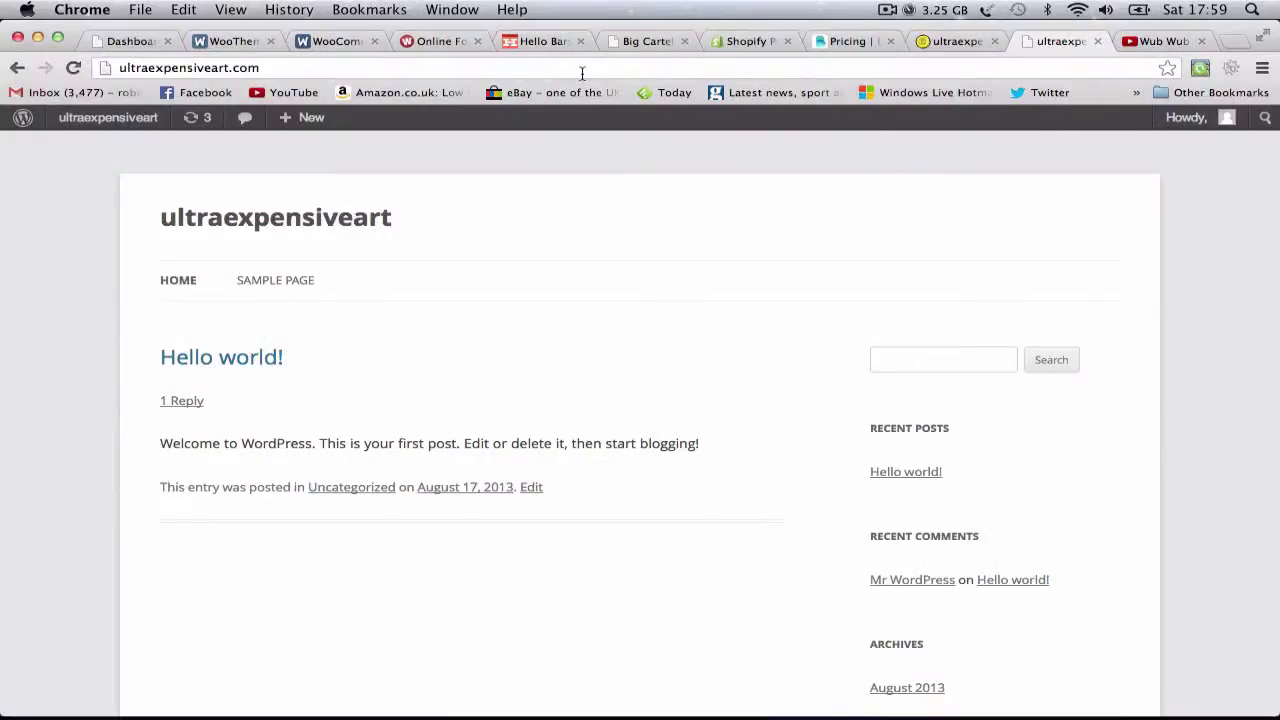
Look over Big Cartel's homepage and pricing plans, alongside the Shopify and Bigcommerce pricing pages.
{"action": "left_click", "coordinate": [630, 43]}
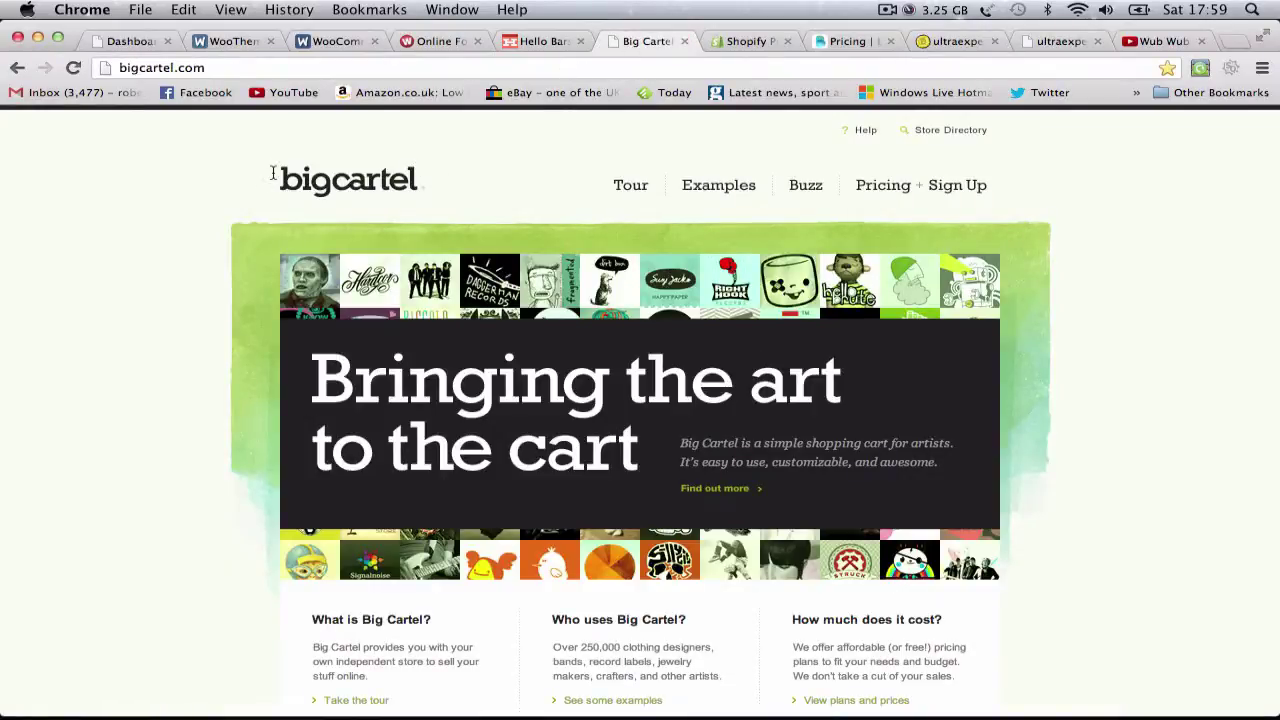
{"action": "scroll", "coordinate": [297, 320], "scroll_direction": "down", "scroll_amount": 5}
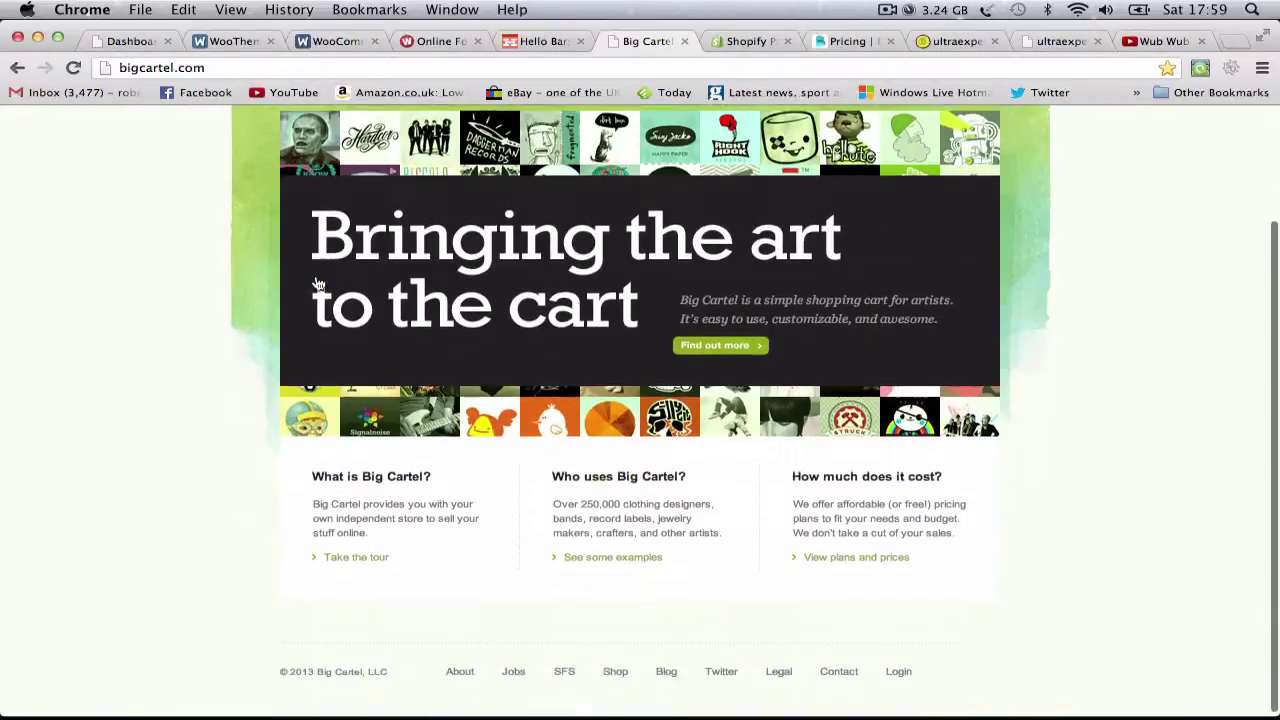
{"action": "scroll", "coordinate": [297, 320], "scroll_direction": "up", "scroll_amount": 5}
{"action": "left_click", "coordinate": [883, 186]}
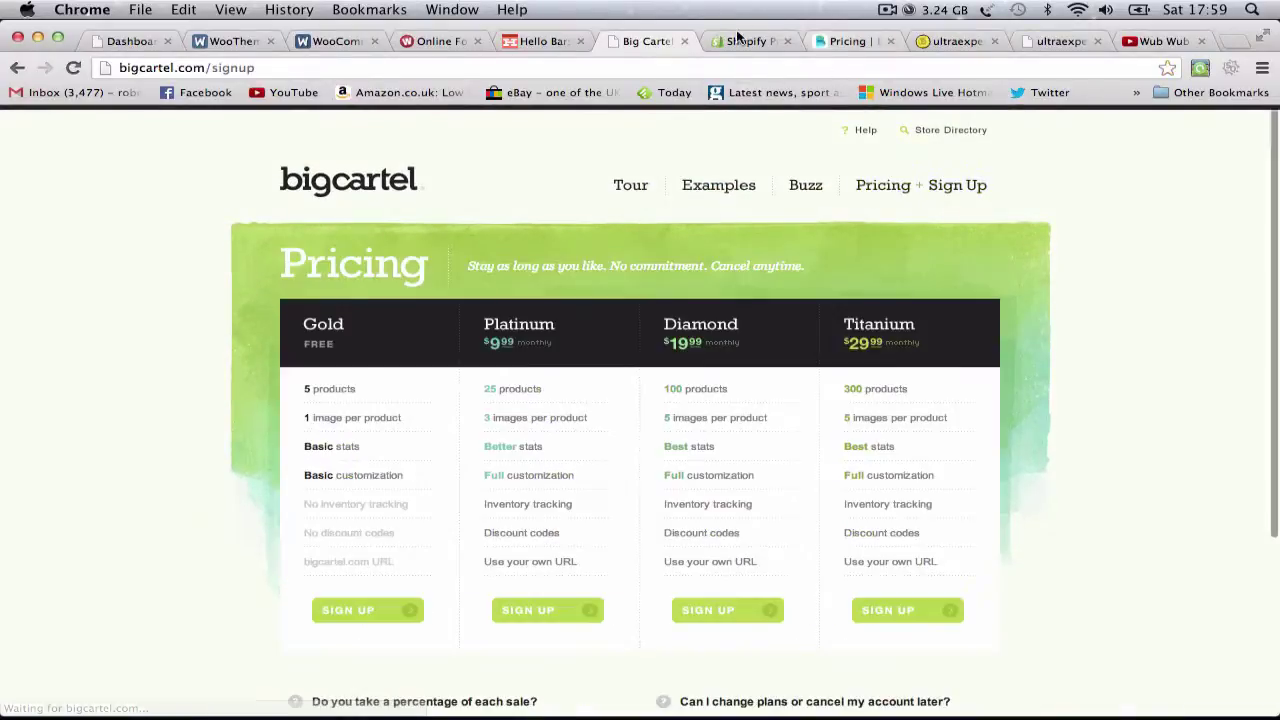
{"action": "left_click", "coordinate": [745, 41]}
{"action": "left_click", "coordinate": [829, 41]}
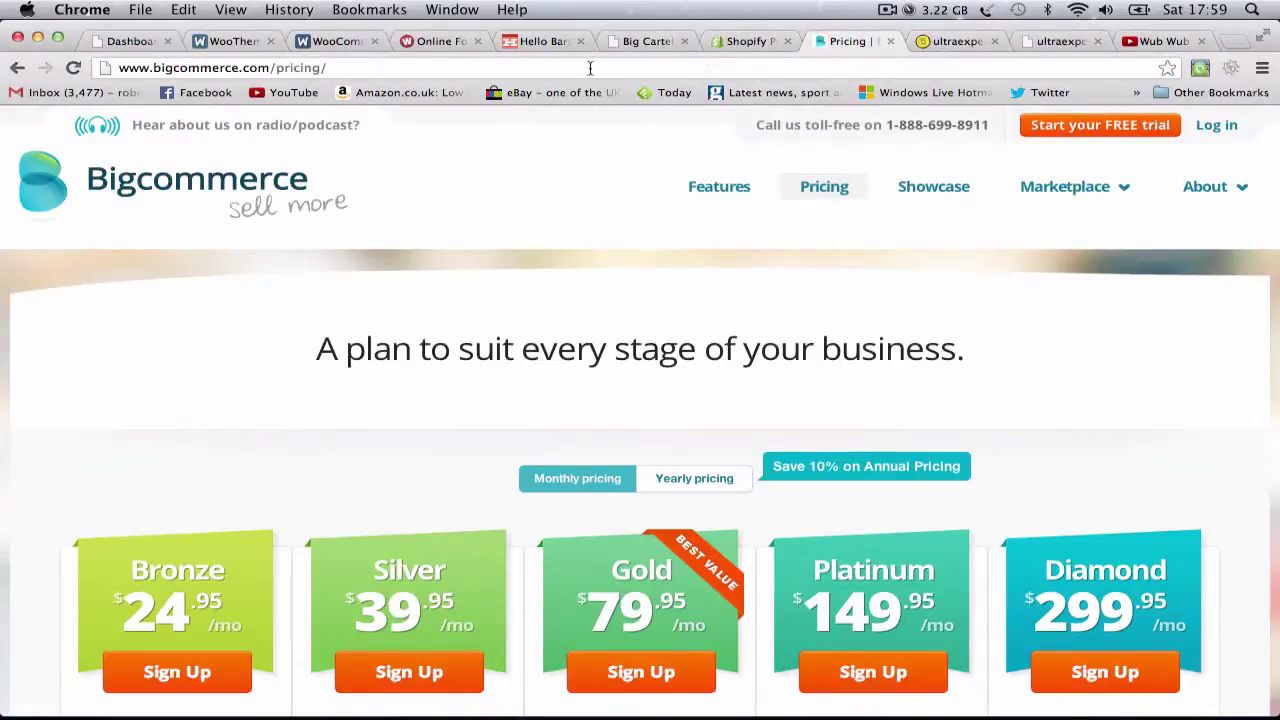
{"action": "left_click", "coordinate": [645, 41]}
{"action": "scroll", "coordinate": [523, 334], "scroll_direction": "down", "scroll_amount": 3}
{"action": "scroll", "coordinate": [526, 380], "scroll_direction": "up", "scroll_amount": 2}
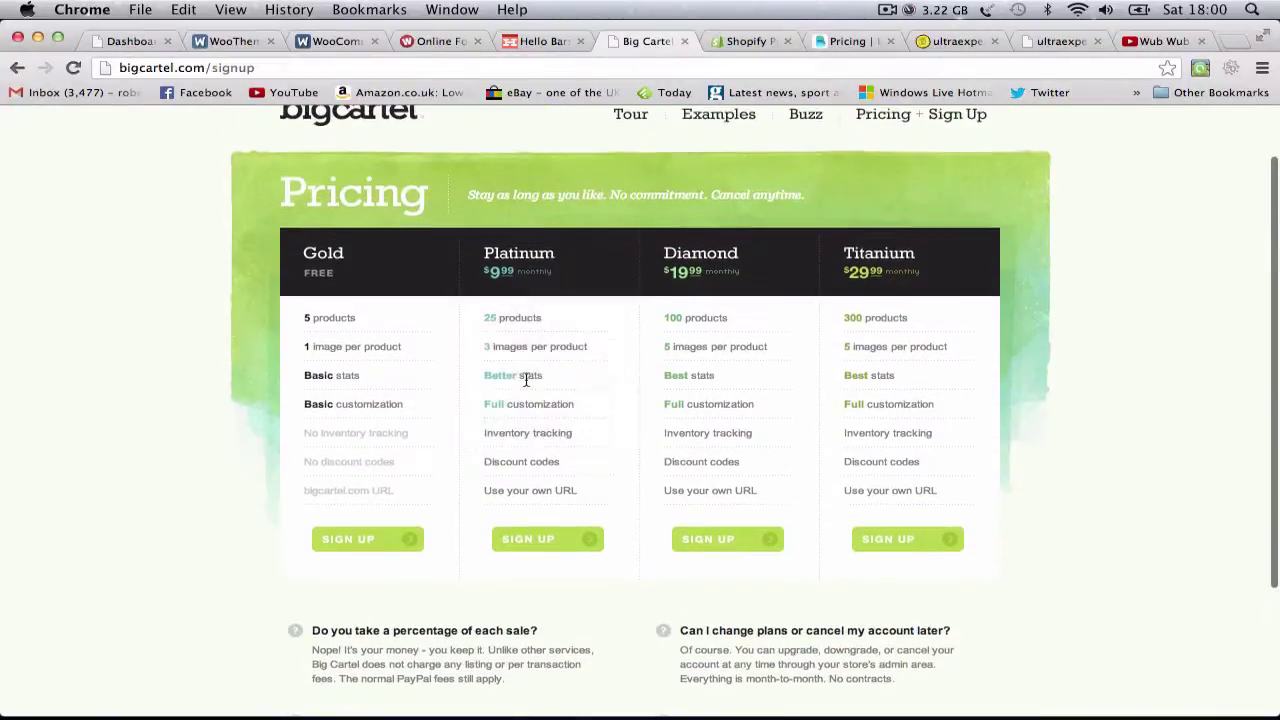
View the WooCommerce, WooThemes and Wufoo pages that are already open.
{"action": "left_click", "coordinate": [332, 41]}
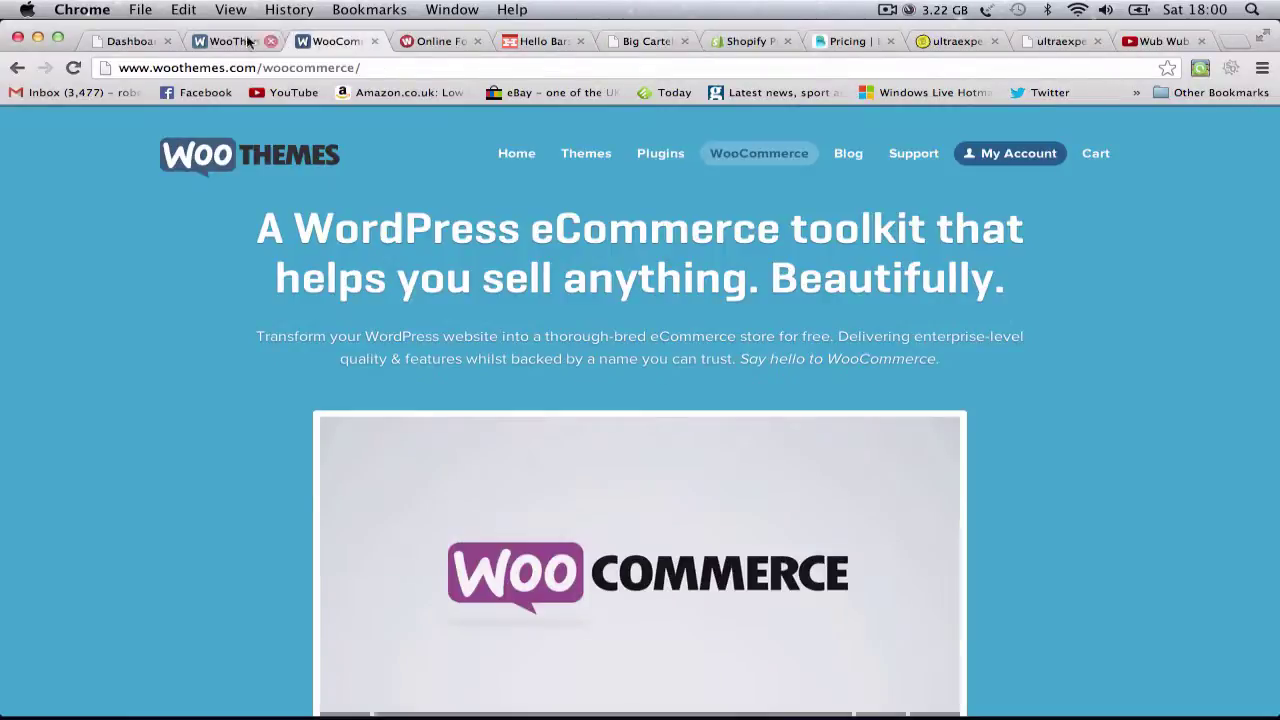
{"action": "left_click", "coordinate": [232, 41]}
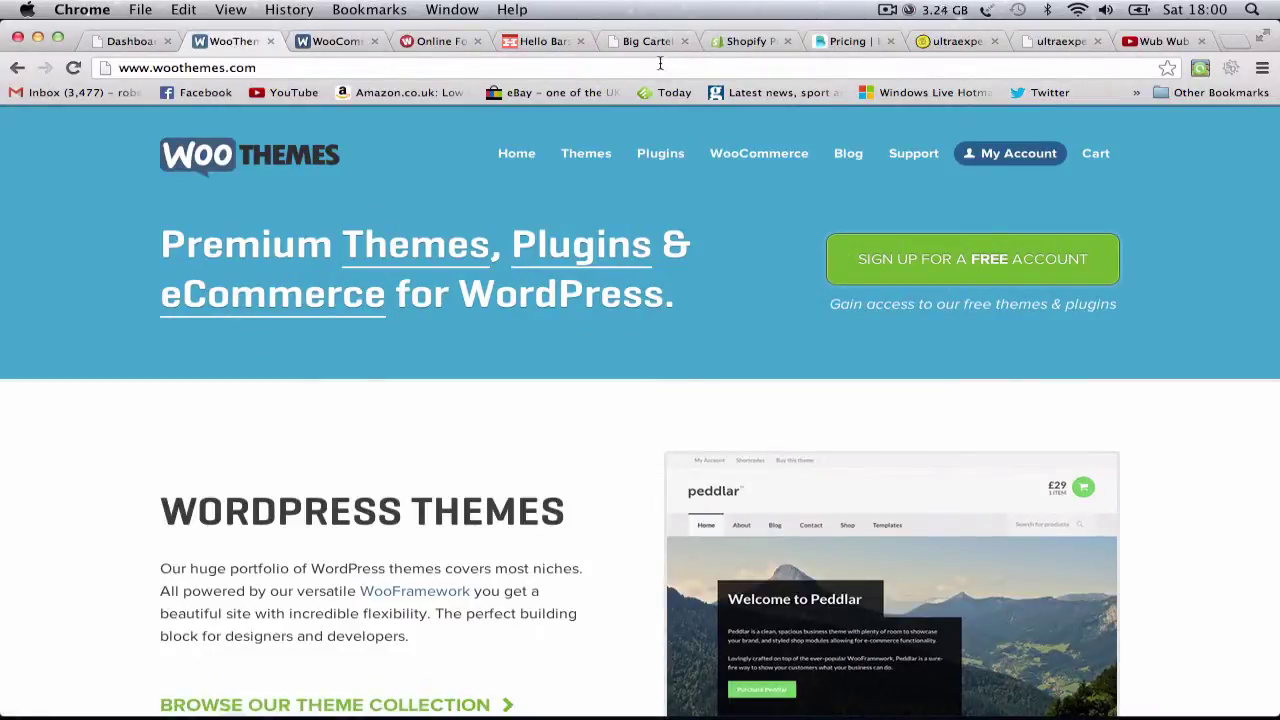
{"action": "left_click", "coordinate": [335, 41]}
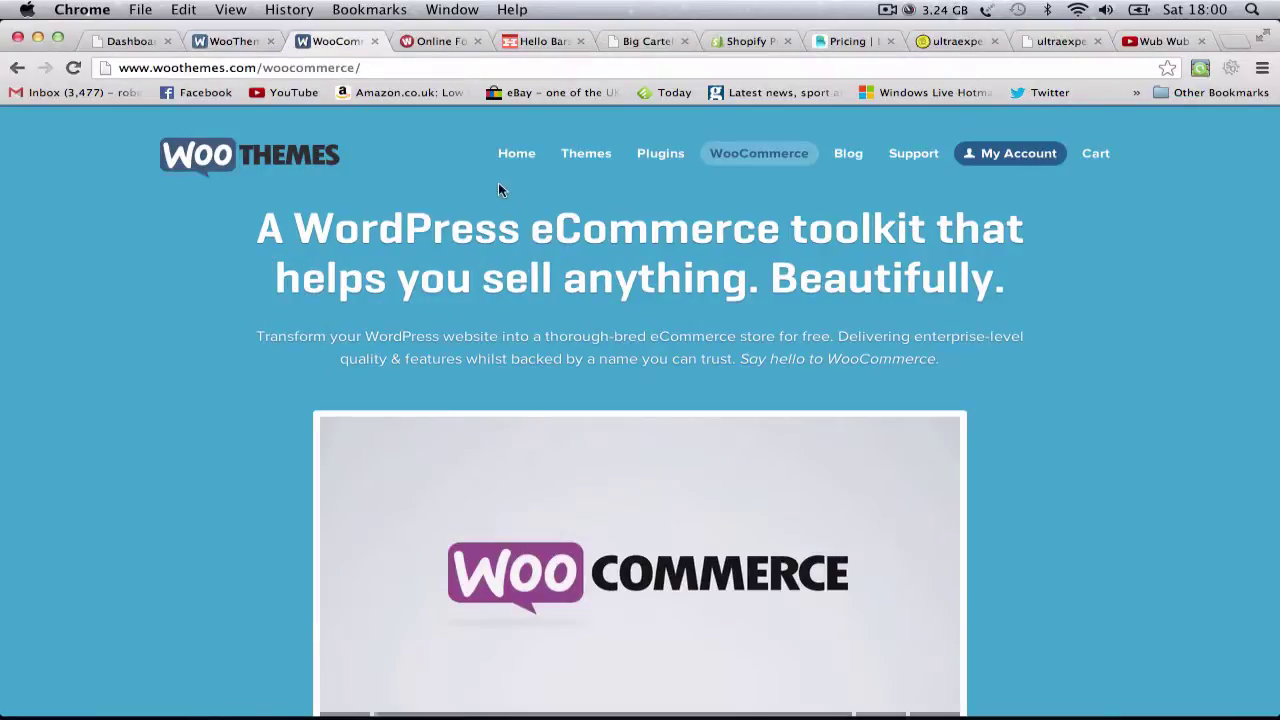
{"action": "left_click", "coordinate": [431, 41]}
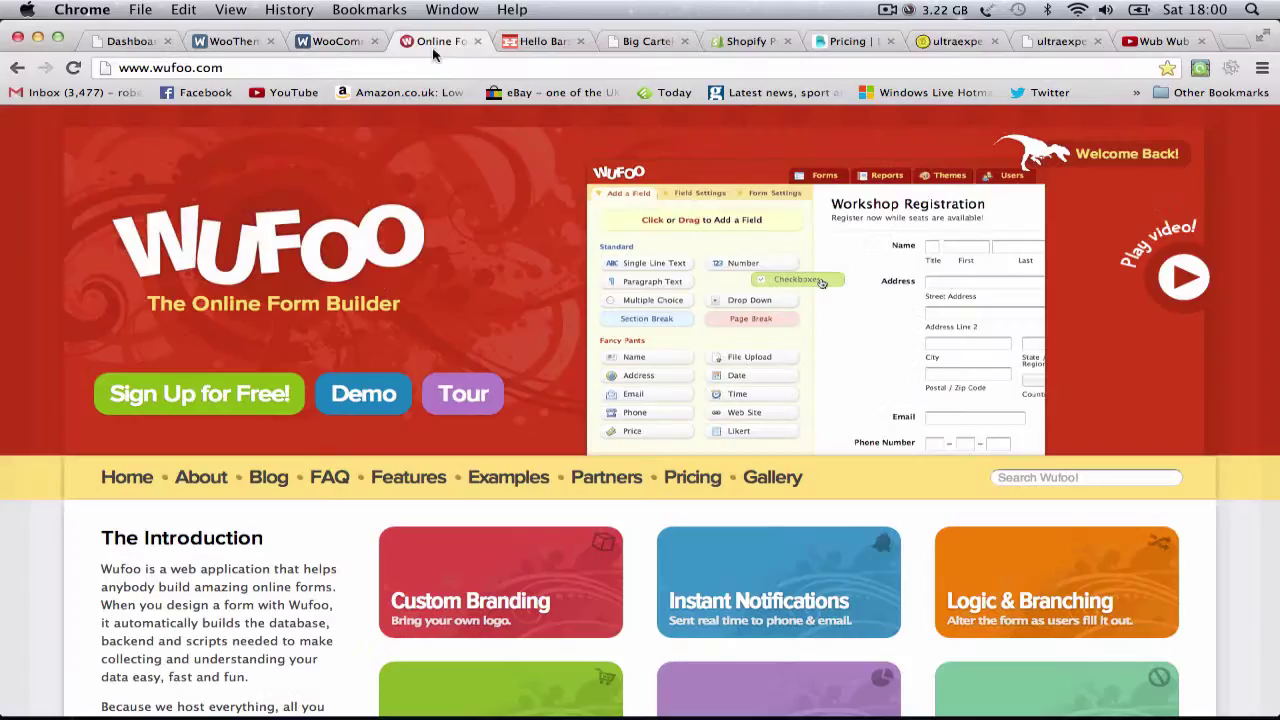
Review the Big Cartel pricing page again, including the plan comparison and the questions below it.
{"action": "left_click", "coordinate": [640, 41]}
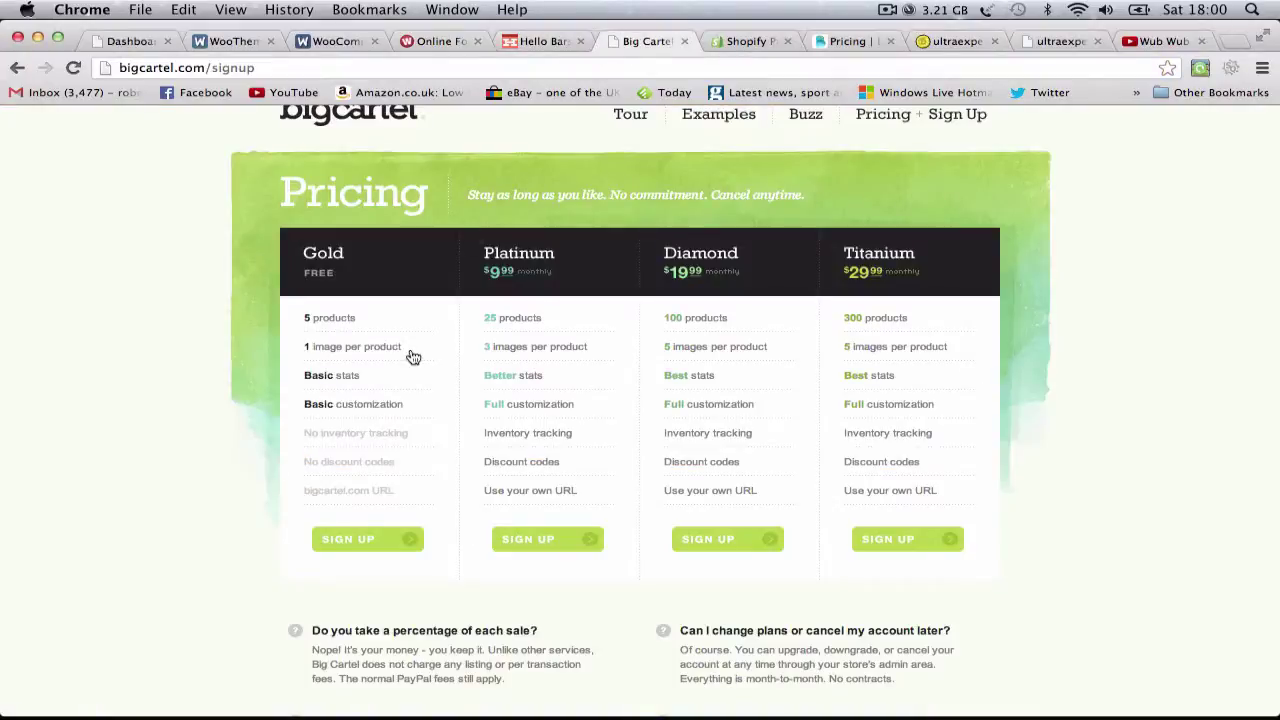
{"action": "scroll", "coordinate": [408, 357], "scroll_direction": "down", "scroll_amount": 2}
{"action": "scroll", "coordinate": [408, 357], "scroll_direction": "up", "scroll_amount": 3}
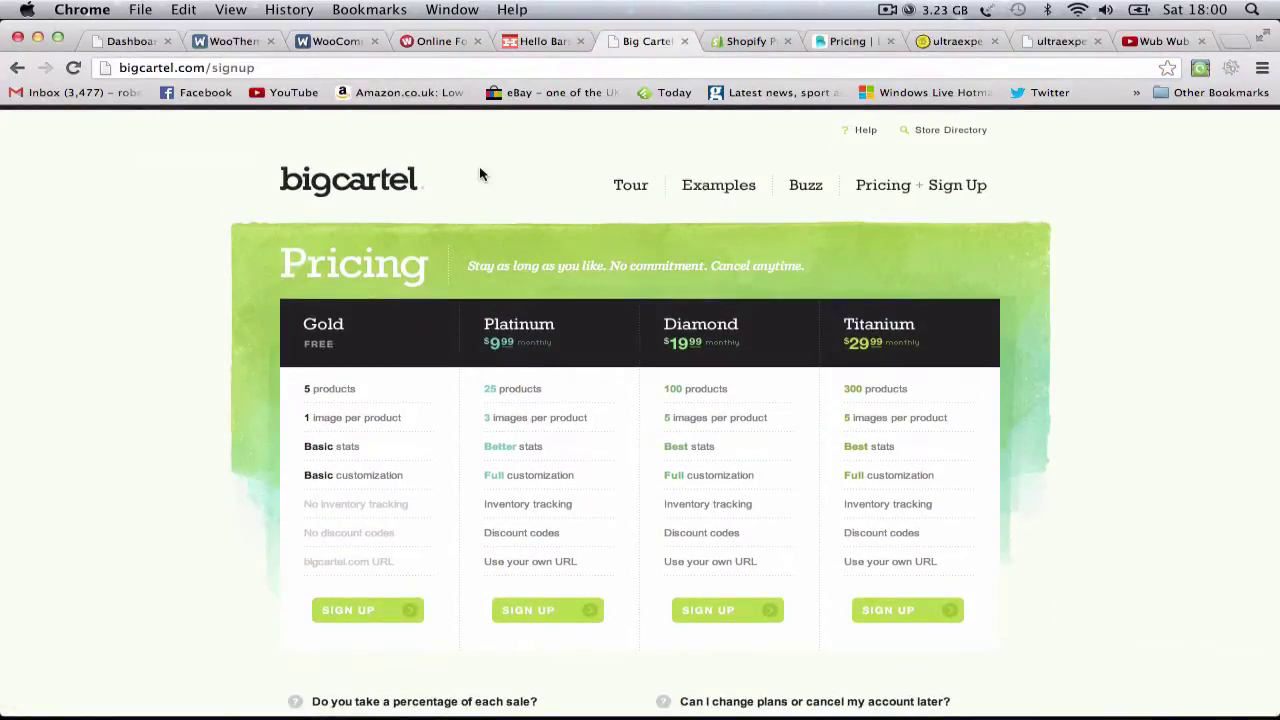
{"action": "scroll", "coordinate": [474, 173], "scroll_direction": "down", "scroll_amount": 3}
{"action": "scroll", "coordinate": [474, 173], "scroll_direction": "up", "scroll_amount": 3}
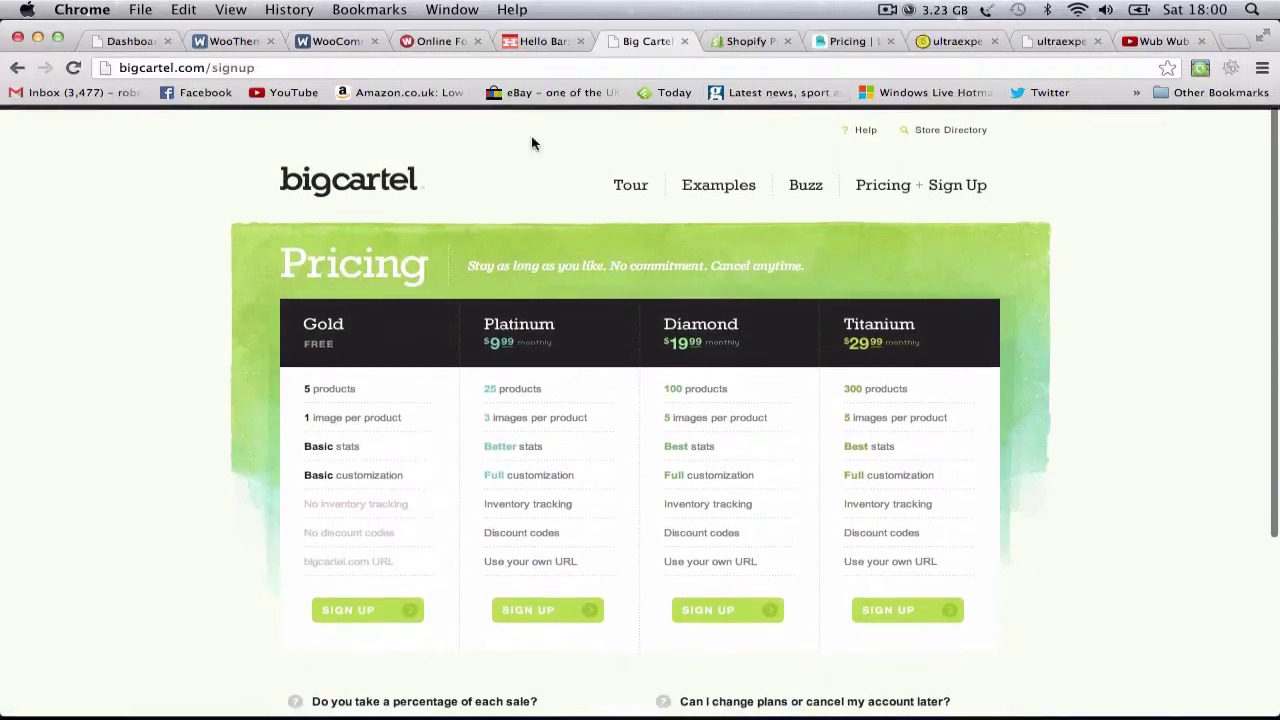
Close the Big Cartel, Shopify and Bigcommerce pages.
{"action": "left_click", "coordinate": [684, 41]}
{"action": "left_click", "coordinate": [684, 41]}
{"action": "left_click", "coordinate": [684, 41]}
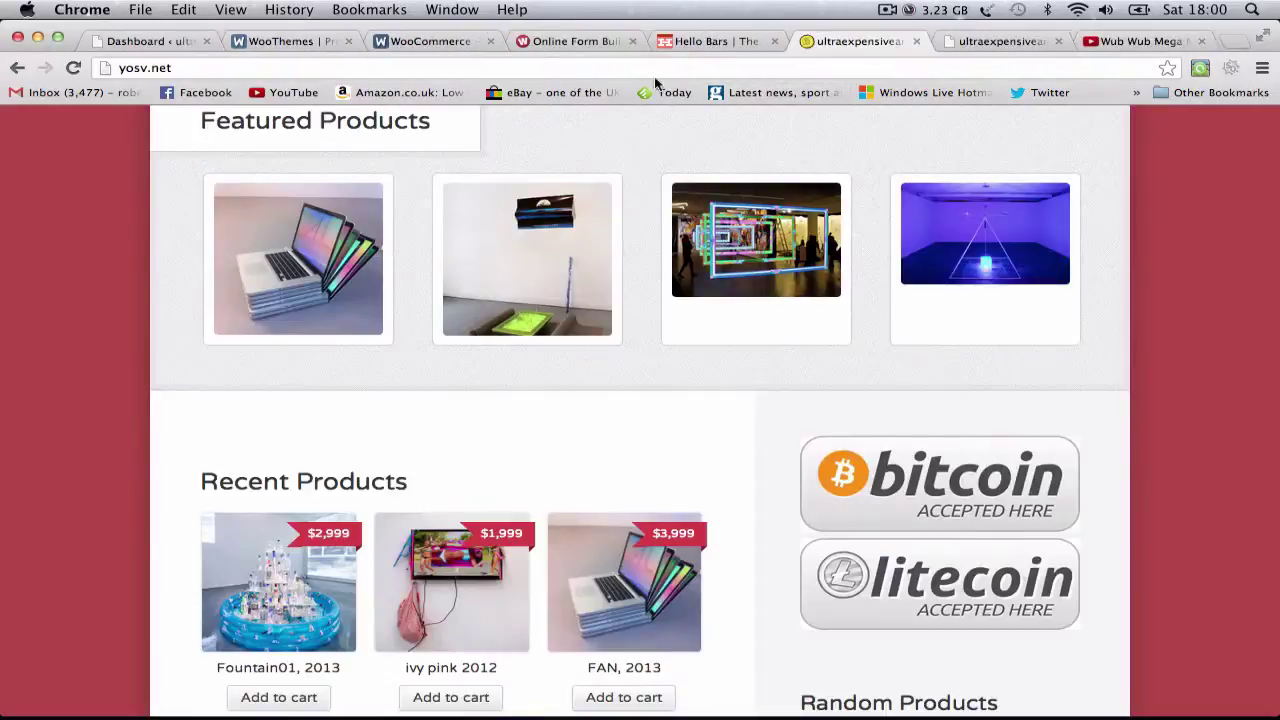
Look through the blank WordPress site at ultraexpensiveart.com.
{"action": "left_click", "coordinate": [1003, 41]}
{"action": "scroll", "coordinate": [561, 401], "scroll_direction": "down", "scroll_amount": 5}
{"action": "scroll", "coordinate": [540, 514], "scroll_direction": "up", "scroll_amount": 5}
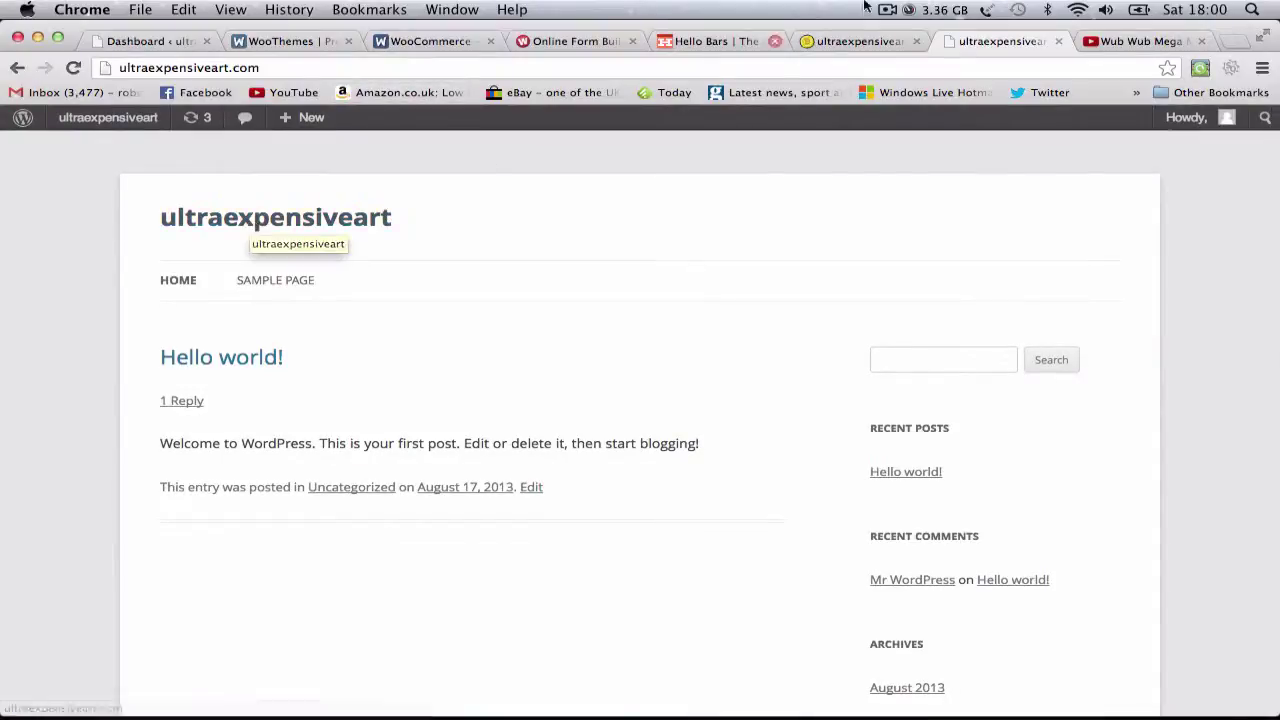
Look through the example art store at yosv.net from its welcome section to the footer, and close that page.
{"action": "key", "text": "super+alt+Left"}
{"action": "scroll", "coordinate": [634, 251], "scroll_direction": "down", "scroll_amount": 5}
{"action": "scroll", "coordinate": [636, 259], "scroll_direction": "up", "scroll_amount": 5}
{"action": "scroll", "coordinate": [626, 257], "scroll_direction": "down", "scroll_amount": 10}
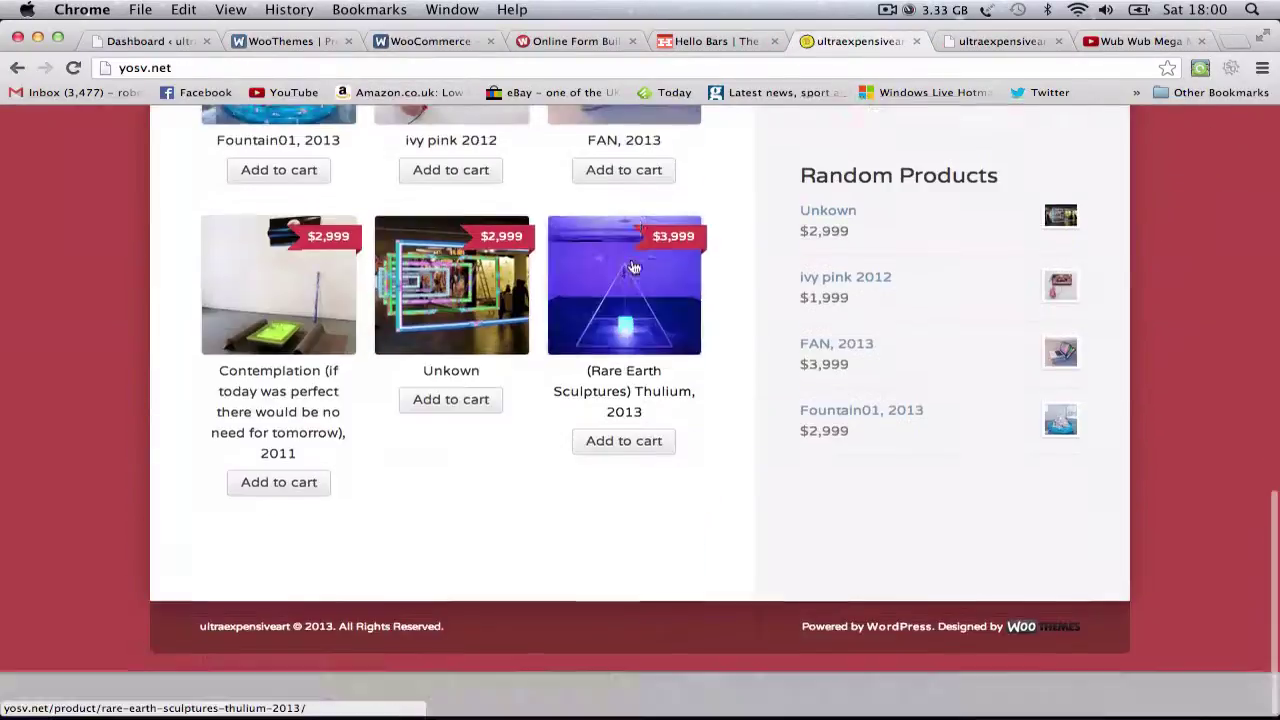
{"action": "scroll", "coordinate": [626, 257], "scroll_direction": "up", "scroll_amount": 10}
{"action": "scroll", "coordinate": [748, 343], "scroll_direction": "down", "scroll_amount": 5}
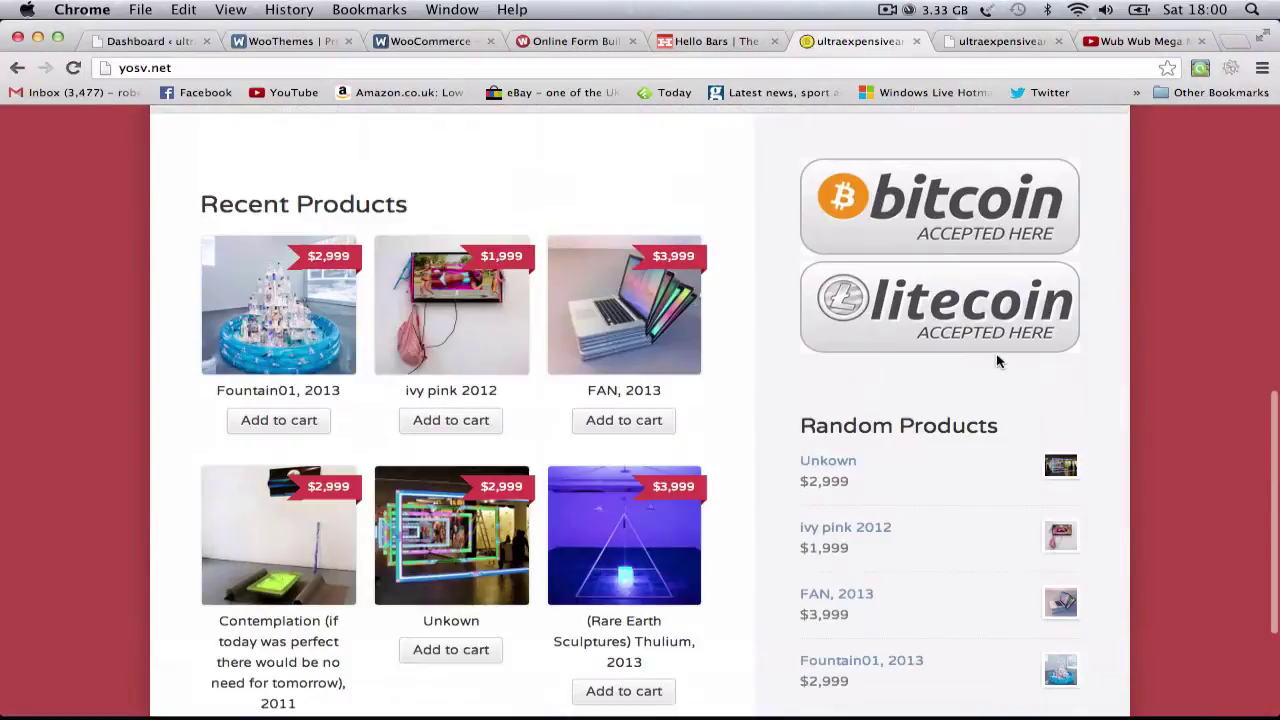
{"action": "scroll", "coordinate": [866, 410], "scroll_direction": "up", "scroll_amount": 5}
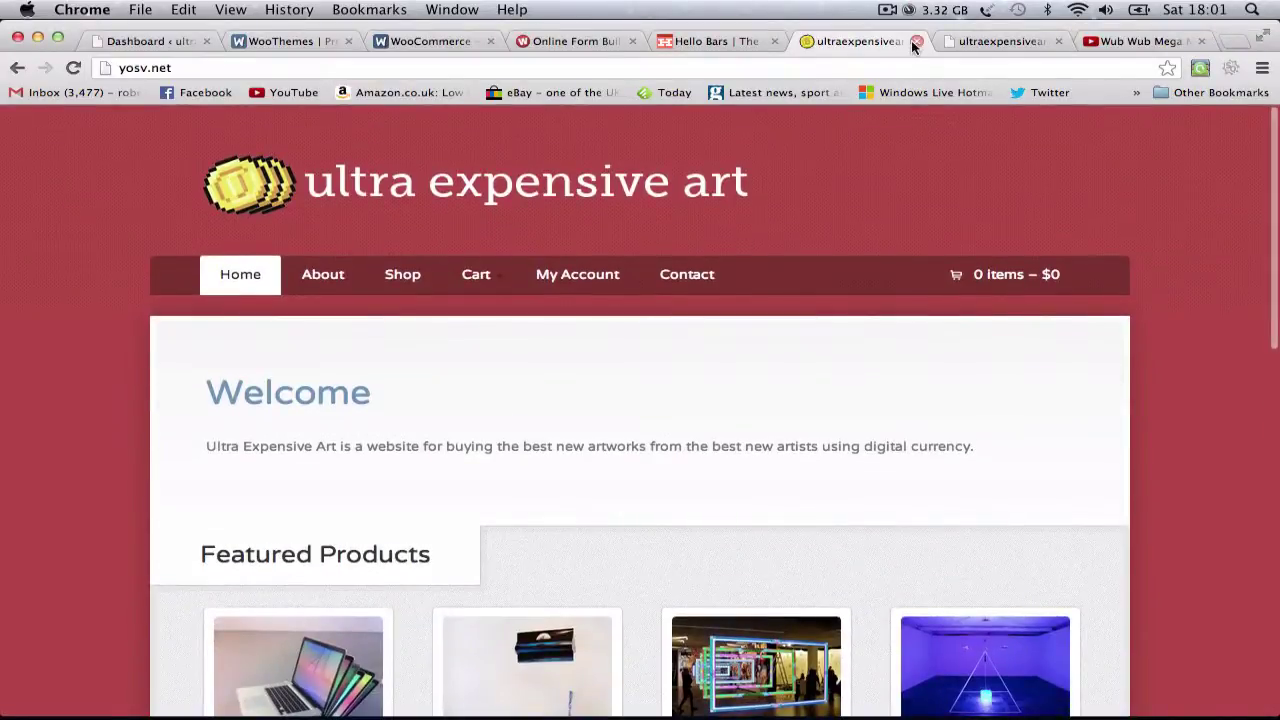
{"action": "left_click", "coordinate": [915, 42]}
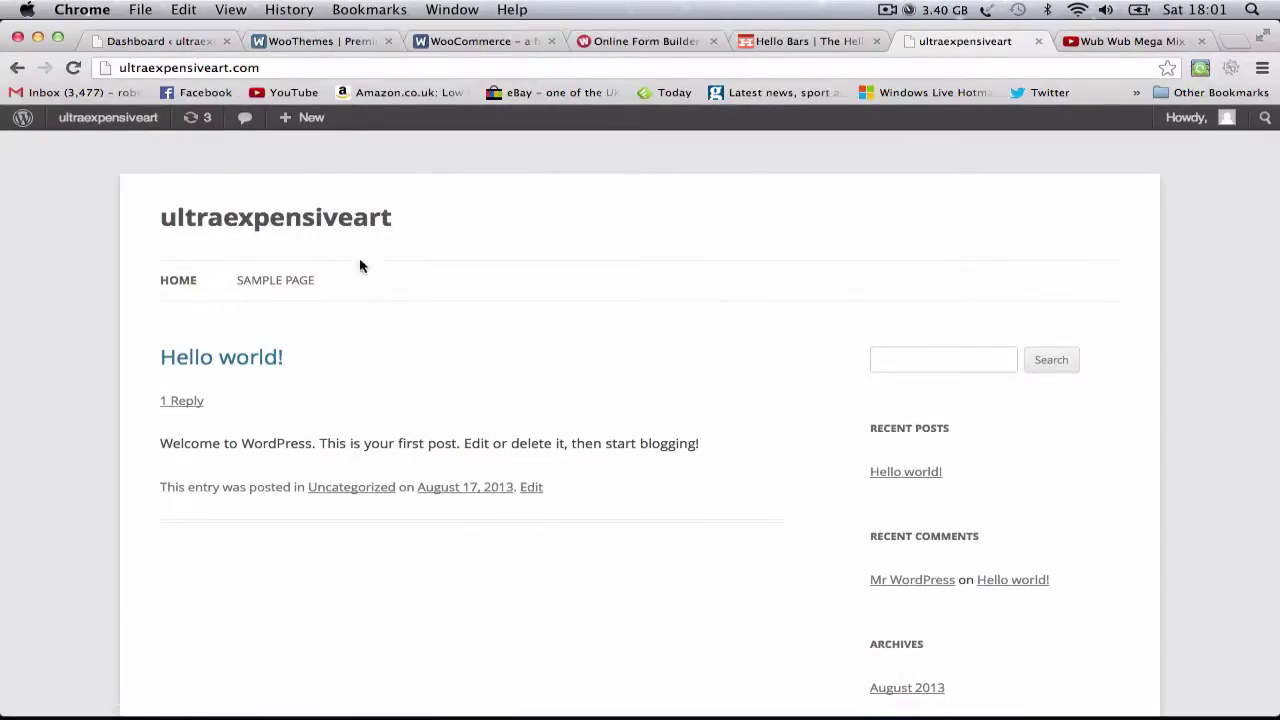
{"action": "left_click", "coordinate": [190, 67]}
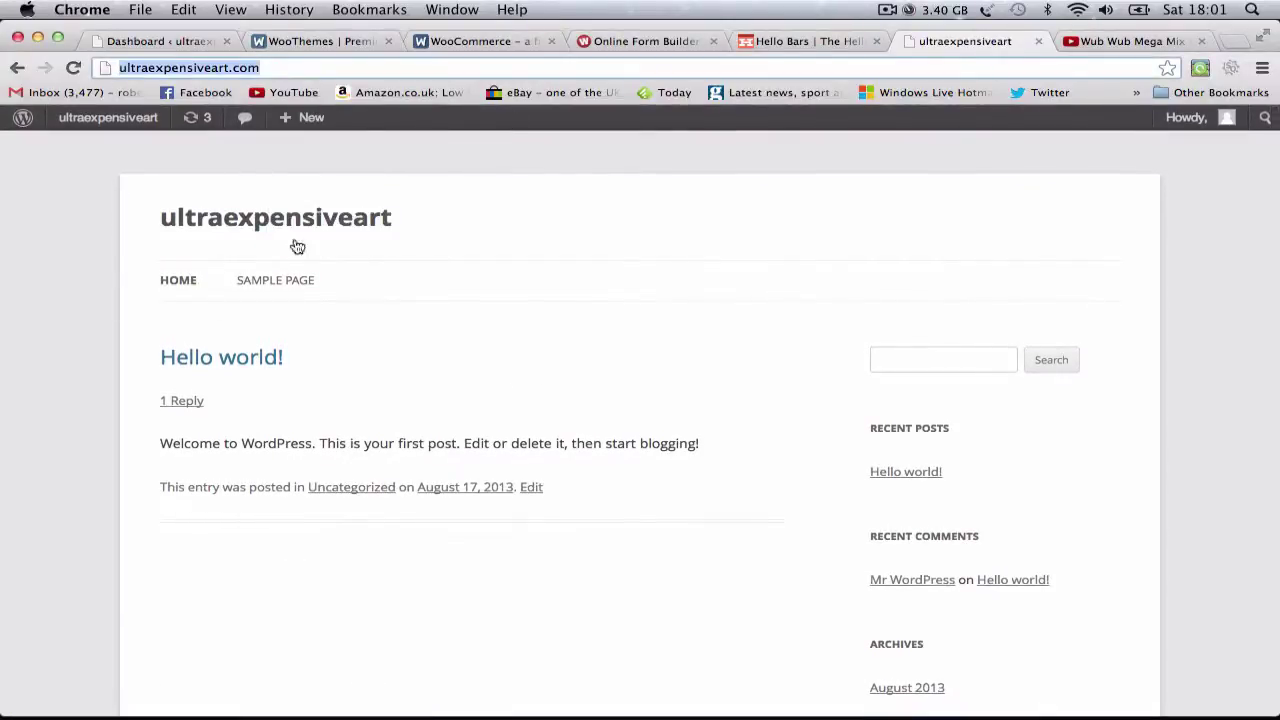
{"action": "left_click", "coordinate": [503, 202]}
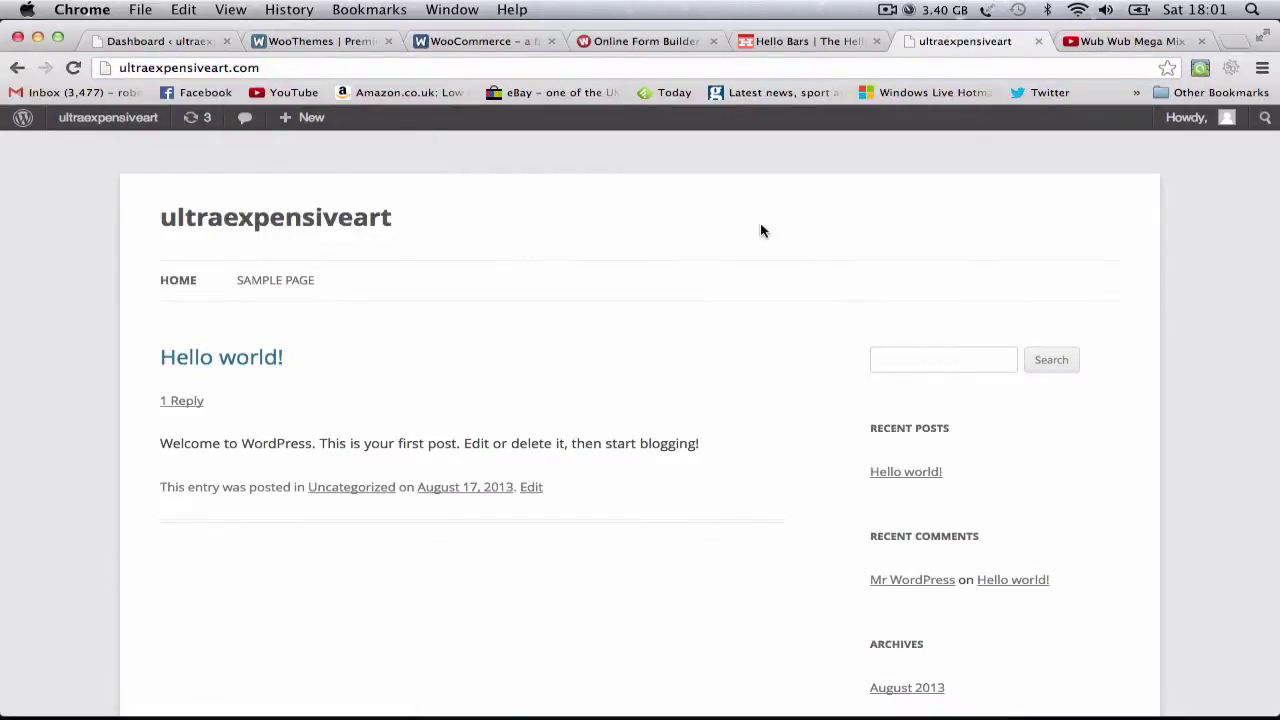
{"action": "left_click", "coordinate": [527, 64]}
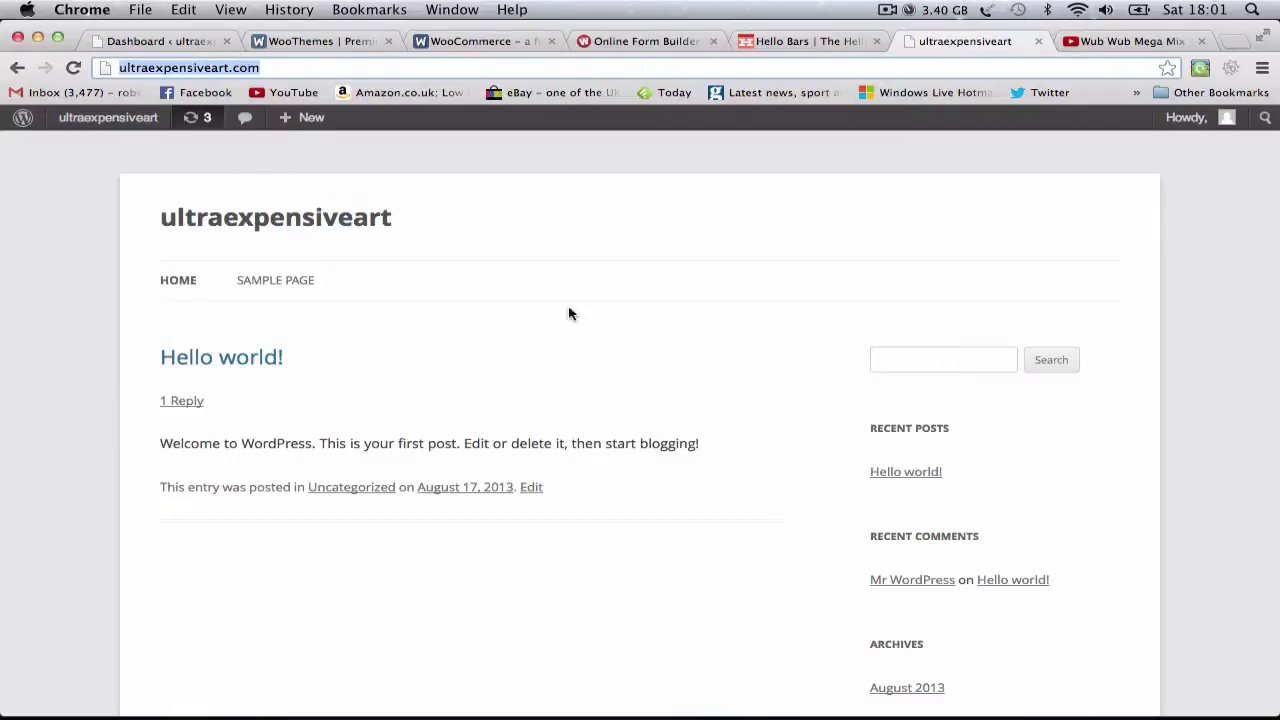
{"action": "left_click", "coordinate": [282, 64]}
{"action": "left_click_drag", "start_coordinate": [282, 64], "coordinate": [150, 67]}
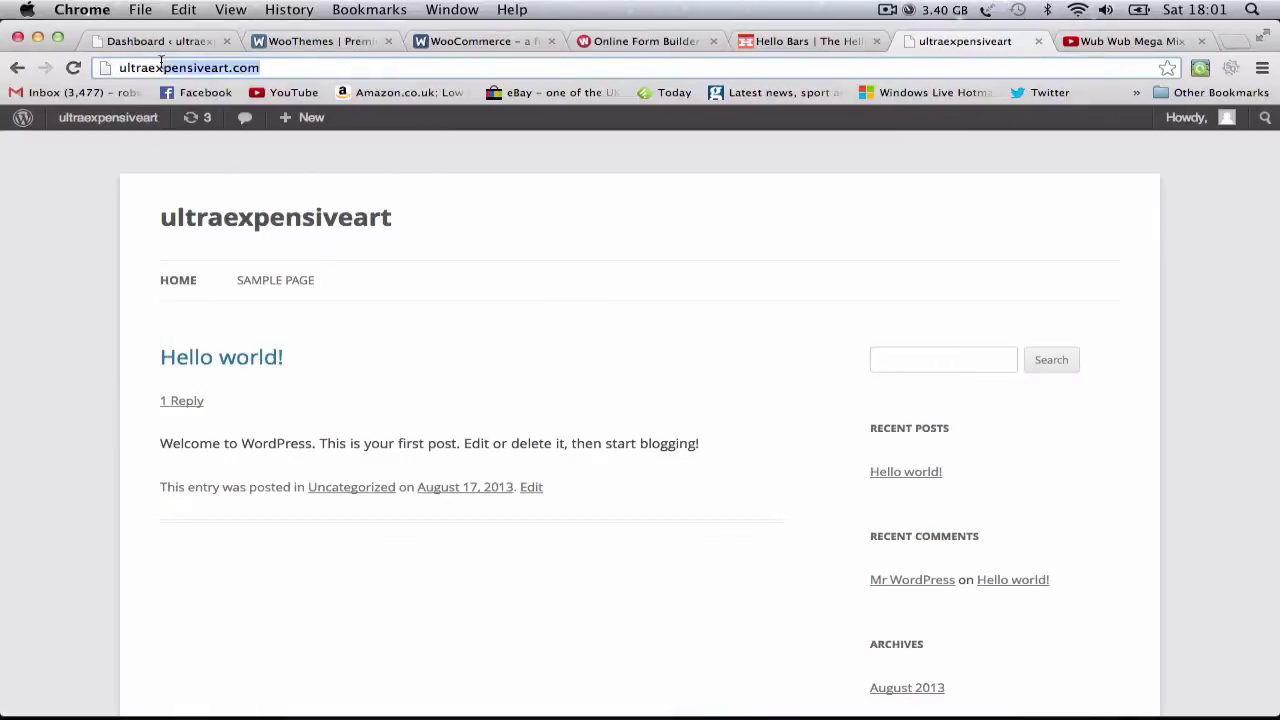
{"action": "left_click", "coordinate": [150, 67]}
{"action": "left_click_drag", "start_coordinate": [262, 67], "coordinate": [148, 67]}
{"action": "left_click", "coordinate": [636, 45]}
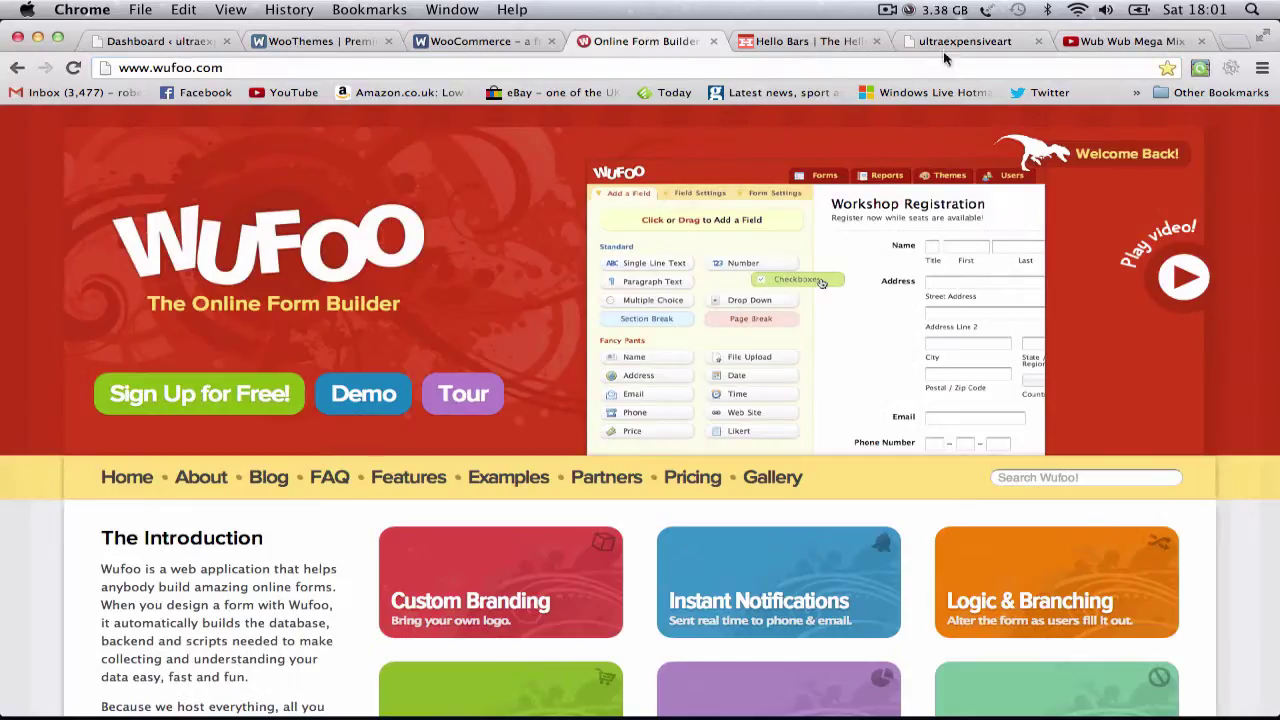
{"action": "left_click", "coordinate": [944, 55]}
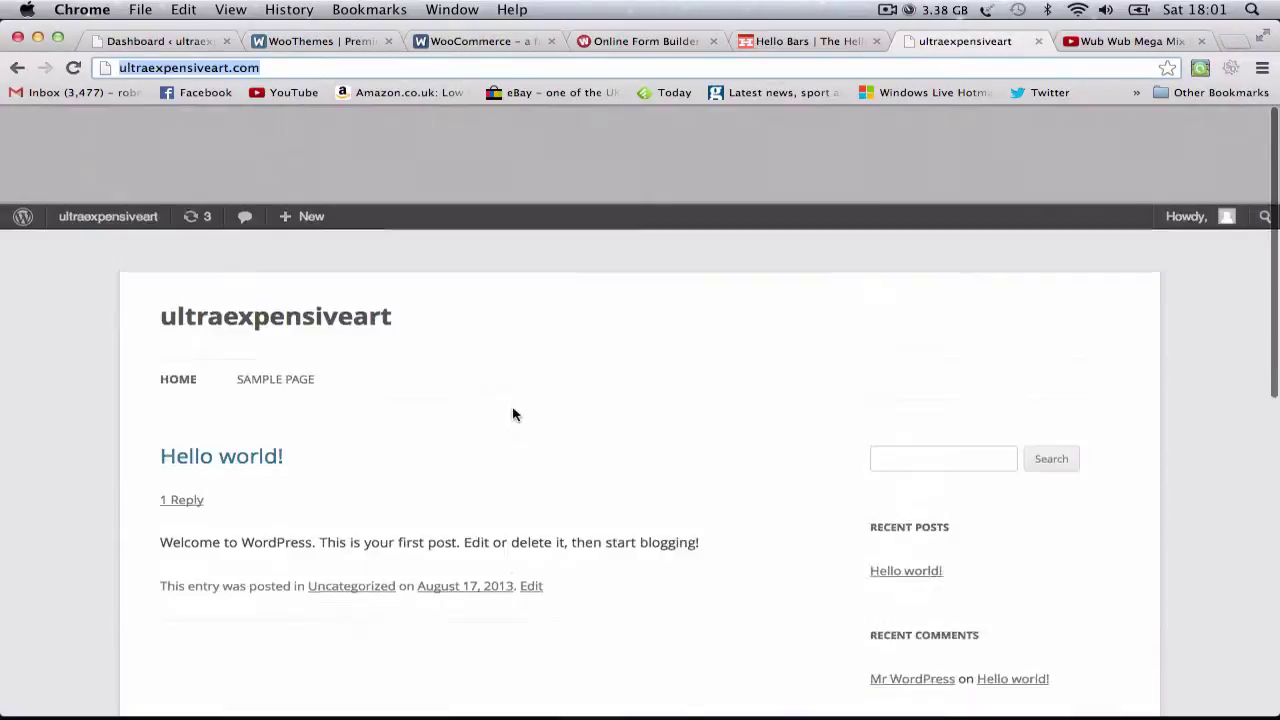
{"action": "mouse_move", "coordinate": [286, 132]}
{"action": "left_click", "coordinate": [268, 66]}
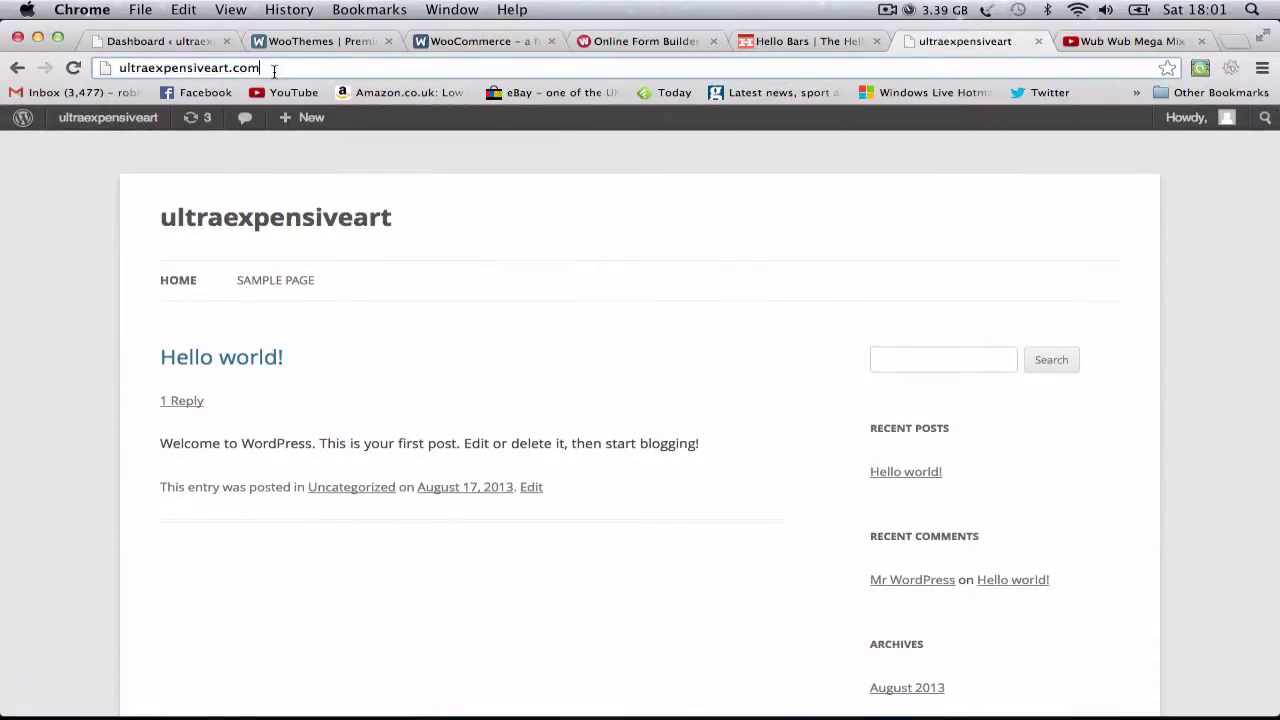
{"action": "left_click_drag", "start_coordinate": [274, 71], "coordinate": [134, 68]}
{"action": "left_click", "coordinate": [300, 68]}
{"action": "left_click_drag", "start_coordinate": [300, 68], "coordinate": [118, 68]}
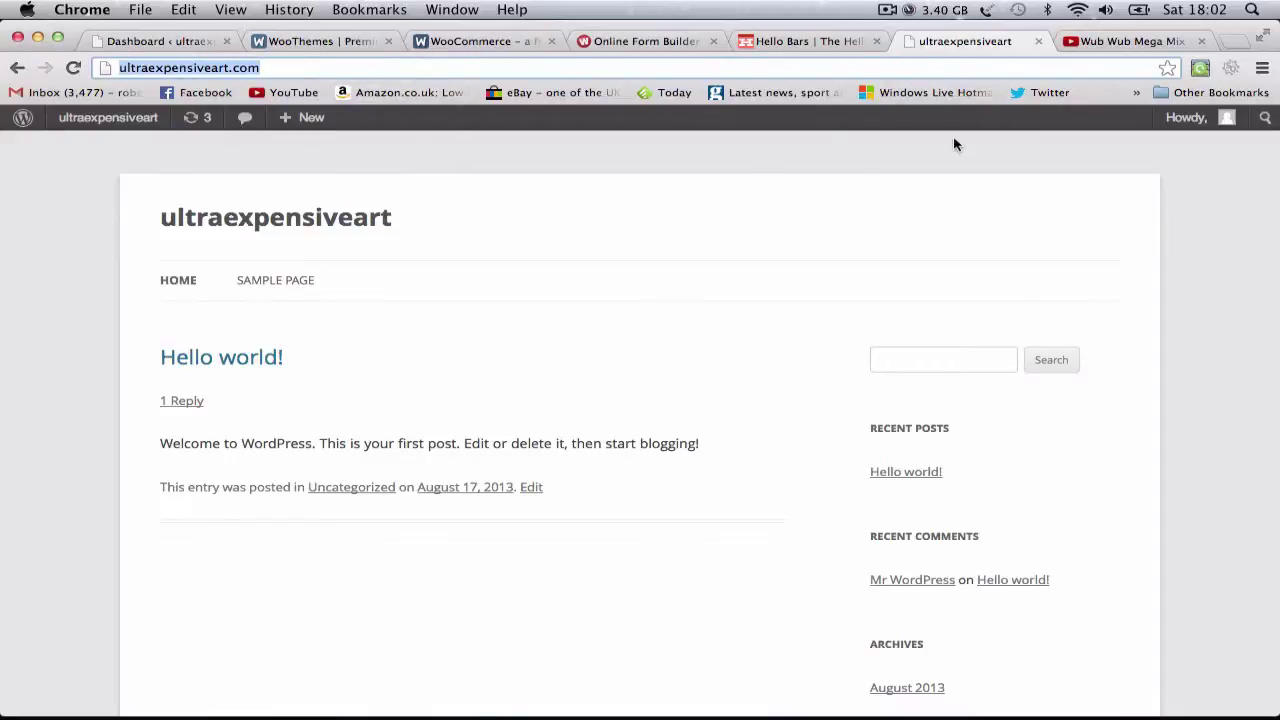
{"action": "scroll", "coordinate": [295, 445], "scroll_direction": "down", "scroll_amount": 10}
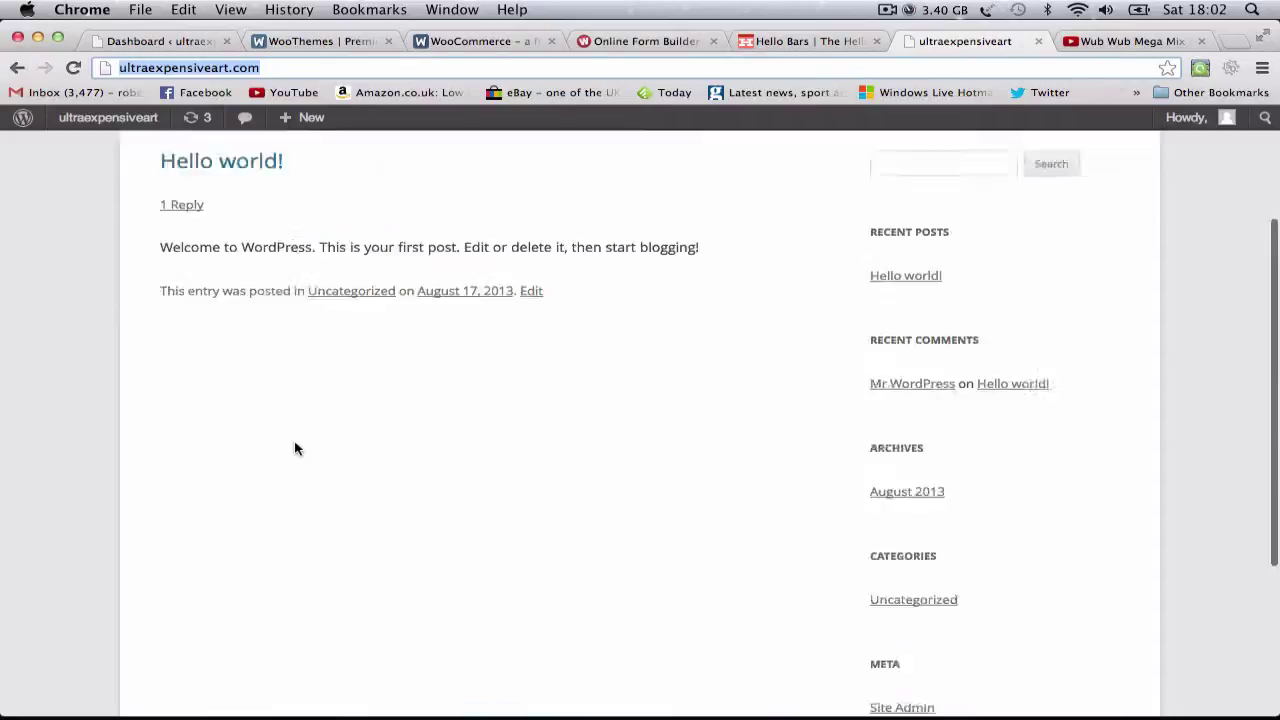
{"action": "scroll", "coordinate": [295, 445], "scroll_direction": "up", "scroll_amount": 10}
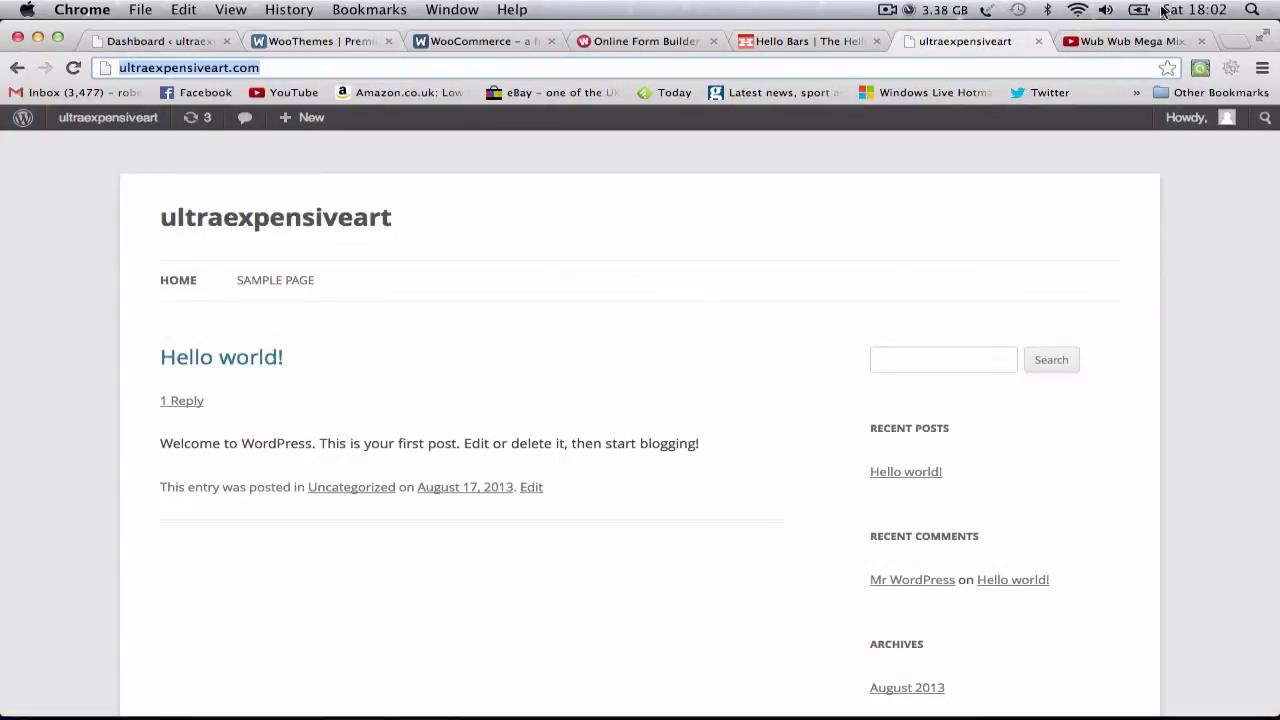
Look through the WooThemes homepage, including its WordPress themes section.
{"action": "left_click", "coordinate": [322, 42]}
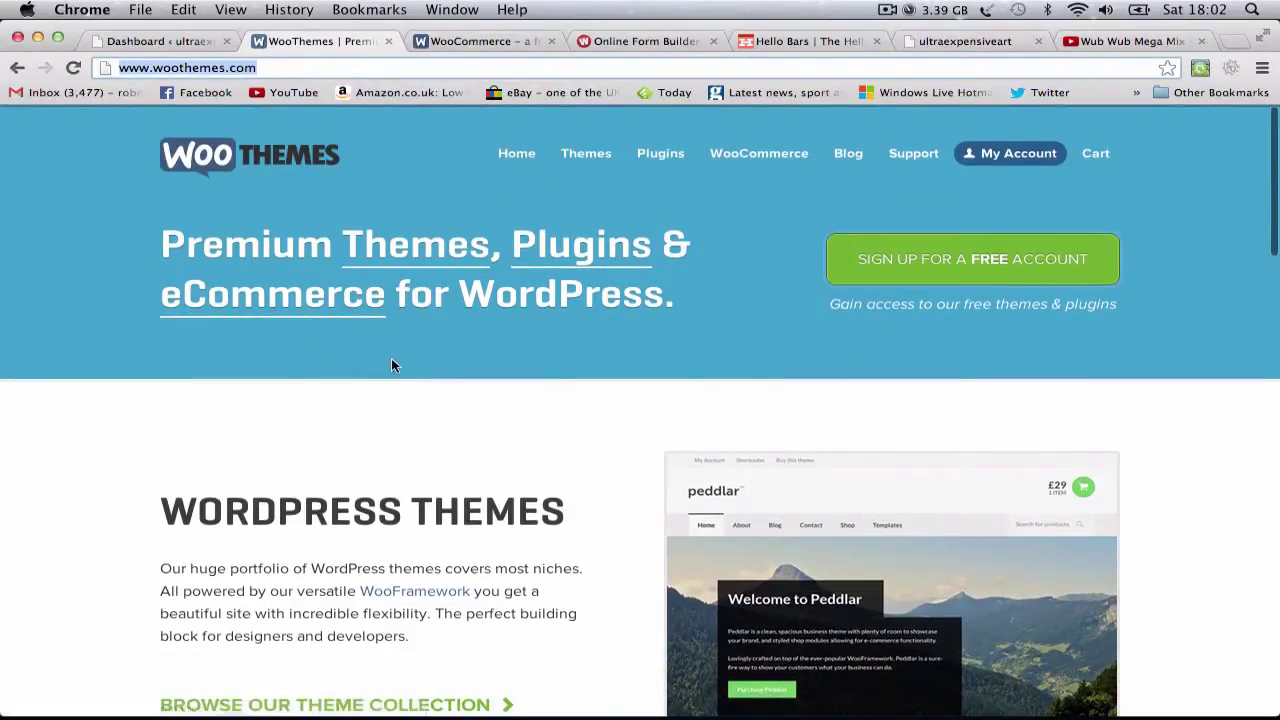
{"action": "scroll", "coordinate": [391, 362], "scroll_direction": "down", "scroll_amount": 15}
{"action": "scroll", "coordinate": [391, 365], "scroll_direction": "up", "scroll_amount": 15}
{"action": "scroll", "coordinate": [391, 363], "scroll_direction": "down", "scroll_amount": 3}
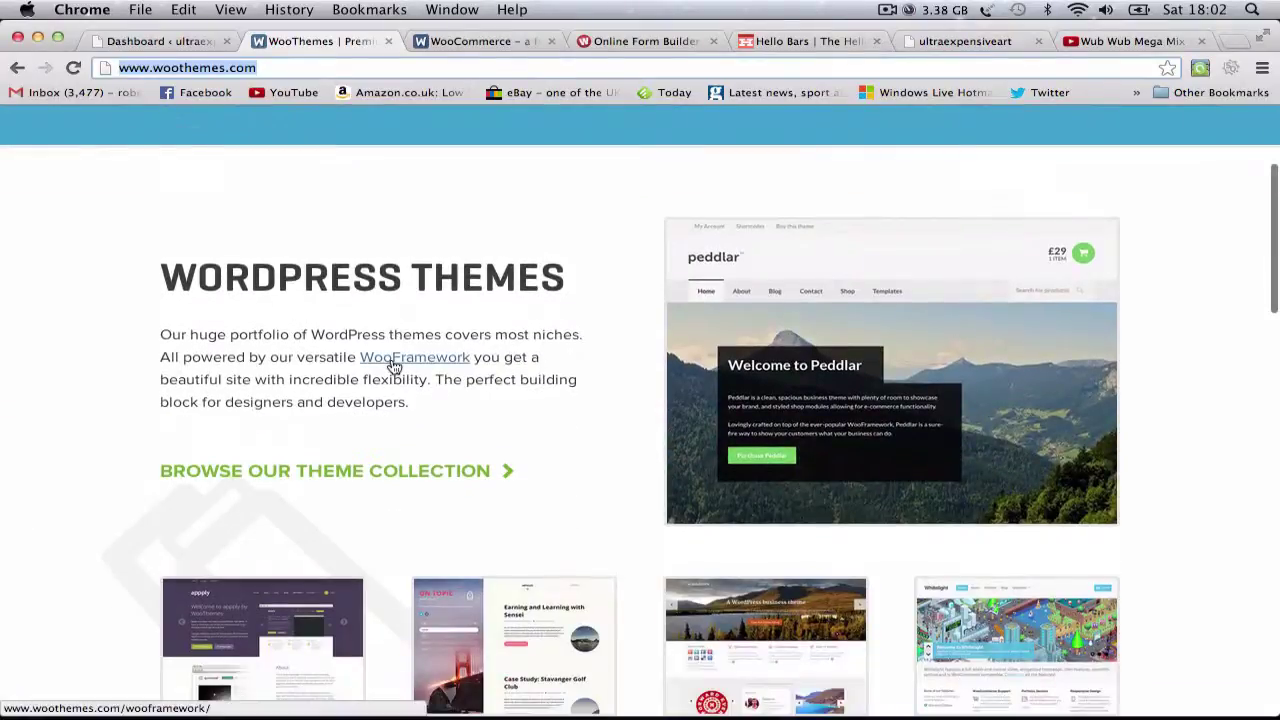
{"action": "scroll", "coordinate": [391, 363], "scroll_direction": "up", "scroll_amount": 3}
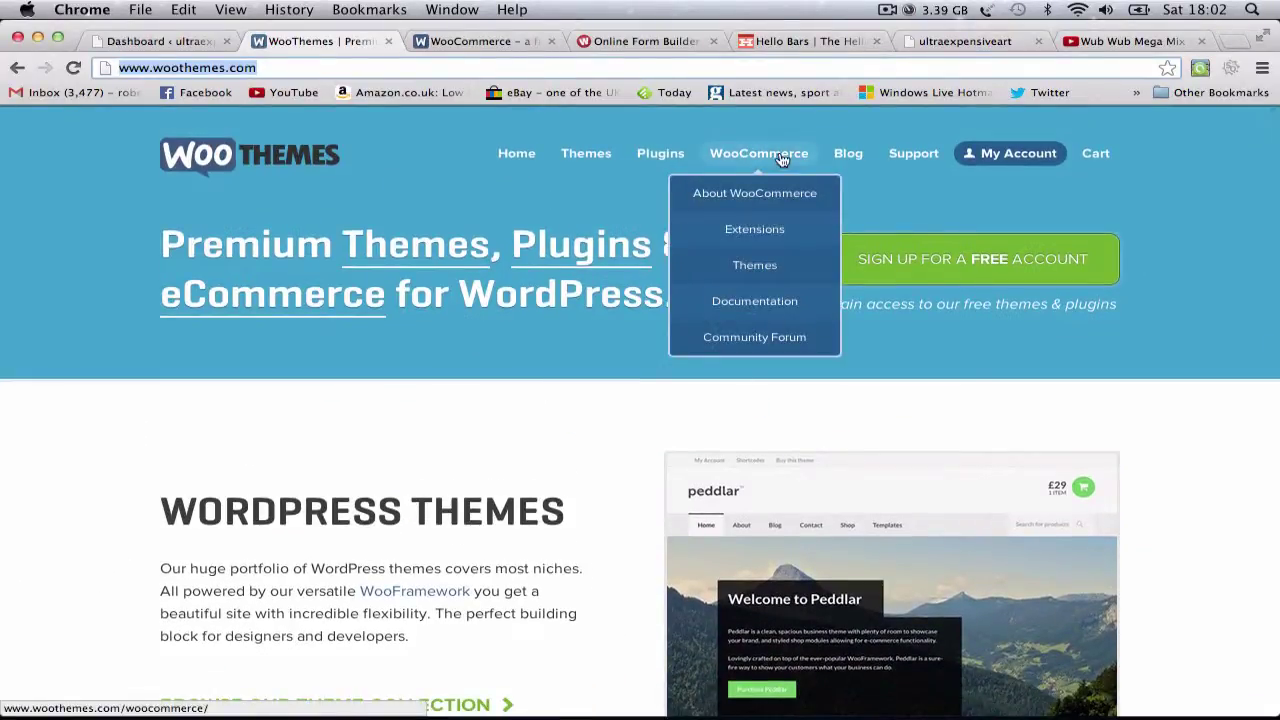
Look through the WooCommerce toolkit page and return to the WooThemes homepage.
{"action": "left_click", "coordinate": [472, 41]}
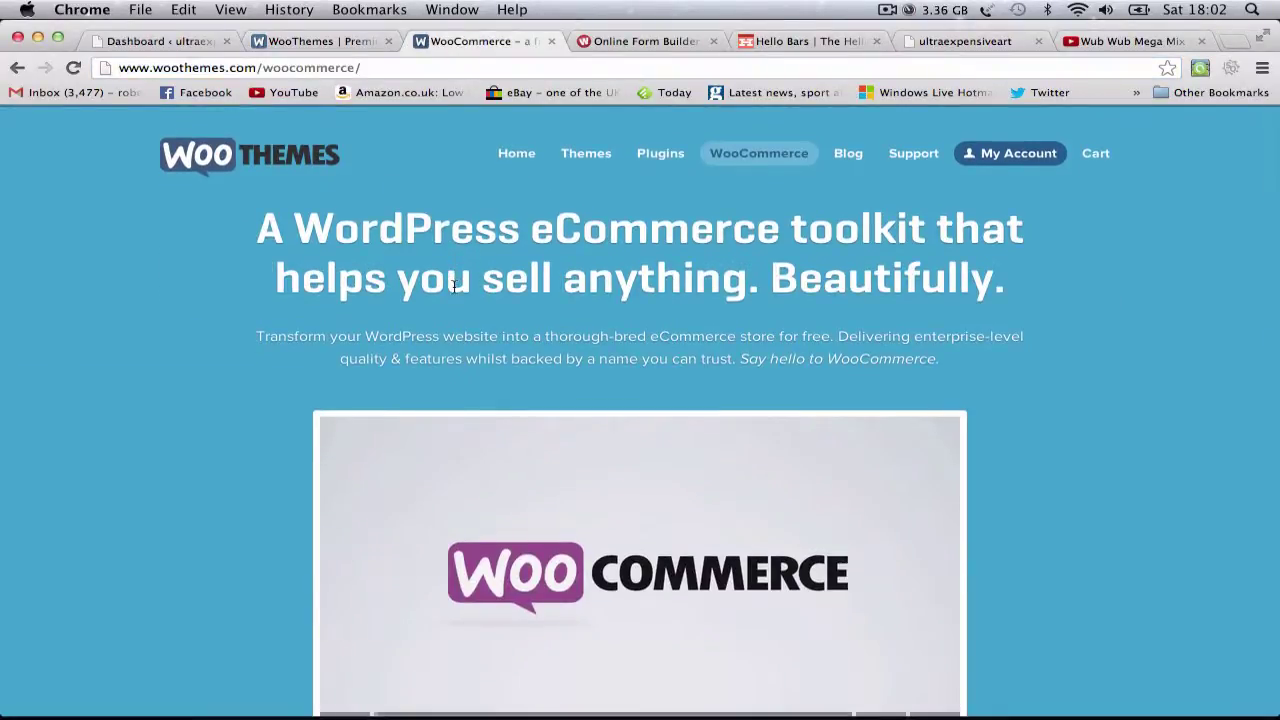
{"action": "scroll", "coordinate": [454, 270], "scroll_direction": "down", "scroll_amount": 10}
{"action": "scroll", "coordinate": [454, 285], "scroll_direction": "up", "scroll_amount": 10}
{"action": "scroll", "coordinate": [454, 286], "scroll_direction": "down", "scroll_amount": 15}
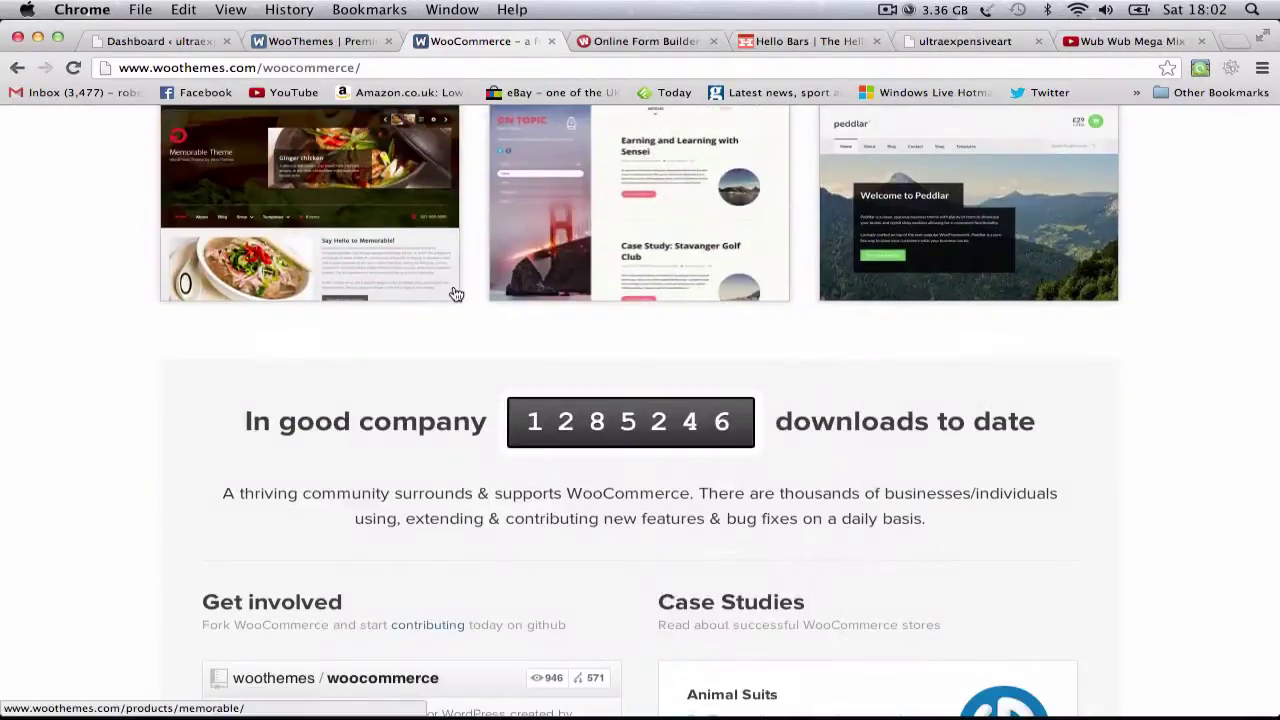
{"action": "scroll", "coordinate": [455, 290], "scroll_direction": "up", "scroll_amount": 15}
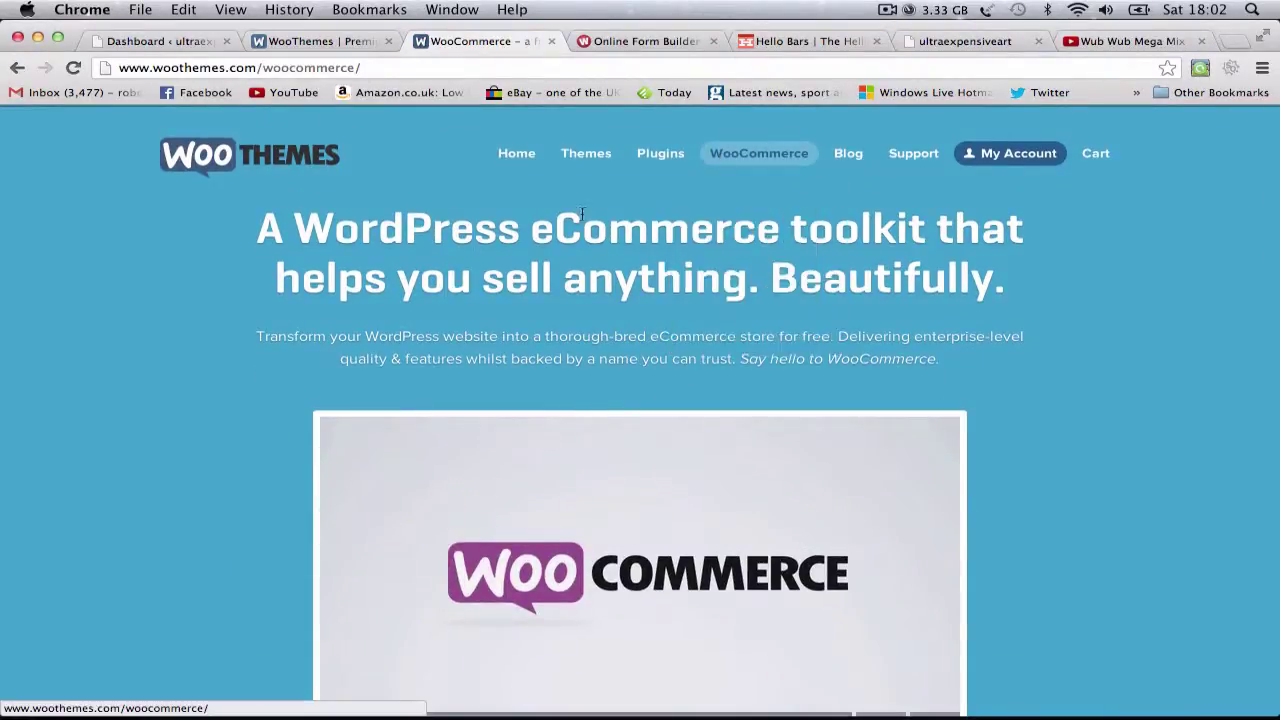
{"action": "left_click", "coordinate": [320, 41]}
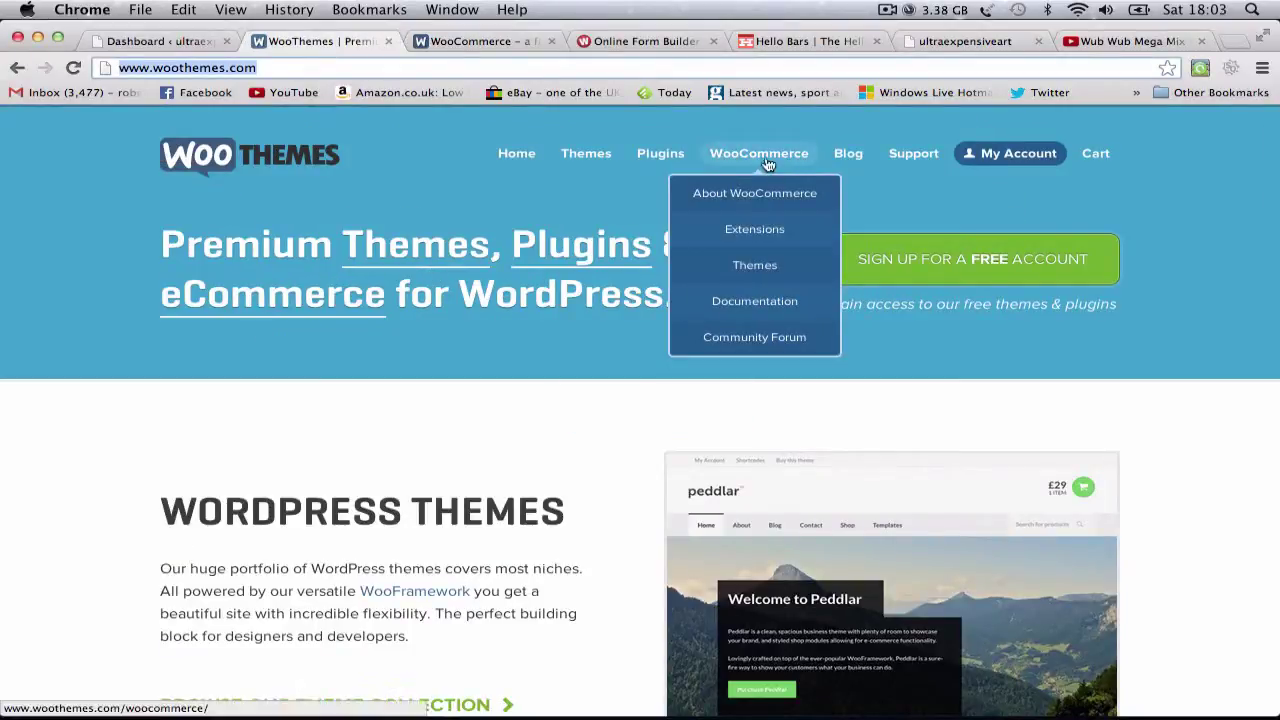
Look through the first page of WooCommerce themes on WooThemes down to the footer.
{"action": "left_click", "coordinate": [235, 162]}
{"action": "mouse_move", "coordinate": [775, 158]}
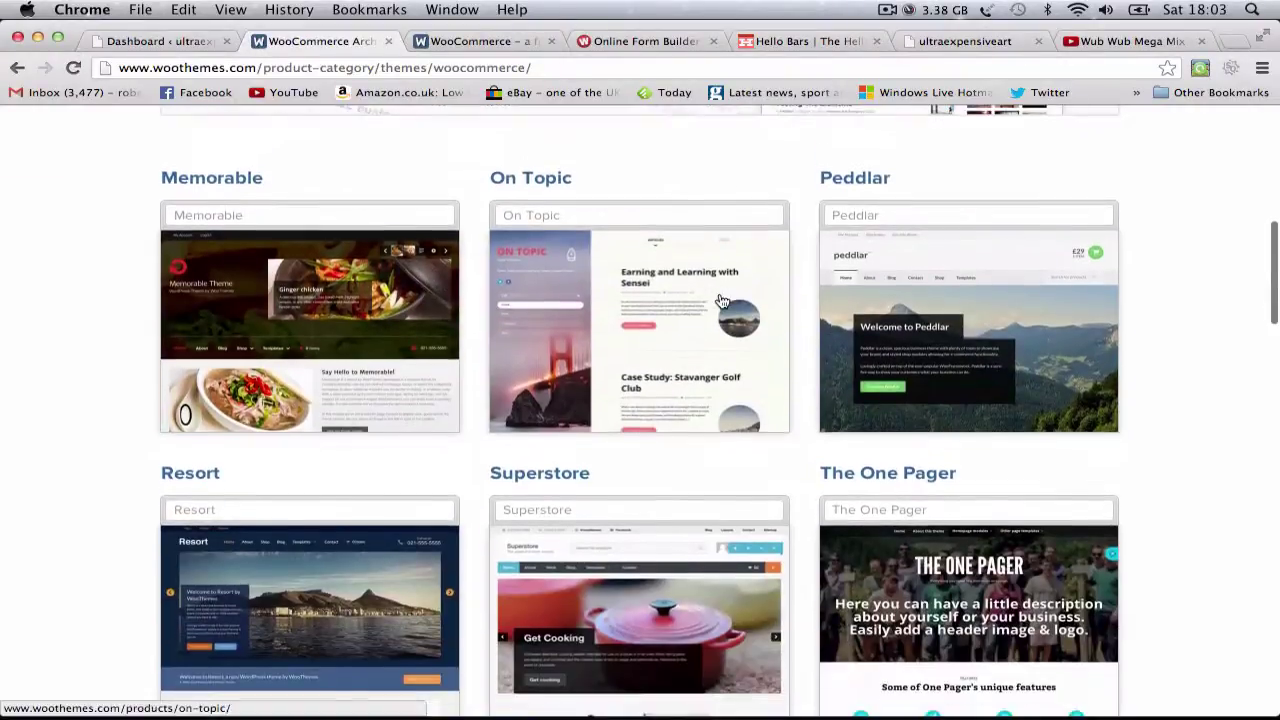
{"action": "scroll", "coordinate": [427, 244], "scroll_direction": "up", "scroll_amount": 3}
{"action": "scroll", "coordinate": [427, 244], "scroll_direction": "down", "scroll_amount": 15}
{"action": "scroll", "coordinate": [600, 200], "scroll_direction": "down", "scroll_amount": 2}
{"action": "scroll", "coordinate": [416, 560], "scroll_direction": "up", "scroll_amount": 8}
{"action": "scroll", "coordinate": [416, 588], "scroll_direction": "up", "scroll_amount": 6}
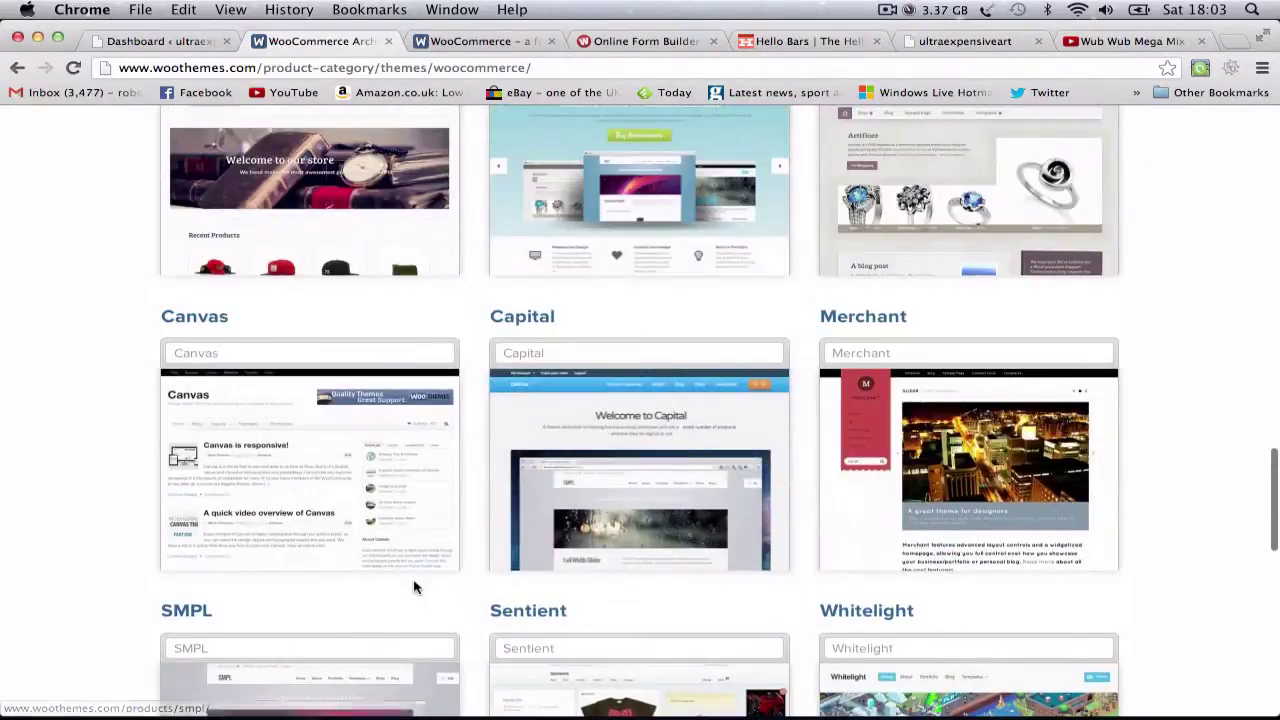
{"action": "scroll", "coordinate": [697, 373], "scroll_direction": "up", "scroll_amount": 15}
{"action": "scroll", "coordinate": [697, 373], "scroll_direction": "down", "scroll_amount": 15}
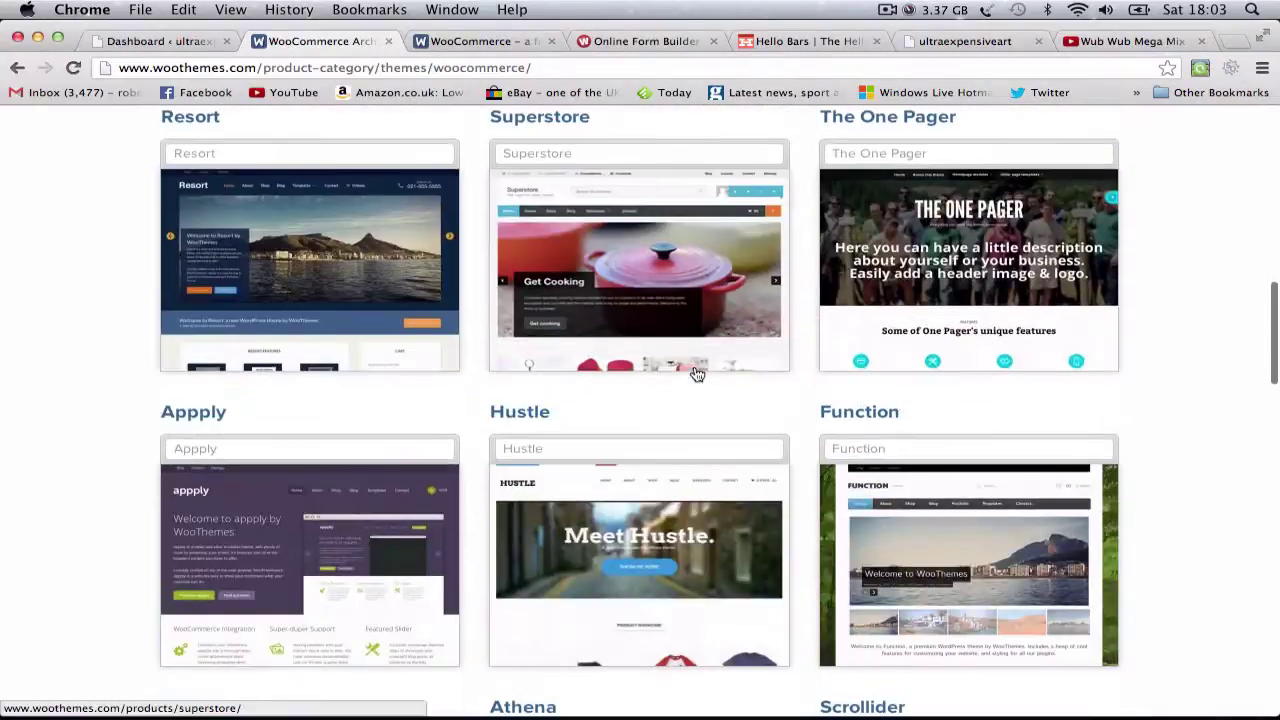
{"action": "scroll", "coordinate": [537, 238], "scroll_direction": "down", "scroll_amount": 8}
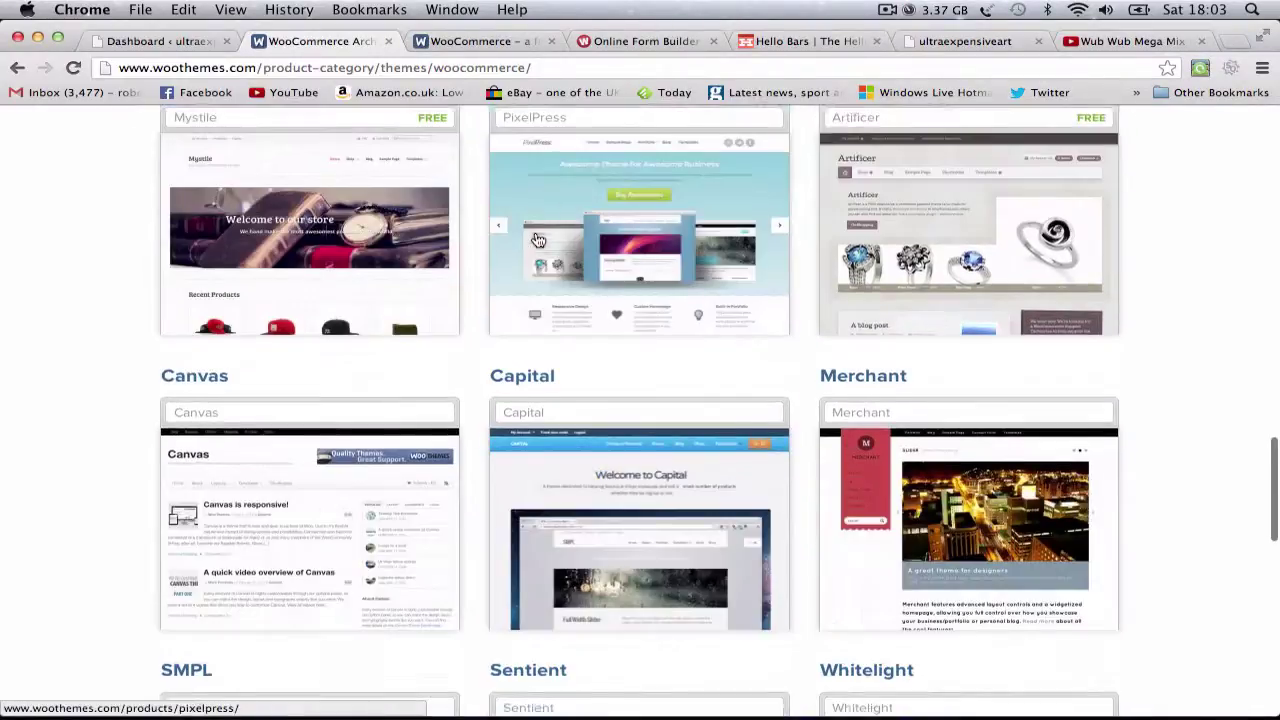
{"action": "scroll", "coordinate": [537, 244], "scroll_direction": "down", "scroll_amount": 5}
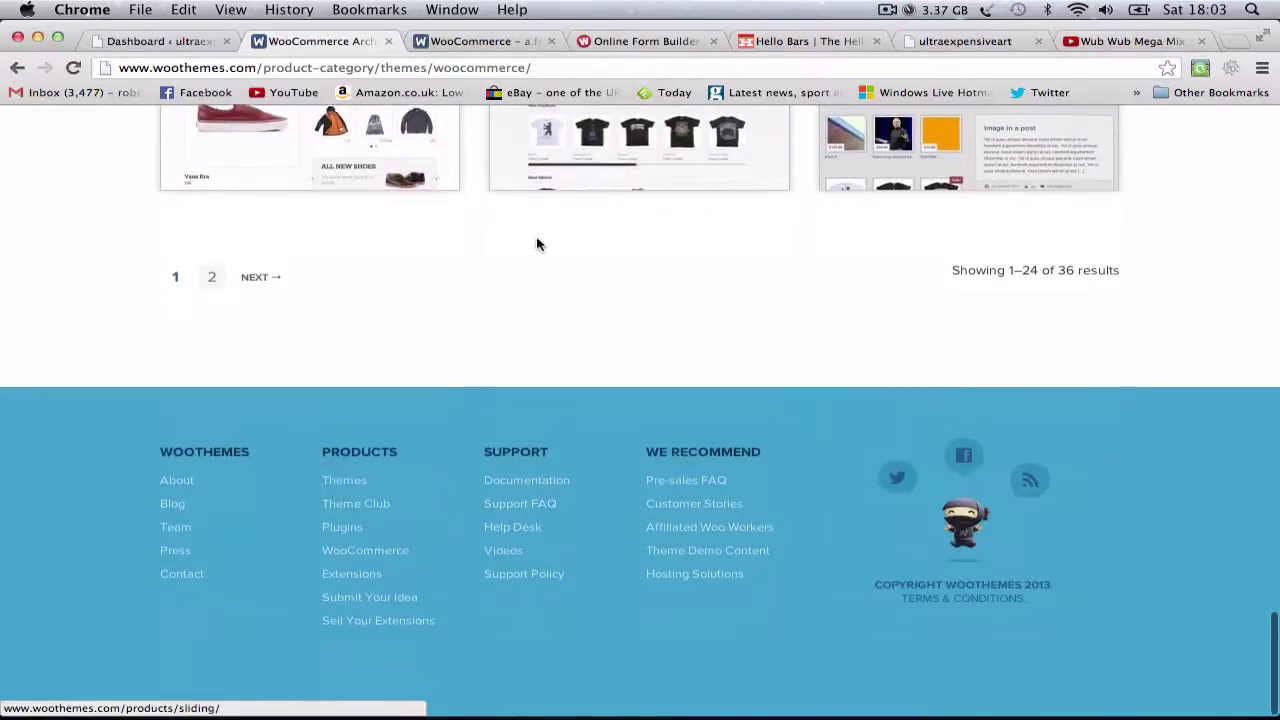
Open the free Wootique theme from the second page of WooCommerce themes.
{"action": "left_click", "coordinate": [537, 240]}
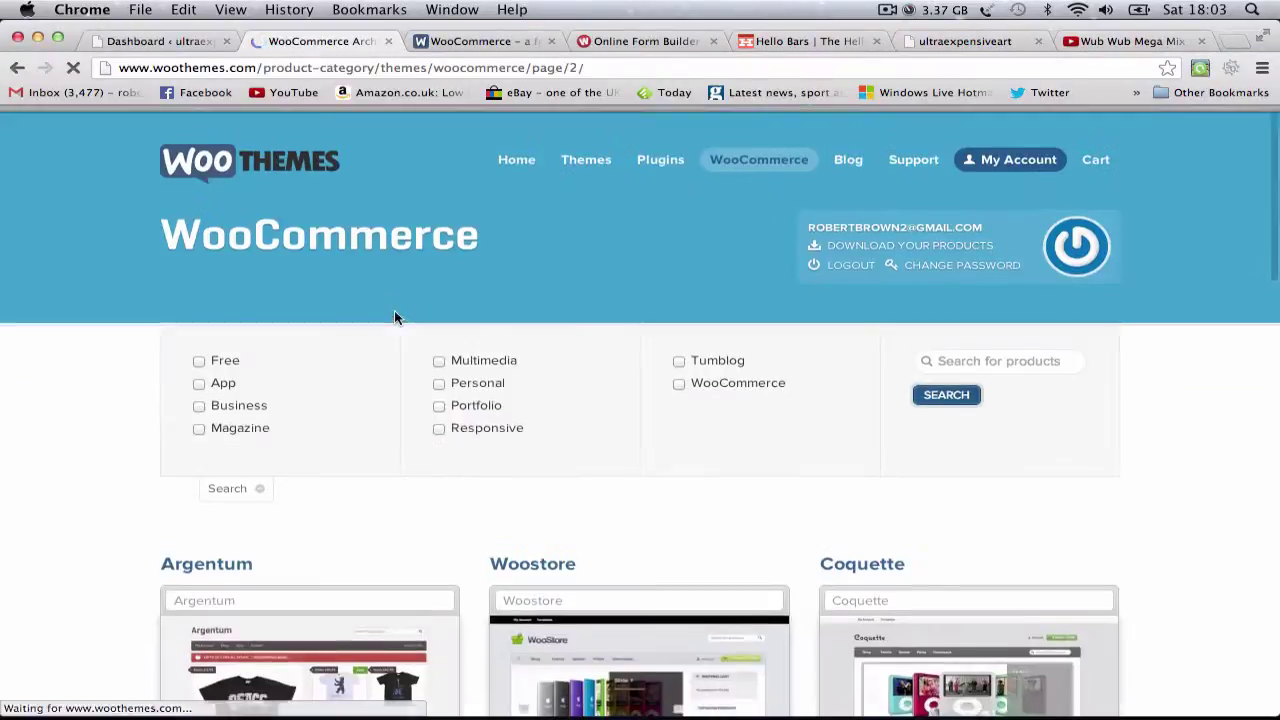
{"action": "scroll", "coordinate": [394, 320], "scroll_direction": "down", "scroll_amount": 5}
{"action": "scroll", "coordinate": [658, 245], "scroll_direction": "down", "scroll_amount": 3}
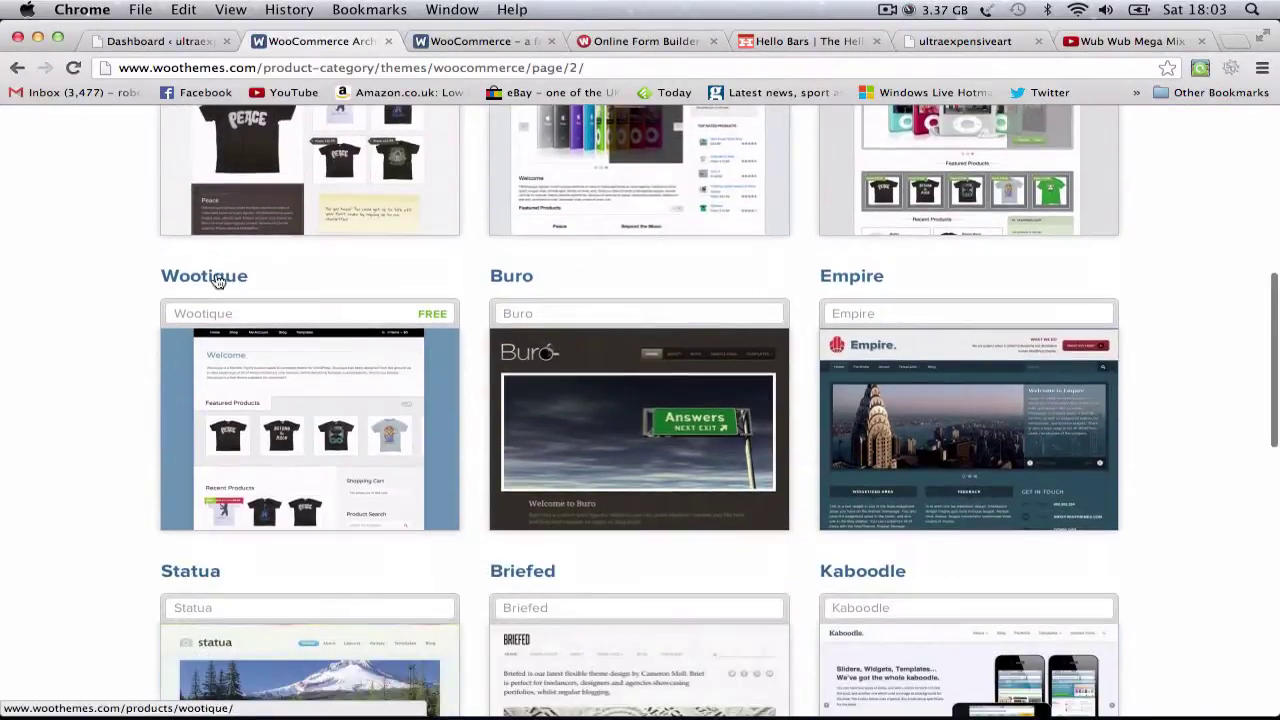
{"action": "left_click", "coordinate": [214, 280]}
Look through the Wootique theme page, including its preview and theme details.
{"action": "scroll", "coordinate": [483, 261], "scroll_direction": "down", "scroll_amount": 20}
{"action": "scroll", "coordinate": [649, 257], "scroll_direction": "up", "scroll_amount": 20}
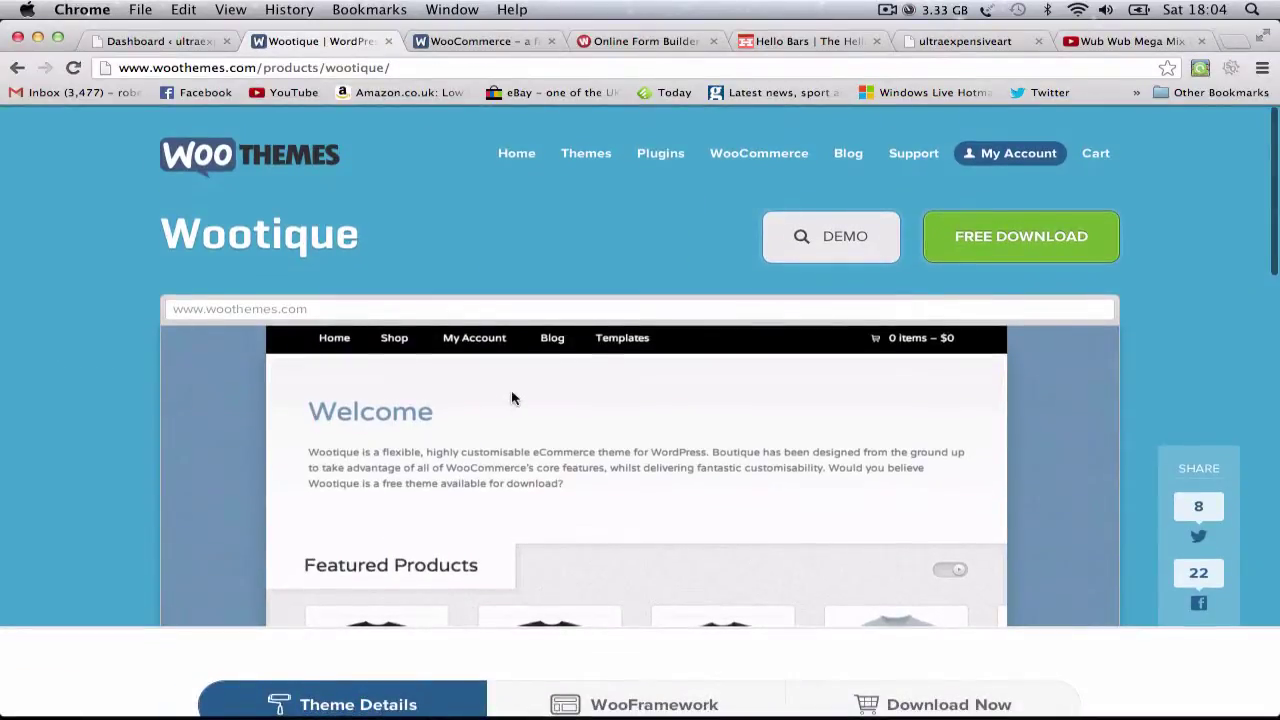
{"action": "scroll", "coordinate": [690, 386], "scroll_direction": "down", "scroll_amount": 2}
{"action": "scroll", "coordinate": [690, 386], "scroll_direction": "up", "scroll_amount": 3}
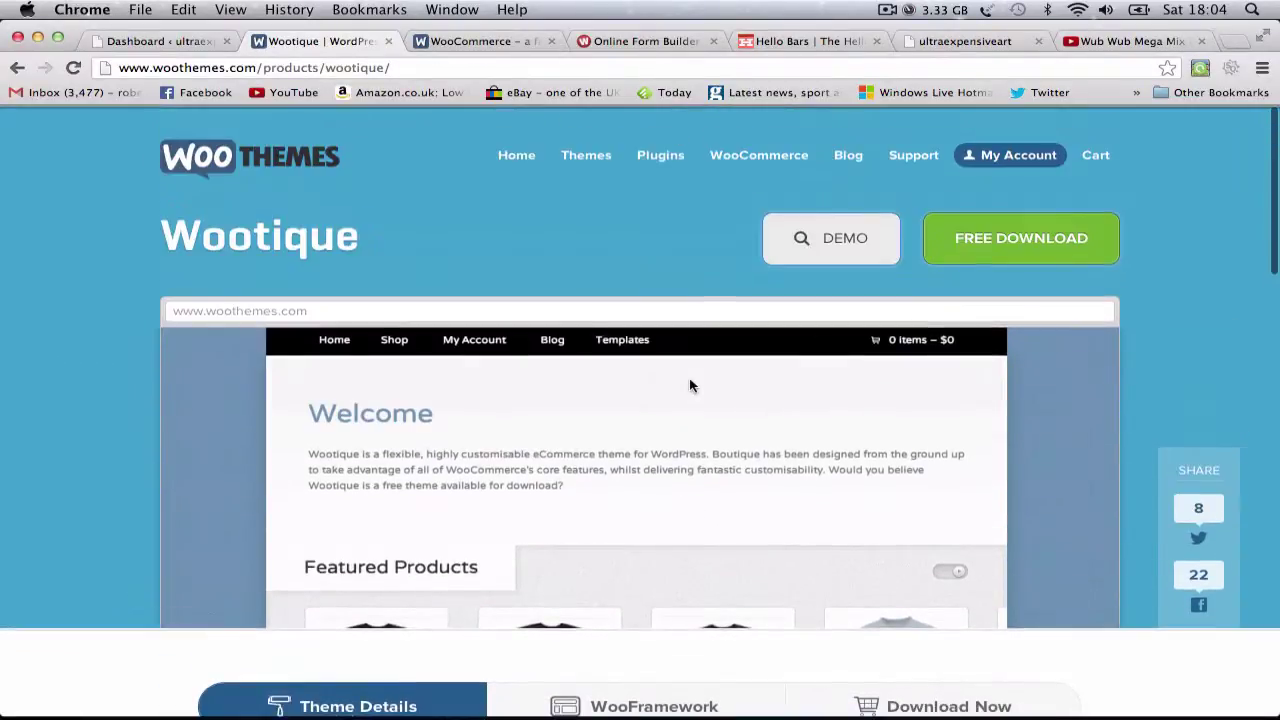
{"action": "scroll", "coordinate": [690, 386], "scroll_direction": "down", "scroll_amount": 1}
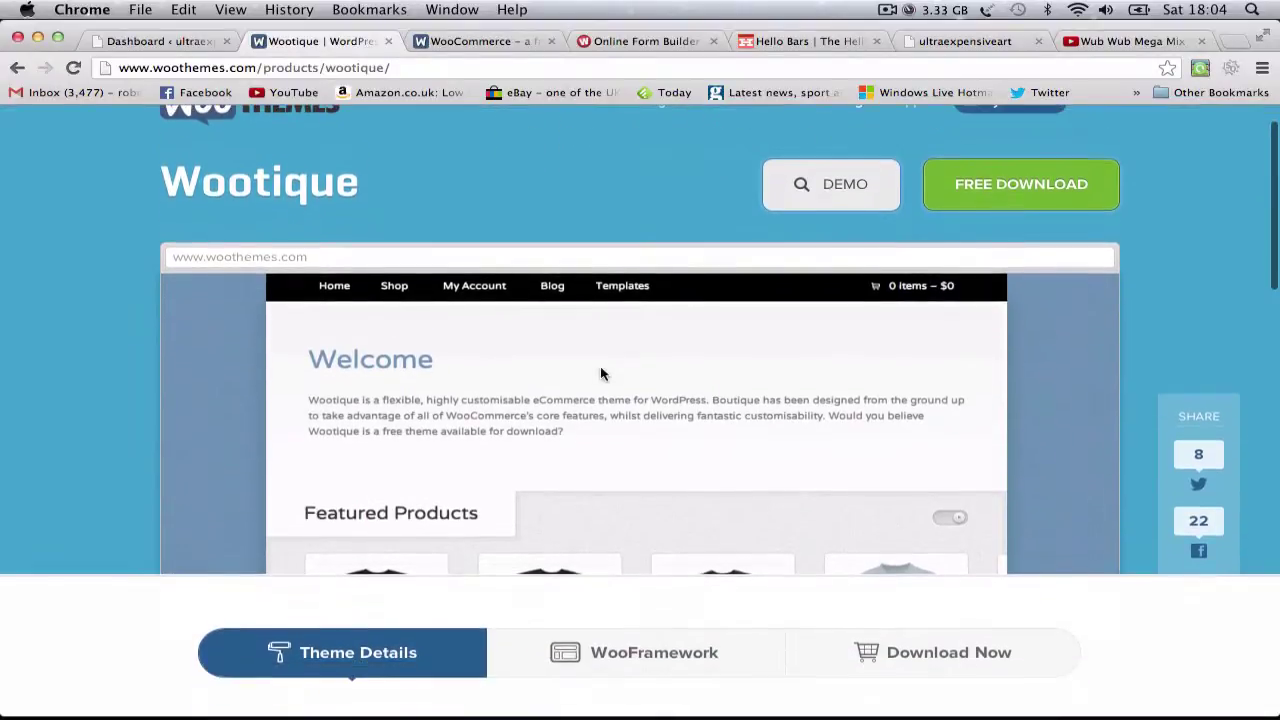
{"action": "scroll", "coordinate": [601, 374], "scroll_direction": "up", "scroll_amount": 1}
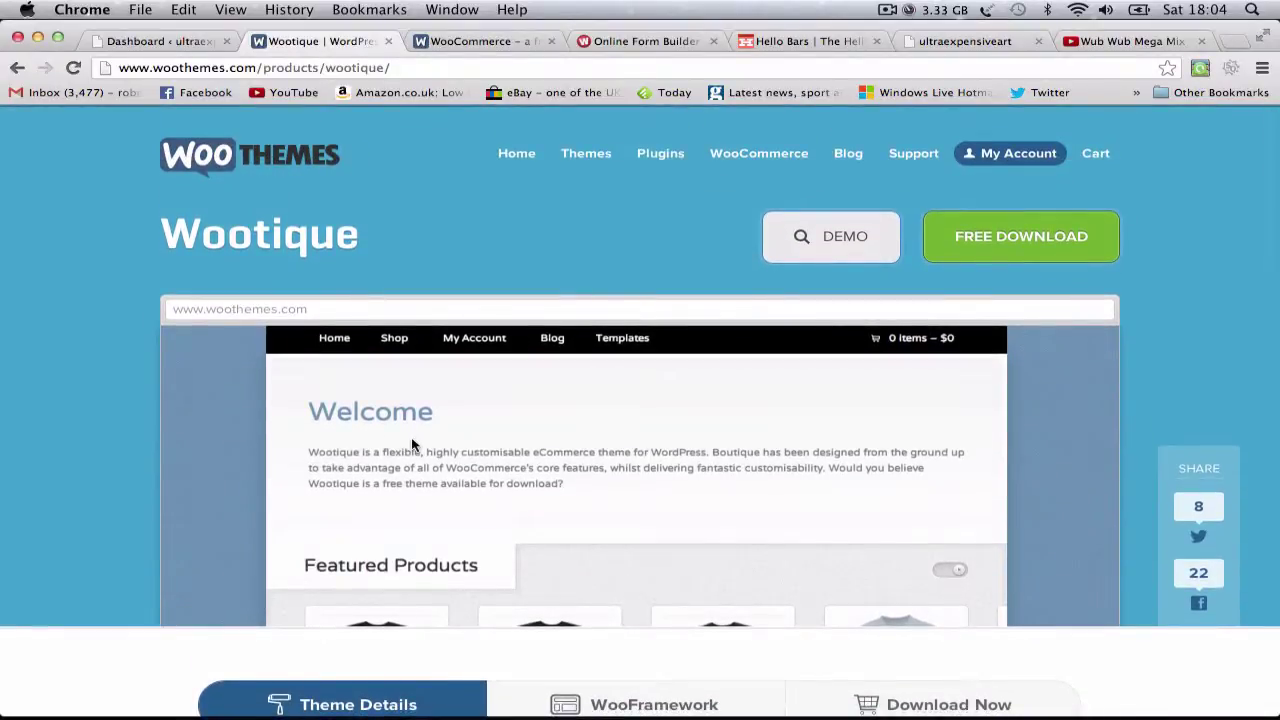
{"action": "scroll", "coordinate": [411, 439], "scroll_direction": "down", "scroll_amount": 2}
{"action": "scroll", "coordinate": [411, 439], "scroll_direction": "up", "scroll_amount": 2}
Close the Wootique theme page and shift the browser window aside to uncover the zip files on the desktop.
{"action": "left_click", "coordinate": [962, 44]}
{"action": "left_click", "coordinate": [448, 45]}
{"action": "left_click", "coordinate": [335, 42]}
{"action": "left_click_drag", "start_coordinate": [351, 20], "coordinate": [588, 20]}
{"action": "left_click", "coordinate": [420, 41]}
{"action": "scroll", "coordinate": [425, 250], "scroll_direction": "down", "scroll_amount": 10}
{"action": "scroll", "coordinate": [425, 250], "scroll_direction": "up", "scroll_amount": 10}
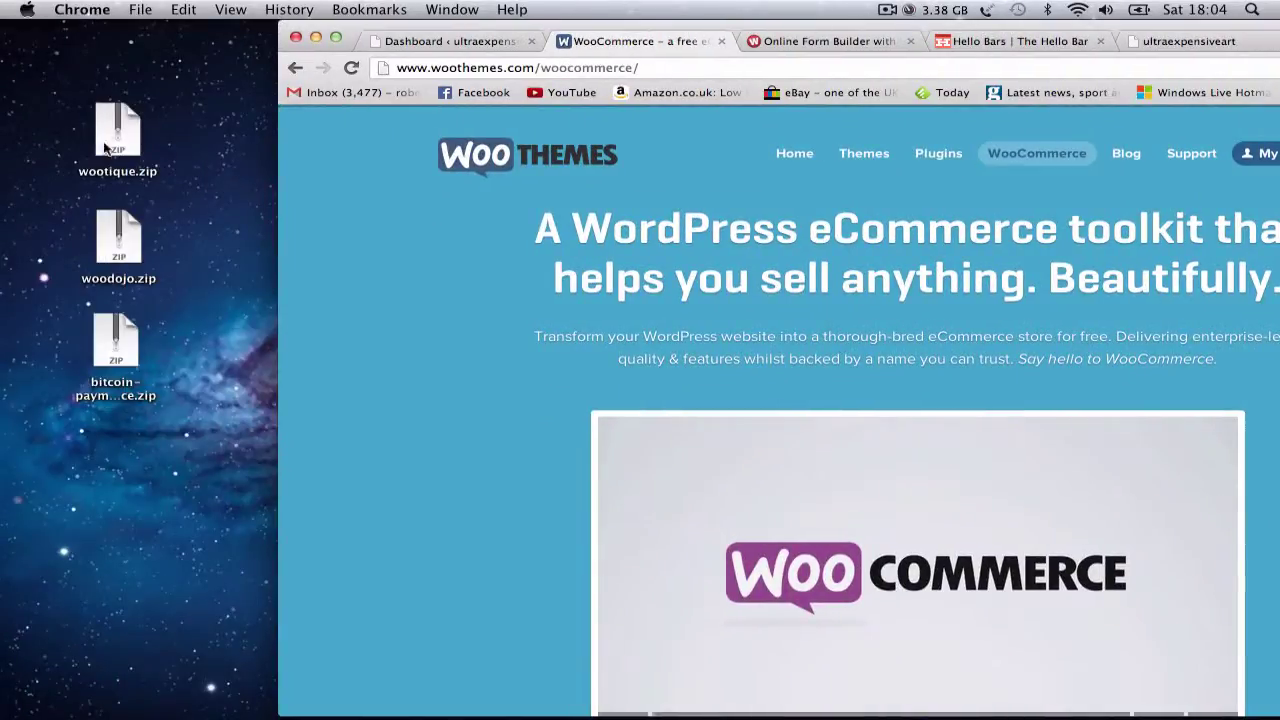
Download WooCommerce 2.0.13 from the WooCommerce toolkit page.
{"action": "left_click_drag", "start_coordinate": [724, 27], "coordinate": [572, 27]}
{"action": "scroll", "coordinate": [1000, 434], "scroll_direction": "down", "scroll_amount": 5}
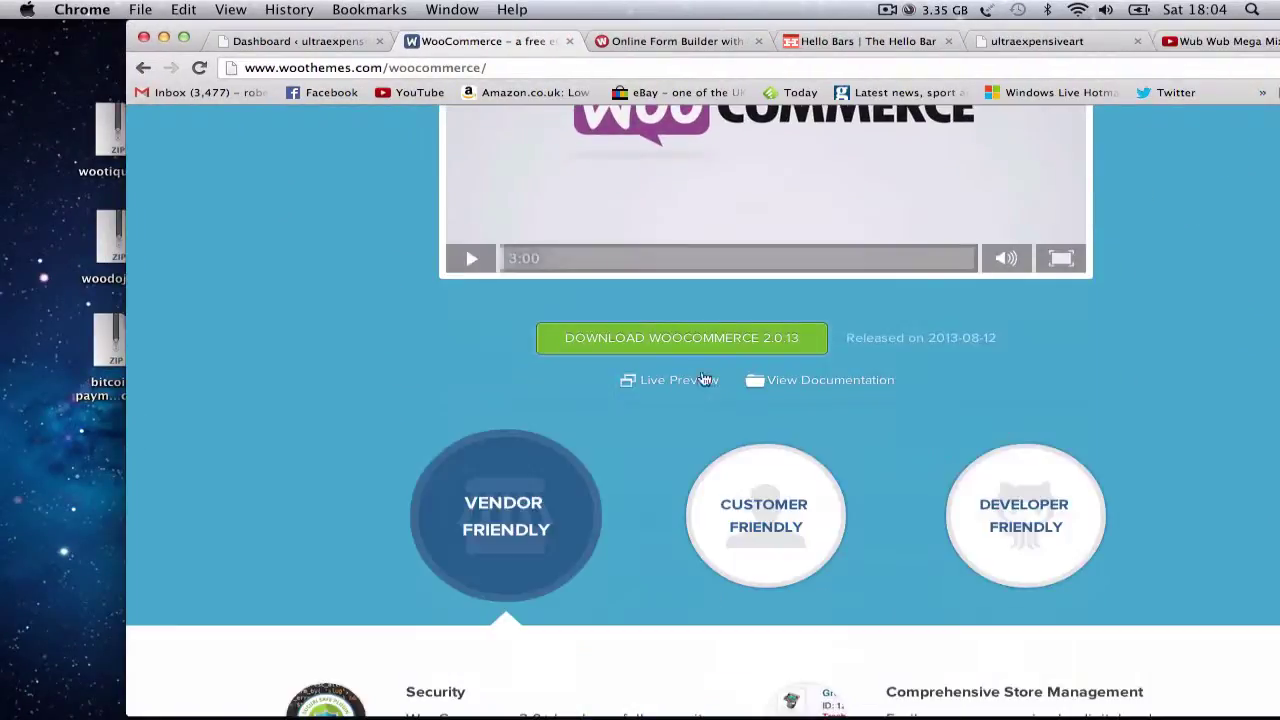
{"action": "left_click", "coordinate": [688, 336]}
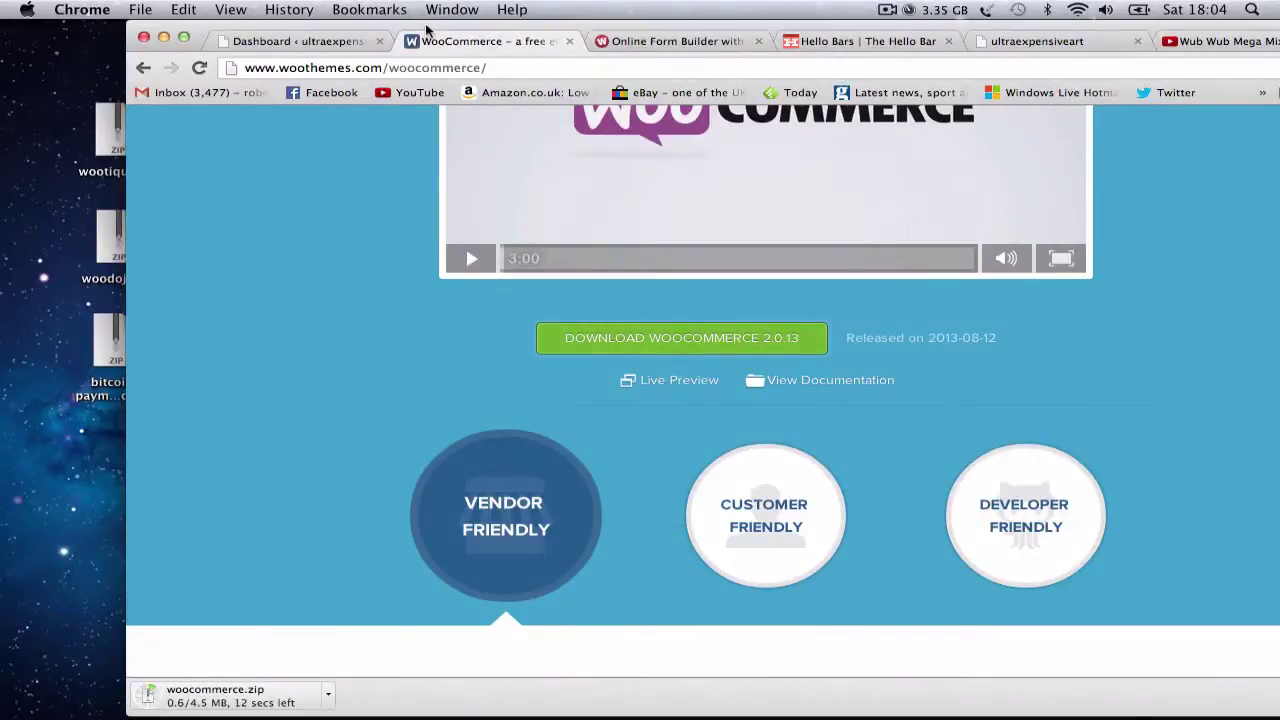
{"action": "left_click_drag", "start_coordinate": [642, 20], "coordinate": [572, 22]}
Open the ultraexpensiveart site's WordPress dashboard and go to its theme management page.
{"action": "left_click", "coordinate": [937, 45]}
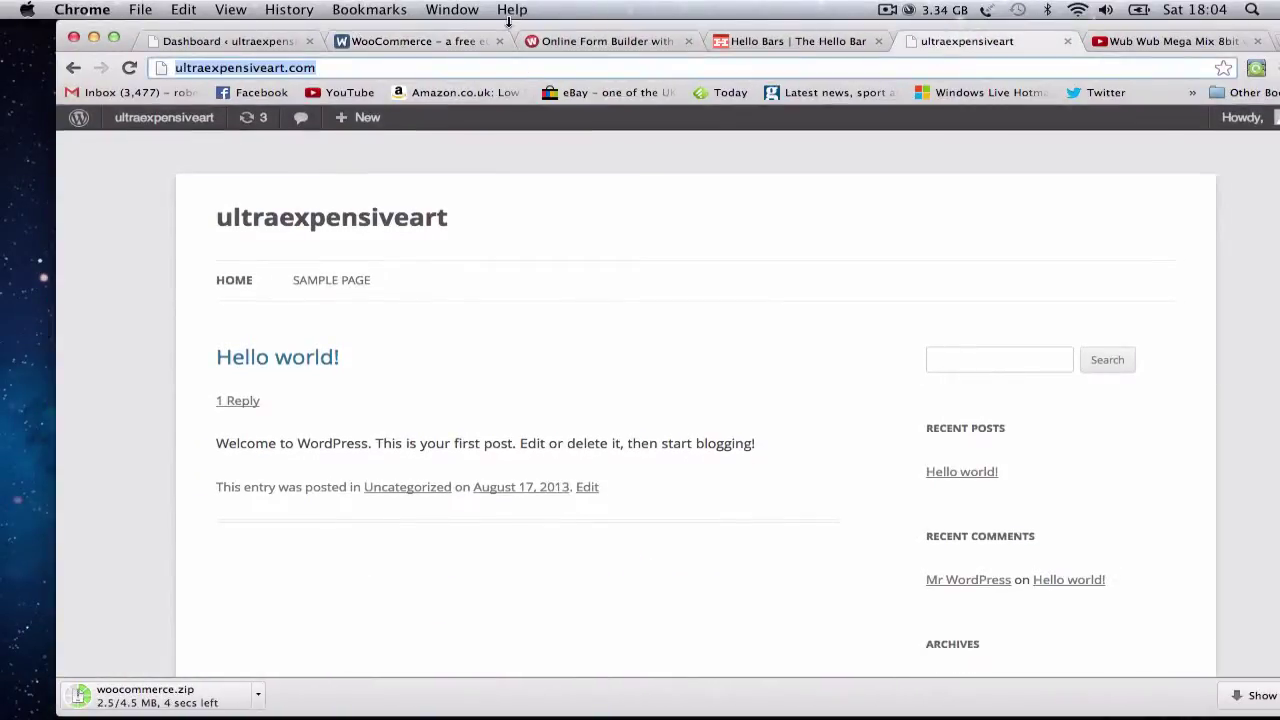
{"action": "left_click", "coordinate": [152, 120]}
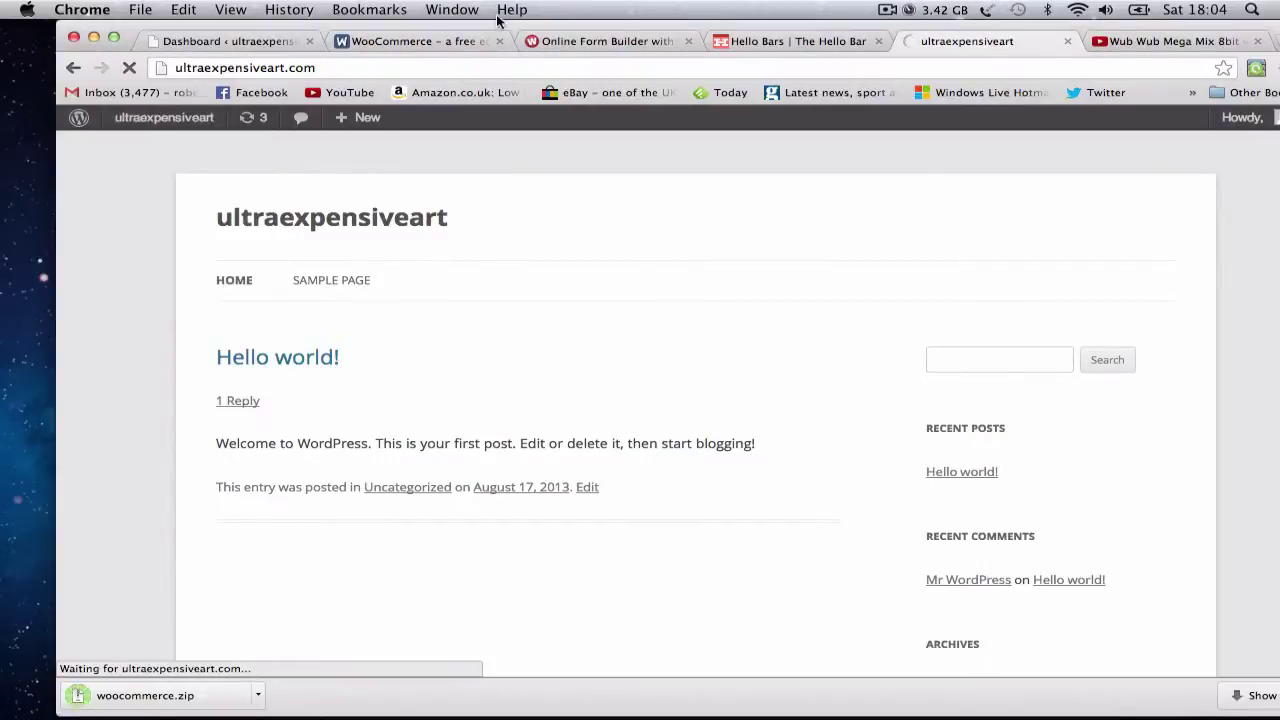
{"action": "left_click_drag", "start_coordinate": [498, 22], "coordinate": [607, 22]}
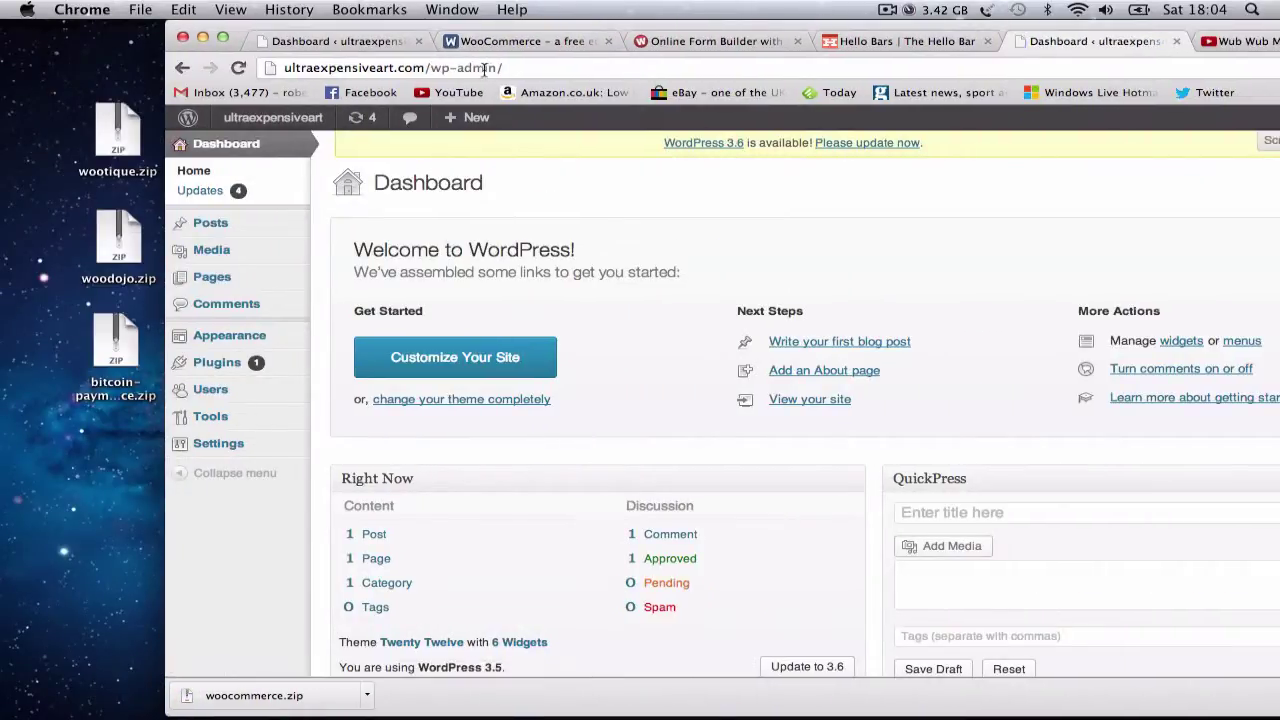
{"action": "mouse_move", "coordinate": [210, 338]}
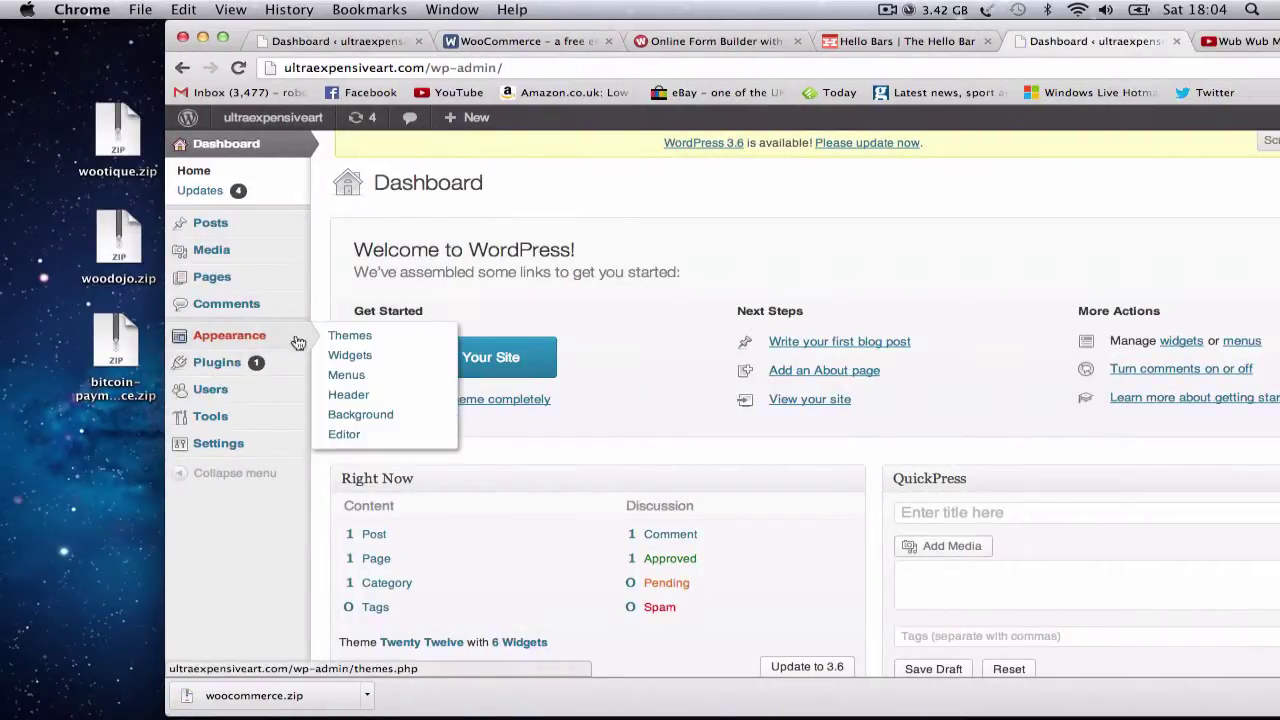
{"action": "left_click", "coordinate": [367, 341]}
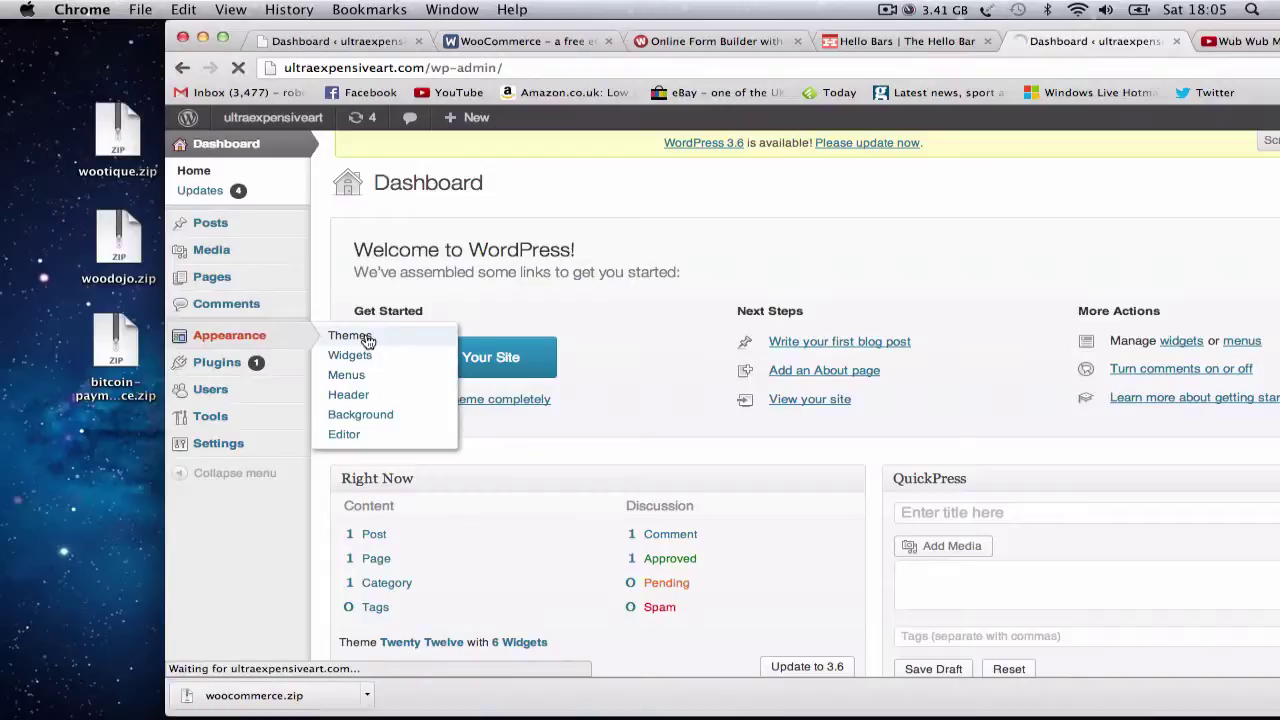
Move woocommerce.zip from the Downloads folder to the desktop beside the other zip files and close the folder window.
{"action": "left_click", "coordinate": [367, 695]}
{"action": "left_click", "coordinate": [435, 670]}
{"action": "left_click_drag", "start_coordinate": [430, 195], "coordinate": [45, 118]}
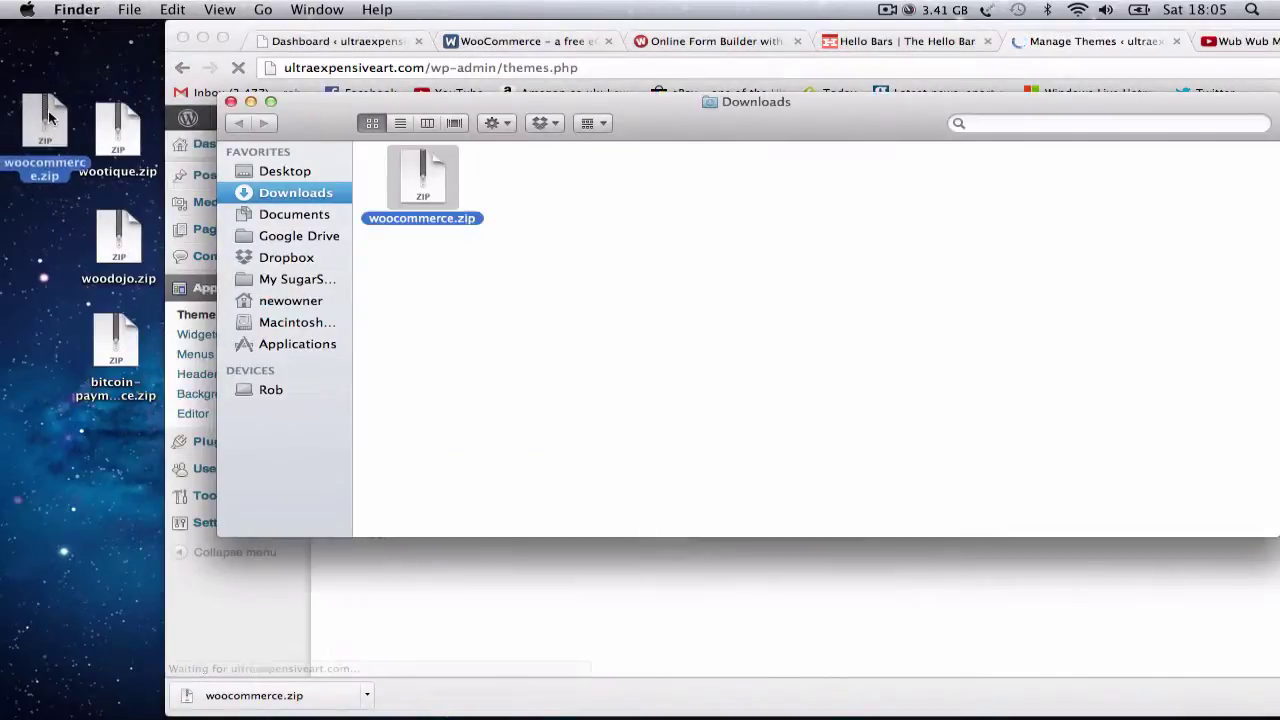
{"action": "left_click_drag", "start_coordinate": [117, 240], "coordinate": [88, 258]}
{"action": "left_click", "coordinate": [115, 345]}
{"action": "left_click", "coordinate": [230, 101]}
{"action": "left_click", "coordinate": [226, 104]}
Go to the page for installing a WordPress theme from an uploaded zip file.
{"action": "left_click", "coordinate": [617, 185]}
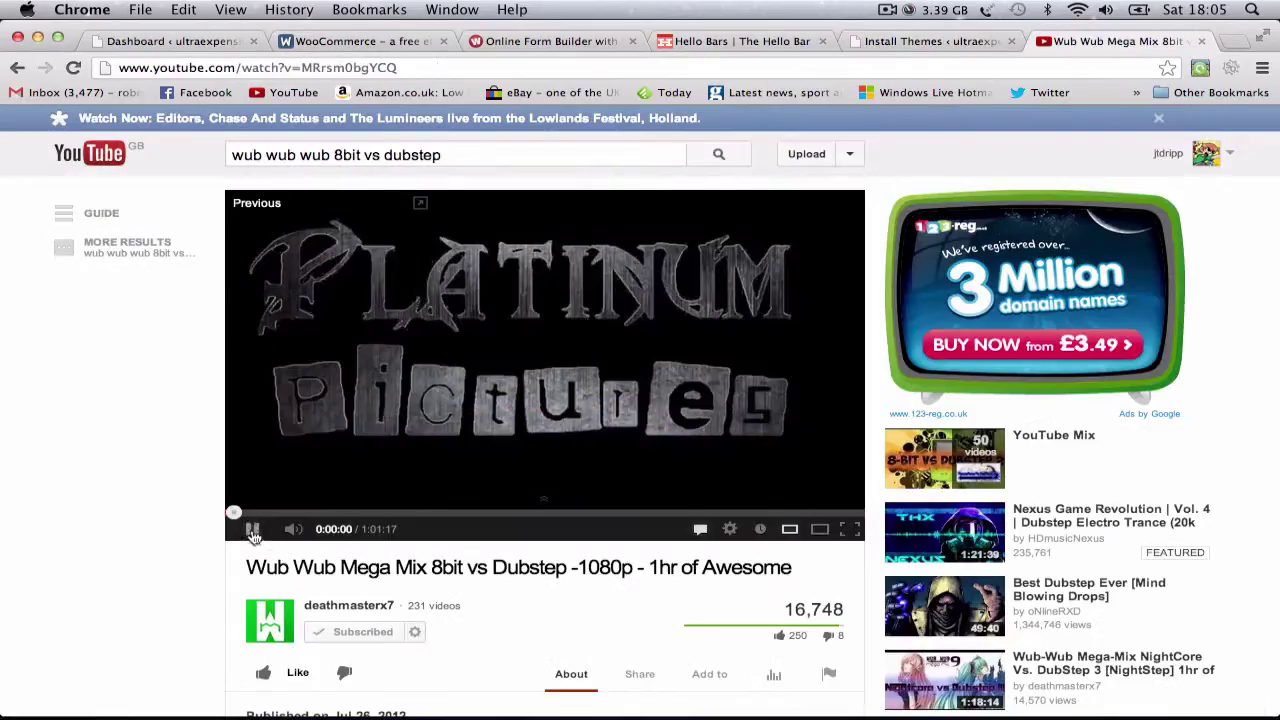
{"action": "left_click", "coordinate": [360, 45]}
{"action": "left_click", "coordinate": [576, 43]}
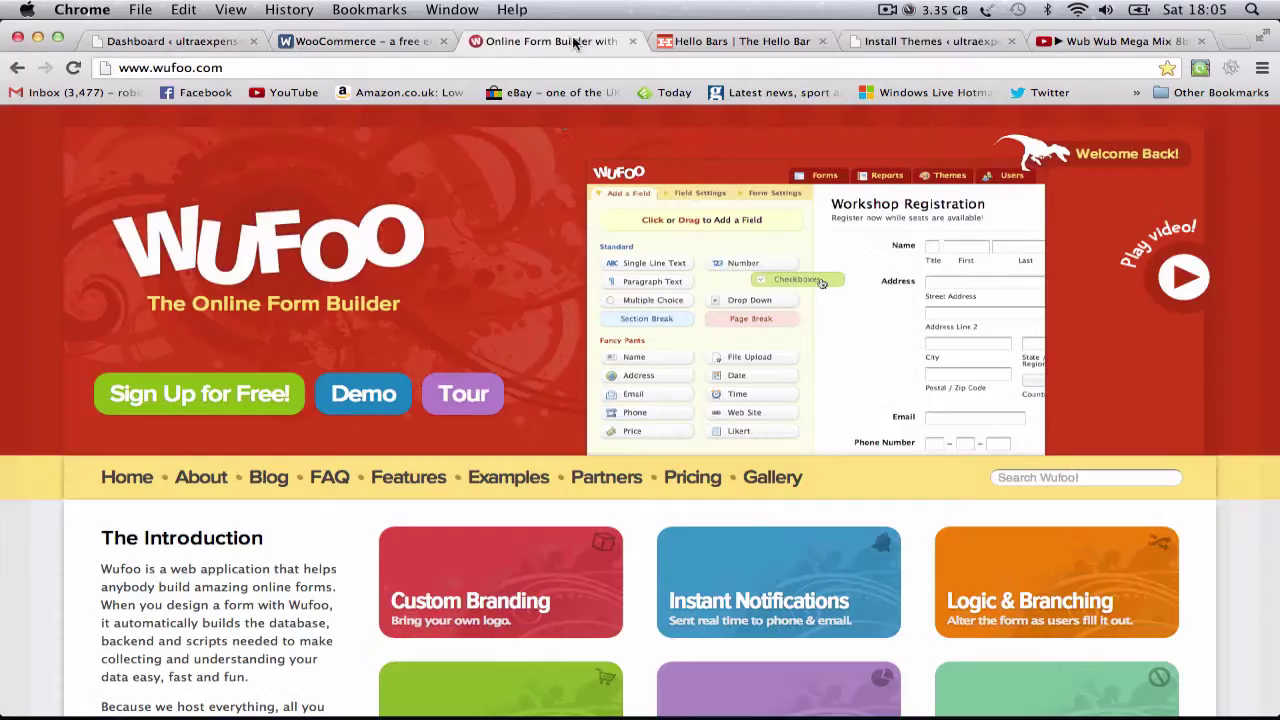
{"action": "left_click", "coordinate": [908, 41]}
{"action": "left_click", "coordinate": [258, 223]}
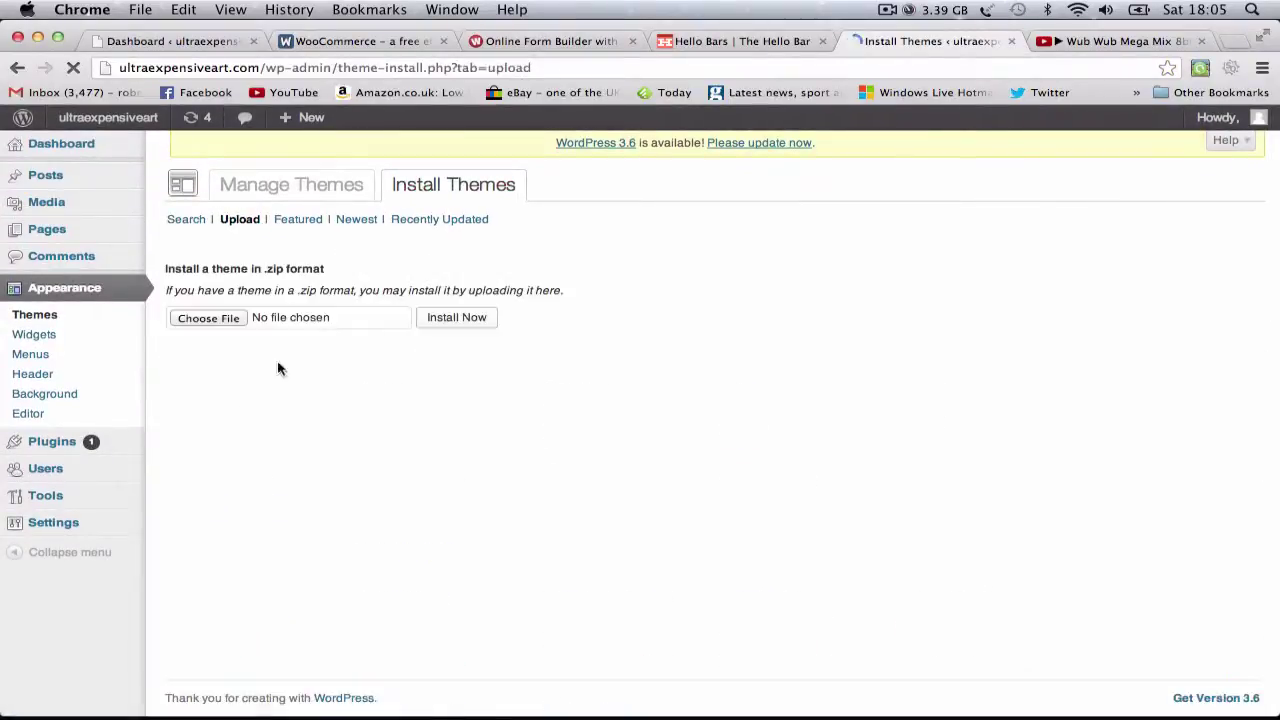
Upload wootique.zip from the desktop and install it as a theme.
{"action": "left_click", "coordinate": [182, 322]}
{"action": "scroll", "coordinate": [575, 250], "scroll_direction": "down", "scroll_amount": 2}
{"action": "left_click", "coordinate": [568, 333]}
{"action": "left_click", "coordinate": [872, 426]}
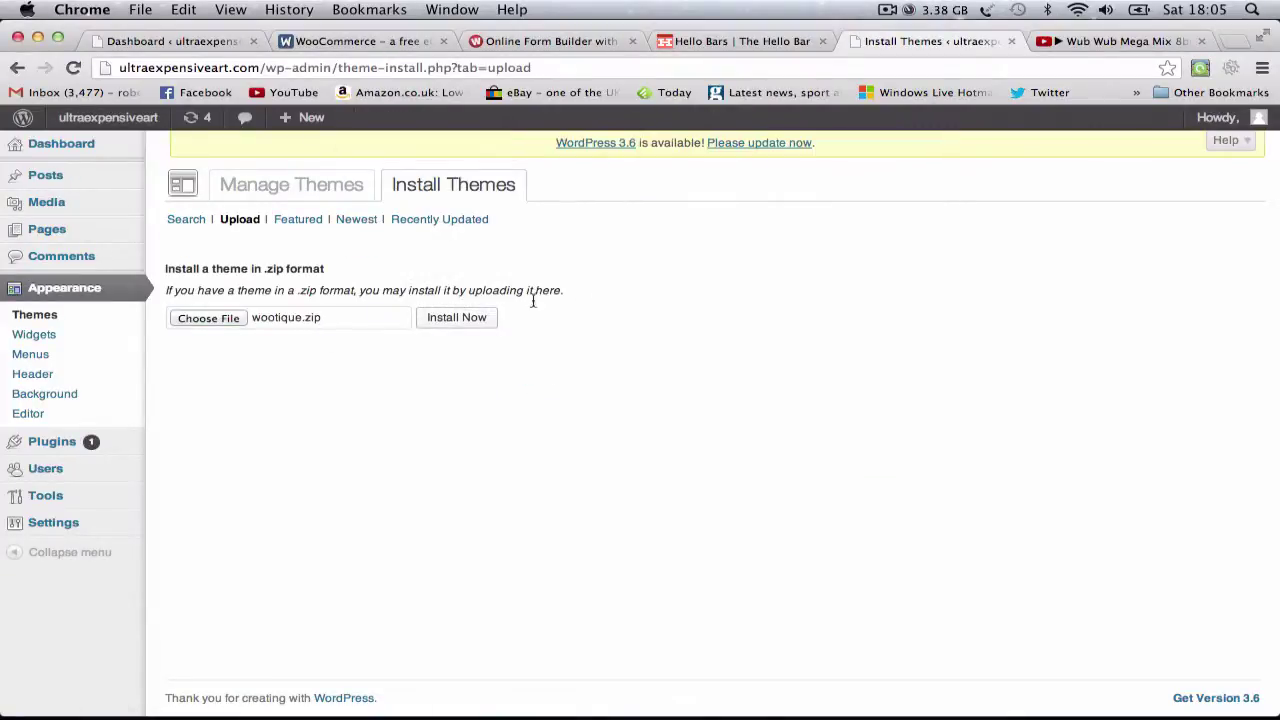
{"action": "left_click", "coordinate": [480, 319]}
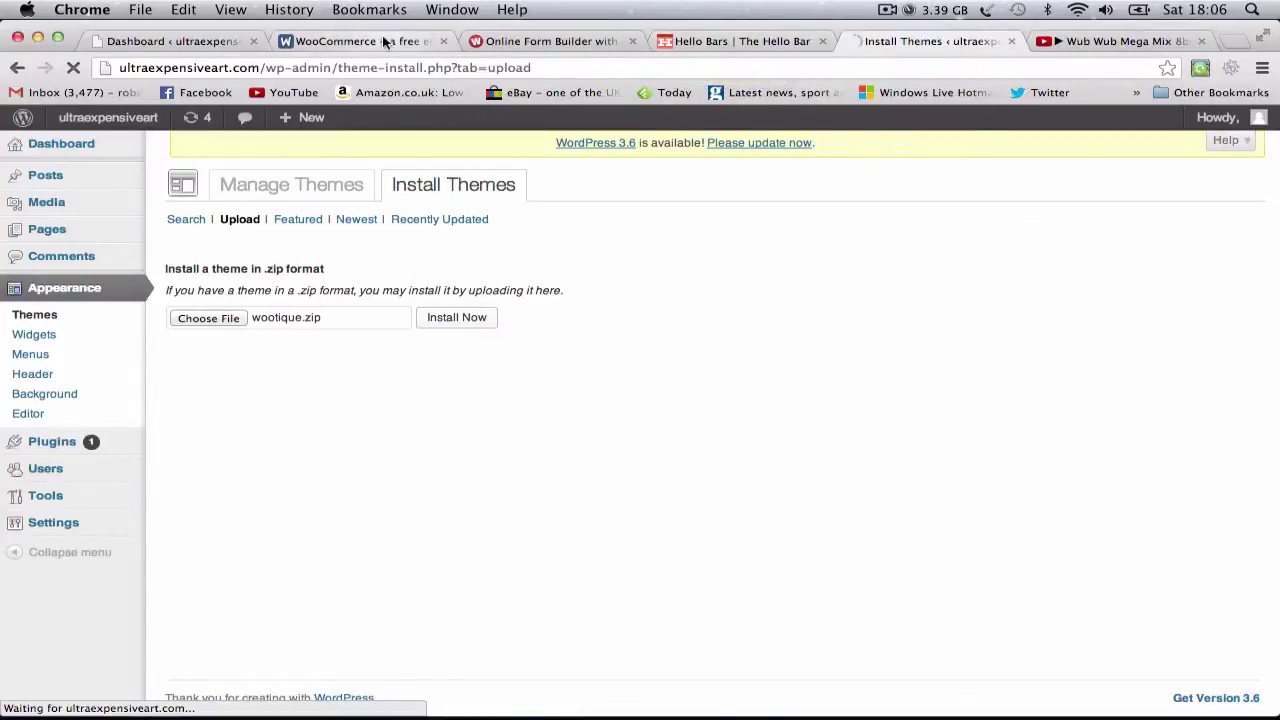
Close the WooCommerce toolkit page and activate the installed Wootique theme.
{"action": "left_click", "coordinate": [545, 41]}
{"action": "left_click", "coordinate": [443, 41]}
{"action": "left_click", "coordinate": [760, 41]}
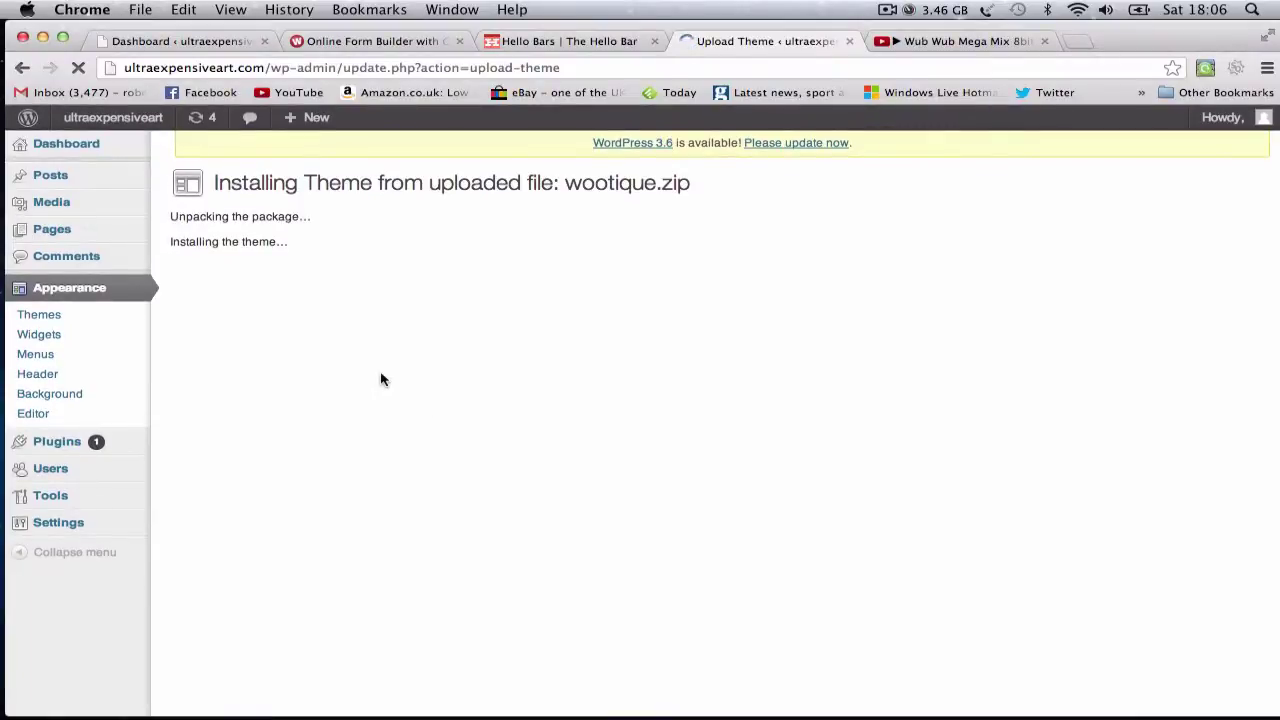
{"action": "left_click", "coordinate": [267, 295]}
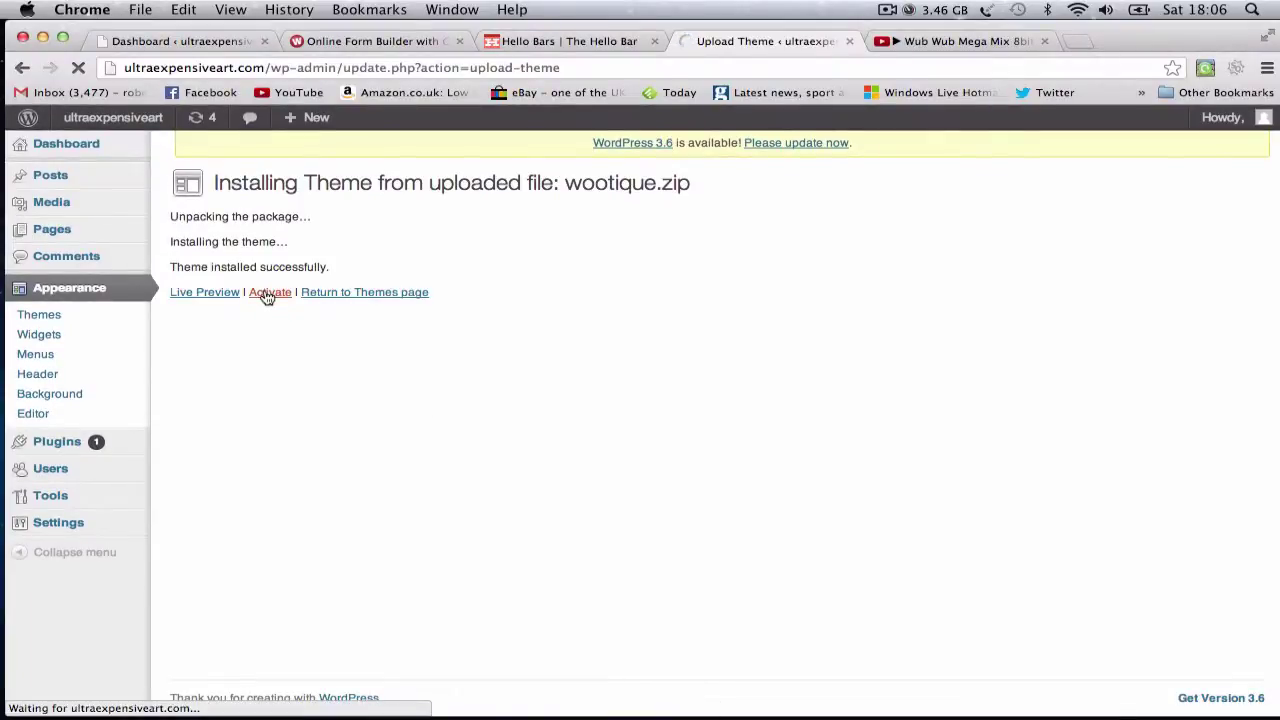
Reposition woodojo.zip among the desktop zip files and open the WordPress page for uploading a plugin zip.
{"action": "left_click_drag", "start_coordinate": [235, 30], "coordinate": [411, 9]}
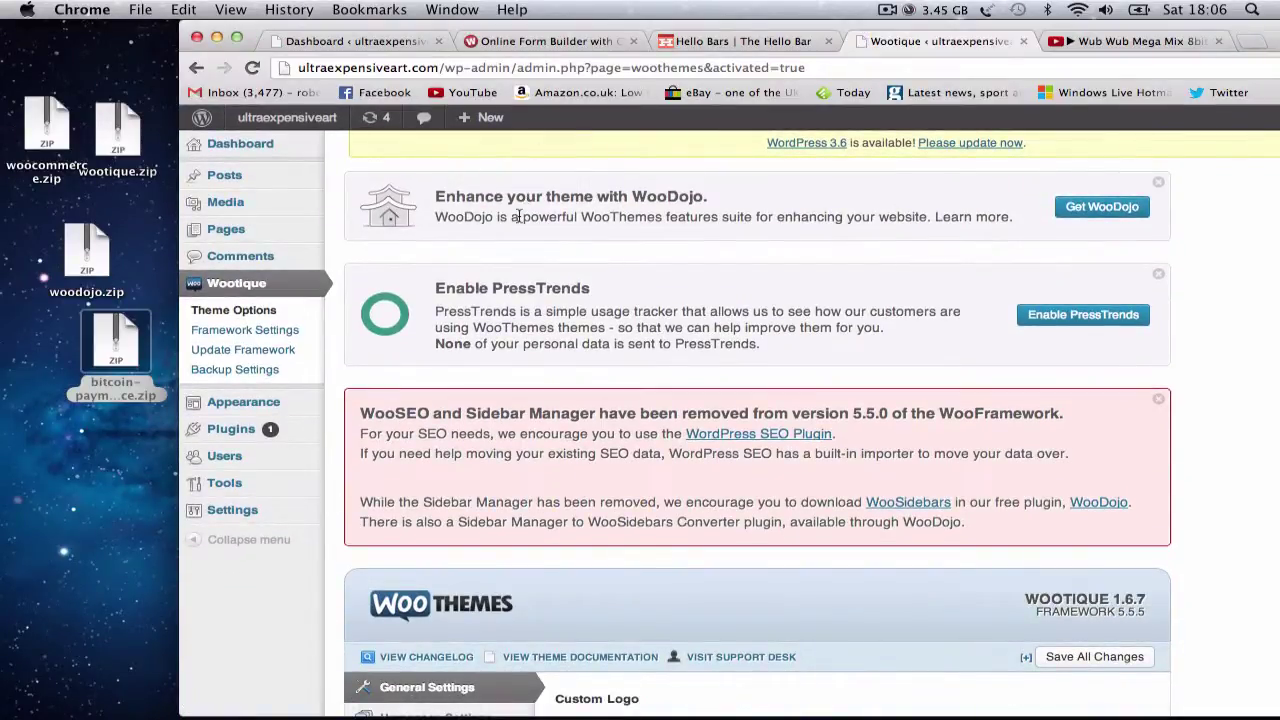
{"action": "left_click_drag", "start_coordinate": [87, 250], "coordinate": [90, 225]}
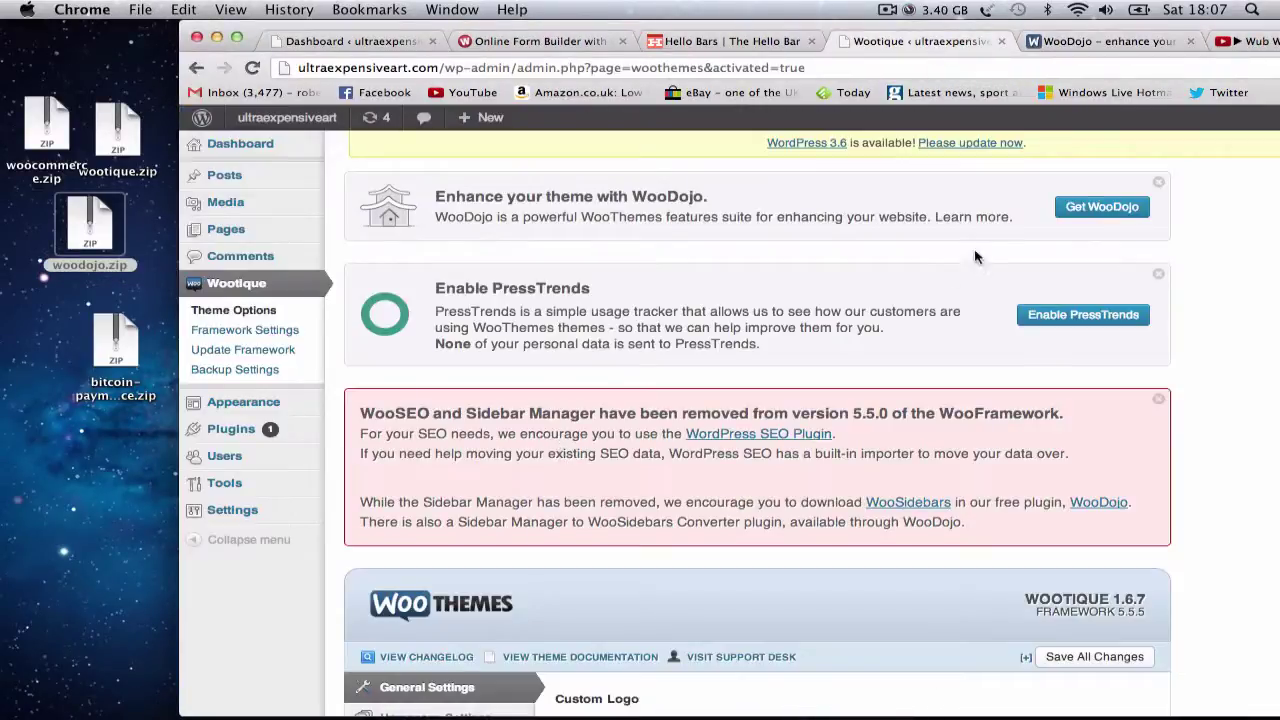
{"action": "scroll", "coordinate": [976, 257], "scroll_direction": "down", "scroll_amount": 2}
{"action": "left_click", "coordinate": [231, 354]}
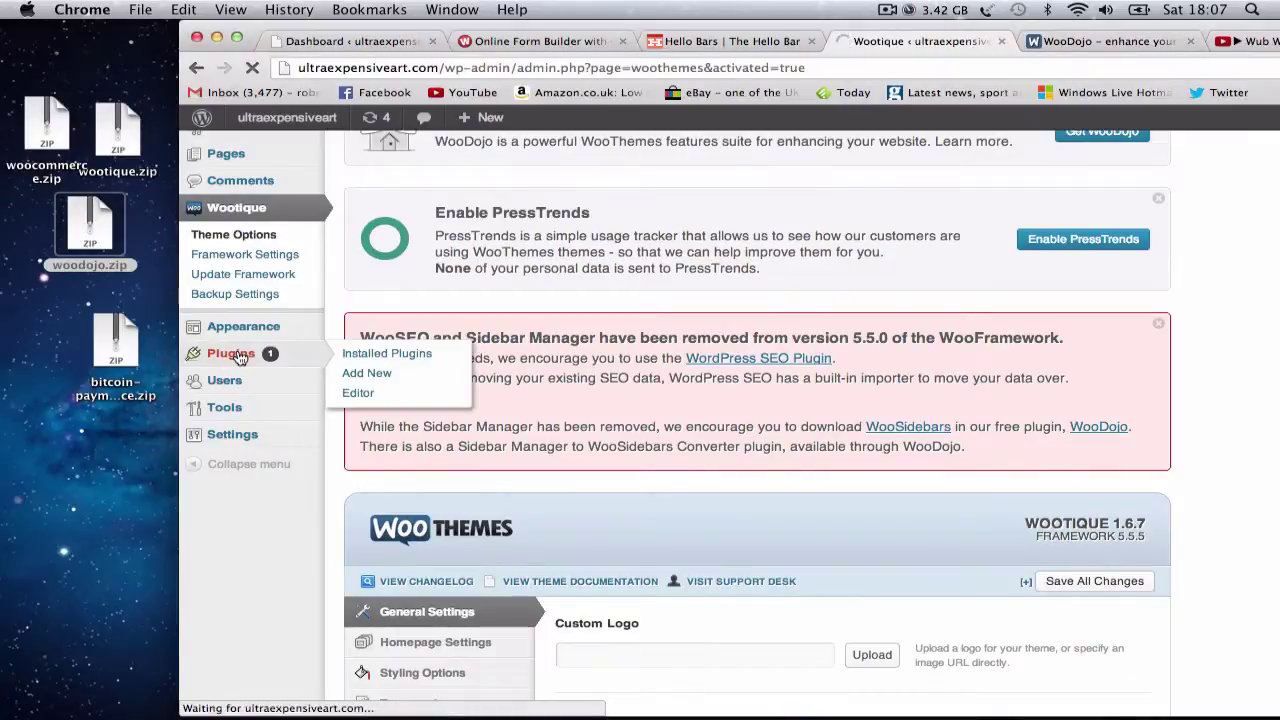
{"action": "left_click", "coordinate": [361, 377]}
{"action": "left_click", "coordinate": [421, 220]}
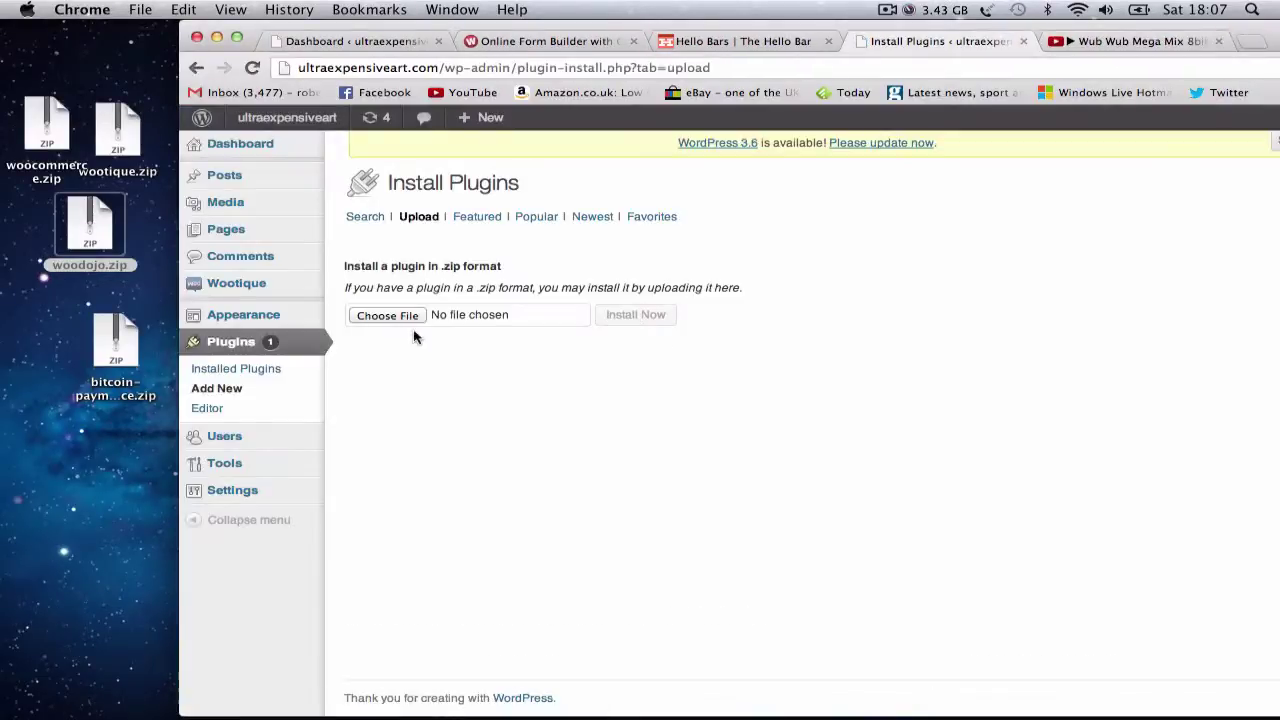
Install the WooDojo plugin from woodojo.zip on the desktop and activate it.
{"action": "left_click", "coordinate": [389, 316]}
{"action": "left_click", "coordinate": [1020, 285]}
{"action": "left_click", "coordinate": [1053, 424]}
{"action": "left_click", "coordinate": [632, 316]}
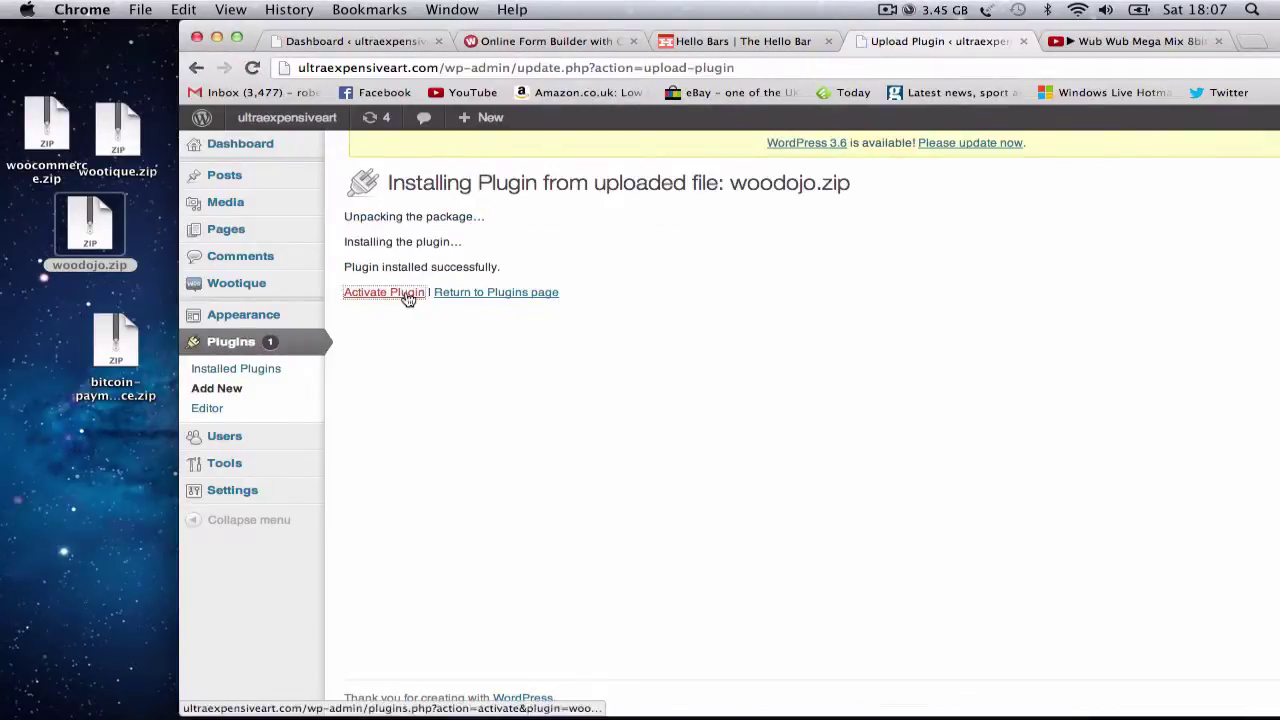
{"action": "left_click", "coordinate": [408, 297]}
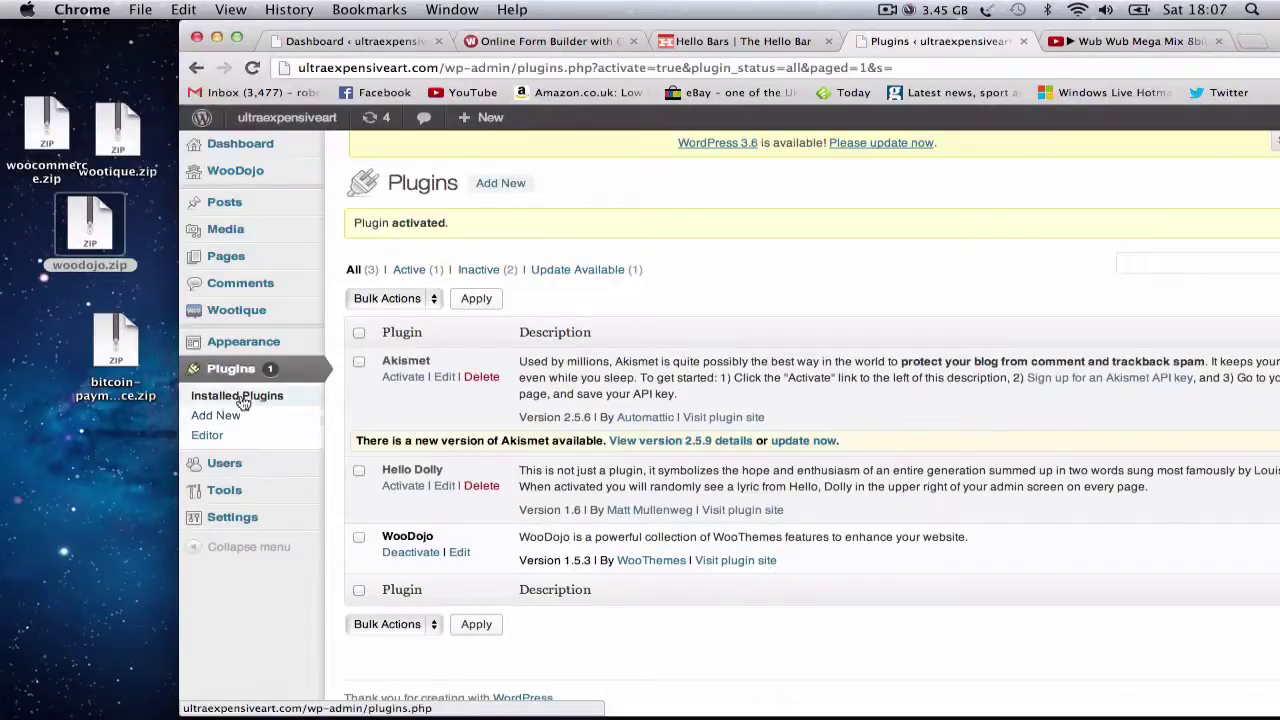
Add another new plugin by uploading and installing woocommerce.zip from the desktop.
{"action": "left_click", "coordinate": [200, 414]}
{"action": "left_click", "coordinate": [418, 216]}
{"action": "left_click", "coordinate": [404, 316]}
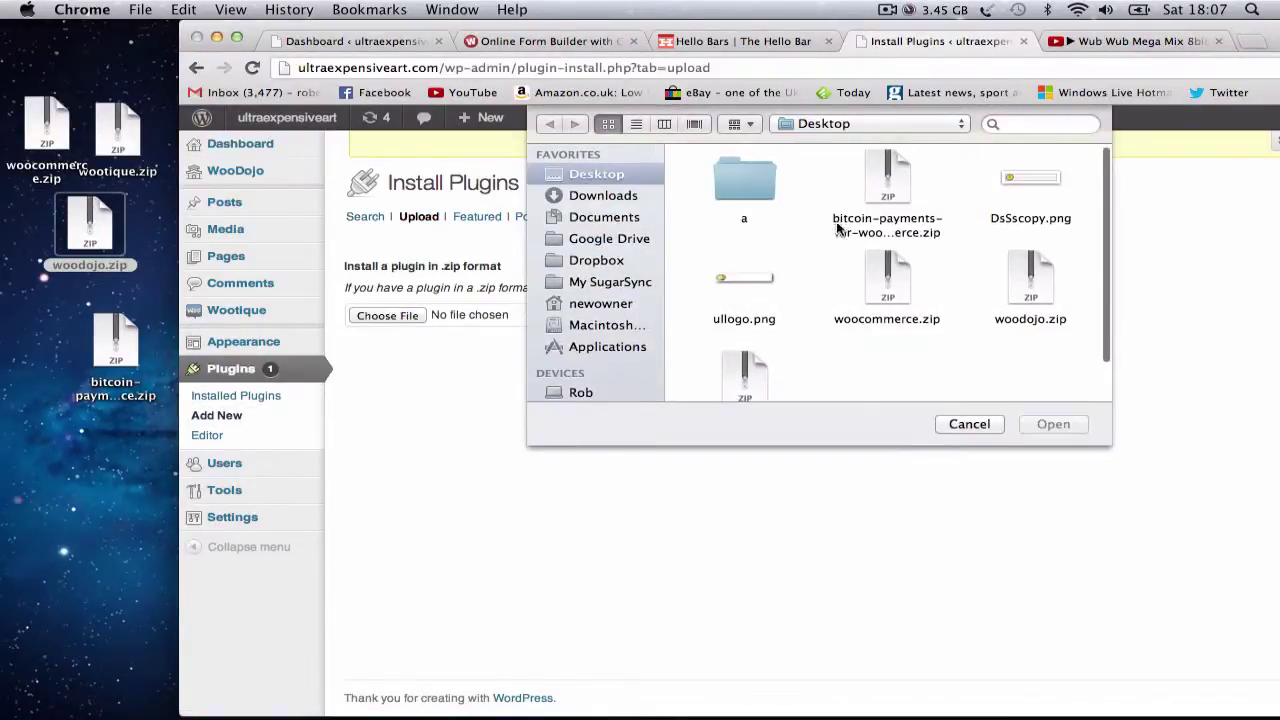
{"action": "left_click", "coordinate": [887, 310]}
{"action": "left_click", "coordinate": [1040, 427]}
{"action": "left_click", "coordinate": [652, 317]}
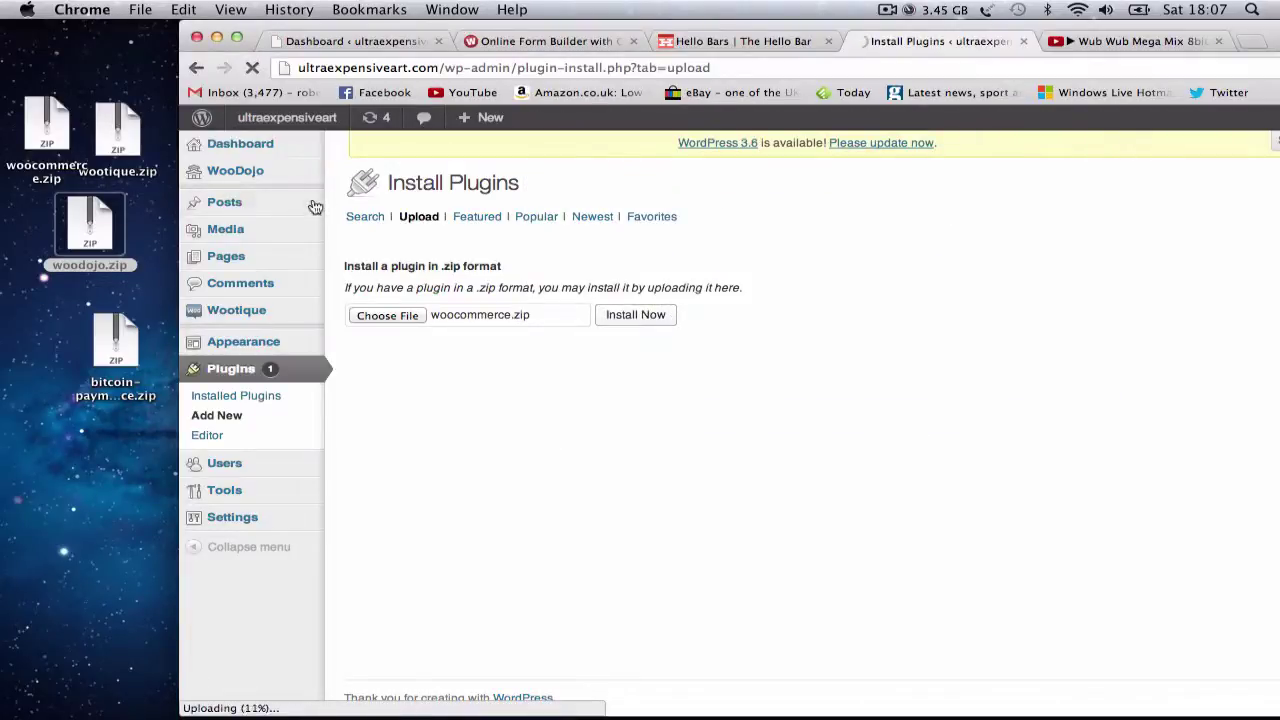
Move woodojo.zip to the desktop's upper corner and shift the browser window over the desktop icons.
{"action": "left_click_drag", "start_coordinate": [40, 55], "coordinate": [42, 57]}
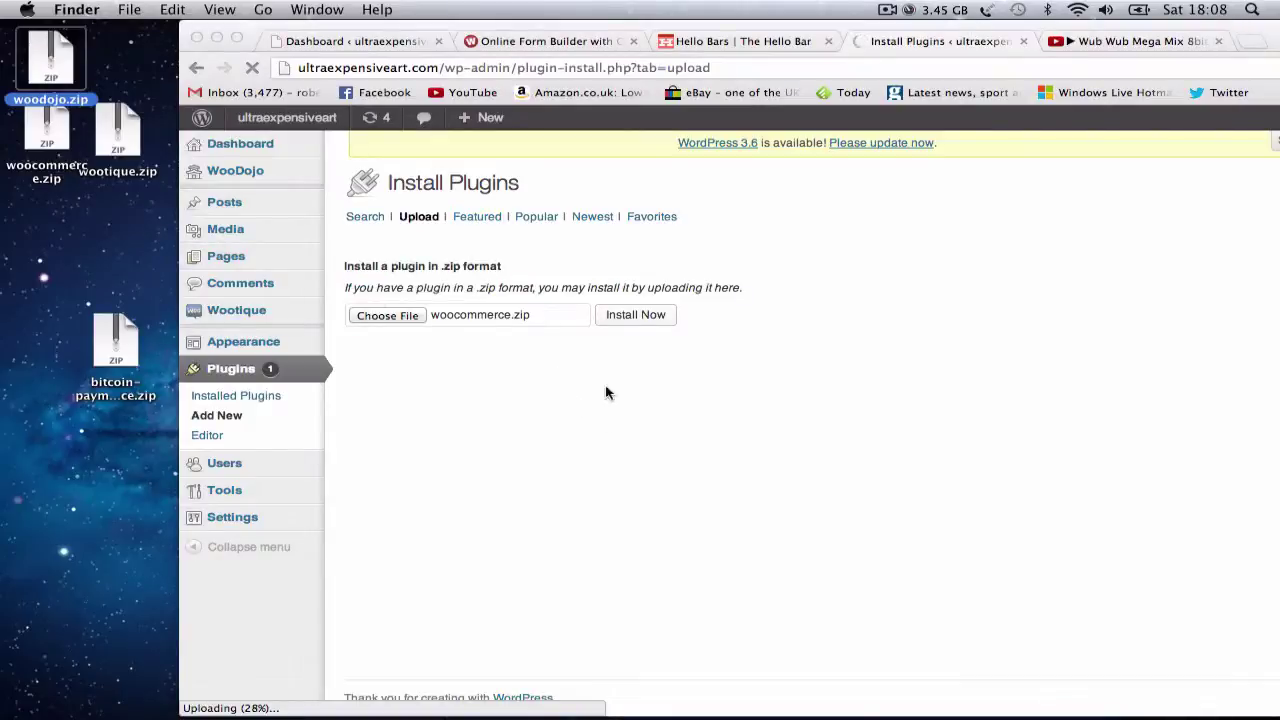
{"action": "left_click_drag", "start_coordinate": [736, 28], "coordinate": [572, 5]}
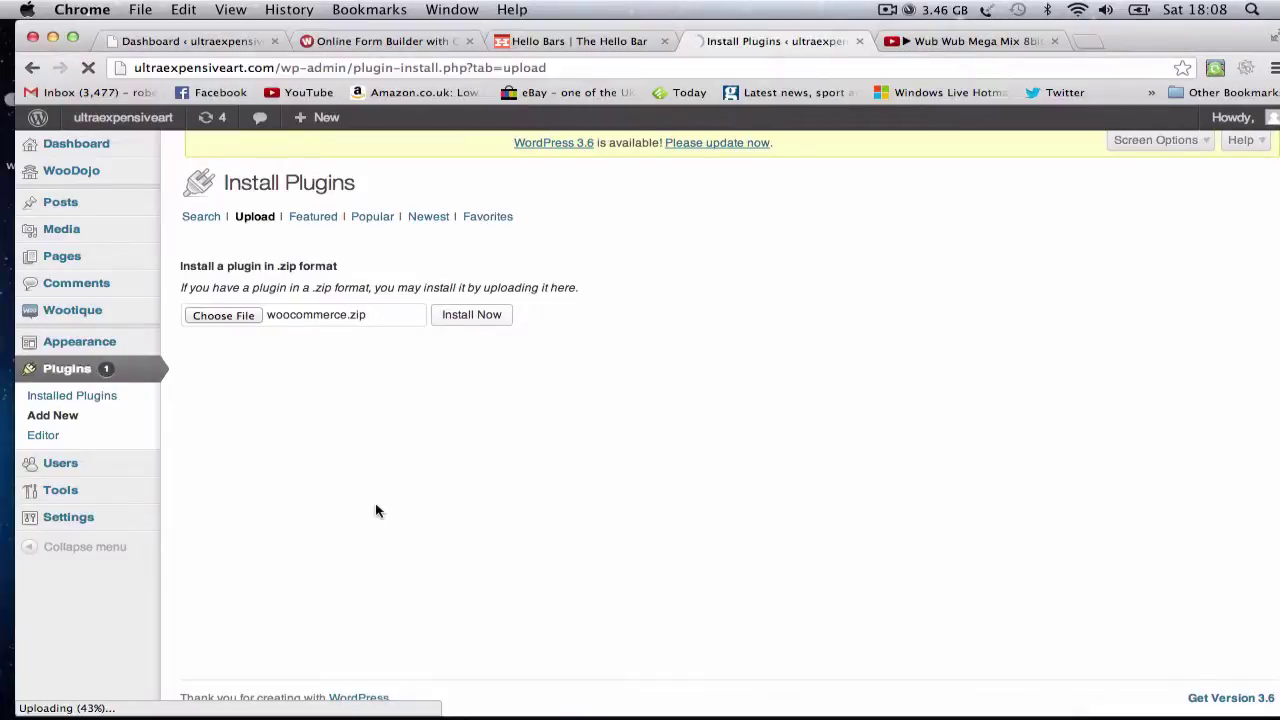
{"action": "left_click_drag", "start_coordinate": [566, 34], "coordinate": [555, 23]}
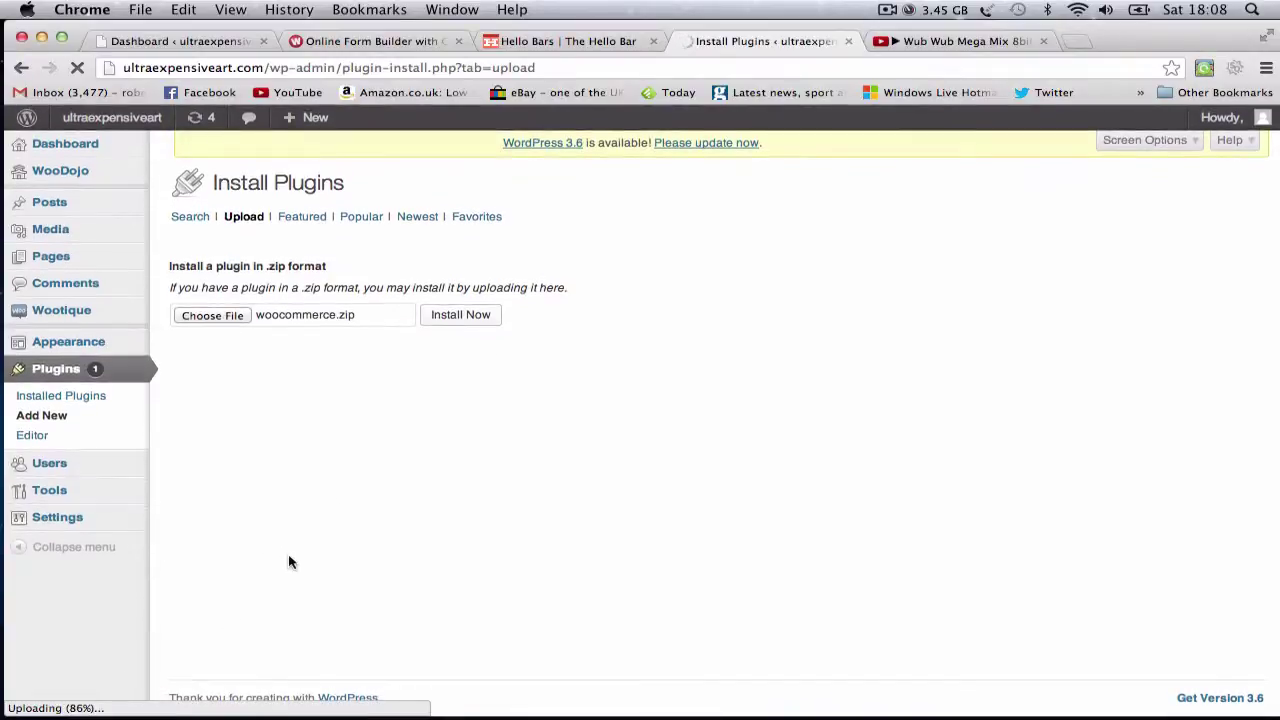
Open the ultraexpensiveart.com home page in a new browser tab and move the YouTube tab to first place.
{"action": "left_click_drag", "start_coordinate": [263, 68], "coordinate": [110, 75]}
{"action": "key", "text": "super+c"}
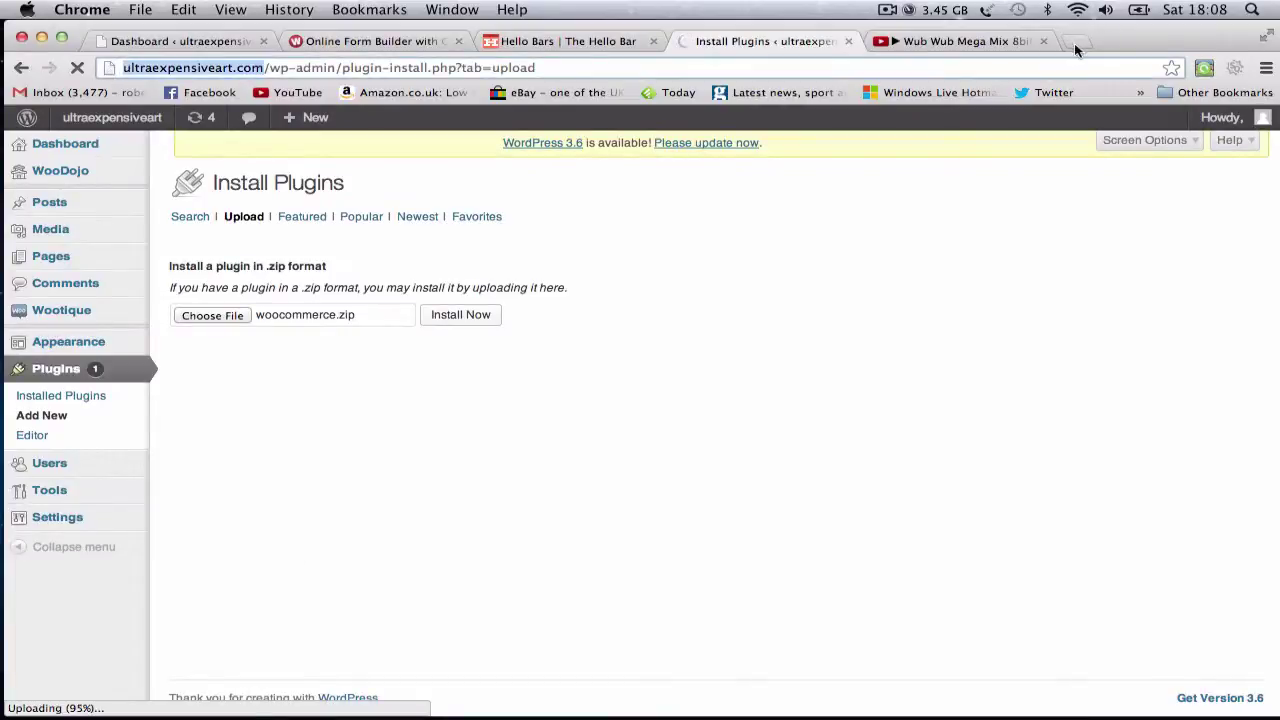
{"action": "left_click", "coordinate": [1074, 43]}
{"action": "left_click_drag", "start_coordinate": [992, 43], "coordinate": [170, 41]}
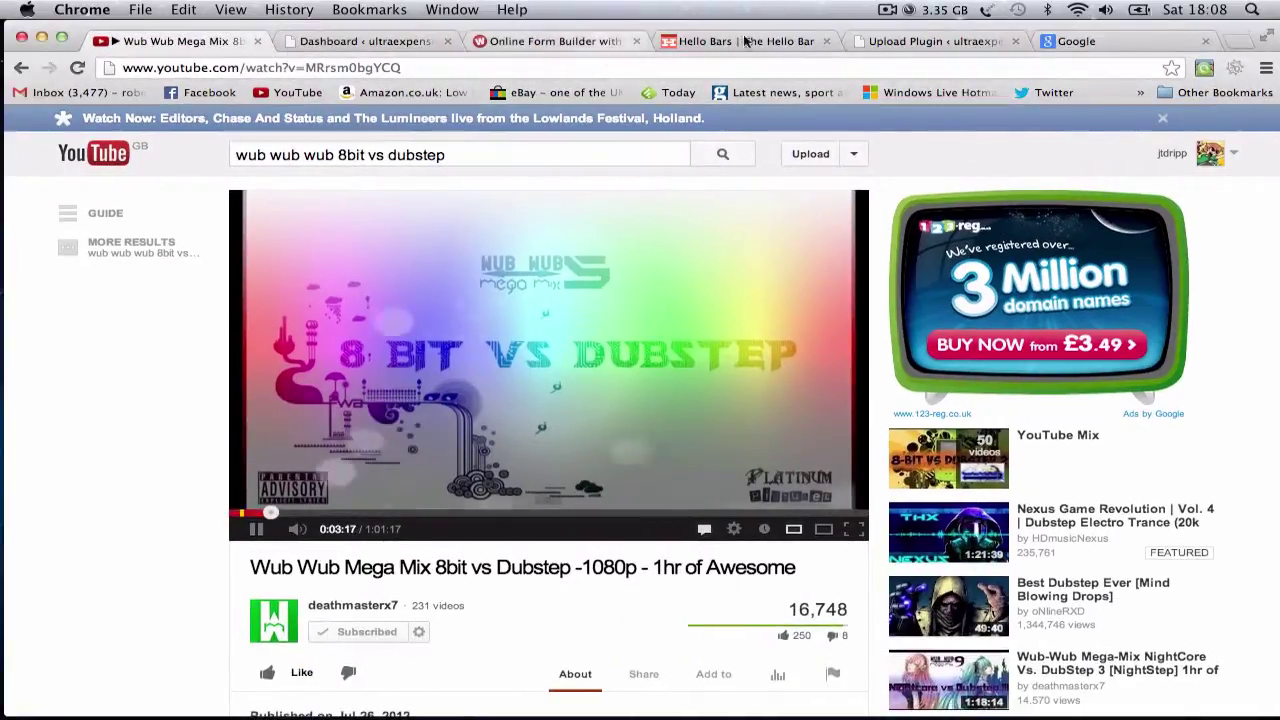
{"action": "left_click", "coordinate": [1062, 42]}
{"action": "key", "text": "super+l"}
{"action": "key", "text": "super+v"}
{"action": "key", "text": "Return"}
Activate the newly installed WooCommerce plugin and look over the home page and the plugin list.
{"action": "left_click", "coordinate": [940, 42]}
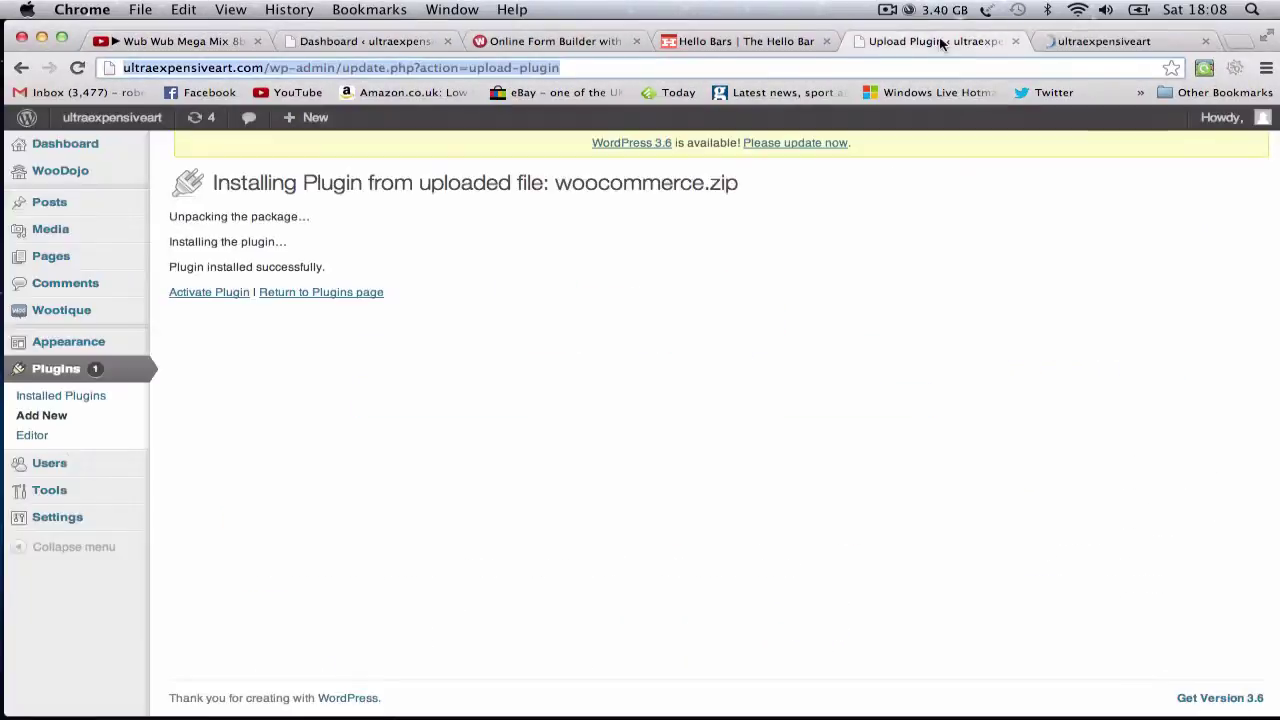
{"action": "left_click", "coordinate": [207, 292]}
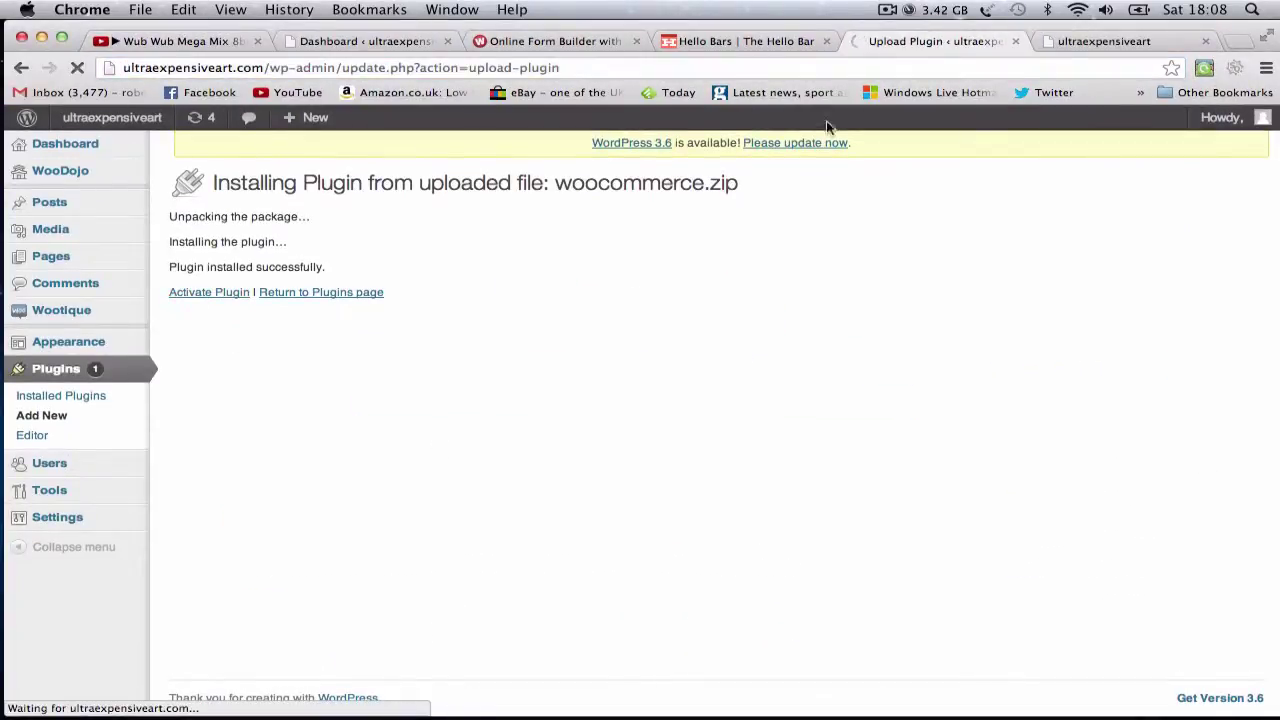
{"action": "left_click", "coordinate": [1092, 41]}
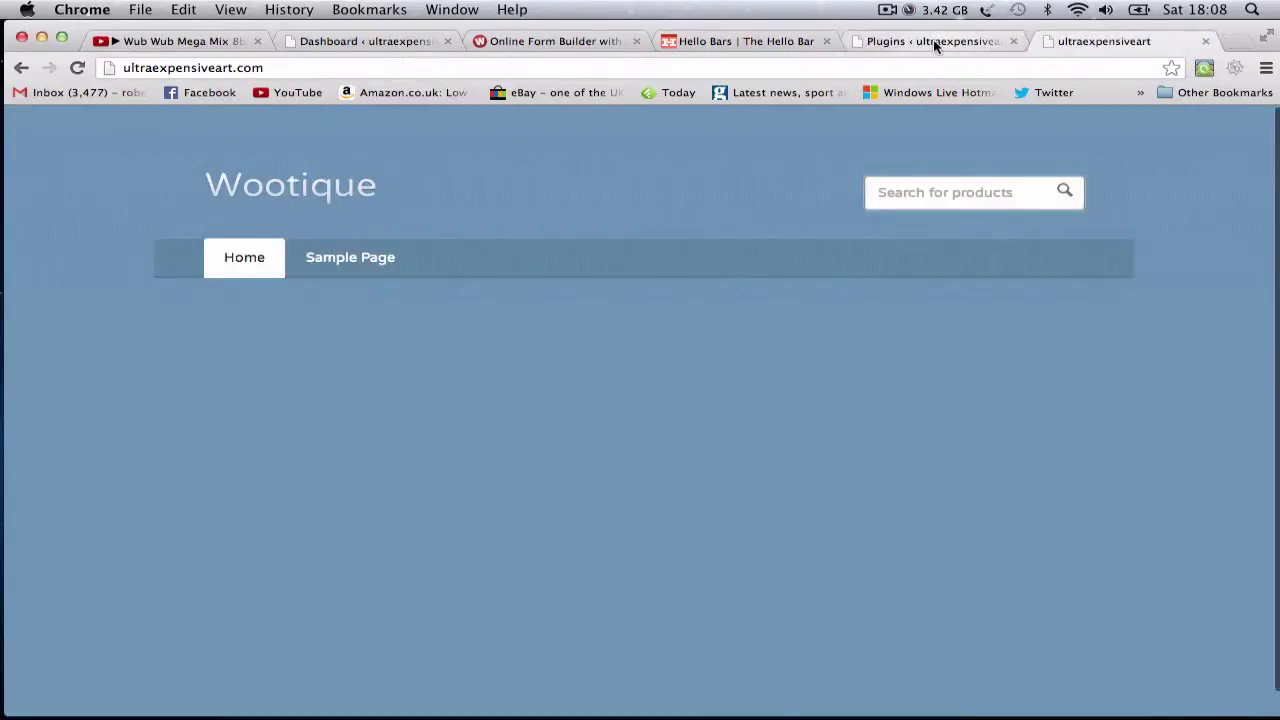
{"action": "left_click", "coordinate": [935, 41]}
{"action": "scroll", "coordinate": [448, 417], "scroll_direction": "down", "scroll_amount": 2}
Reload the site's home page and examine its store layout from the header down to the footer.
{"action": "left_click", "coordinate": [1115, 41]}
{"action": "key", "text": "super+r"}
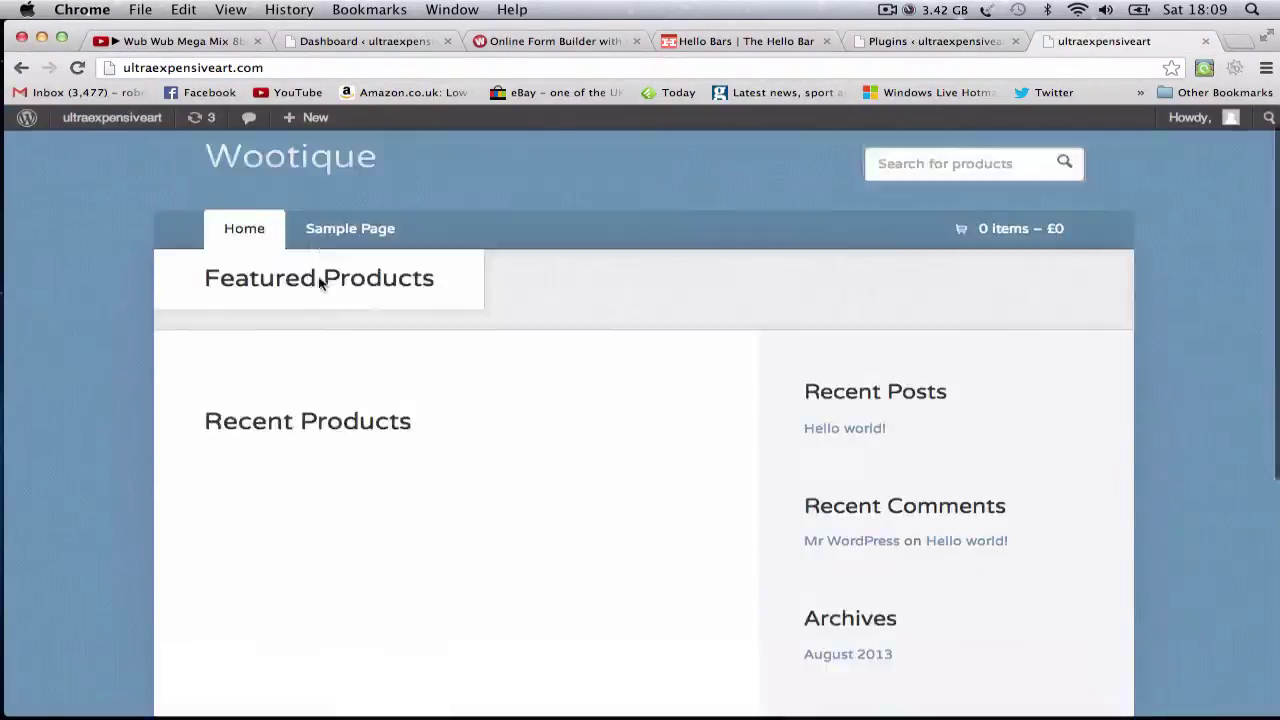
{"action": "scroll", "coordinate": [318, 283], "scroll_direction": "down", "scroll_amount": 4}
{"action": "scroll", "coordinate": [318, 283], "scroll_direction": "up", "scroll_amount": 5}
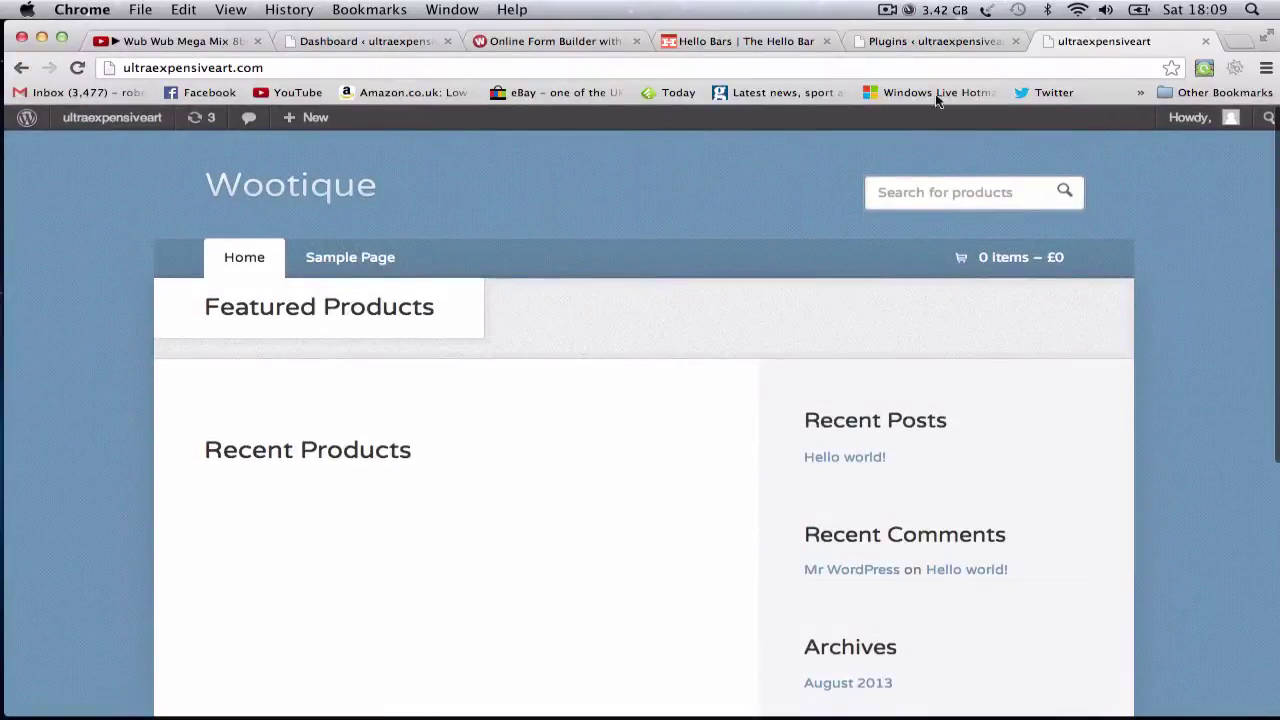
{"action": "scroll", "coordinate": [557, 249], "scroll_direction": "up", "scroll_amount": 2}
{"action": "scroll", "coordinate": [563, 503], "scroll_direction": "down", "scroll_amount": 5}
{"action": "scroll", "coordinate": [548, 491], "scroll_direction": "up", "scroll_amount": 5}
{"action": "key", "text": "super+alt+Left"}
{"action": "key", "text": "super+alt+Right"}
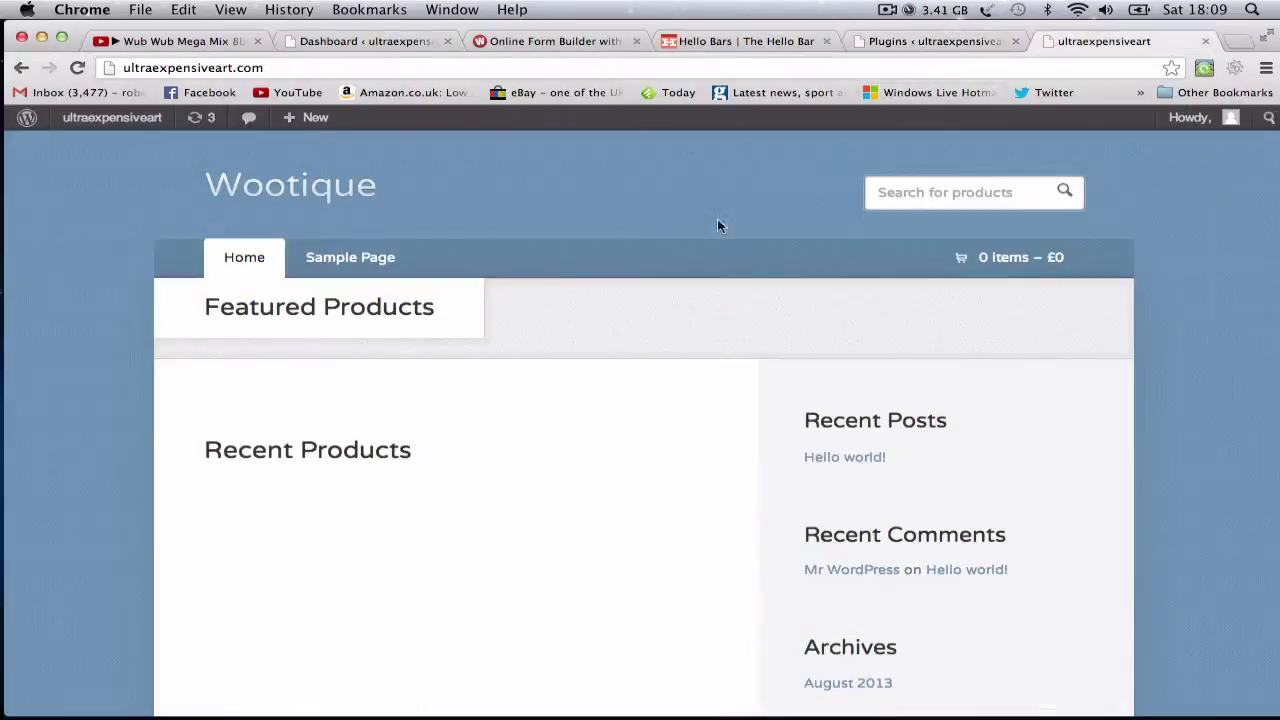
{"action": "scroll", "coordinate": [538, 386], "scroll_direction": "down", "scroll_amount": 5}
{"action": "scroll", "coordinate": [534, 391], "scroll_direction": "up", "scroll_amount": 5}
Move the default "Hello world!" post and the "Sample Page" page to the trash.
{"action": "left_click", "coordinate": [894, 42]}
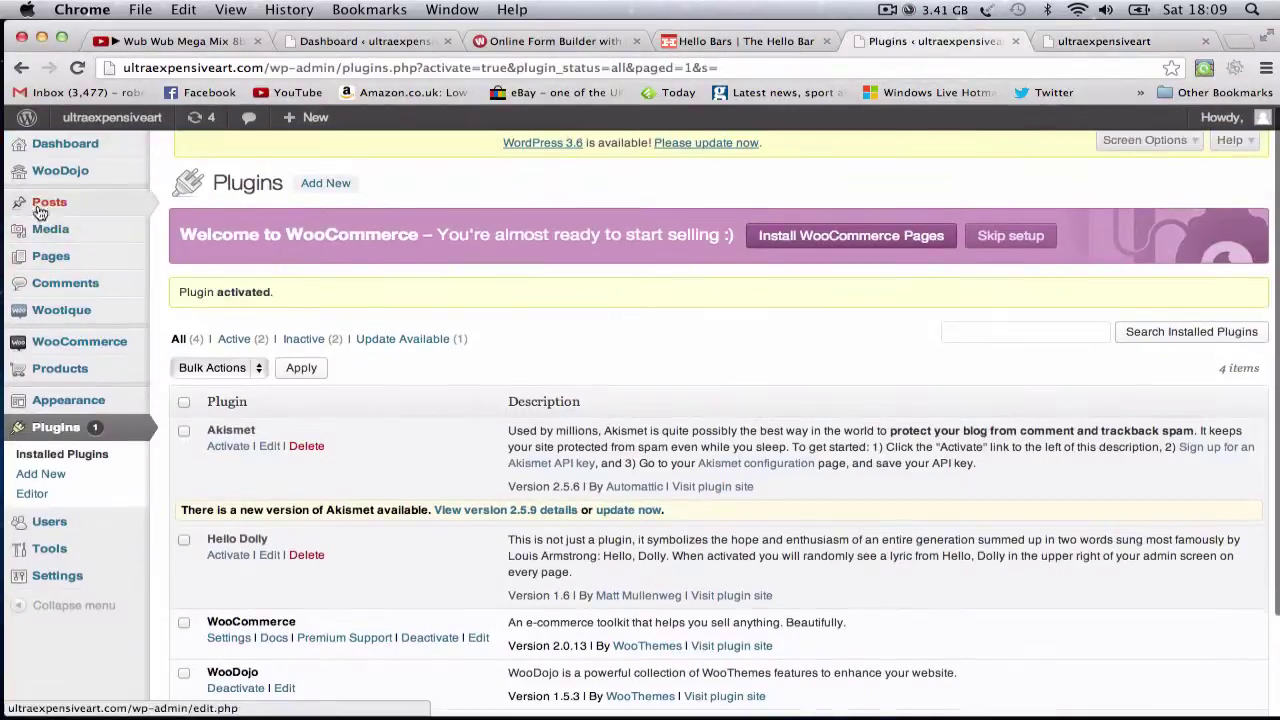
{"action": "left_click", "coordinate": [45, 207]}
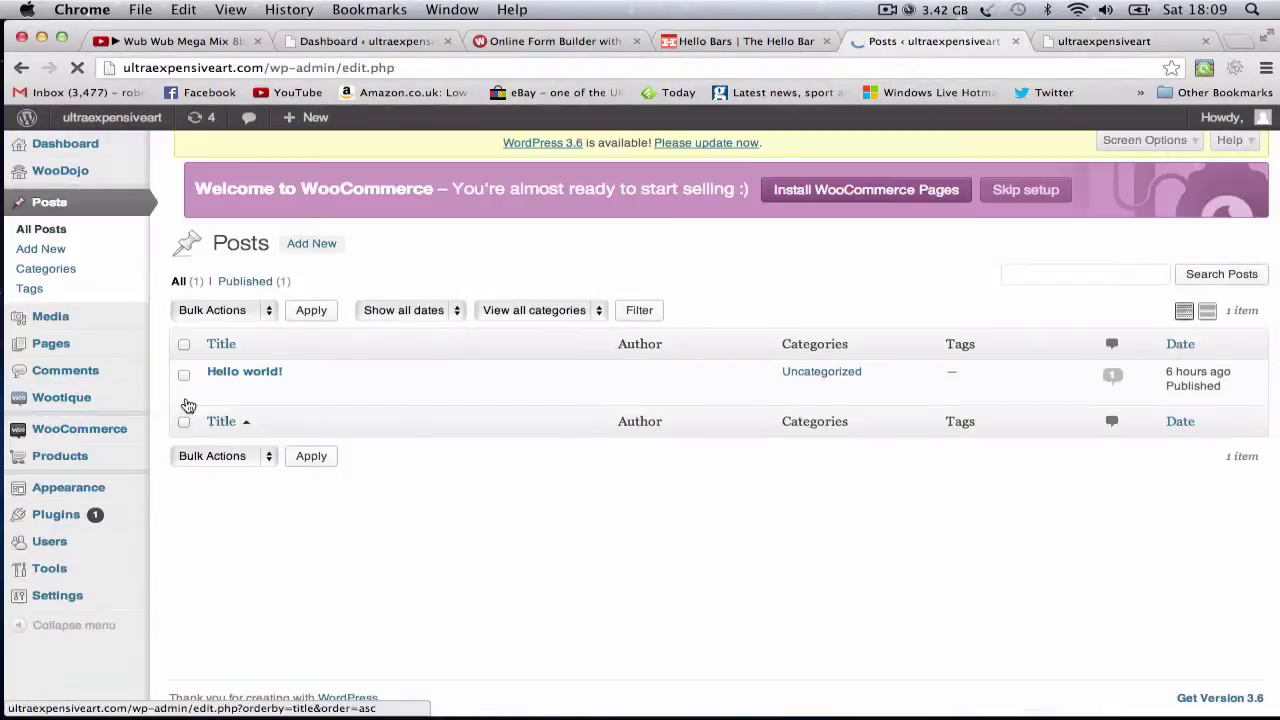
{"action": "left_click", "coordinate": [185, 389]}
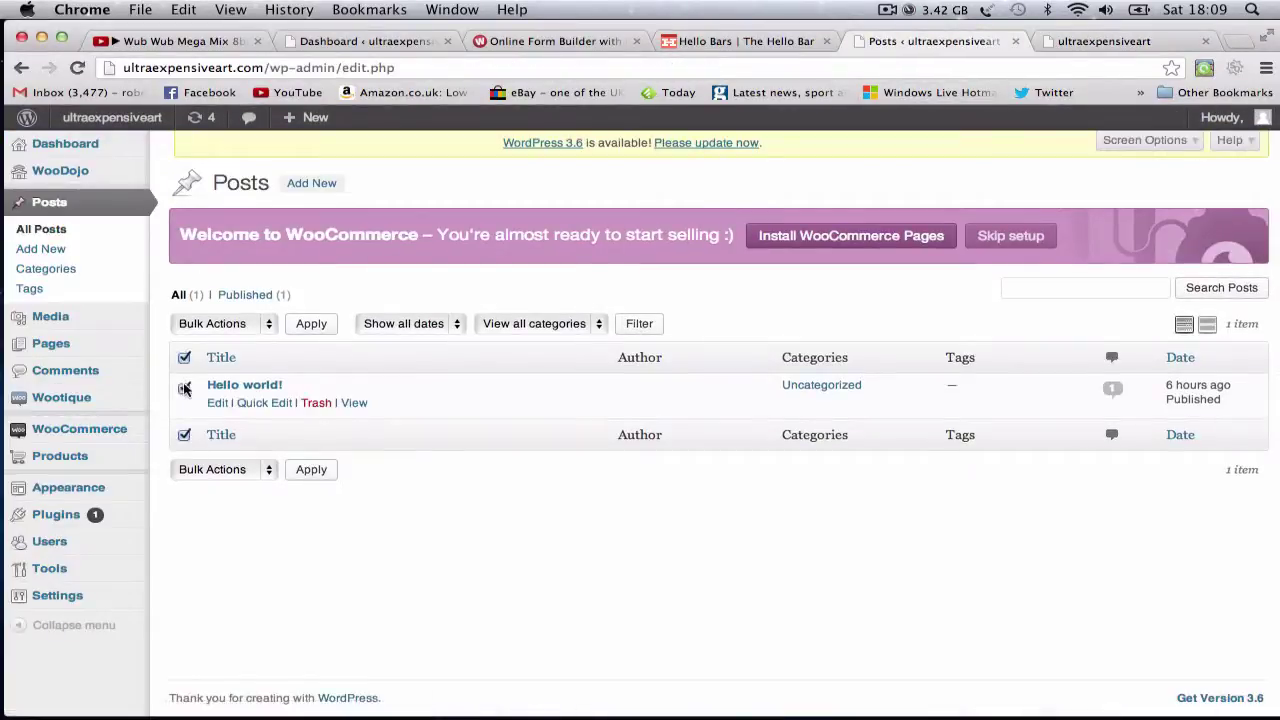
{"action": "left_click", "coordinate": [317, 404]}
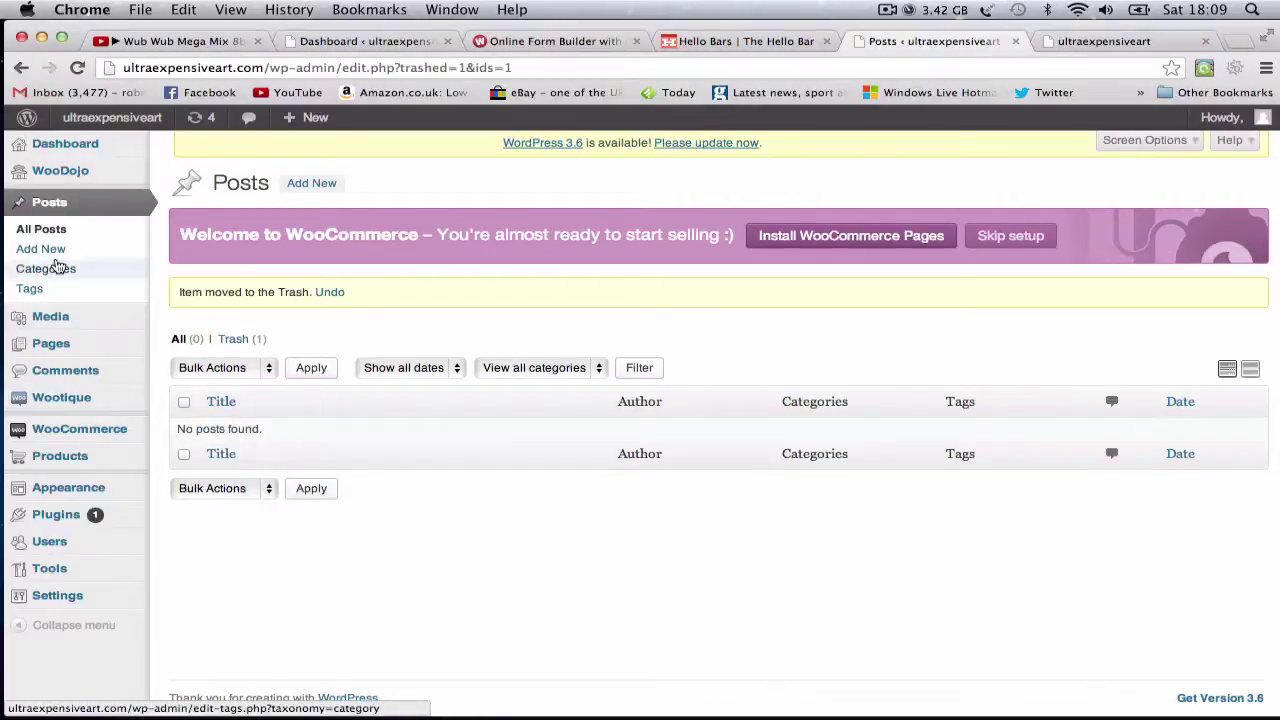
{"action": "left_click", "coordinate": [55, 343]}
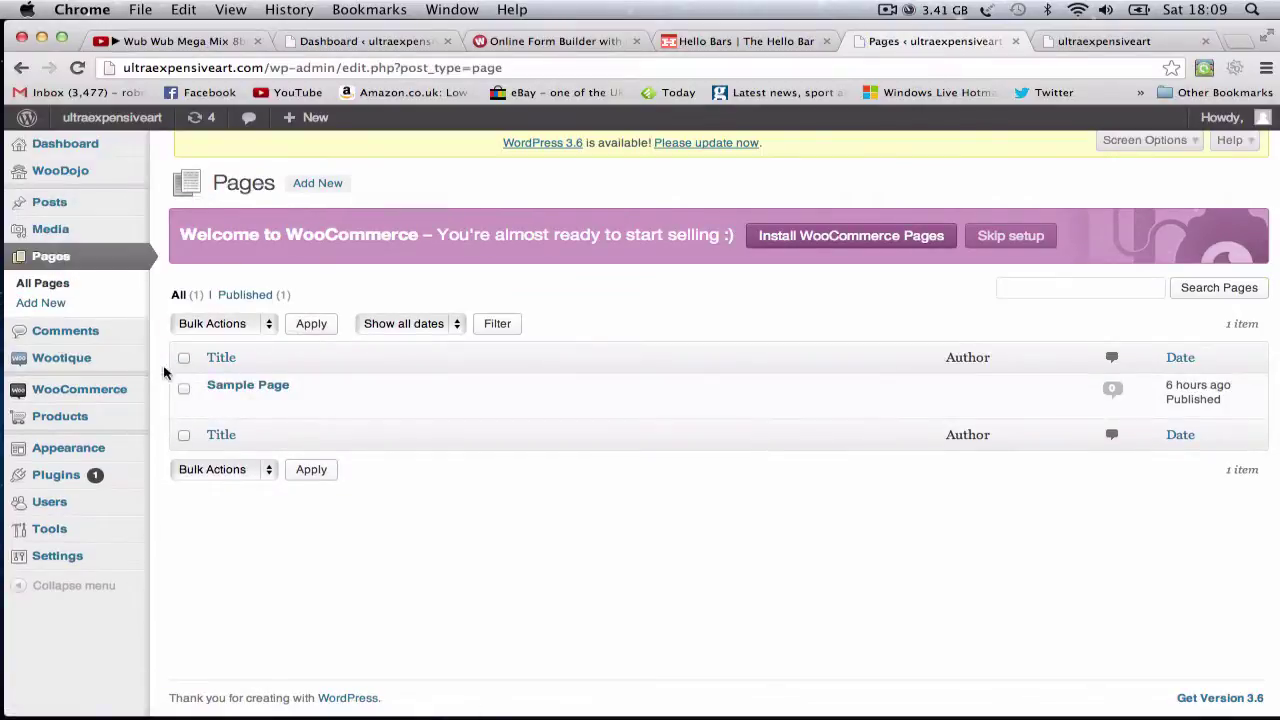
{"action": "left_click", "coordinate": [315, 403]}
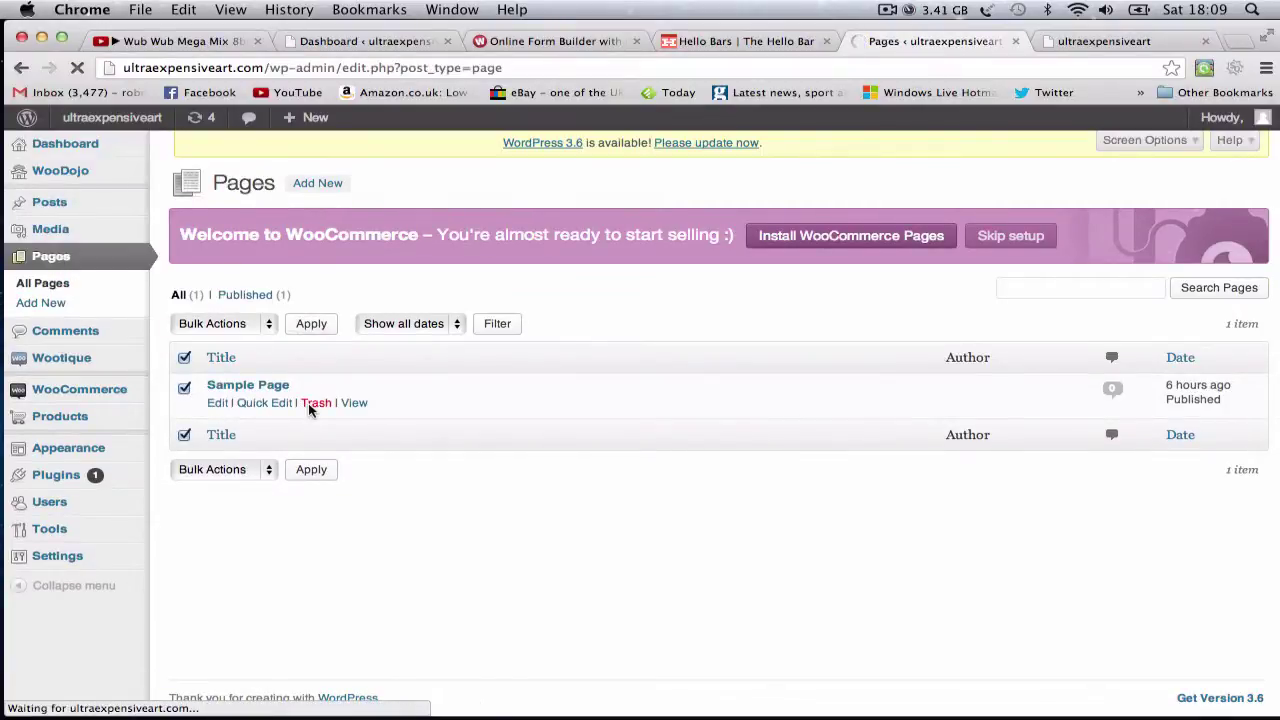
Remove every widget from the Primary sidebar, including Recent Comments, Archives, Categories and Meta.
{"action": "mouse_move", "coordinate": [86, 449]}
{"action": "left_click", "coordinate": [182, 473]}
{"action": "left_click", "coordinate": [1040, 355]}
{"action": "left_click", "coordinate": [1008, 515]}
{"action": "left_click", "coordinate": [1247, 296]}
{"action": "left_click", "coordinate": [1250, 296]}
{"action": "left_click", "coordinate": [1088, 369]}
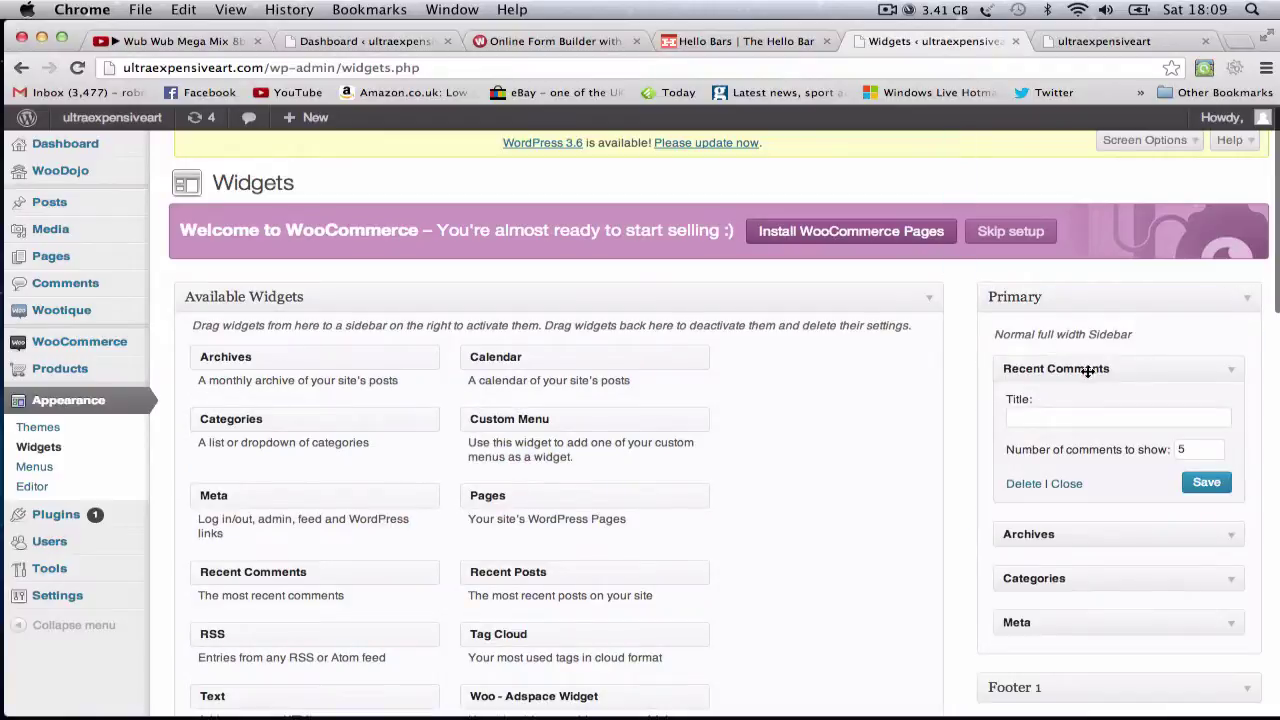
{"action": "left_click", "coordinate": [1020, 480]}
{"action": "left_click_drag", "start_coordinate": [1016, 360], "coordinate": [712, 380]}
{"action": "left_click_drag", "start_coordinate": [1014, 368], "coordinate": [660, 373]}
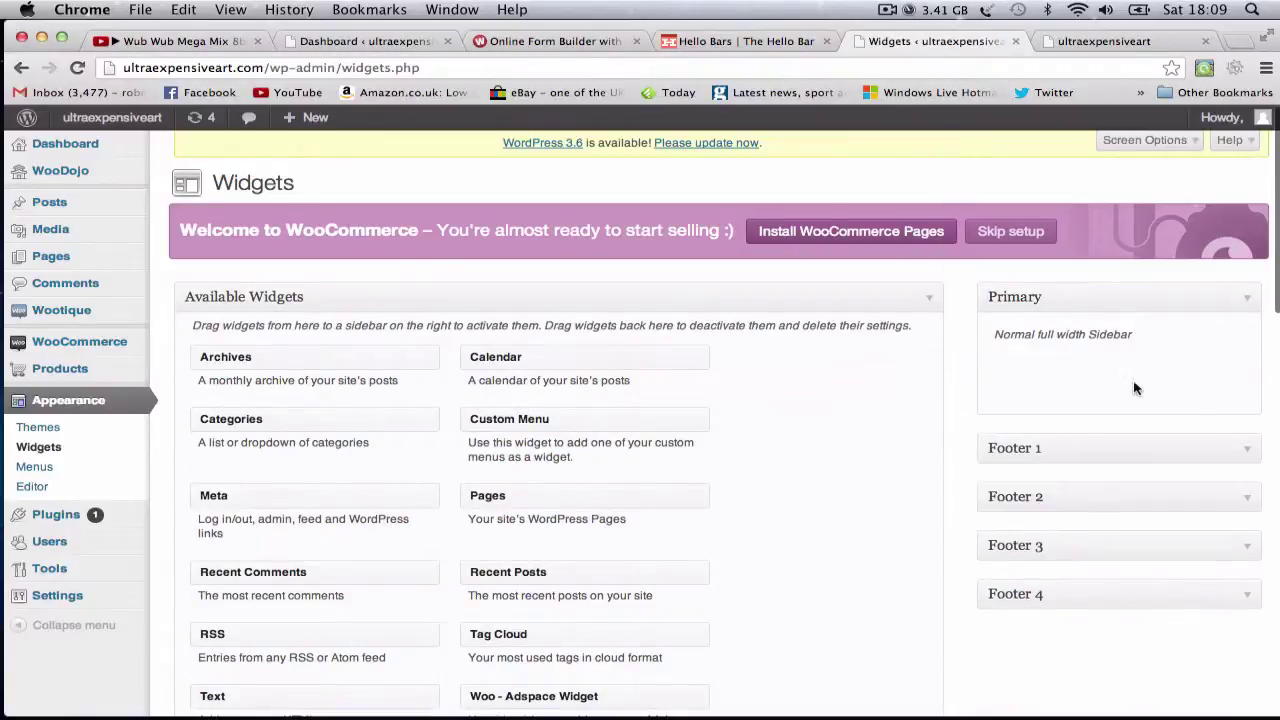
Expand the Footer 1 to Footer 4 widget areas to check whether they hold any widgets.
{"action": "left_click", "coordinate": [1133, 449]}
{"action": "left_click", "coordinate": [1135, 520]}
{"action": "scroll", "coordinate": [1180, 520], "scroll_direction": "down", "scroll_amount": 1}
{"action": "left_click", "coordinate": [1240, 590]}
{"action": "scroll", "coordinate": [1240, 620], "scroll_direction": "down", "scroll_amount": 2}
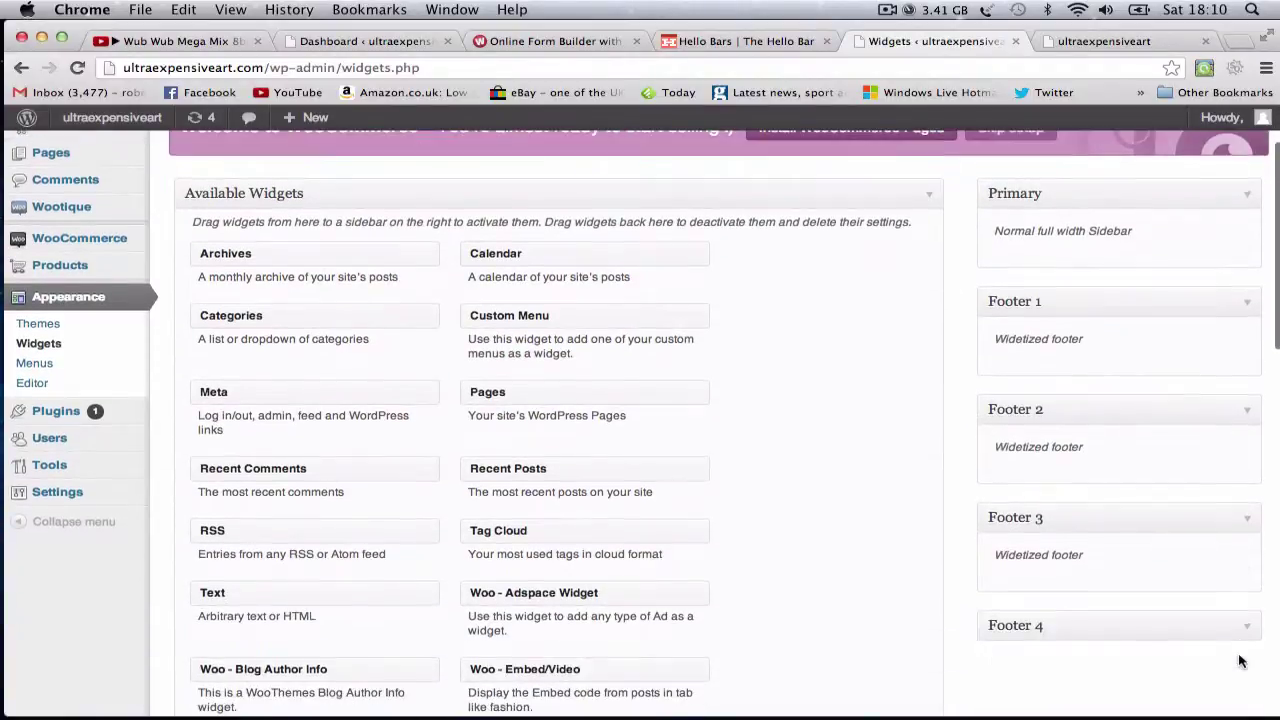
Reload the home page and inspect its sidebar and the footer credit, comparing them with the widget areas.
{"action": "left_click", "coordinate": [1104, 41]}
{"action": "key", "text": "super+r"}
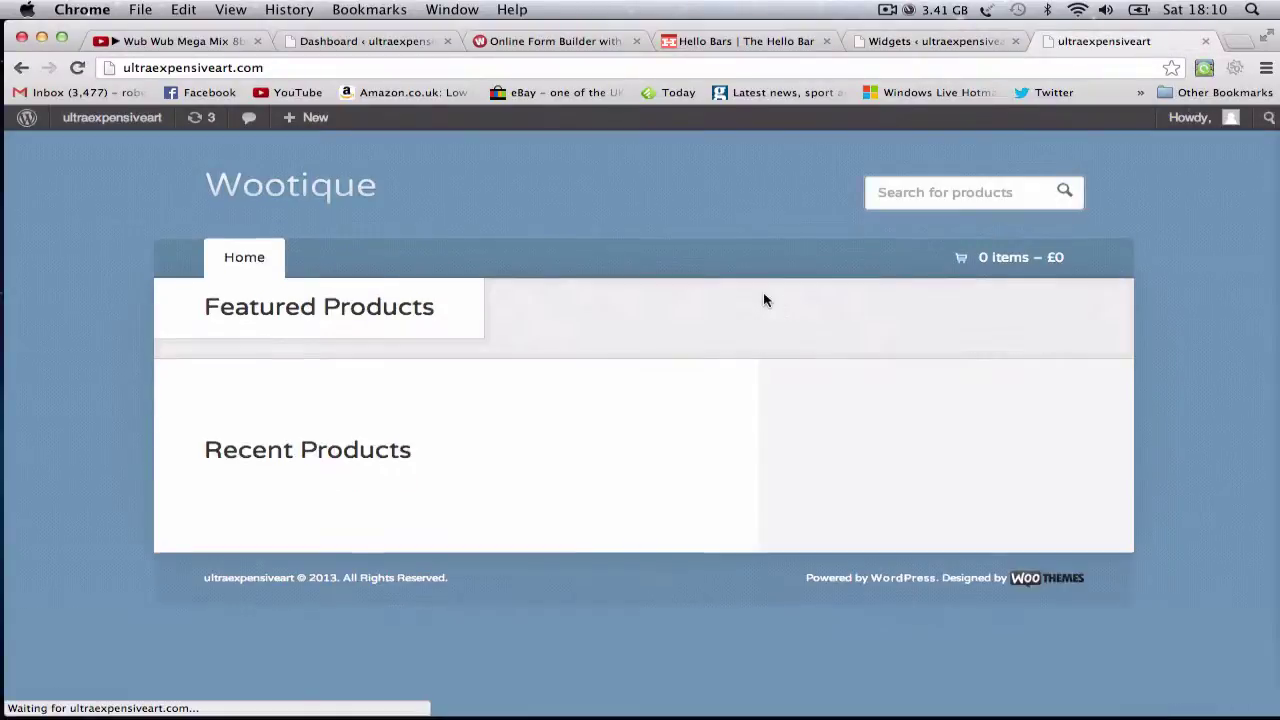
{"action": "left_click", "coordinate": [893, 44]}
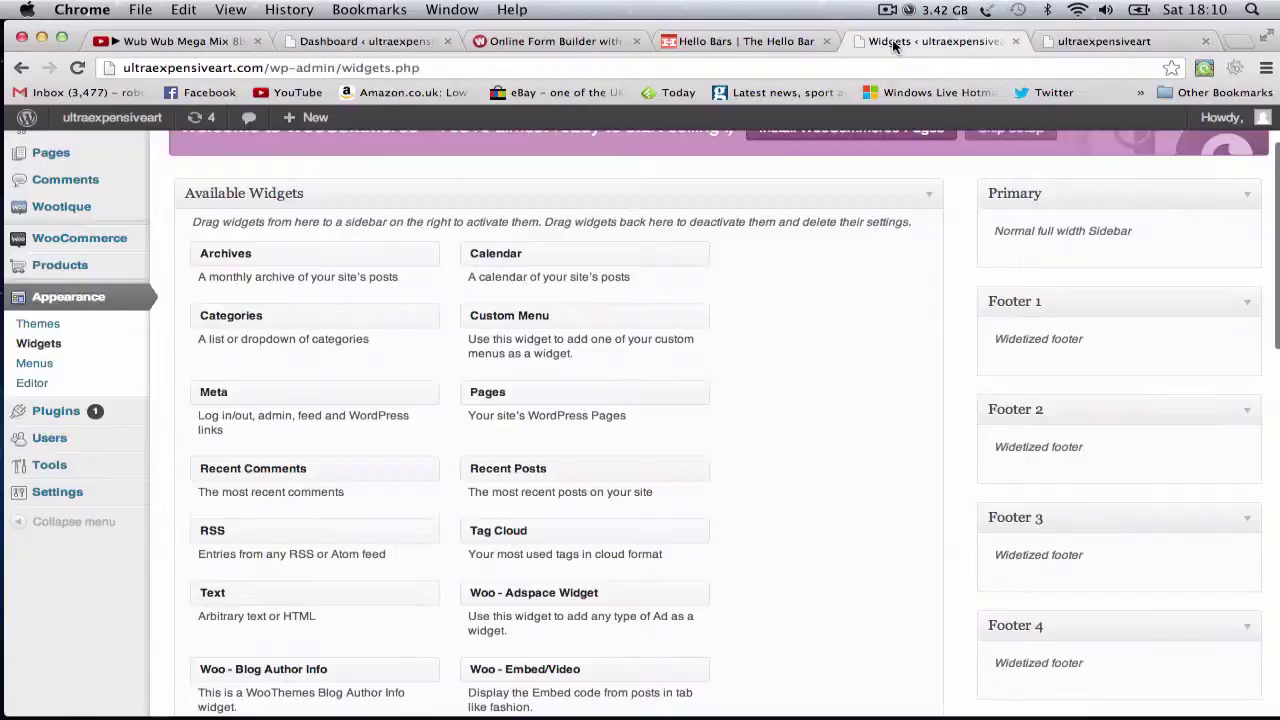
{"action": "left_click", "coordinate": [1104, 41]}
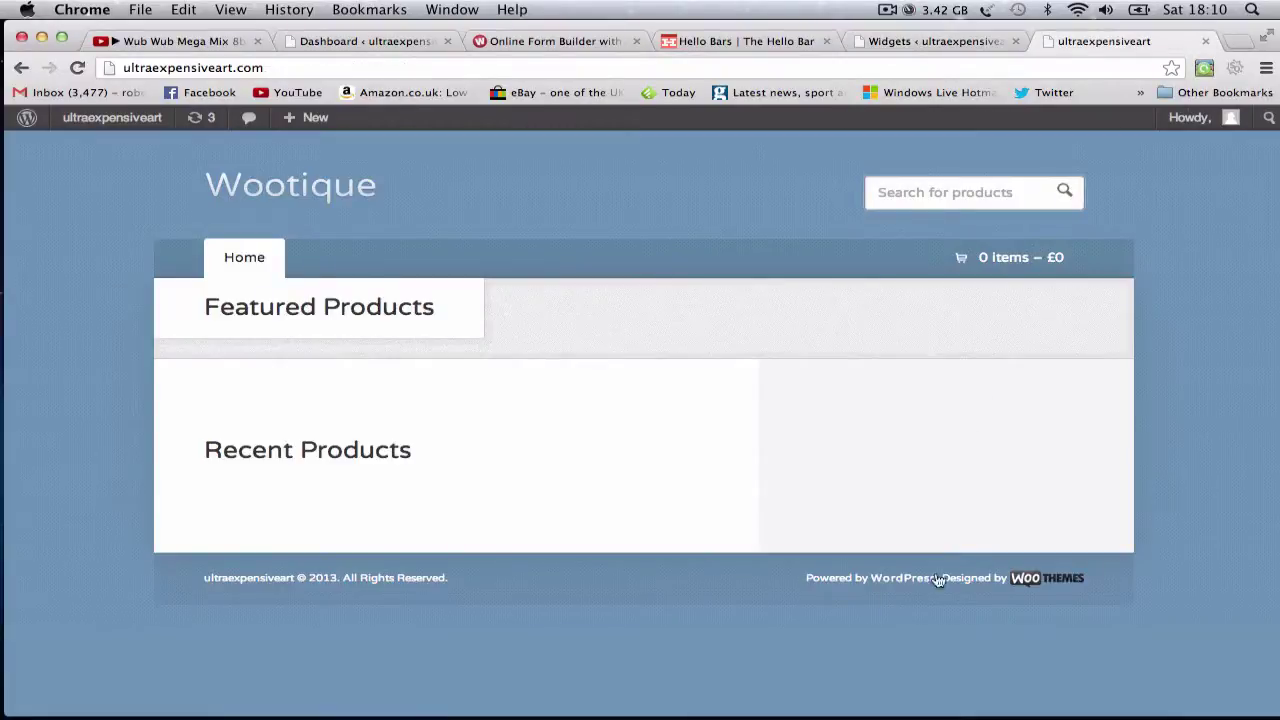
Delete the "Powered by WordPress, Designed by WooThemes" paragraph from Wootique's footer.php, save the file and check the home page.
{"action": "left_click", "coordinate": [893, 41]}
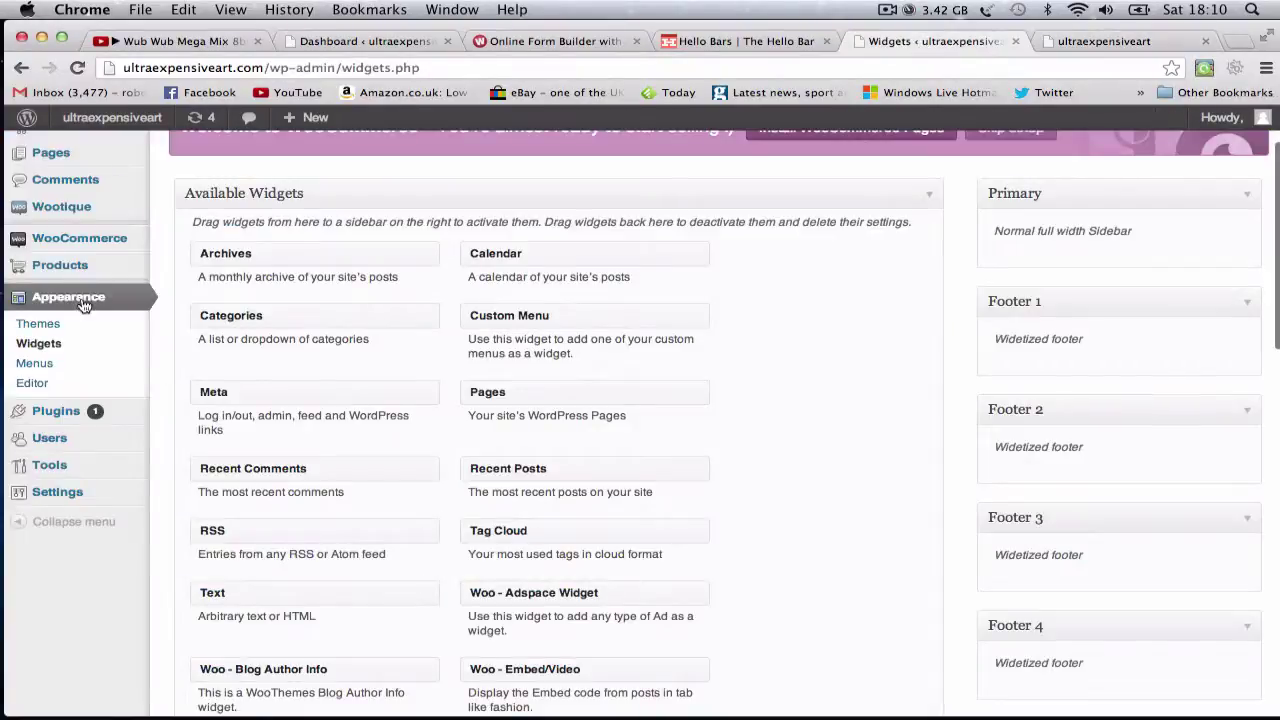
{"action": "left_click", "coordinate": [34, 383]}
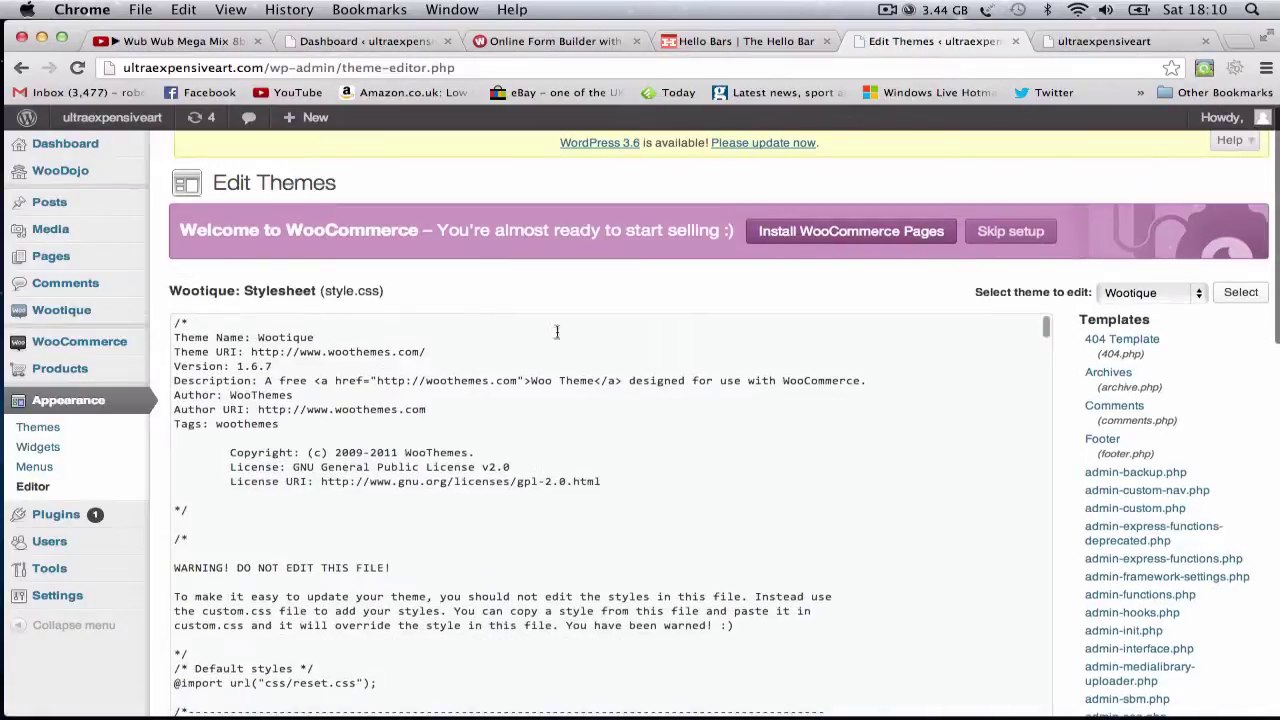
{"action": "left_click", "coordinate": [1102, 442]}
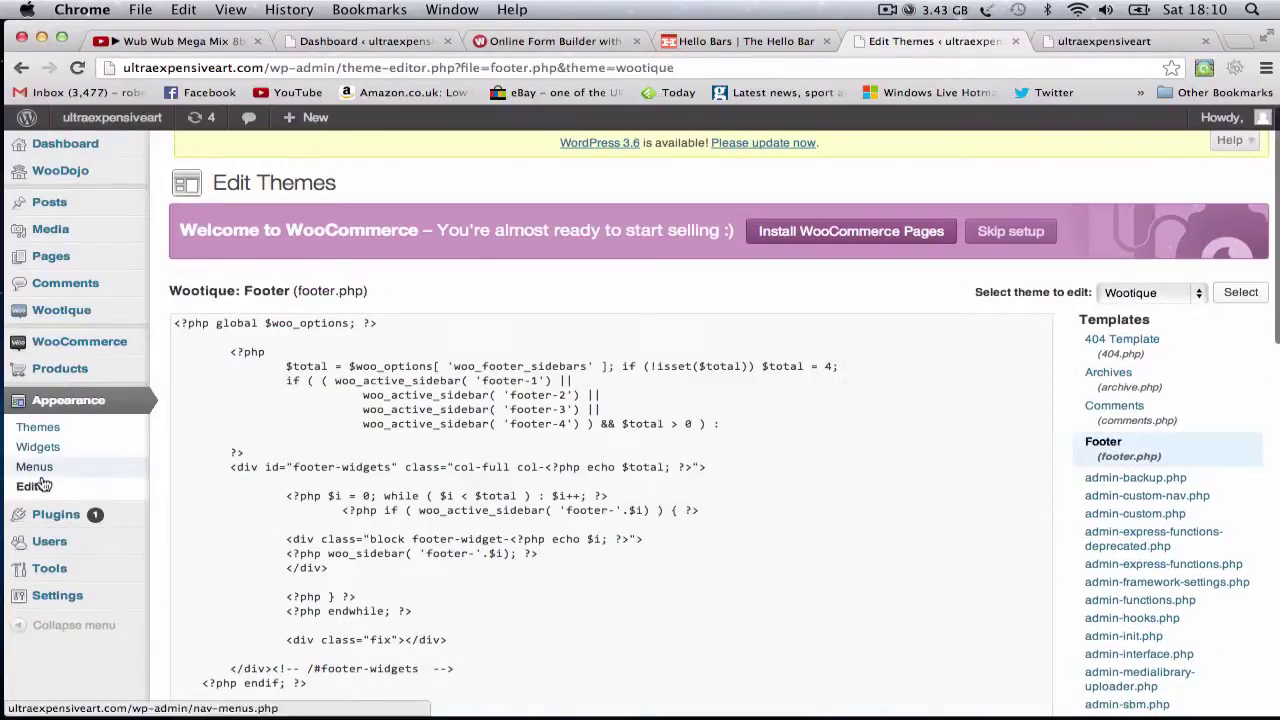
{"action": "scroll", "coordinate": [556, 437], "scroll_direction": "down", "scroll_amount": 10}
{"action": "left_click_drag", "start_coordinate": [712, 340], "coordinate": [345, 292]}
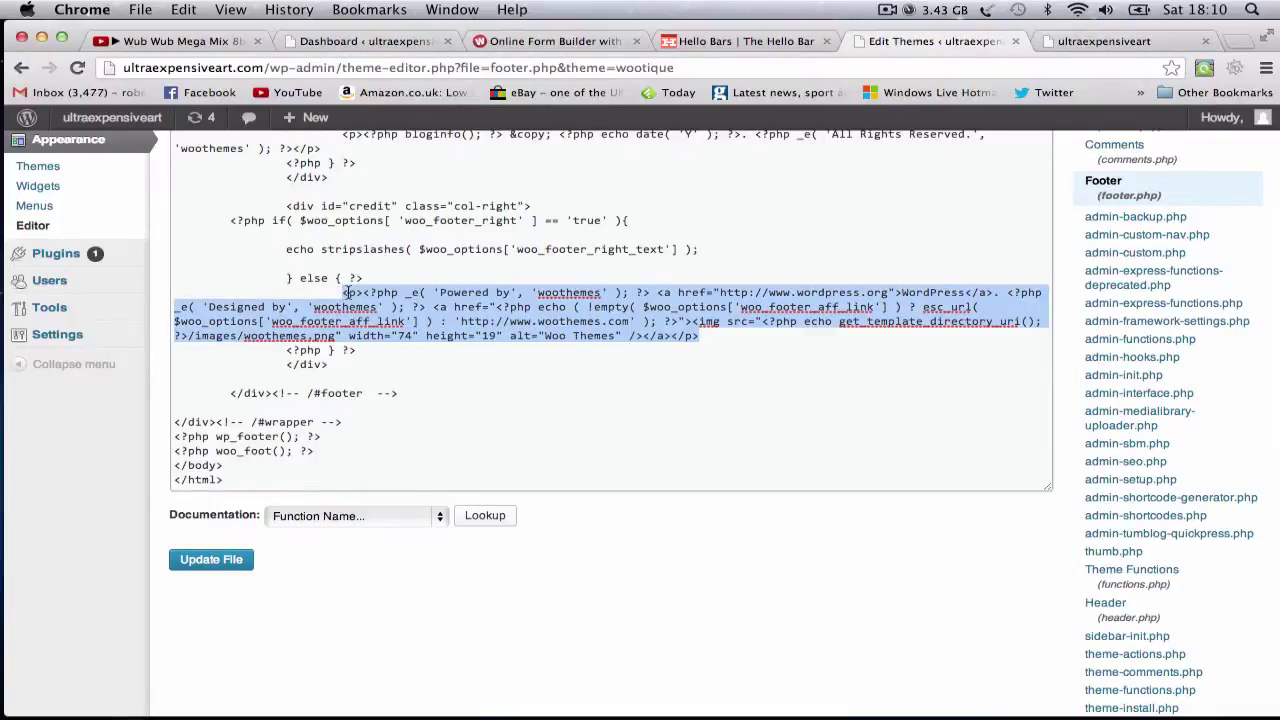
{"action": "key", "text": "BackSpace"}
{"action": "left_click", "coordinate": [198, 561]}
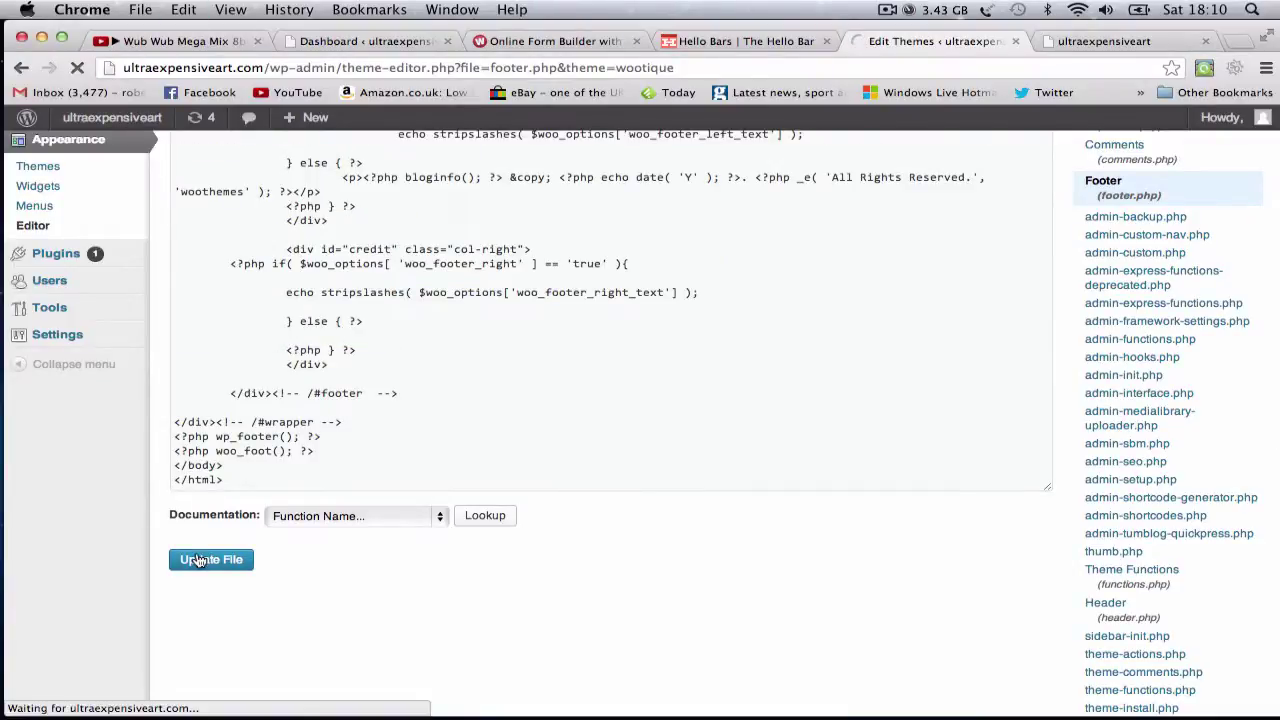
{"action": "left_click", "coordinate": [1104, 41]}
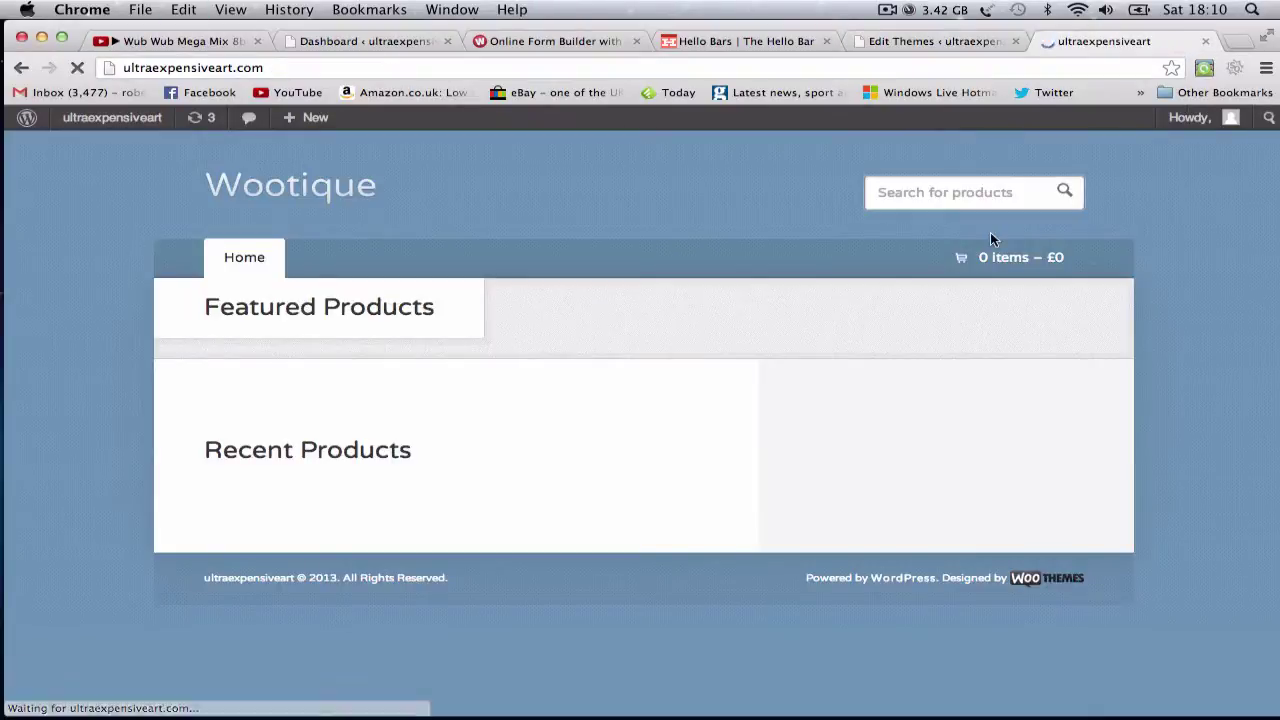
Cut the opening <p> tag and bloginfo() call from the copyright line in footer.php, save the file and reload the home page.
{"action": "key", "text": "super+alt+Left"}
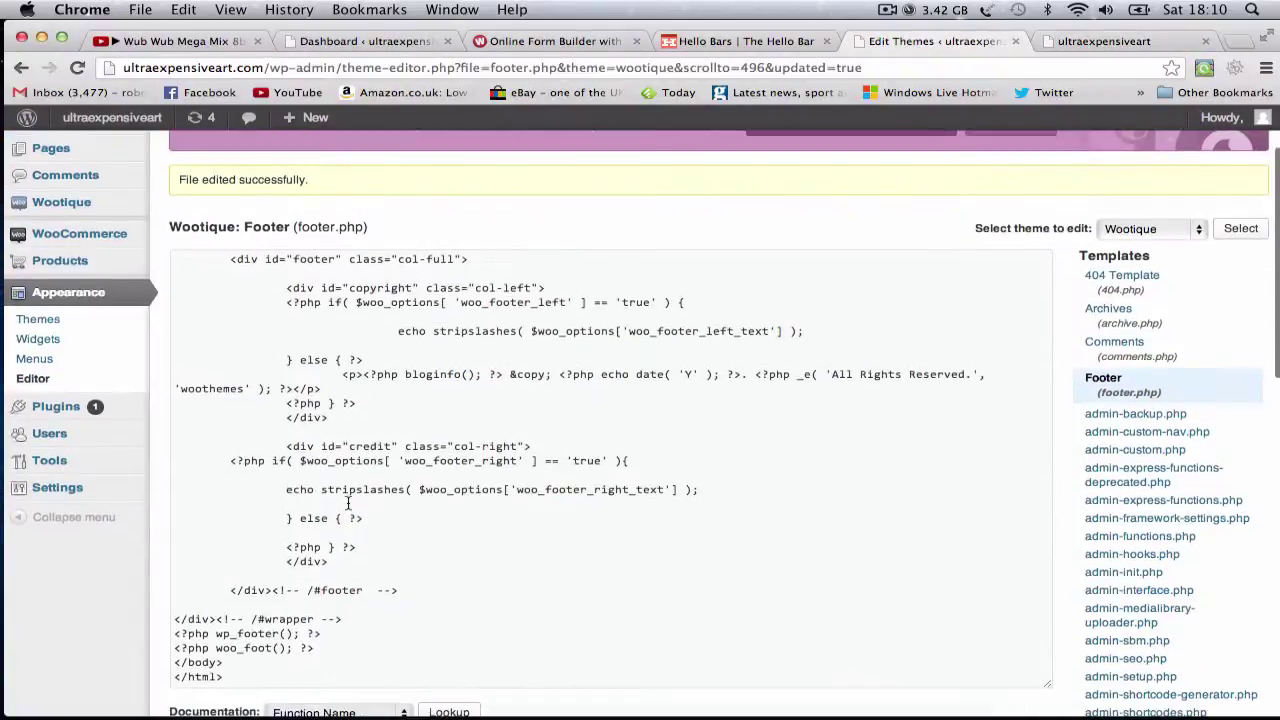
{"action": "scroll", "coordinate": [483, 485], "scroll_direction": "down", "scroll_amount": 1}
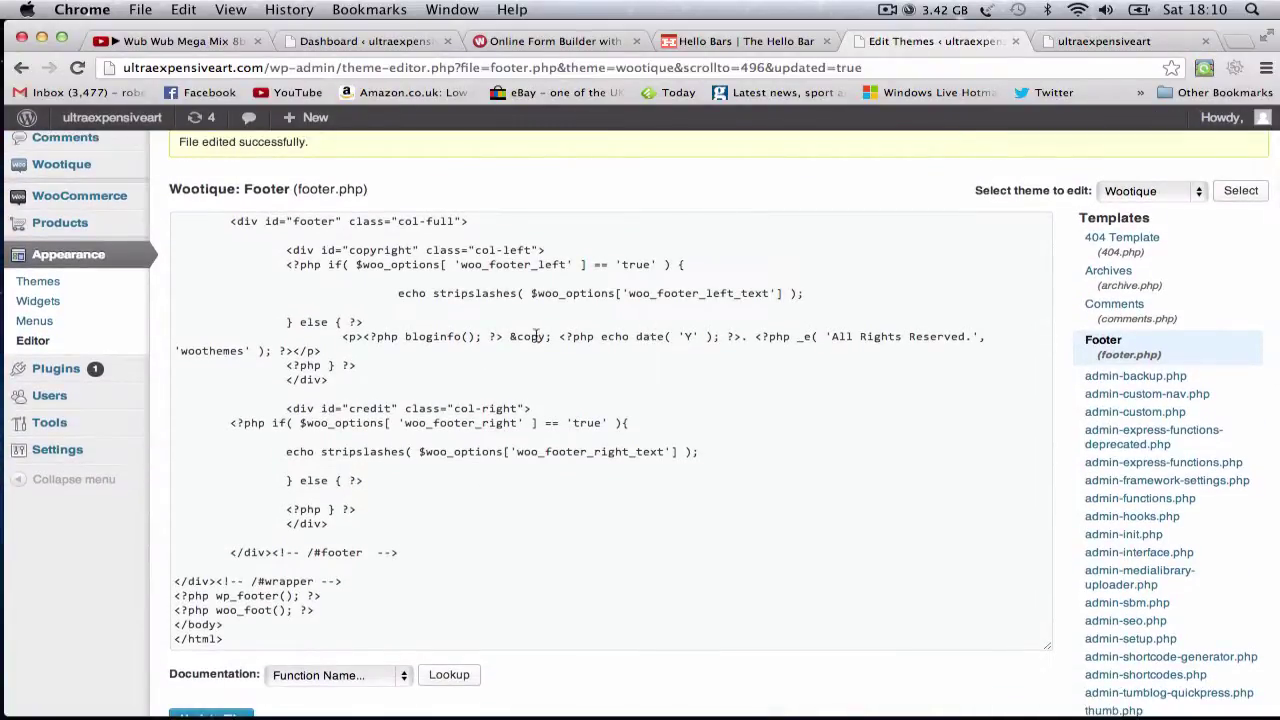
{"action": "left_click_drag", "start_coordinate": [507, 337], "coordinate": [345, 337]}
{"action": "key", "text": "super+x"}
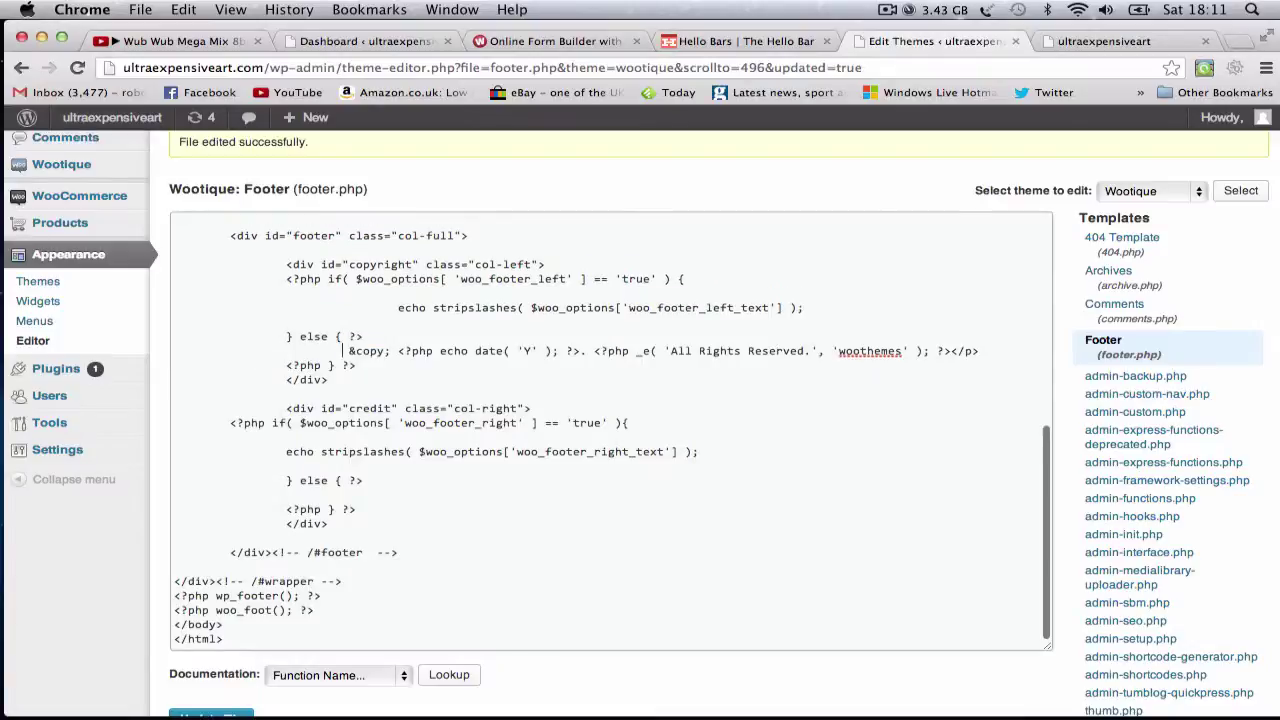
{"action": "scroll", "coordinate": [244, 664], "scroll_direction": "down", "scroll_amount": 2}
{"action": "left_click", "coordinate": [211, 640]}
{"action": "left_click", "coordinate": [1104, 41]}
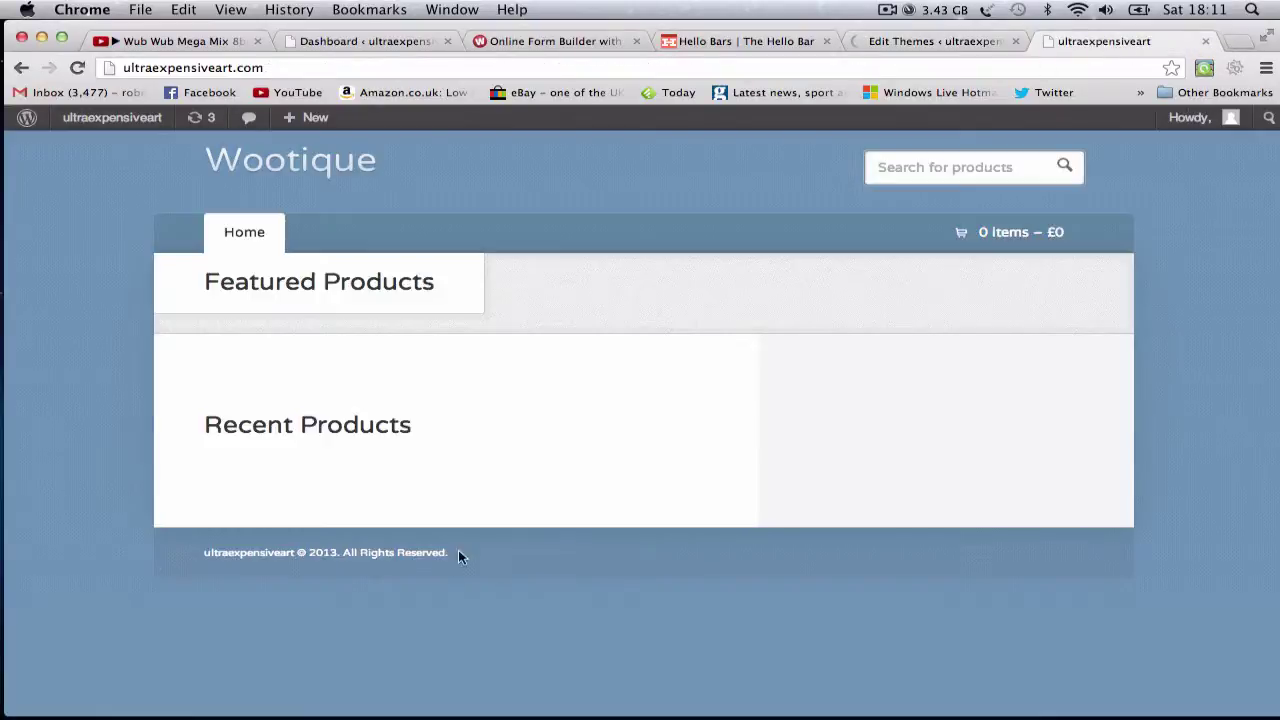
{"action": "key", "text": "super+r"}
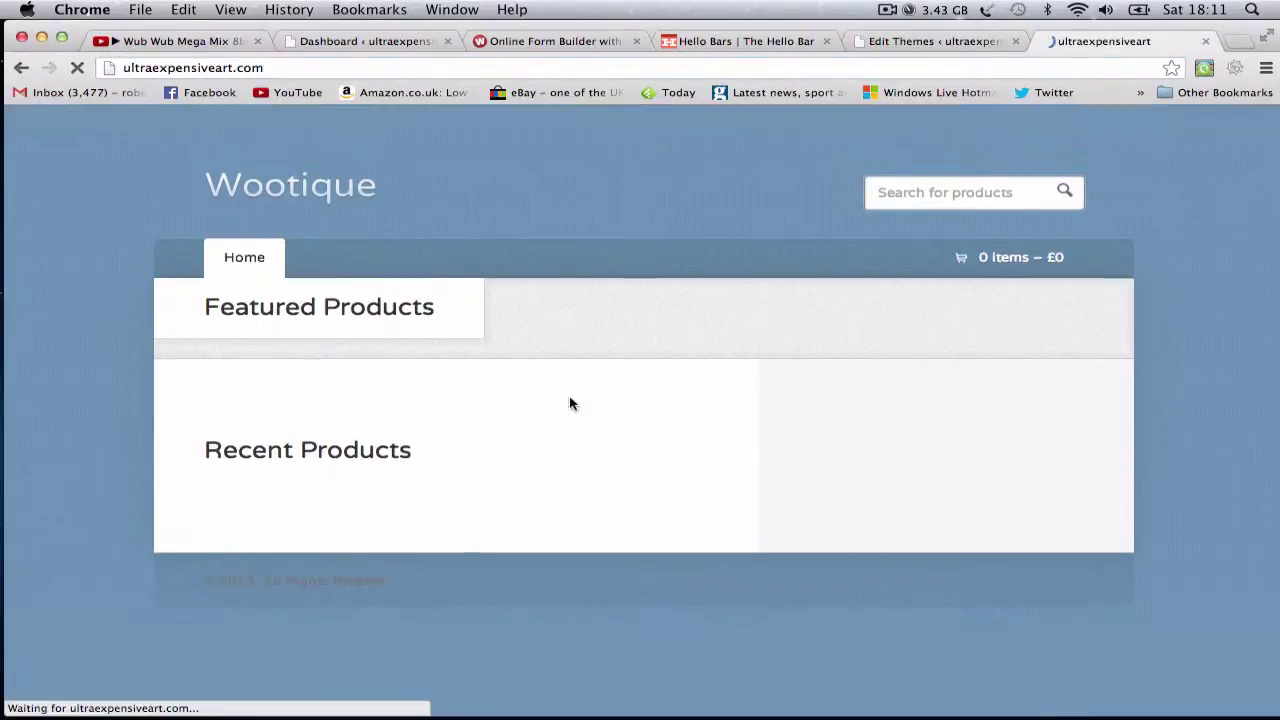
{"action": "left_click", "coordinate": [935, 41]}
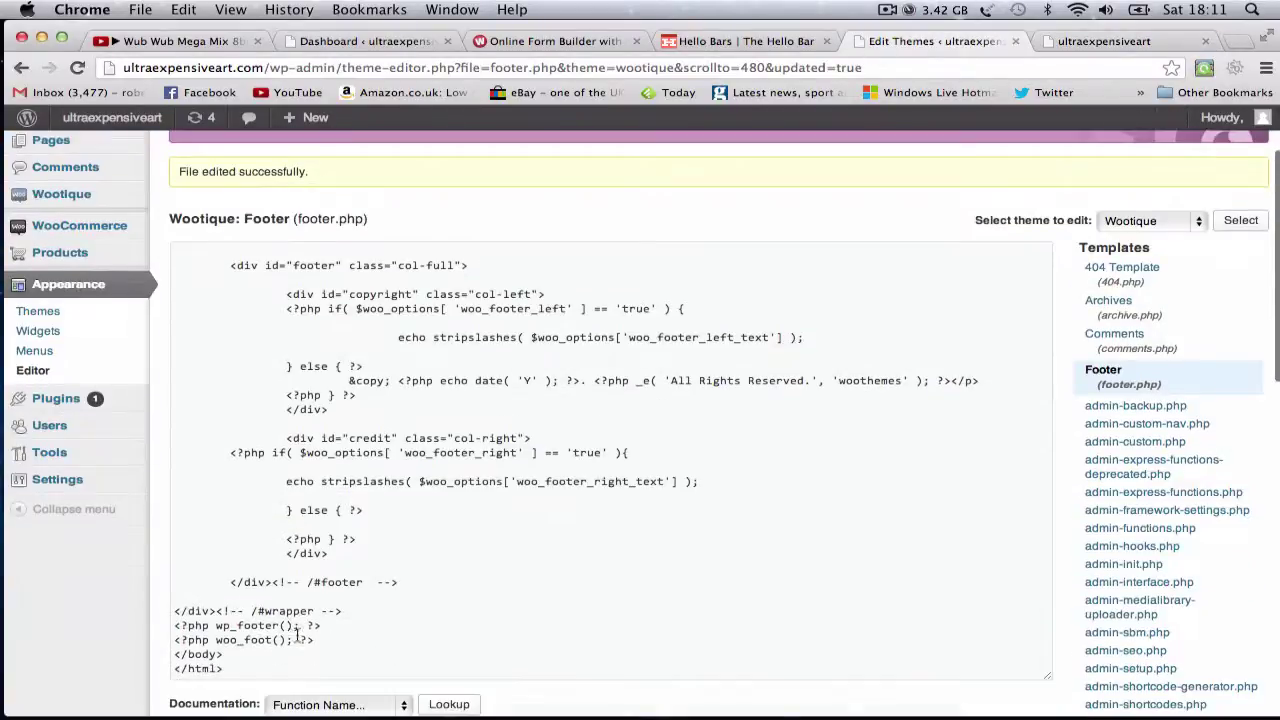
Paste the opening <p> tag and bloginfo() call back into footer.php's copyright line, delete only the word bloginfo and save the file.
{"action": "left_click", "coordinate": [350, 382]}
{"action": "key", "text": "super+v"}
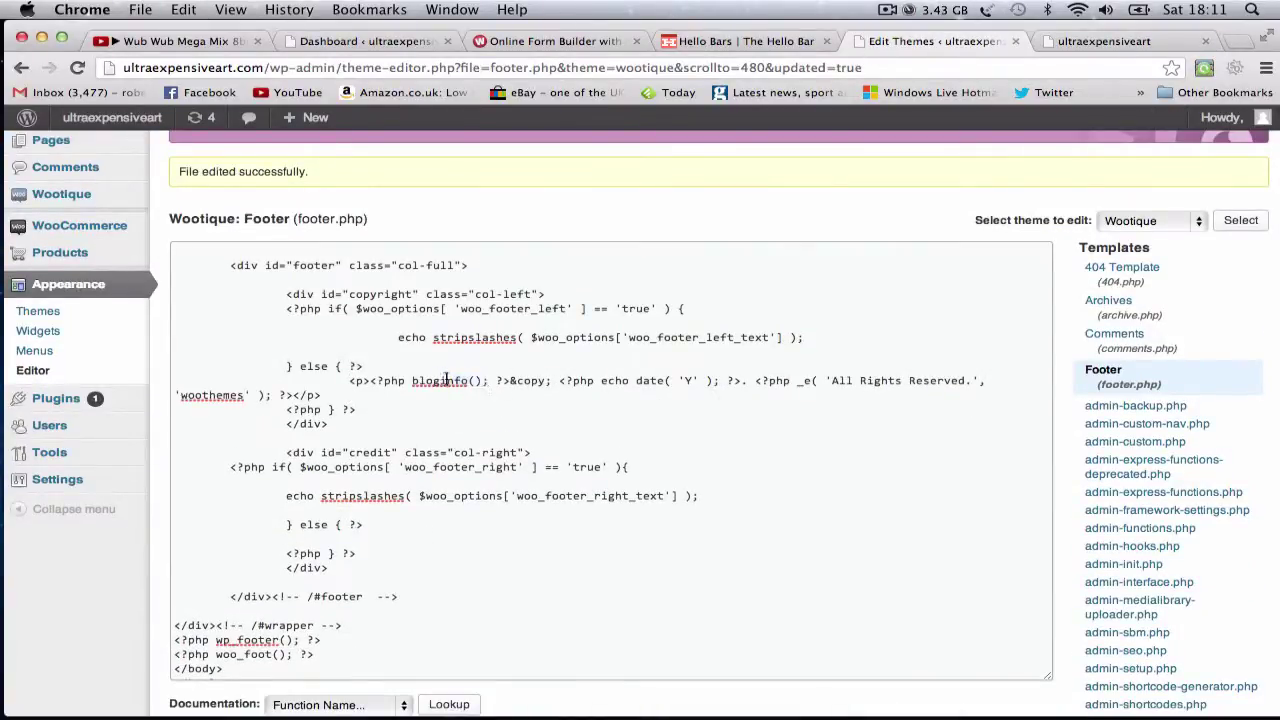
{"action": "key", "text": "BackSpace"}
{"action": "scroll", "coordinate": [306, 634], "scroll_direction": "down", "scroll_amount": 5}
{"action": "left_click", "coordinate": [211, 548]}
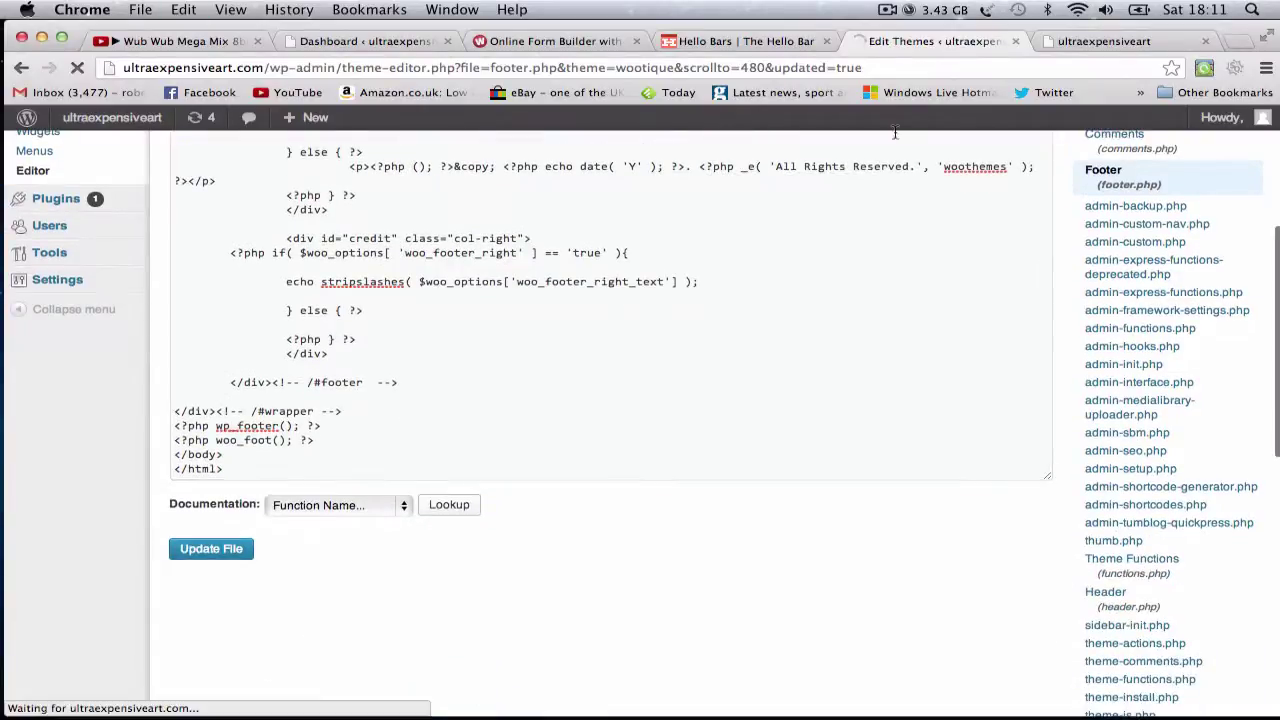
Reload the ultraexpensiveart.com home page and check how its footer renders with the edited footer.php.
{"action": "left_click", "coordinate": [1096, 42]}
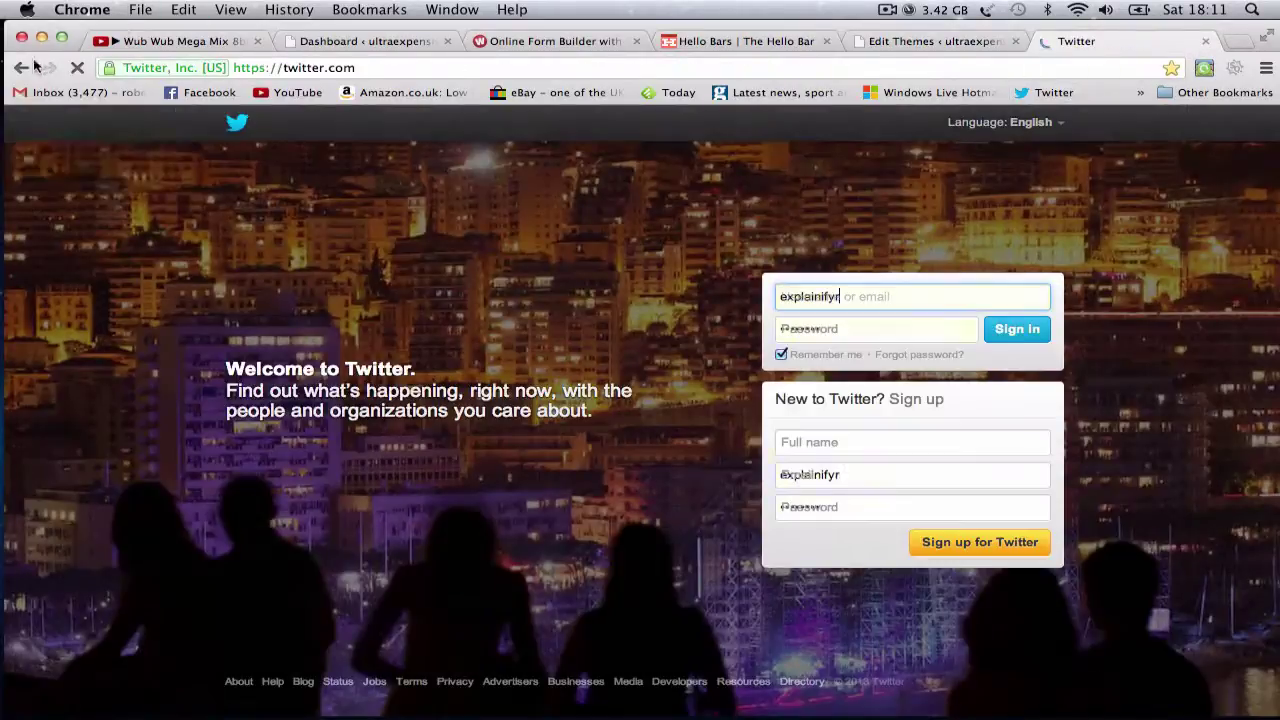
{"action": "left_click", "coordinate": [21, 67]}
{"action": "left_click", "coordinate": [86, 91]}
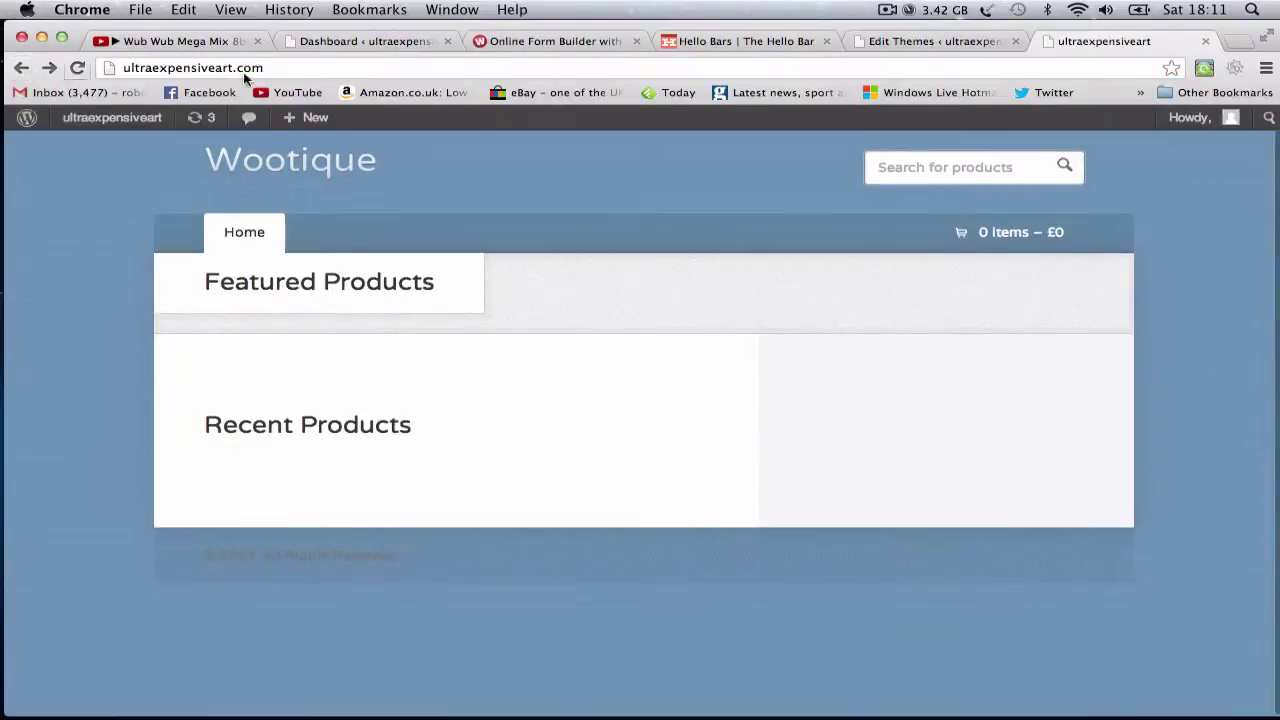
{"action": "left_click", "coordinate": [248, 75]}
{"action": "key", "text": "Return"}
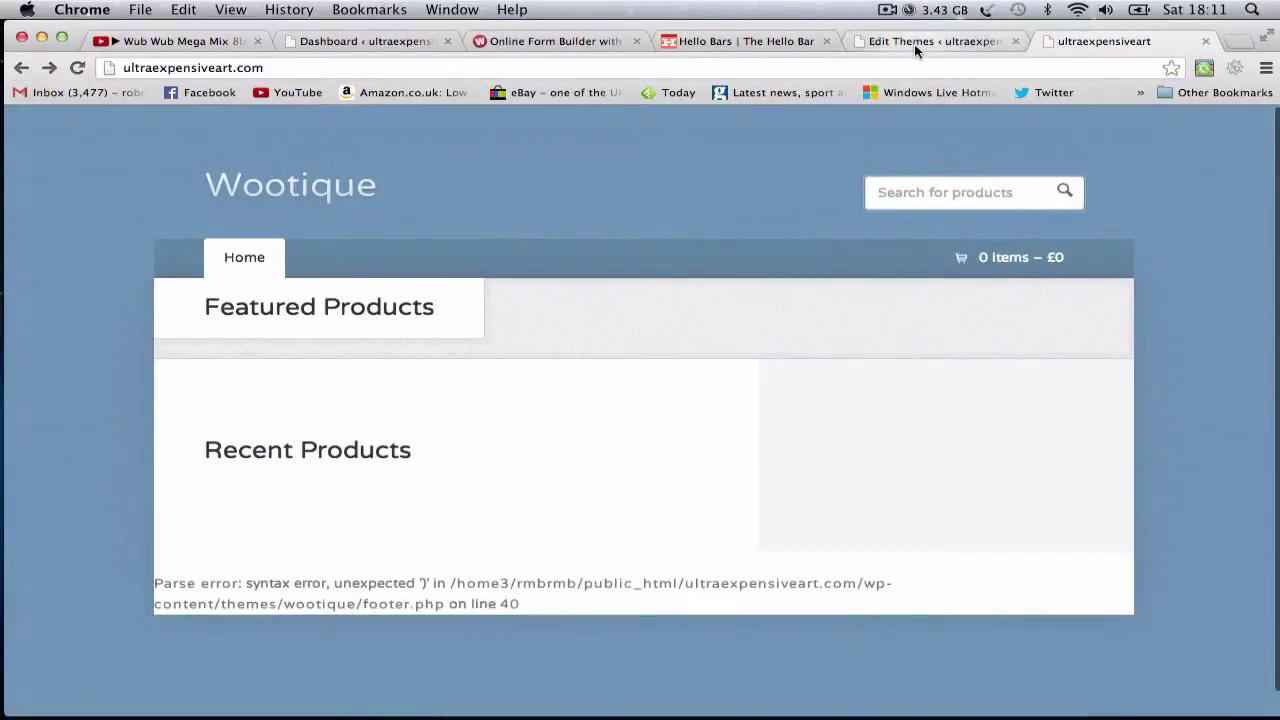
{"action": "left_click", "coordinate": [915, 42]}
{"action": "left_click", "coordinate": [887, 10]}
{"action": "left_click", "coordinate": [914, 66]}
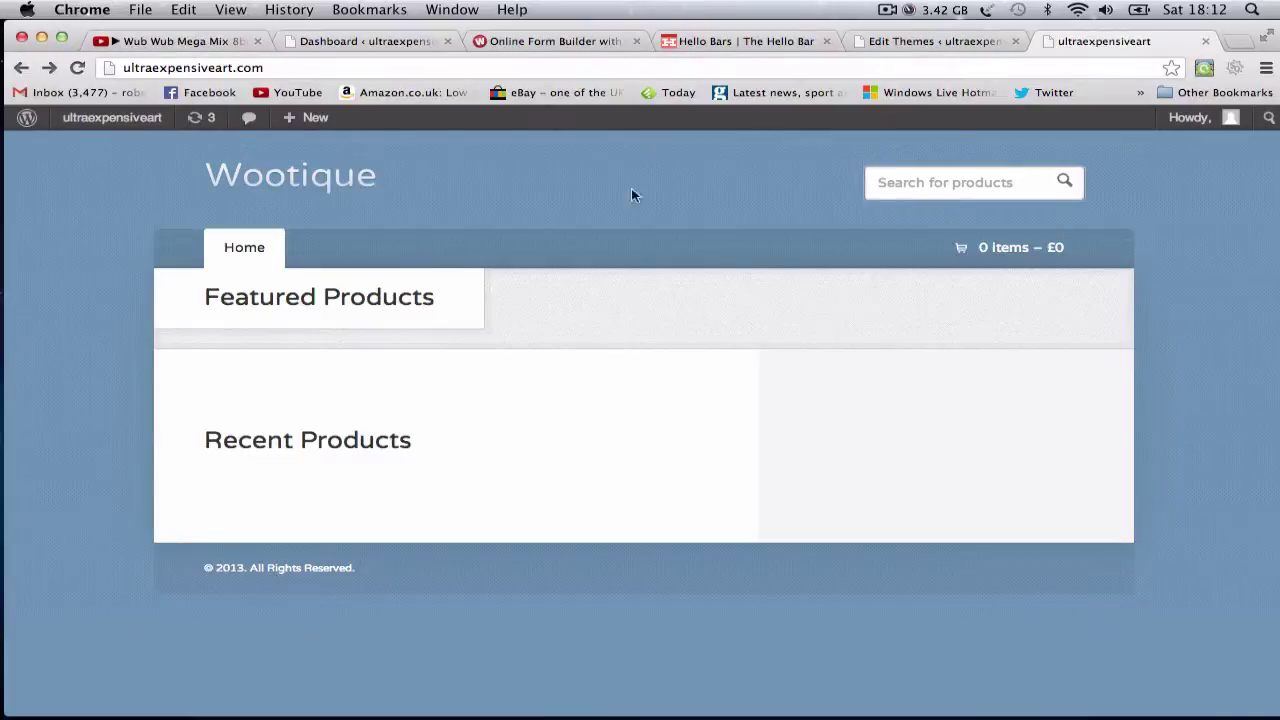
Compare the footer.php code and the list of Wootique templates with the layout of the home page.
{"action": "left_click", "coordinate": [927, 40]}
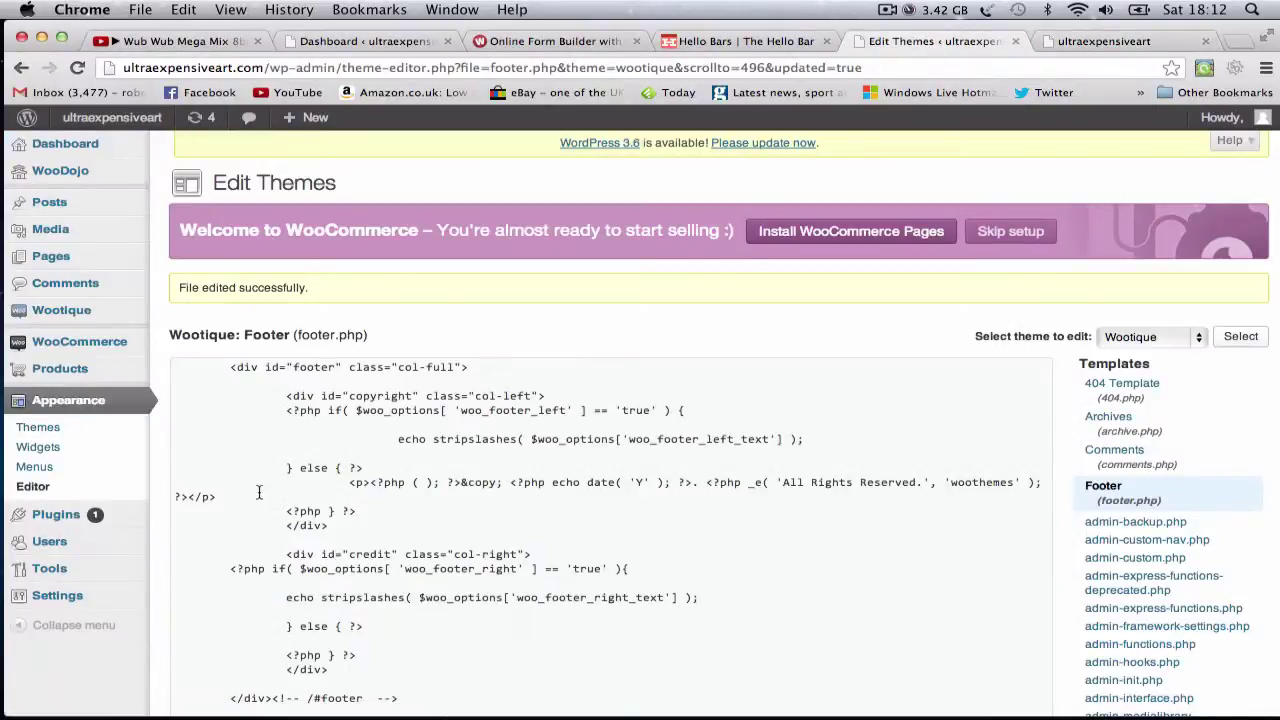
{"action": "scroll", "coordinate": [1069, 194], "scroll_direction": "down", "scroll_amount": 10}
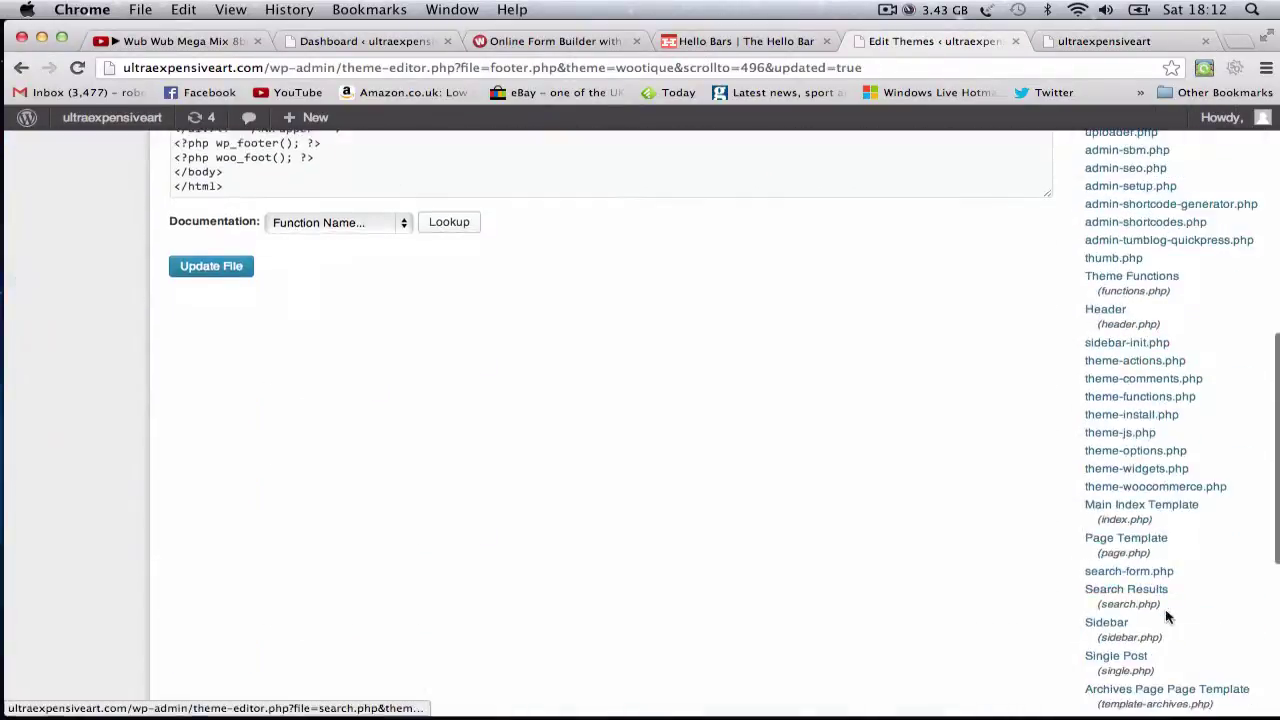
{"action": "scroll", "coordinate": [1166, 614], "scroll_direction": "up", "scroll_amount": 10}
{"action": "left_click", "coordinate": [1110, 40]}
{"action": "left_click", "coordinate": [930, 41]}
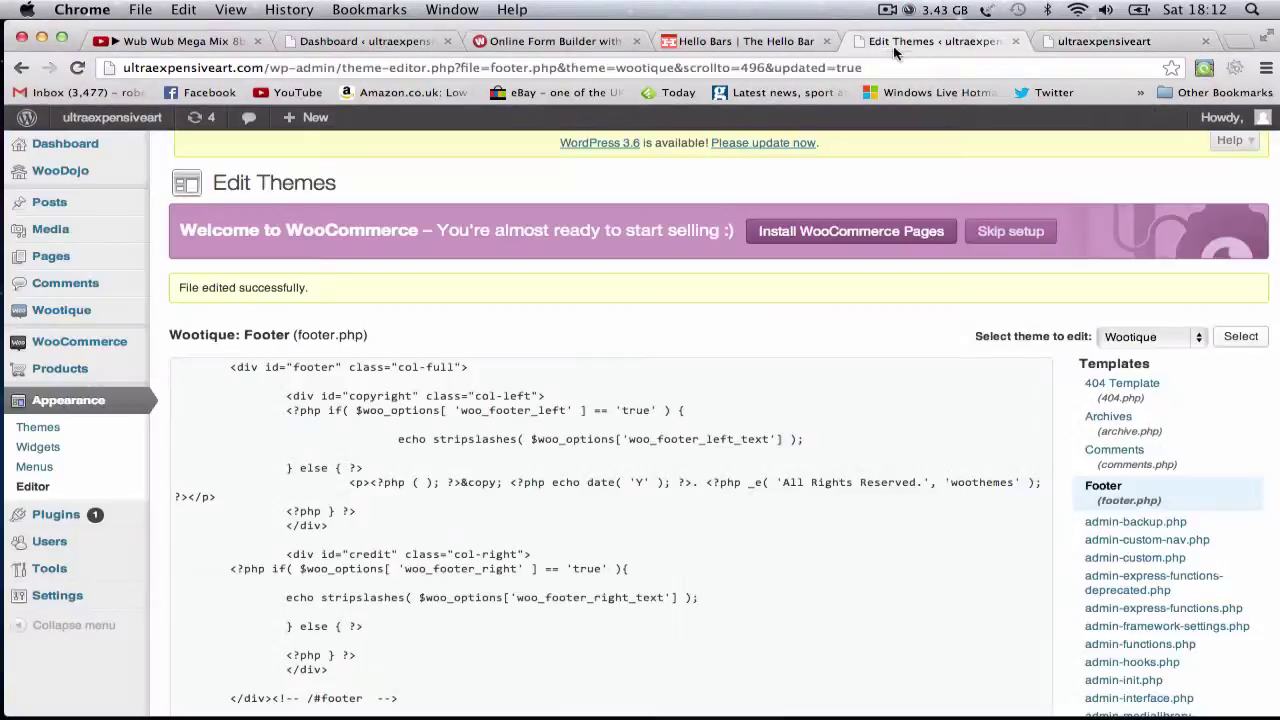
{"action": "scroll", "coordinate": [1146, 323], "scroll_direction": "down", "scroll_amount": 5}
{"action": "left_click", "coordinate": [1104, 41]}
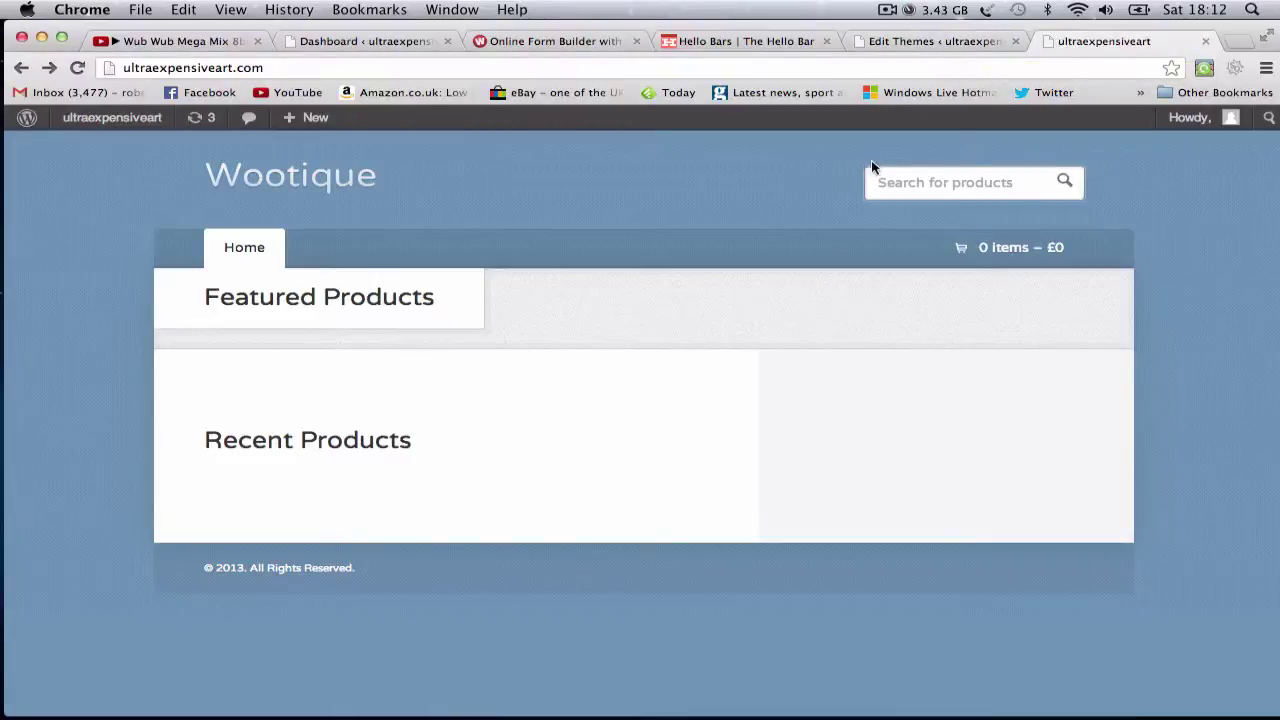
Open Wootique's Main Index Template (index.php) and read through its featured products code.
{"action": "left_click", "coordinate": [904, 45]}
{"action": "scroll", "coordinate": [1149, 371], "scroll_direction": "down", "scroll_amount": 6}
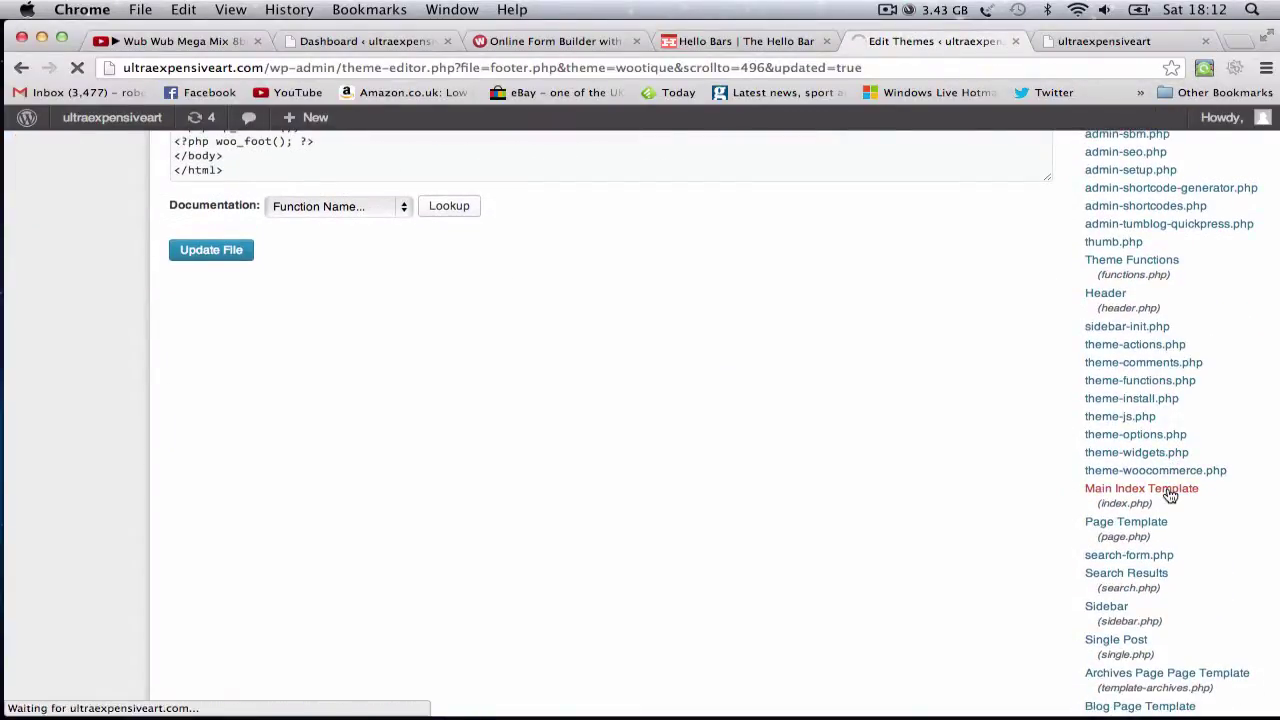
{"action": "scroll", "coordinate": [748, 430], "scroll_direction": "down", "scroll_amount": 5}
{"action": "scroll", "coordinate": [588, 444], "scroll_direction": "down", "scroll_amount": 5}
{"action": "scroll", "coordinate": [588, 444], "scroll_direction": "down", "scroll_amount": 7}
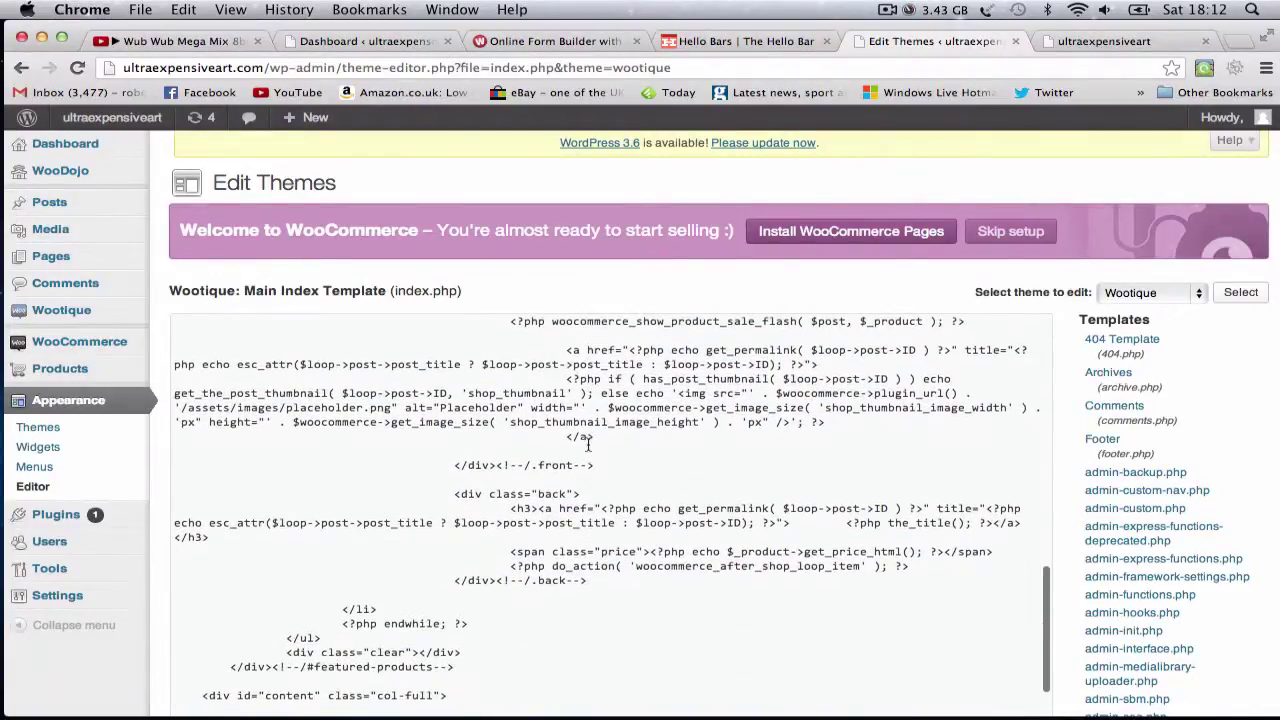
{"action": "left_click", "coordinate": [903, 8]}
{"action": "left_click", "coordinate": [908, 68]}
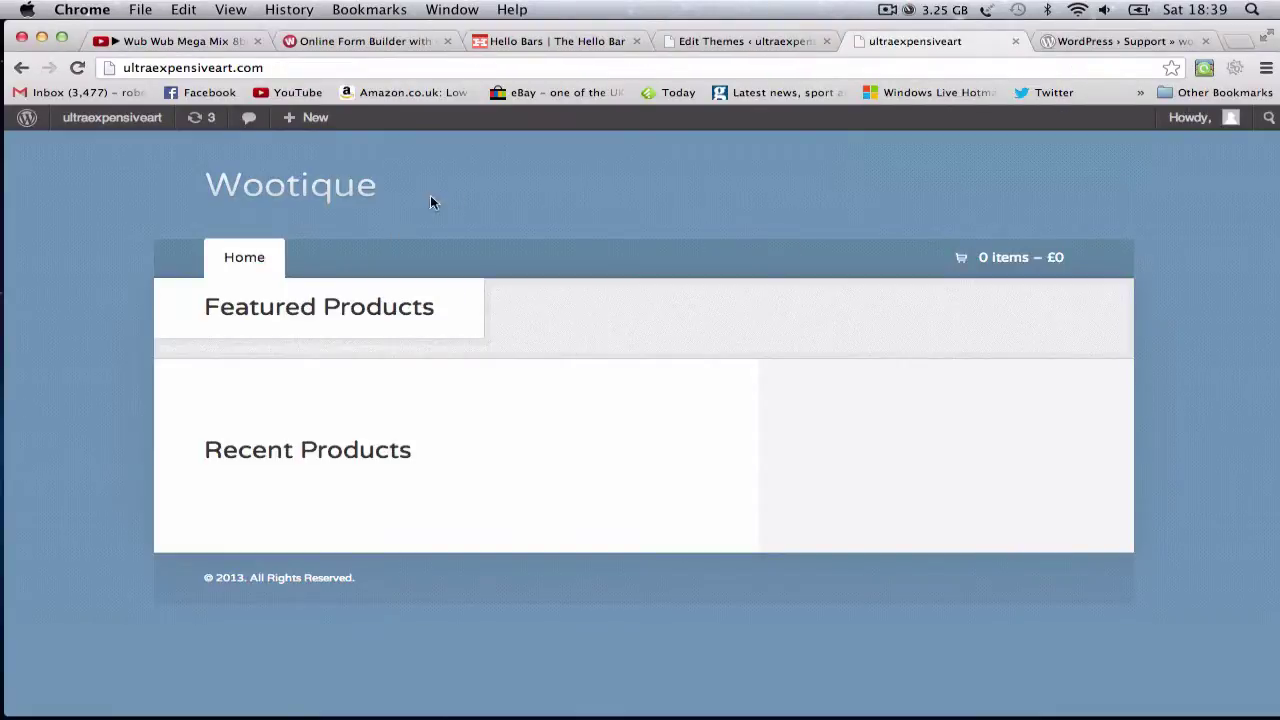
Look over the home page, then open the General Settings of Wootique's Theme Options.
{"action": "scroll", "coordinate": [329, 194], "scroll_direction": "down", "scroll_amount": 1}
{"action": "scroll", "coordinate": [626, 306], "scroll_direction": "up", "scroll_amount": 1}
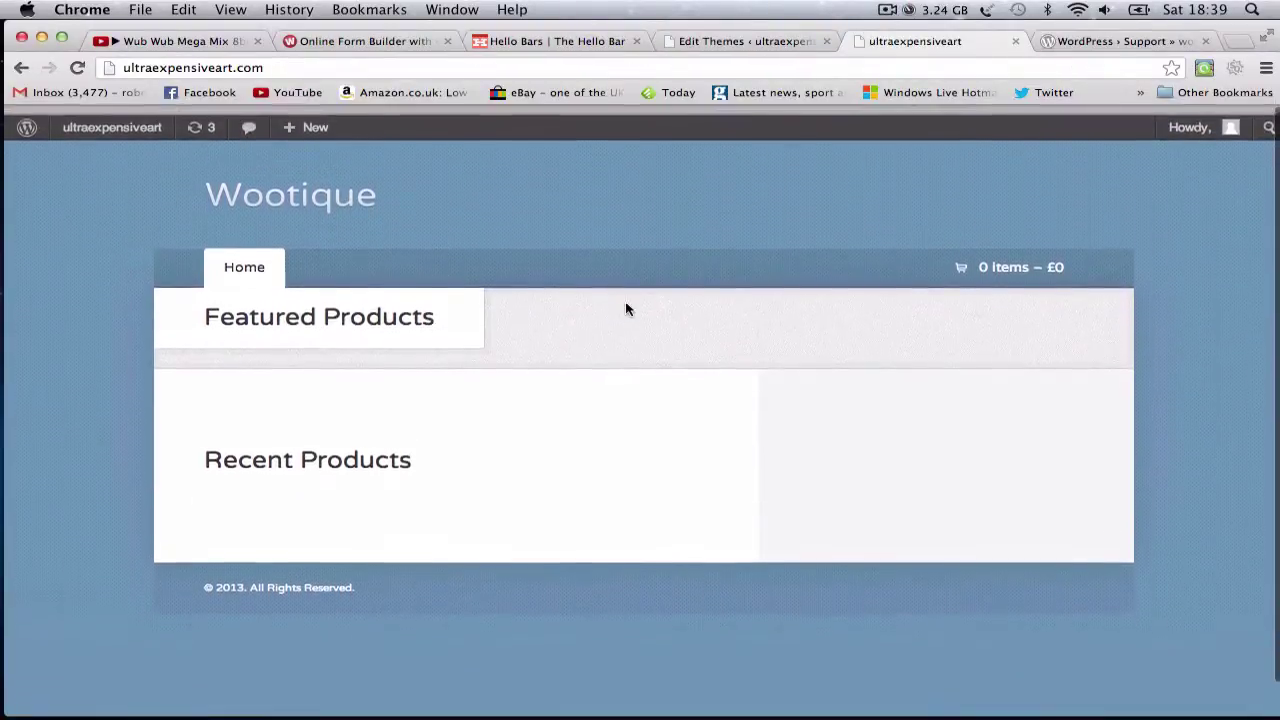
{"action": "left_click", "coordinate": [682, 42]}
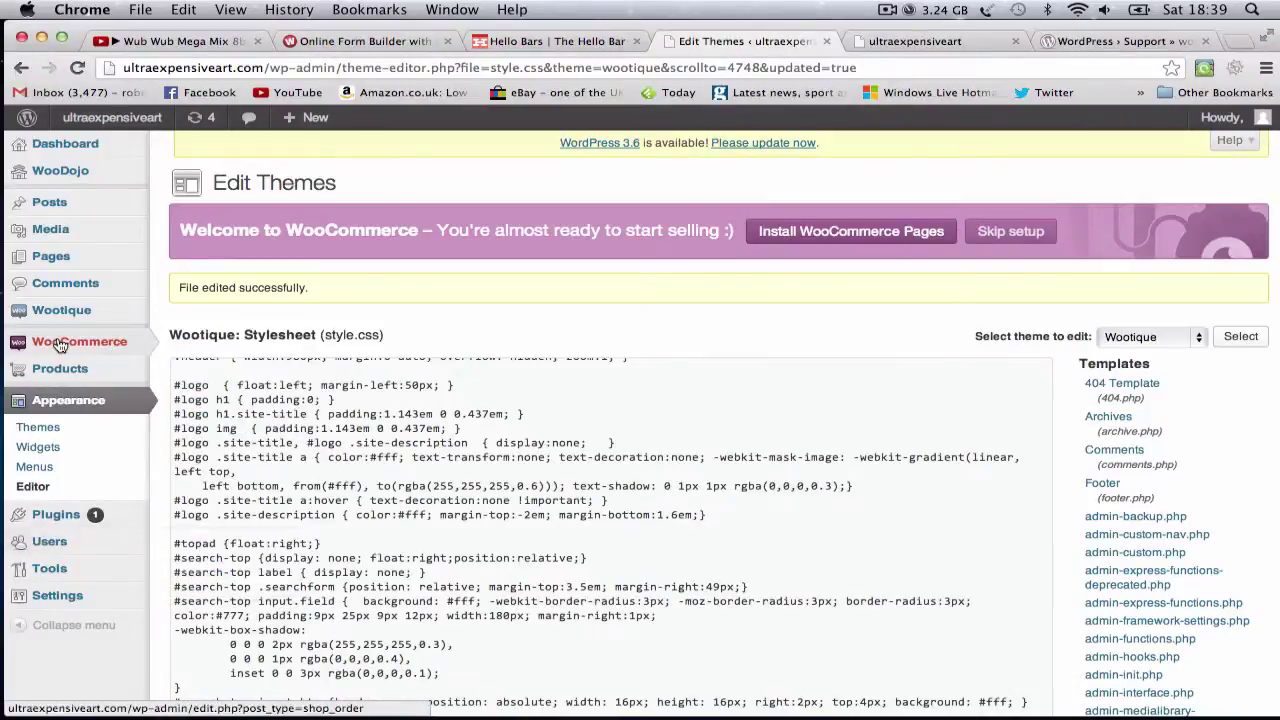
{"action": "mouse_move", "coordinate": [60, 345]}
{"action": "mouse_move", "coordinate": [60, 312]}
{"action": "left_click", "coordinate": [195, 312]}
{"action": "scroll", "coordinate": [519, 425], "scroll_direction": "down", "scroll_amount": 3}
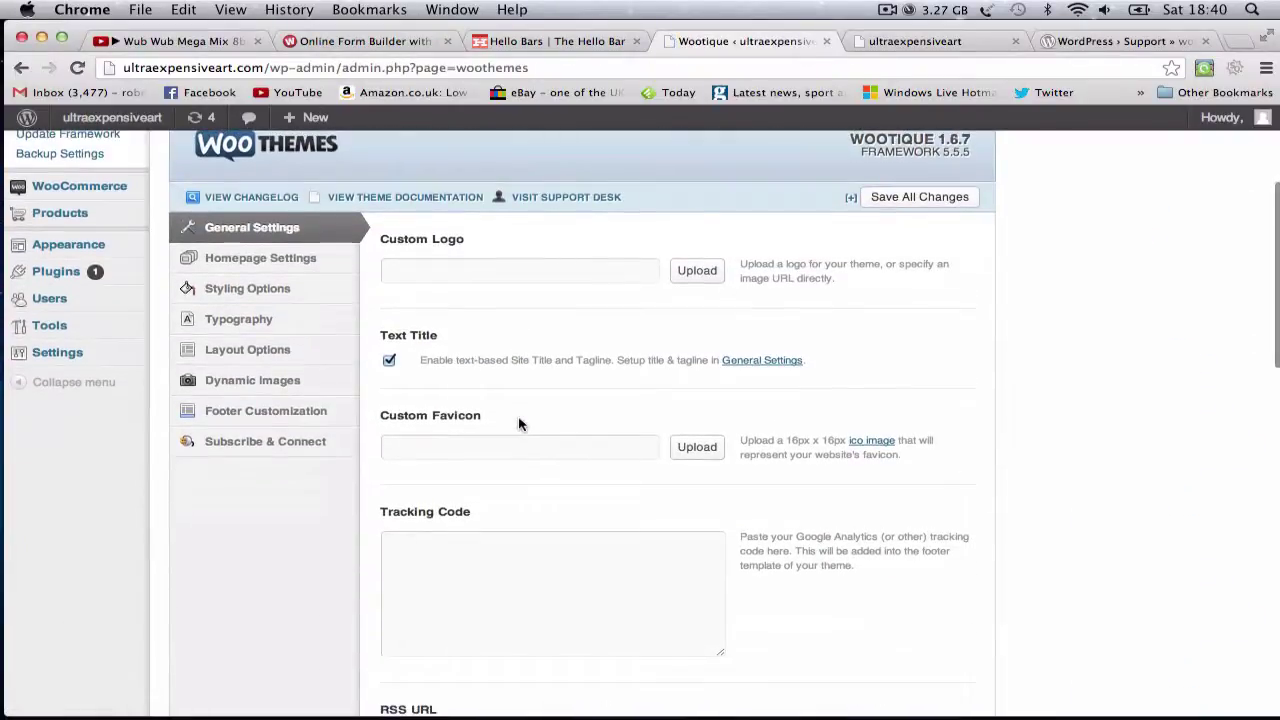
Upload ullogo.png from the Desktop as the custom logo, turn off the text title, save all changes and reload the home page.
{"action": "left_click", "coordinate": [681, 236]}
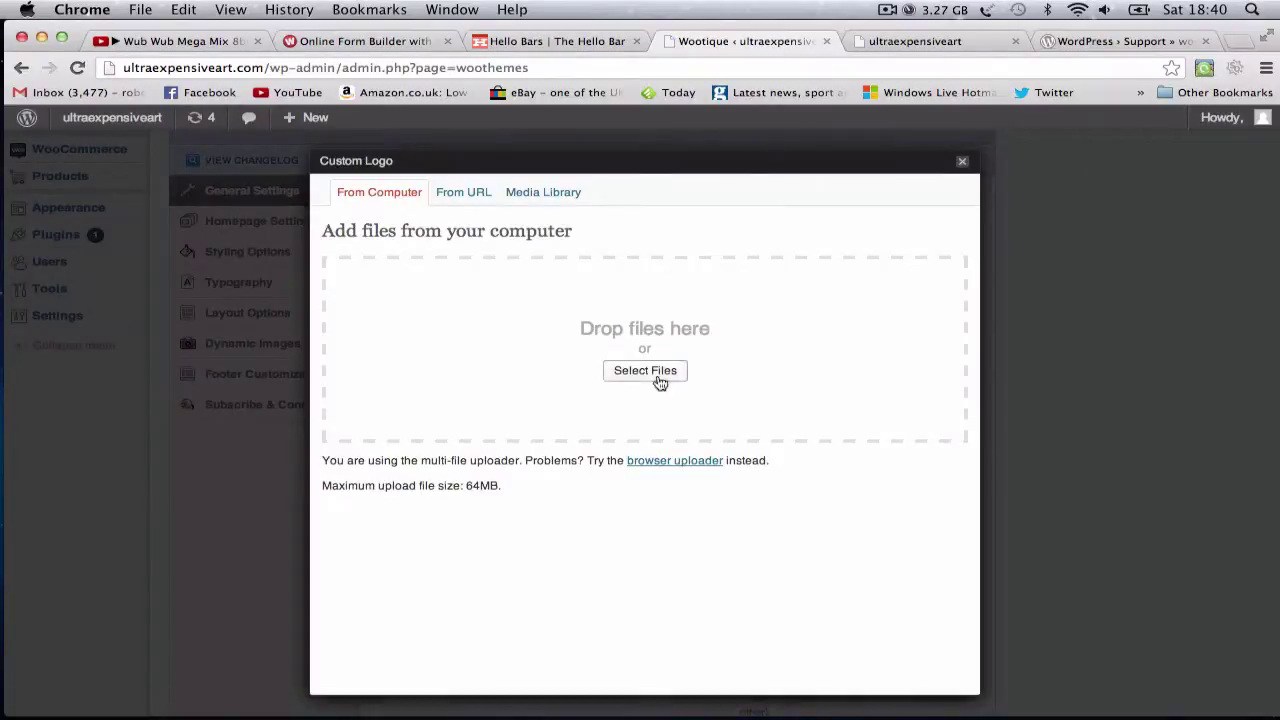
{"action": "left_click", "coordinate": [658, 376]}
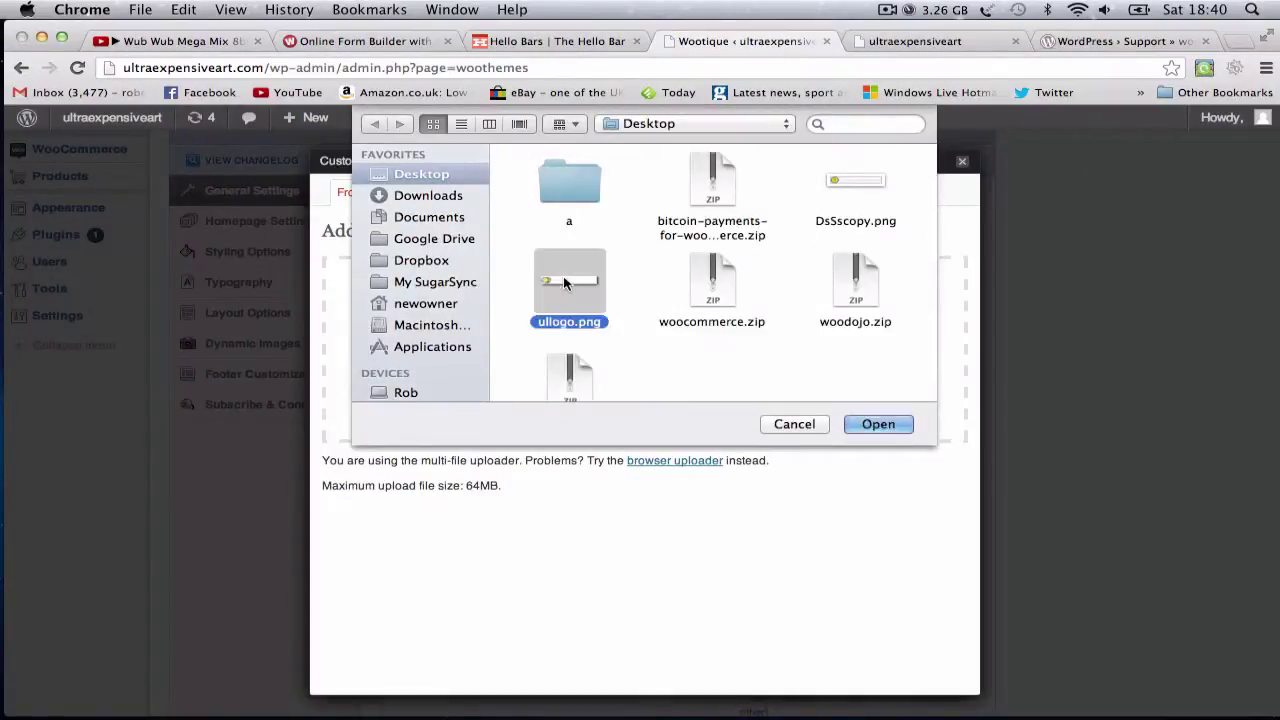
{"action": "left_click", "coordinate": [876, 424]}
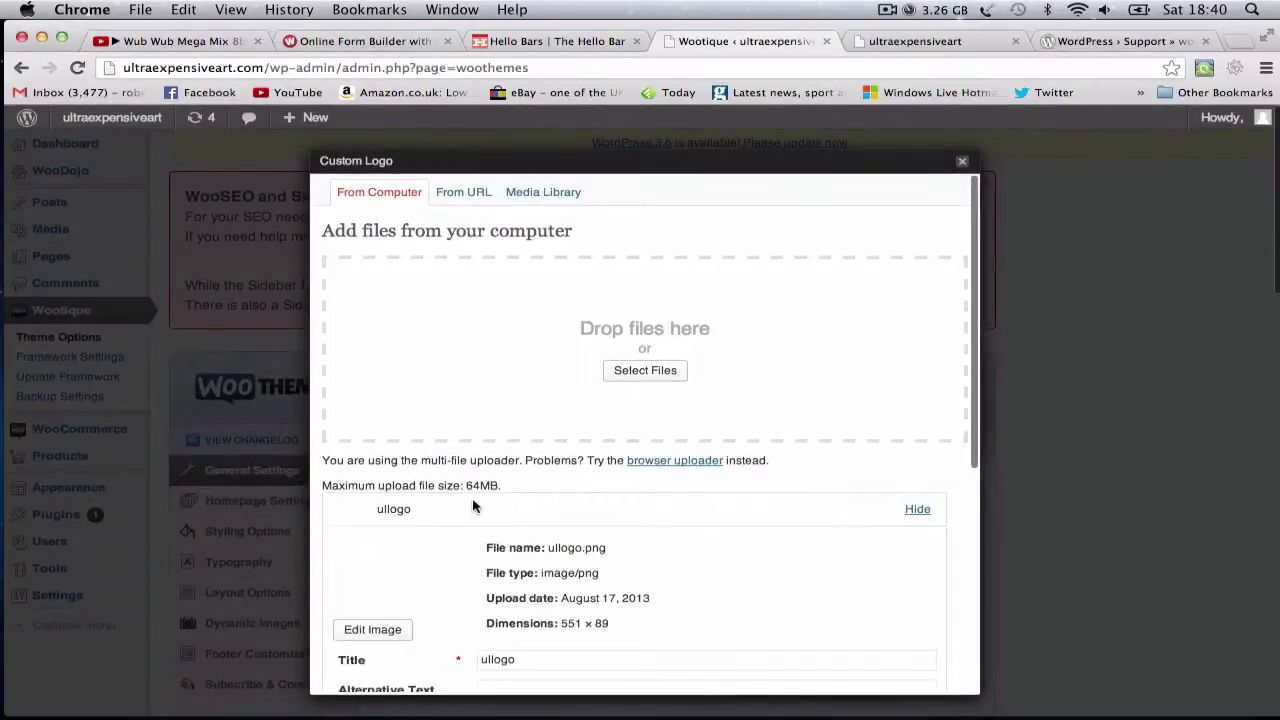
{"action": "scroll", "coordinate": [474, 507], "scroll_direction": "down", "scroll_amount": 10}
{"action": "left_click", "coordinate": [500, 608]}
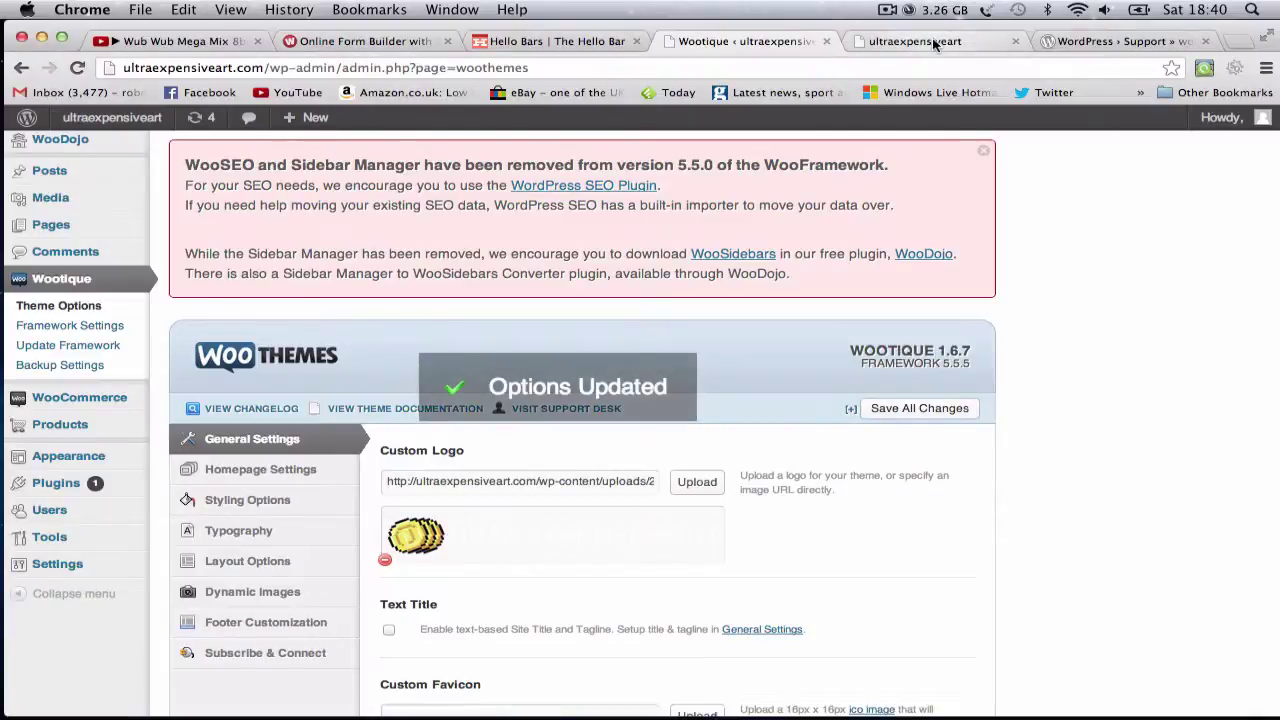
{"action": "left_click", "coordinate": [925, 41]}
{"action": "key", "text": "super+r"}
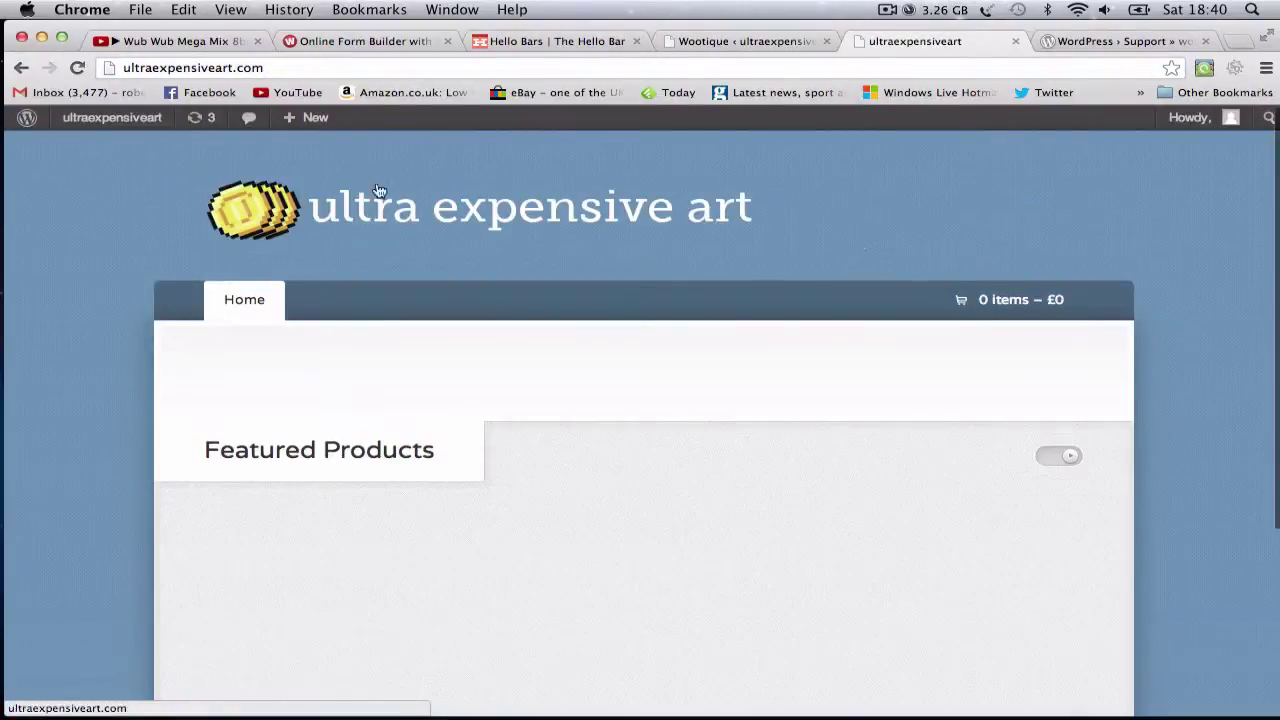
In Wootique's Homepage Settings, set Homepage Featured Products to Static grid and Featured Entries to 4.
{"action": "left_click", "coordinate": [710, 42]}
{"action": "scroll", "coordinate": [440, 394], "scroll_direction": "down", "scroll_amount": 5}
{"action": "scroll", "coordinate": [440, 401], "scroll_direction": "down", "scroll_amount": 10}
{"action": "scroll", "coordinate": [435, 510], "scroll_direction": "up", "scroll_amount": 15}
{"action": "scroll", "coordinate": [274, 314], "scroll_direction": "down", "scroll_amount": 1}
{"action": "left_click", "coordinate": [270, 300]}
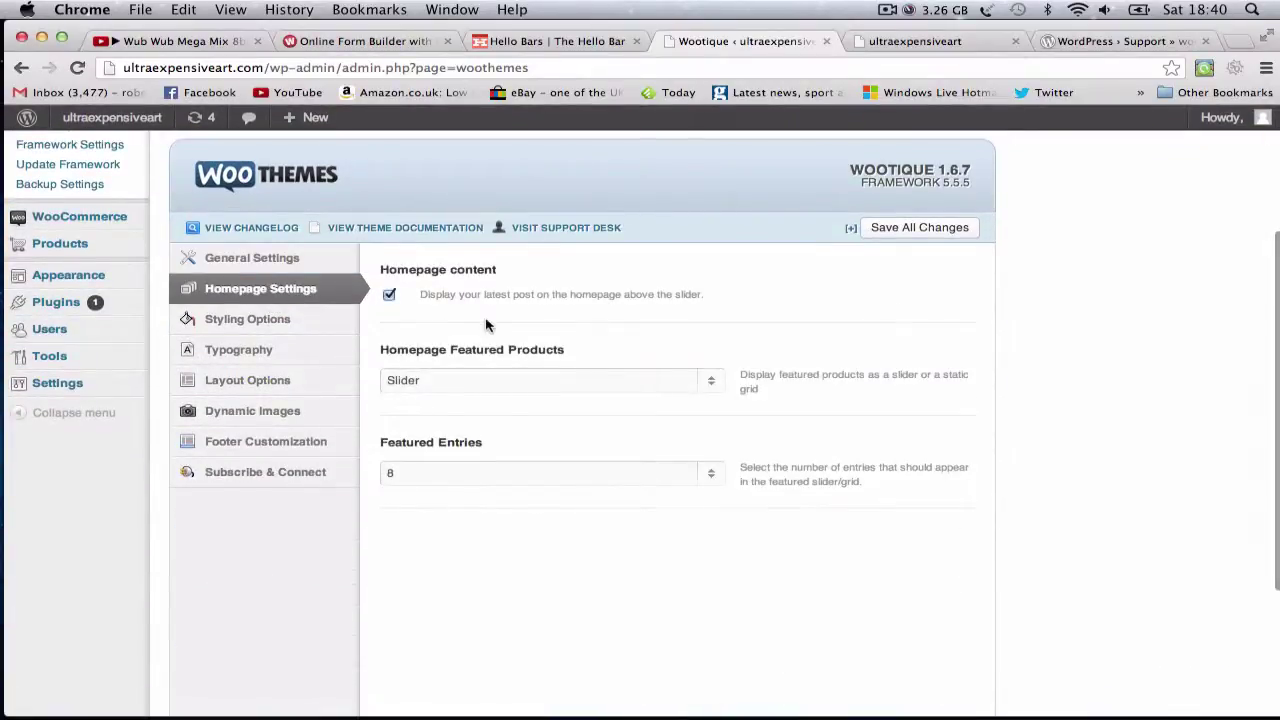
{"action": "left_click", "coordinate": [690, 380]}
{"action": "left_click", "coordinate": [677, 397]}
{"action": "left_click", "coordinate": [677, 473]}
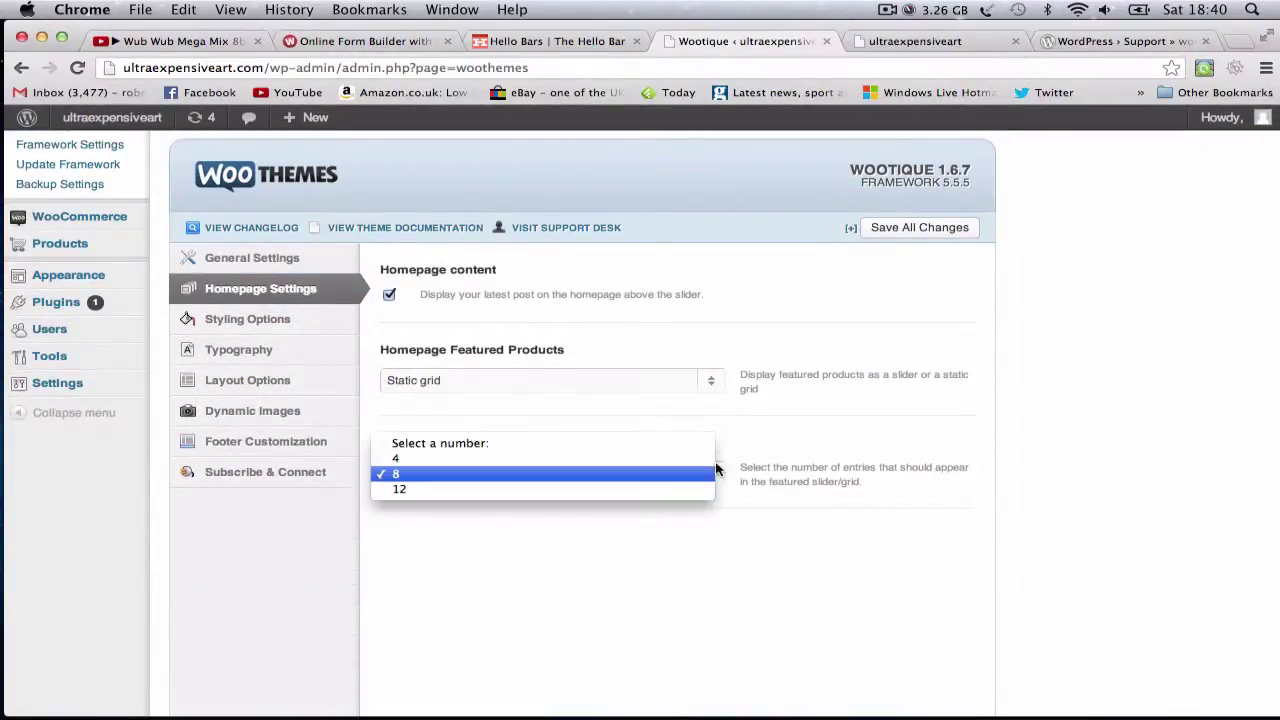
{"action": "left_click", "coordinate": [649, 457]}
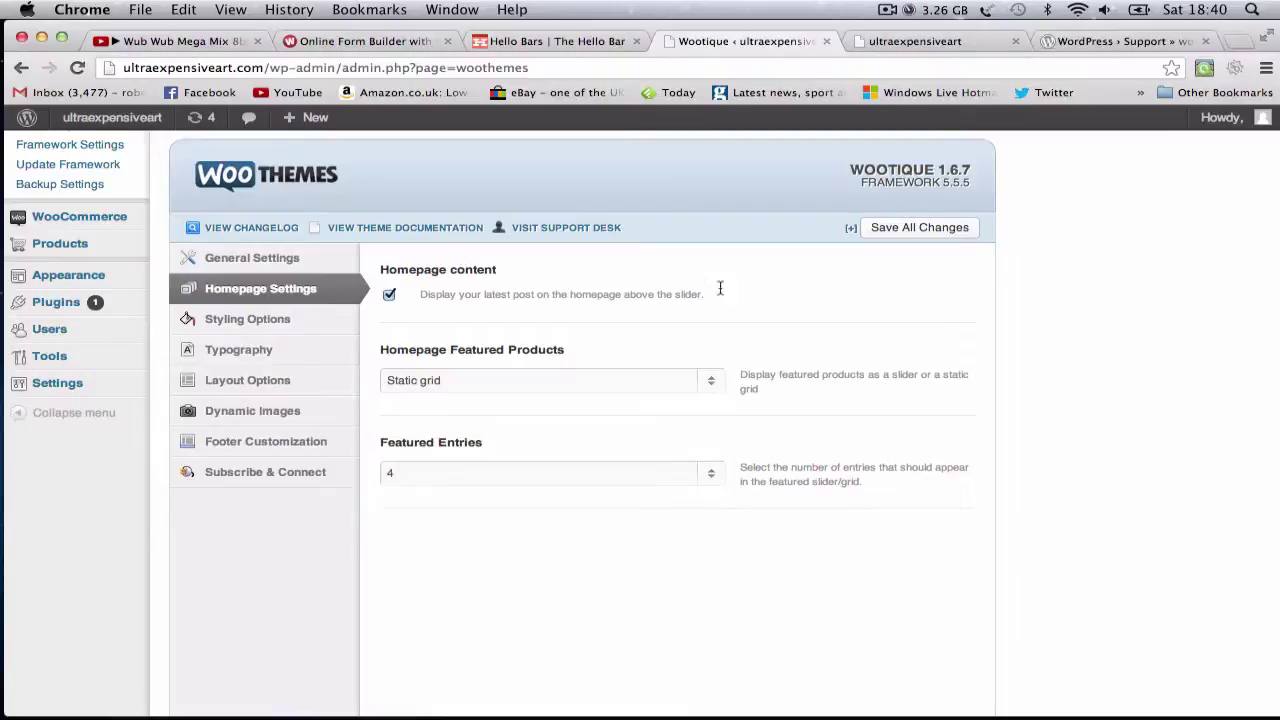
Open Wootique's Styling Options and switch to DS.psd in Photoshop to get the red foreground colour's hex code, b44a4a.
{"action": "left_click", "coordinate": [256, 320]}
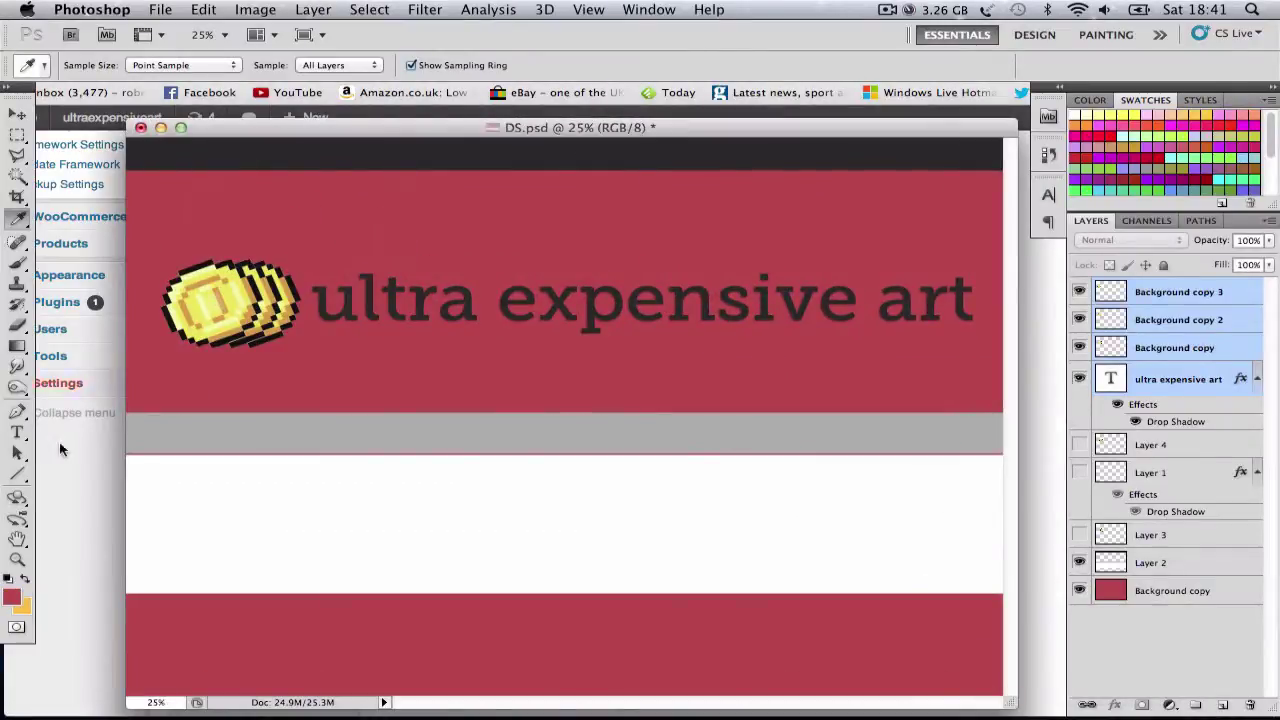
{"action": "left_click", "coordinate": [13, 596]}
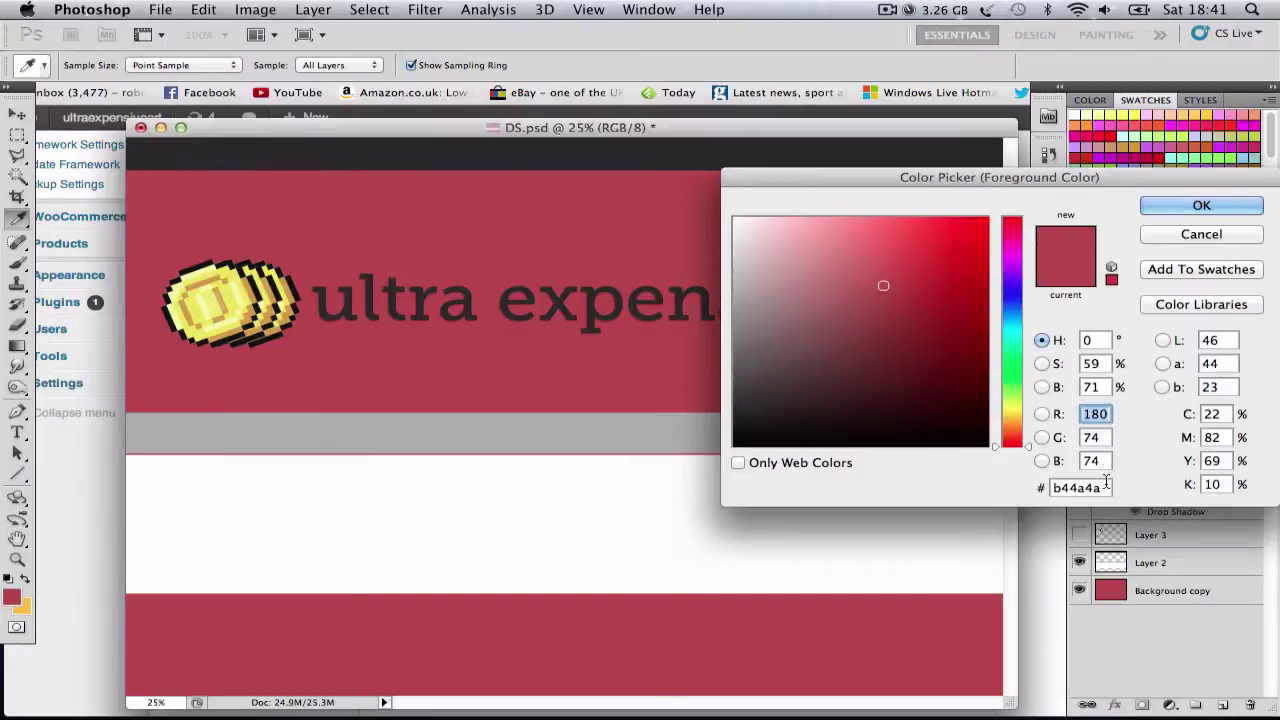
{"action": "left_click", "coordinate": [1201, 206]}
{"action": "left_click", "coordinate": [203, 9]}
{"action": "left_click", "coordinate": [260, 31]}
{"action": "left_click", "coordinate": [160, 127]}
Set the website's Background Color to #b44a4a, save all changes and look through the remaining styling options.
{"action": "left_click", "coordinate": [393, 302]}
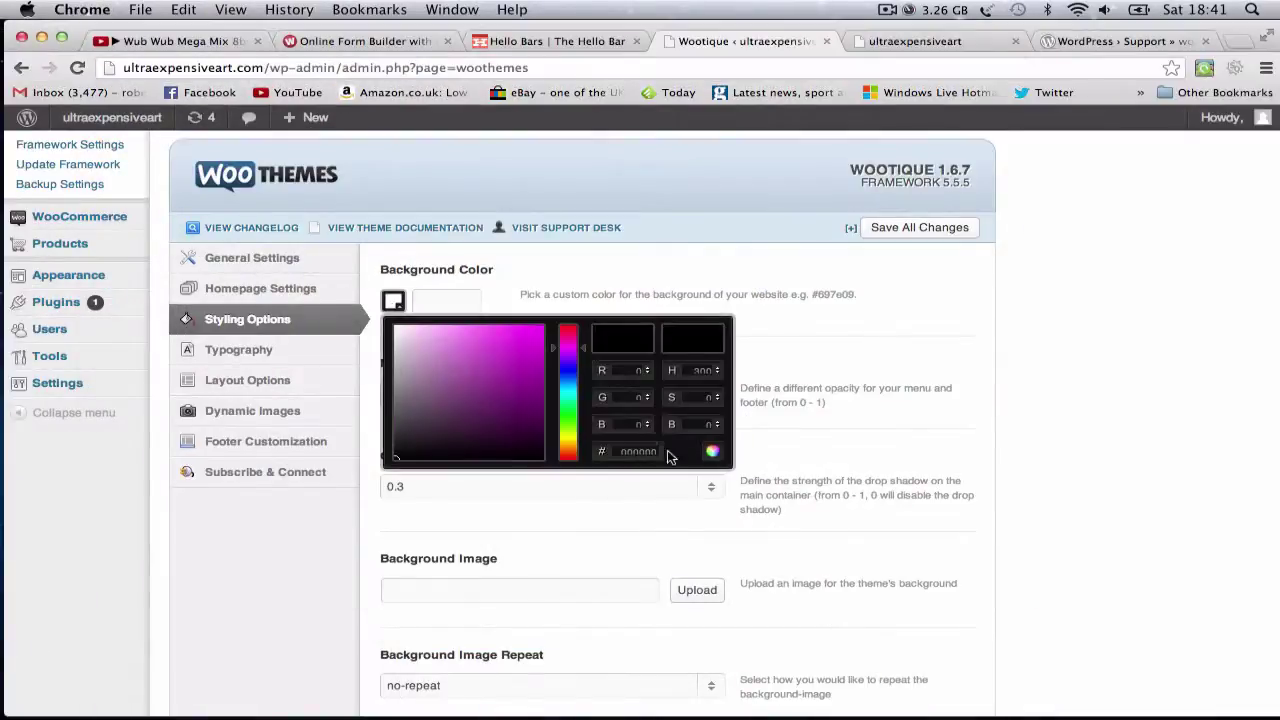
{"action": "type", "text": "b44a4a"}
{"action": "left_click", "coordinate": [885, 457]}
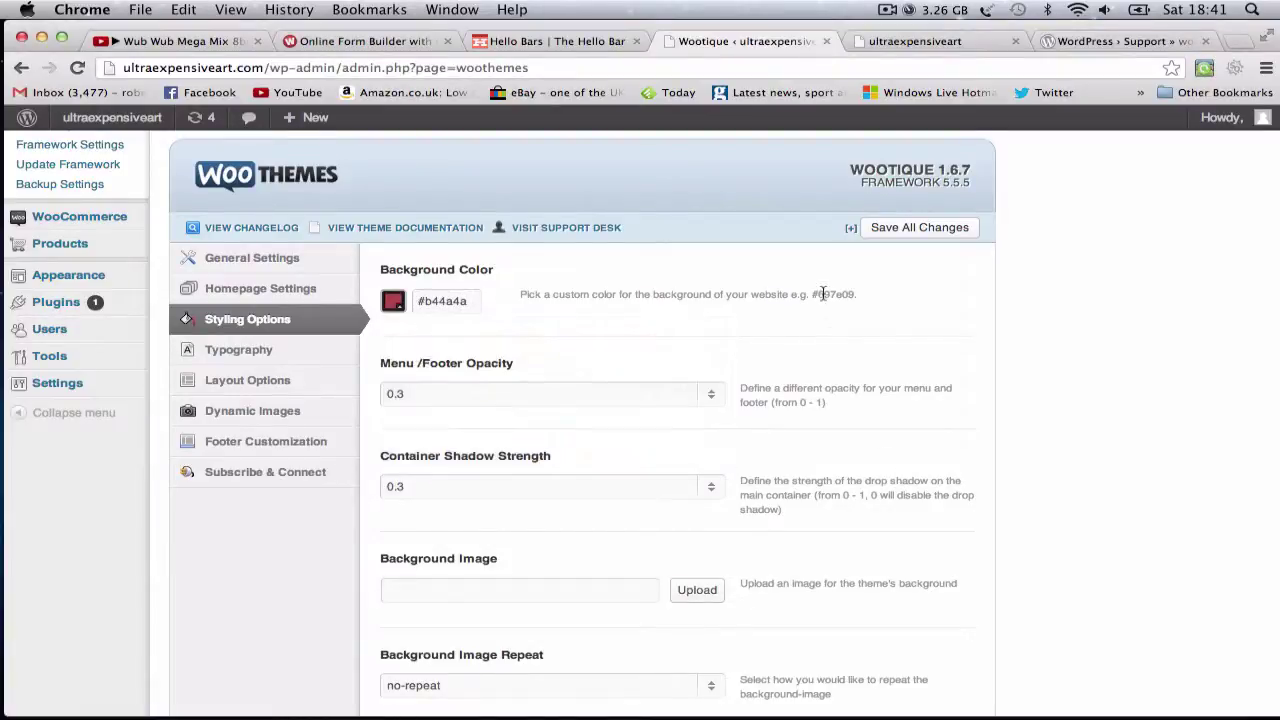
{"action": "scroll", "coordinate": [867, 208], "scroll_direction": "down", "scroll_amount": 1}
{"action": "scroll", "coordinate": [657, 261], "scroll_direction": "down", "scroll_amount": 10}
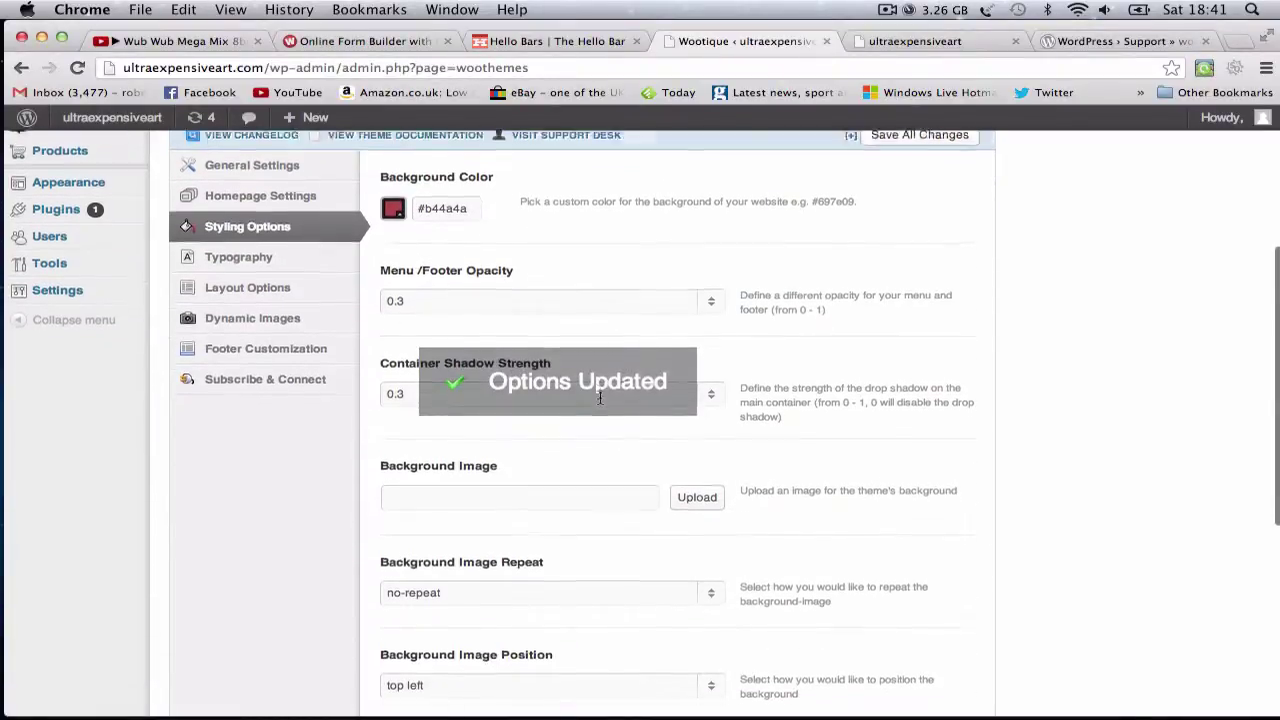
{"action": "scroll", "coordinate": [619, 442], "scroll_direction": "down", "scroll_amount": 2}
{"action": "scroll", "coordinate": [620, 437], "scroll_direction": "up", "scroll_amount": 10}
In the Typography settings, change the General Typography and Navigation fonts to Myriad Pro.
{"action": "left_click", "coordinate": [250, 397]}
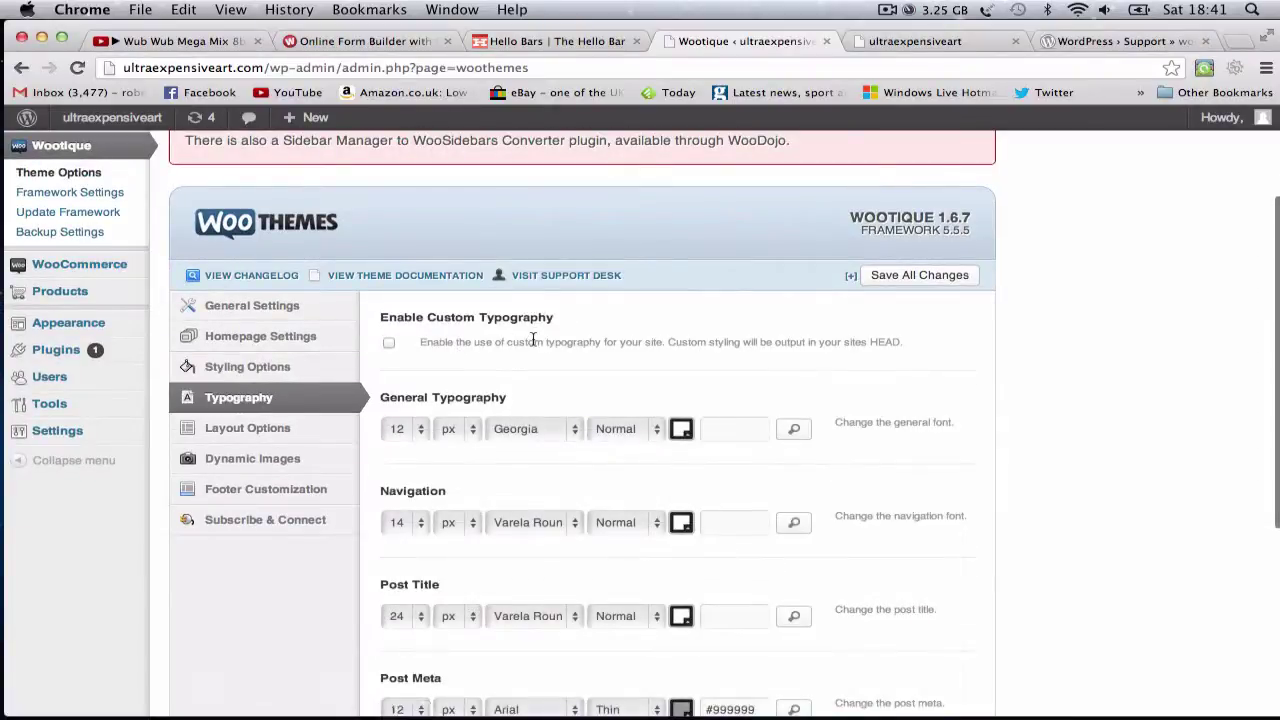
{"action": "scroll", "coordinate": [470, 320], "scroll_direction": "down", "scroll_amount": 2}
{"action": "scroll", "coordinate": [620, 261], "scroll_direction": "down", "scroll_amount": 2}
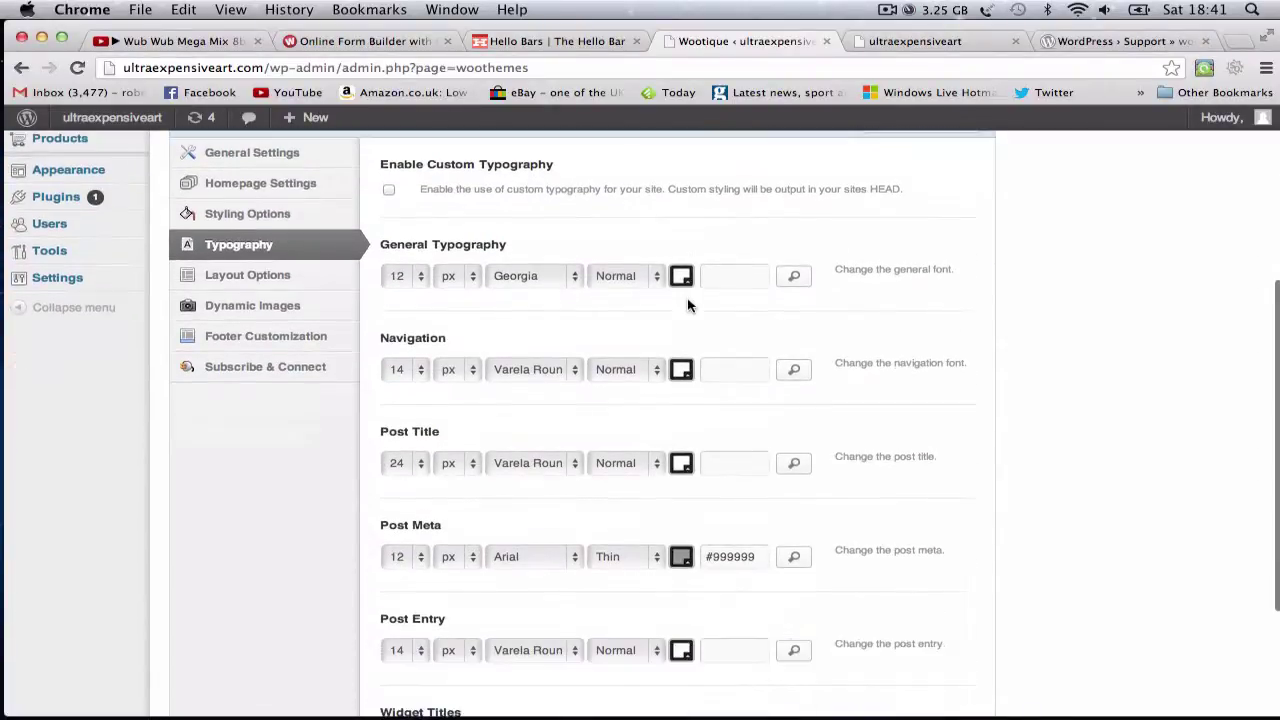
{"action": "left_click", "coordinate": [530, 276]}
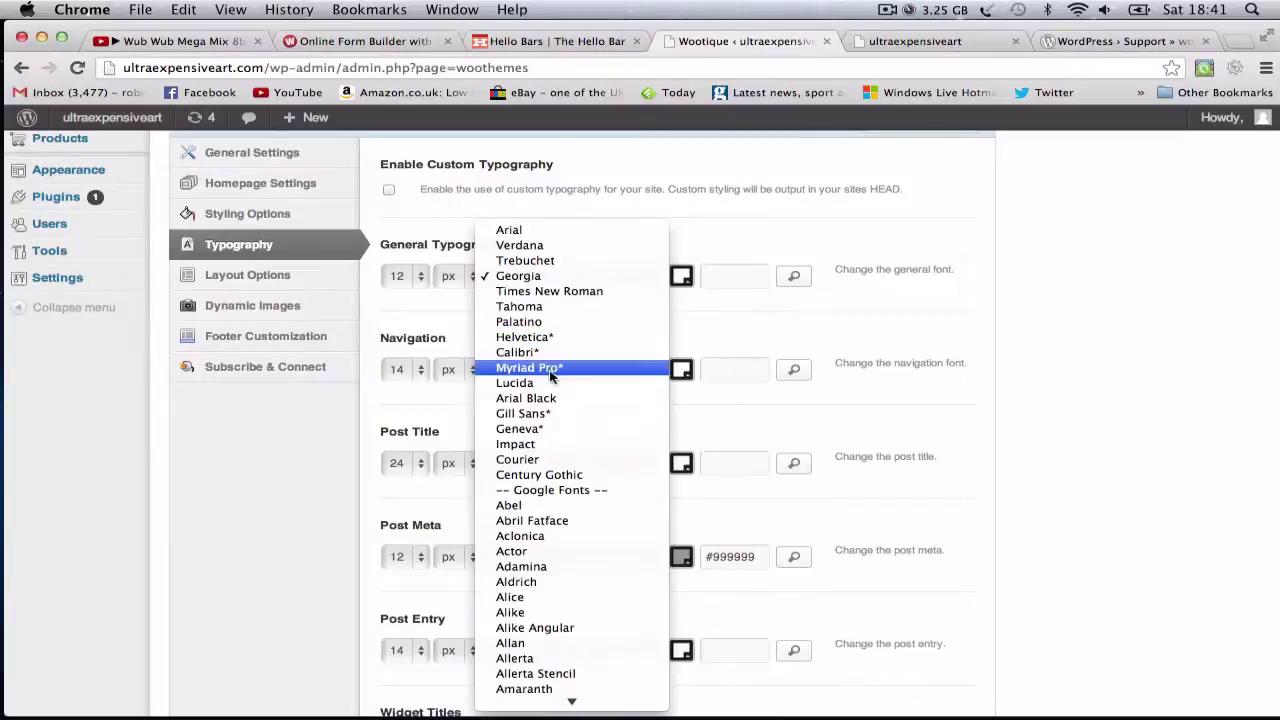
{"action": "left_click", "coordinate": [530, 367]}
{"action": "scroll", "coordinate": [557, 323], "scroll_direction": "down", "scroll_amount": 2}
{"action": "left_click", "coordinate": [540, 314]}
{"action": "scroll", "coordinate": [575, 371], "scroll_direction": "up", "scroll_amount": 10}
{"action": "scroll", "coordinate": [575, 371], "scroll_direction": "up", "scroll_amount": 15}
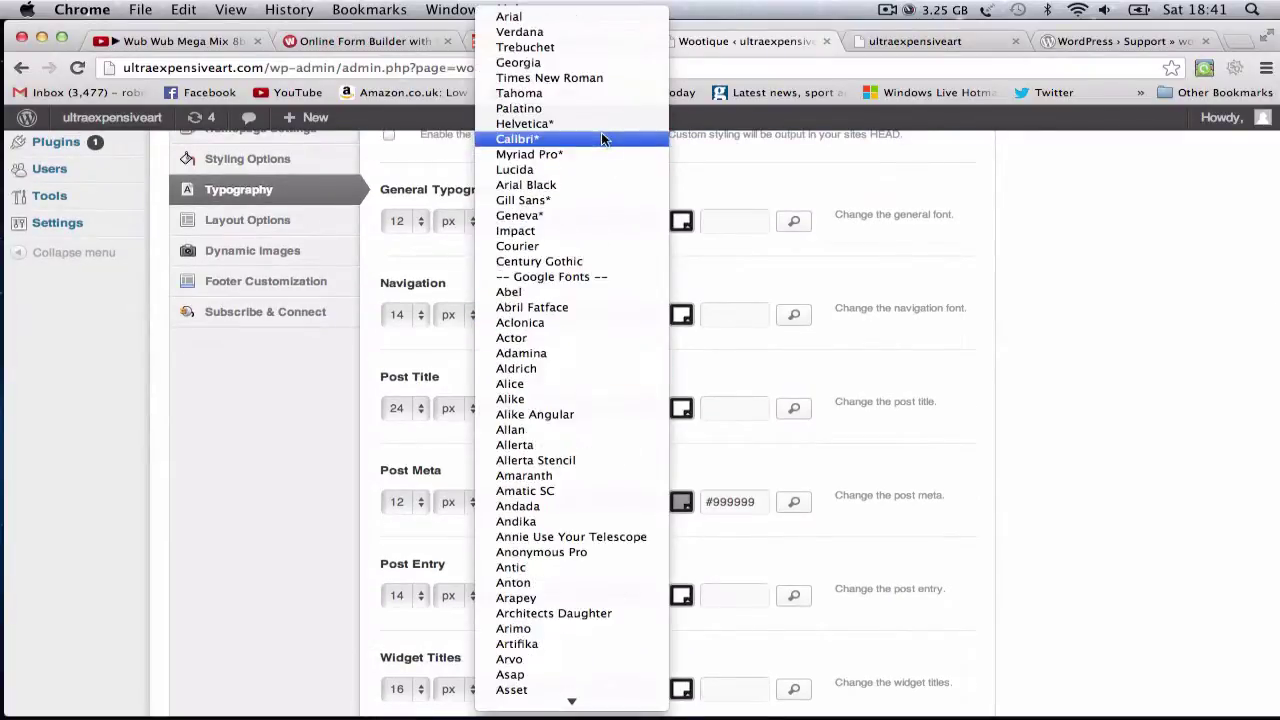
{"action": "left_click", "coordinate": [600, 154]}
Change the Post Title and Post Meta fonts to Myriad Pro.
{"action": "left_click", "coordinate": [575, 406]}
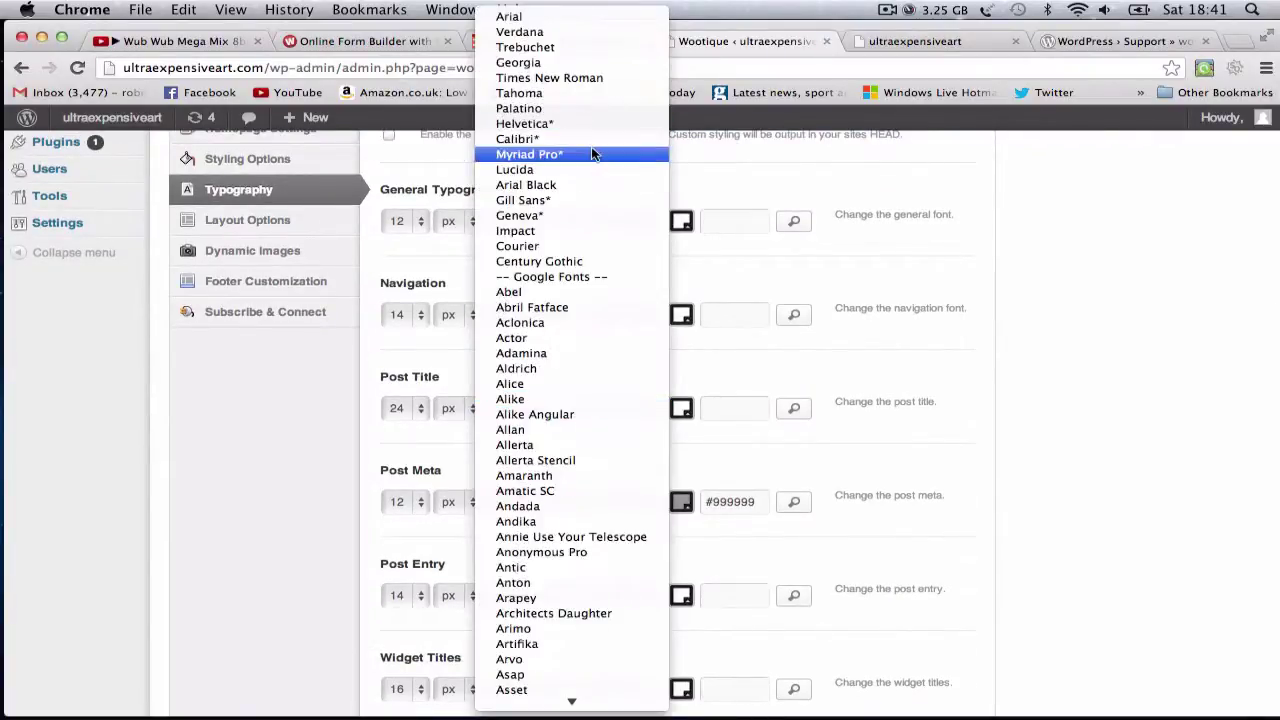
{"action": "left_click", "coordinate": [591, 154]}
{"action": "scroll", "coordinate": [560, 300], "scroll_direction": "down", "scroll_amount": 4}
{"action": "left_click", "coordinate": [578, 378]}
{"action": "left_click", "coordinate": [557, 512]}
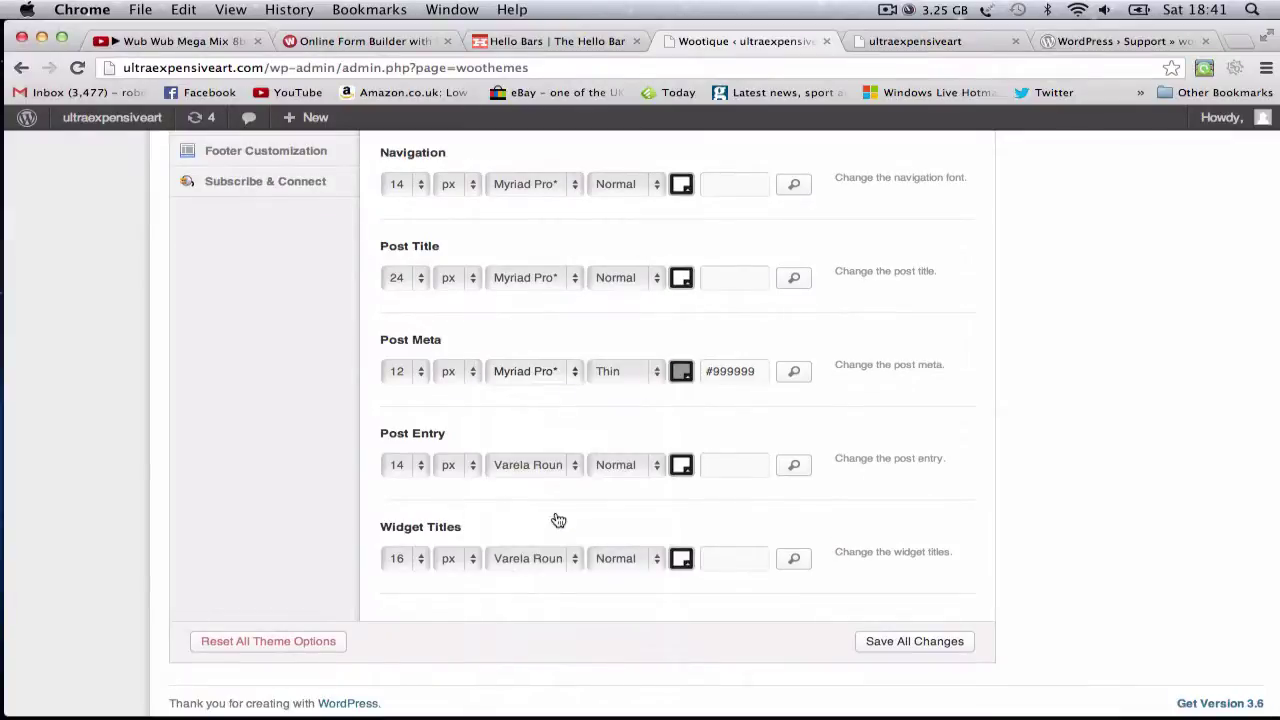
Change the Post Entry and Widget Titles fonts to Myriad Pro in the Typography settings.
{"action": "left_click", "coordinate": [576, 465]}
{"action": "scroll", "coordinate": [600, 139], "scroll_direction": "up", "scroll_amount": 15}
{"action": "left_click", "coordinate": [600, 152]}
{"action": "left_click", "coordinate": [520, 562]}
{"action": "scroll", "coordinate": [535, 298], "scroll_direction": "up", "scroll_amount": 15}
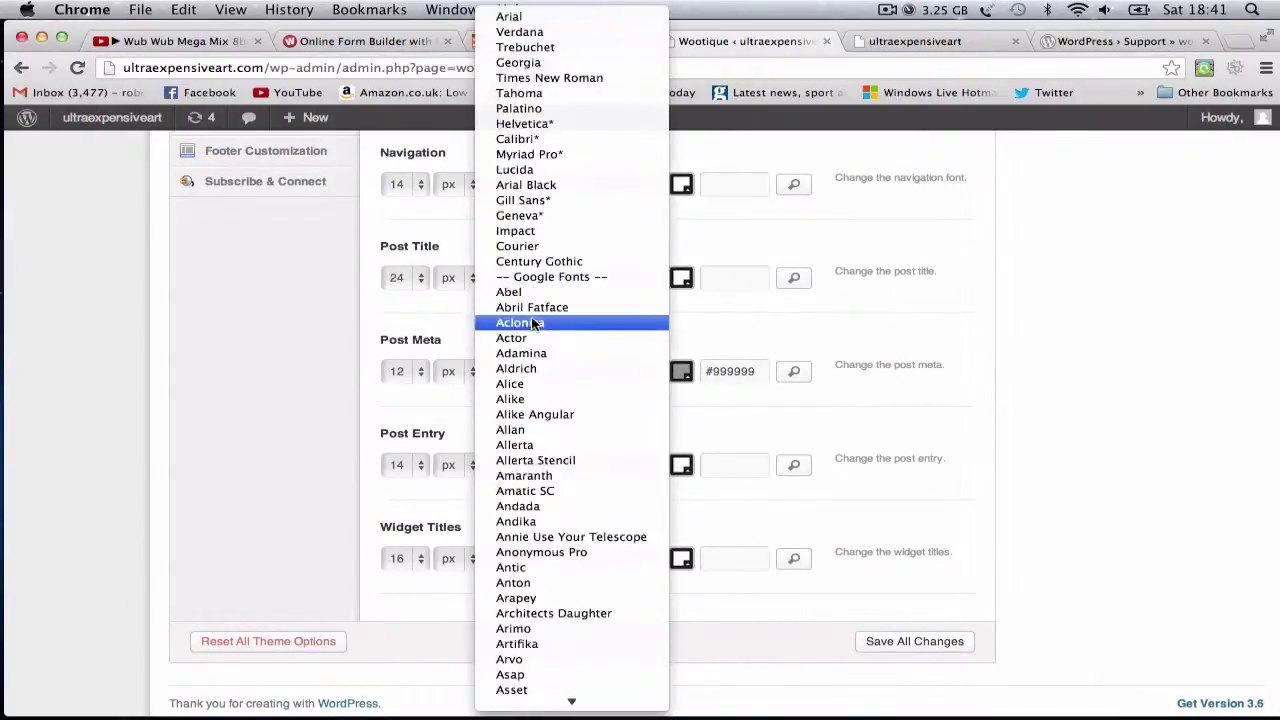
{"action": "left_click", "coordinate": [530, 155]}
{"action": "scroll", "coordinate": [680, 434], "scroll_direction": "up", "scroll_amount": 1}
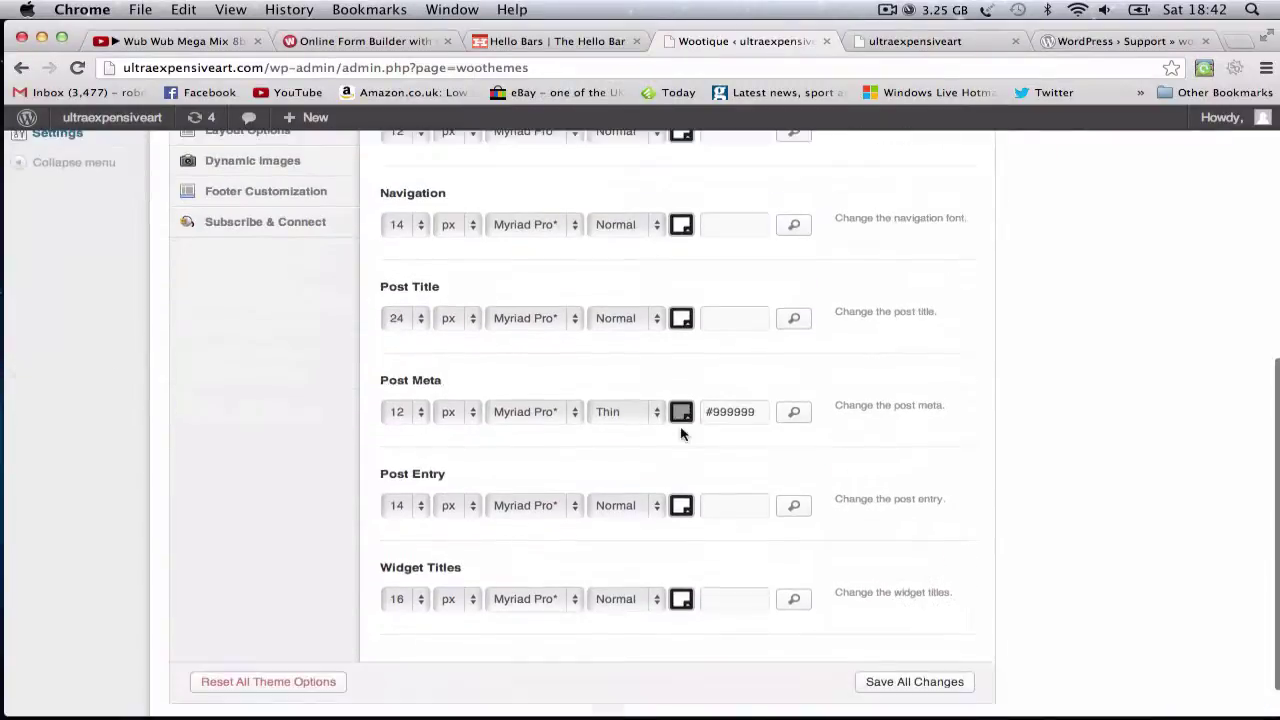
Reload the site's homepage and check its colours and fonts.
{"action": "left_click", "coordinate": [905, 41]}
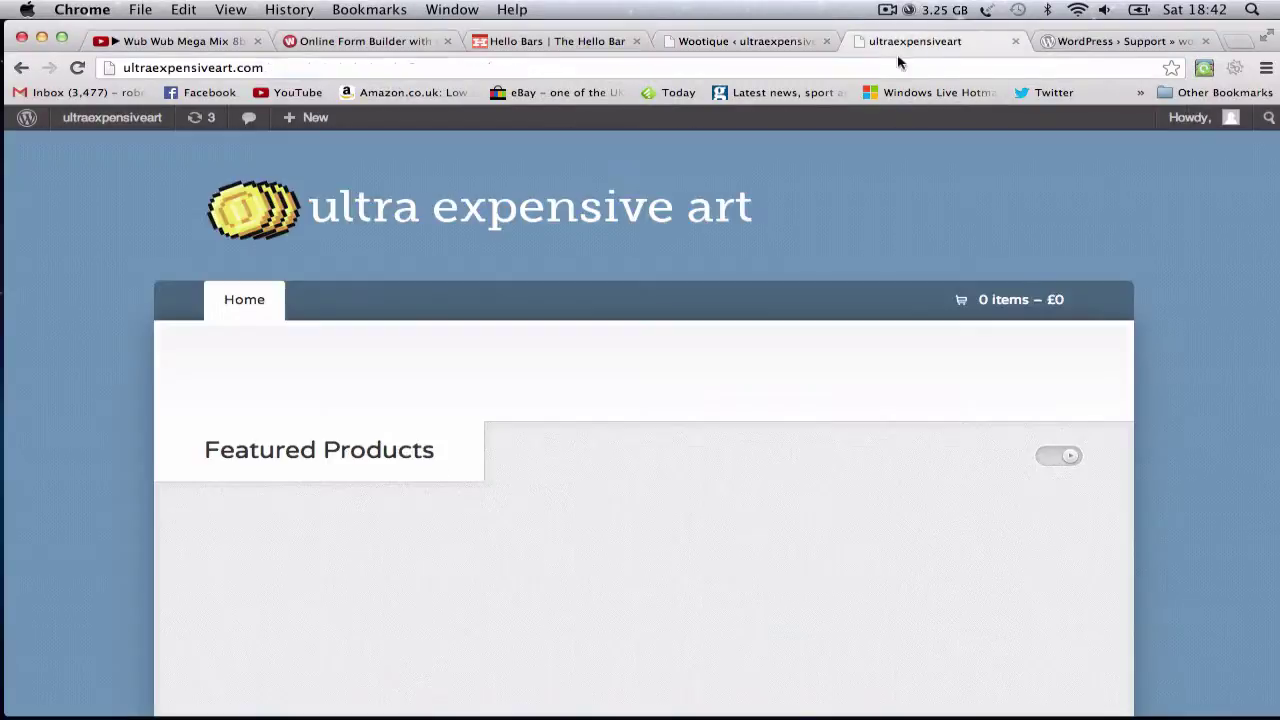
{"action": "key", "text": "super+r"}
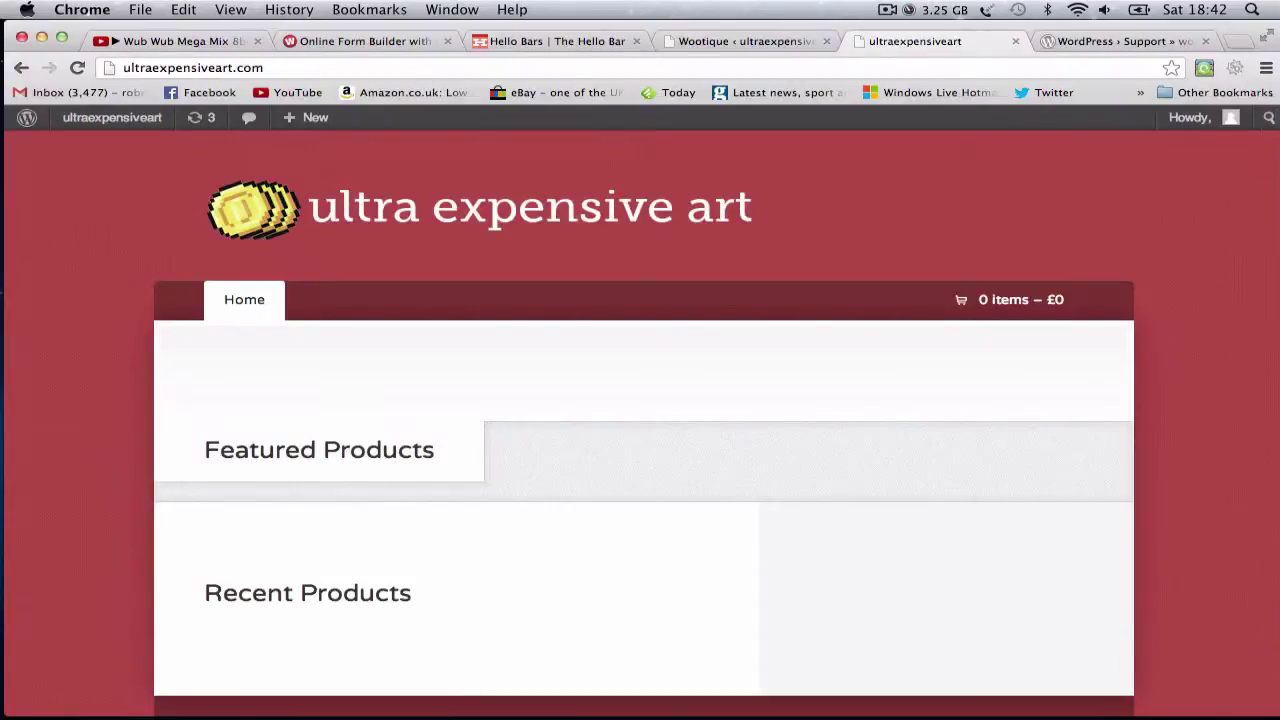
{"action": "scroll", "coordinate": [831, 154], "scroll_direction": "down", "scroll_amount": 2}
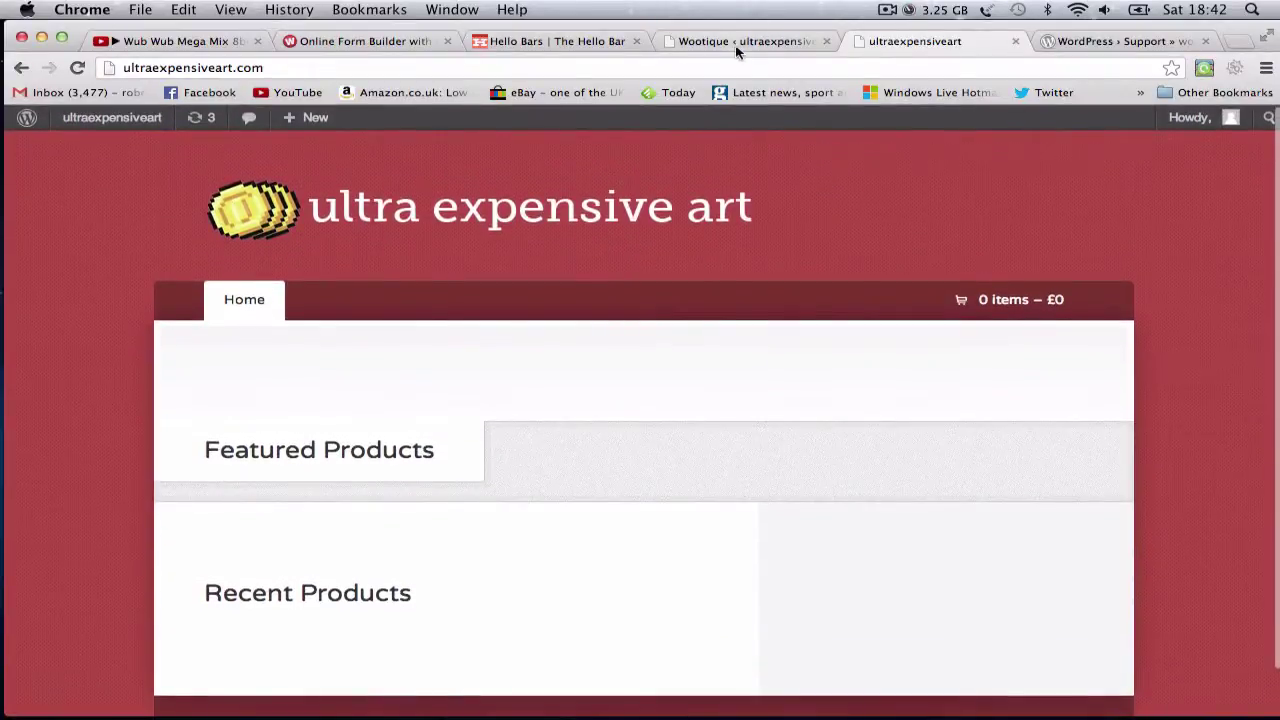
In the WordPress Permalink Settings, choose the Post name structure, save the change and look at the homepage.
{"action": "left_click", "coordinate": [734, 42]}
{"action": "key", "text": "super+r"}
{"action": "left_click", "coordinate": [78, 381]}
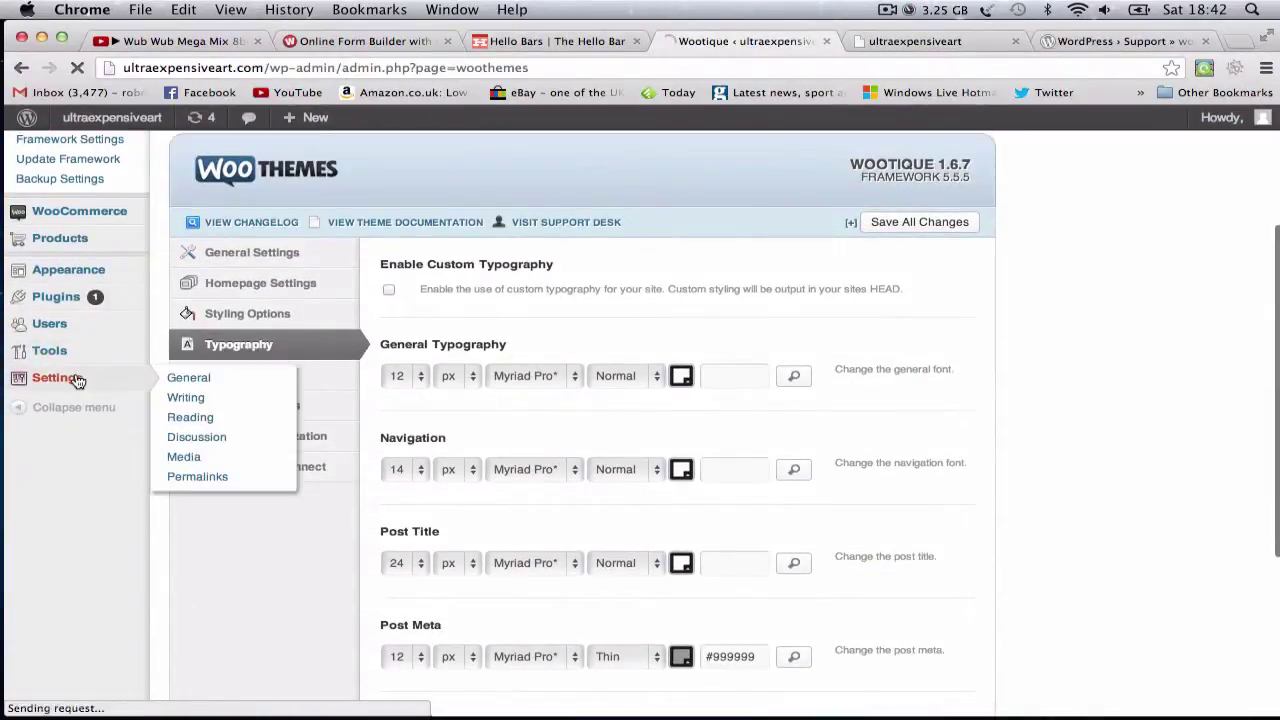
{"action": "scroll", "coordinate": [160, 380], "scroll_direction": "down", "scroll_amount": 4}
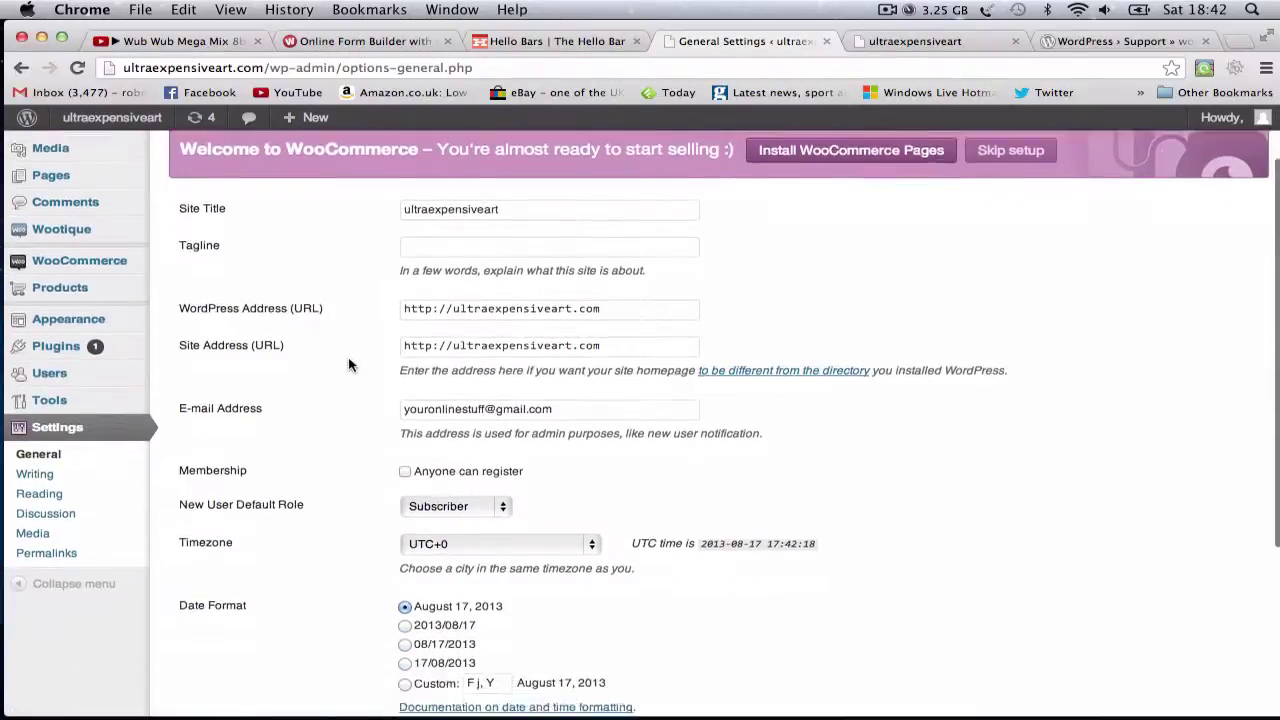
{"action": "left_click", "coordinate": [35, 376]}
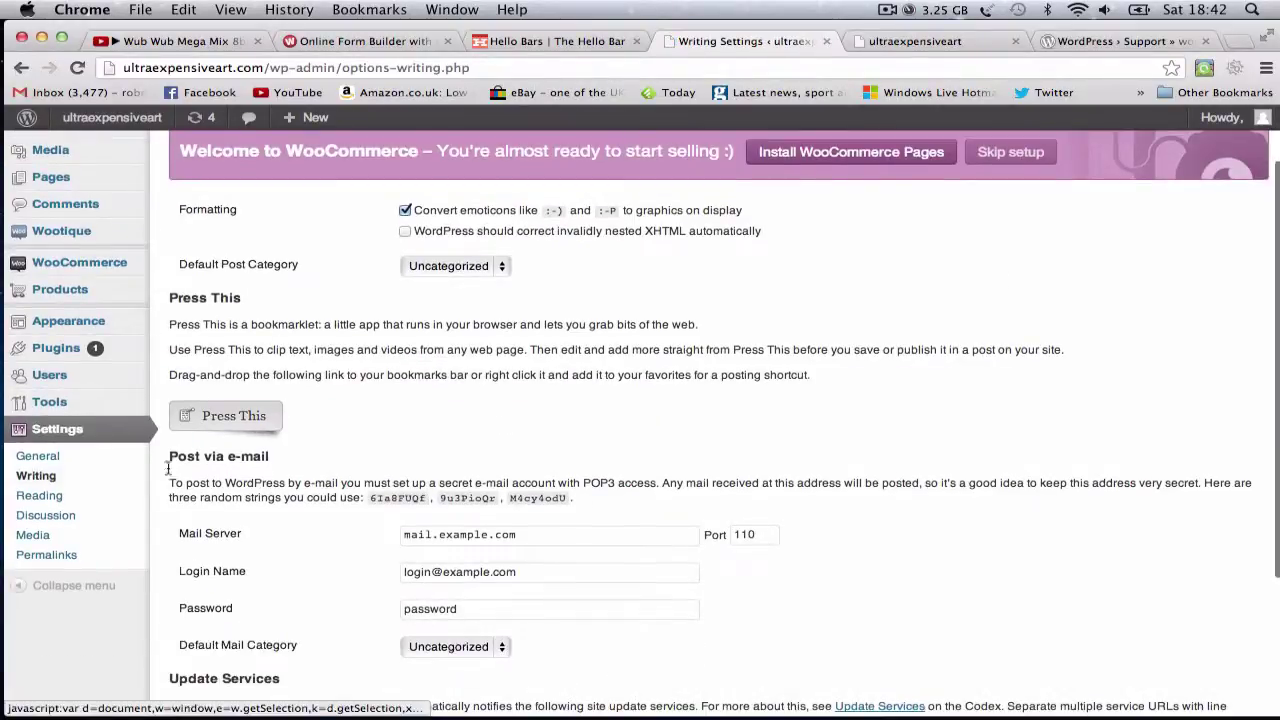
{"action": "left_click", "coordinate": [60, 501]}
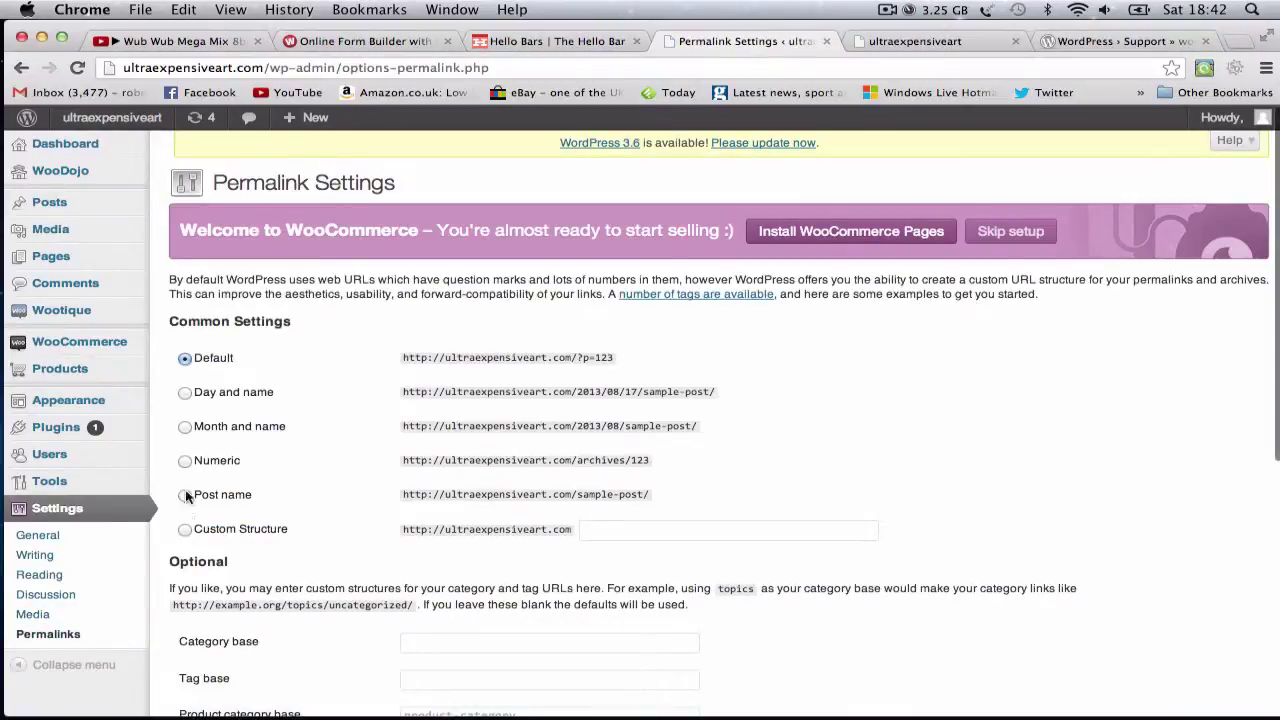
{"action": "scroll", "coordinate": [225, 490], "scroll_direction": "down", "scroll_amount": 10}
{"action": "left_click", "coordinate": [245, 622]}
{"action": "left_click", "coordinate": [912, 40]}
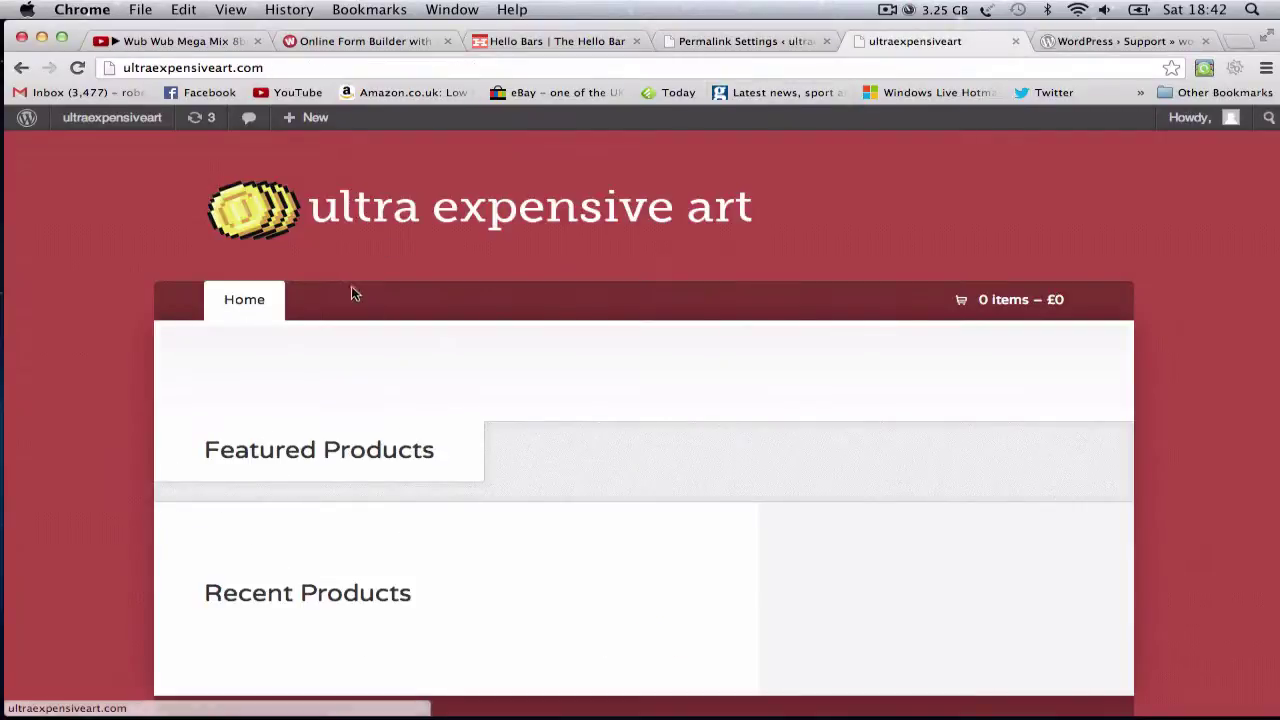
Create a new navigation menu named "menu" under the site's appearance settings.
{"action": "left_click", "coordinate": [785, 40]}
{"action": "mouse_move", "coordinate": [83, 400]}
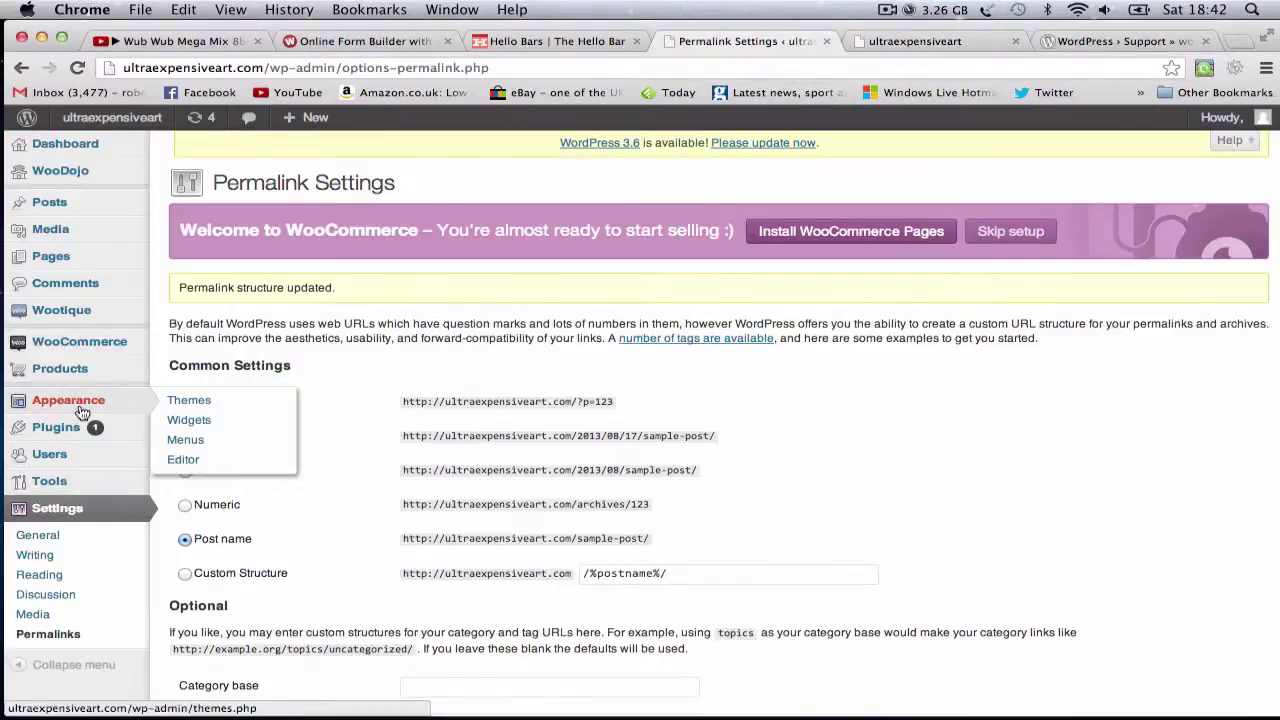
{"action": "left_click", "coordinate": [185, 445]}
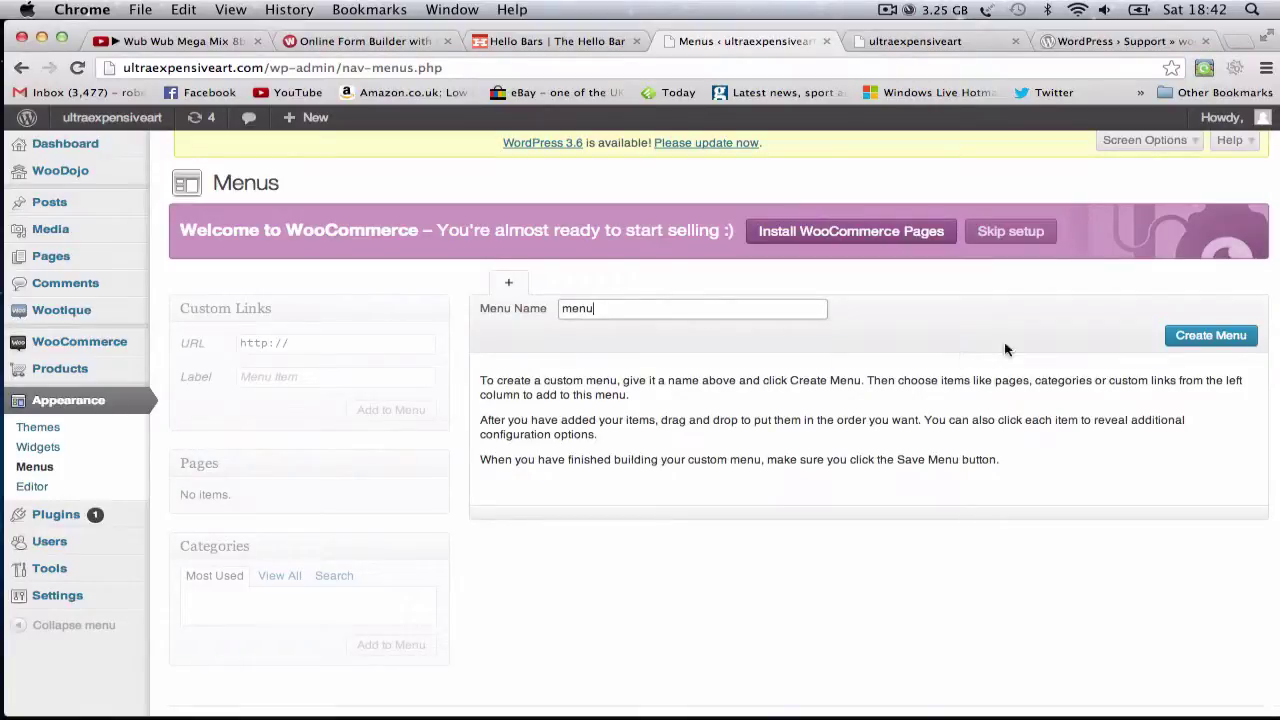
{"action": "left_click", "coordinate": [1185, 343]}
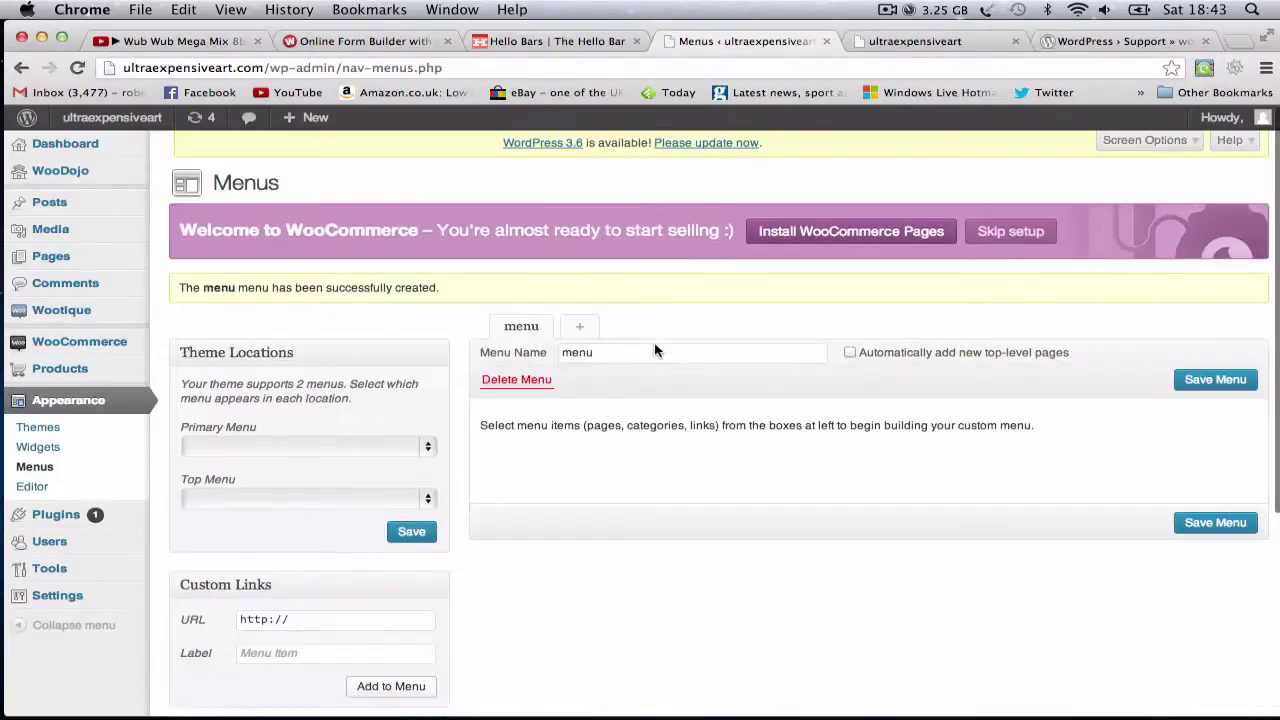
Assign the menu named "menu" to the Primary Menu theme location and look through the available menu items.
{"action": "left_click", "coordinate": [431, 446]}
{"action": "left_click", "coordinate": [384, 457]}
{"action": "scroll", "coordinate": [522, 450], "scroll_direction": "down", "scroll_amount": 2}
{"action": "scroll", "coordinate": [514, 434], "scroll_direction": "down", "scroll_amount": 4}
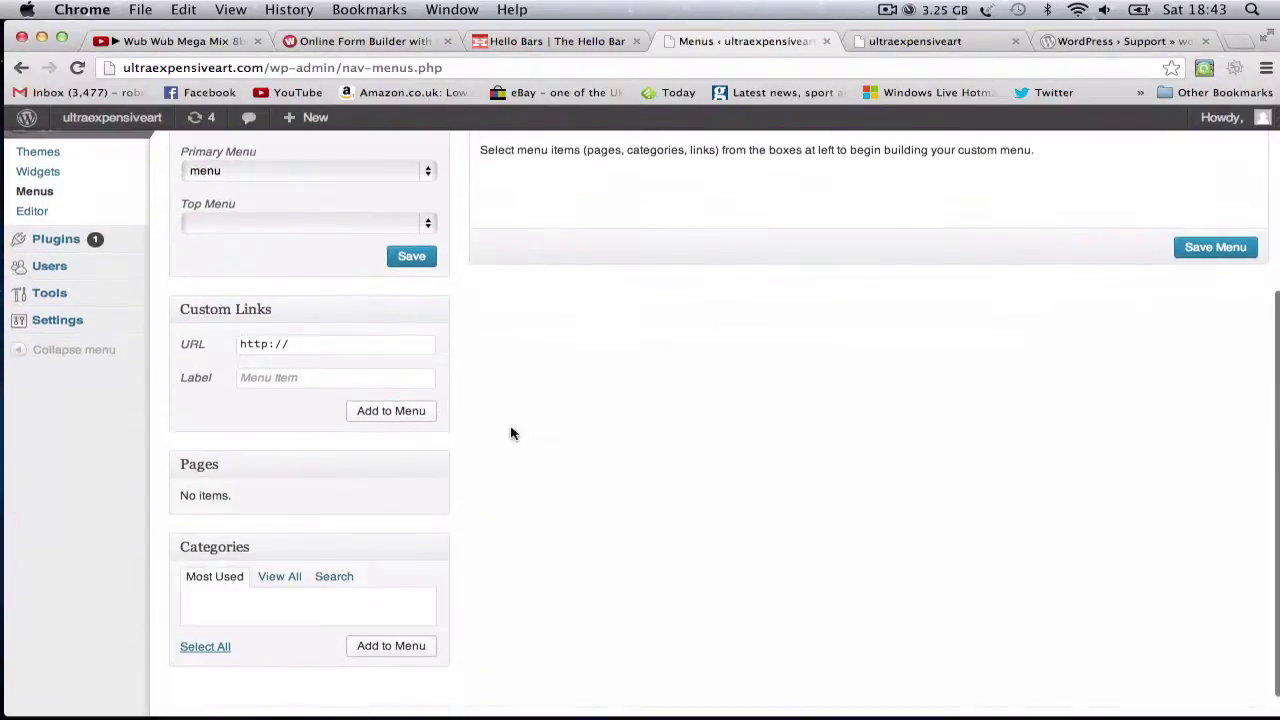
{"action": "scroll", "coordinate": [511, 433], "scroll_direction": "up", "scroll_amount": 3}
Look at the homepage's navigation, return to the WordPress admin and install the default WooCommerce pages.
{"action": "left_click", "coordinate": [962, 42]}
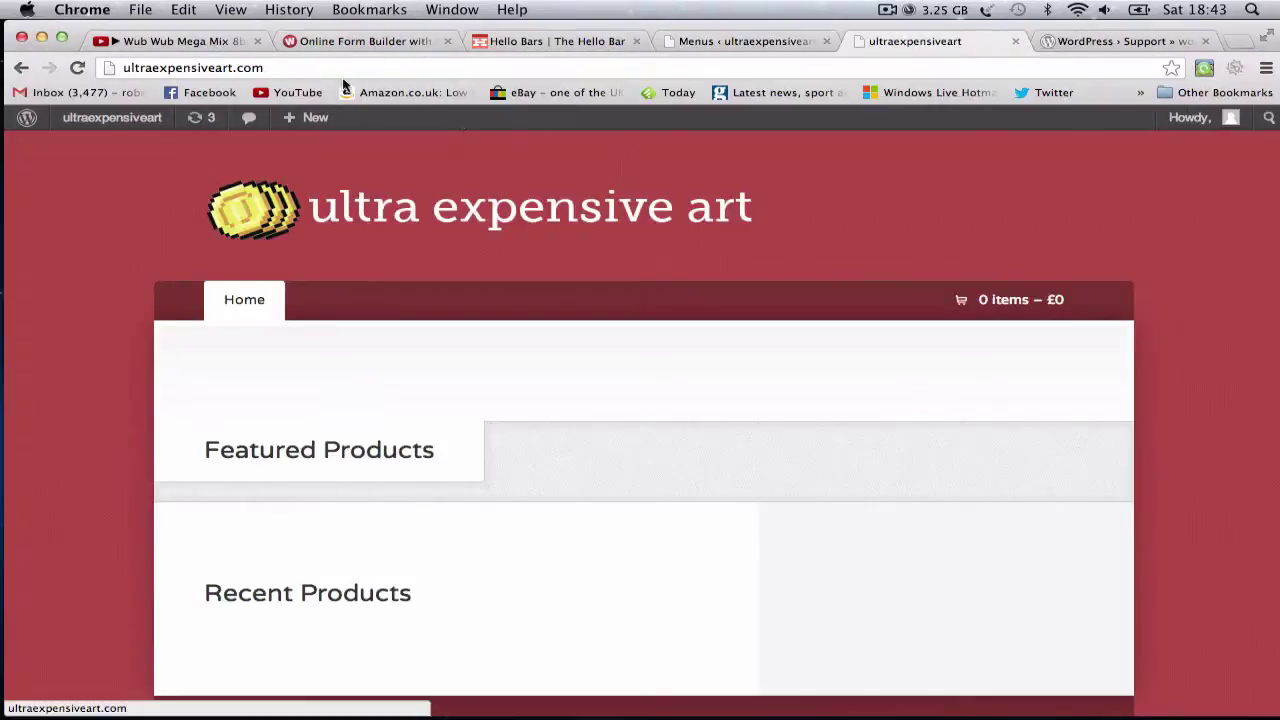
{"action": "left_click", "coordinate": [125, 64]}
{"action": "left_click", "coordinate": [745, 41]}
{"action": "mouse_move", "coordinate": [51, 257]}
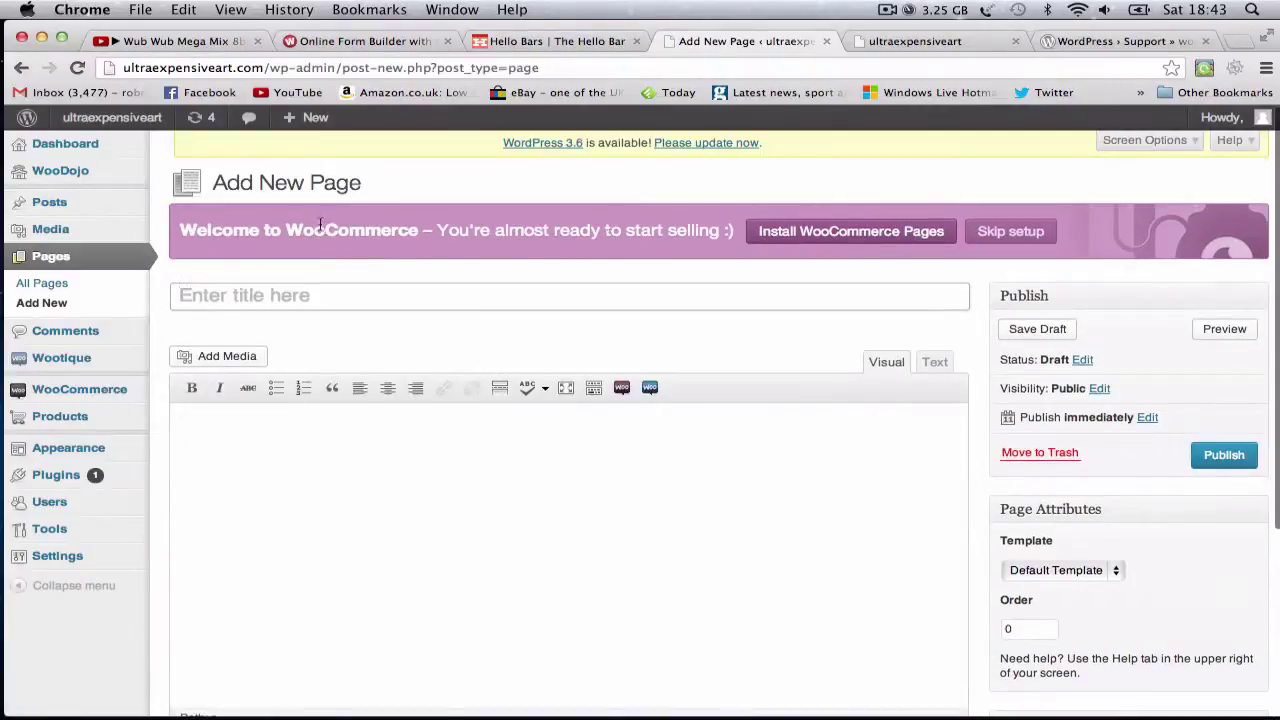
{"action": "left_click", "coordinate": [872, 235]}
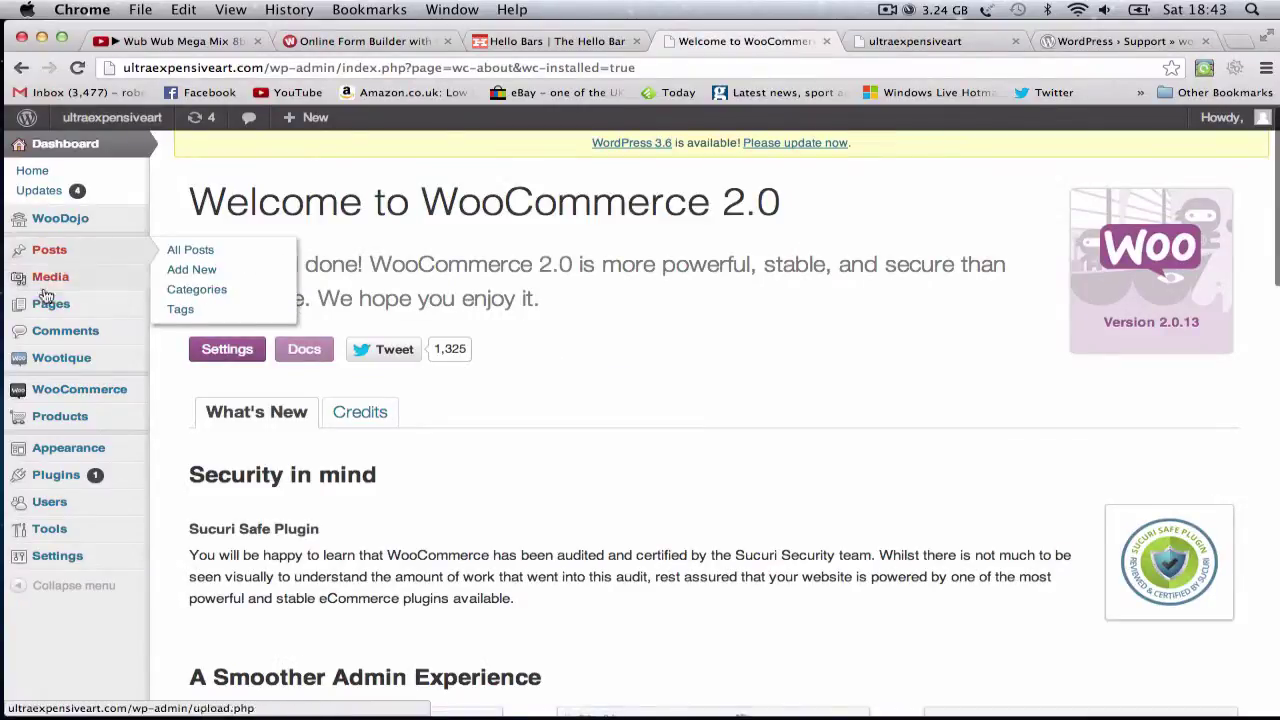
Review the site's list of pages to see which WooCommerce pages were installed.
{"action": "left_click", "coordinate": [45, 311]}
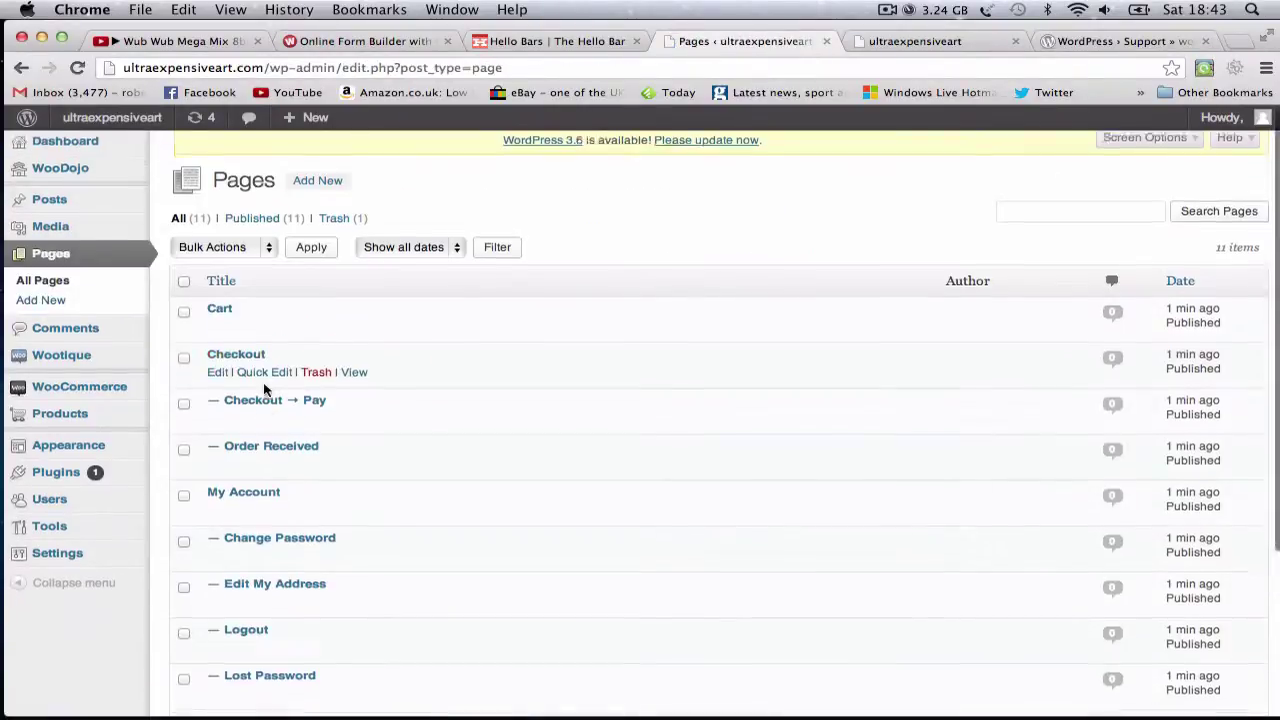
{"action": "scroll", "coordinate": [260, 450], "scroll_direction": "down", "scroll_amount": 3}
{"action": "scroll", "coordinate": [256, 600], "scroll_direction": "up", "scroll_amount": 3}
{"action": "scroll", "coordinate": [260, 570], "scroll_direction": "down", "scroll_amount": 3}
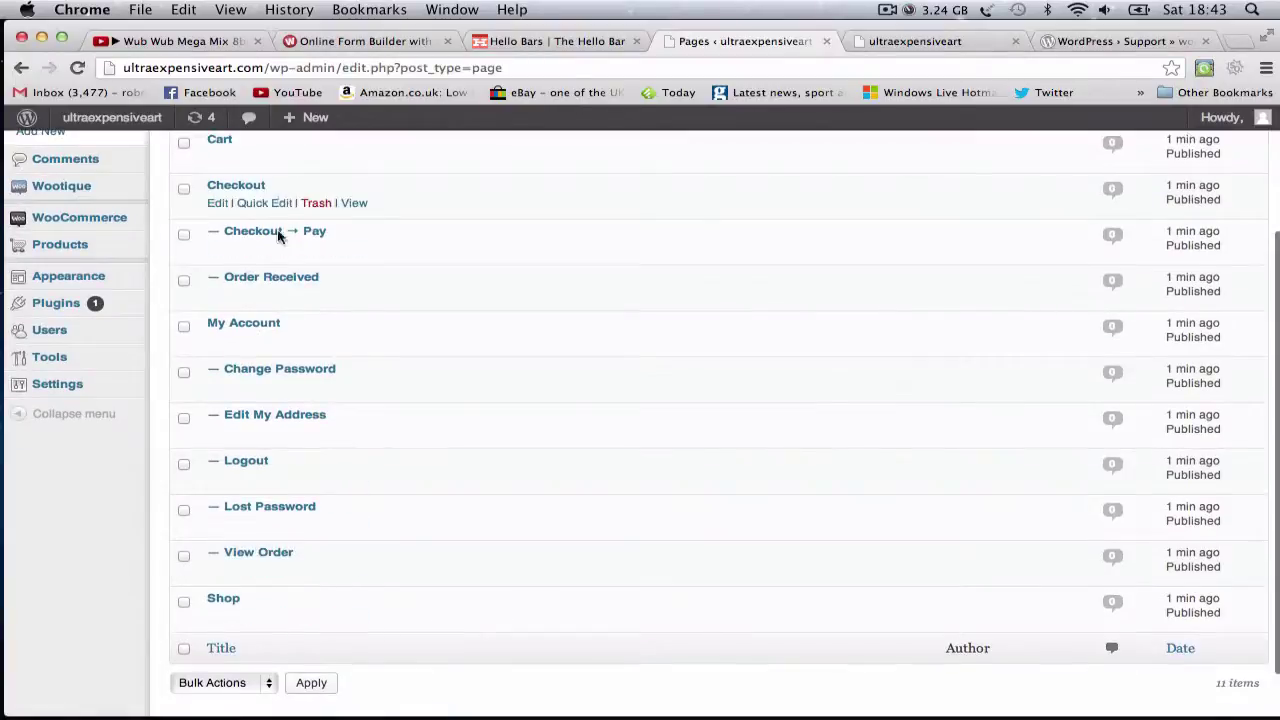
{"action": "scroll", "coordinate": [272, 277], "scroll_direction": "up", "scroll_amount": 3}
Create and publish two empty pages titled About and Contact, confirming "about" as the About page's permalink.
{"action": "left_click", "coordinate": [315, 184]}
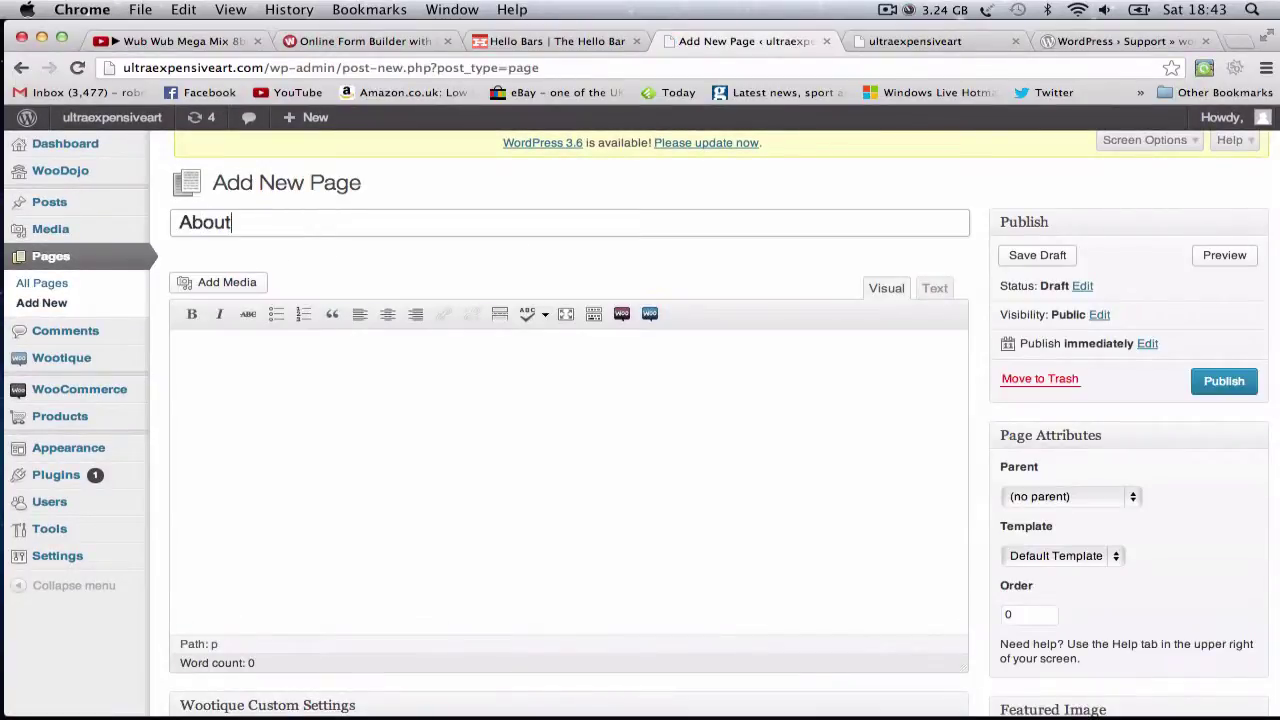
{"action": "type", "text": "About"}
{"action": "left_click", "coordinate": [871, 462]}
{"action": "scroll", "coordinate": [1060, 340], "scroll_direction": "down", "scroll_amount": 5}
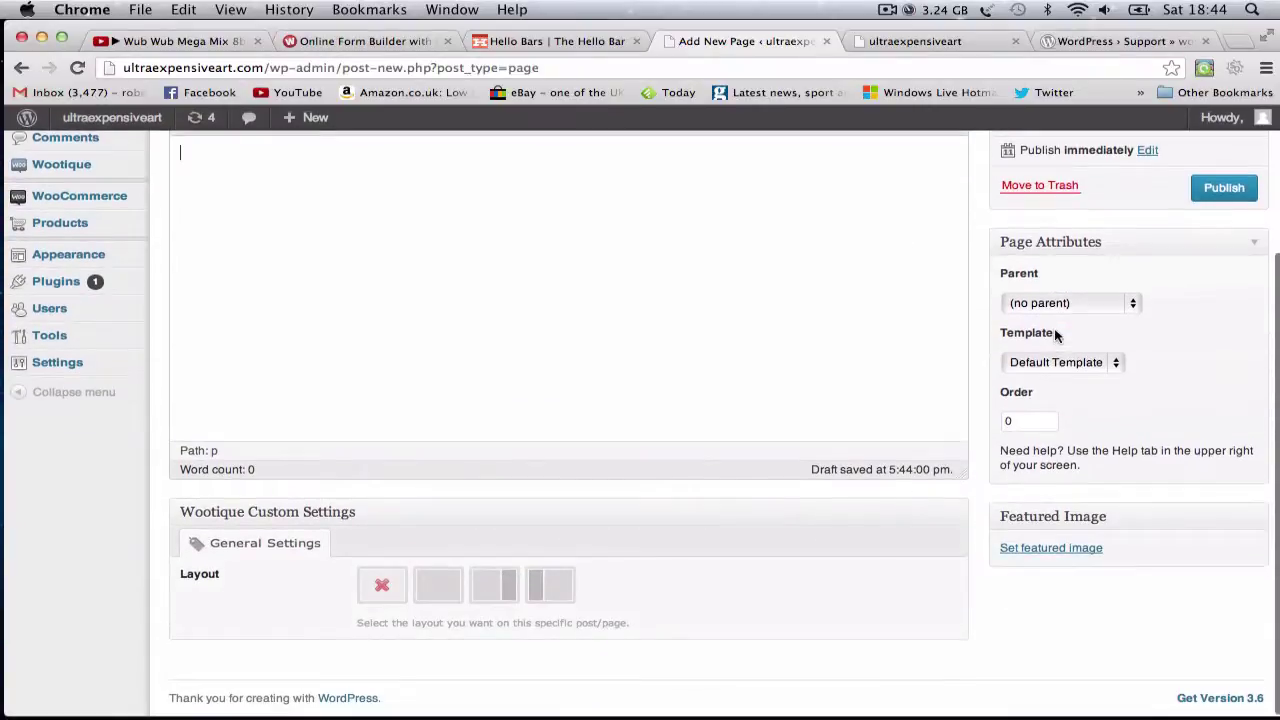
{"action": "scroll", "coordinate": [1183, 380], "scroll_direction": "up", "scroll_amount": 5}
{"action": "scroll", "coordinate": [730, 430], "scroll_direction": "down", "scroll_amount": 1}
{"action": "scroll", "coordinate": [600, 340], "scroll_direction": "up", "scroll_amount": 1}
{"action": "left_click", "coordinate": [400, 251]}
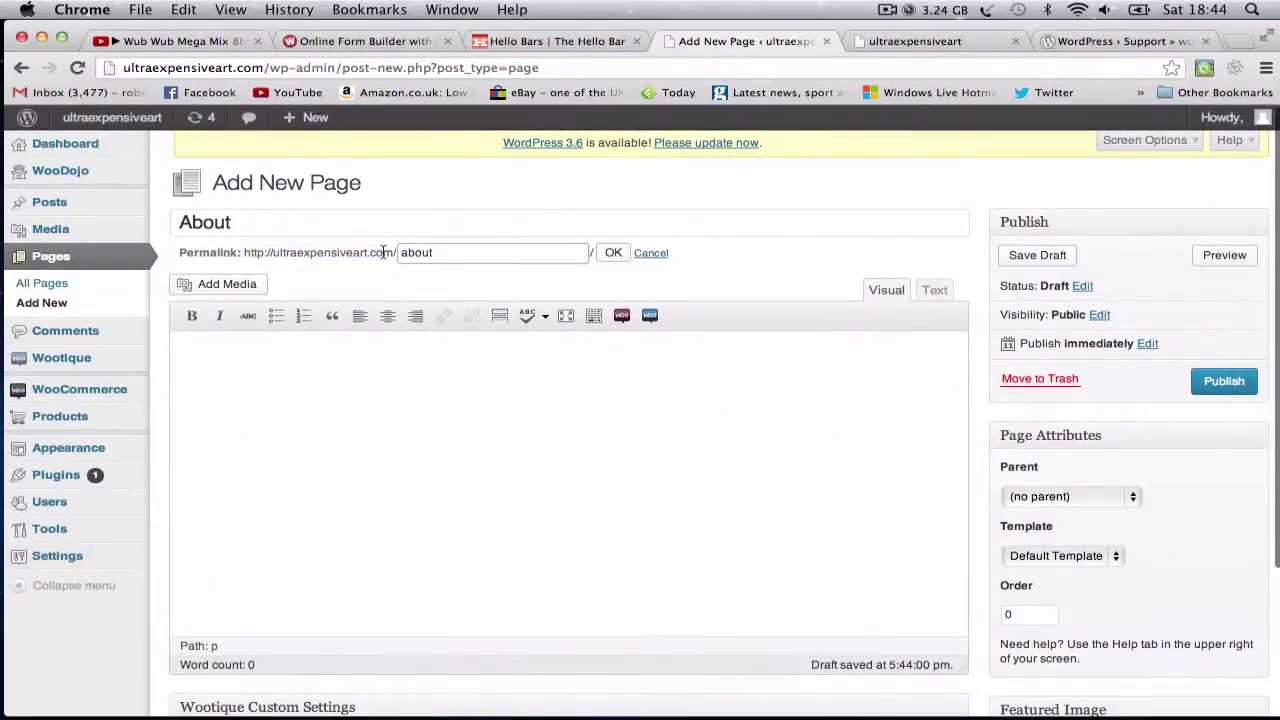
{"action": "left_click", "coordinate": [609, 255]}
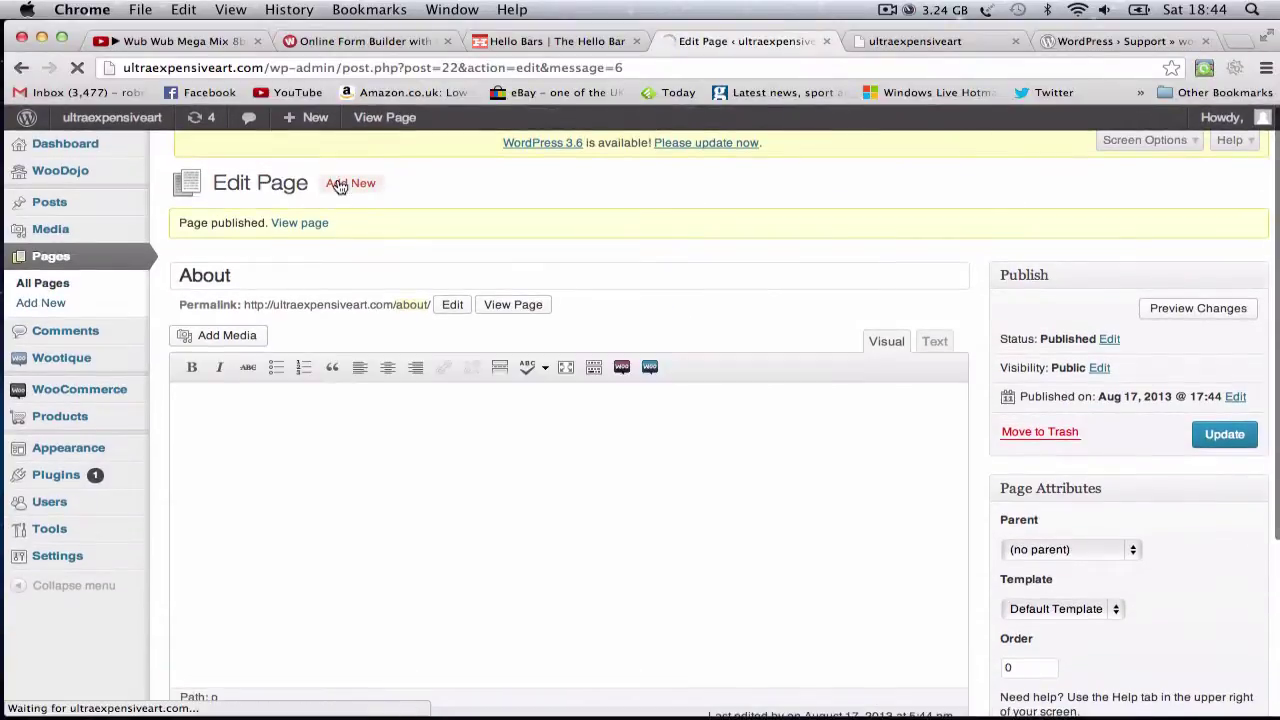
{"action": "type", "text": "Contact"}
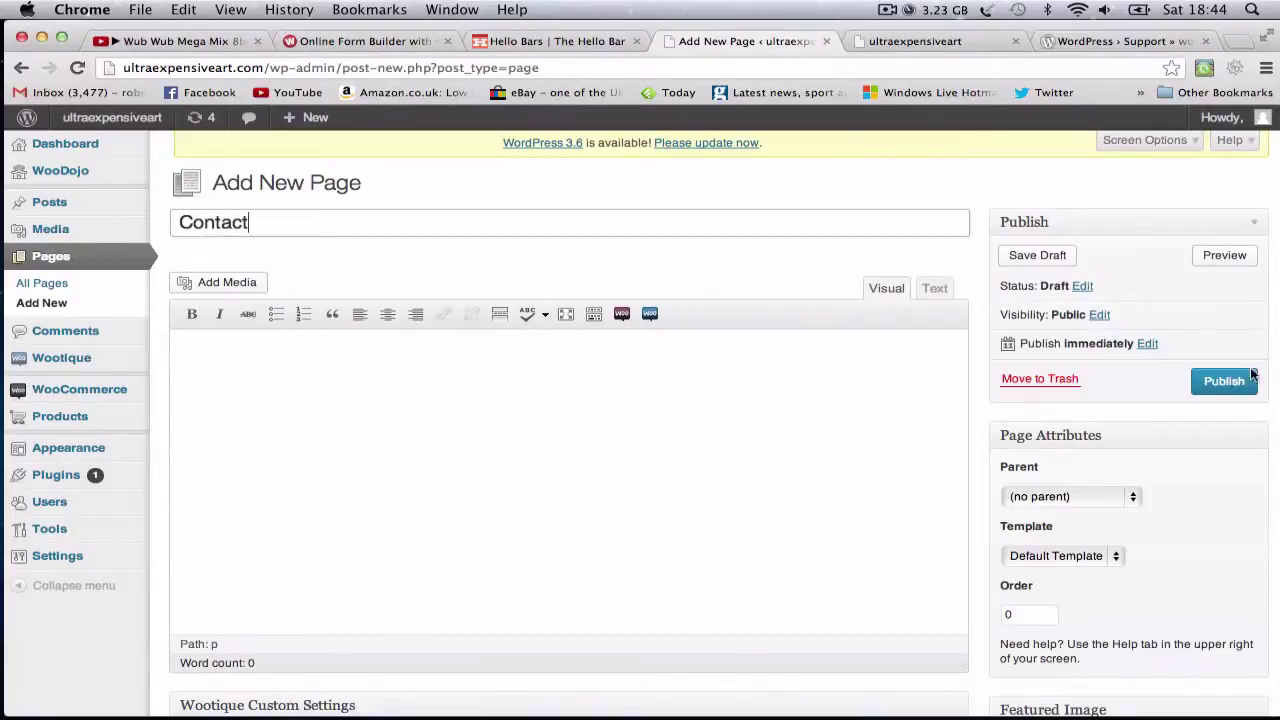
{"action": "left_click", "coordinate": [1219, 385]}
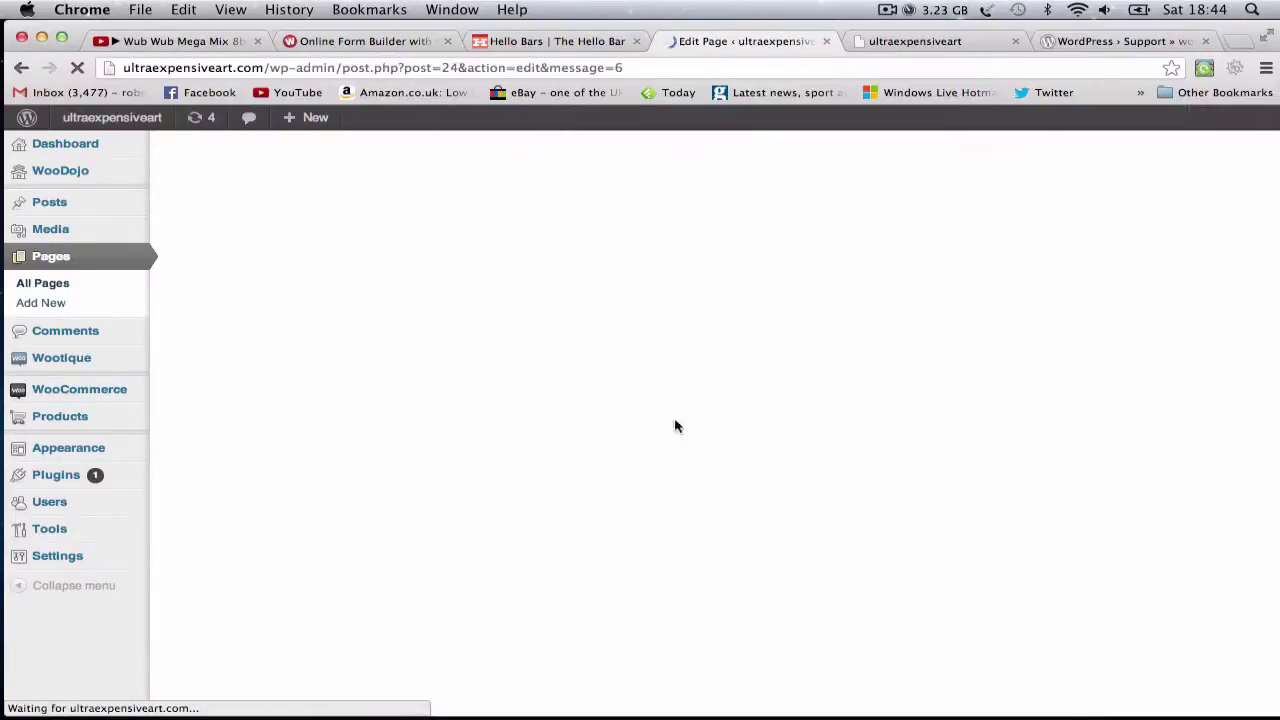
Add the Contact, About, My Account and Shop pages to the menu named "menu".
{"action": "mouse_move", "coordinate": [157, 470]}
{"action": "left_click", "coordinate": [204, 491]}
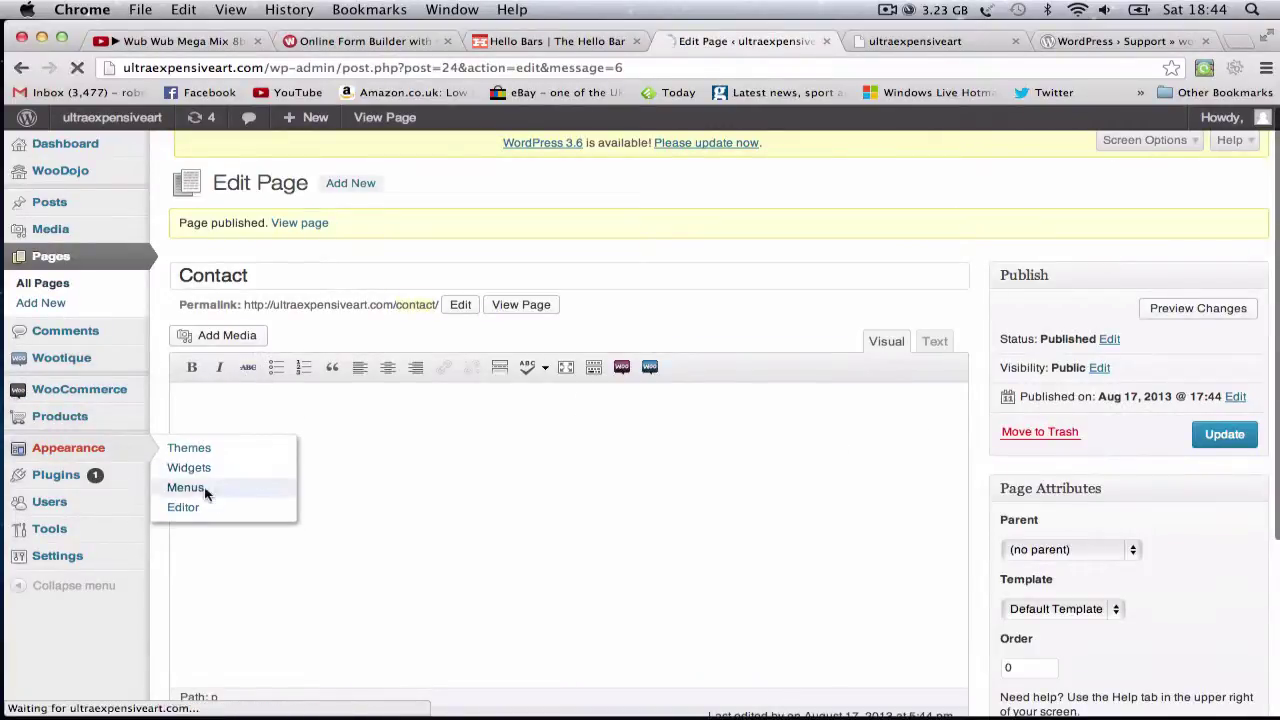
{"action": "scroll", "coordinate": [230, 470], "scroll_direction": "down", "scroll_amount": 3}
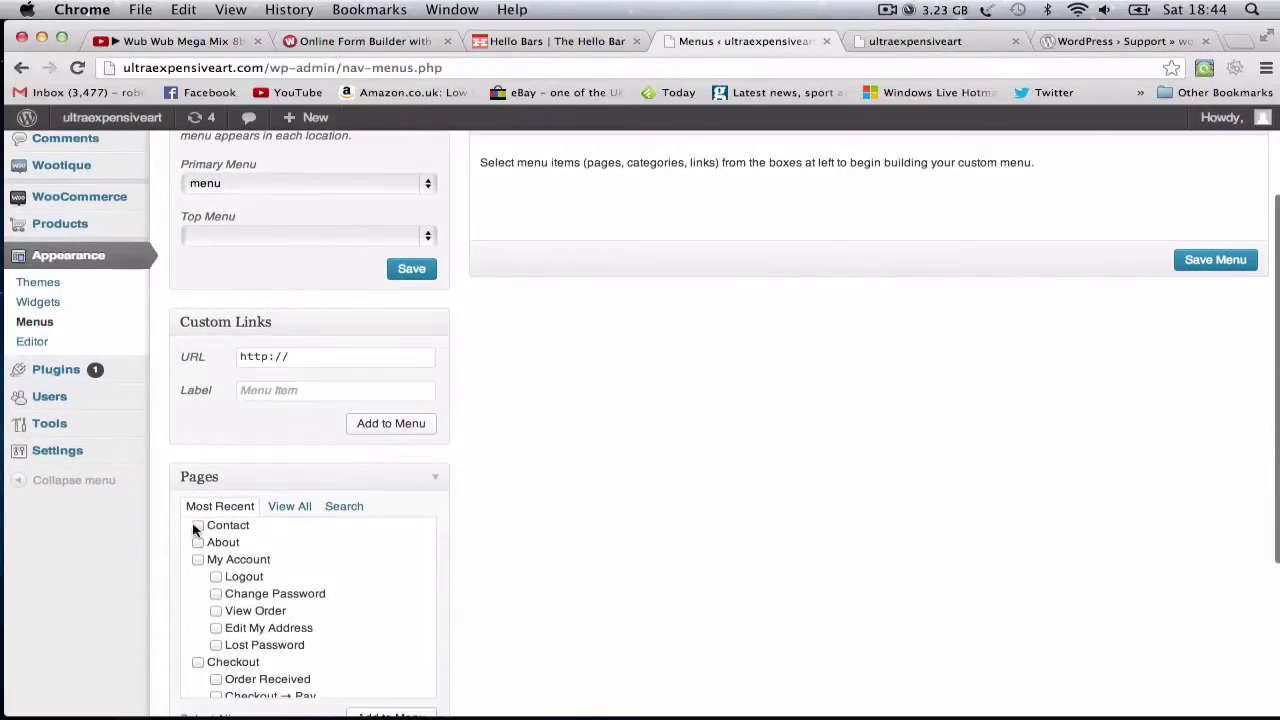
{"action": "scroll", "coordinate": [228, 545], "scroll_direction": "up", "scroll_amount": 1}
{"action": "scroll", "coordinate": [260, 495], "scroll_direction": "down", "scroll_amount": 8}
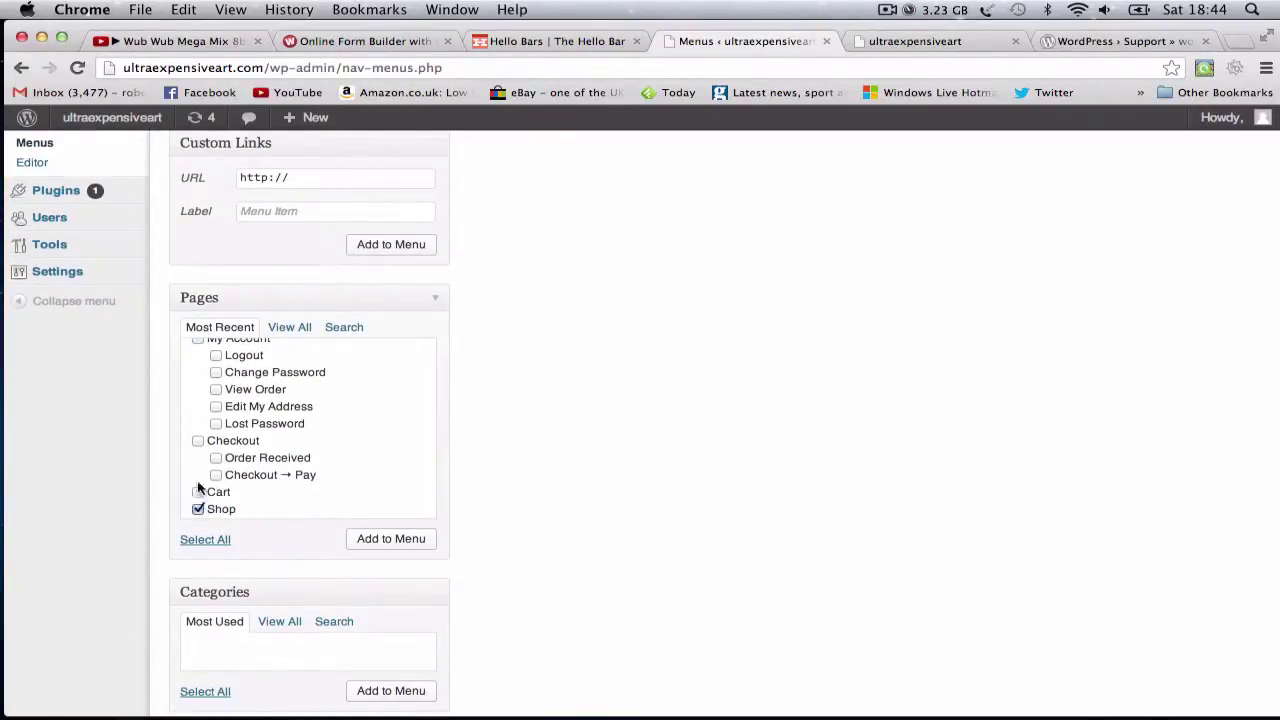
{"action": "scroll", "coordinate": [203, 437], "scroll_direction": "up", "scroll_amount": 1}
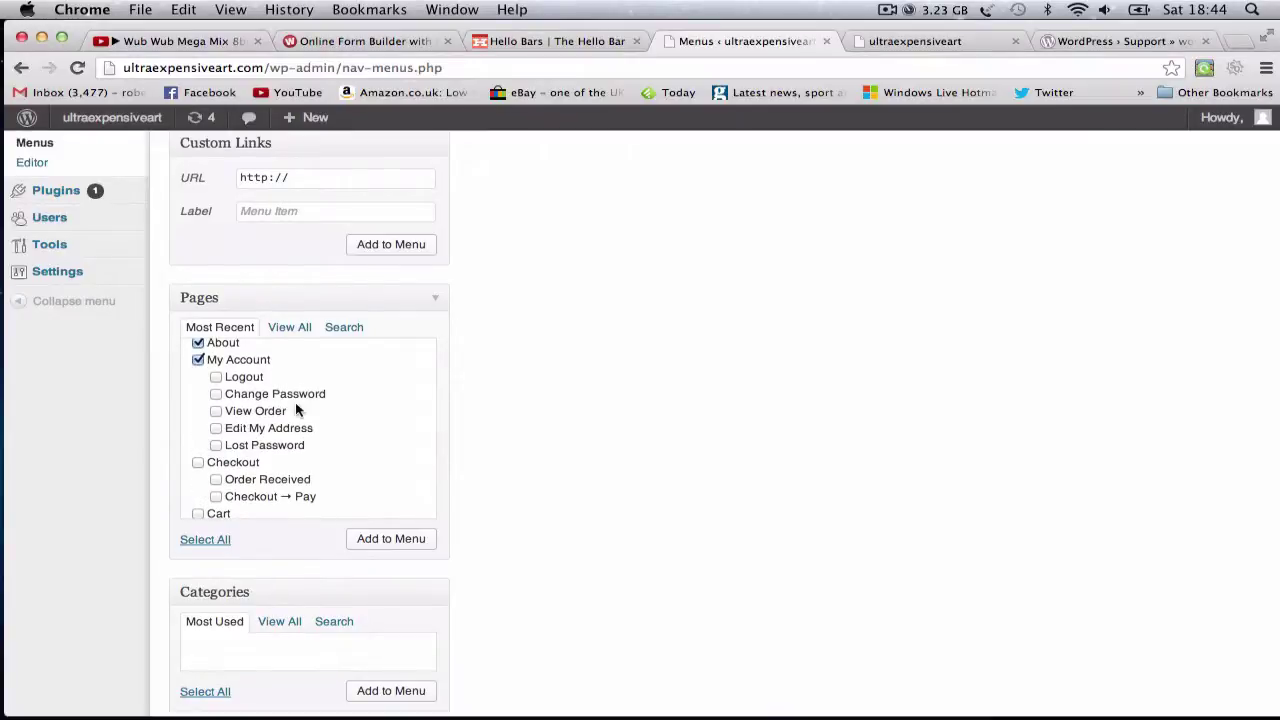
{"action": "scroll", "coordinate": [297, 410], "scroll_direction": "down", "scroll_amount": 1}
{"action": "scroll", "coordinate": [232, 453], "scroll_direction": "up", "scroll_amount": 2}
{"action": "scroll", "coordinate": [234, 455], "scroll_direction": "down", "scroll_amount": 3}
{"action": "left_click", "coordinate": [368, 521]}
{"action": "scroll", "coordinate": [467, 485], "scroll_direction": "up", "scroll_amount": 5}
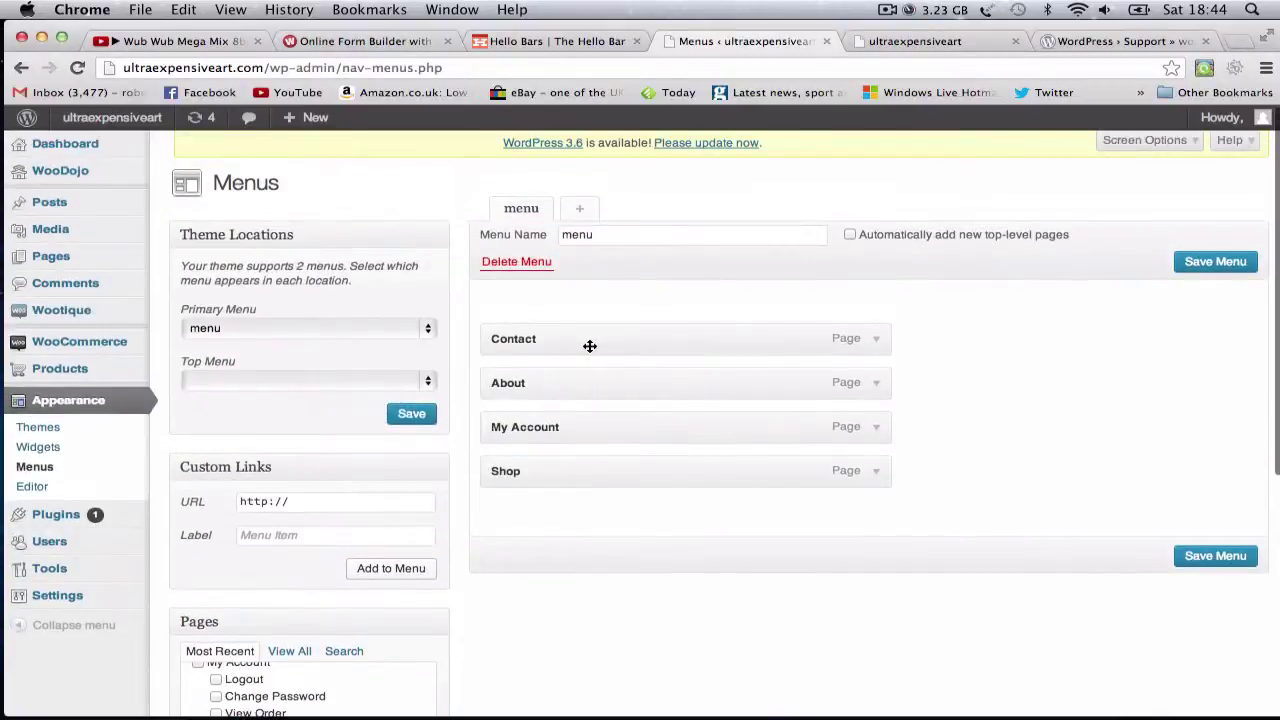
Move Contact to the end of the menu after Shop, save the menu and reload the homepage to check it.
{"action": "left_click_drag", "start_coordinate": [547, 372], "coordinate": [512, 500]}
{"action": "left_click", "coordinate": [1210, 557]}
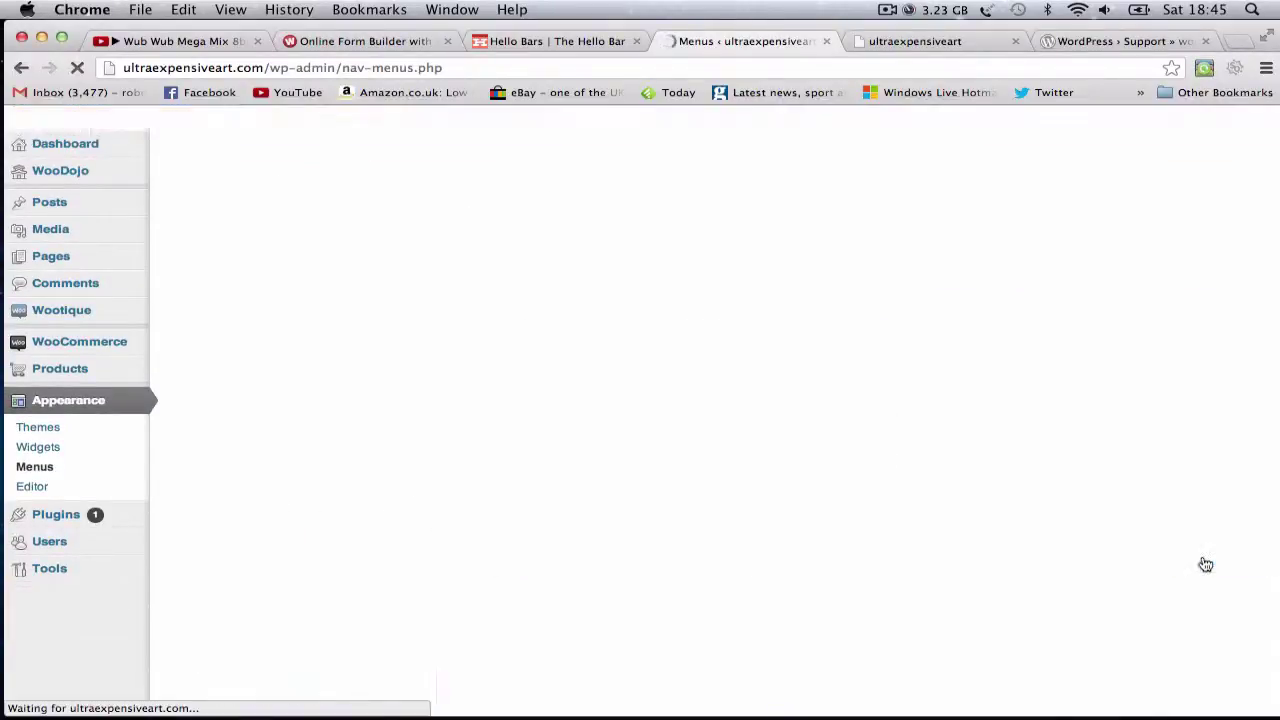
{"action": "left_click", "coordinate": [920, 41]}
{"action": "key", "text": "super+r"}
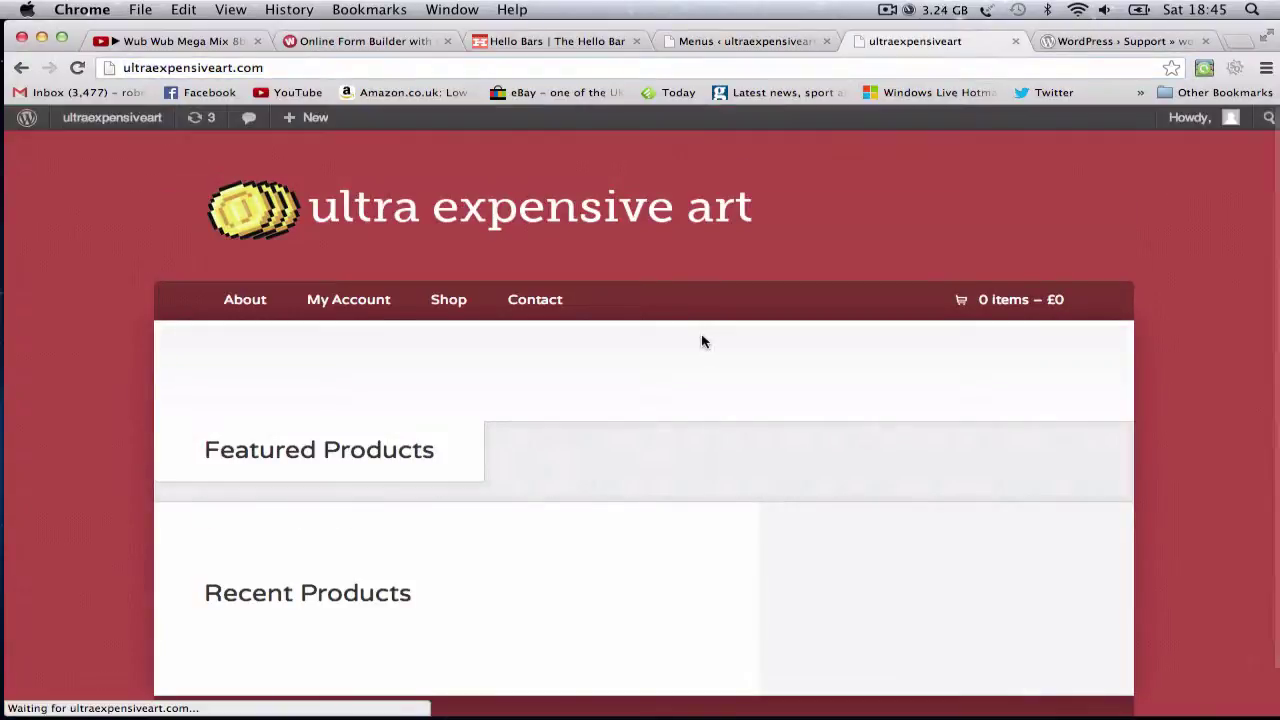
{"action": "left_click", "coordinate": [760, 41]}
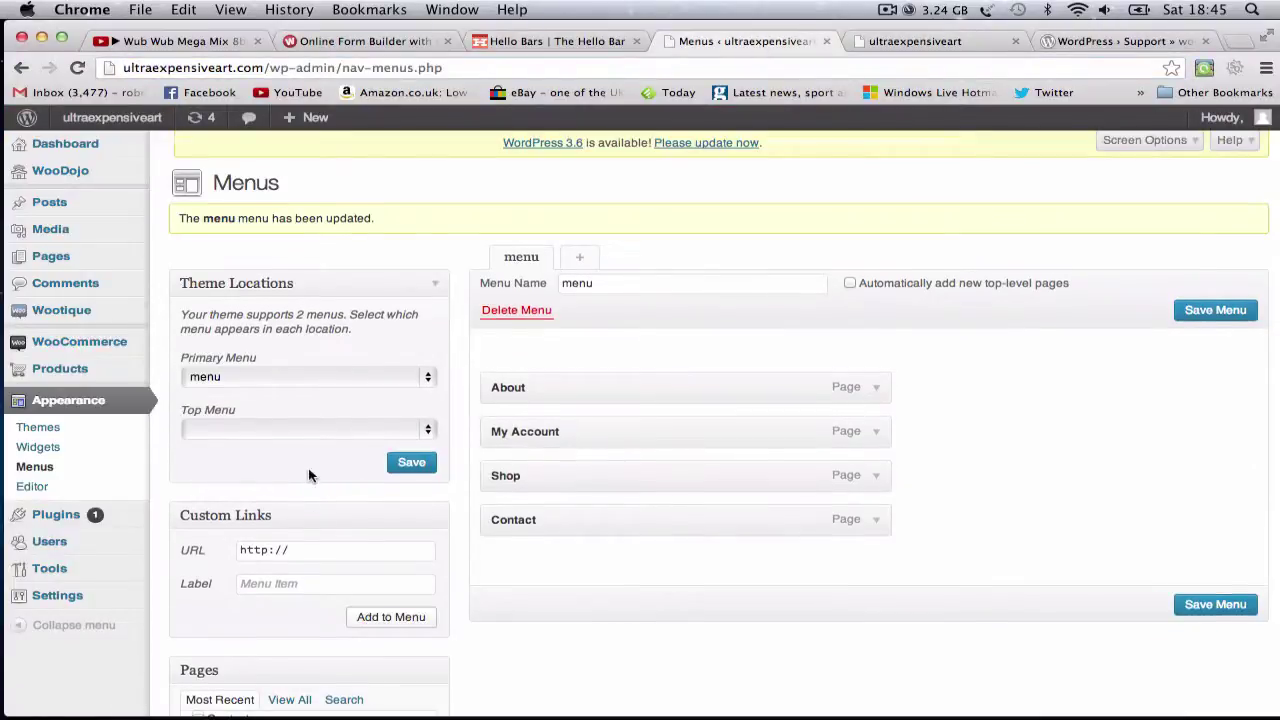
{"action": "scroll", "coordinate": [309, 476], "scroll_direction": "down", "scroll_amount": 1}
{"action": "scroll", "coordinate": [309, 476], "scroll_direction": "down", "scroll_amount": 3}
{"action": "left_click", "coordinate": [938, 35]}
{"action": "left_click", "coordinate": [135, 67]}
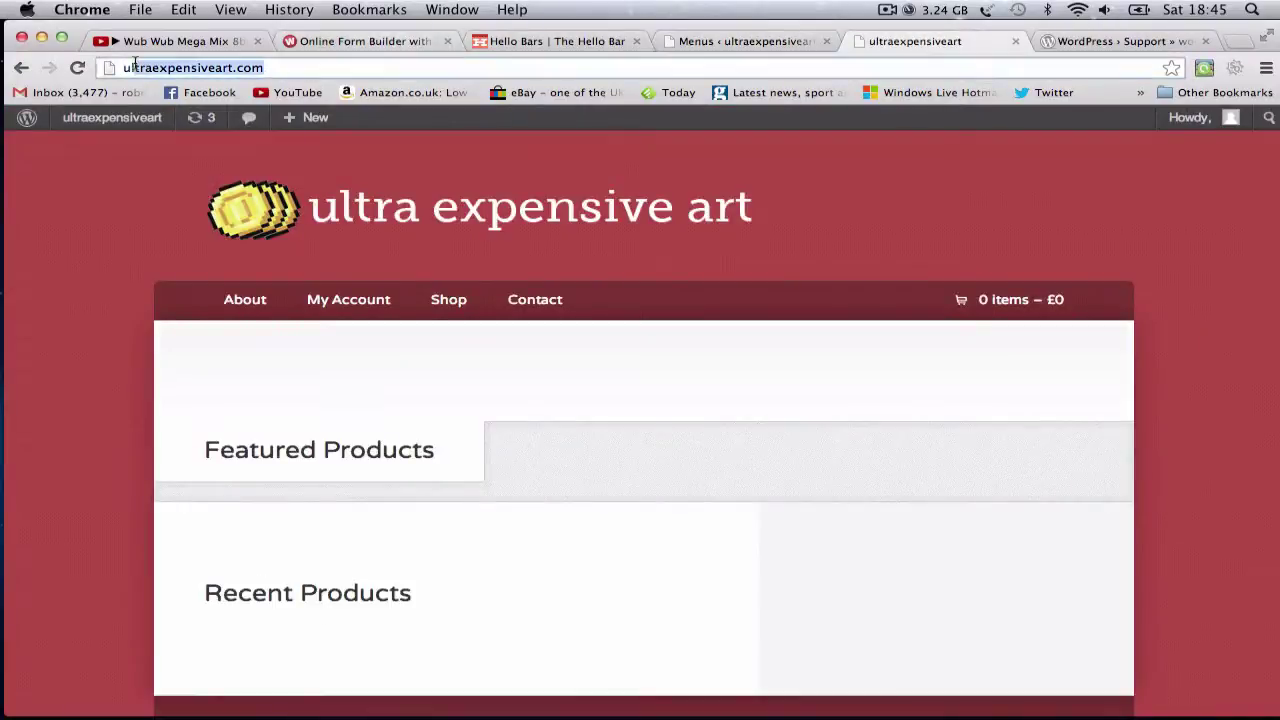
{"action": "key", "text": "ctrl+shift+Tab"}
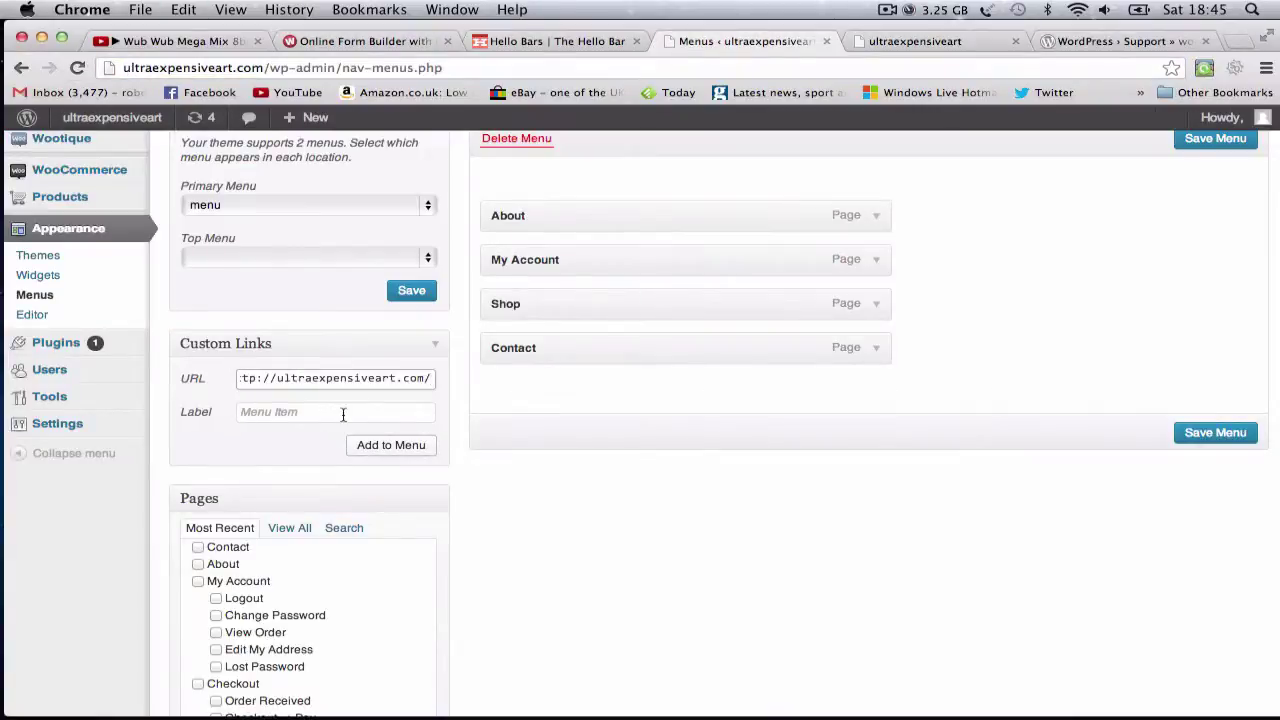
{"action": "left_click", "coordinate": [337, 413]}
{"action": "type", "text": "Ho"}
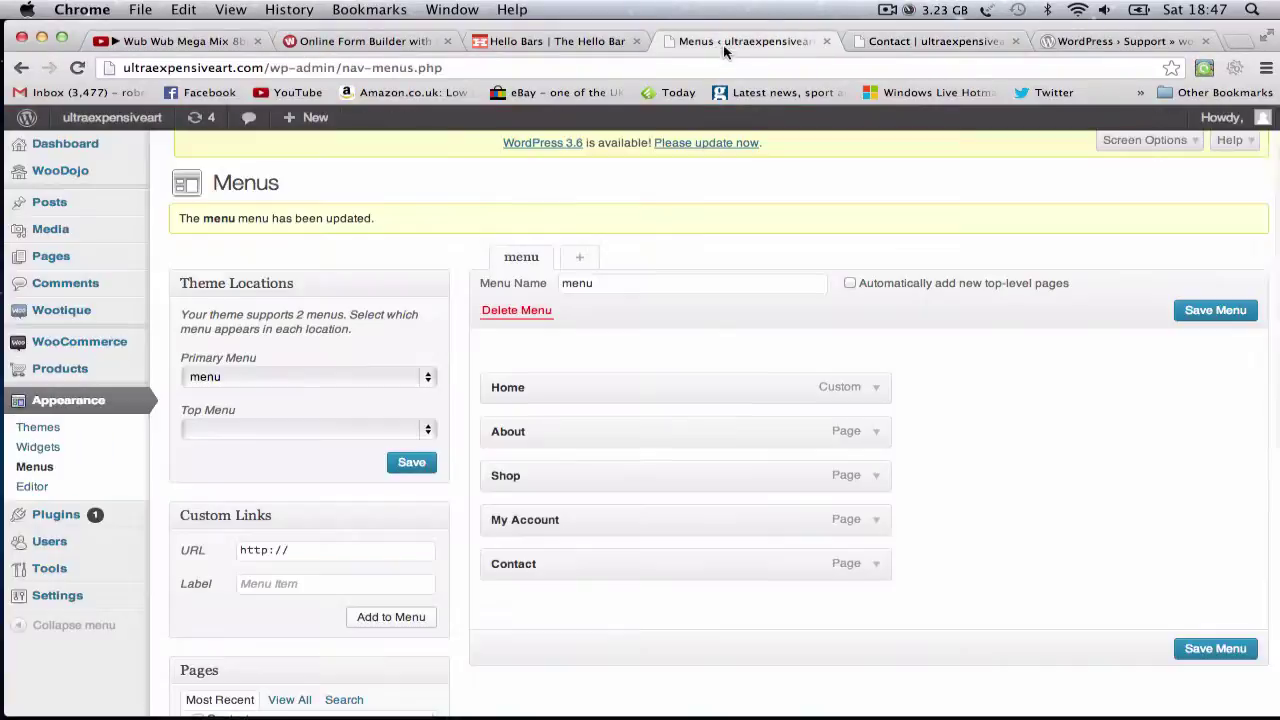
Open the Contact page for editing from the site's list of pages.
{"action": "left_click", "coordinate": [66, 267]}
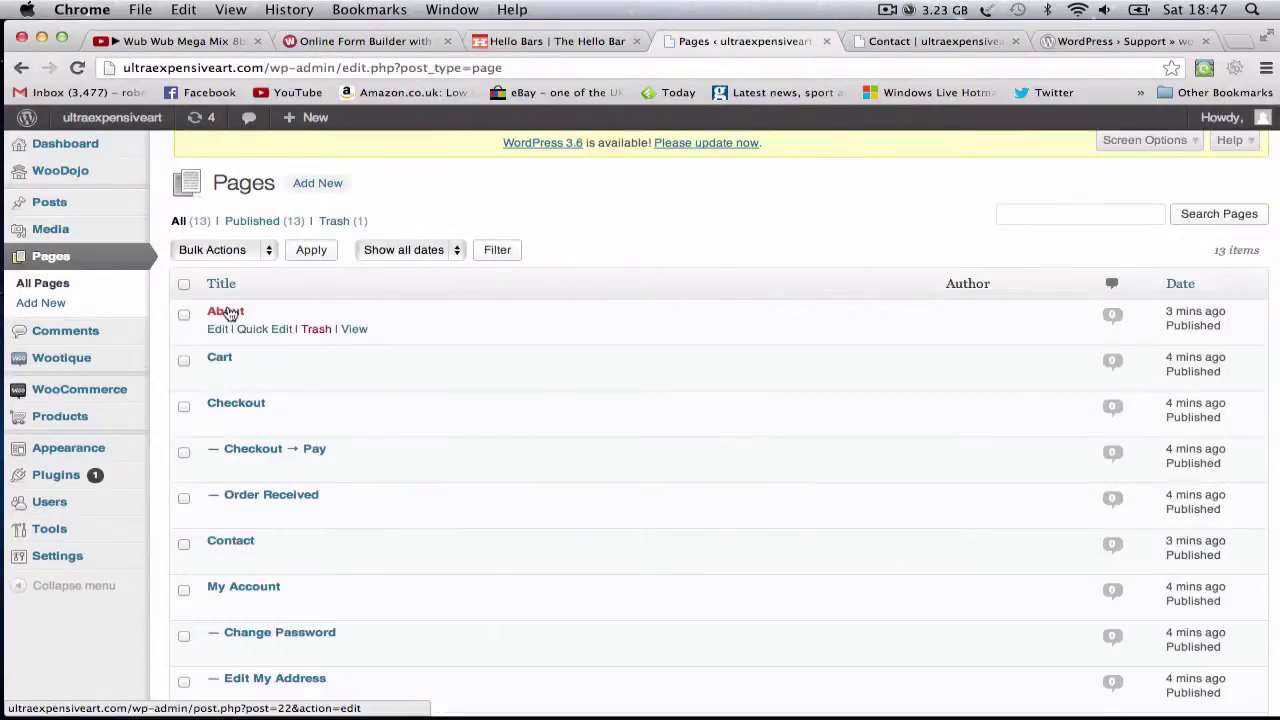
{"action": "scroll", "coordinate": [240, 400], "scroll_direction": "down", "scroll_amount": 5}
{"action": "scroll", "coordinate": [240, 450], "scroll_direction": "up", "scroll_amount": 3}
{"action": "left_click", "coordinate": [230, 405]}
Try the Contact Form template on the Contact page and set it back to Default Template.
{"action": "left_click", "coordinate": [1117, 399]}
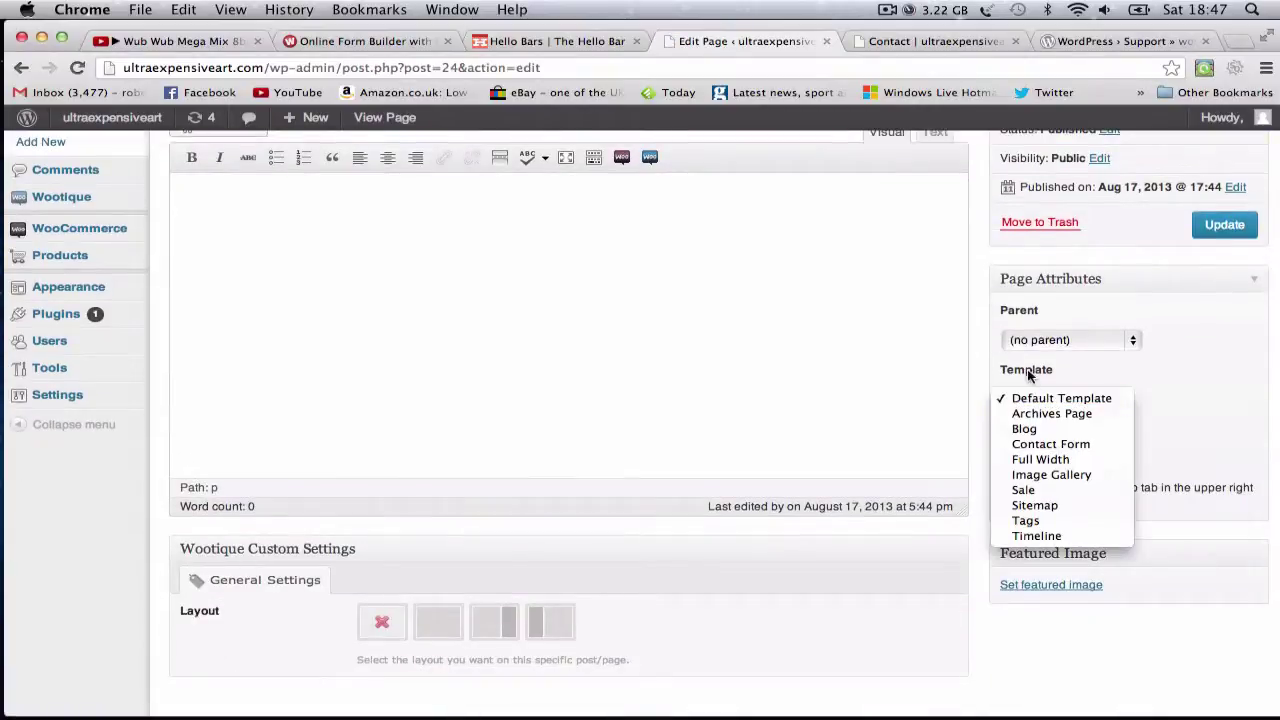
{"action": "left_click", "coordinate": [1035, 443]}
{"action": "left_click", "coordinate": [1115, 399]}
{"action": "left_click", "coordinate": [1045, 294]}
Switch to Wufoo and log in with the account email and password, with Remember me enabled.
{"action": "left_click", "coordinate": [333, 45]}
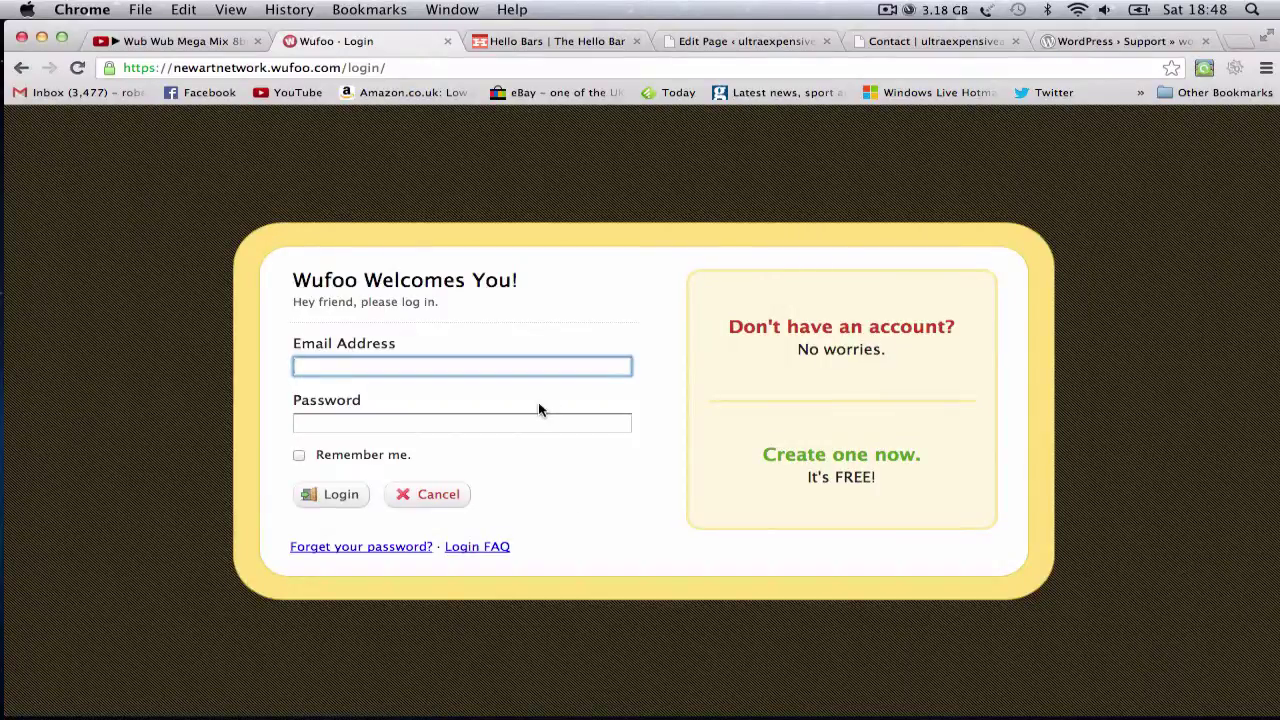
{"action": "type", "text": "h"}
{"action": "left_click", "coordinate": [397, 360]}
{"action": "left_click", "coordinate": [375, 409]}
{"action": "left_click", "coordinate": [370, 421]}
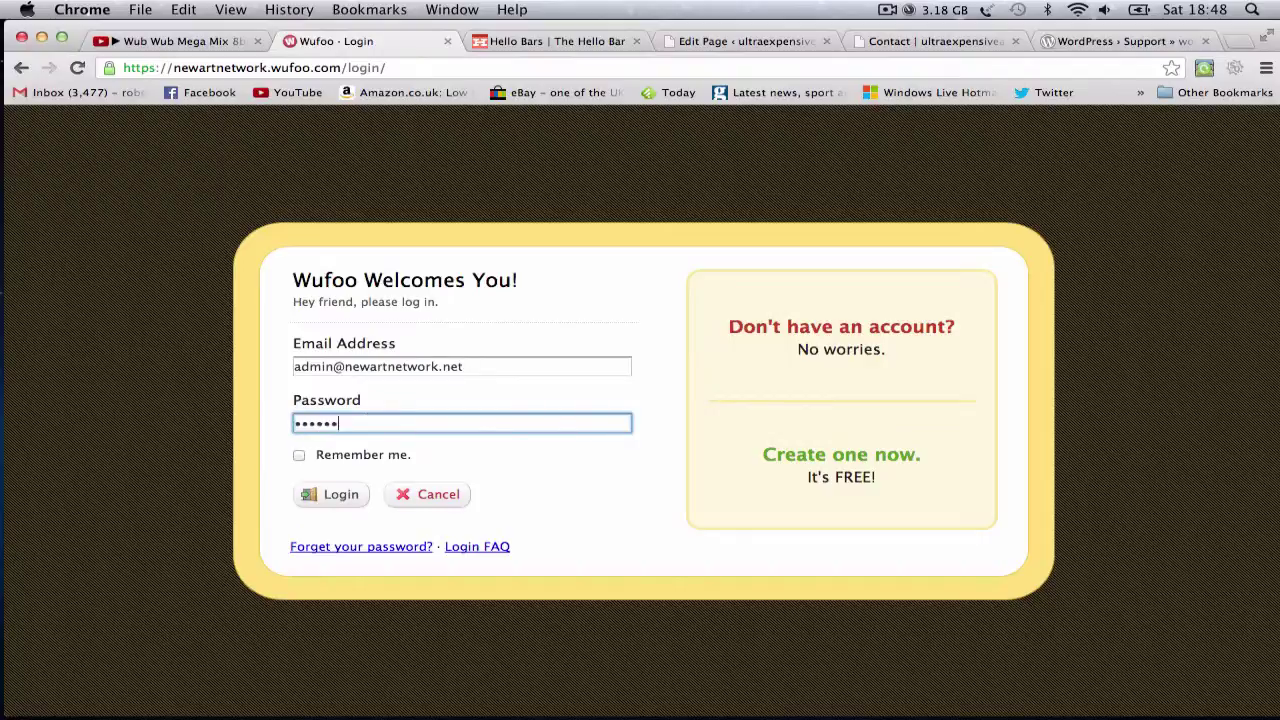
{"action": "left_click", "coordinate": [370, 455]}
{"action": "left_click", "coordinate": [340, 494]}
{"action": "left_click", "coordinate": [381, 432]}
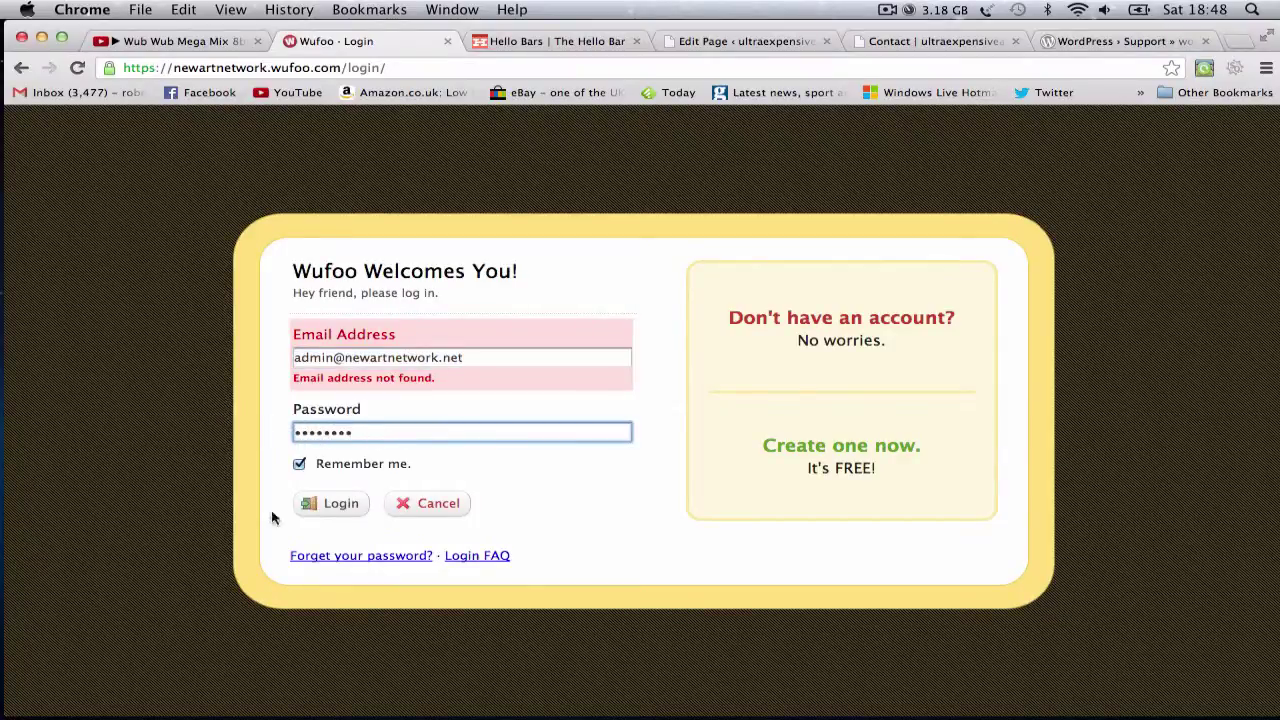
{"action": "left_click", "coordinate": [338, 503]}
{"action": "left_click", "coordinate": [888, 9]}
{"action": "left_click", "coordinate": [907, 64]}
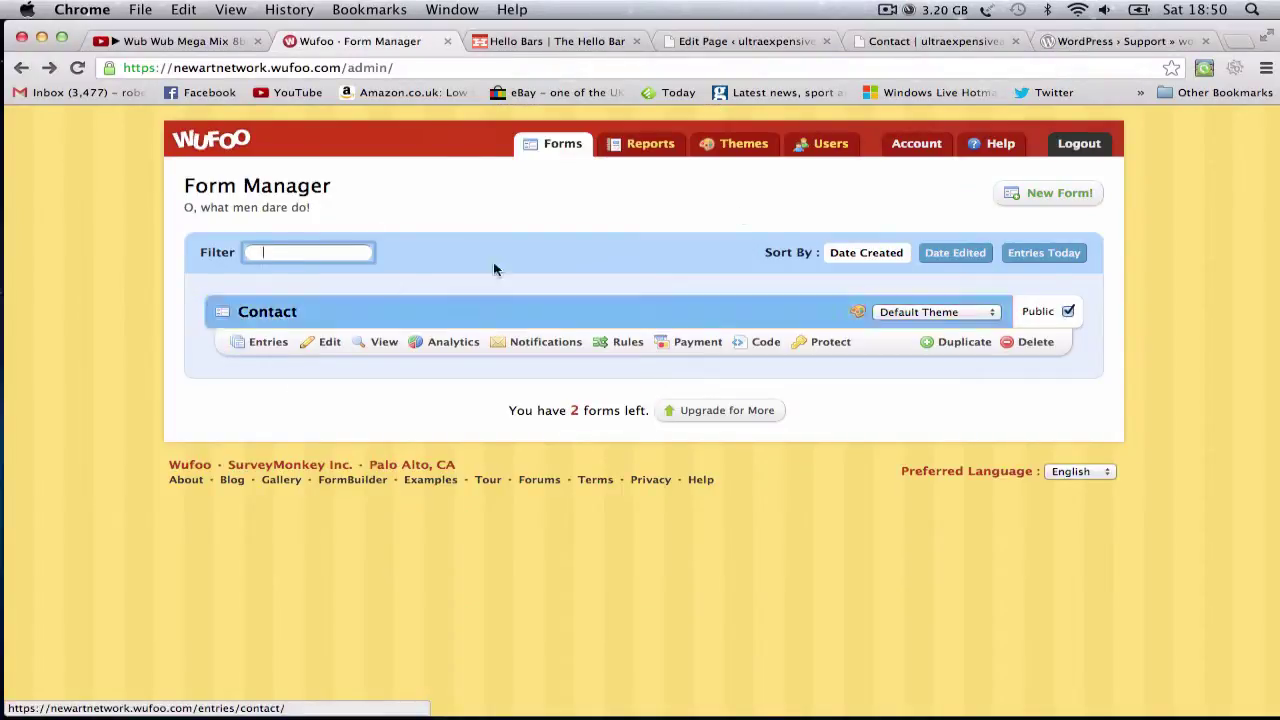
Look at the Contact form in Wufoo's form builder and copy the JavaScript version of its embed code.
{"action": "left_click", "coordinate": [329, 342]}
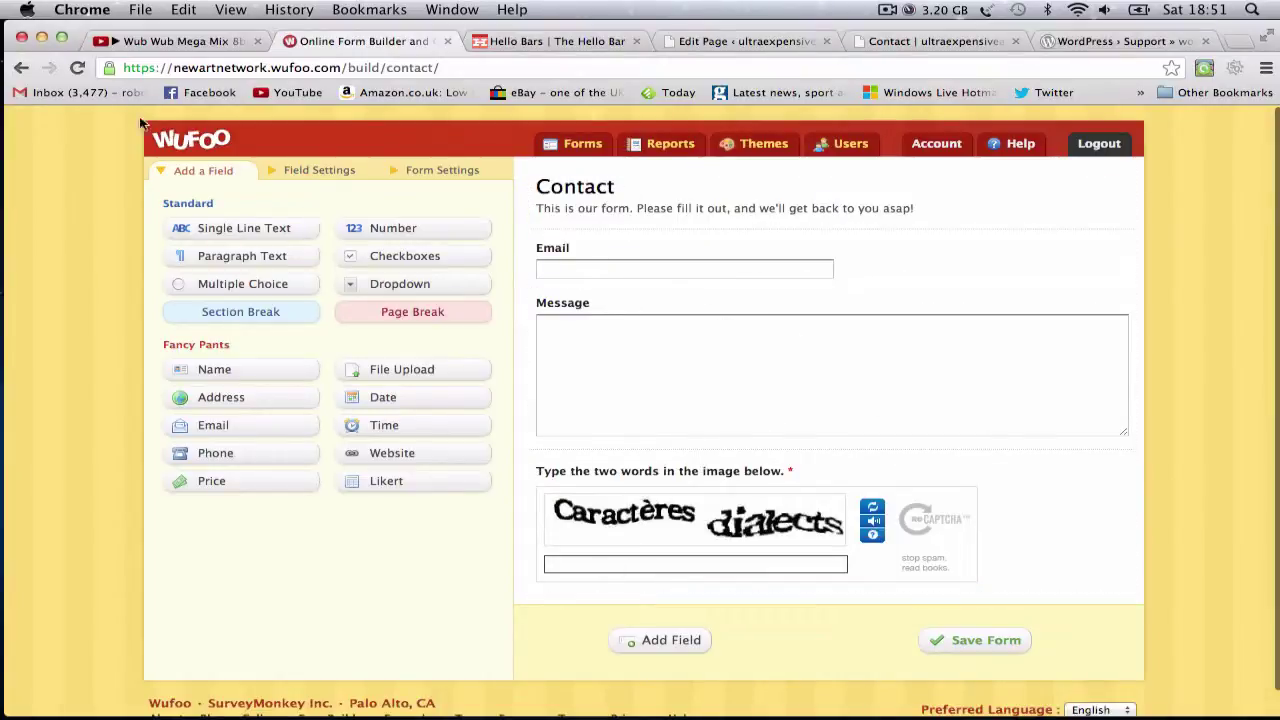
{"action": "left_click", "coordinate": [21, 67]}
{"action": "left_click", "coordinate": [745, 349]}
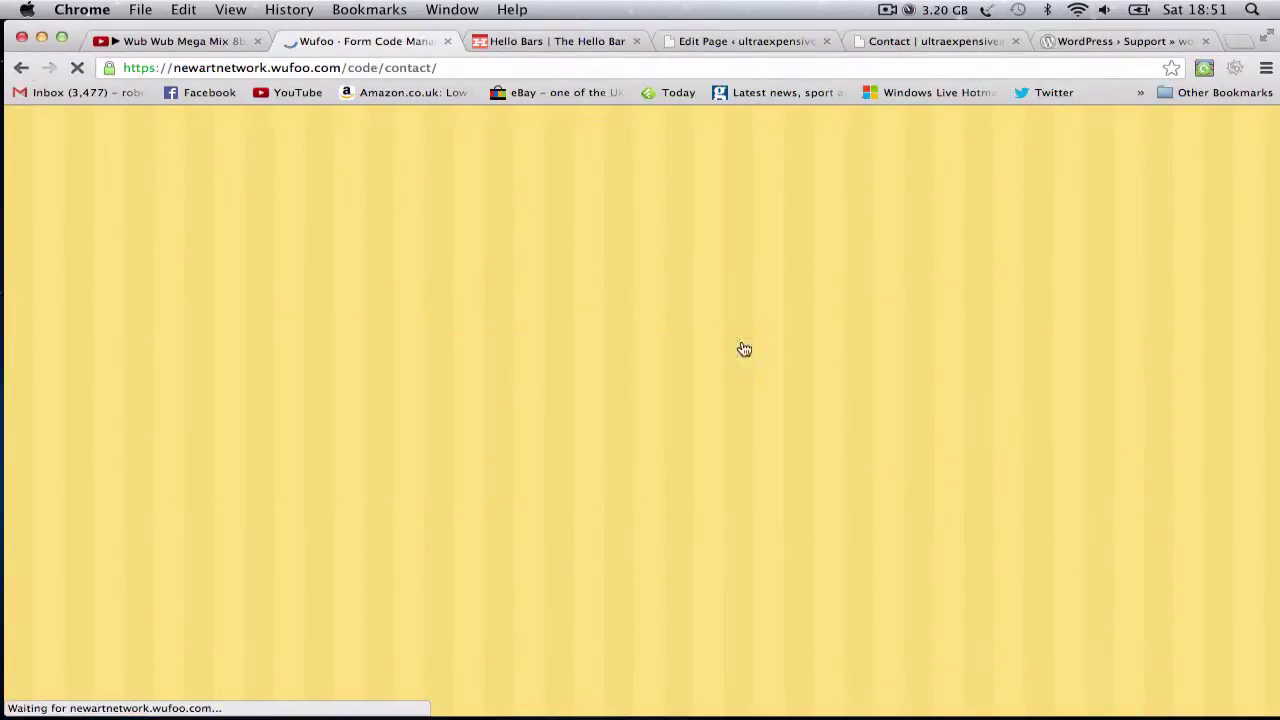
{"action": "left_click", "coordinate": [269, 352]}
{"action": "scroll", "coordinate": [455, 405], "scroll_direction": "down", "scroll_amount": 3}
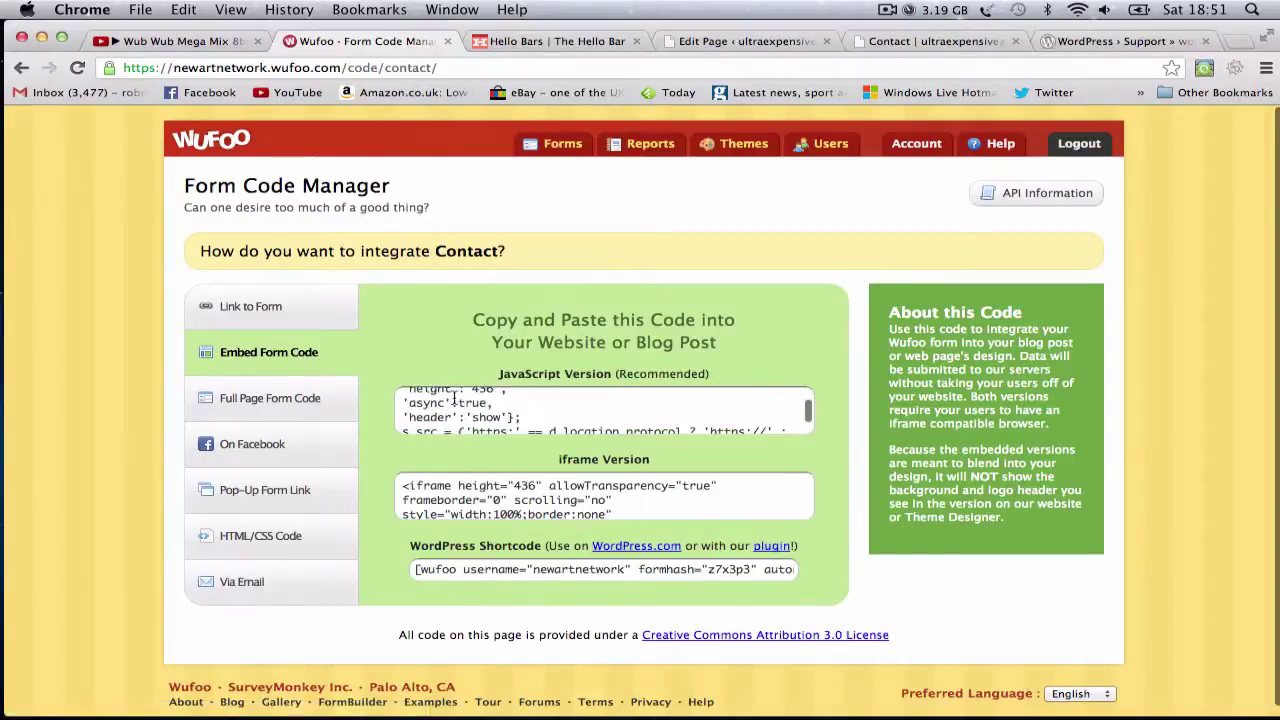
{"action": "scroll", "coordinate": [455, 398], "scroll_direction": "down", "scroll_amount": 3}
{"action": "left_click", "coordinate": [455, 398]}
Paste the Wufoo form's embed code into the Contact page's content in the WordPress text editor and update the page.
{"action": "left_click", "coordinate": [700, 44]}
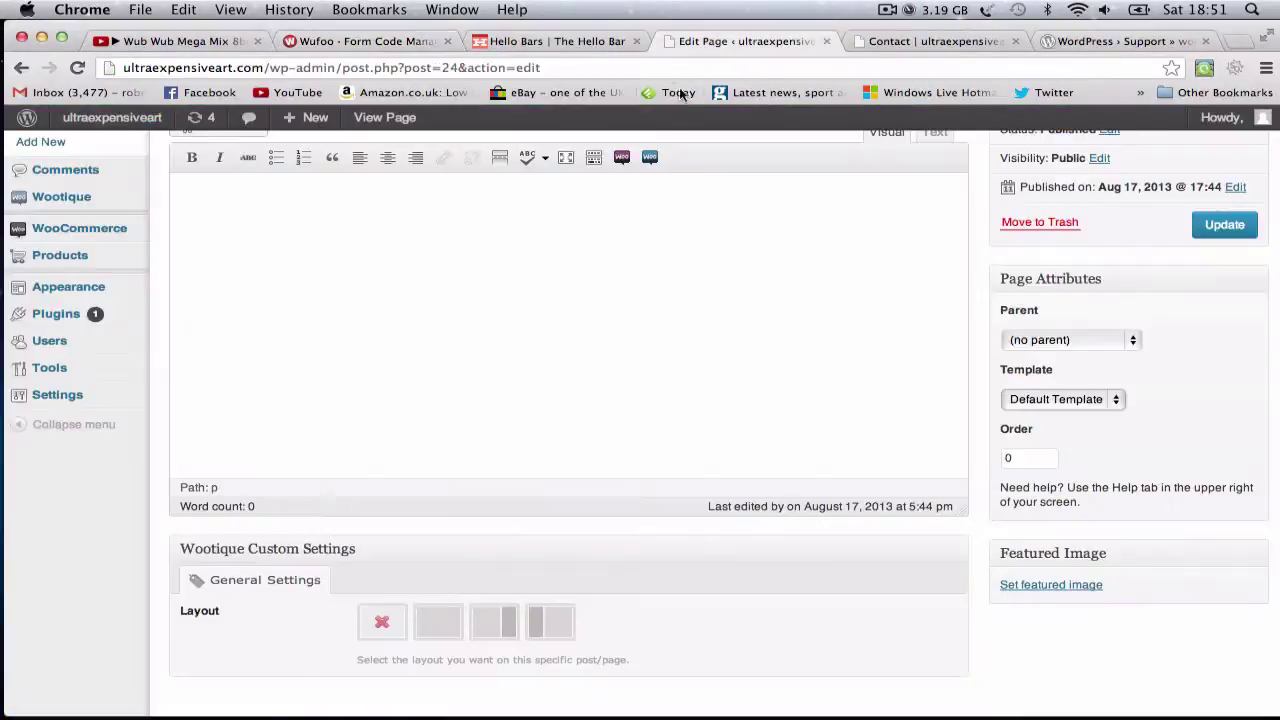
{"action": "scroll", "coordinate": [566, 282], "scroll_direction": "up", "scroll_amount": 3}
{"action": "left_click", "coordinate": [932, 289]}
{"action": "type", "text": "<div id=\"wufoo-z7x3p3\"> Fill out my <a href=\"http://newartnetwork.wufoo.com/forms/z7x3p3\">online form</a>. </div> <script type=\"text/javascript\">var z7x3p3;(function(d, t) { var s = d.createElement(t), options = { 'userName':'newartnetwork', 'formHash':'z7x3p3', 'autoResize':true, 'height':'436', 'async':true, 'header':'show'}; s.src = ('https:' == d.location.protocol ? 'https://' : 'http://') + 'wufoo.com/scripts/embed/form.js'; s.onload = s.onreadystatechange = function() { var rs = this.readyState; if (rs) if (rs != 'complete') if (rs != 'loaded') return; try { z7x3p3 = new WufooForm();z7x3p3.initialize(options);z7x3p3.display(); } catch (e) {}}; var scr = d.getElementsByTagName(t)[0], par = scr.parentNode; par.insertBefore(s, scr); })(document, 'script');</script>"}
{"action": "scroll", "coordinate": [1232, 362], "scroll_direction": "down", "scroll_amount": 2}
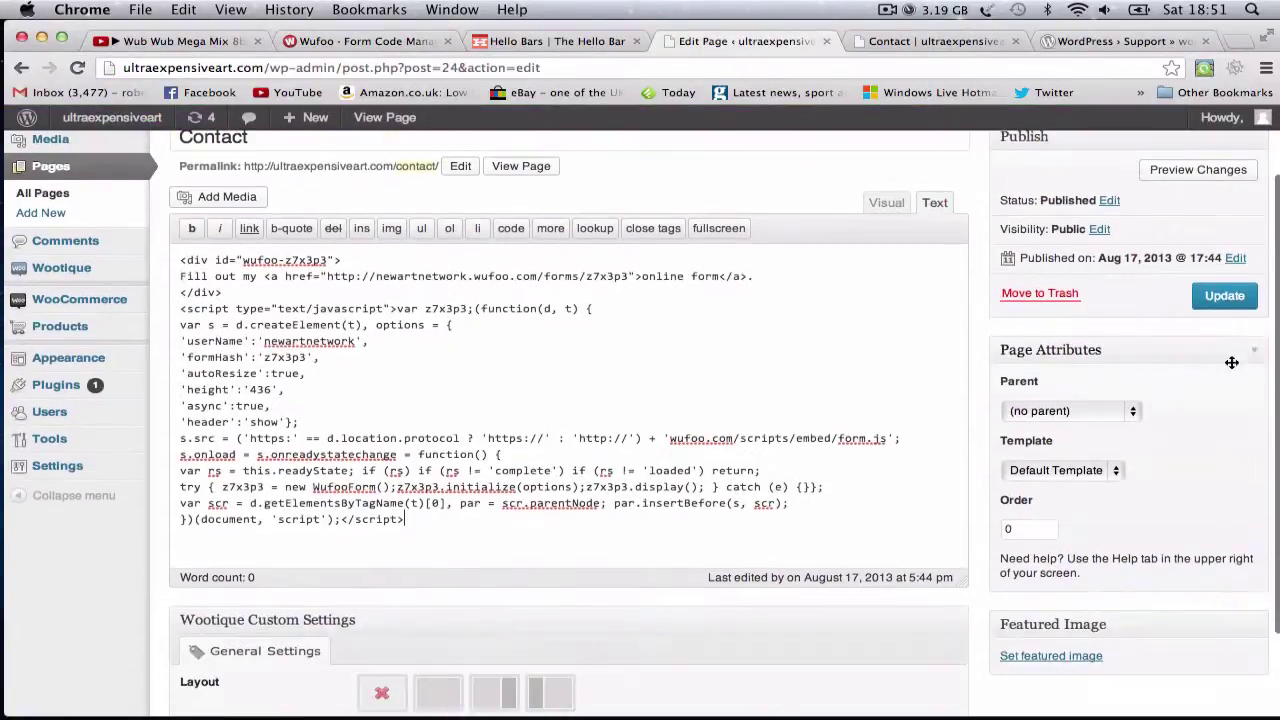
Reload the live Contact page to check the embedded form, and follow the site's Home link.
{"action": "left_click", "coordinate": [900, 43]}
{"action": "key", "text": "super+r"}
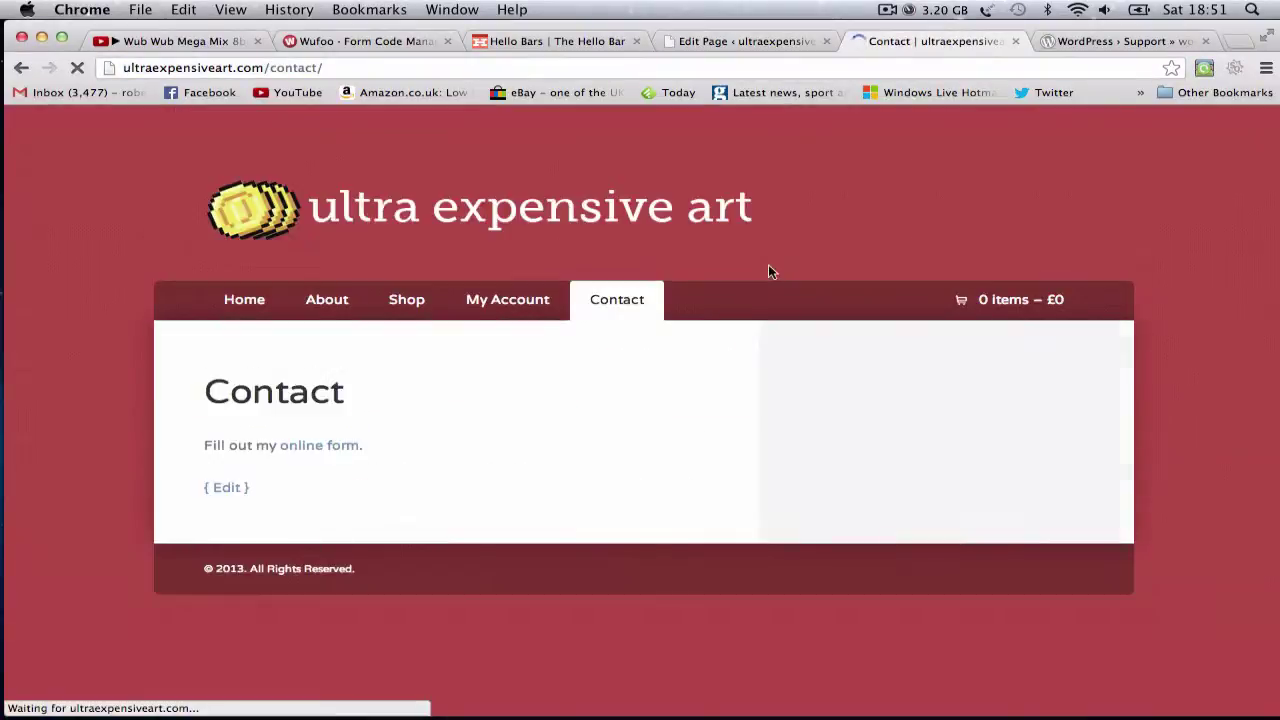
{"action": "scroll", "coordinate": [768, 264], "scroll_direction": "down", "scroll_amount": 1}
{"action": "scroll", "coordinate": [403, 240], "scroll_direction": "down", "scroll_amount": 5}
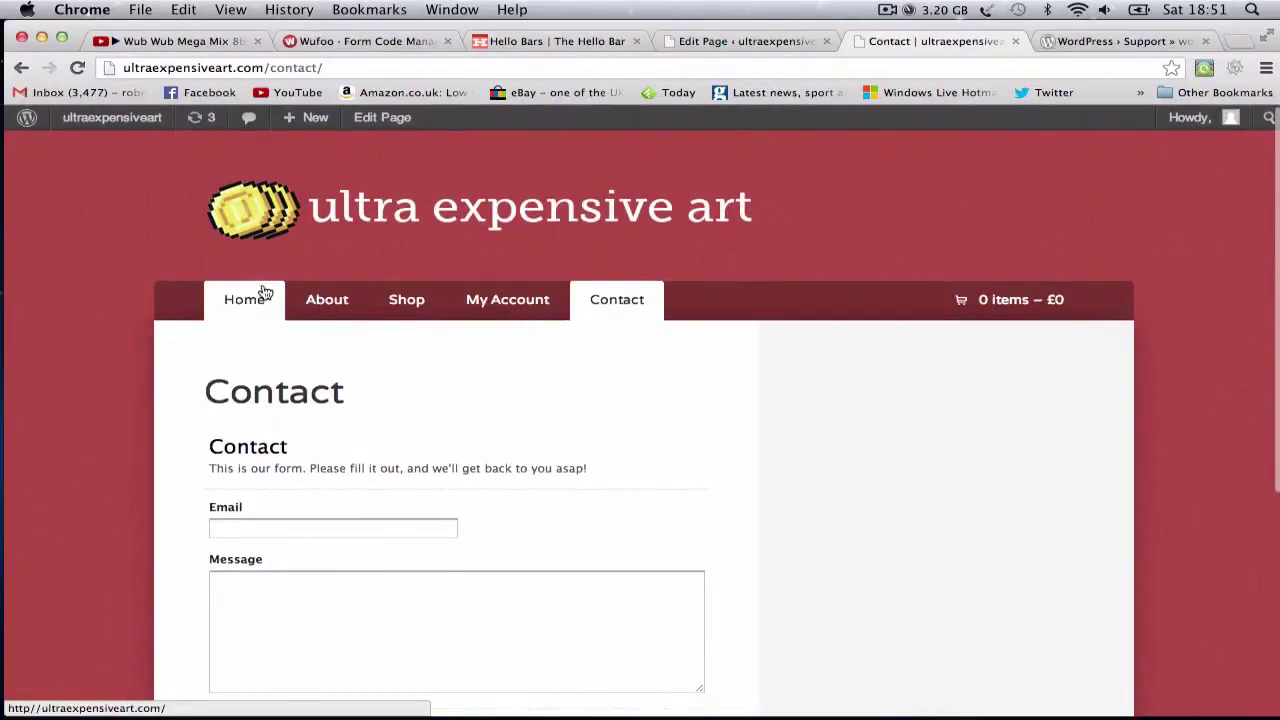
{"action": "left_click", "coordinate": [263, 290]}
Close the Wufoo page and copy the embed code of My Hello Bar from the Hello Bar site.
{"action": "left_click", "coordinate": [391, 47]}
{"action": "left_click", "coordinate": [447, 42]}
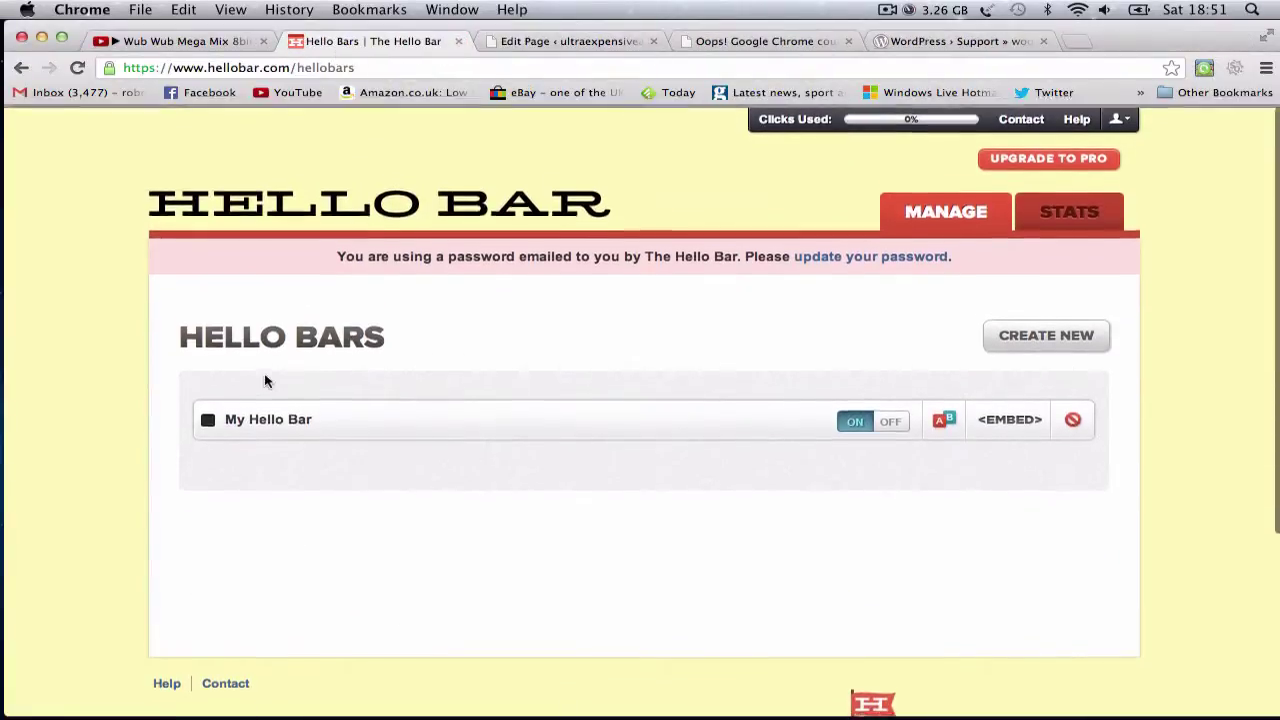
{"action": "left_click", "coordinate": [1015, 416]}
{"action": "left_click_drag", "start_coordinate": [494, 447], "coordinate": [350, 350]}
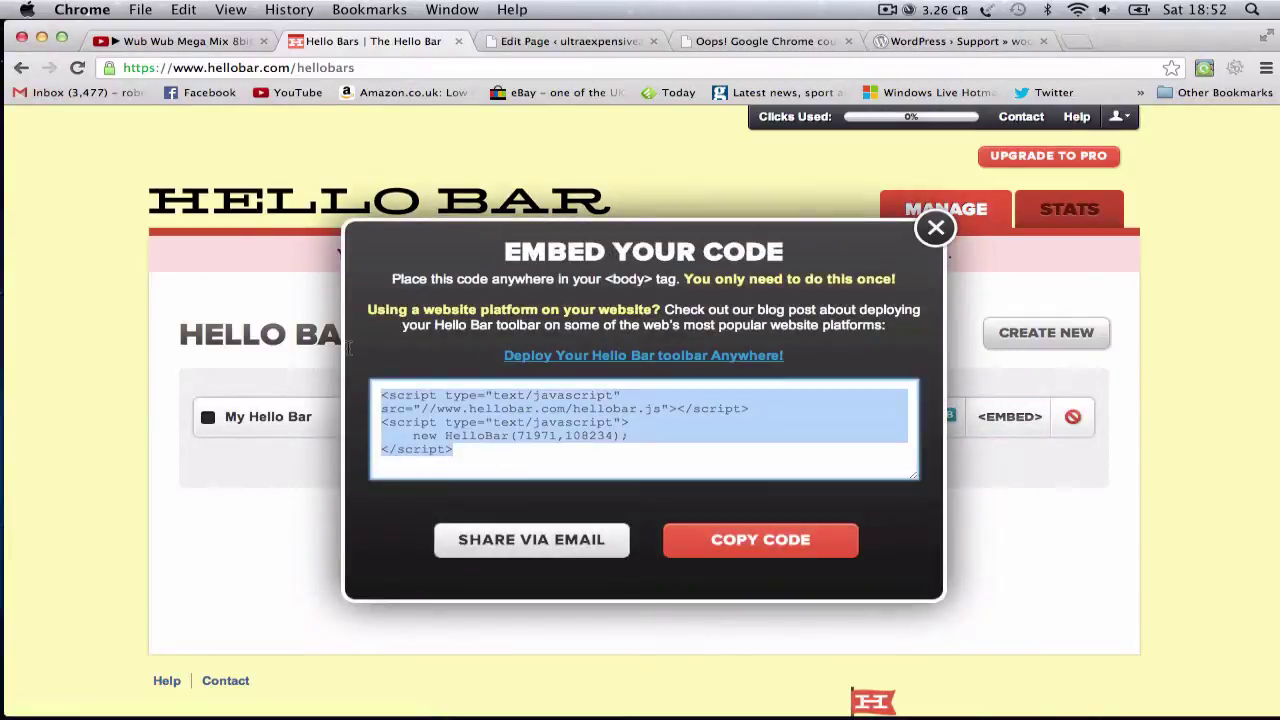
{"action": "left_click", "coordinate": [935, 229]}
{"action": "left_click", "coordinate": [745, 41]}
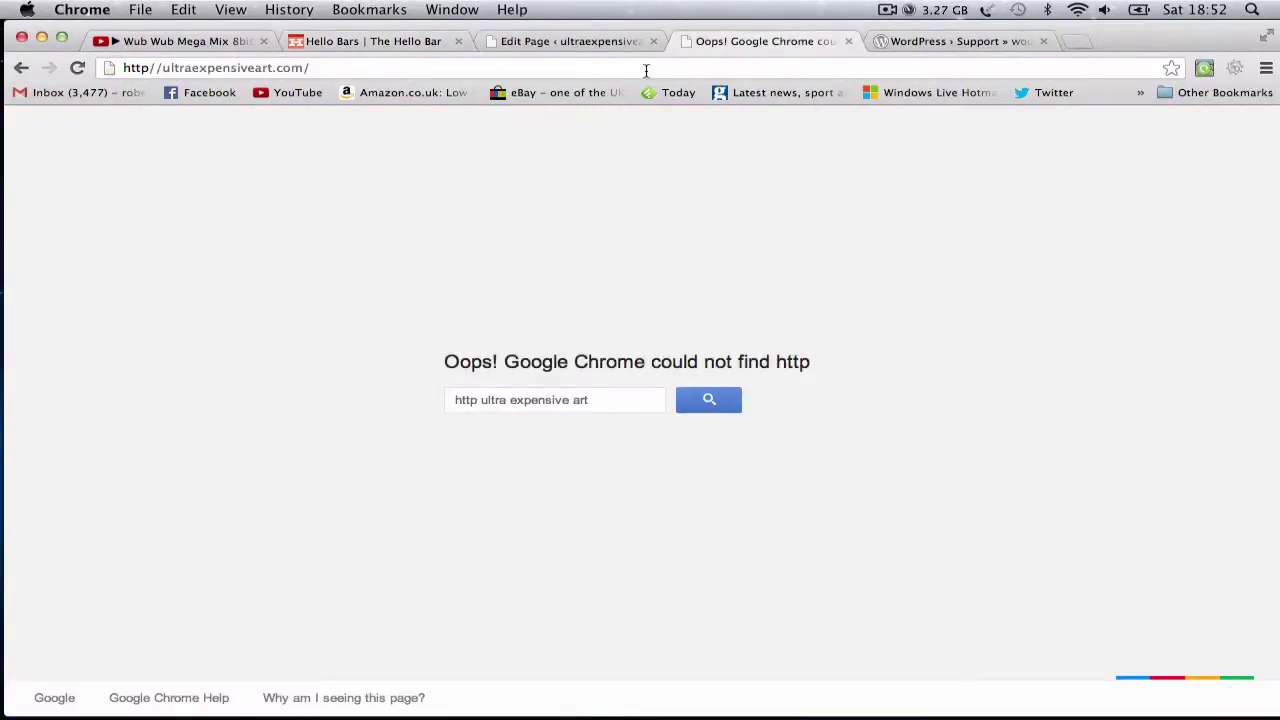
{"action": "left_click", "coordinate": [140, 67]}
{"action": "left_click", "coordinate": [152, 67]}
{"action": "type", "text": ":/"}
{"action": "key", "text": "Return"}
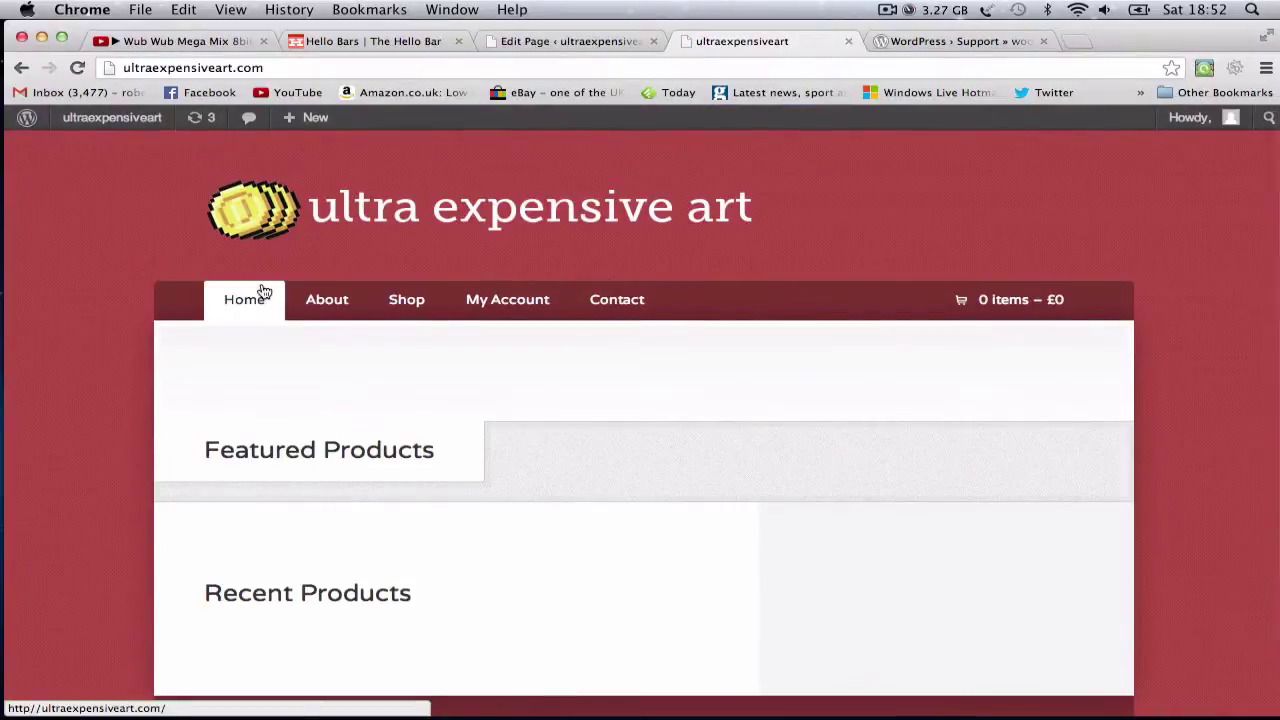
{"action": "left_click", "coordinate": [263, 291]}
Go to the site's WordPress dashboard and open the editor for the Wootique theme files.
{"action": "mouse_move", "coordinate": [137, 121]}
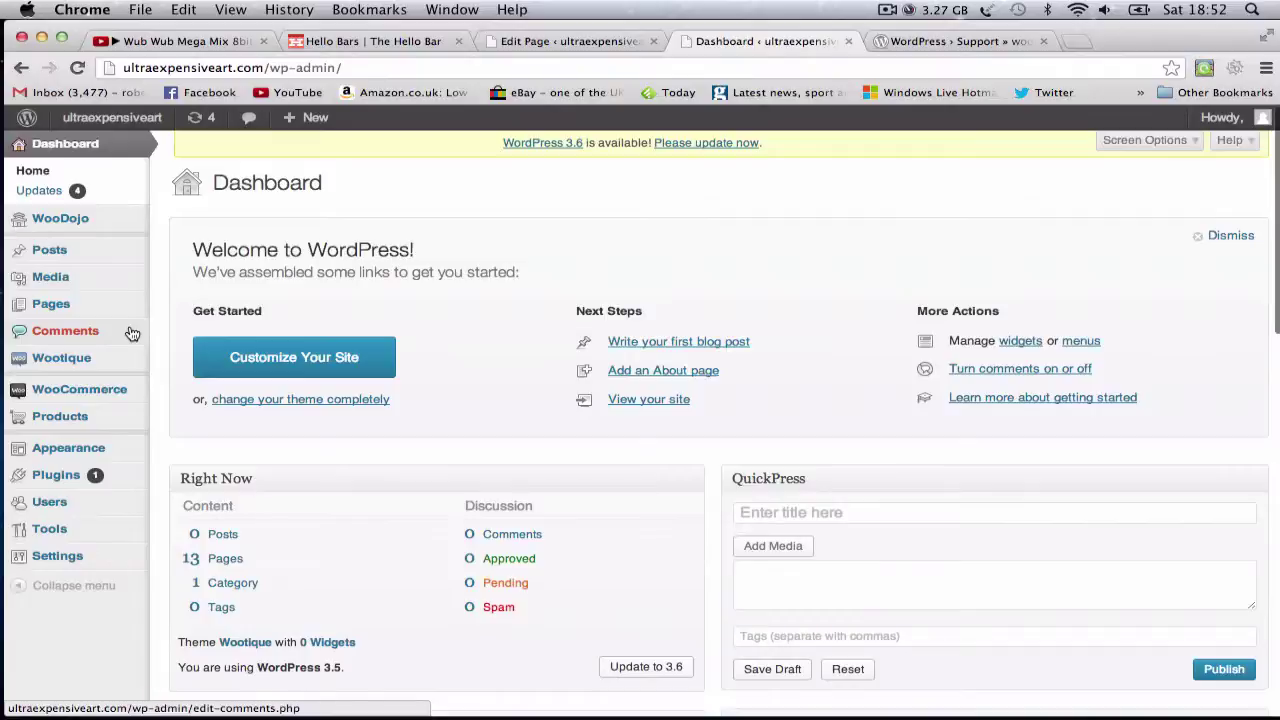
{"action": "scroll", "coordinate": [130, 400], "scroll_direction": "down", "scroll_amount": 1}
{"action": "mouse_move", "coordinate": [136, 383]}
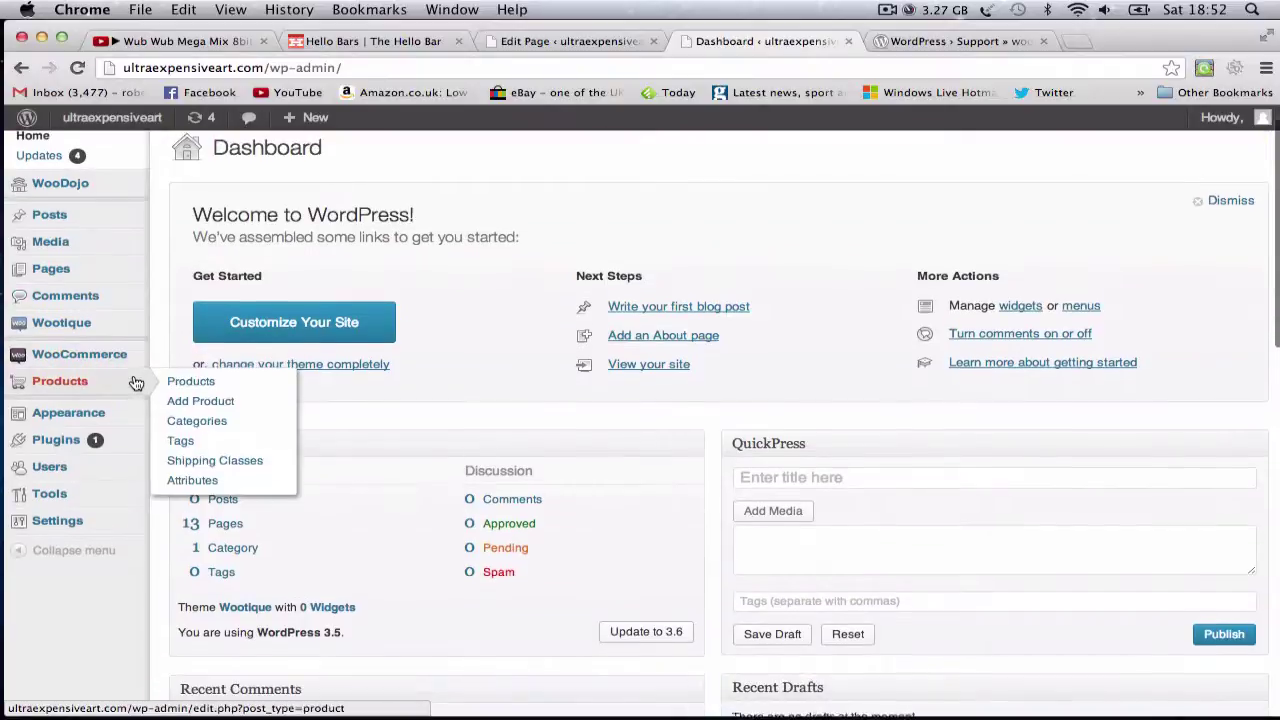
{"action": "mouse_move", "coordinate": [78, 326]}
{"action": "scroll", "coordinate": [72, 345], "scroll_direction": "up", "scroll_amount": 1}
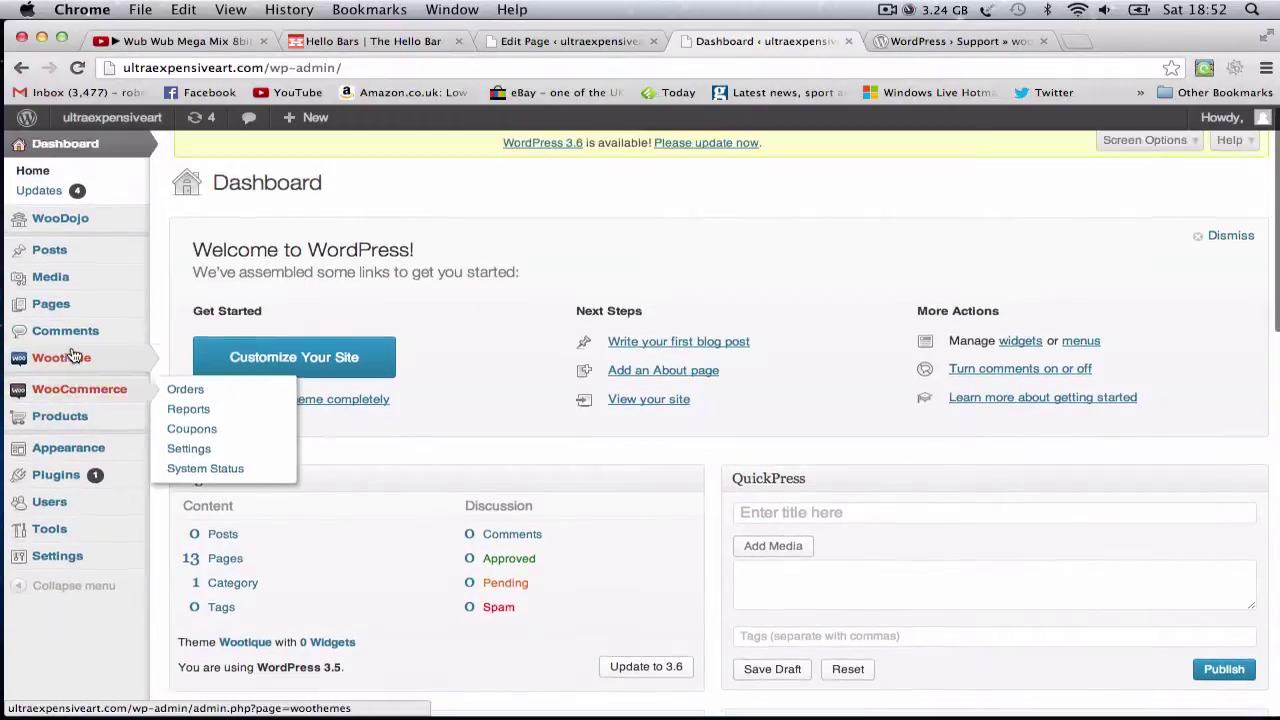
{"action": "mouse_move", "coordinate": [97, 417]}
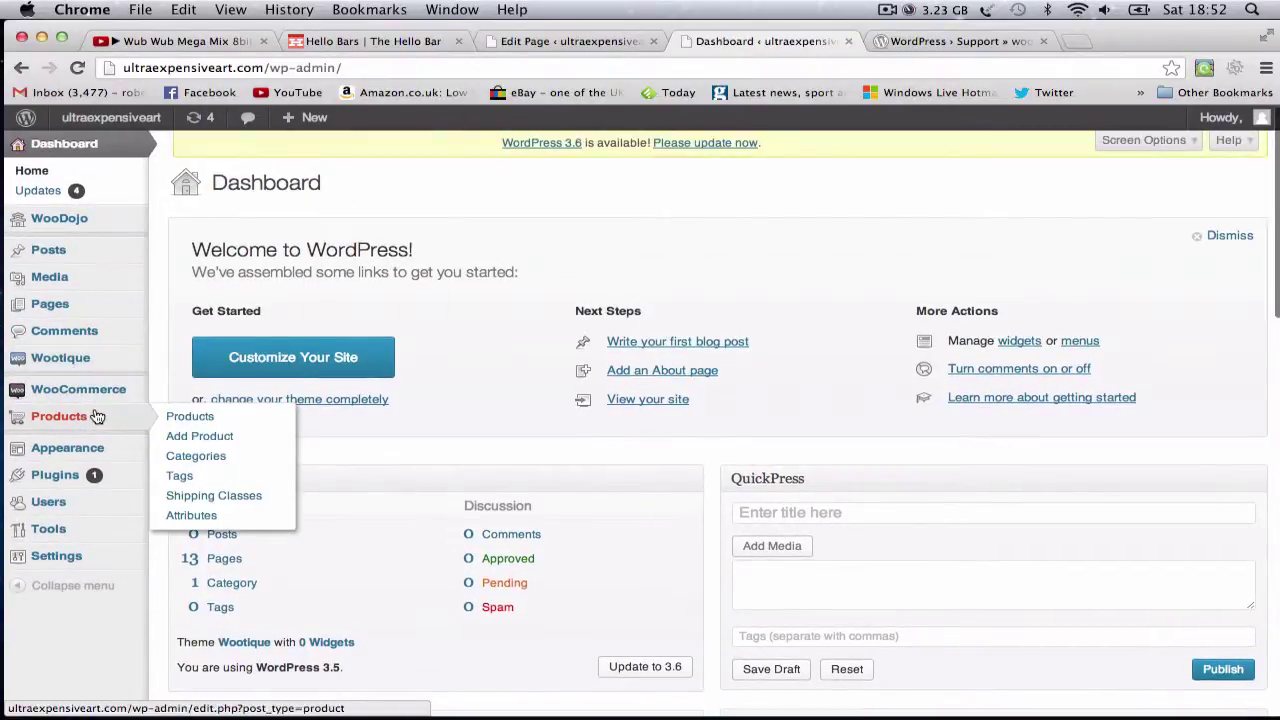
{"action": "scroll", "coordinate": [97, 417], "scroll_direction": "down", "scroll_amount": 1}
{"action": "scroll", "coordinate": [97, 417], "scroll_direction": "up", "scroll_amount": 1}
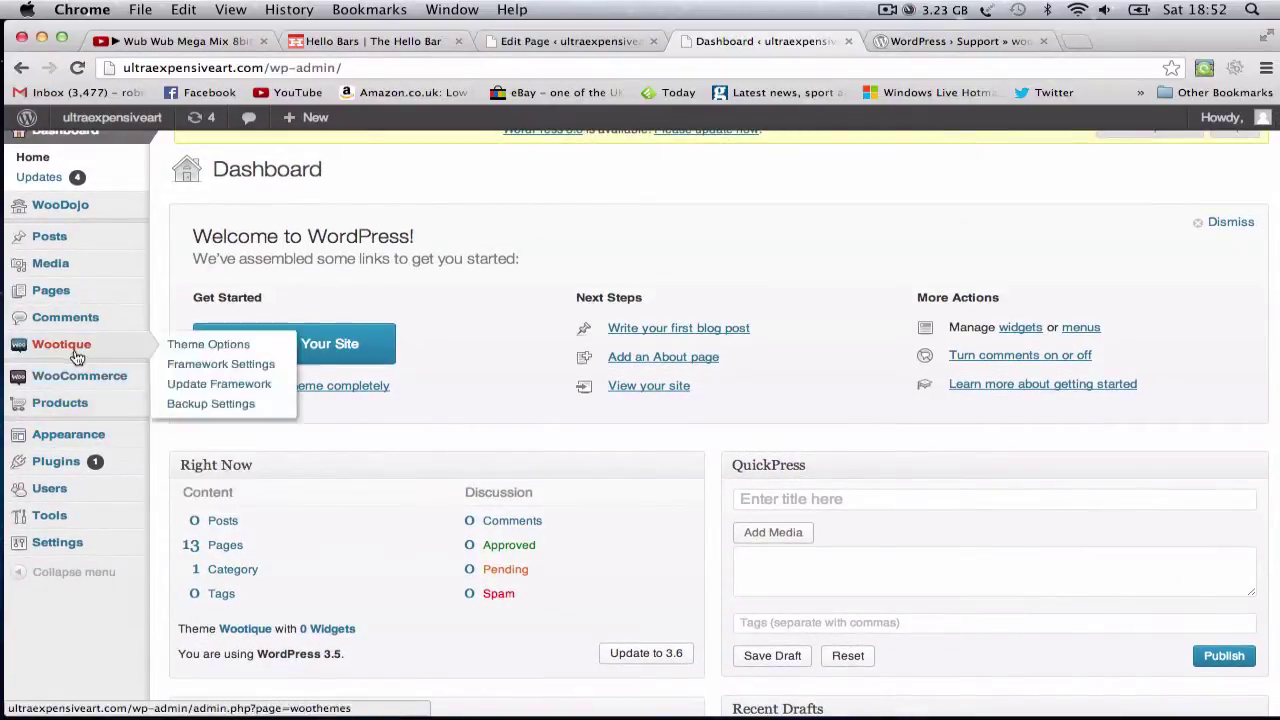
{"action": "mouse_move", "coordinate": [78, 437]}
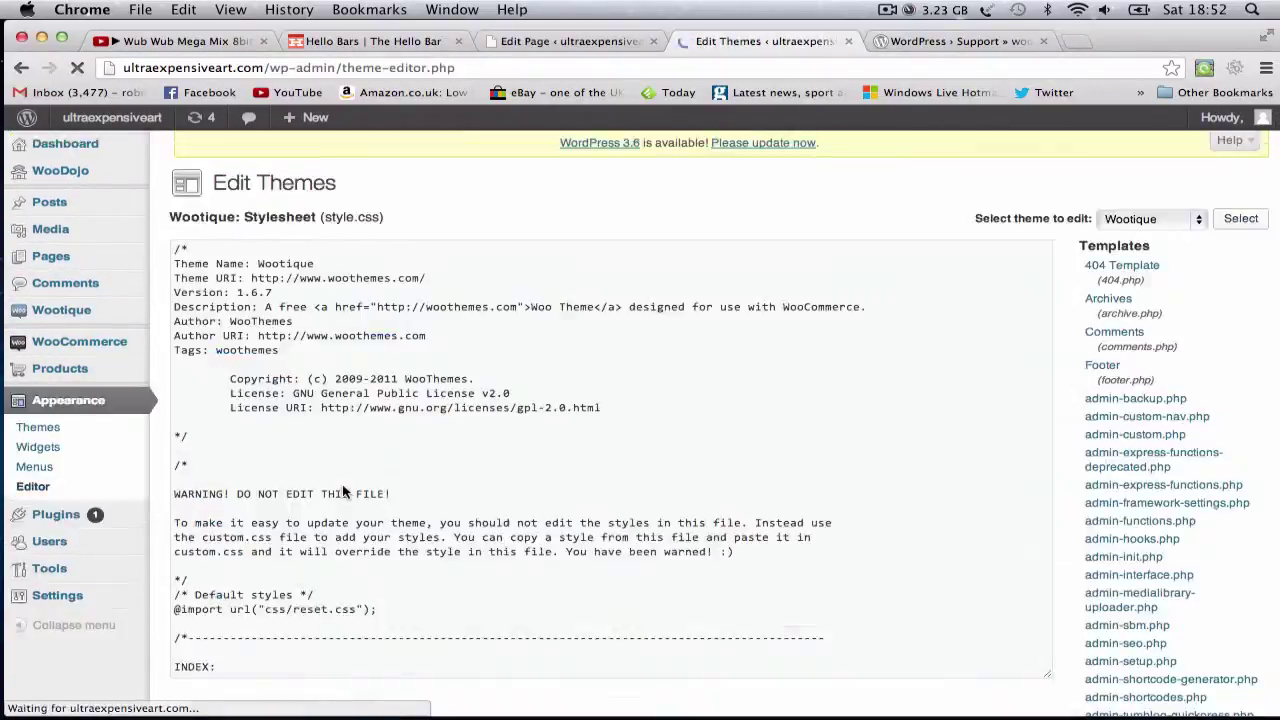
Examine the Wootique theme's file list and the Main Index Template (index.php) for a place to put the Hello Bar code.
{"action": "scroll", "coordinate": [1108, 387], "scroll_direction": "down", "scroll_amount": 2}
{"action": "scroll", "coordinate": [1108, 387], "scroll_direction": "down", "scroll_amount": 2}
{"action": "scroll", "coordinate": [1150, 420], "scroll_direction": "up", "scroll_amount": 4}
{"action": "scroll", "coordinate": [1170, 433], "scroll_direction": "down", "scroll_amount": 1}
{"action": "scroll", "coordinate": [1170, 433], "scroll_direction": "down", "scroll_amount": 7}
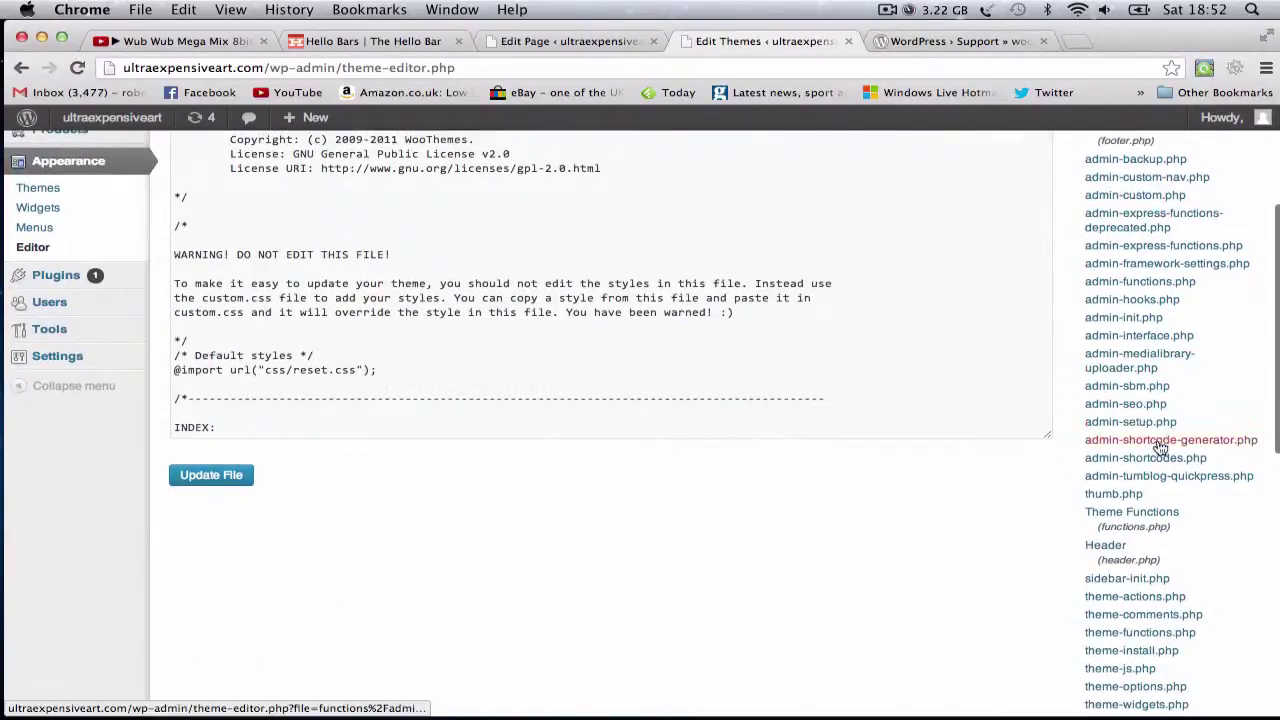
{"action": "scroll", "coordinate": [1120, 388], "scroll_direction": "down", "scroll_amount": 1}
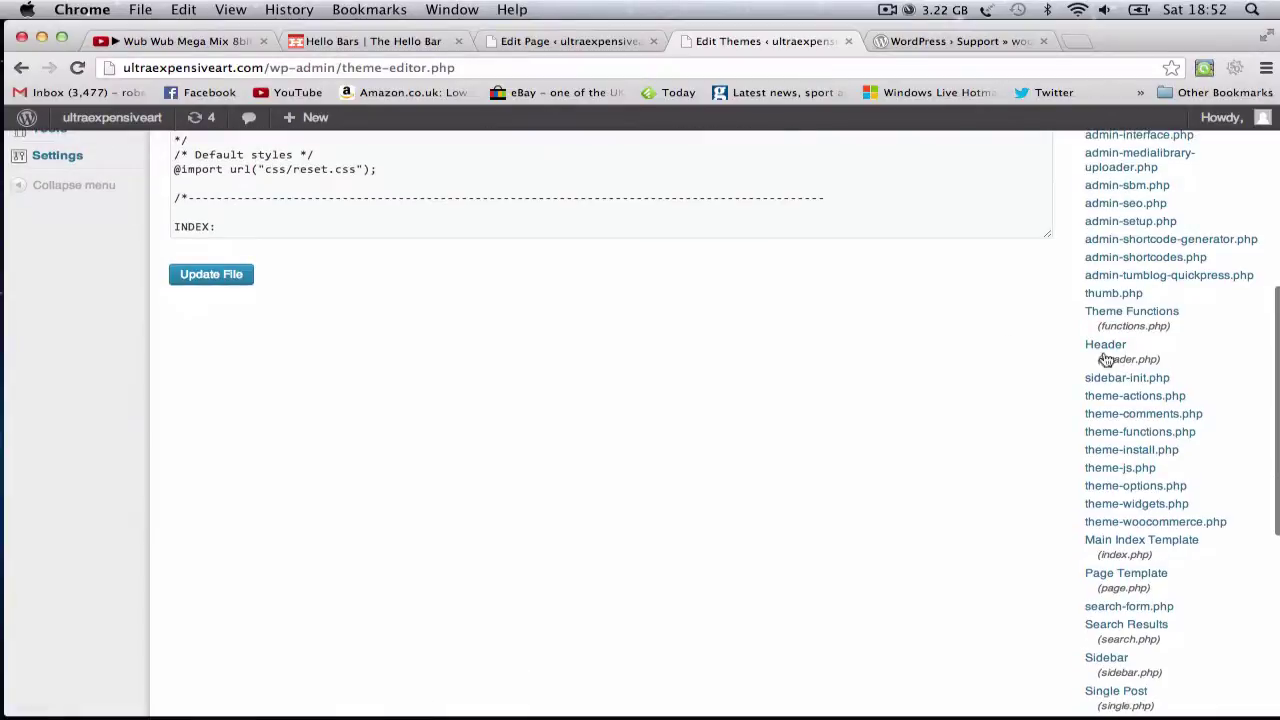
{"action": "scroll", "coordinate": [1100, 345], "scroll_direction": "down", "scroll_amount": 3}
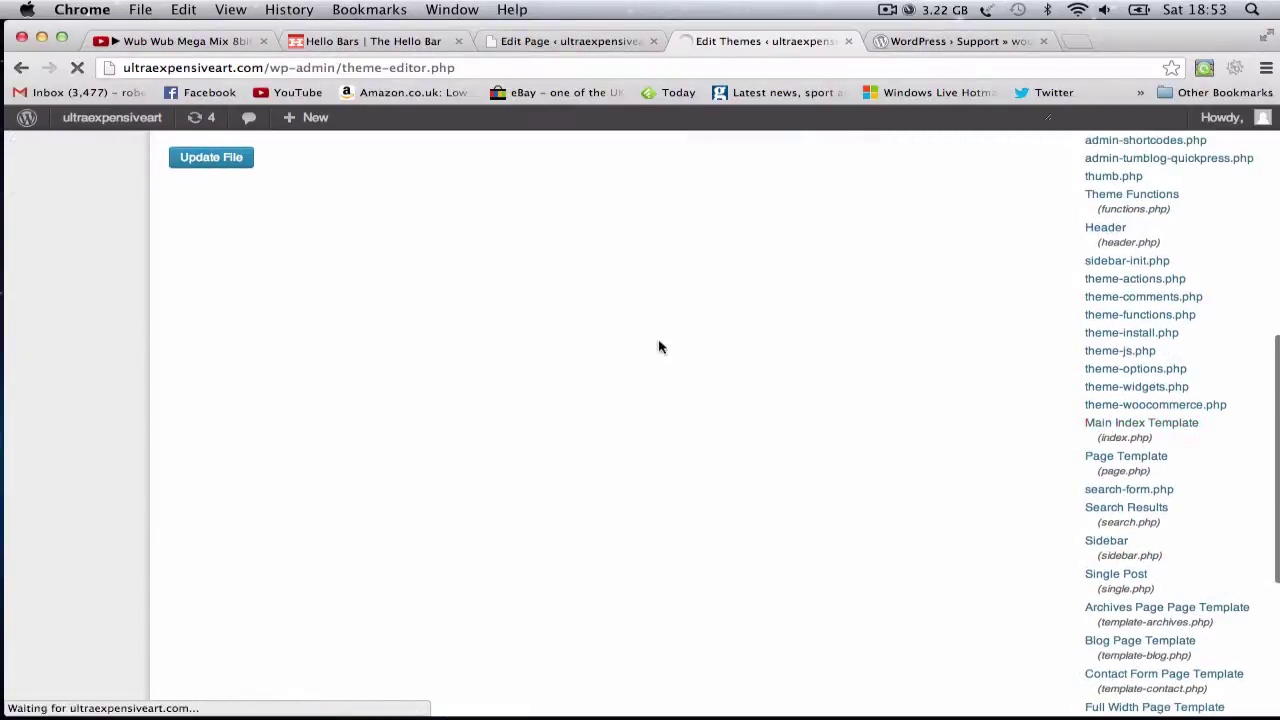
{"action": "scroll", "coordinate": [470, 340], "scroll_direction": "down", "scroll_amount": 5}
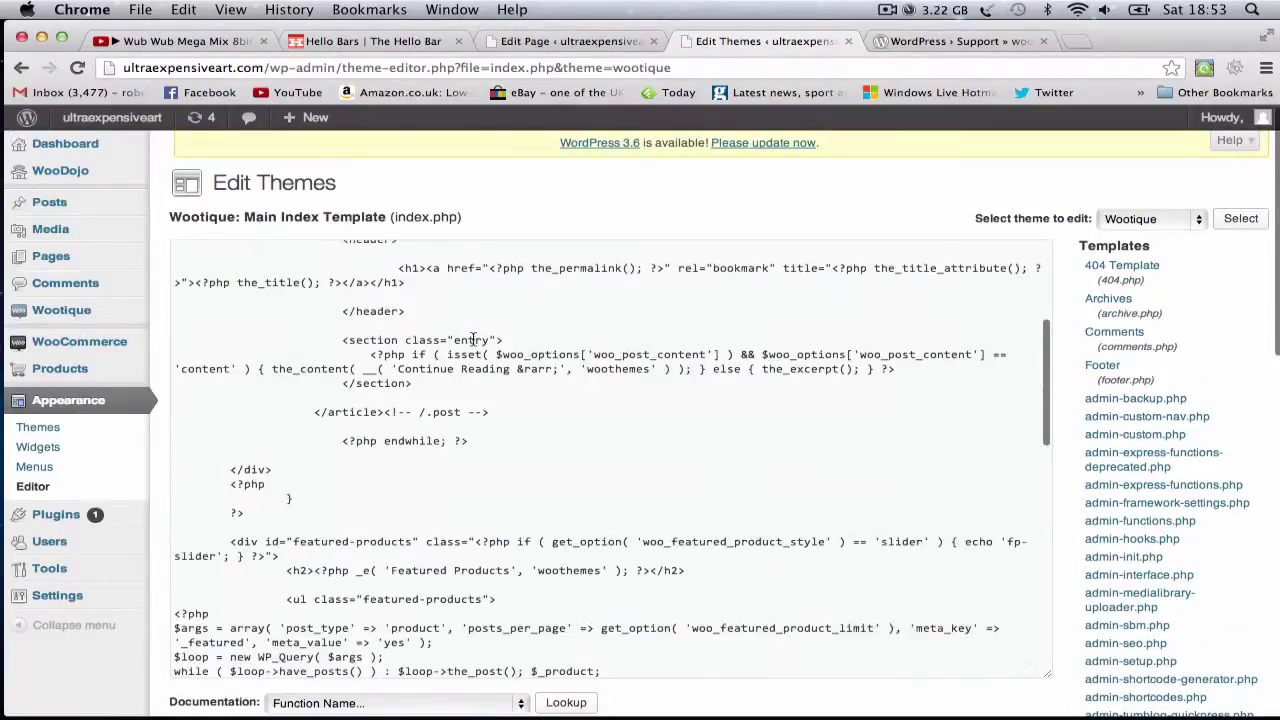
{"action": "scroll", "coordinate": [473, 340], "scroll_direction": "up", "scroll_amount": 5}
{"action": "scroll", "coordinate": [368, 340], "scroll_direction": "down", "scroll_amount": 10}
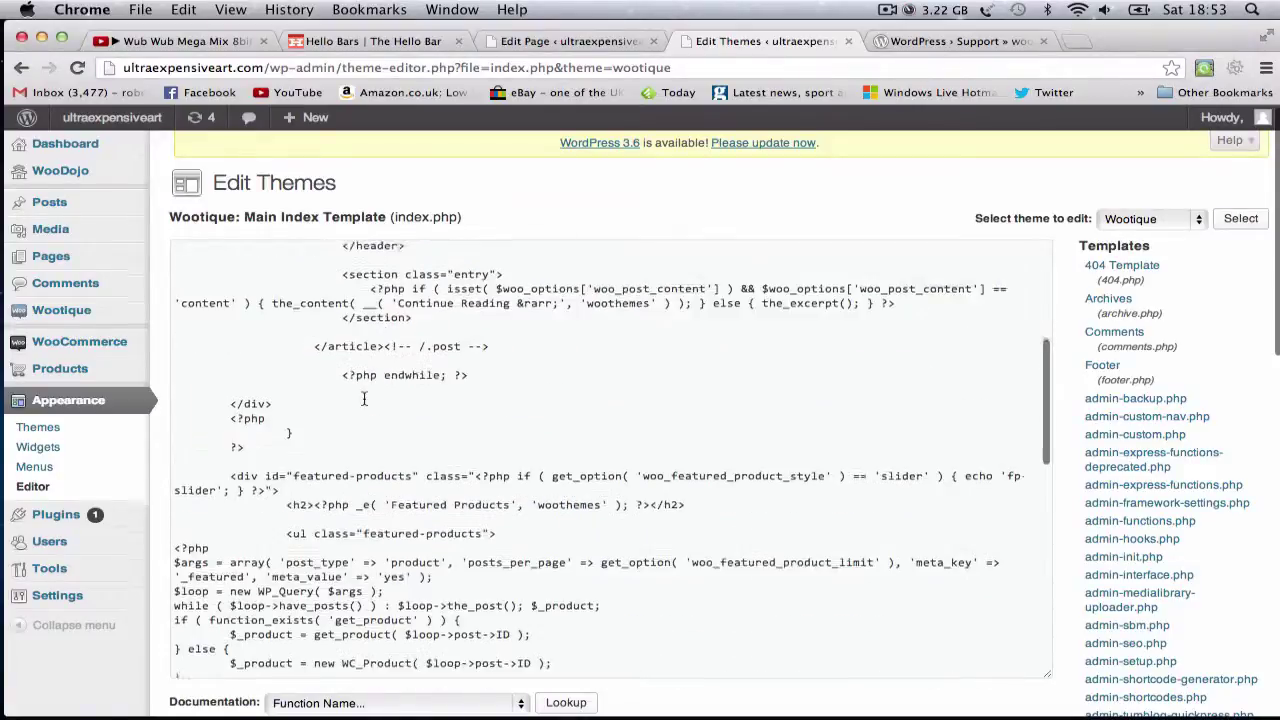
{"action": "scroll", "coordinate": [363, 398], "scroll_direction": "up", "scroll_amount": 8}
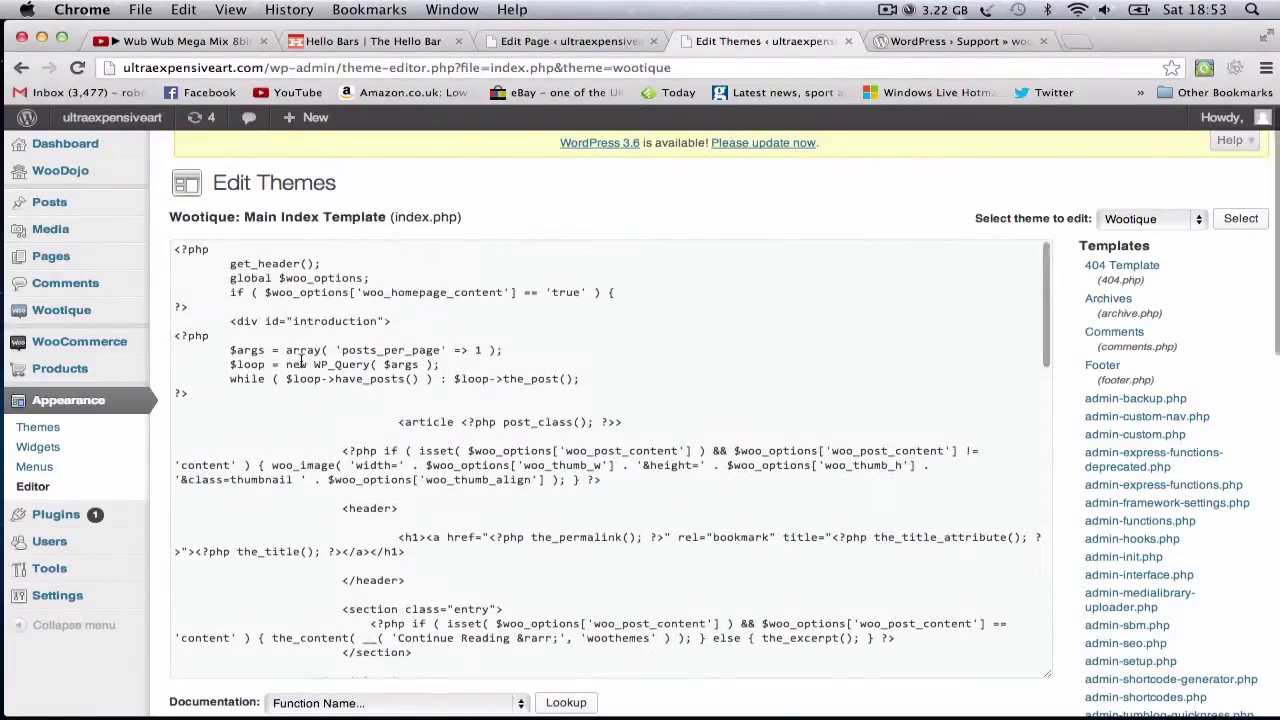
{"action": "scroll", "coordinate": [300, 361], "scroll_direction": "down", "scroll_amount": 3}
{"action": "scroll", "coordinate": [300, 360], "scroll_direction": "down", "scroll_amount": 3}
Insert the Hello Bar embed script near the closing head tag in the theme's Header template (header.php).
{"action": "scroll", "coordinate": [1120, 490], "scroll_direction": "down", "scroll_amount": 4}
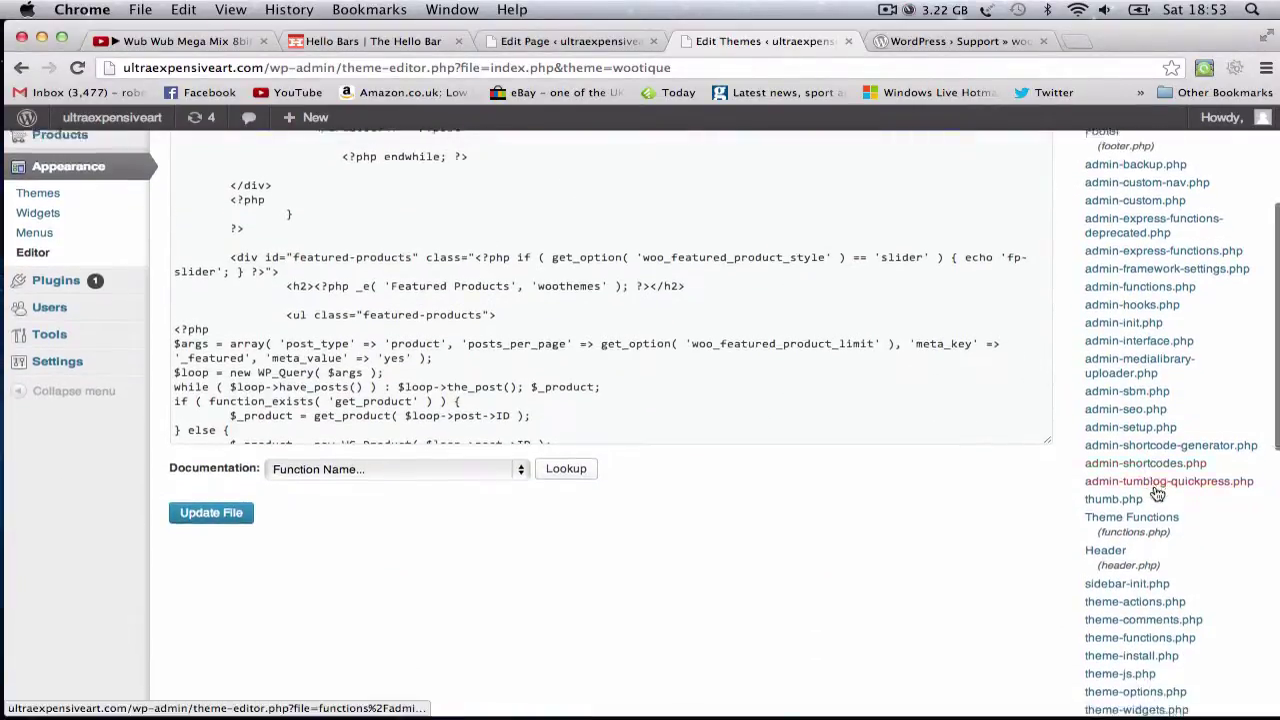
{"action": "left_click", "coordinate": [1100, 213]}
{"action": "scroll", "coordinate": [1100, 300], "scroll_direction": "up", "scroll_amount": 2}
{"action": "scroll", "coordinate": [1057, 428], "scroll_direction": "down", "scroll_amount": 2}
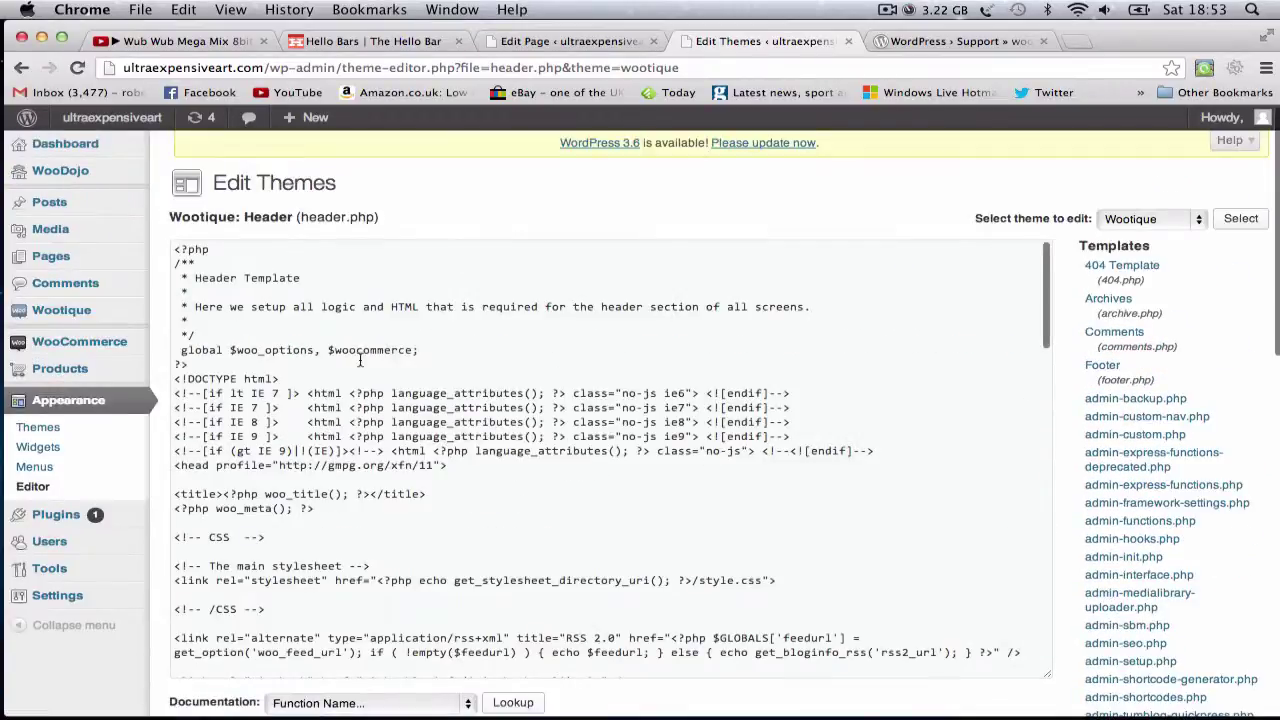
{"action": "scroll", "coordinate": [360, 360], "scroll_direction": "down", "scroll_amount": 7}
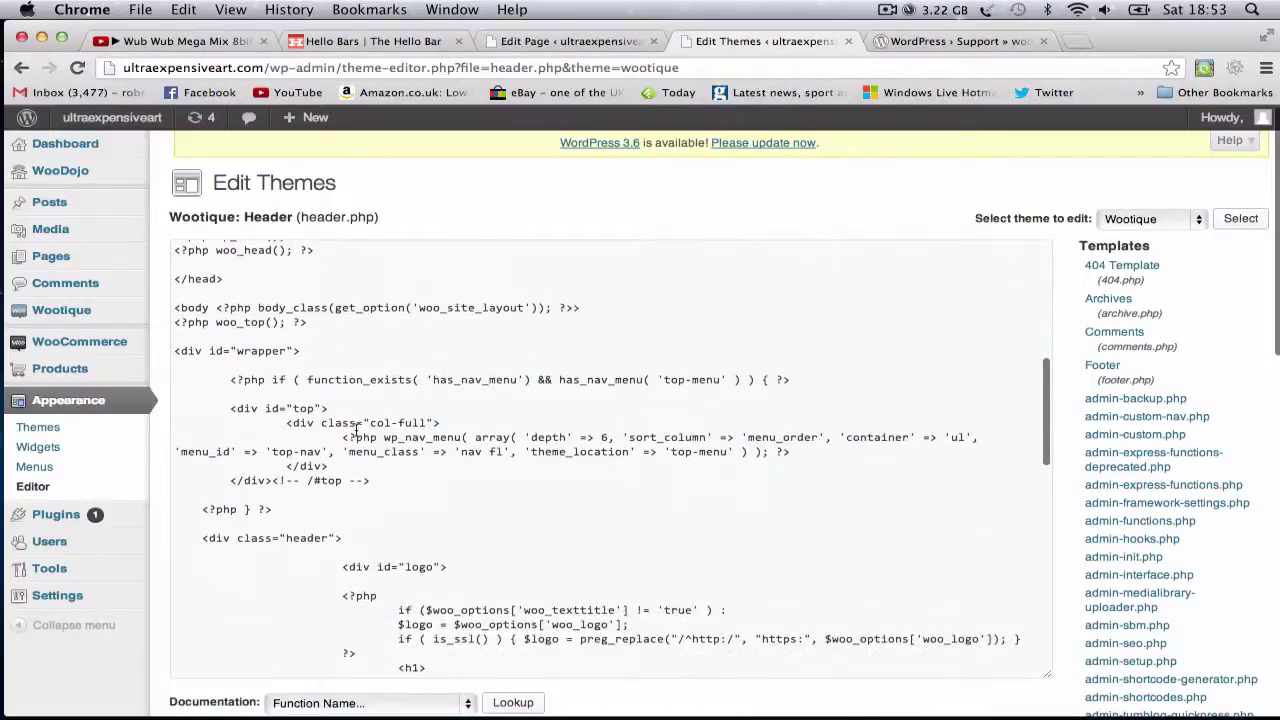
{"action": "scroll", "coordinate": [355, 430], "scroll_direction": "down", "scroll_amount": 8}
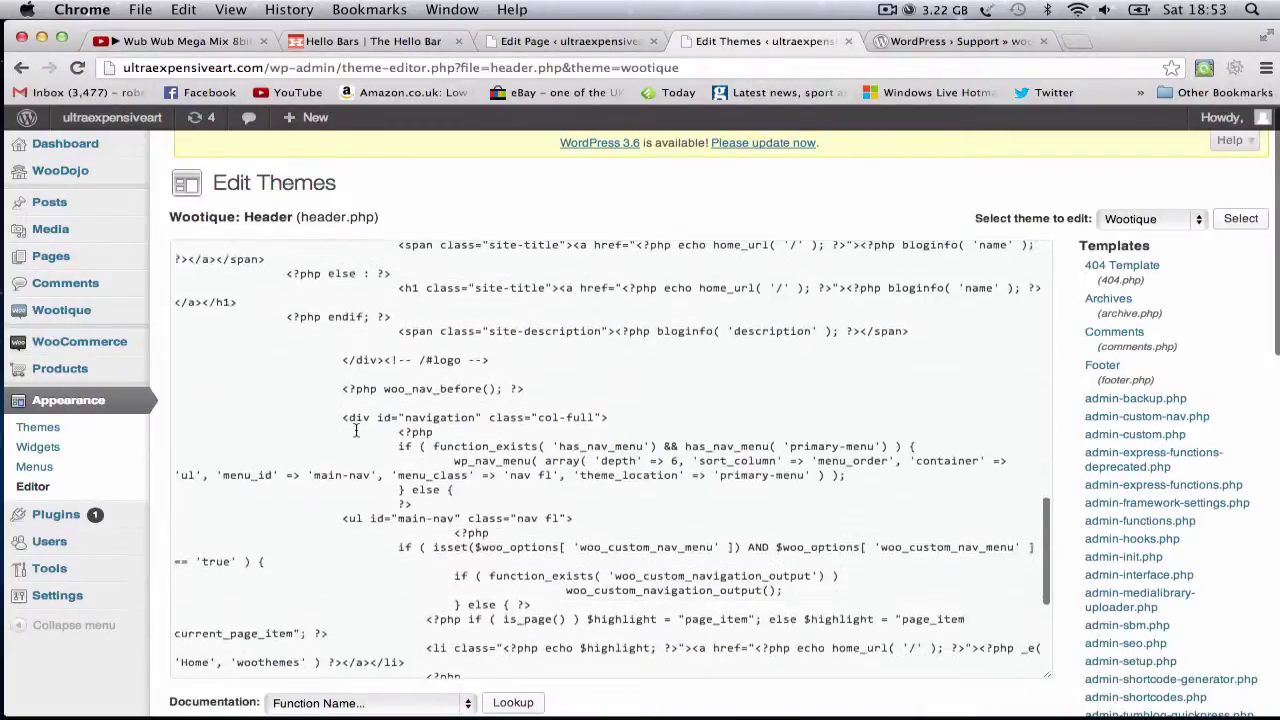
{"action": "scroll", "coordinate": [355, 430], "scroll_direction": "down", "scroll_amount": 6}
{"action": "scroll", "coordinate": [355, 430], "scroll_direction": "up", "scroll_amount": 15}
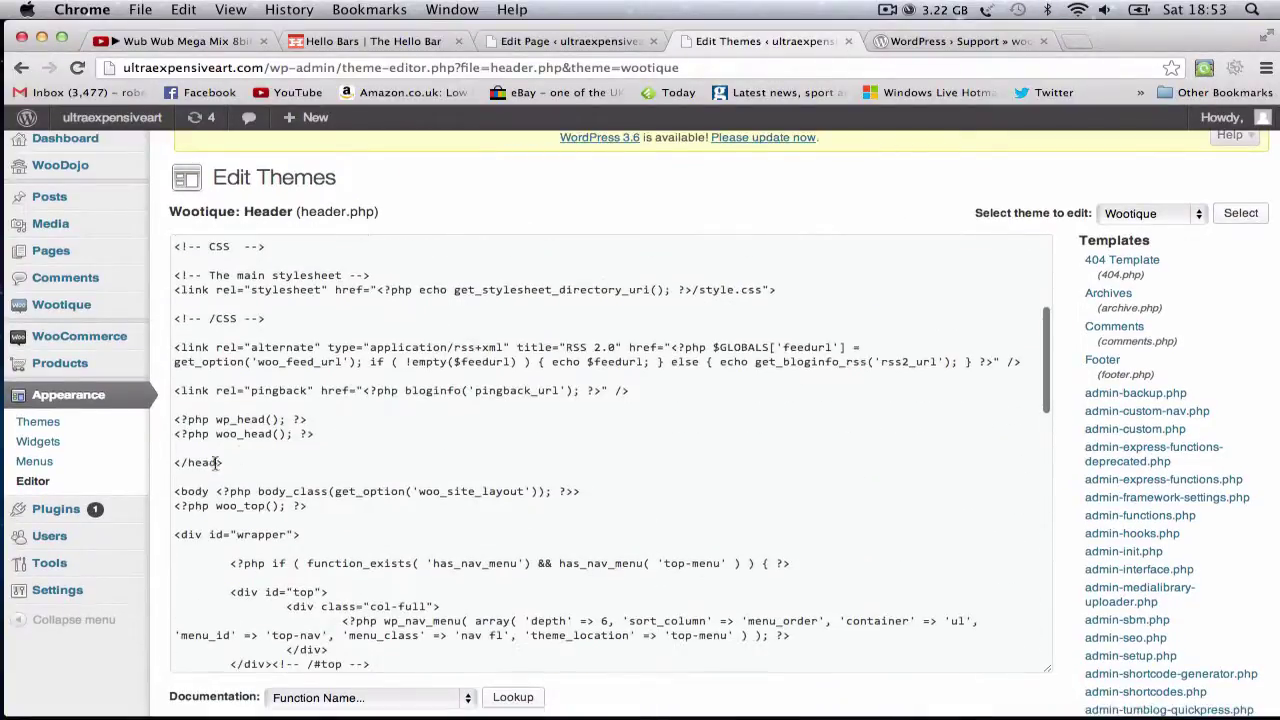
{"action": "type", "text": "<script type=\"text/javascript\" src=\"http://www.hellobar.com/hellobar.js\"></script> <script type=\"text/javascript\">     new HelloBar(7791,180234); </script>"}
{"action": "scroll", "coordinate": [450, 590], "scroll_direction": "down", "scroll_amount": 8}
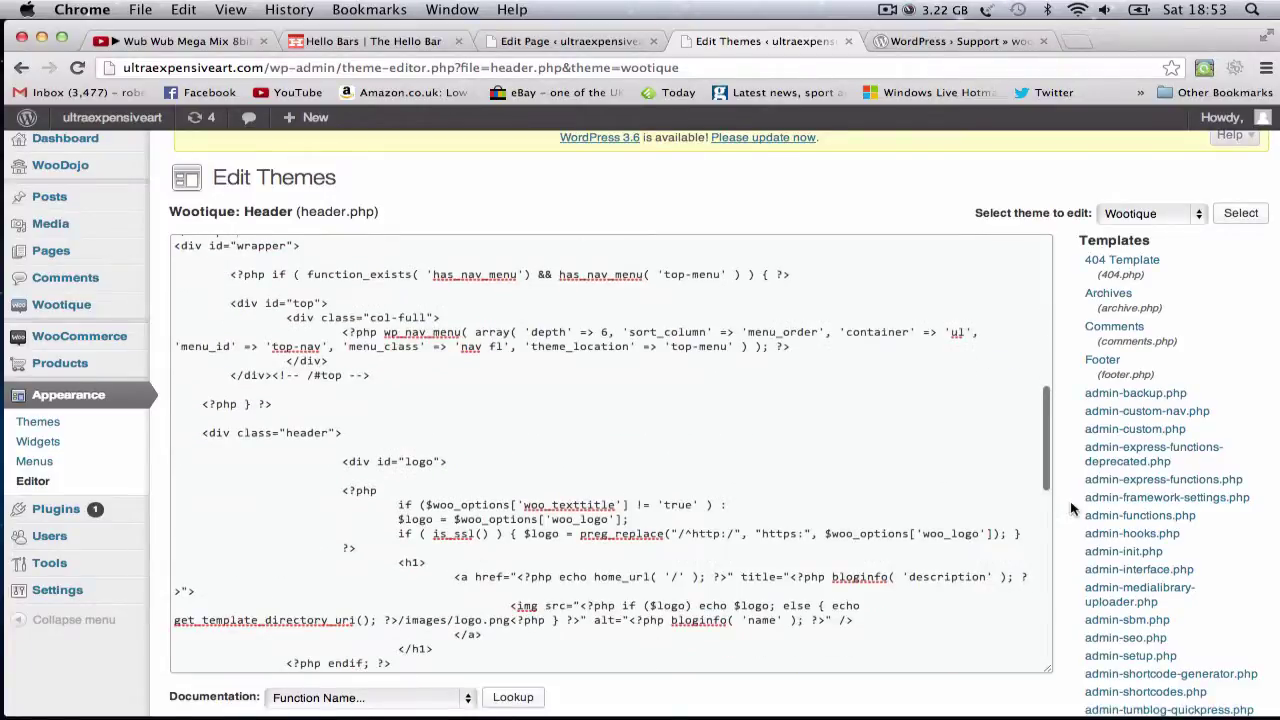
{"action": "scroll", "coordinate": [1075, 510], "scroll_direction": "down", "scroll_amount": 1}
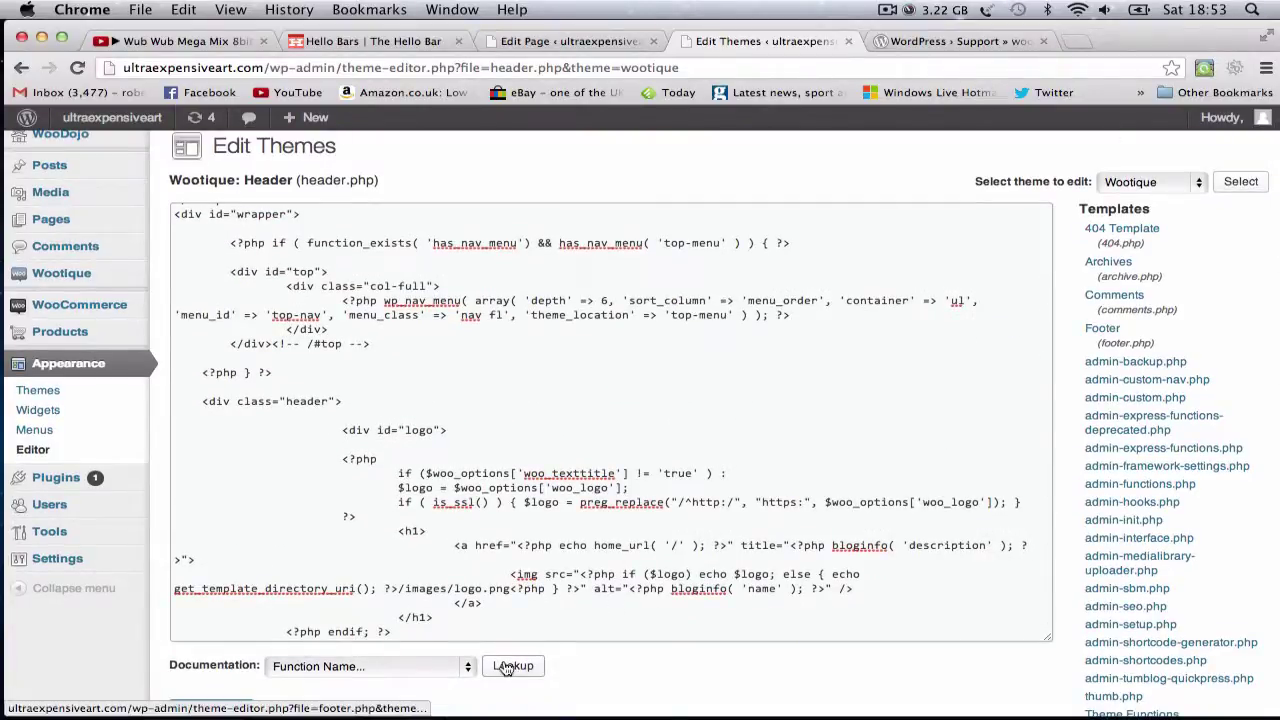
Save the edits to the Wootique header.php file and reload ultraexpensiveart.com in Firefox.
{"action": "scroll", "coordinate": [450, 670], "scroll_direction": "down", "scroll_amount": 2}
{"action": "left_click", "coordinate": [211, 620]}
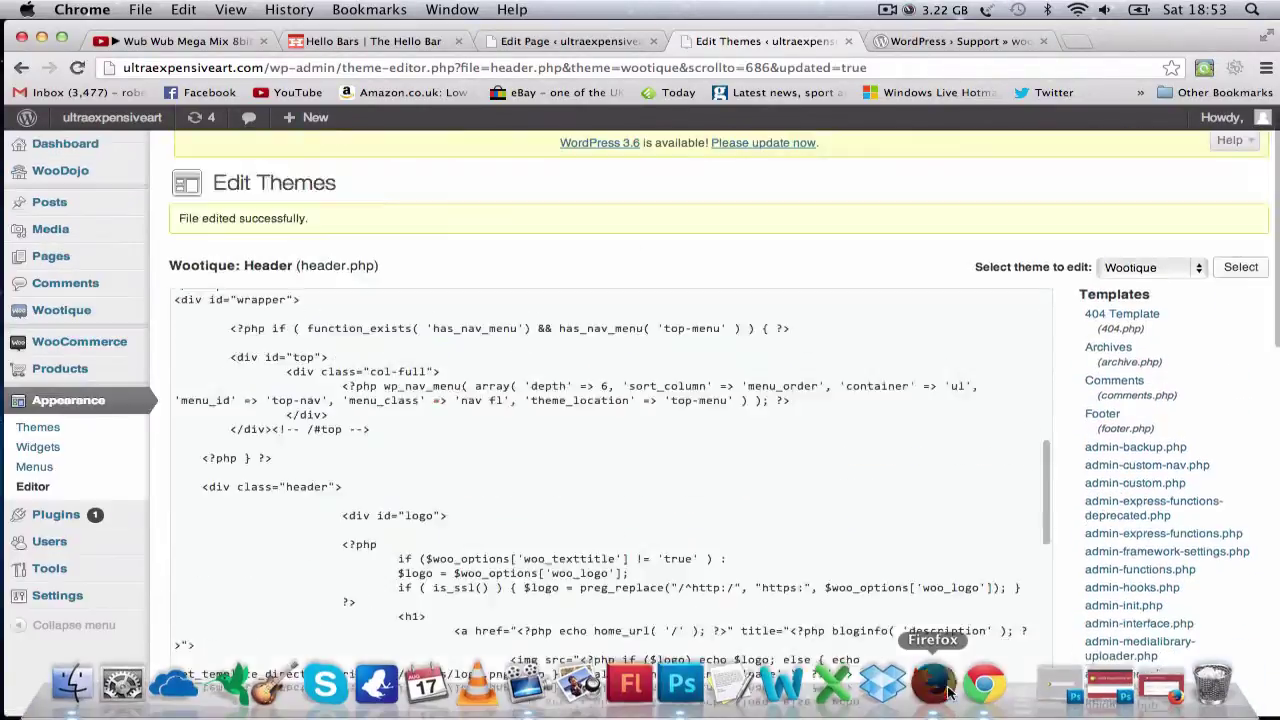
{"action": "left_click", "coordinate": [948, 688]}
{"action": "key", "text": "super+r"}
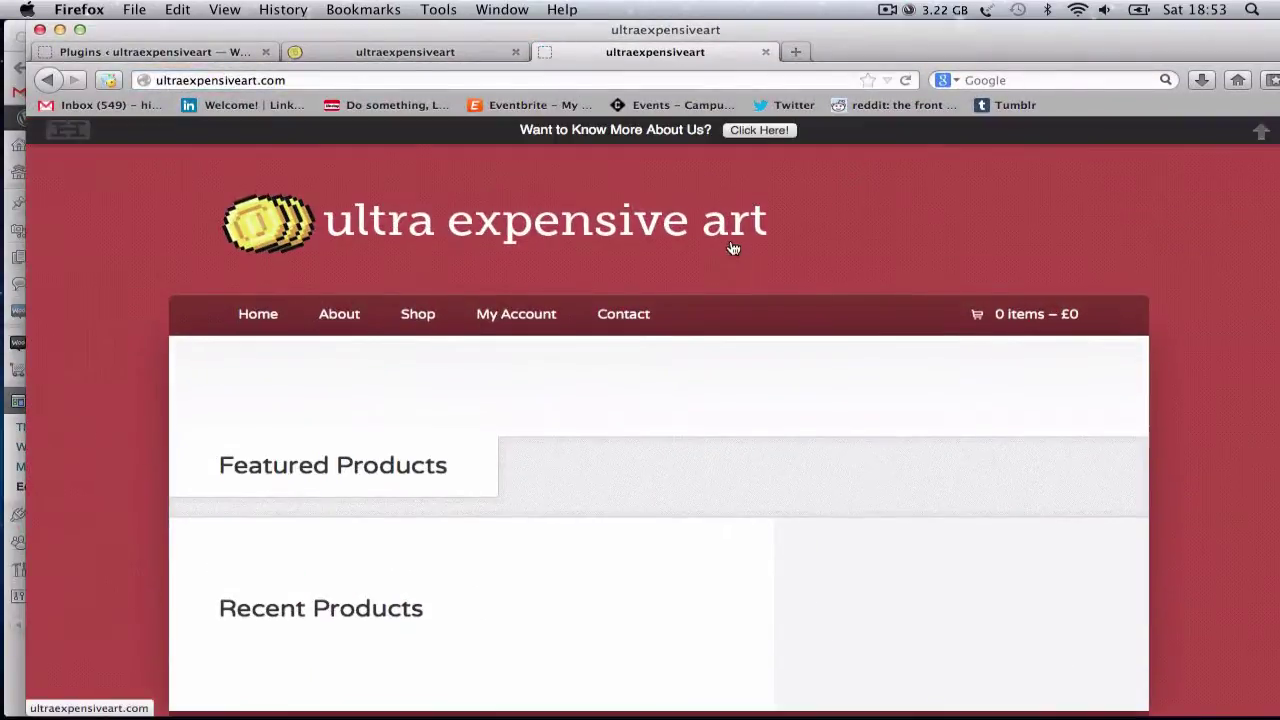
{"action": "double_click", "coordinate": [800, 36]}
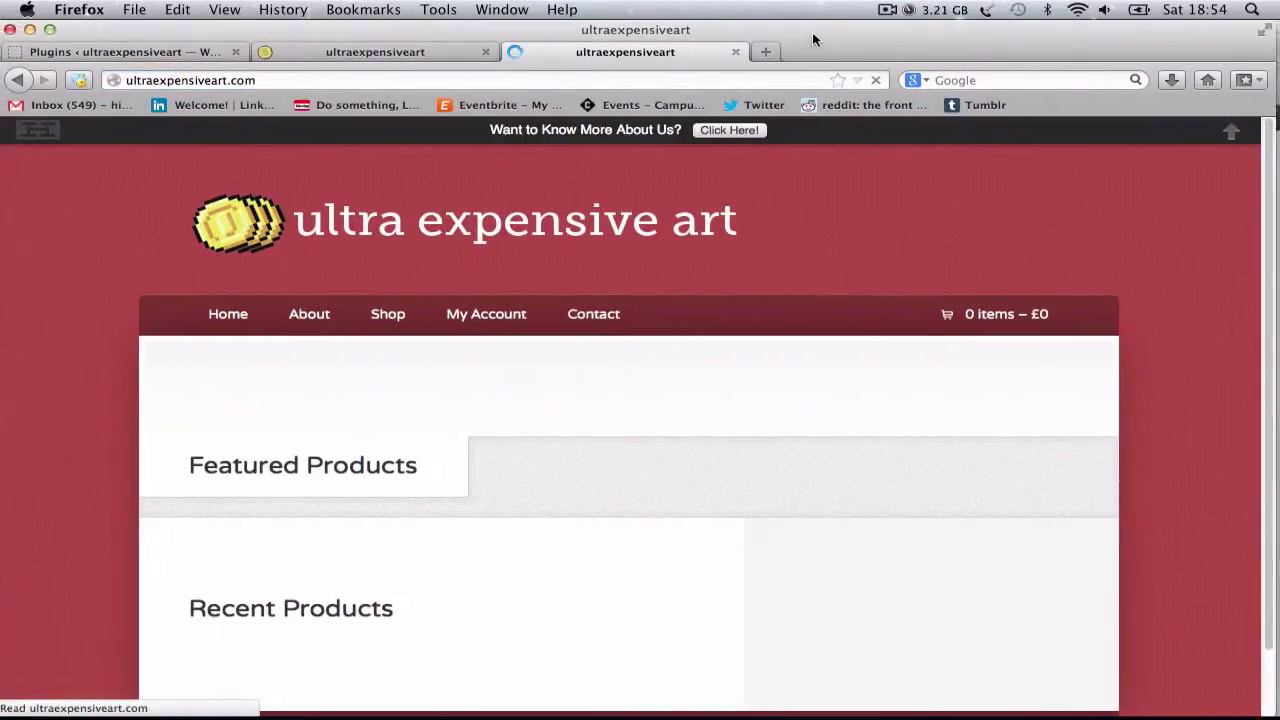
Check the notification bar across the site's home page and About page.
{"action": "scroll", "coordinate": [440, 363], "scroll_direction": "down", "scroll_amount": 2}
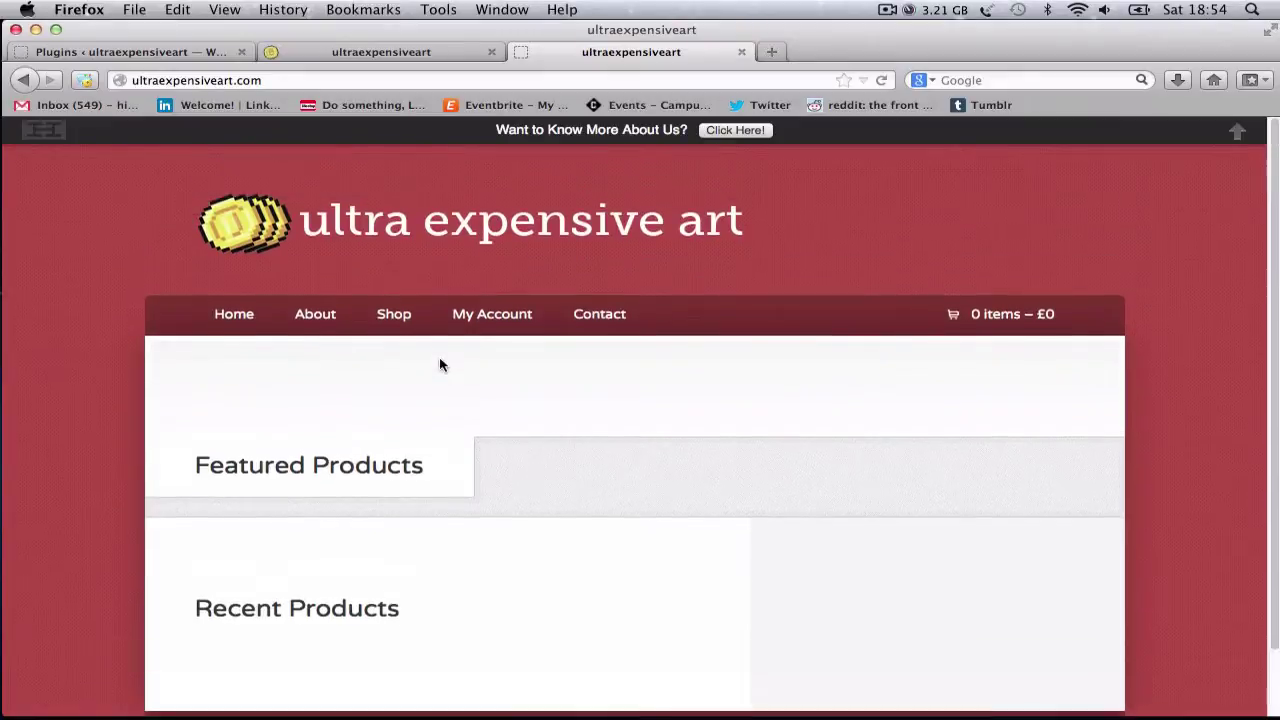
{"action": "scroll", "coordinate": [430, 450], "scroll_direction": "up", "scroll_amount": 2}
{"action": "scroll", "coordinate": [423, 531], "scroll_direction": "down", "scroll_amount": 2}
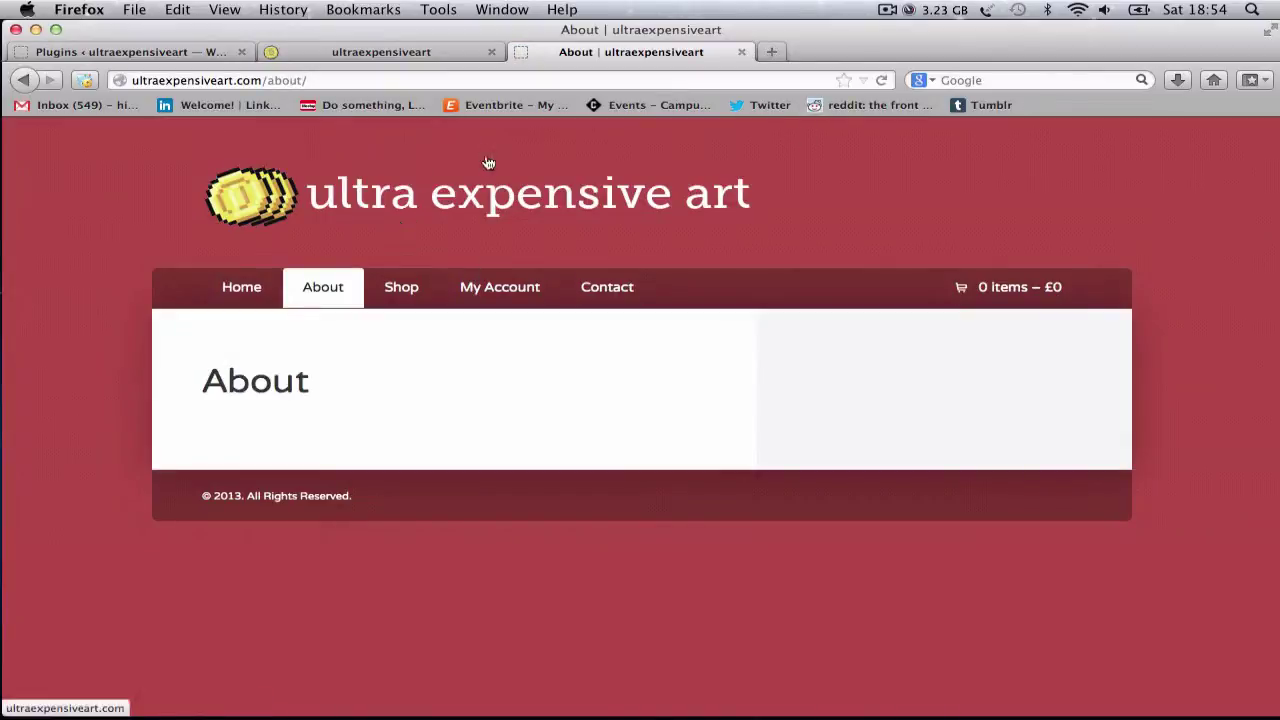
{"action": "left_click", "coordinate": [255, 190]}
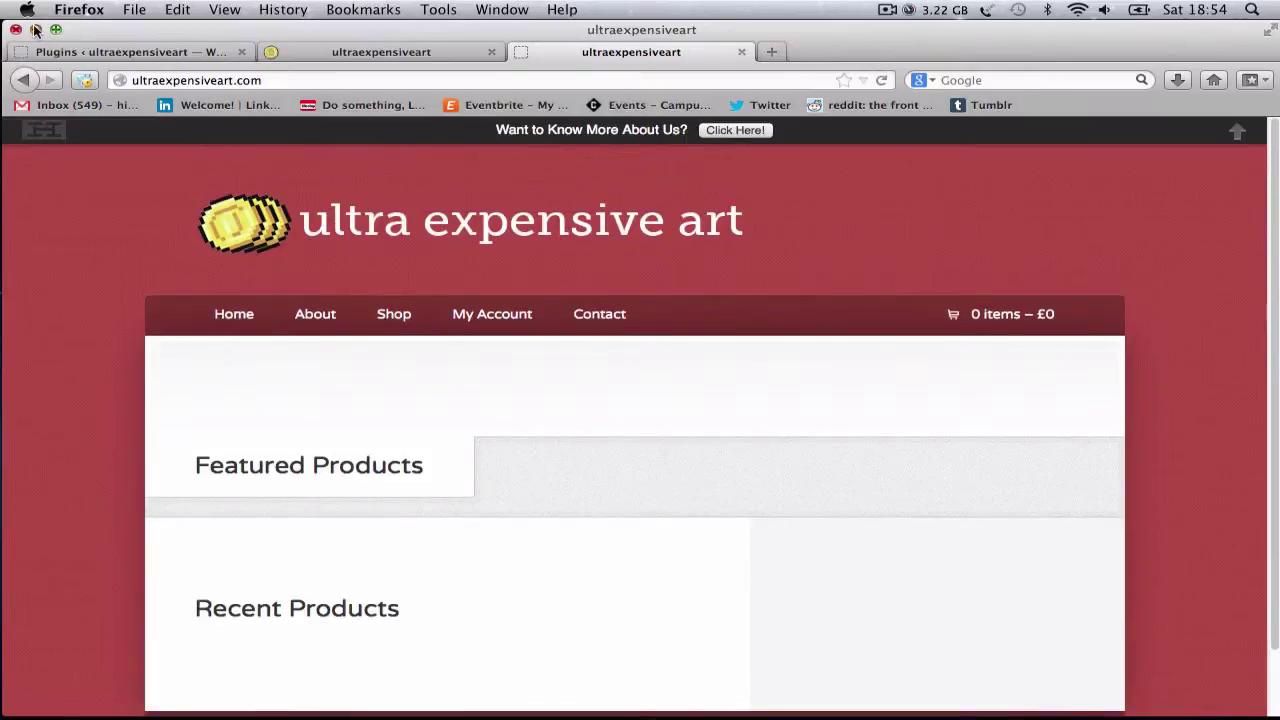
Return to Chrome, close the Hello Bars tab and open the site's front page from the theme editor.
{"action": "left_click", "coordinate": [35, 29]}
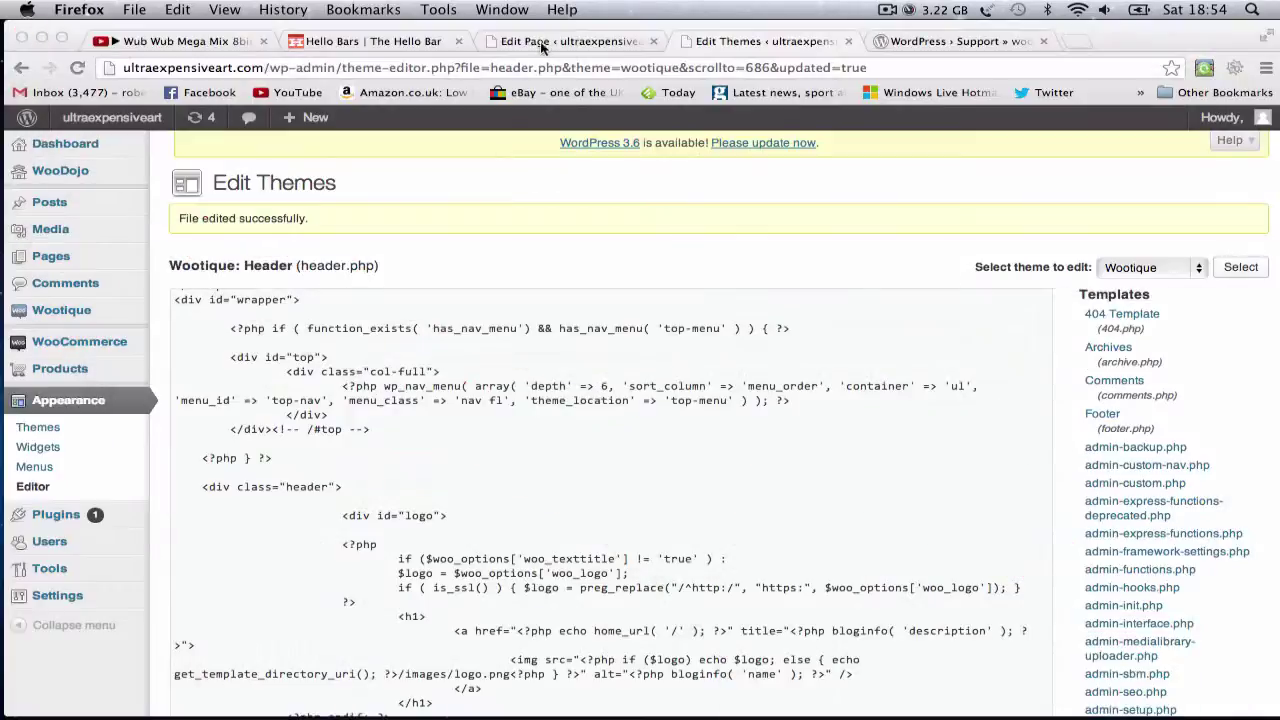
{"action": "left_click", "coordinate": [400, 41]}
{"action": "left_click", "coordinate": [458, 41]}
{"action": "left_click", "coordinate": [537, 45]}
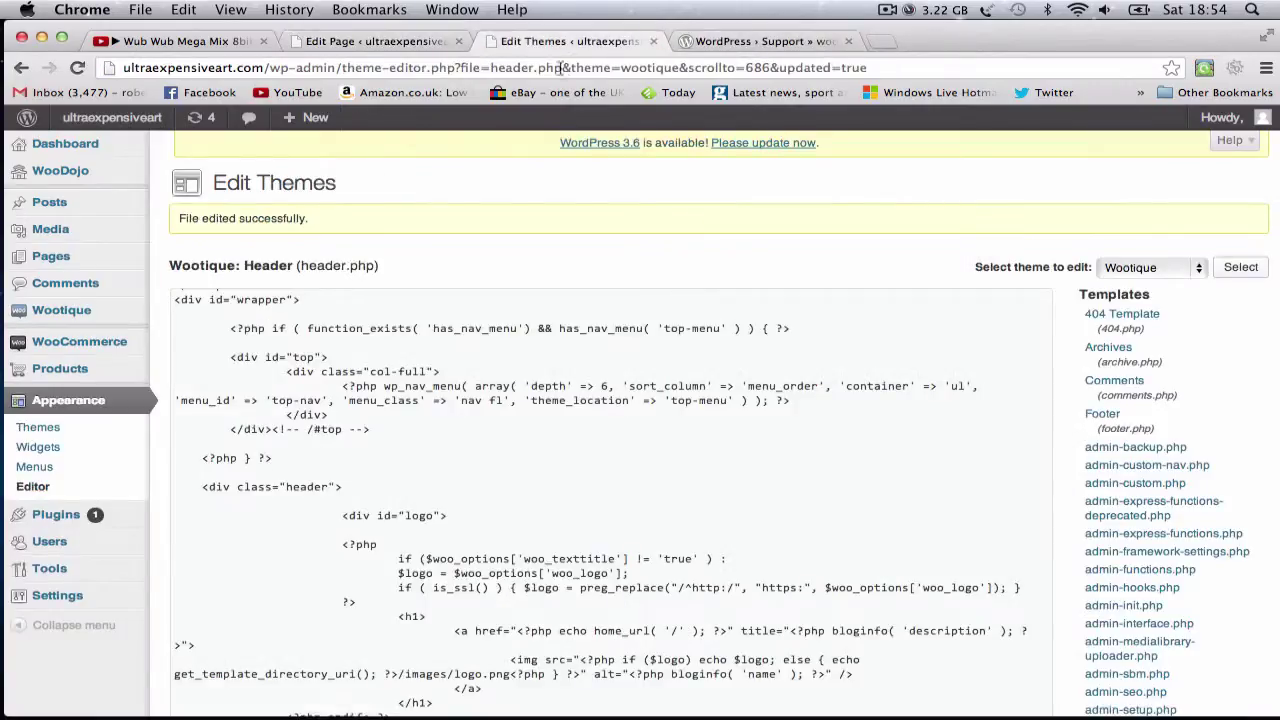
{"action": "mouse_move", "coordinate": [128, 120]}
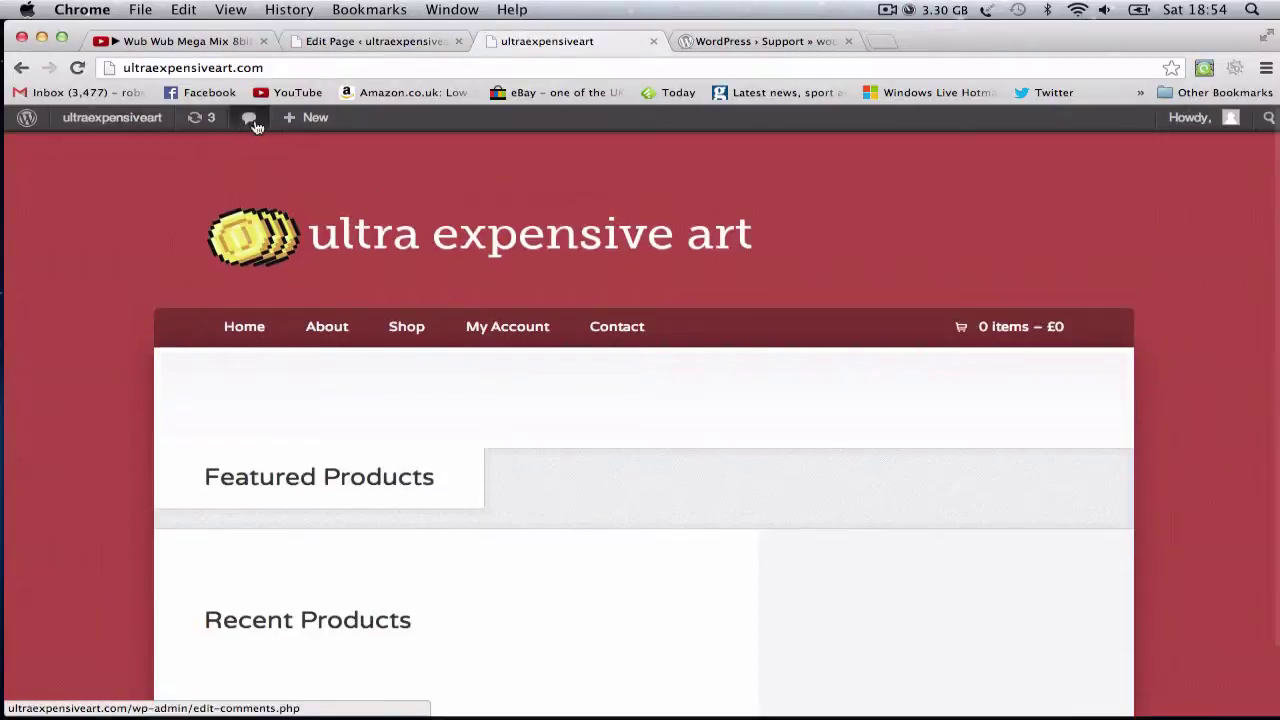
Look over the front page's navigation, cart link, product sections and footer.
{"action": "scroll", "coordinate": [697, 320], "scroll_direction": "down", "scroll_amount": 2}
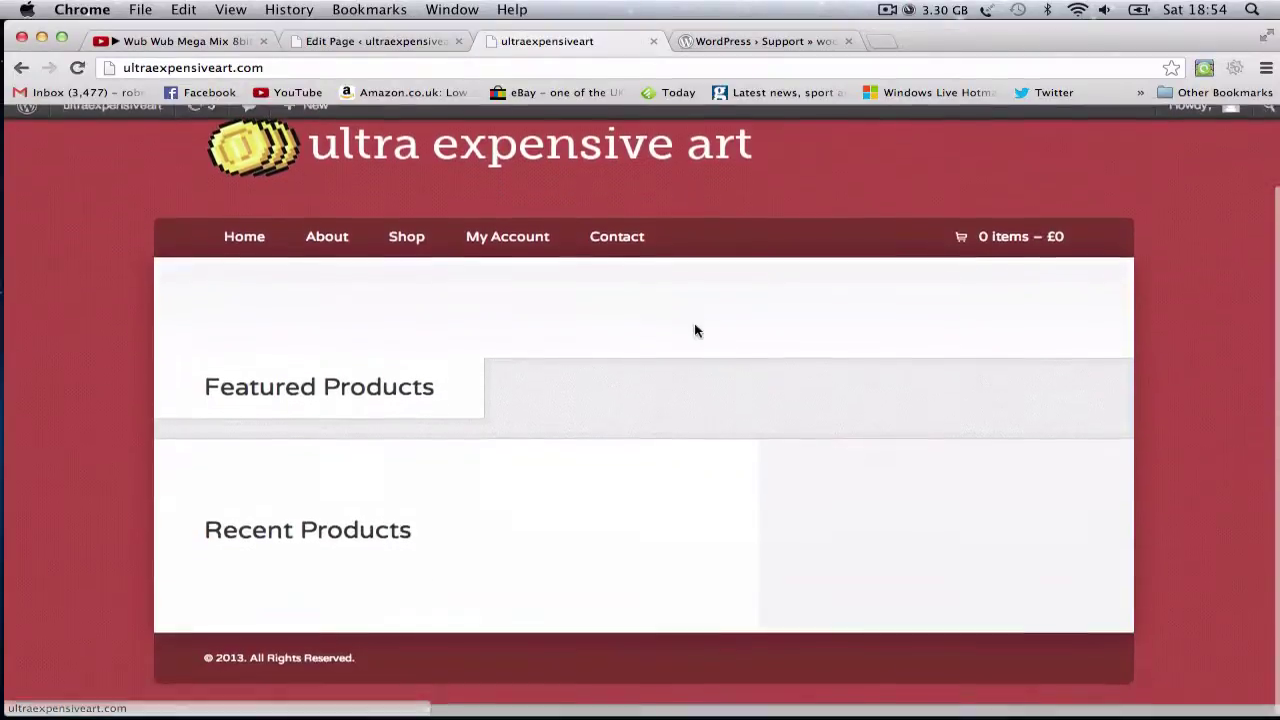
{"action": "scroll", "coordinate": [697, 330], "scroll_direction": "up", "scroll_amount": 2}
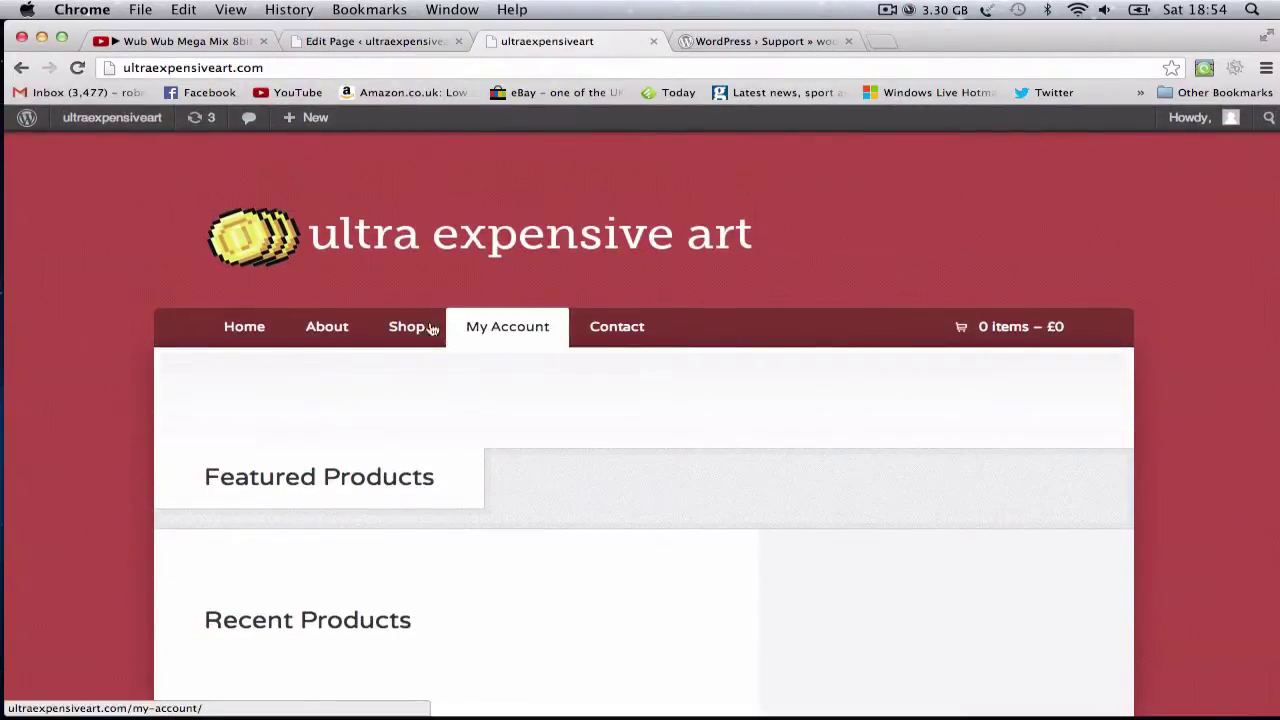
{"action": "scroll", "coordinate": [799, 240], "scroll_direction": "down", "scroll_amount": 1}
{"action": "scroll", "coordinate": [969, 354], "scroll_direction": "up", "scroll_amount": 2}
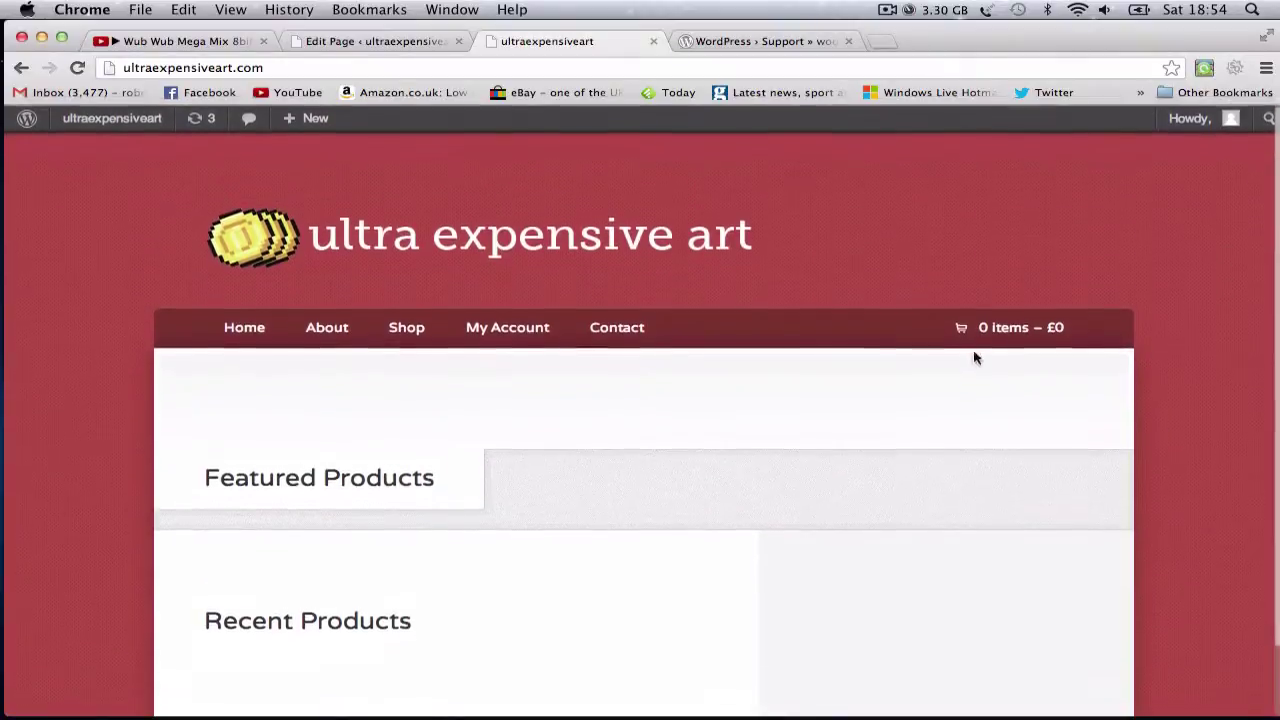
{"action": "scroll", "coordinate": [480, 283], "scroll_direction": "down", "scroll_amount": 2}
{"action": "scroll", "coordinate": [268, 340], "scroll_direction": "up", "scroll_amount": 2}
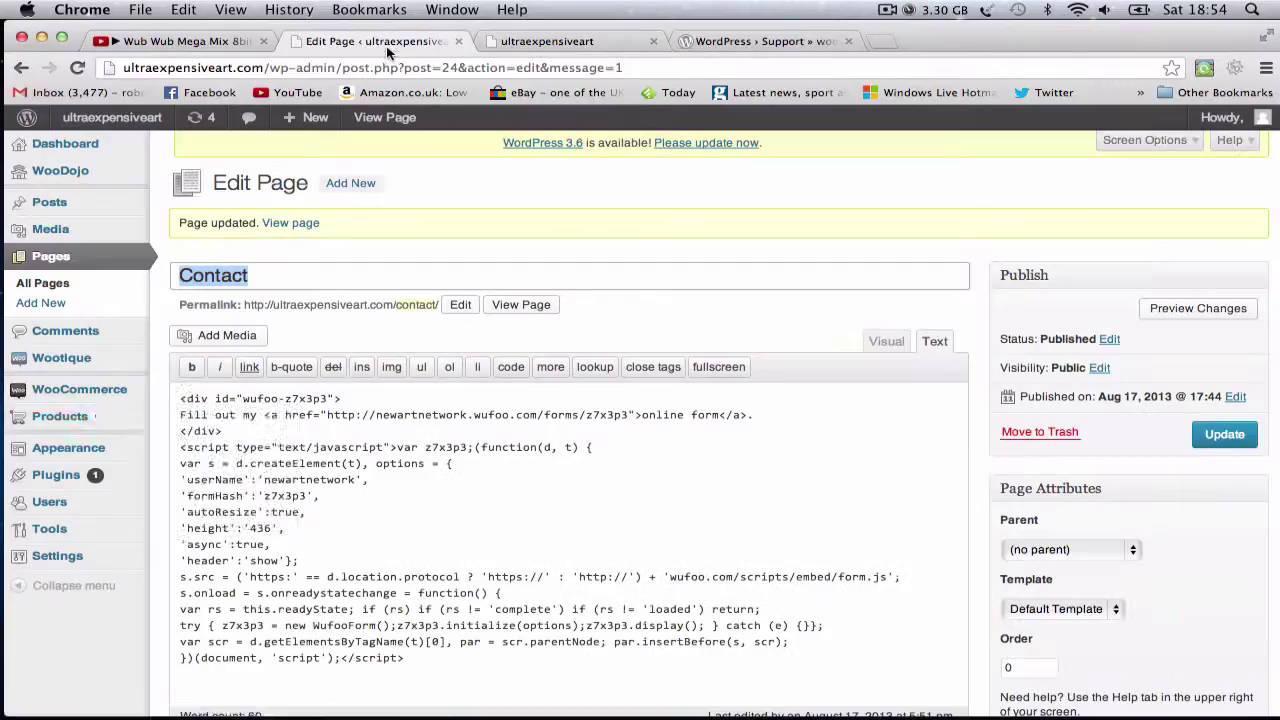
Open the WooCommerce settings from the WordPress admin tab showing the Contact page.
{"action": "left_click", "coordinate": [436, 40]}
{"action": "mouse_move", "coordinate": [102, 416]}
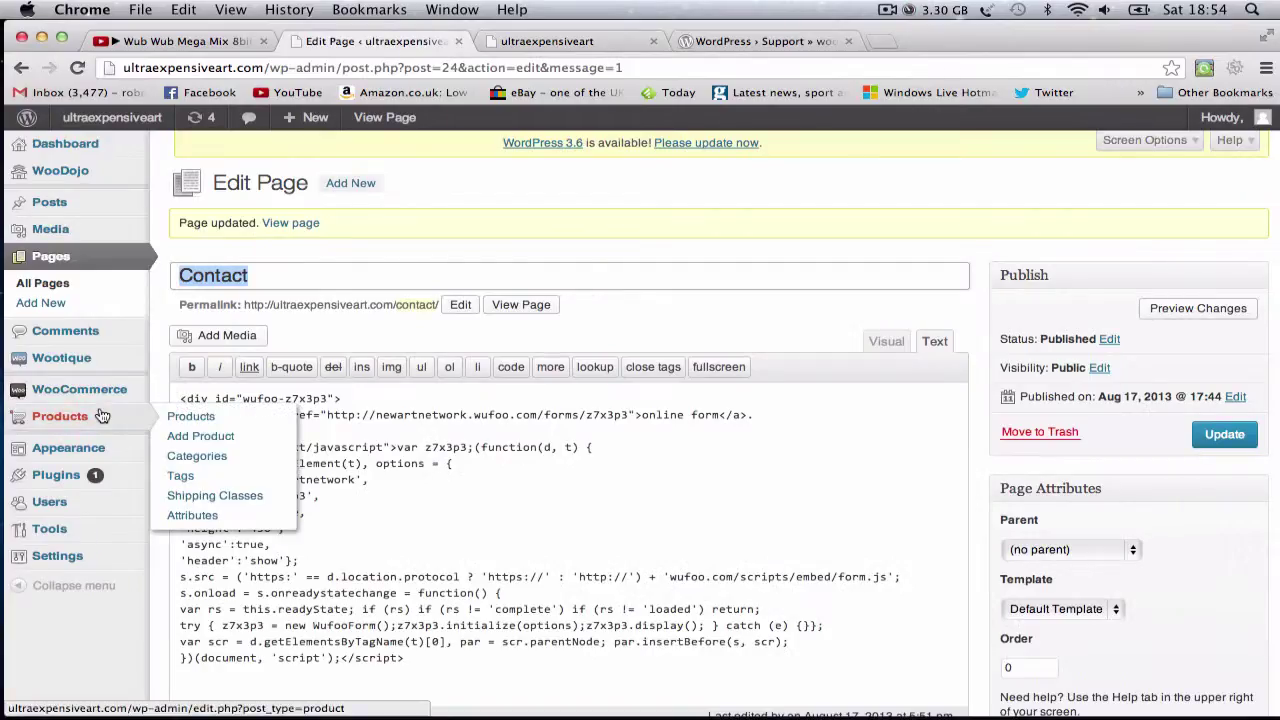
{"action": "left_click", "coordinate": [560, 41]}
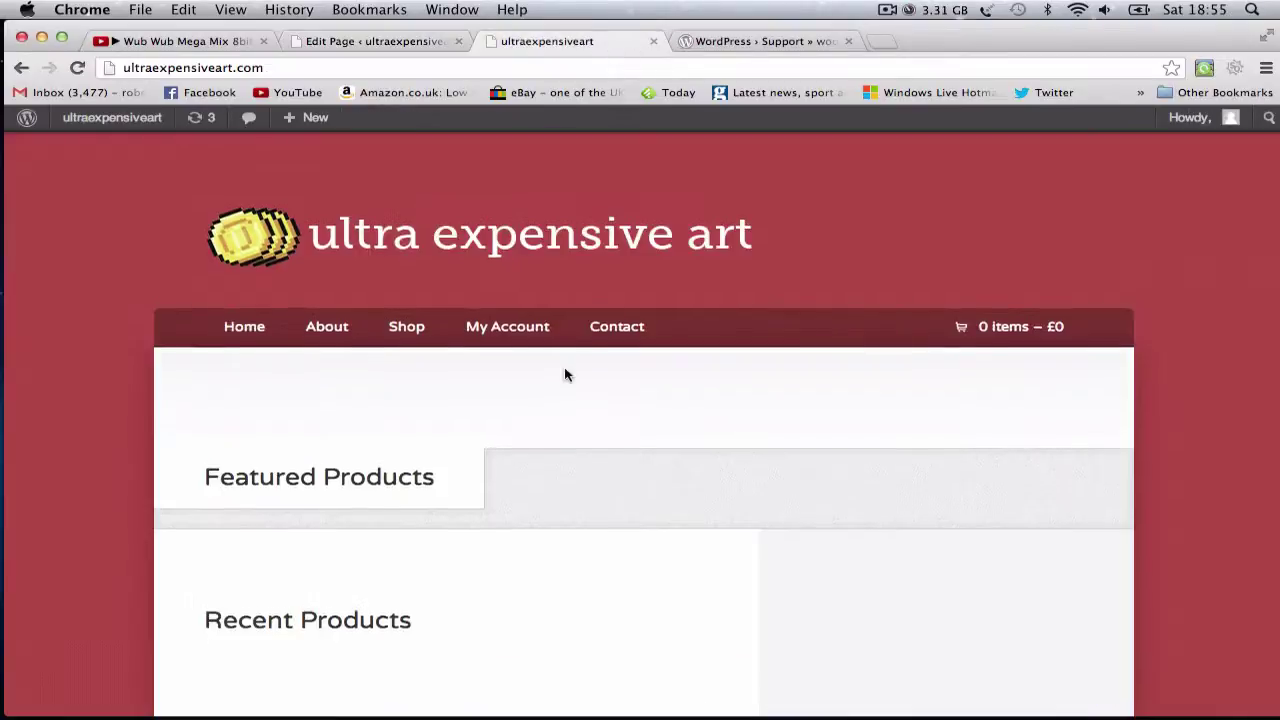
{"action": "left_click", "coordinate": [375, 41]}
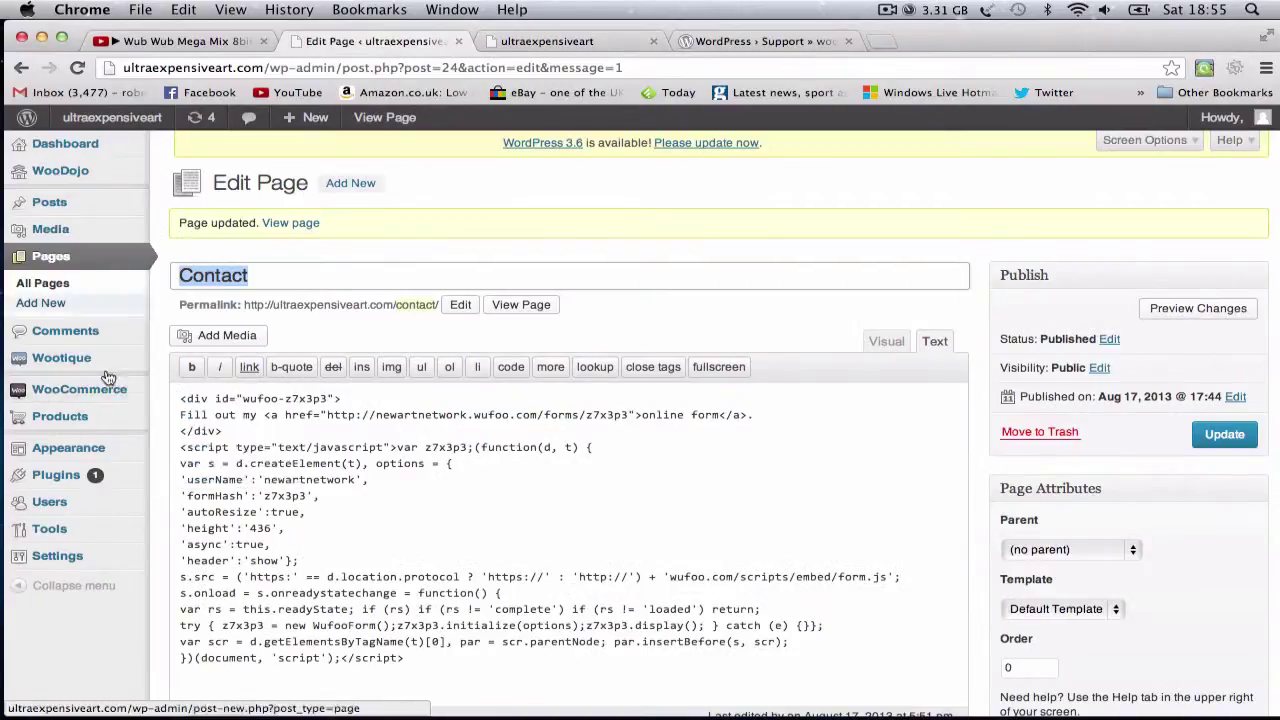
{"action": "mouse_move", "coordinate": [85, 390]}
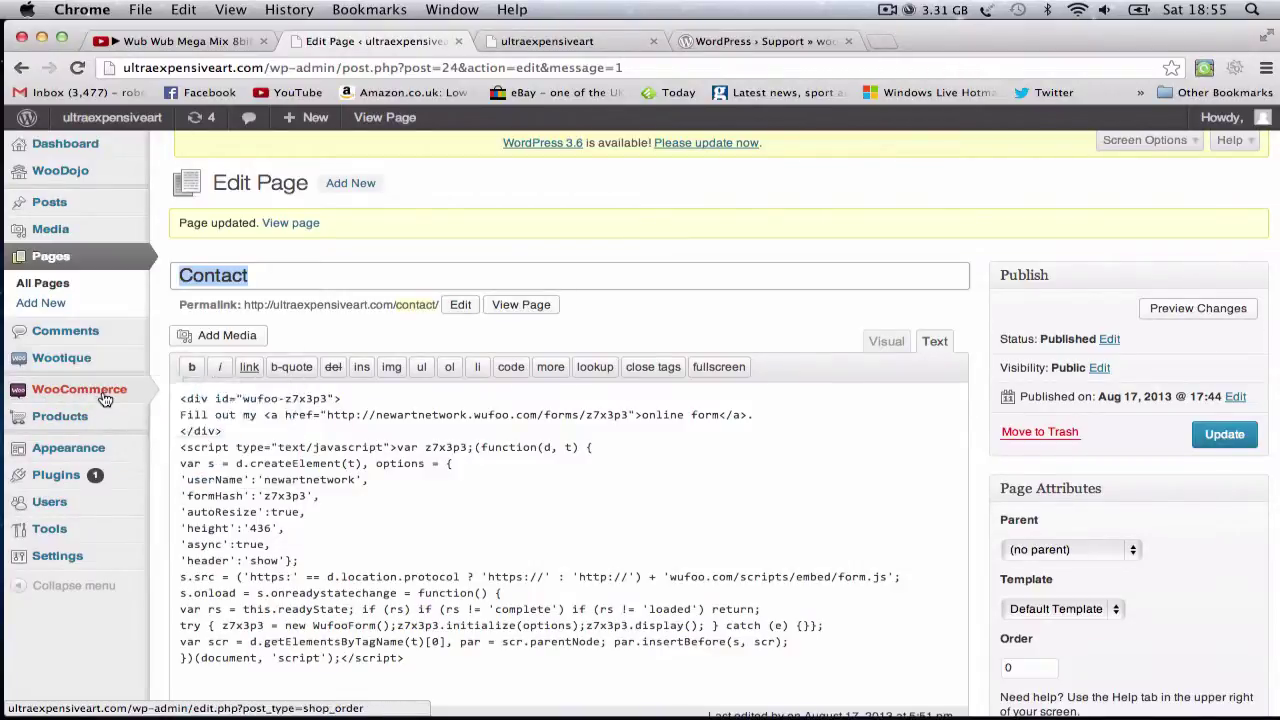
{"action": "left_click", "coordinate": [181, 396]}
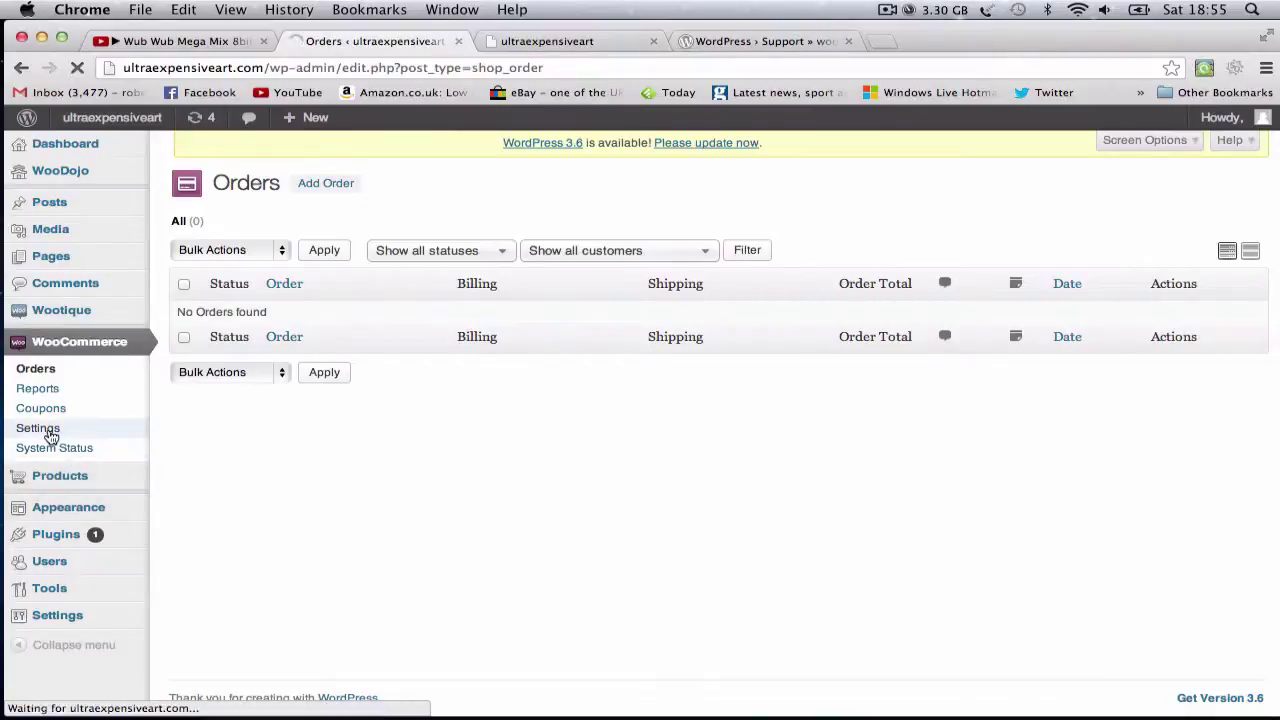
Review the General WooCommerce options for location, currency, checkout, registration, styles and downloadable products.
{"action": "scroll", "coordinate": [338, 249], "scroll_direction": "down", "scroll_amount": 15}
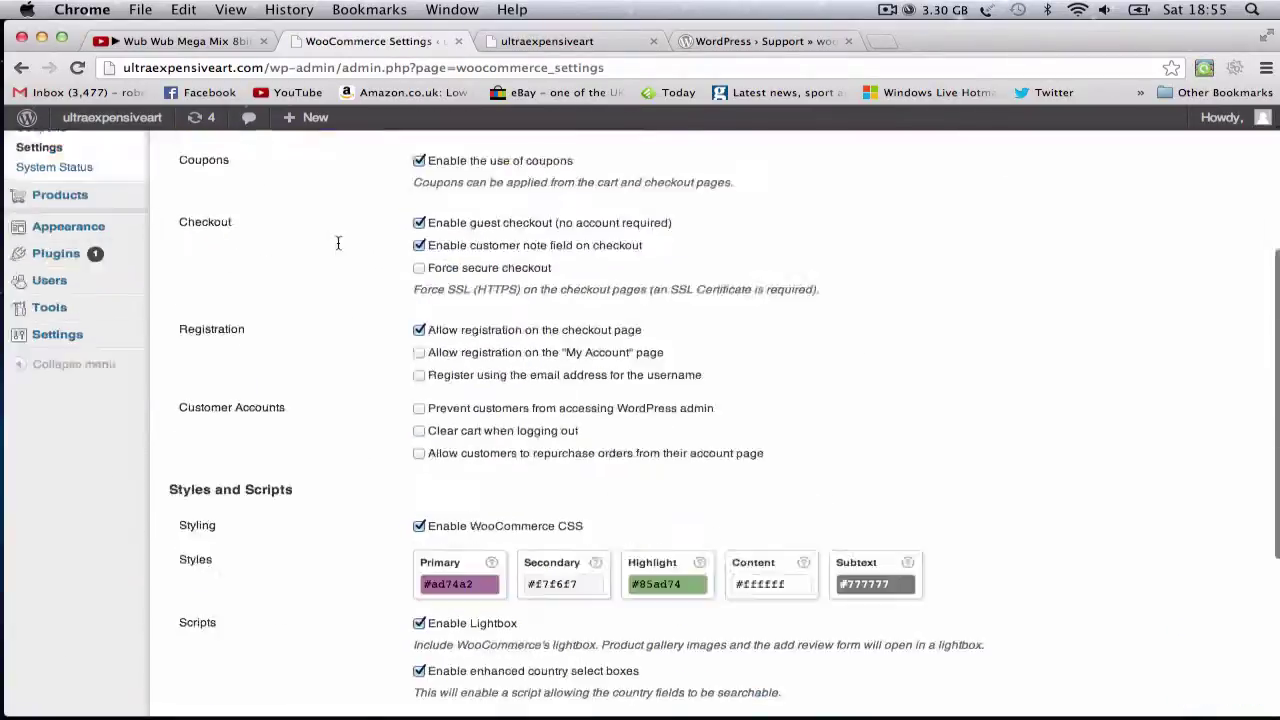
{"action": "scroll", "coordinate": [337, 243], "scroll_direction": "up", "scroll_amount": 15}
{"action": "scroll", "coordinate": [337, 246], "scroll_direction": "down", "scroll_amount": 4}
{"action": "scroll", "coordinate": [241, 267], "scroll_direction": "up", "scroll_amount": 4}
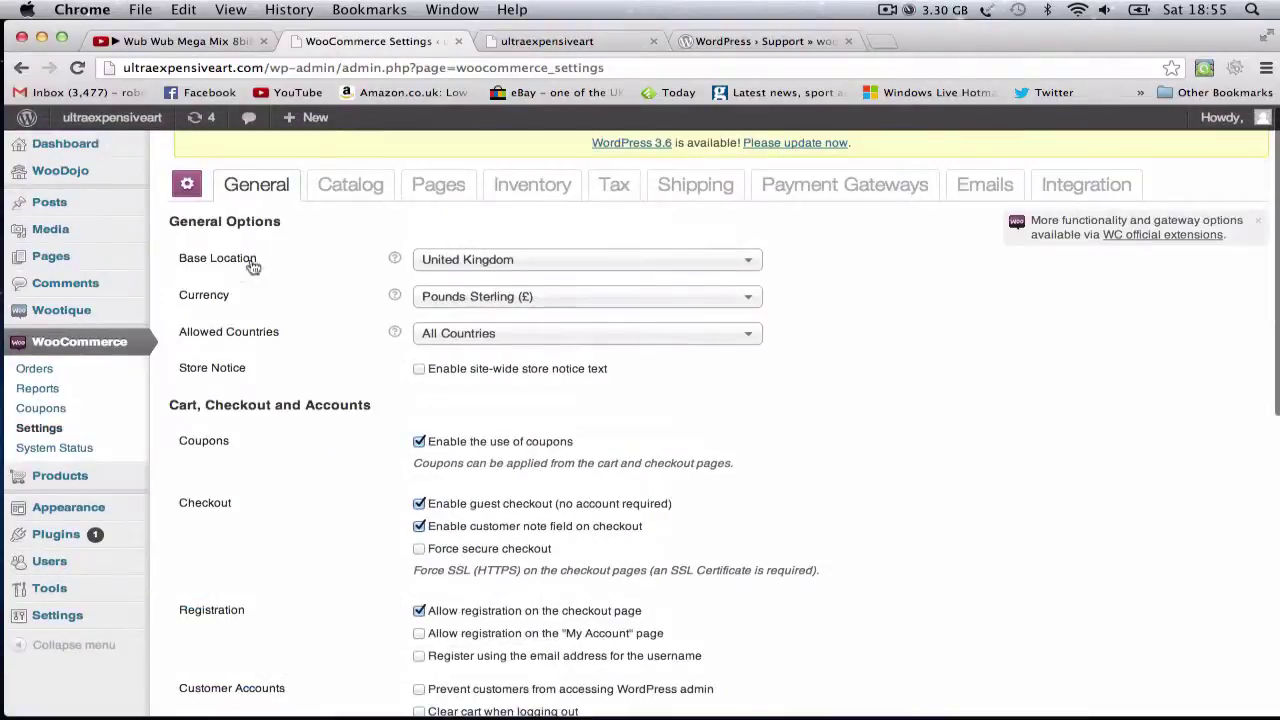
{"action": "scroll", "coordinate": [372, 334], "scroll_direction": "down", "scroll_amount": 1}
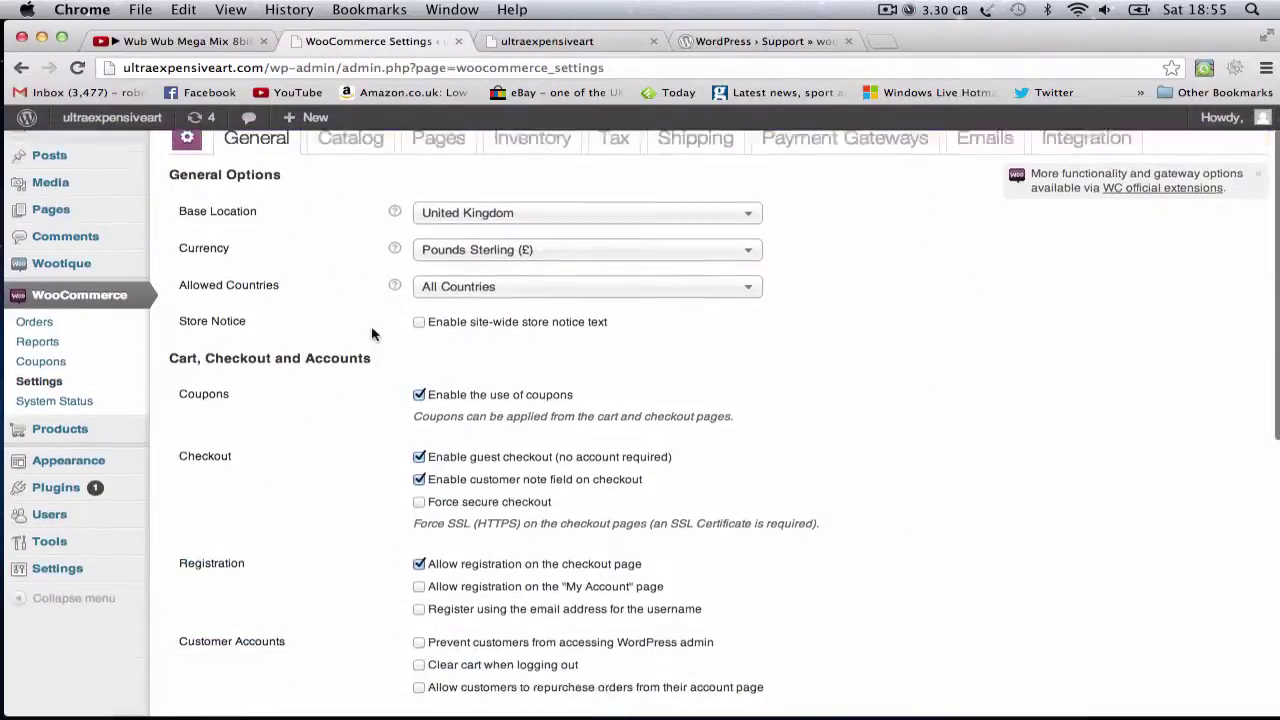
{"action": "scroll", "coordinate": [372, 334], "scroll_direction": "down", "scroll_amount": 1}
{"action": "scroll", "coordinate": [207, 328], "scroll_direction": "down", "scroll_amount": 1}
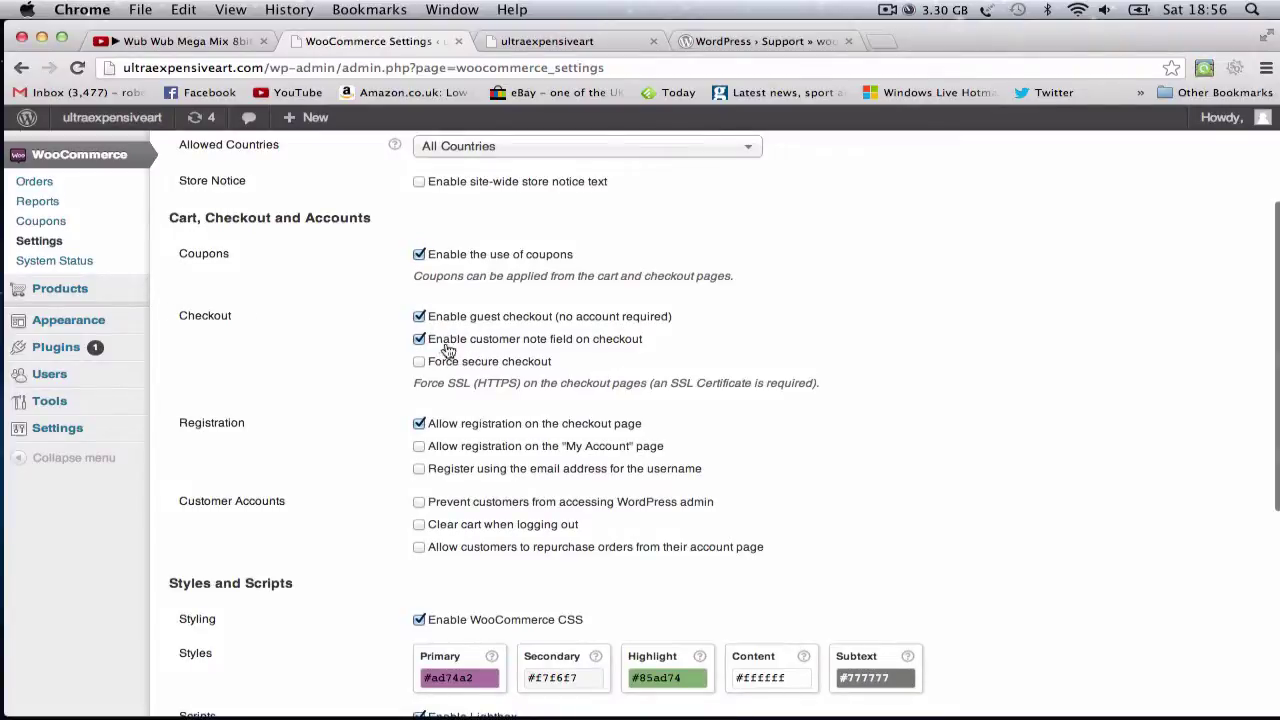
{"action": "scroll", "coordinate": [349, 370], "scroll_direction": "down", "scroll_amount": 2}
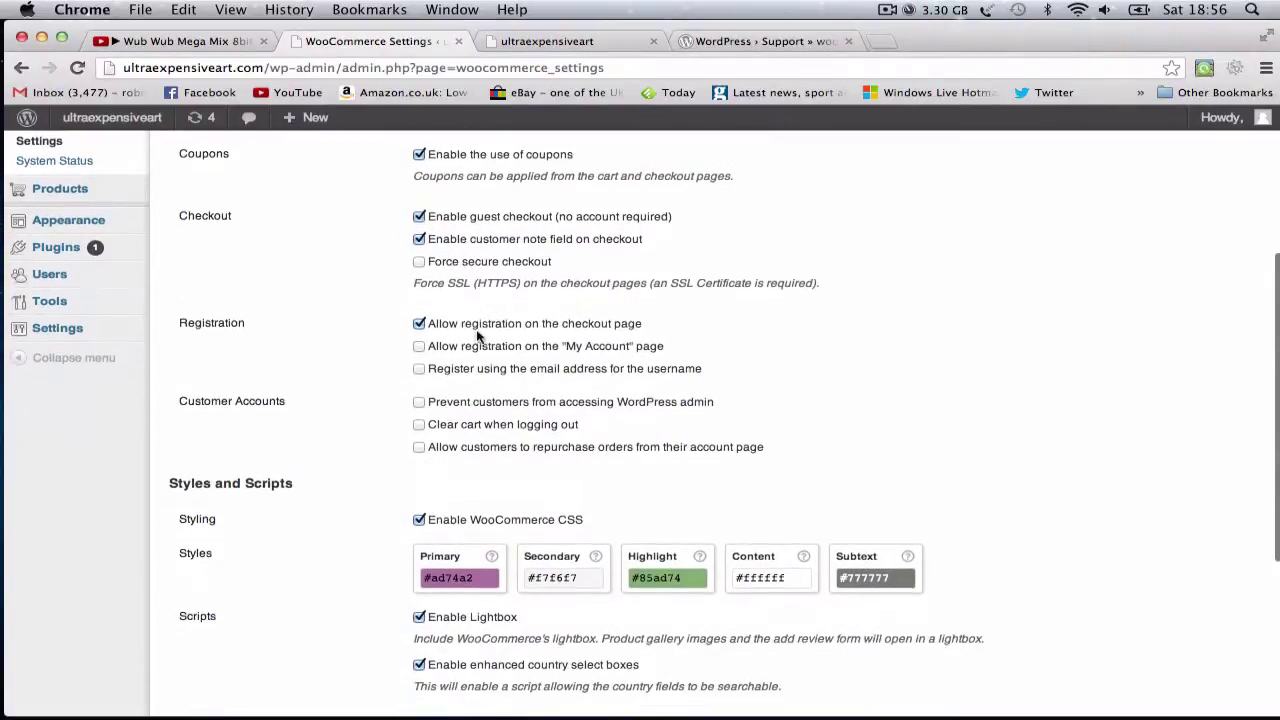
{"action": "scroll", "coordinate": [315, 334], "scroll_direction": "down", "scroll_amount": 1}
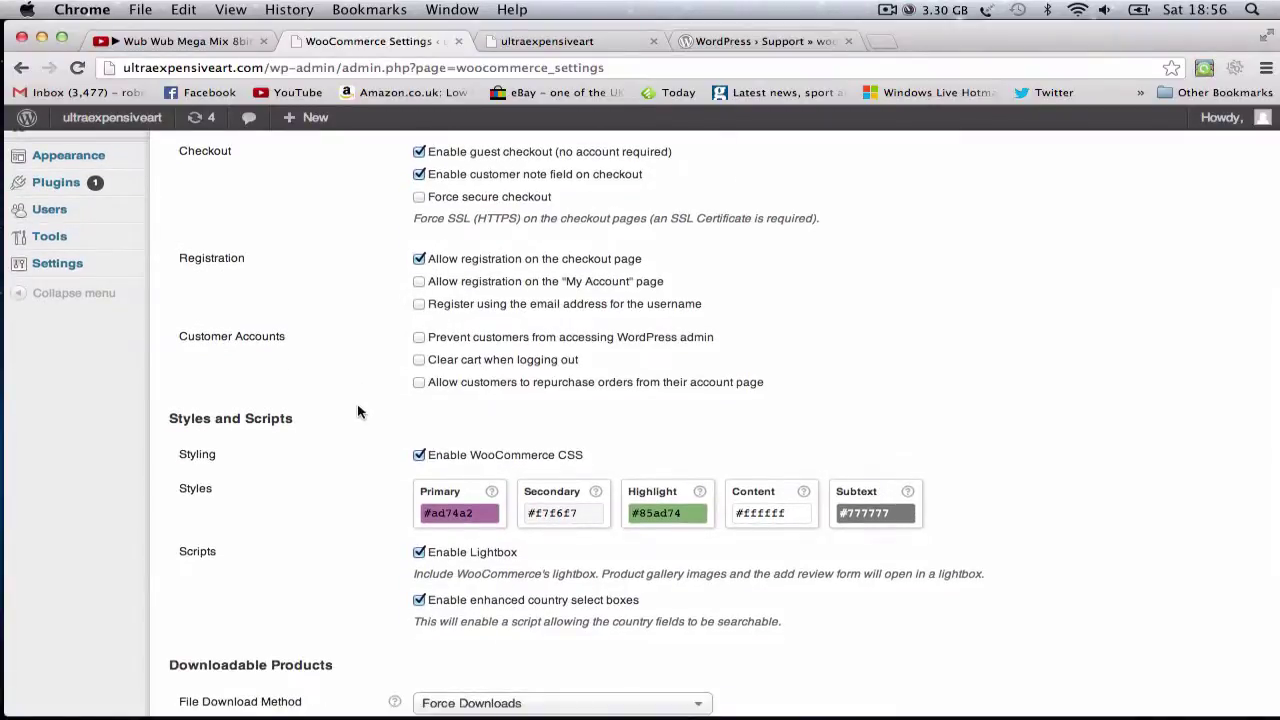
{"action": "scroll", "coordinate": [361, 420], "scroll_direction": "down", "scroll_amount": 5}
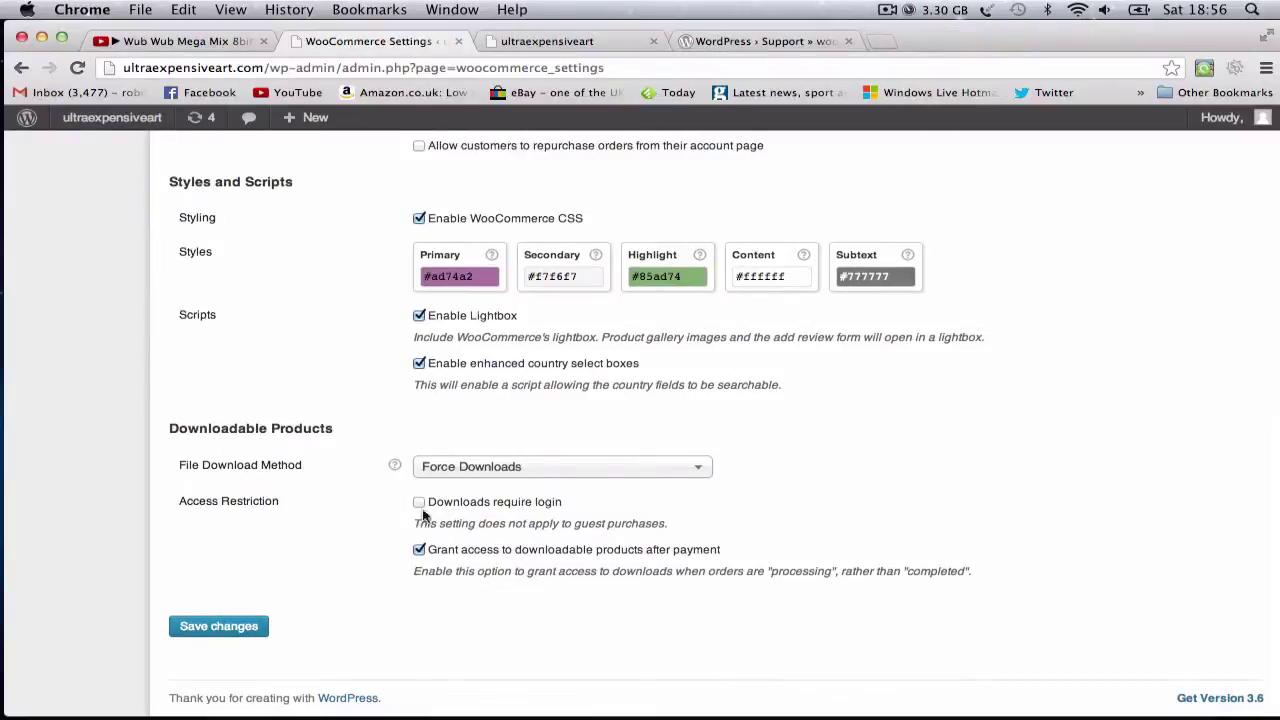
Review the Catalog settings for product sorting, product data fields, units, ratings and pricing.
{"action": "scroll", "coordinate": [447, 511], "scroll_direction": "up", "scroll_amount": 10}
{"action": "left_click", "coordinate": [354, 193]}
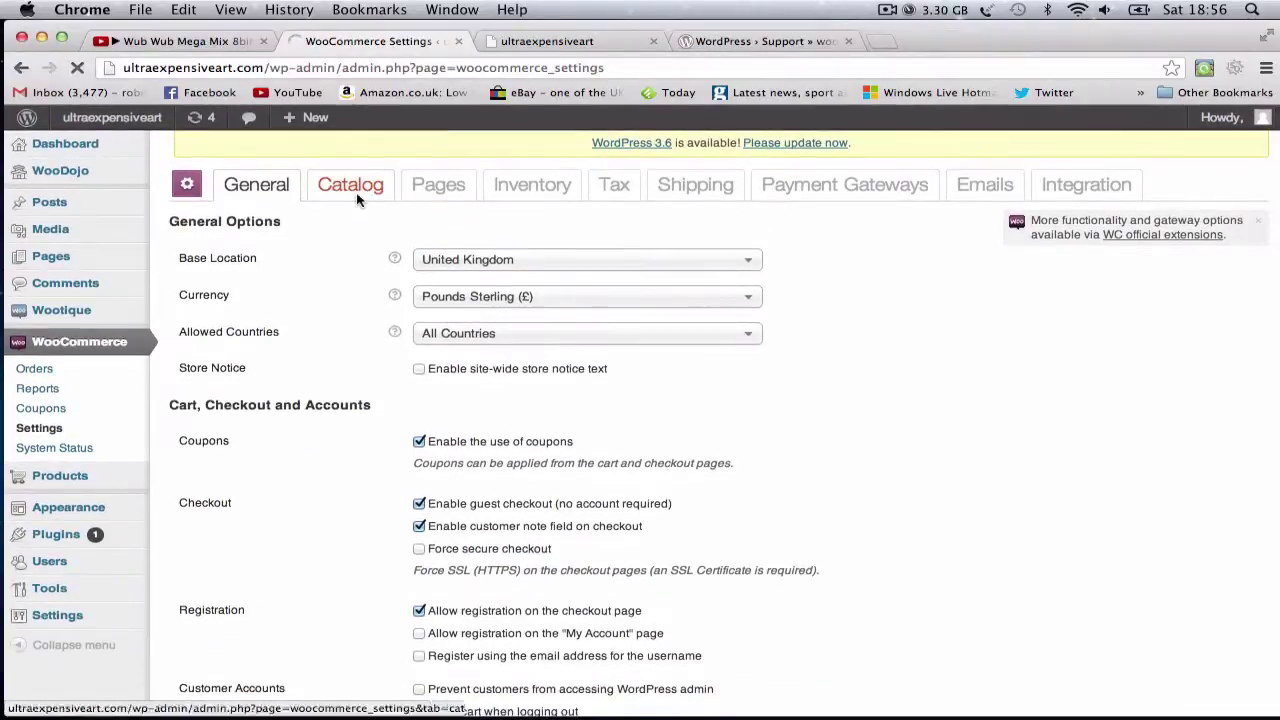
{"action": "scroll", "coordinate": [420, 305], "scroll_direction": "down", "scroll_amount": 1}
{"action": "scroll", "coordinate": [330, 262], "scroll_direction": "down", "scroll_amount": 10}
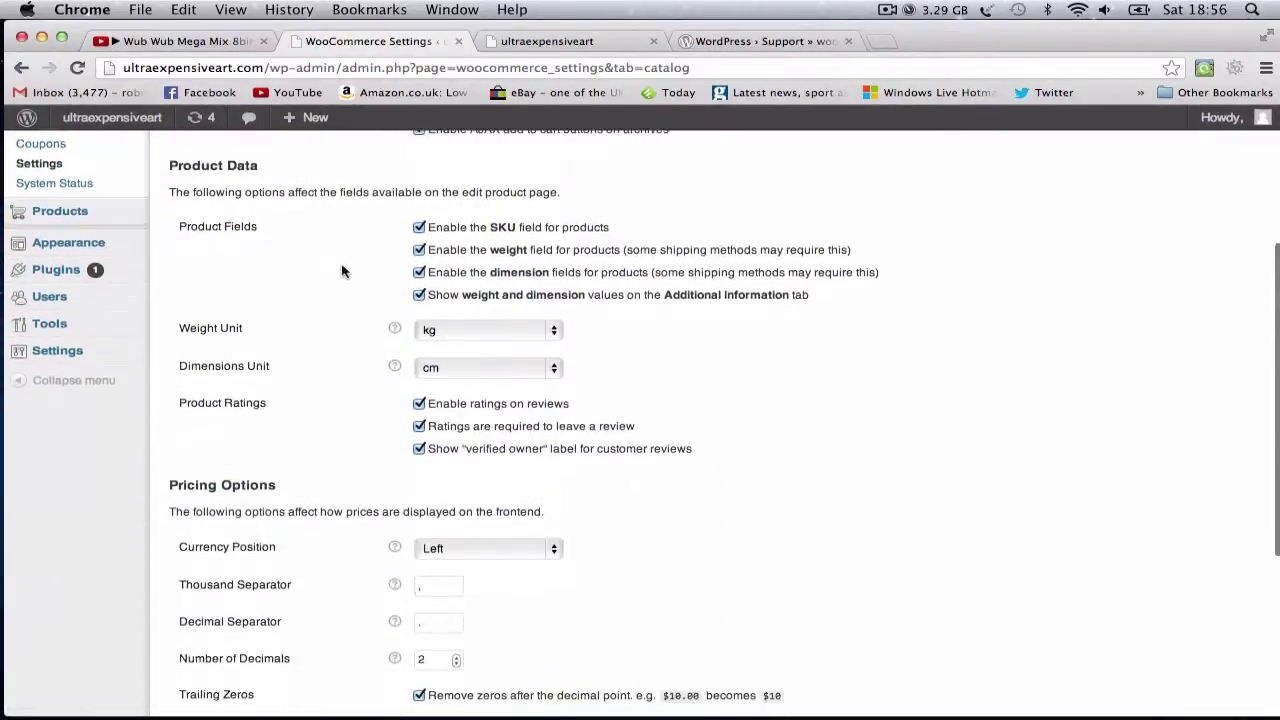
{"action": "scroll", "coordinate": [342, 271], "scroll_direction": "up", "scroll_amount": 4}
{"action": "scroll", "coordinate": [342, 271], "scroll_direction": "up", "scroll_amount": 5}
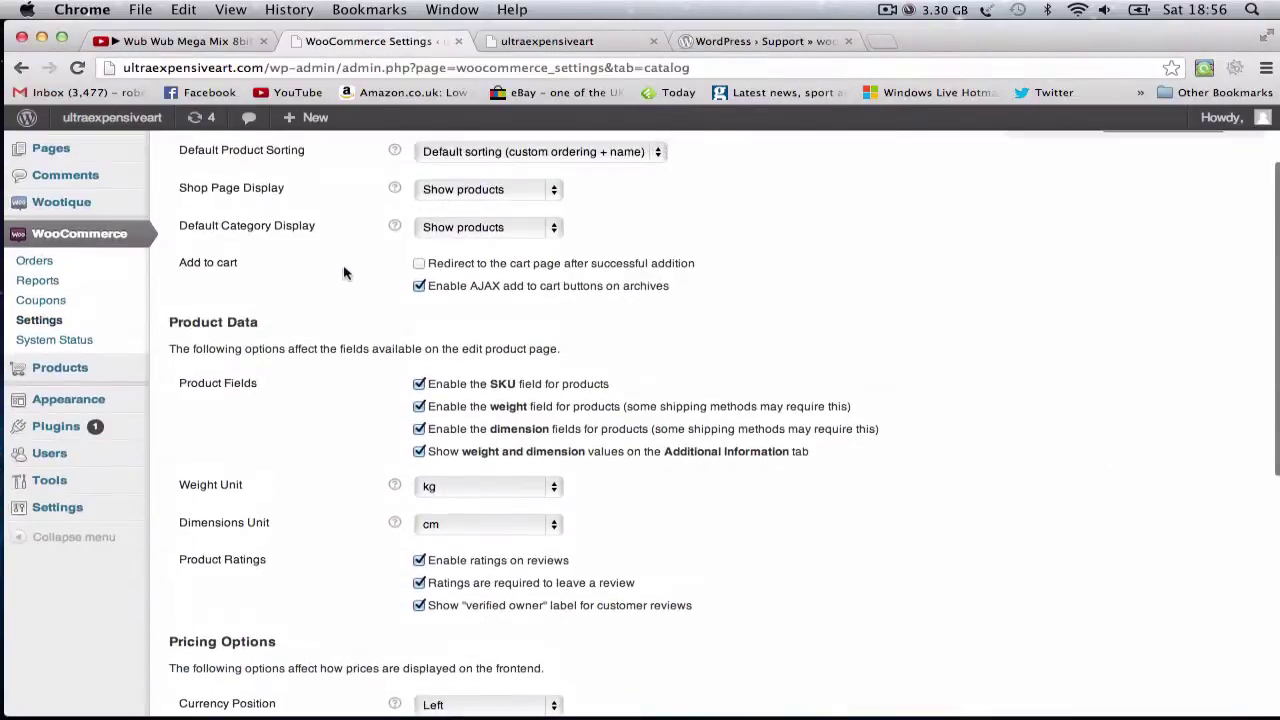
Review the WooCommerce Pages assignments and the Inventory options.
{"action": "scroll", "coordinate": [435, 380], "scroll_direction": "up", "scroll_amount": 2}
{"action": "left_click", "coordinate": [440, 188]}
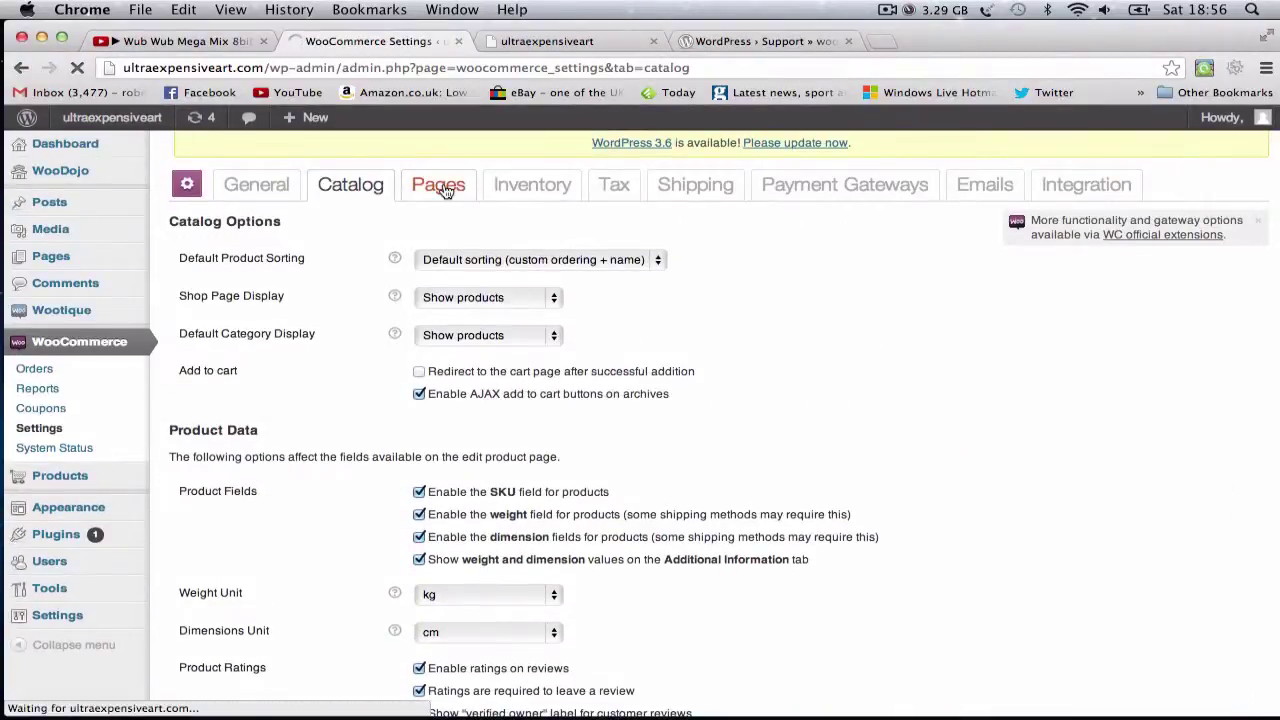
{"action": "scroll", "coordinate": [380, 357], "scroll_direction": "down", "scroll_amount": 4}
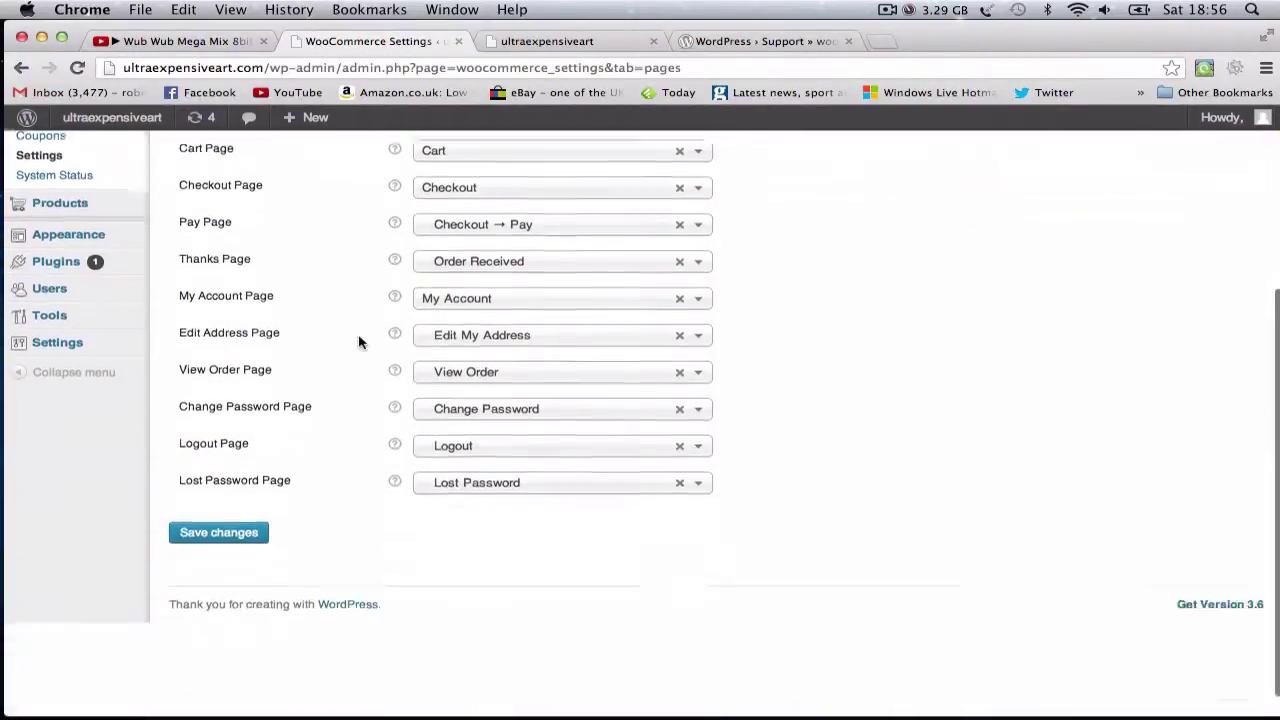
{"action": "scroll", "coordinate": [363, 343], "scroll_direction": "up", "scroll_amount": 4}
{"action": "left_click", "coordinate": [553, 190]}
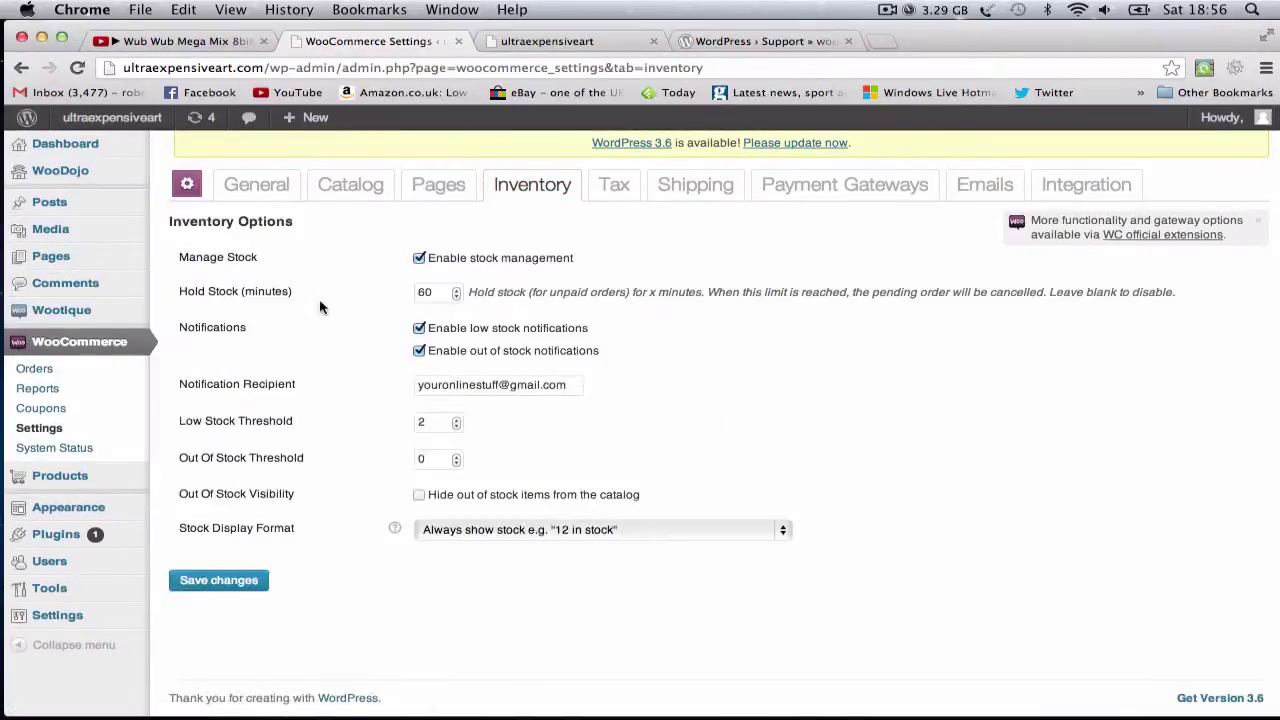
Review the Tax options for enabling taxes, price entry and tax classes.
{"action": "left_click", "coordinate": [622, 188]}
{"action": "scroll", "coordinate": [586, 366], "scroll_direction": "down", "scroll_amount": 2}
{"action": "scroll", "coordinate": [700, 300], "scroll_direction": "up", "scroll_amount": 2}
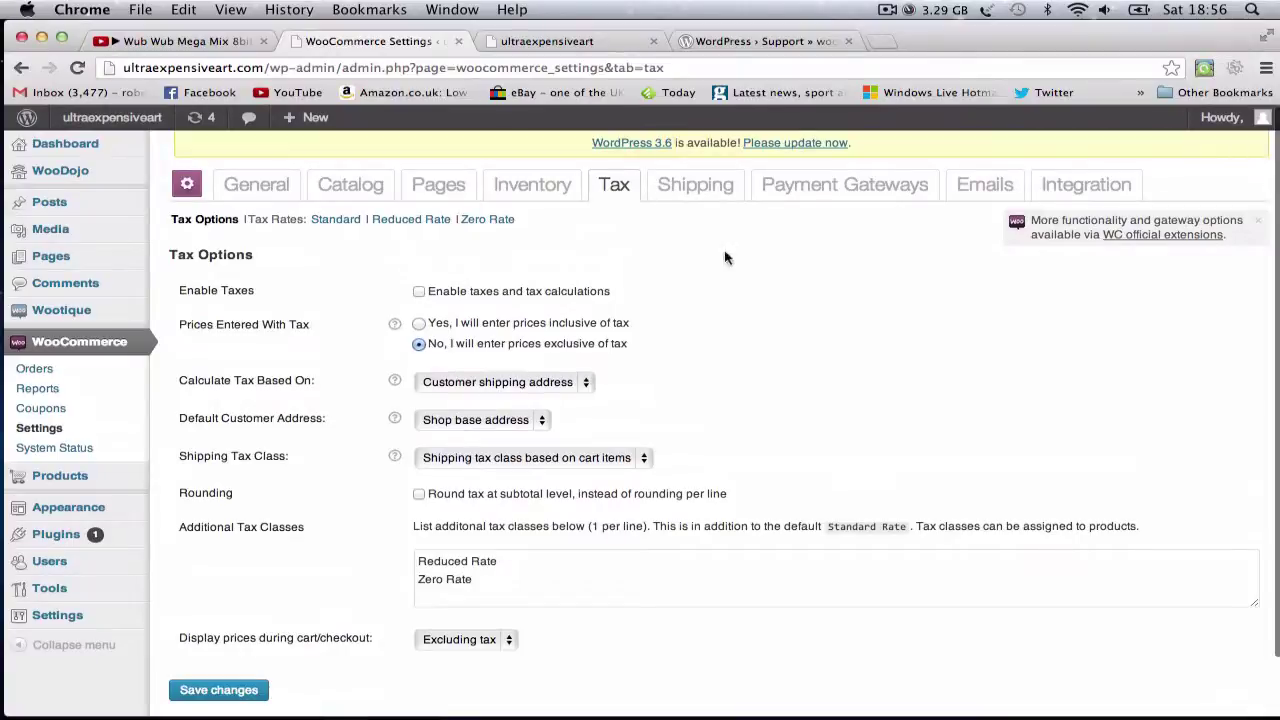
Review the Shipping options and the list of available shipping methods.
{"action": "left_click", "coordinate": [705, 188]}
{"action": "scroll", "coordinate": [455, 287], "scroll_direction": "down", "scroll_amount": 2}
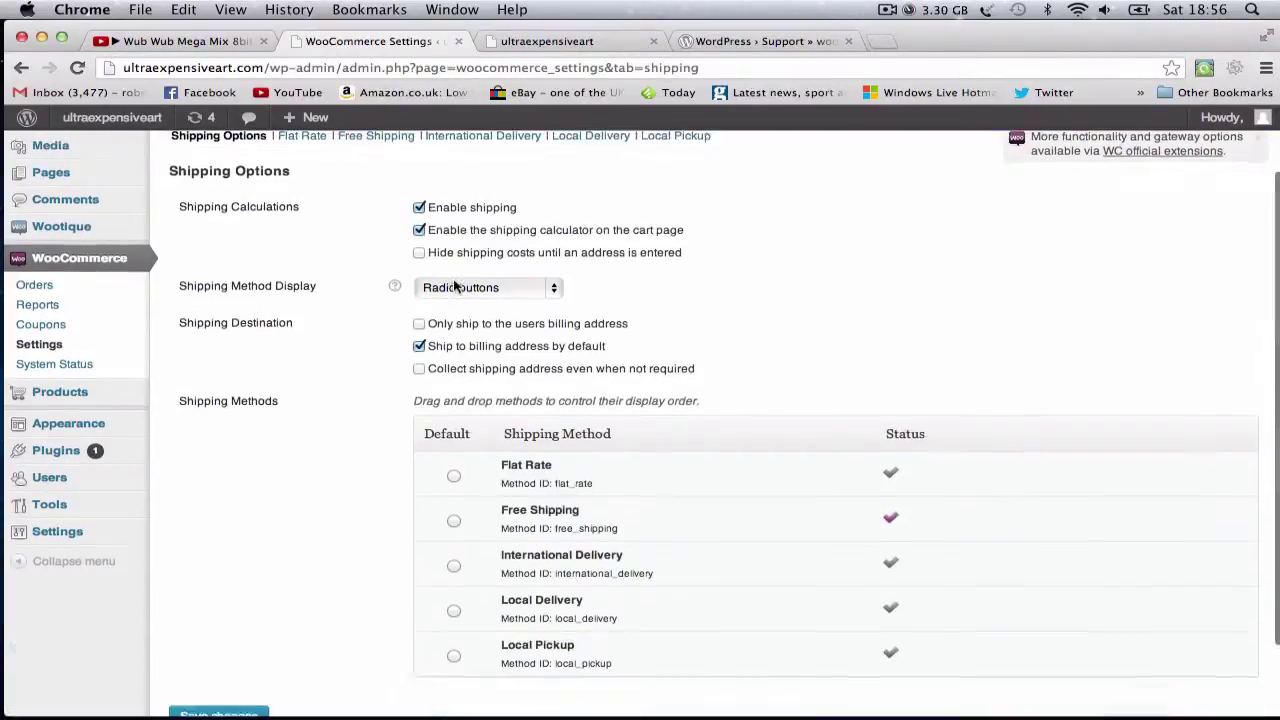
{"action": "scroll", "coordinate": [538, 260], "scroll_direction": "down", "scroll_amount": 2}
{"action": "scroll", "coordinate": [600, 230], "scroll_direction": "up", "scroll_amount": 4}
{"action": "scroll", "coordinate": [700, 200], "scroll_direction": "down", "scroll_amount": 4}
Set PayPal as the default payment gateway and save the changes.
{"action": "scroll", "coordinate": [773, 172], "scroll_direction": "up", "scroll_amount": 4}
{"action": "left_click", "coordinate": [815, 186]}
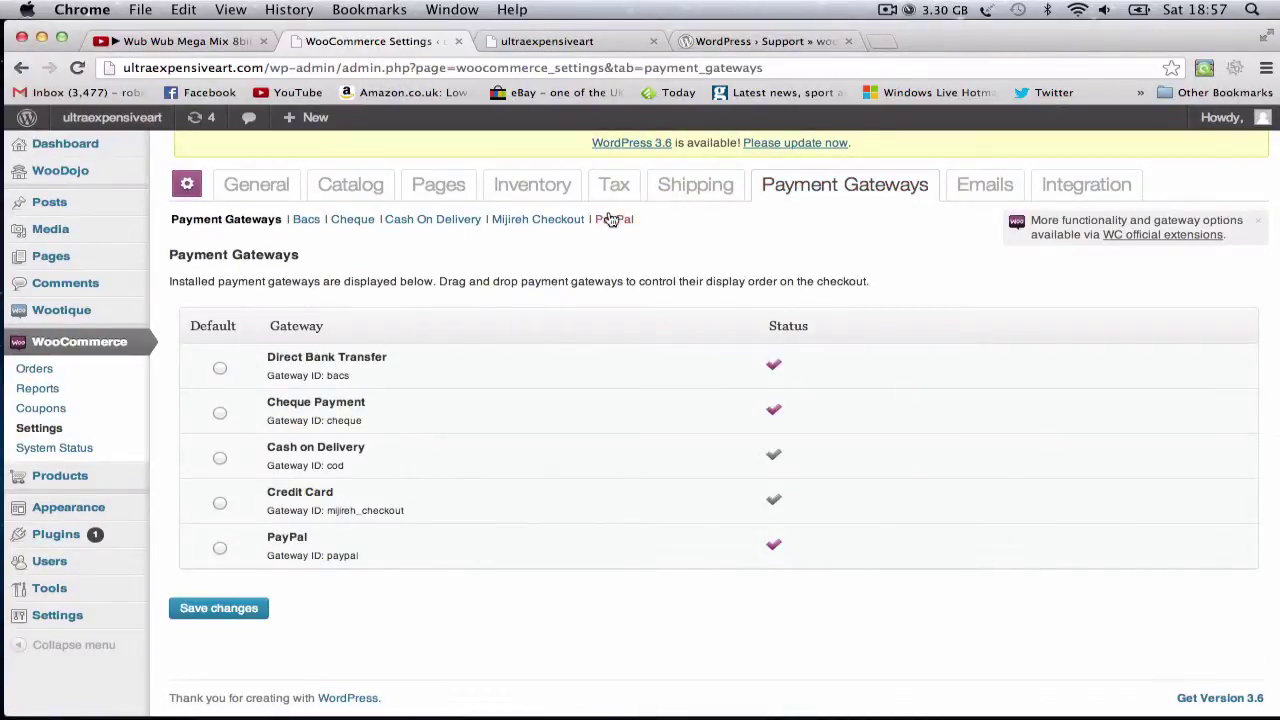
{"action": "left_click", "coordinate": [241, 611]}
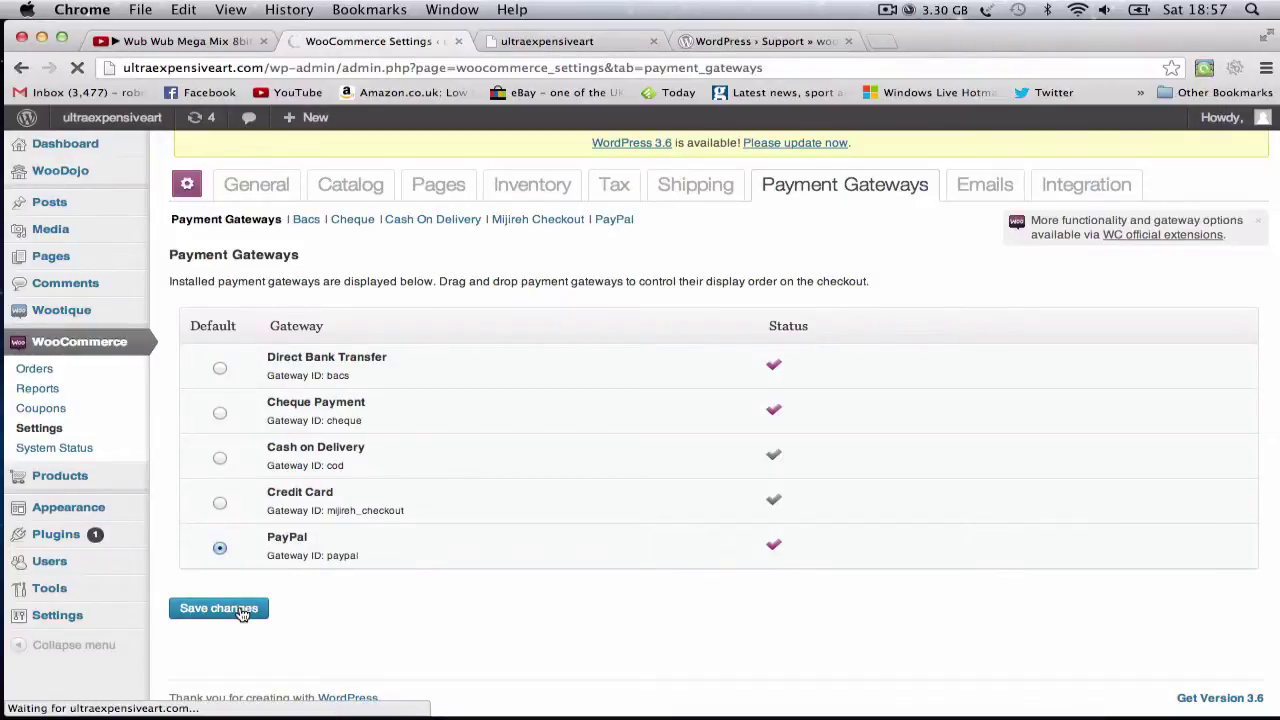
Disable Bank Transfer in the BACS gateway settings and save the changes.
{"action": "scroll", "coordinate": [730, 443], "scroll_direction": "down", "scroll_amount": 1}
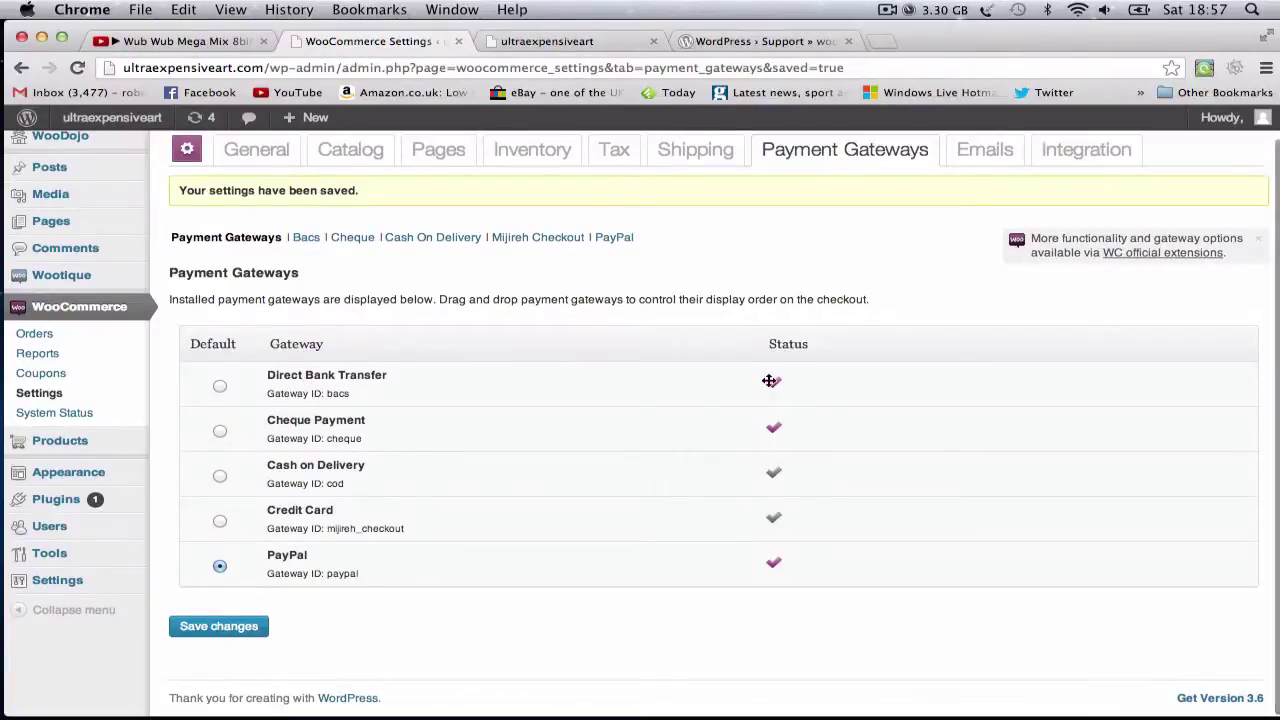
{"action": "scroll", "coordinate": [700, 398], "scroll_direction": "up", "scroll_amount": 1}
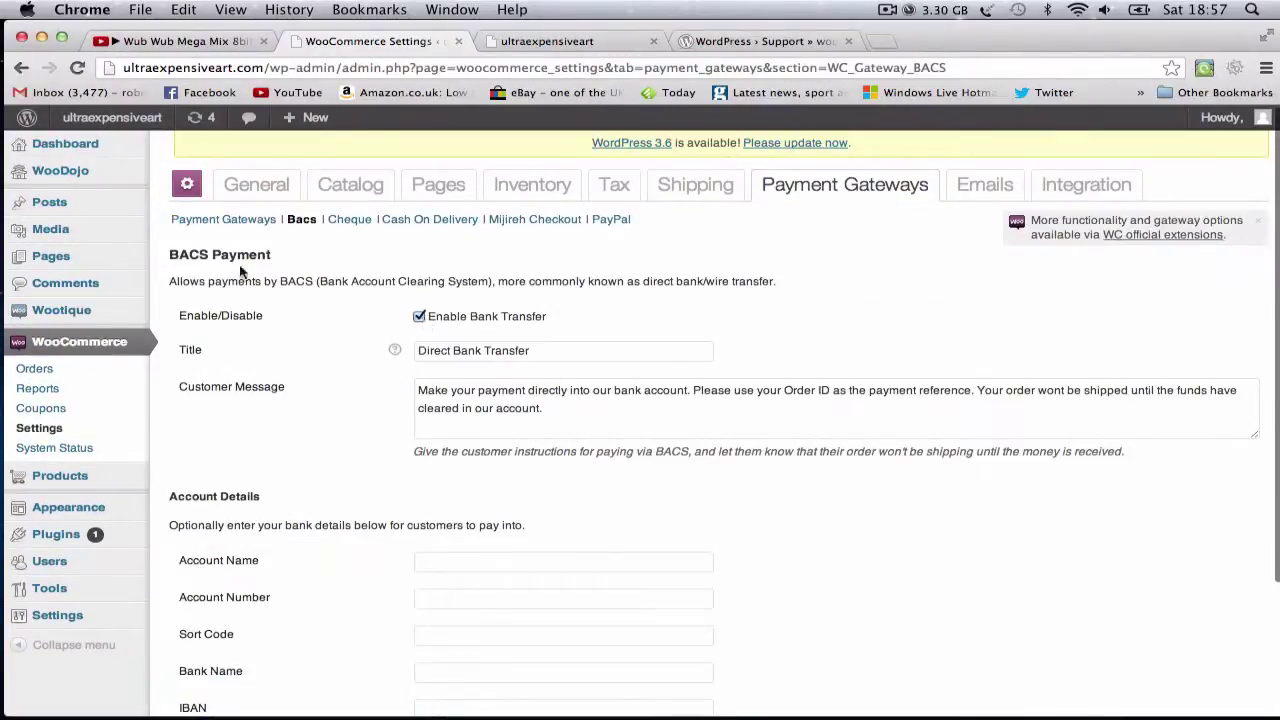
{"action": "scroll", "coordinate": [420, 330], "scroll_direction": "down", "scroll_amount": 3}
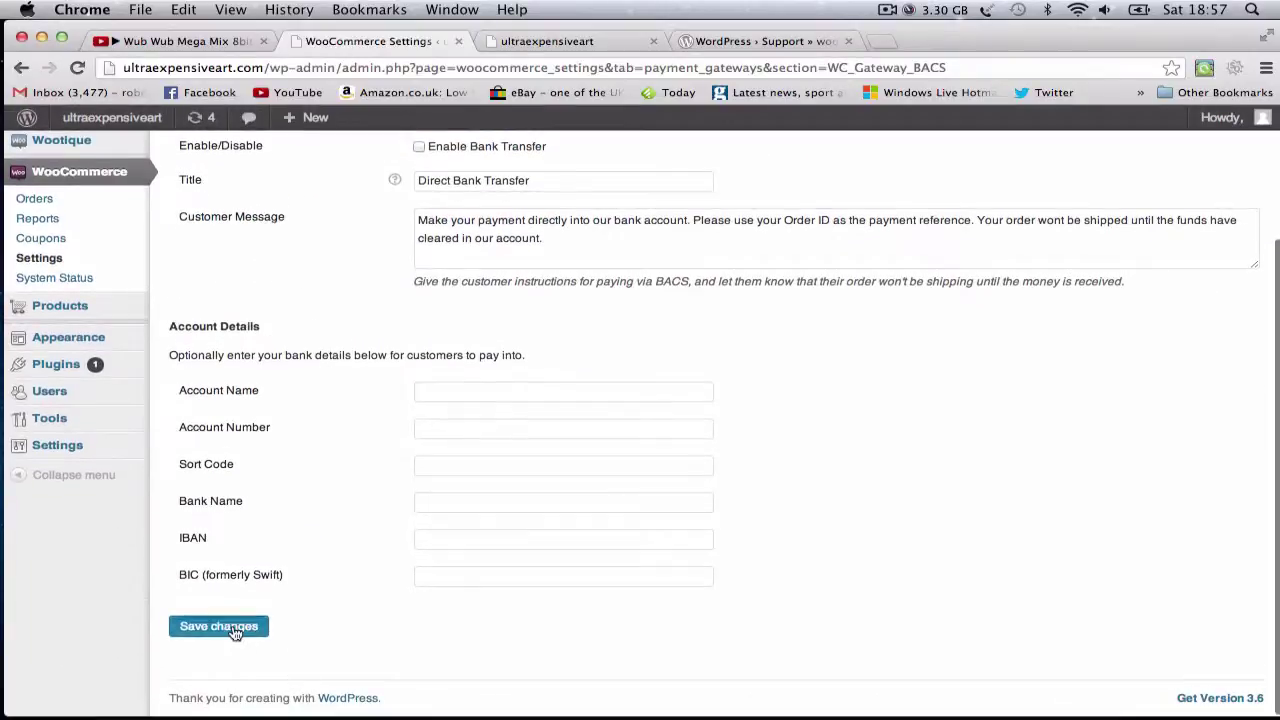
{"action": "left_click", "coordinate": [232, 628]}
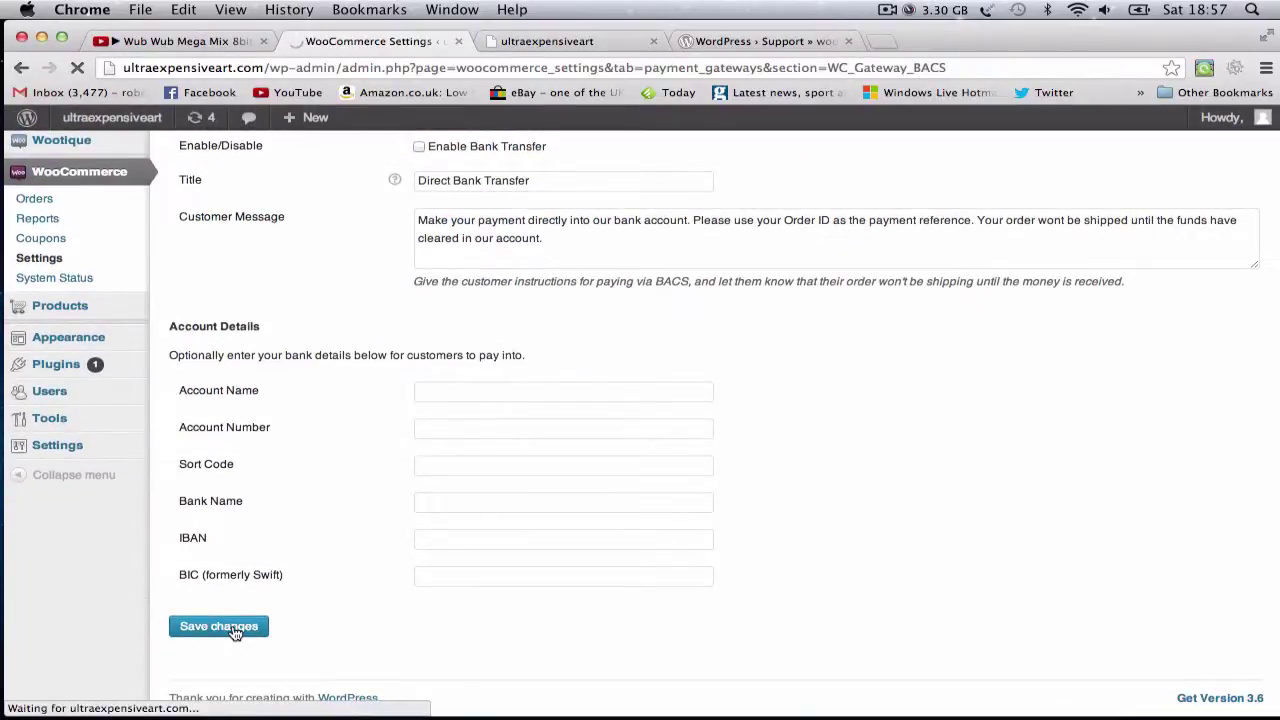
Disable Cheque Payment in the Cheque gateway settings and save the changes.
{"action": "left_click", "coordinate": [356, 279]}
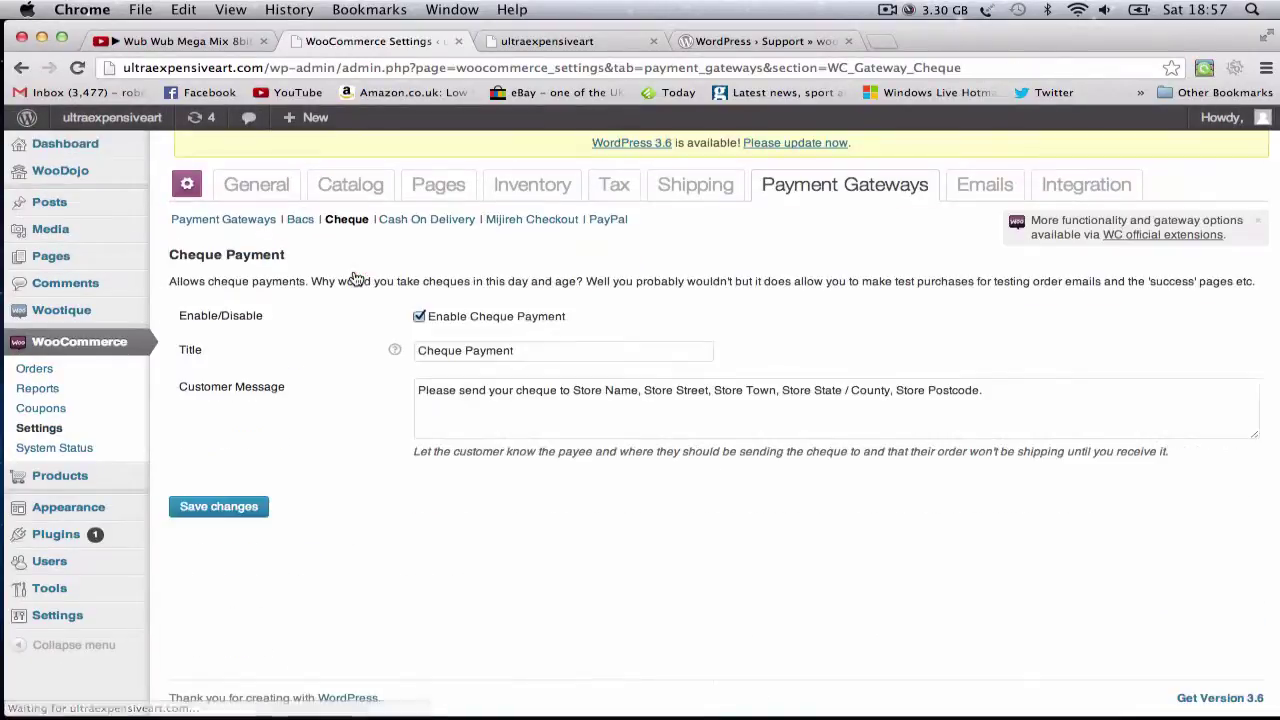
{"action": "left_click", "coordinate": [237, 512]}
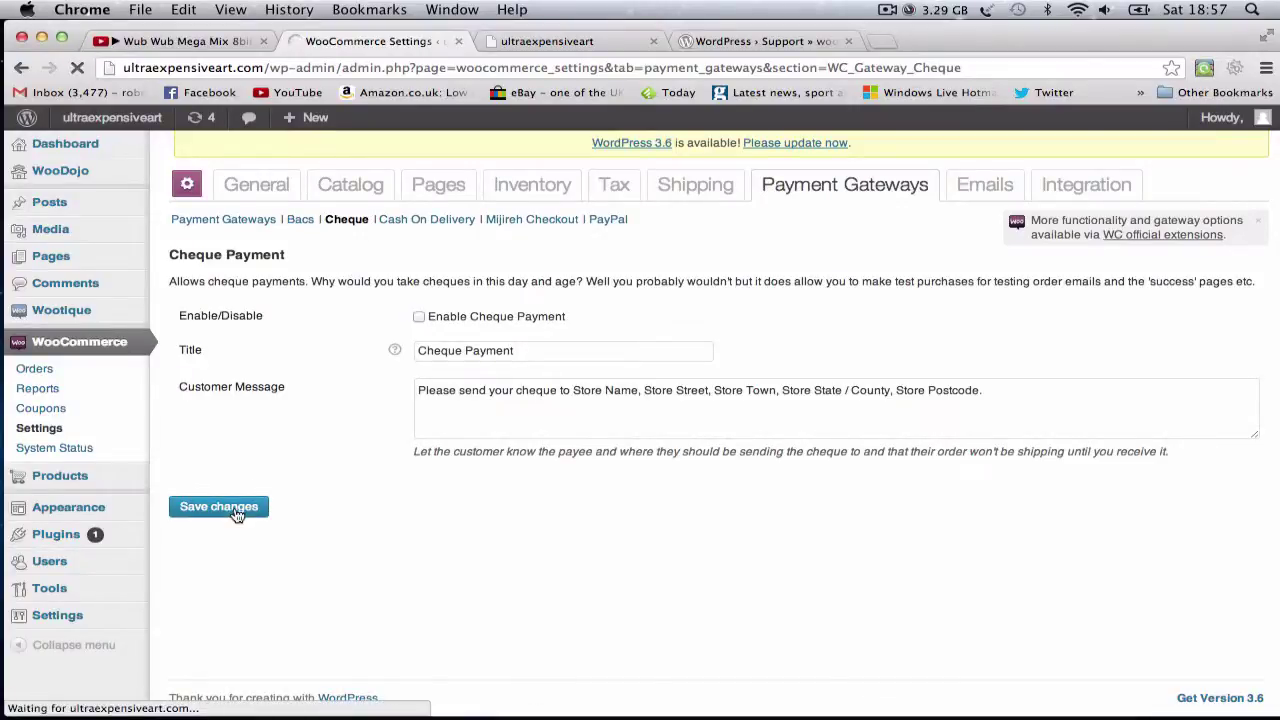
Look through the Cash On Delivery and PayPal gateway settings, keep PayPal standard enabled and save the PayPal settings.
{"action": "left_click", "coordinate": [426, 276]}
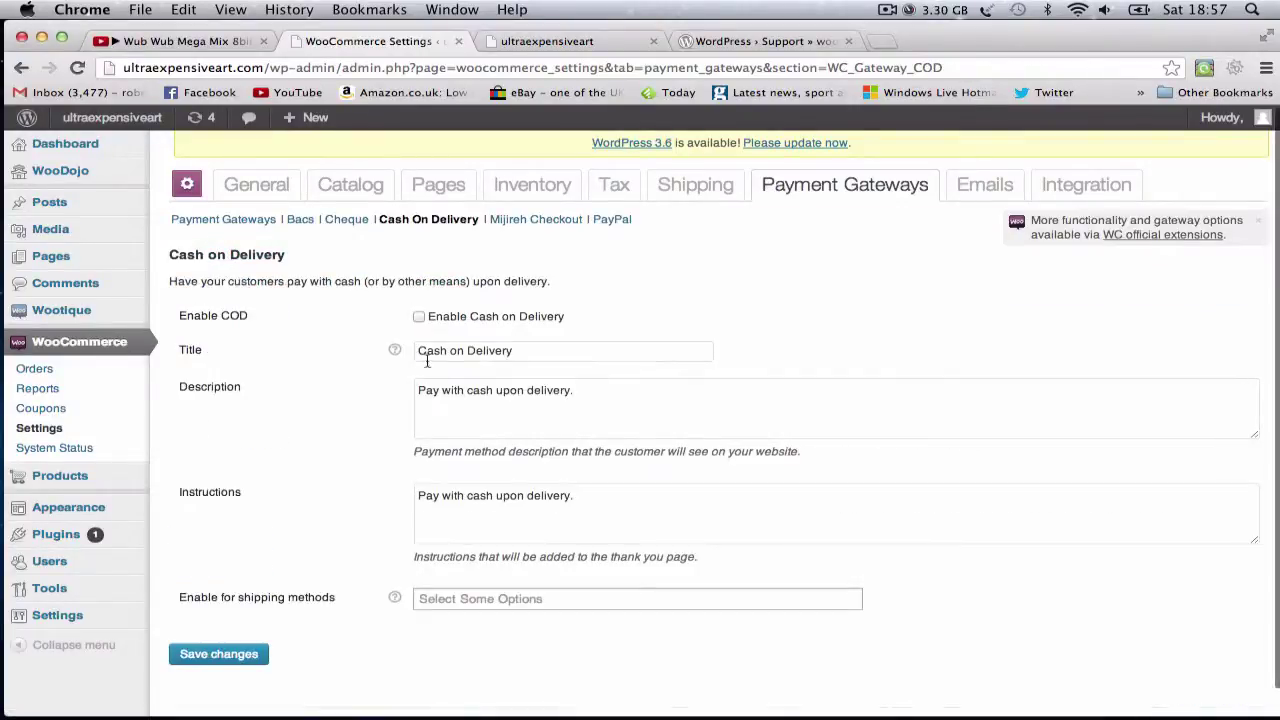
{"action": "left_click", "coordinate": [516, 222]}
{"action": "left_click", "coordinate": [612, 222]}
{"action": "scroll", "coordinate": [484, 371], "scroll_direction": "down", "scroll_amount": 2}
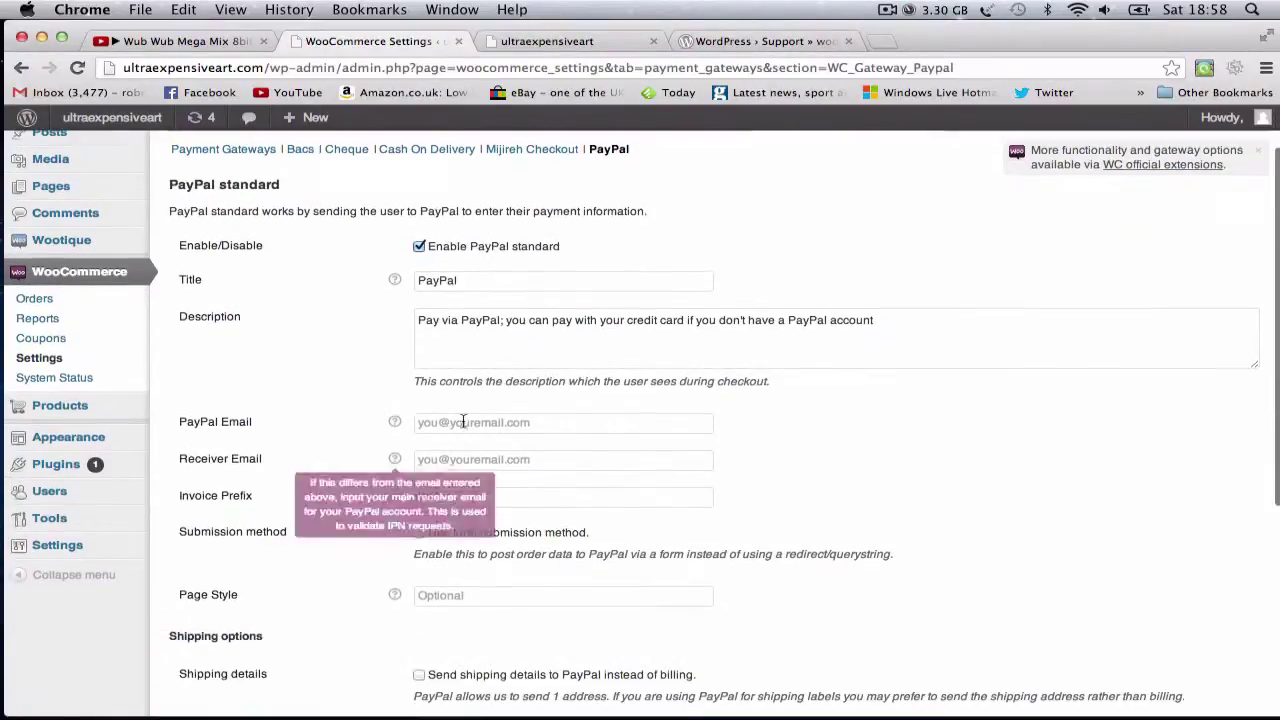
{"action": "scroll", "coordinate": [462, 420], "scroll_direction": "down", "scroll_amount": 4}
{"action": "scroll", "coordinate": [329, 344], "scroll_direction": "down", "scroll_amount": 4}
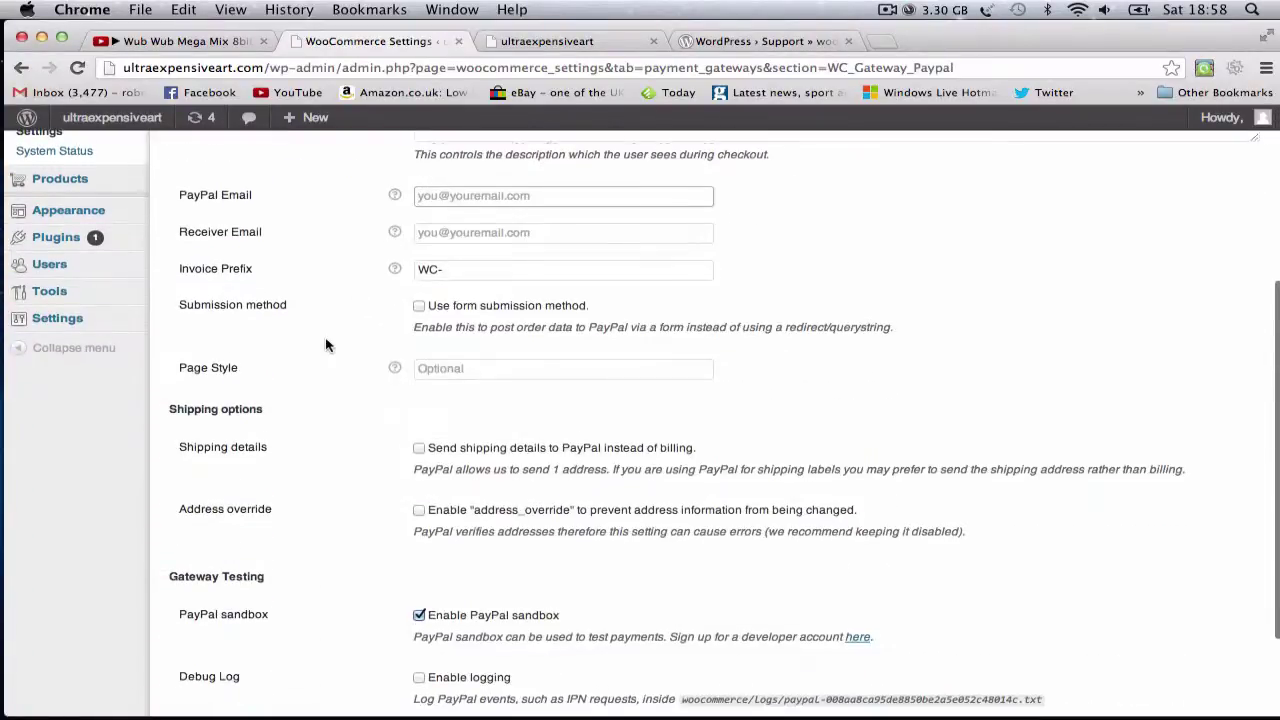
{"action": "scroll", "coordinate": [330, 450], "scroll_direction": "down", "scroll_amount": 1}
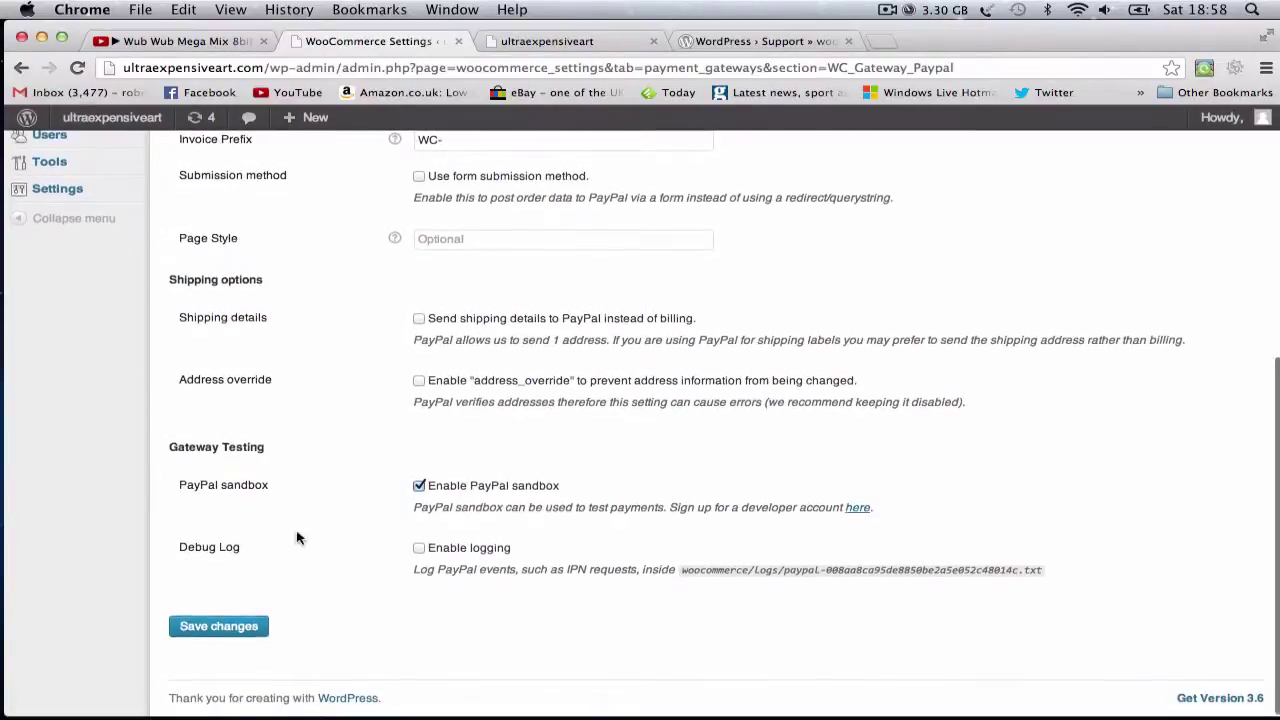
{"action": "left_click", "coordinate": [203, 637]}
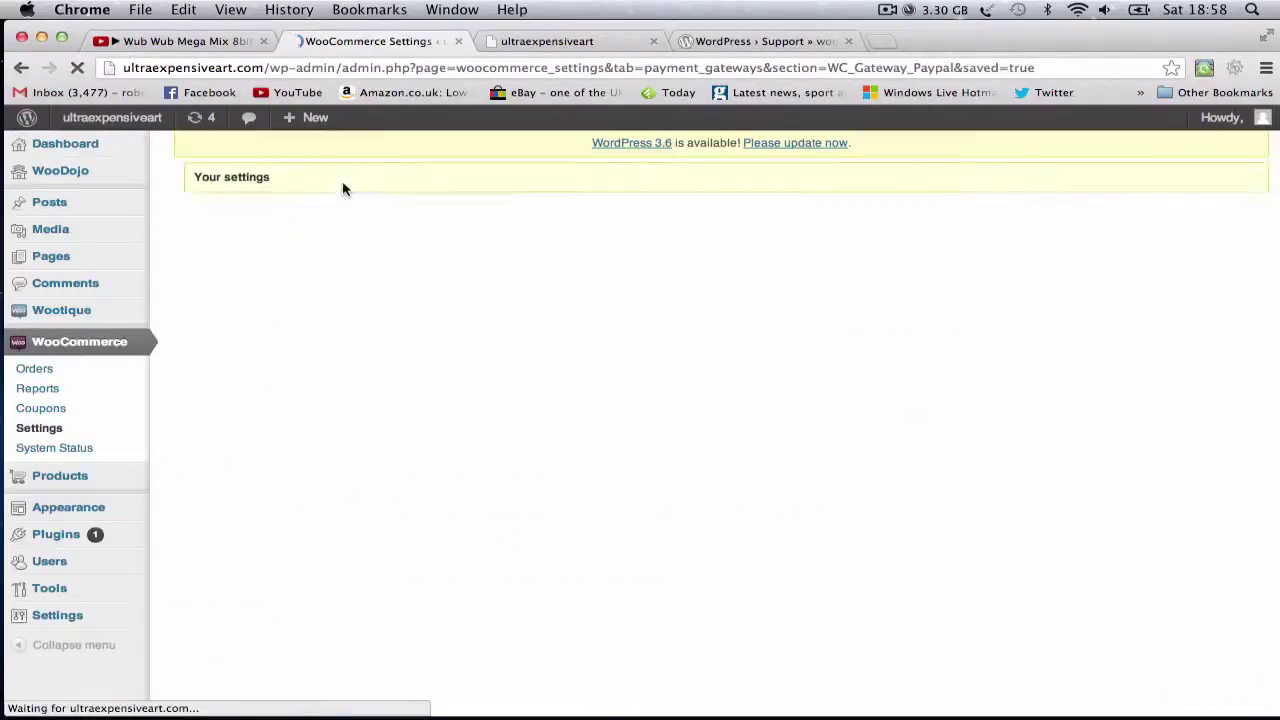
Look over the saved PayPal settings and return to the Payment Gateways overview to check each gateway's status.
{"action": "scroll", "coordinate": [300, 445], "scroll_direction": "down", "scroll_amount": 10}
{"action": "scroll", "coordinate": [380, 470], "scroll_direction": "up", "scroll_amount": 10}
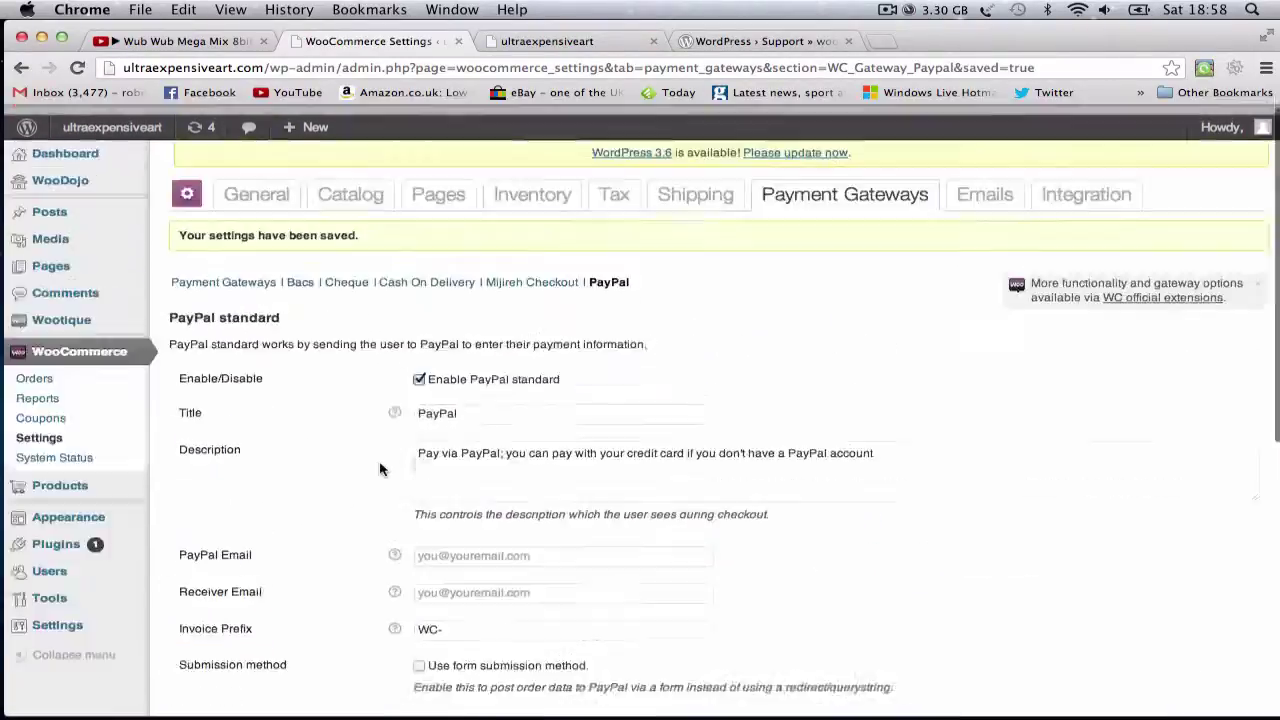
{"action": "scroll", "coordinate": [390, 600], "scroll_direction": "down", "scroll_amount": 10}
{"action": "scroll", "coordinate": [571, 219], "scroll_direction": "up", "scroll_amount": 10}
{"action": "left_click", "coordinate": [828, 184]}
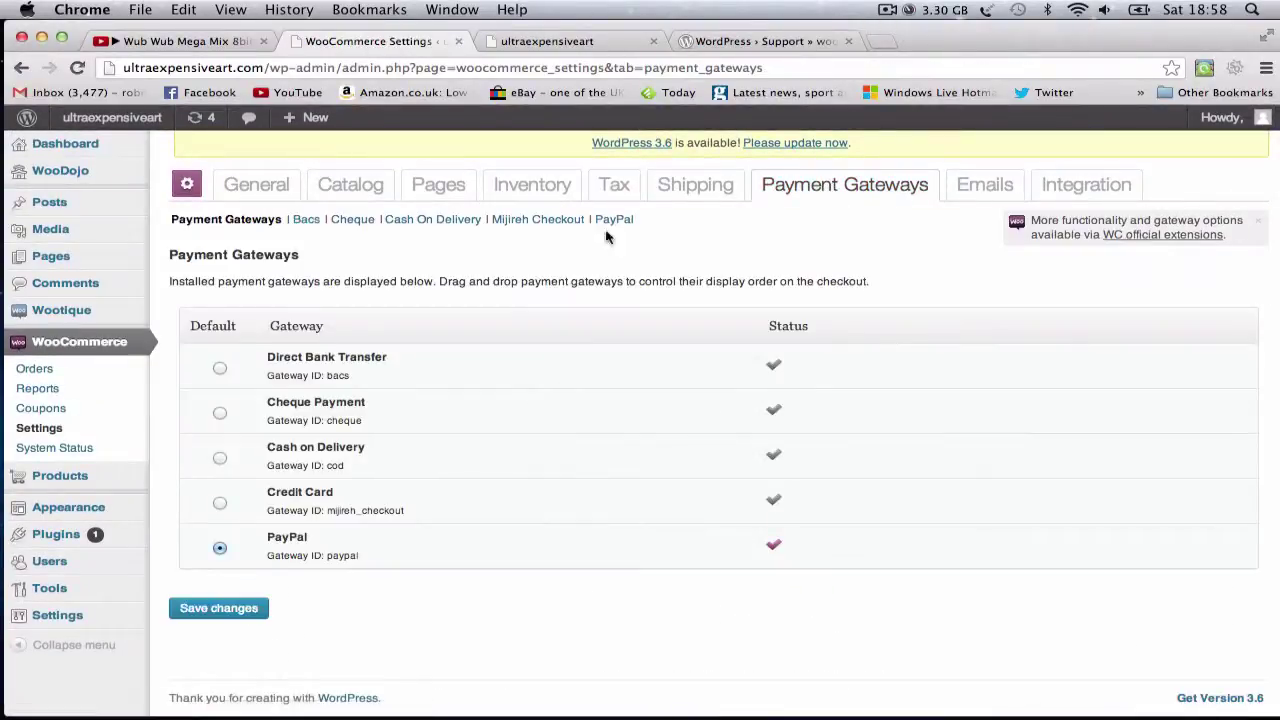
Review the WooCommerce email sender and template options and the Google Analytics integration settings.
{"action": "left_click", "coordinate": [1000, 184]}
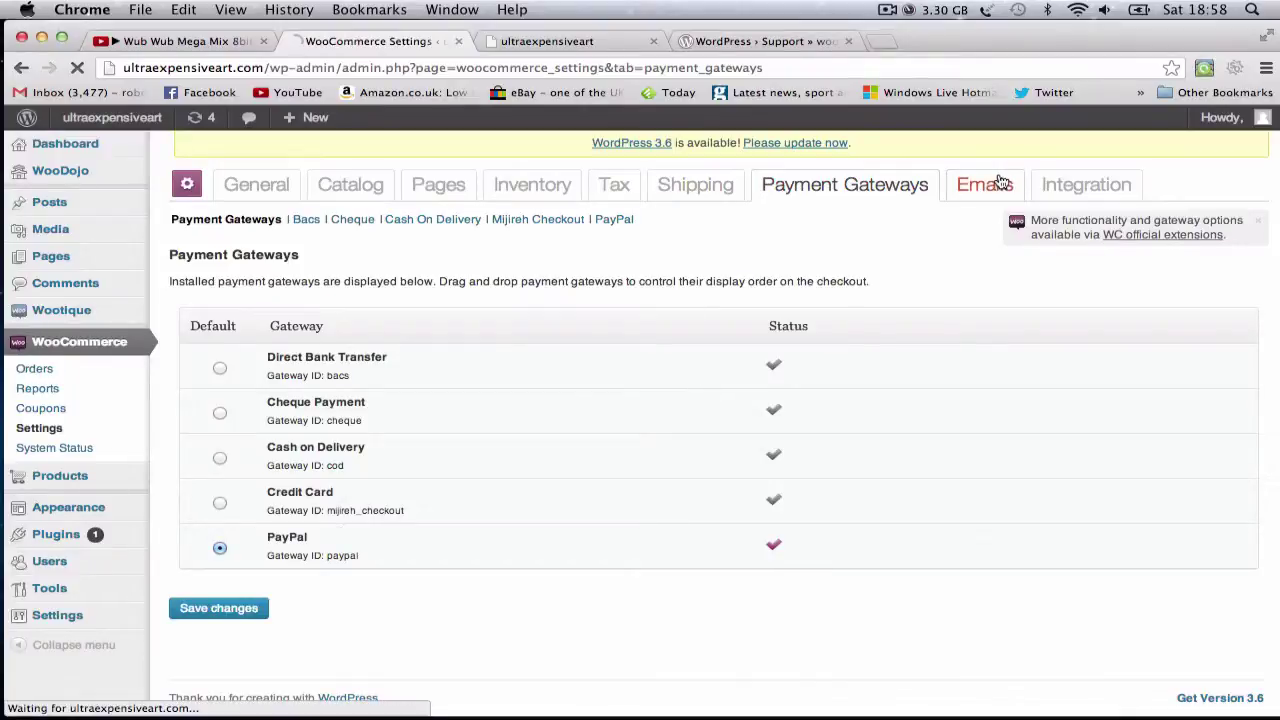
{"action": "scroll", "coordinate": [826, 374], "scroll_direction": "down", "scroll_amount": 4}
{"action": "scroll", "coordinate": [826, 371], "scroll_direction": "up", "scroll_amount": 4}
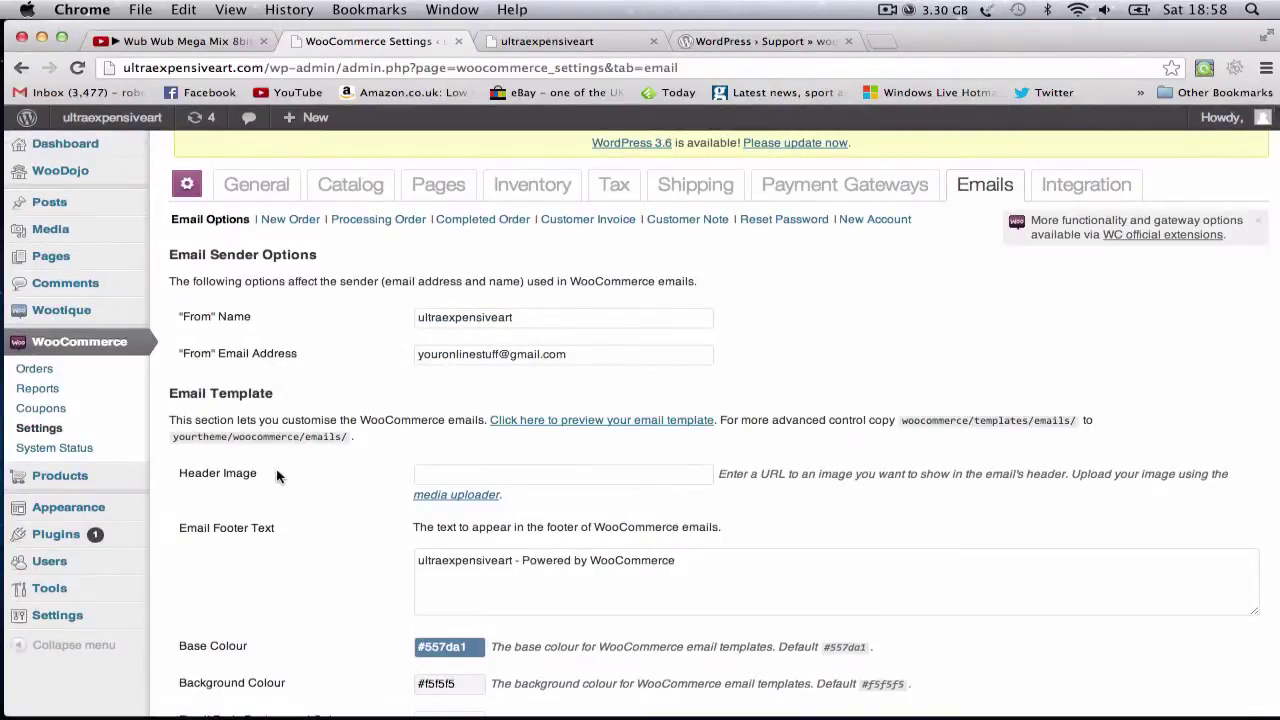
{"action": "left_click", "coordinate": [1088, 186]}
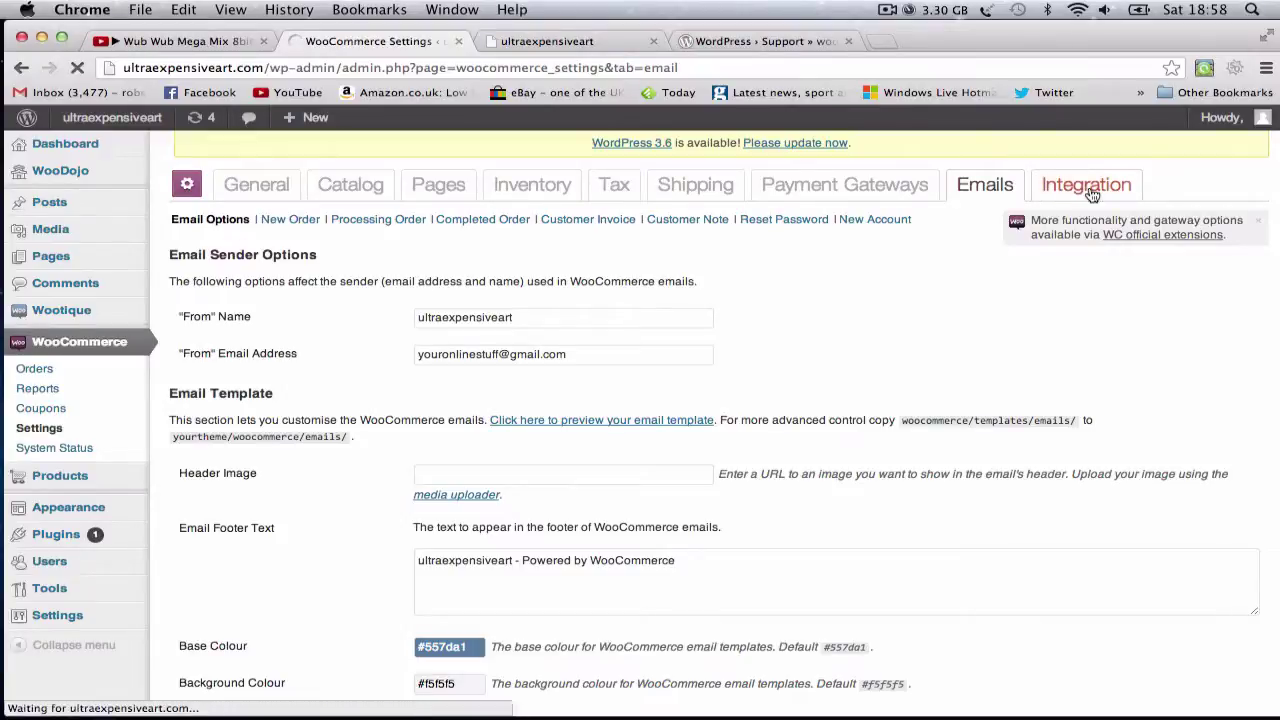
{"action": "left_click", "coordinate": [237, 322]}
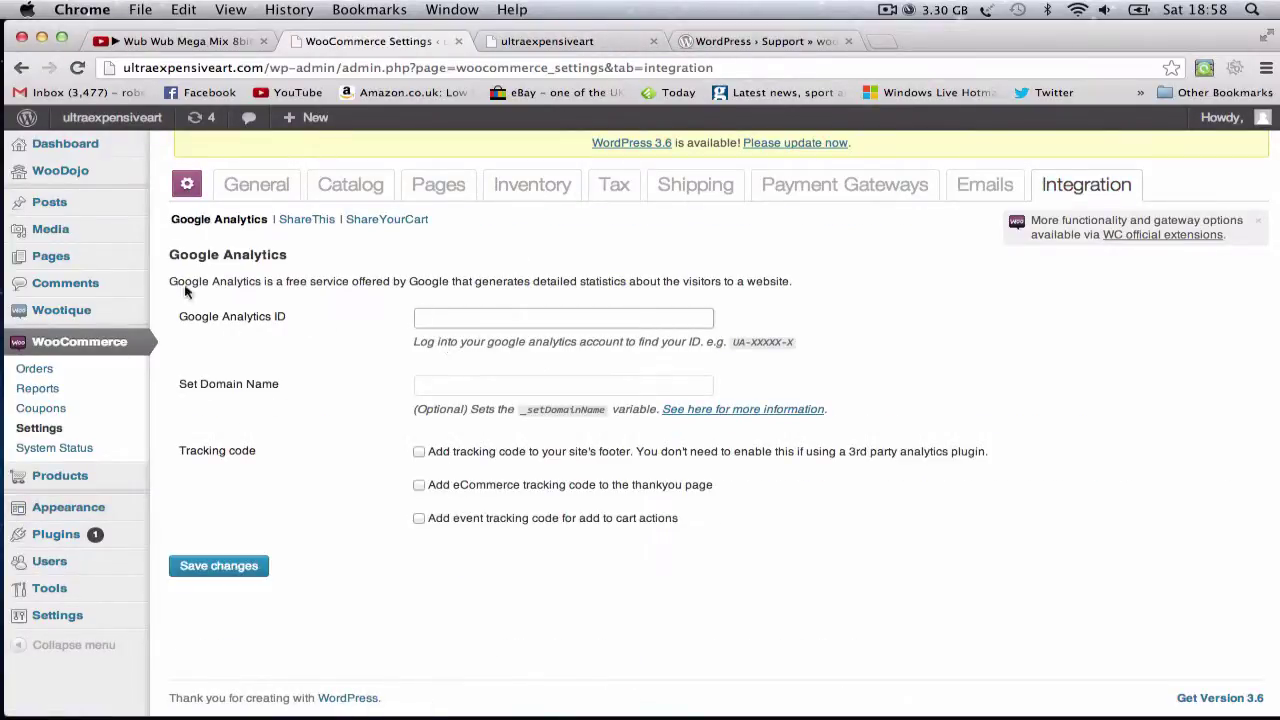
Open the WooCommerce product list and start adding a new product.
{"action": "mouse_move", "coordinate": [63, 493]}
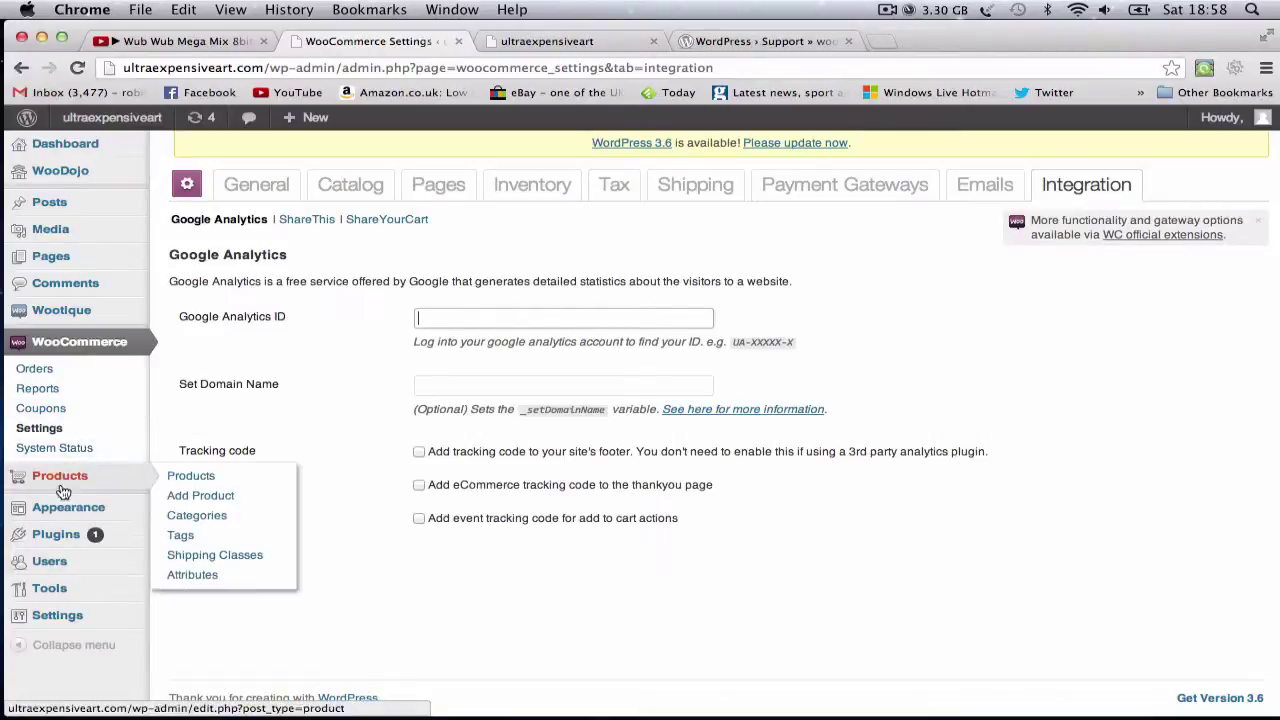
{"action": "left_click", "coordinate": [60, 534]}
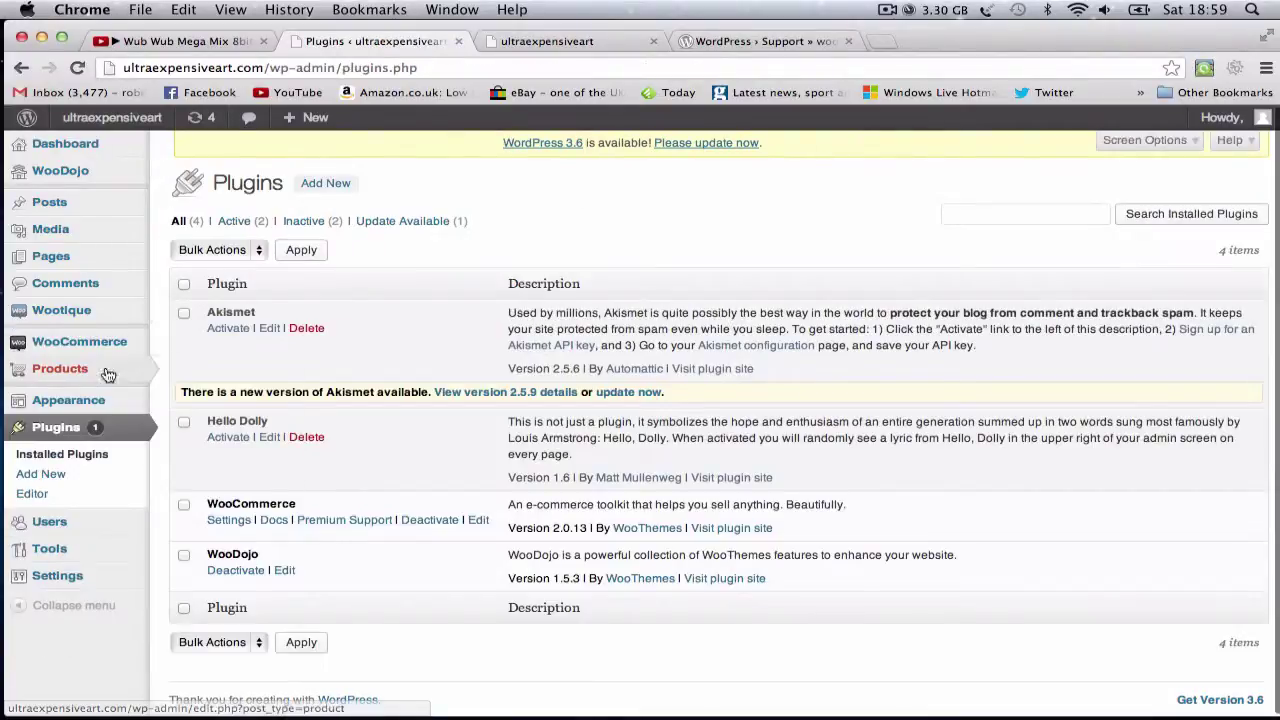
{"action": "mouse_move", "coordinate": [65, 383]}
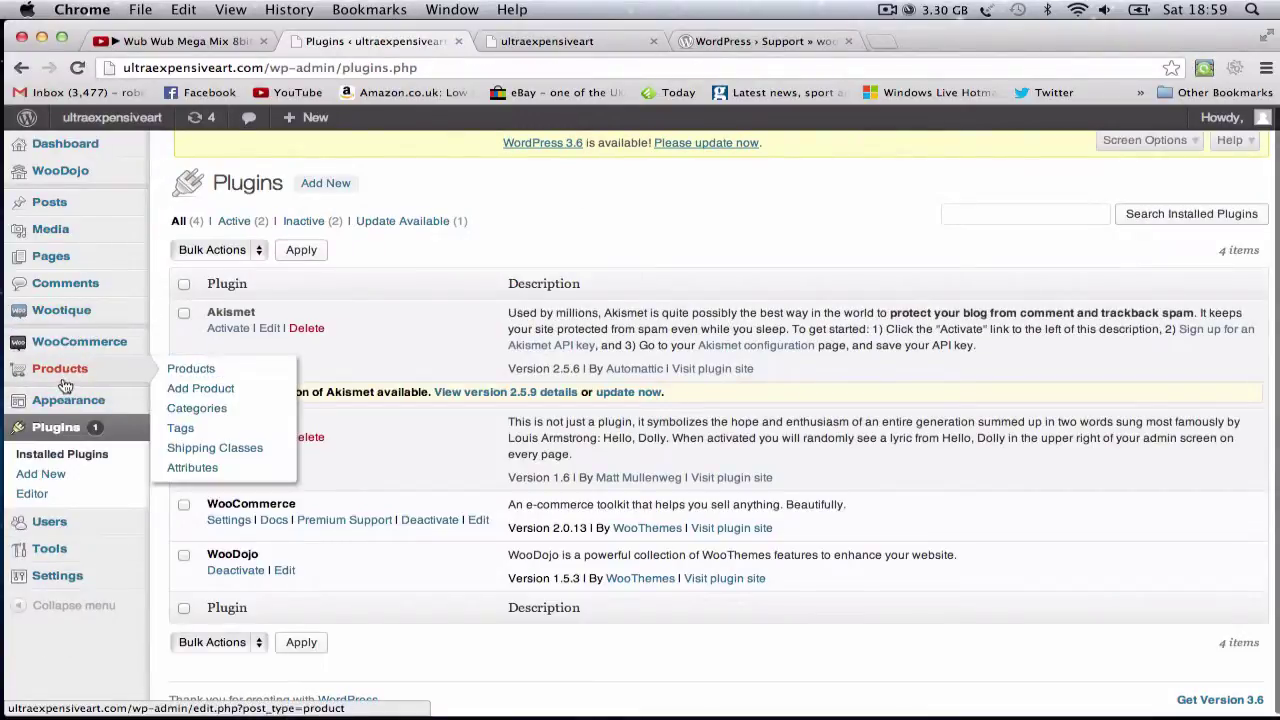
{"action": "left_click", "coordinate": [192, 369]}
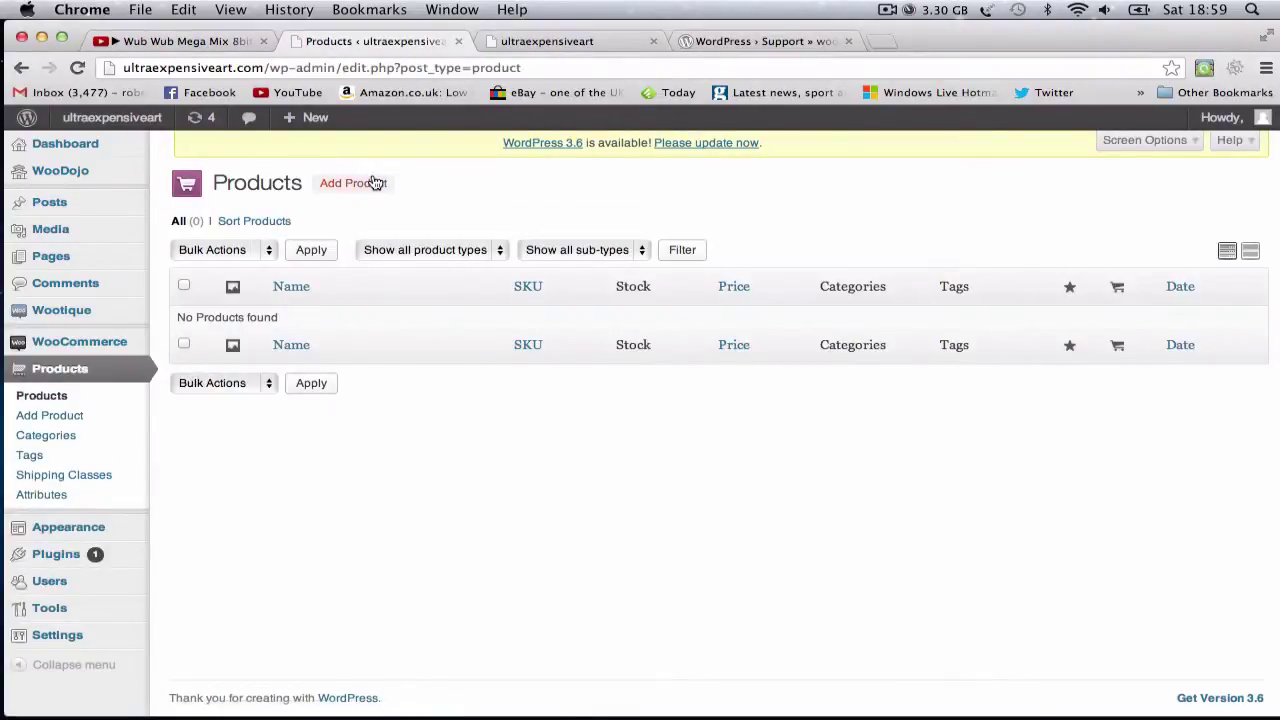
{"action": "left_click", "coordinate": [372, 182]}
Reload the storefront and switch to Firefox to view its home page with the notification bar.
{"action": "left_click", "coordinate": [547, 41]}
{"action": "key", "text": "super+r"}
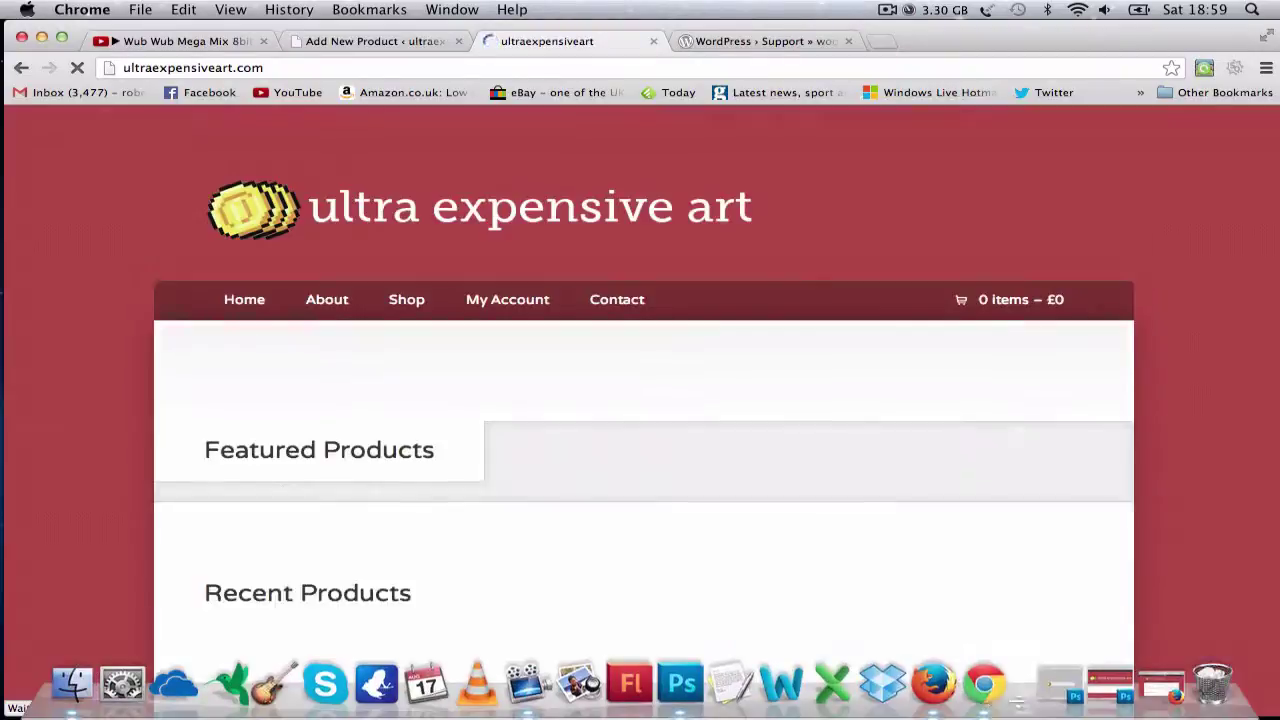
{"action": "left_click", "coordinate": [951, 686]}
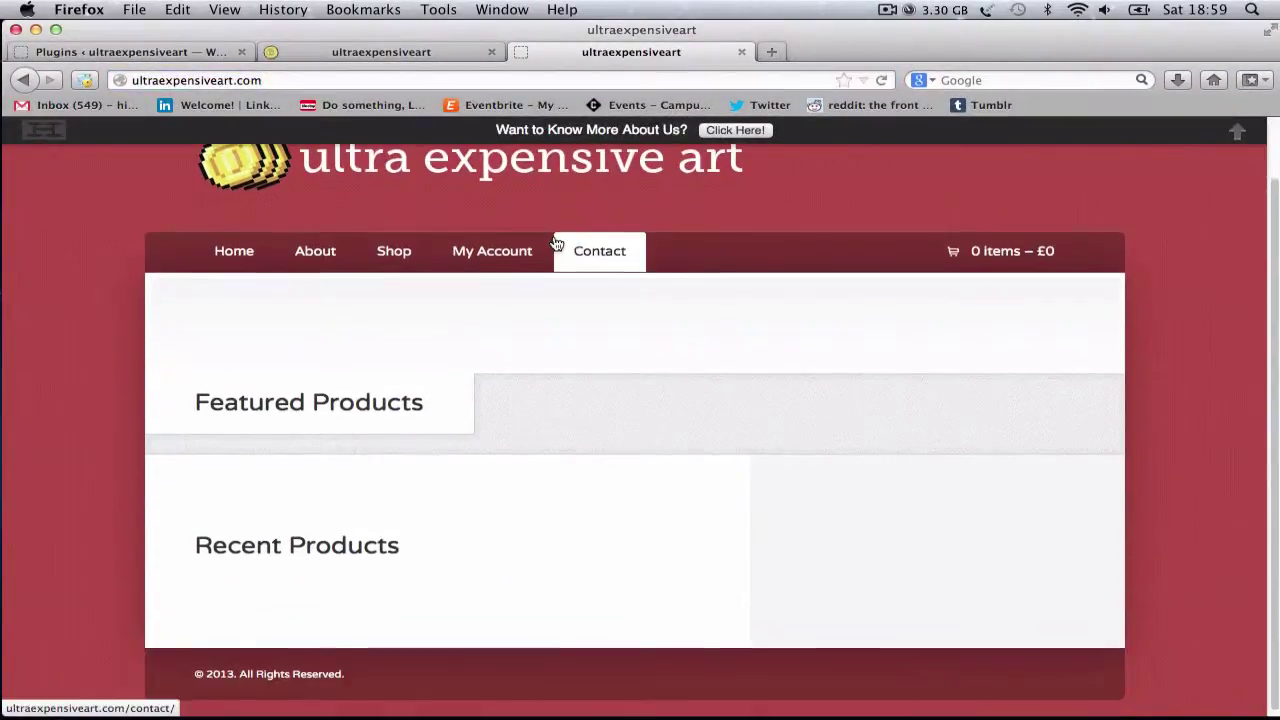
{"action": "scroll", "coordinate": [650, 310], "scroll_direction": "down", "scroll_amount": 2}
{"action": "scroll", "coordinate": [214, 606], "scroll_direction": "up", "scroll_amount": 2}
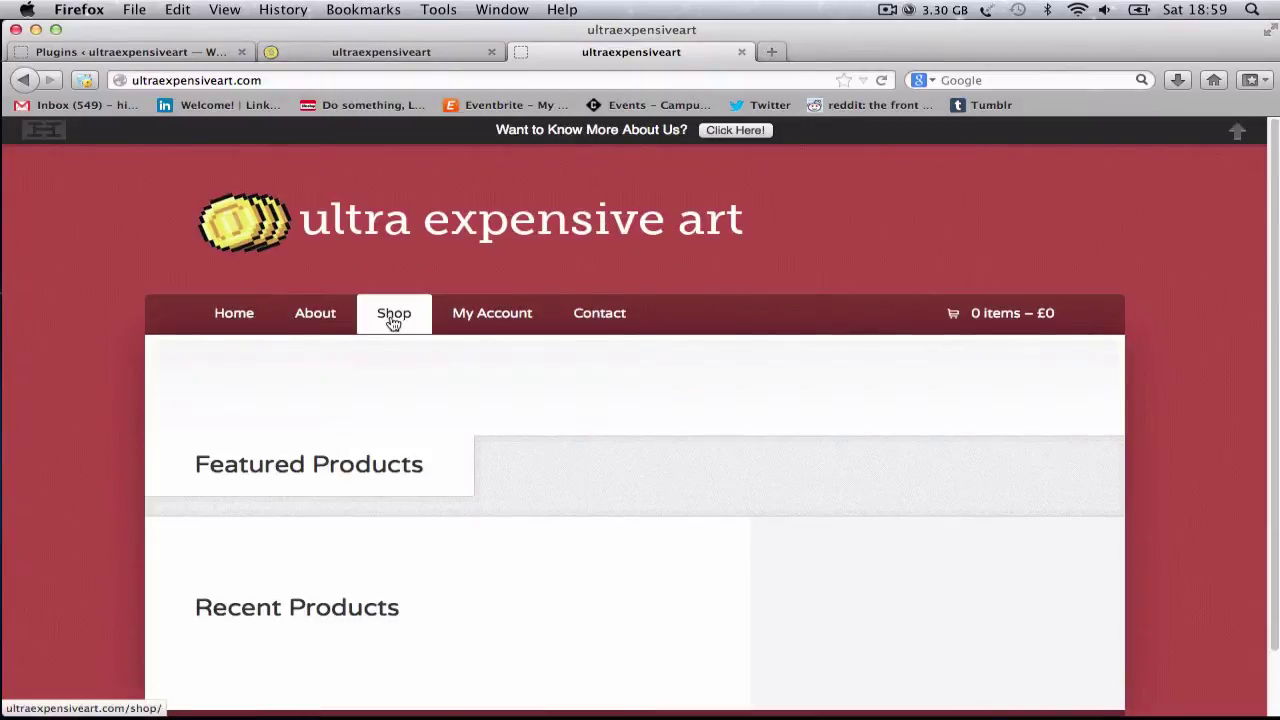
Test the About, Shop and Home links in the storefront's navigation menu.
{"action": "left_click", "coordinate": [315, 316]}
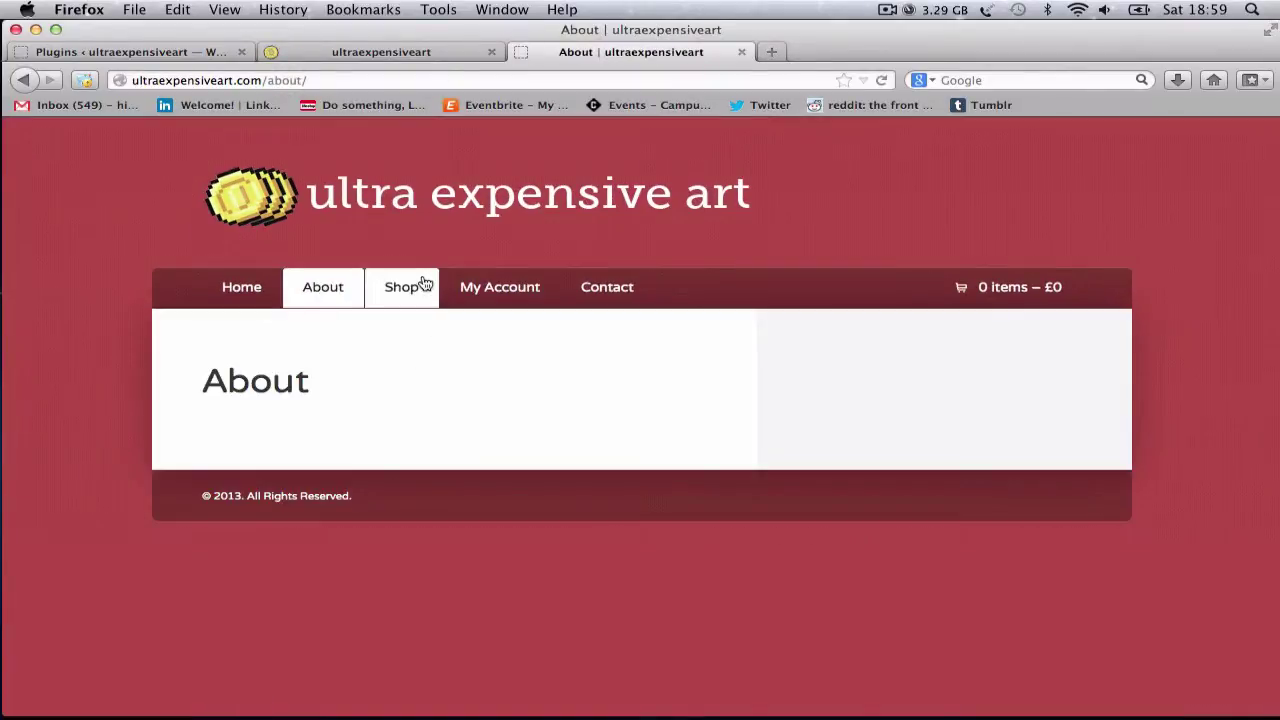
{"action": "left_click", "coordinate": [416, 287]}
{"action": "left_click", "coordinate": [248, 325]}
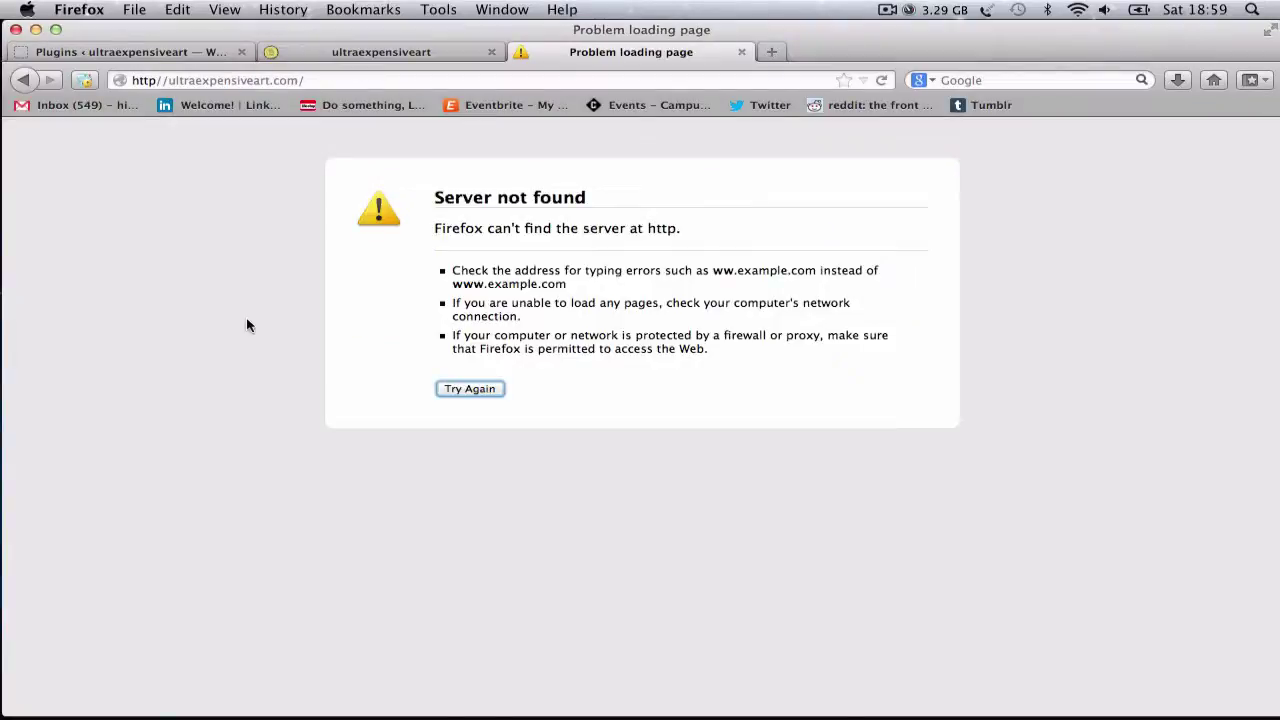
Switch back to Chrome, correct the Home custom link's URL in the WordPress menu to point to ultraexpensiveart.com and save the menu.
{"action": "left_click", "coordinate": [1024, 690]}
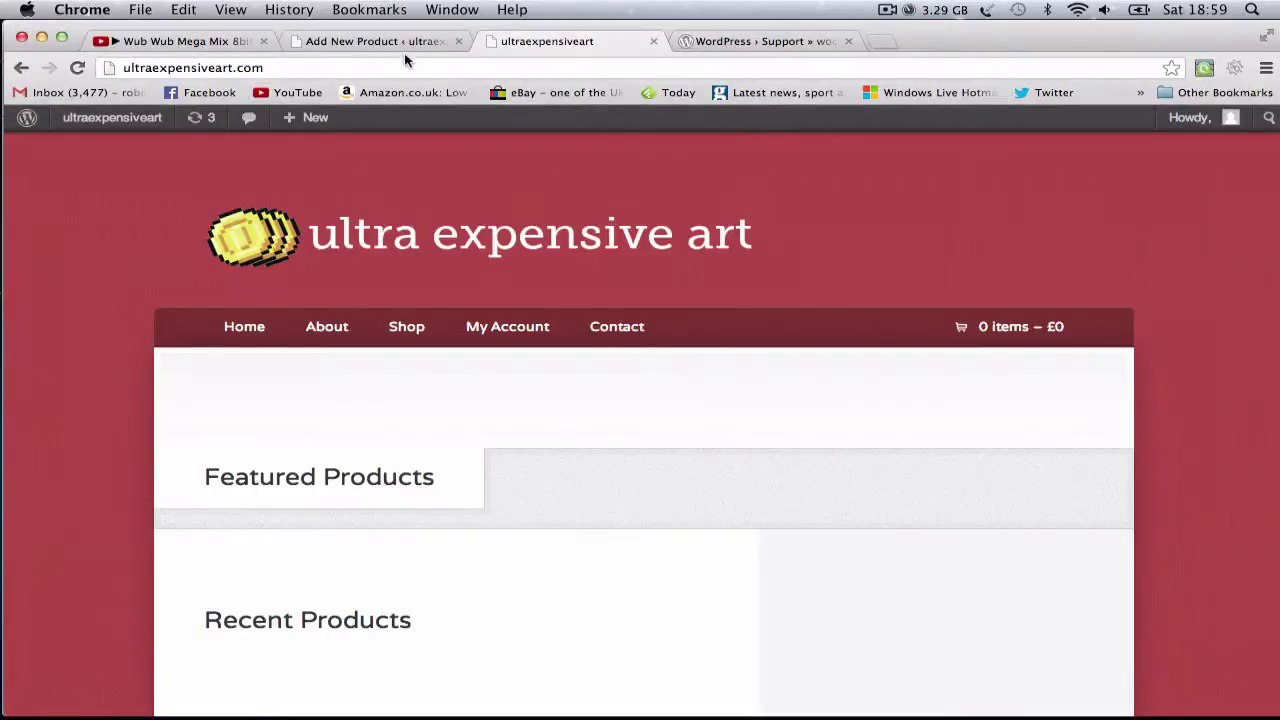
{"action": "left_click", "coordinate": [375, 41]}
{"action": "mouse_move", "coordinate": [68, 527]}
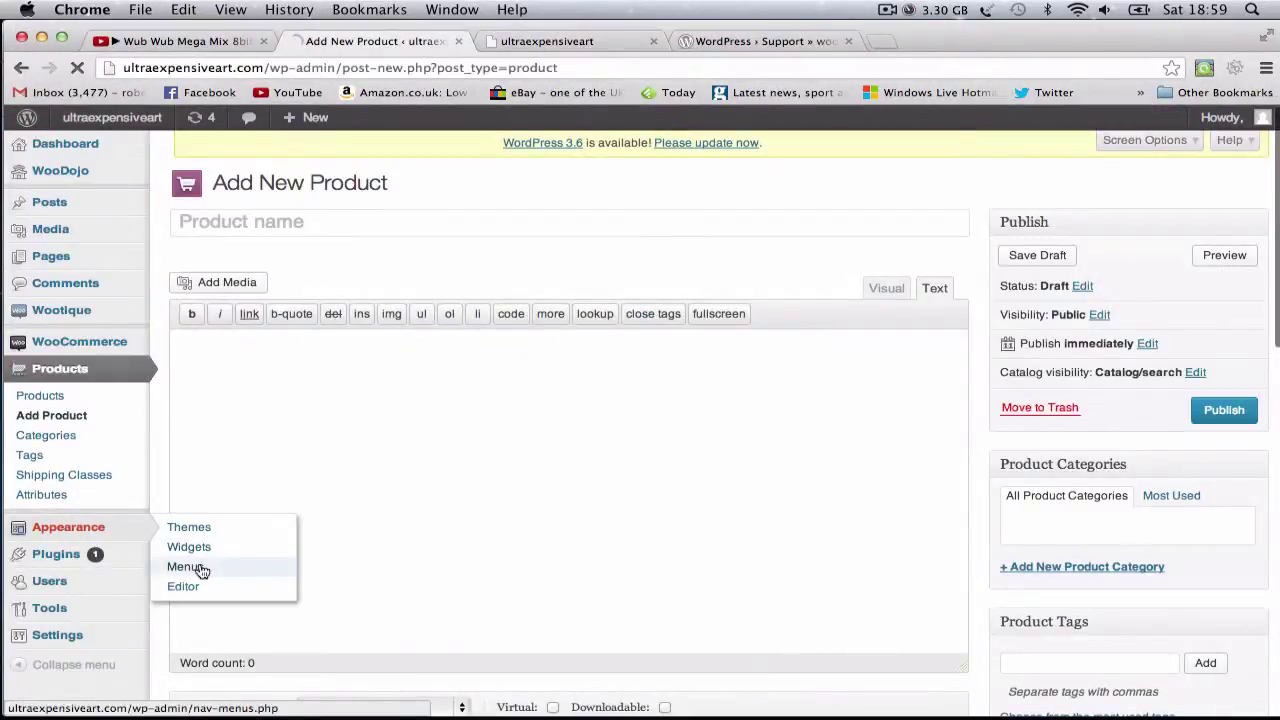
{"action": "left_click", "coordinate": [186, 567]}
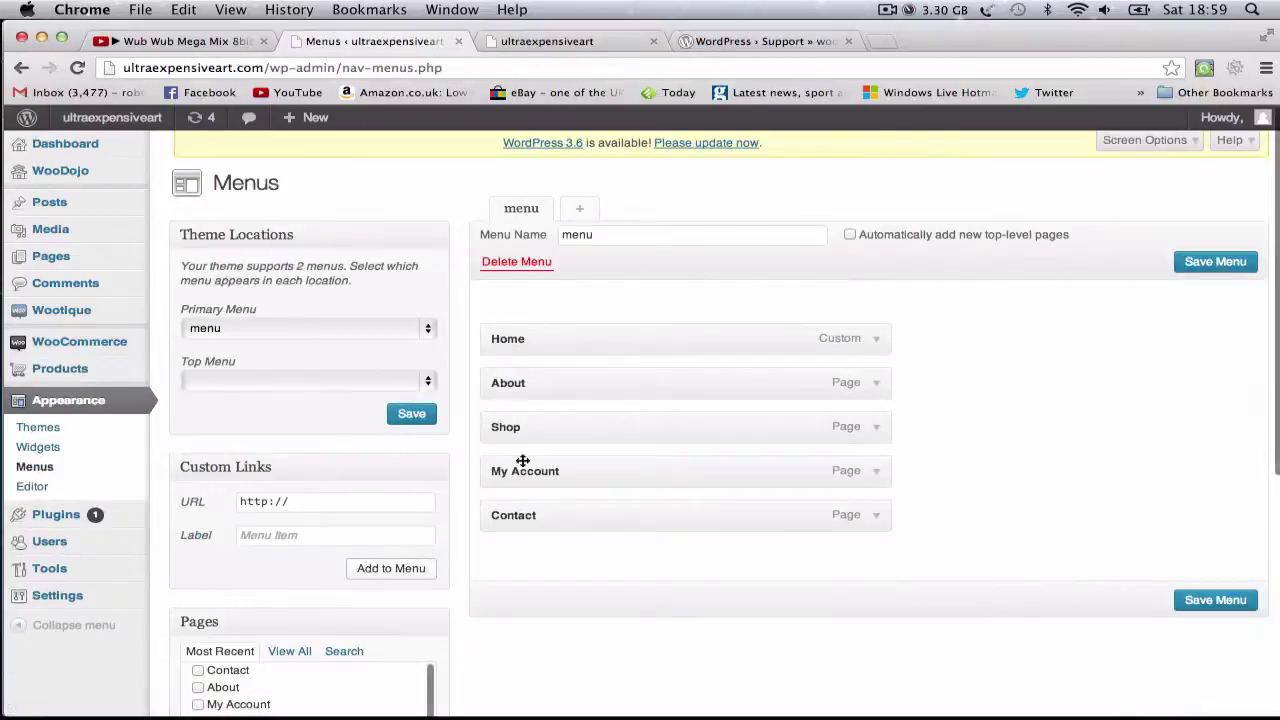
{"action": "left_click", "coordinate": [852, 345]}
{"action": "left_click", "coordinate": [545, 390]}
{"action": "key", "text": "BackSpace"}
{"action": "key", "text": "BackSpace"}
{"action": "key", "text": "BackSpace"}
{"action": "key", "text": "BackSpace"}
{"action": "key", "text": "BackSpace"}
{"action": "key", "text": "BackSpace"}
{"action": "key", "text": "BackSpace"}
{"action": "left_click", "coordinate": [1215, 261]}
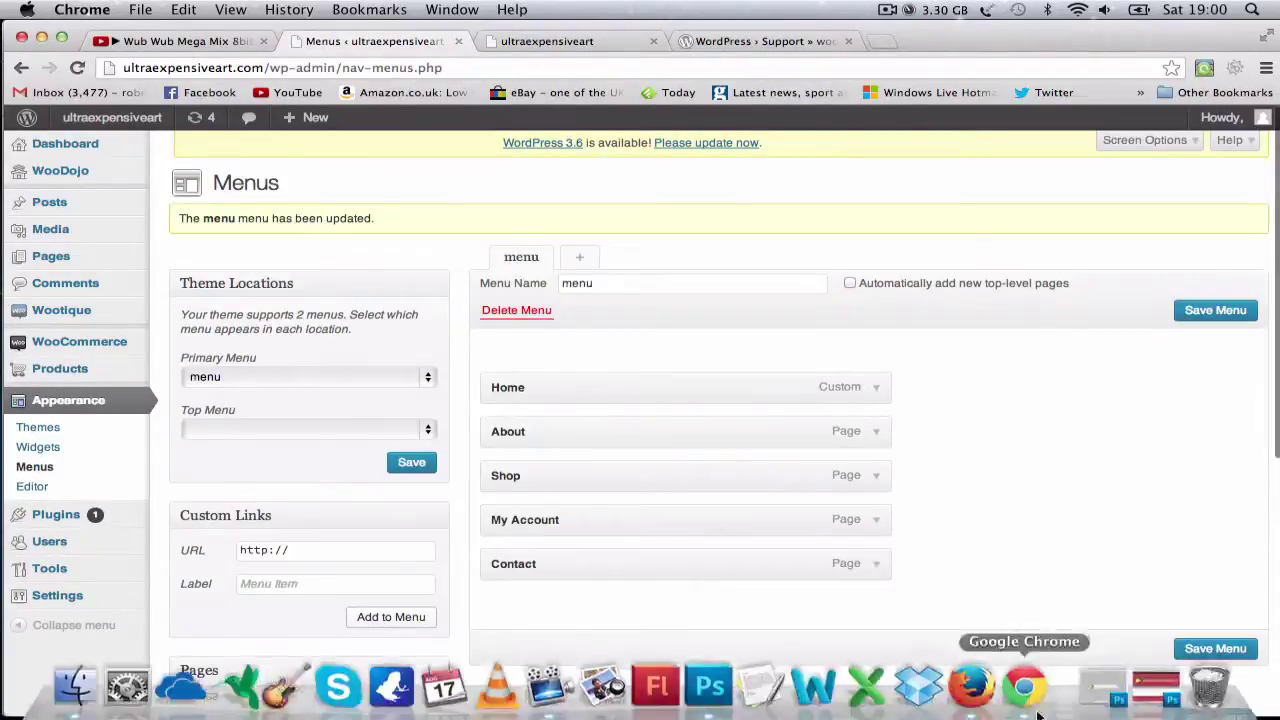
Switch to Firefox, go back to the storefront and test whether the Home link opens the home page.
{"action": "left_click", "coordinate": [971, 604]}
{"action": "left_click", "coordinate": [30, 80]}
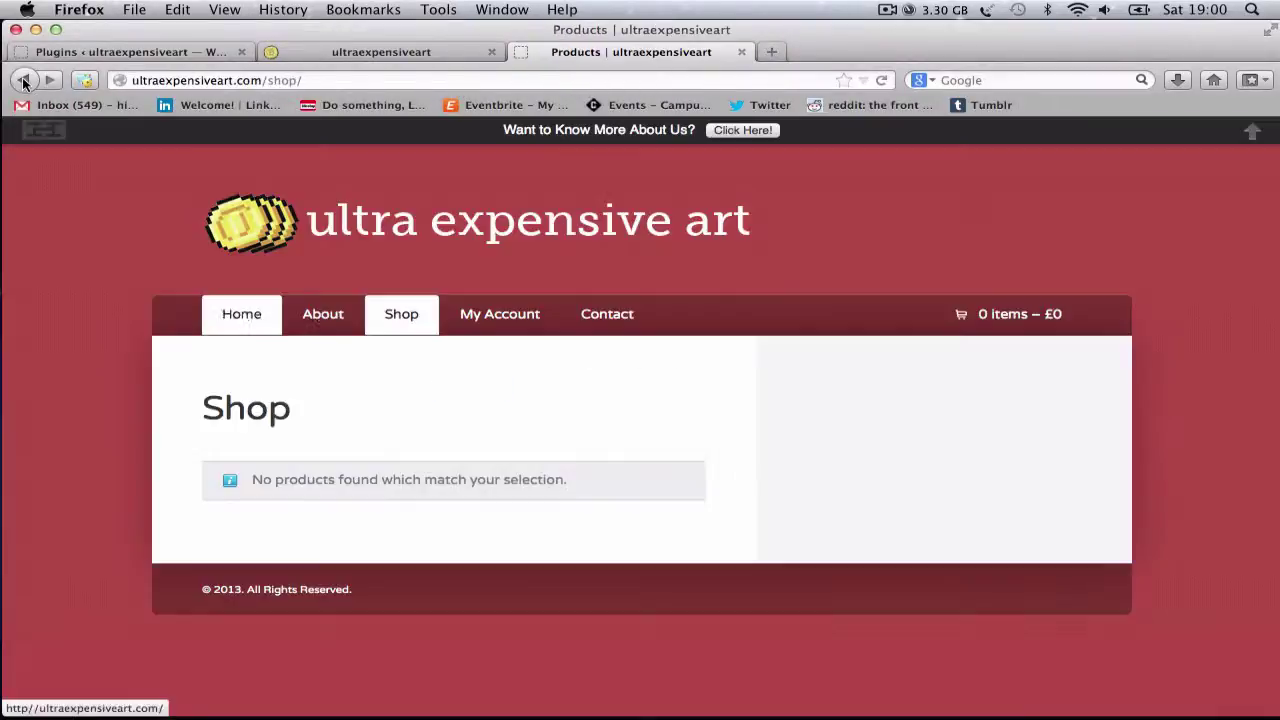
{"action": "left_click", "coordinate": [248, 322]}
{"action": "left_click", "coordinate": [212, 80]}
{"action": "key", "text": "Return"}
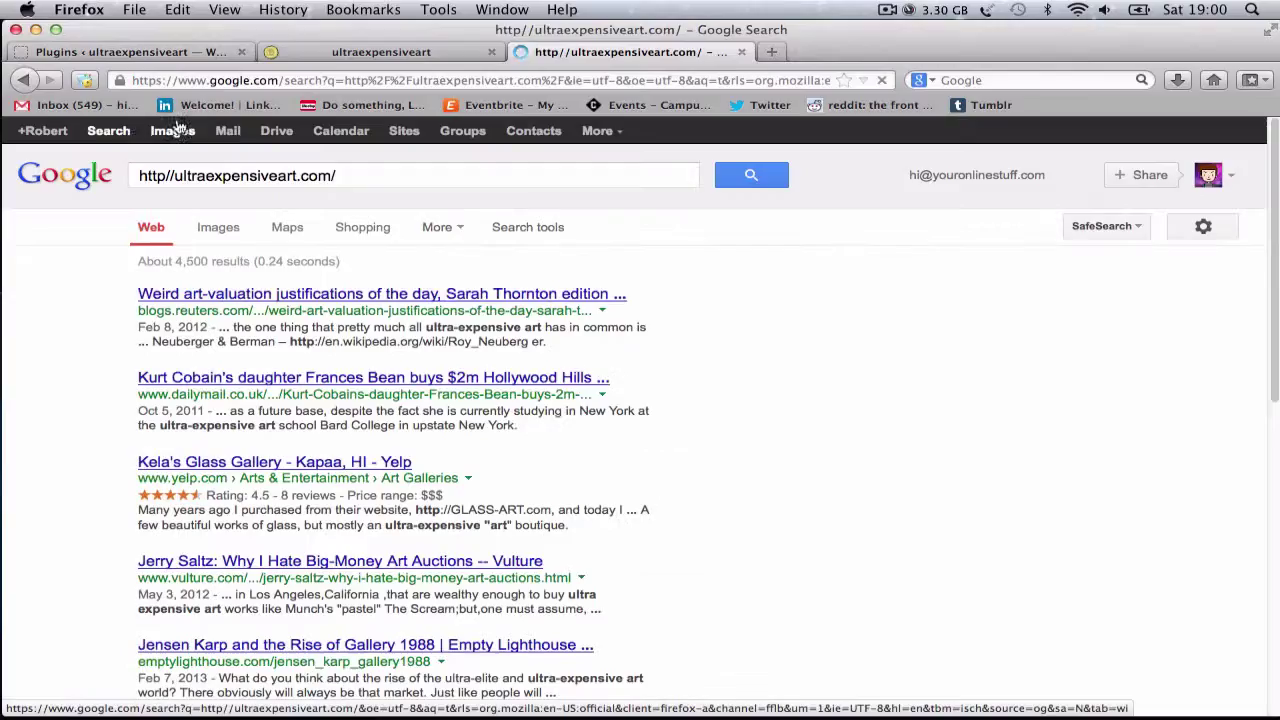
{"action": "key", "text": "super+Left"}
{"action": "key", "text": "super+Left"}
{"action": "left_click", "coordinate": [250, 237]}
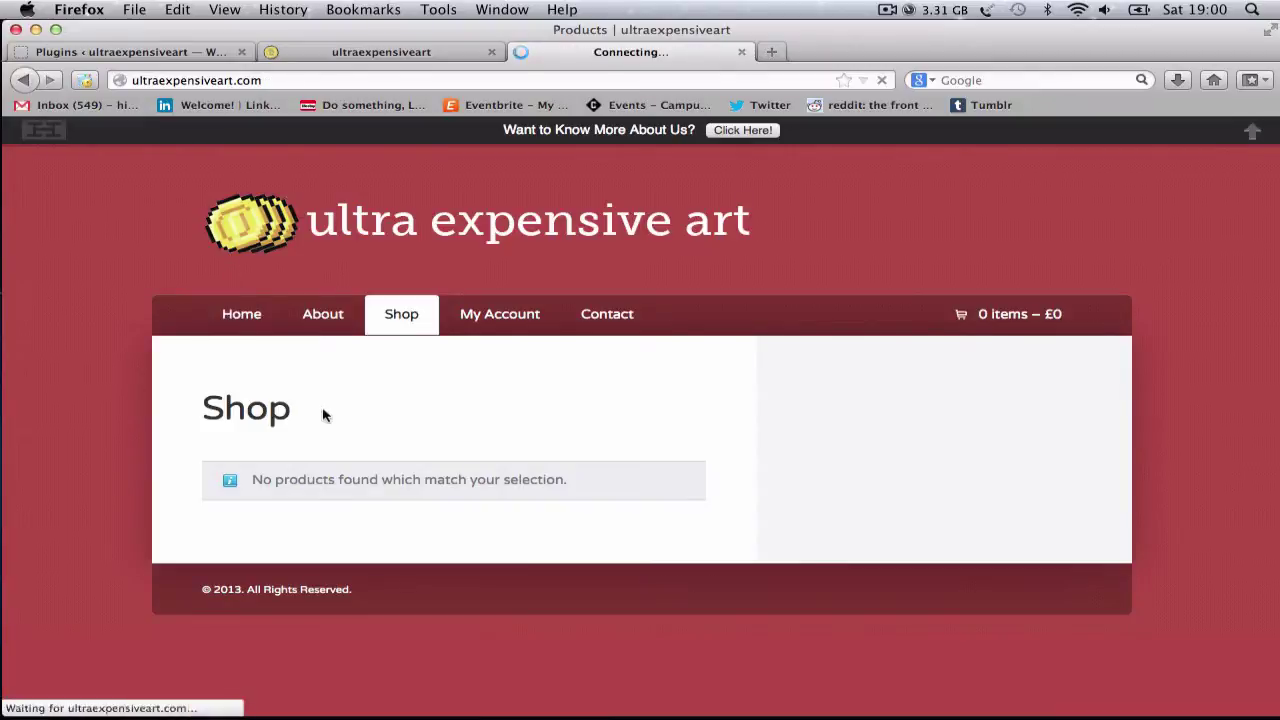
Open the storefront's My Account page and examine its login form.
{"action": "left_click", "coordinate": [488, 326]}
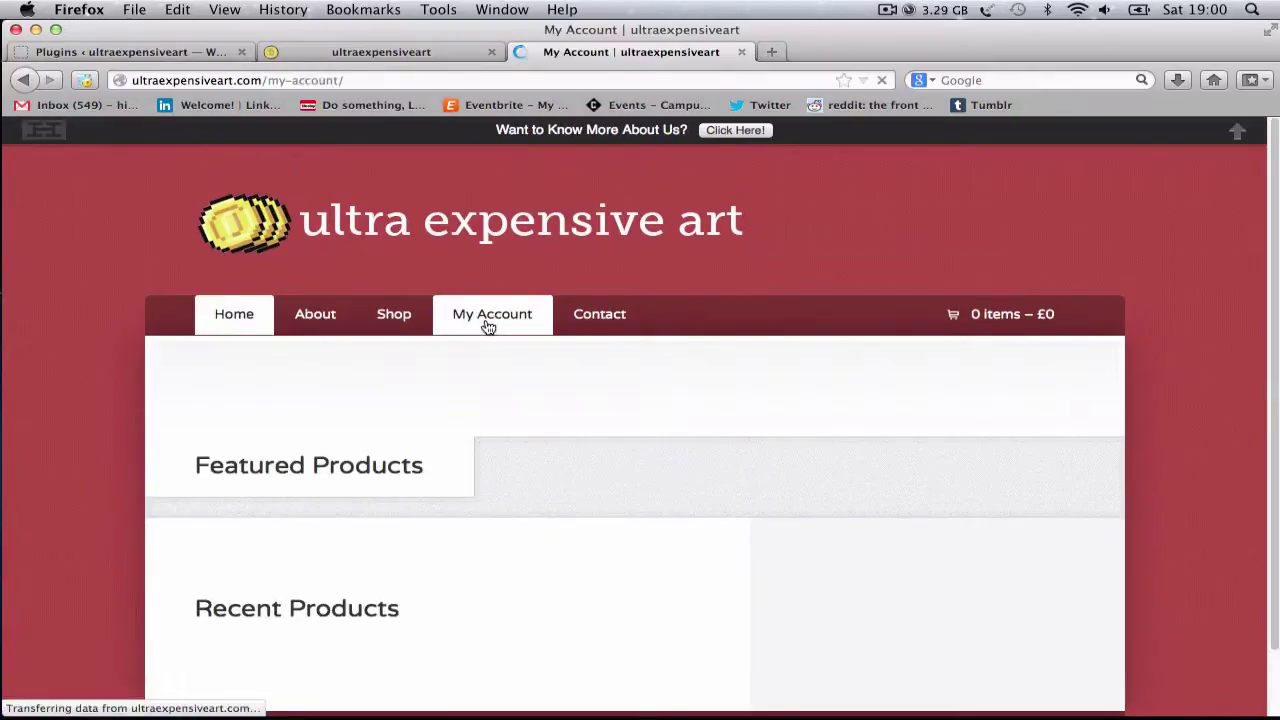
{"action": "scroll", "coordinate": [546, 305], "scroll_direction": "down", "scroll_amount": 2}
{"action": "scroll", "coordinate": [463, 427], "scroll_direction": "up", "scroll_amount": 2}
{"action": "scroll", "coordinate": [462, 492], "scroll_direction": "down", "scroll_amount": 2}
{"action": "scroll", "coordinate": [502, 424], "scroll_direction": "up", "scroll_amount": 2}
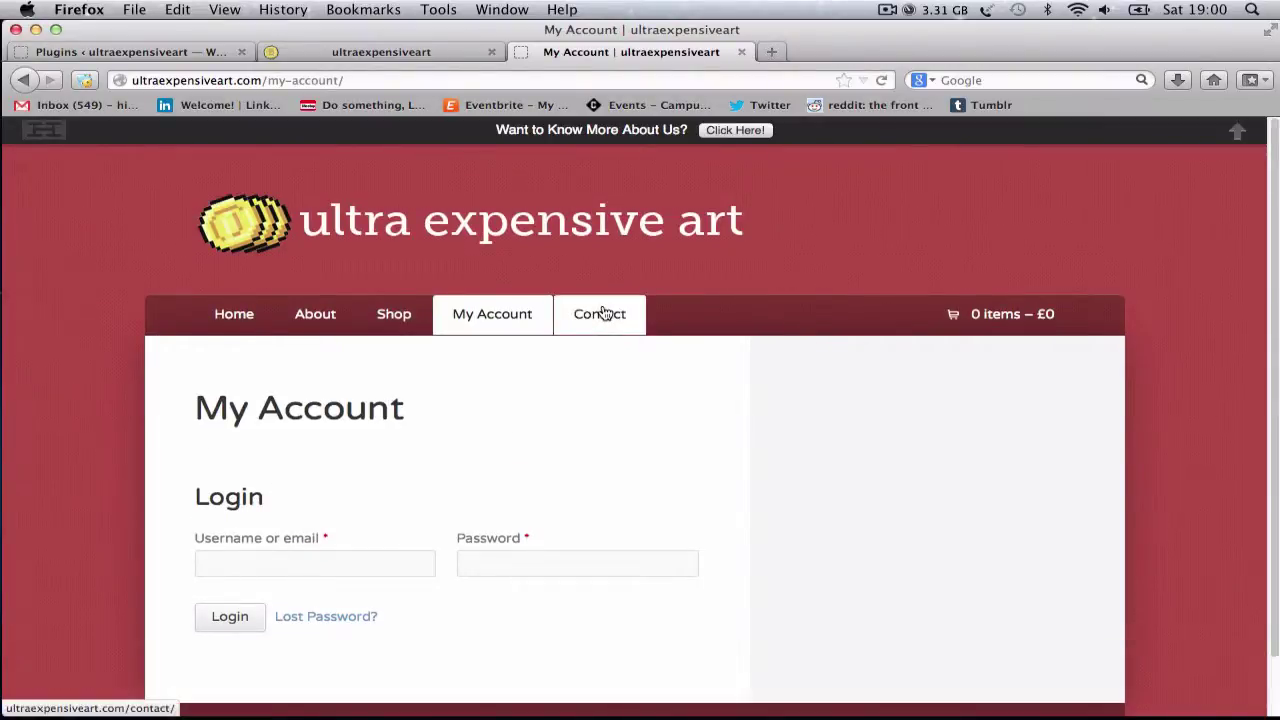
Check the storefront's Contact page and the shopping cart page, and return to the home page through the site logo.
{"action": "scroll", "coordinate": [636, 360], "scroll_direction": "down", "scroll_amount": 2}
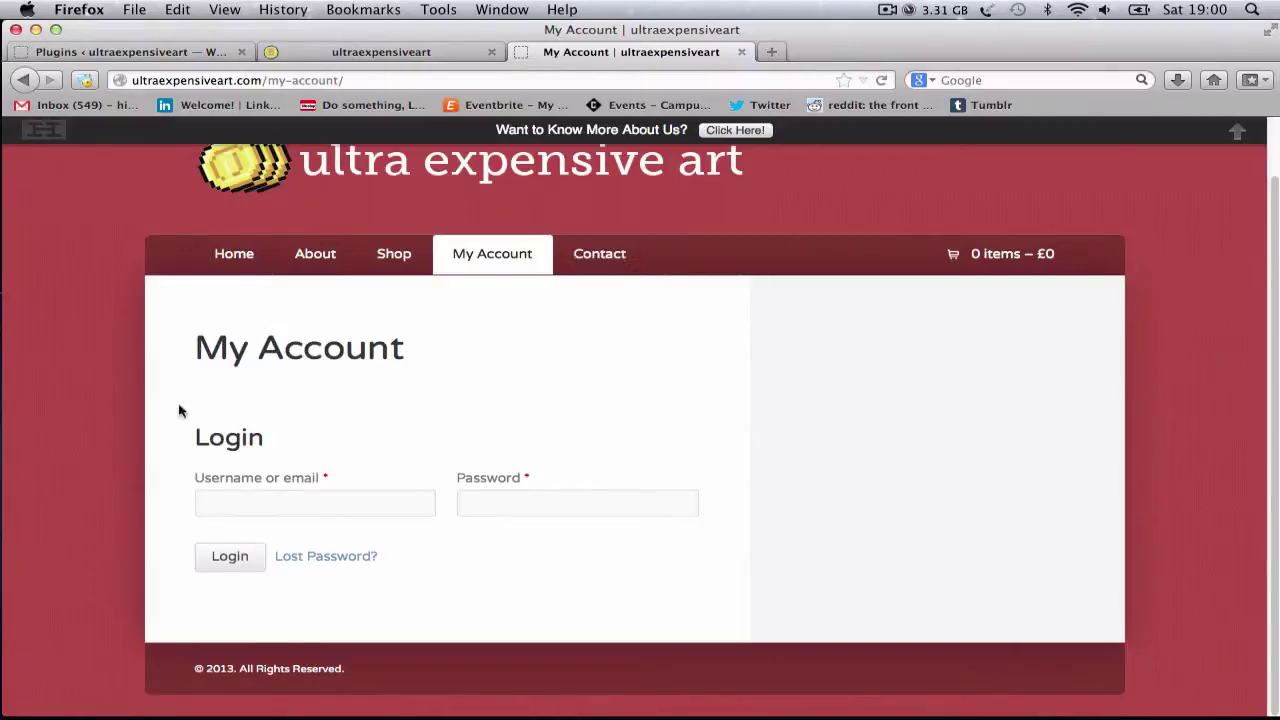
{"action": "left_click", "coordinate": [599, 262]}
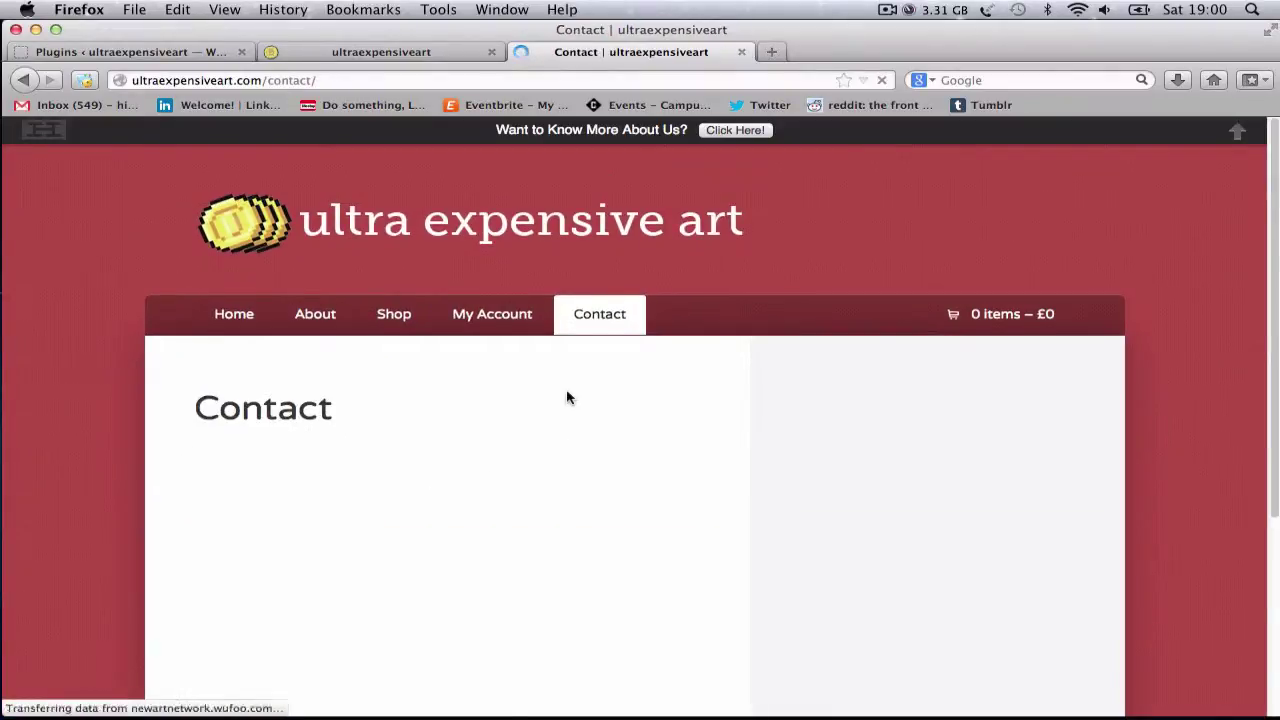
{"action": "left_click", "coordinate": [995, 320]}
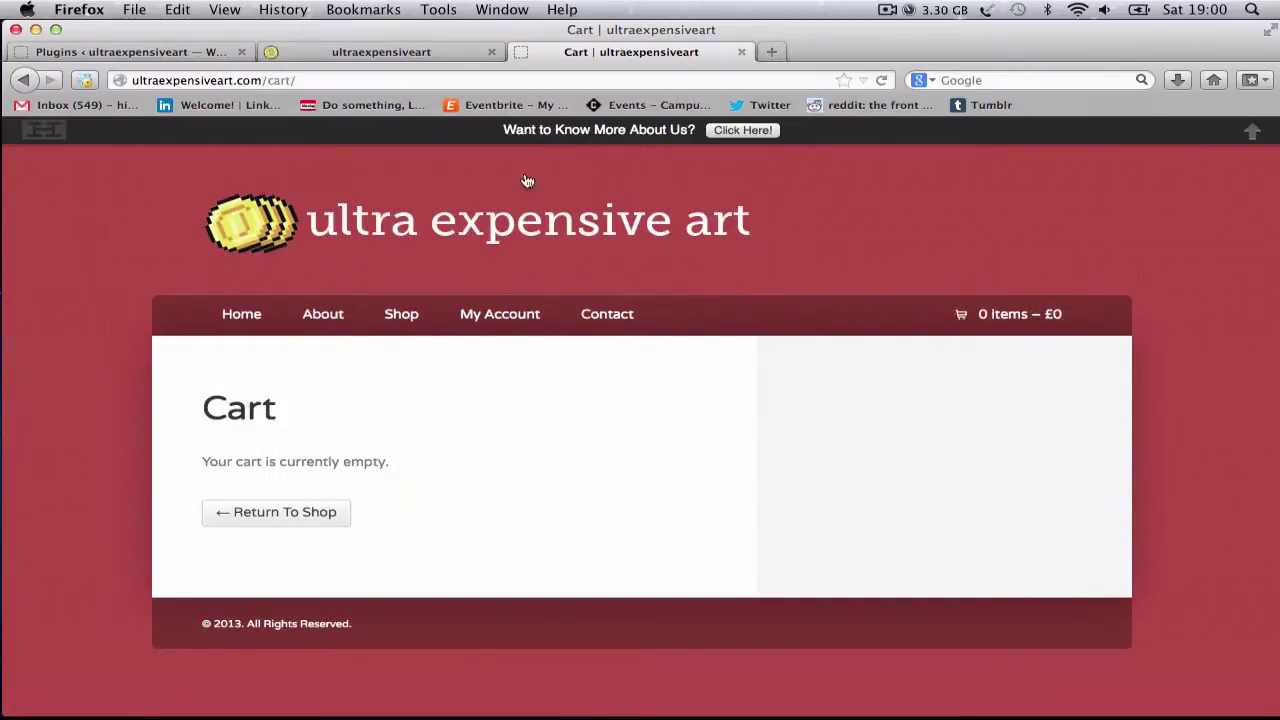
{"action": "left_click", "coordinate": [240, 226]}
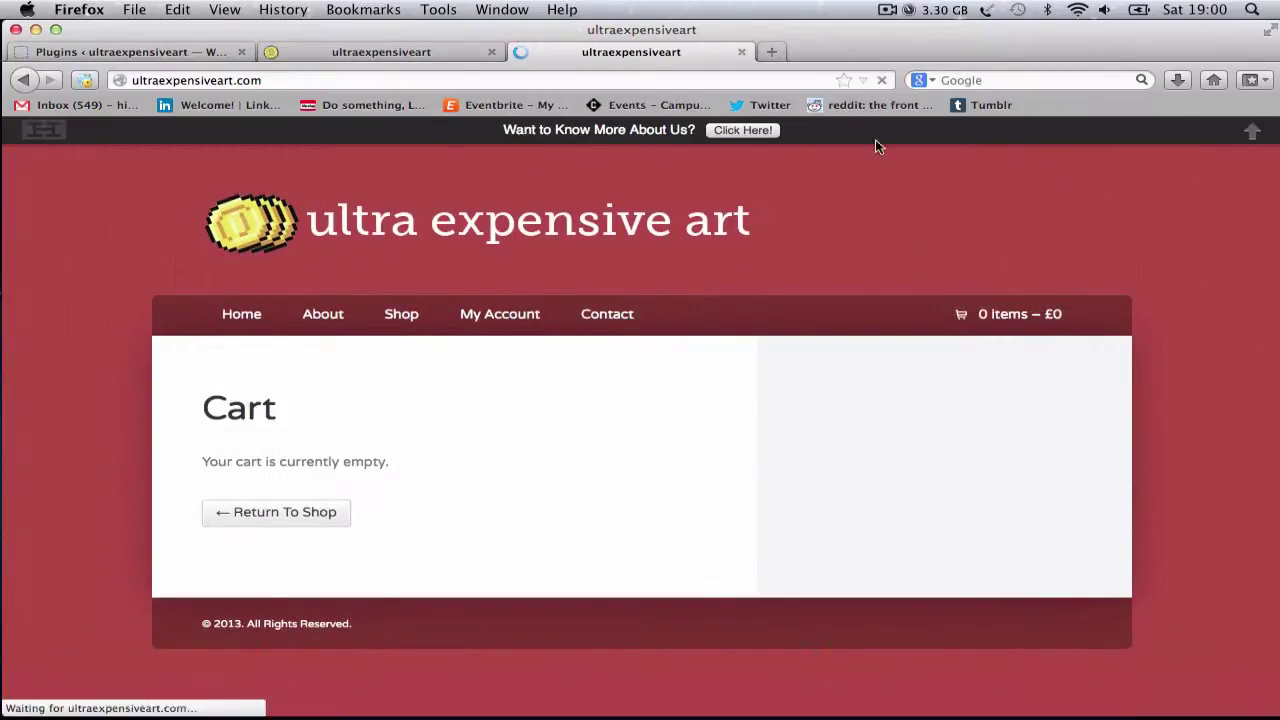
Switch back to Chrome and start a new WooCommerce product named "Art 1".
{"action": "left_click", "coordinate": [1029, 688]}
{"action": "mouse_move", "coordinate": [80, 370]}
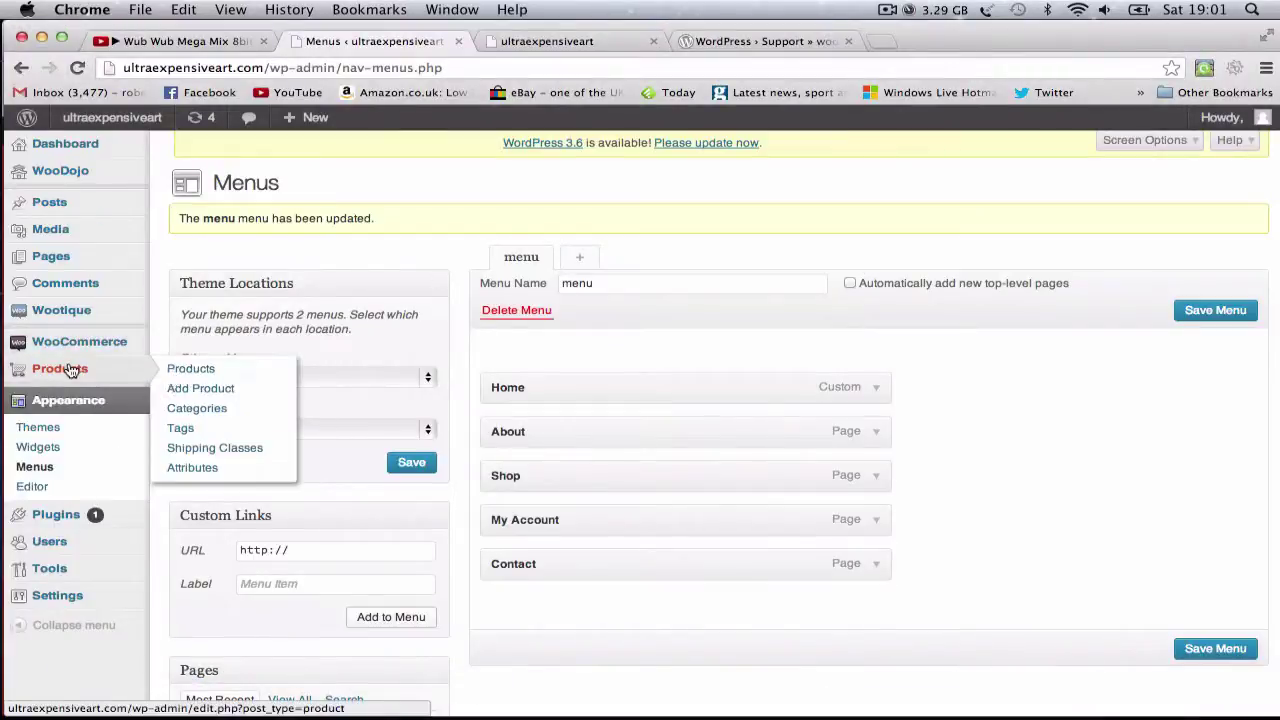
{"action": "left_click", "coordinate": [183, 388]}
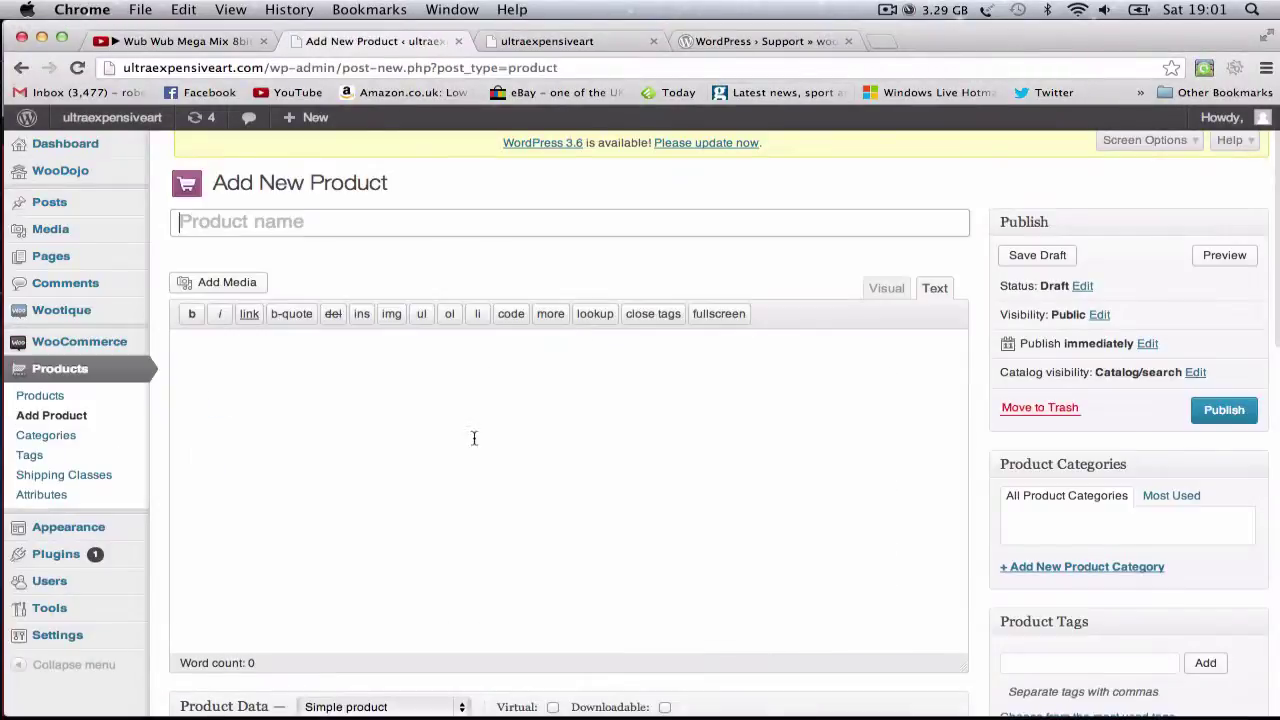
{"action": "type", "text": "A"}
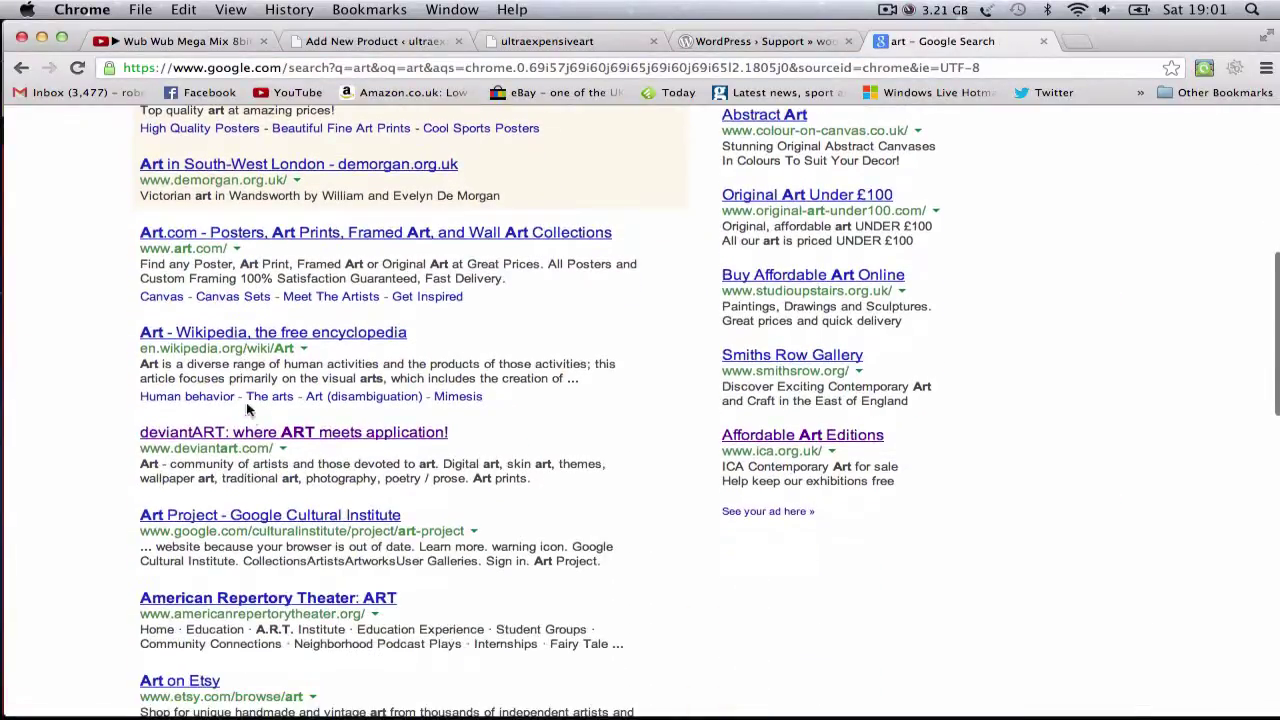
Open the Wikipedia article on Art from the search results, copy its opening paragraph and close the WordPress support page.
{"action": "left_click", "coordinate": [236, 334]}
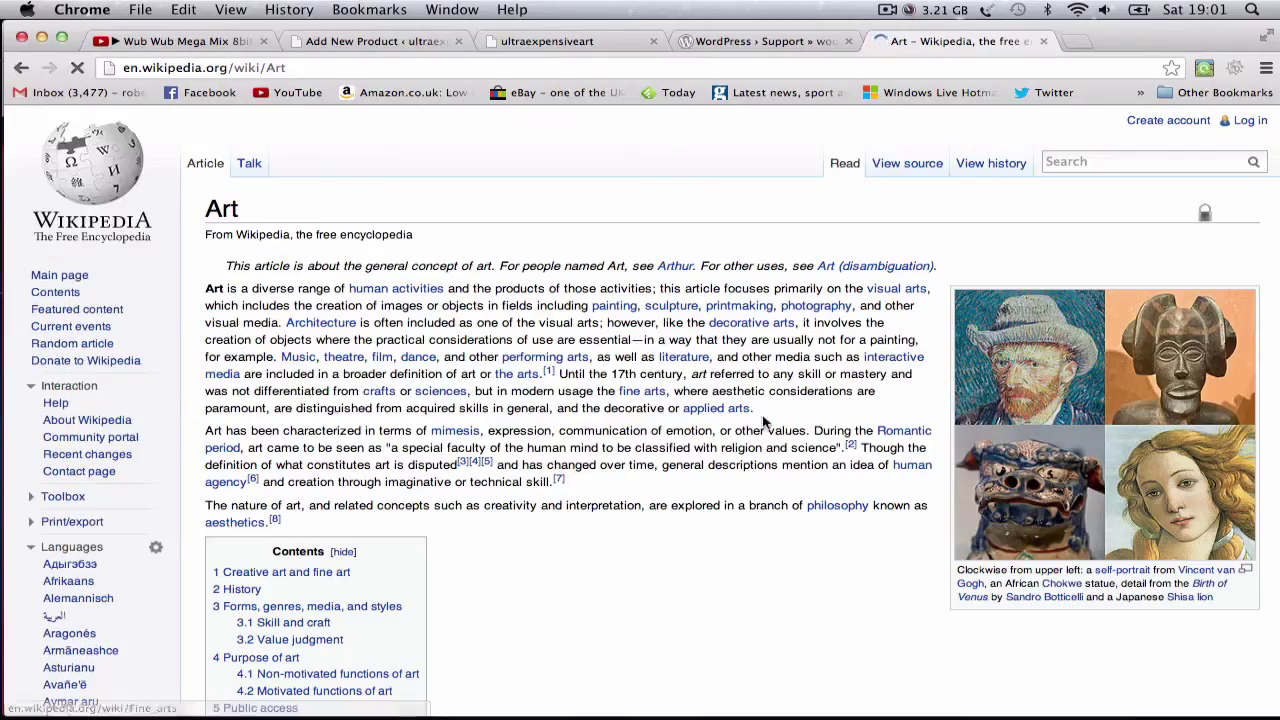
{"action": "left_click_drag", "start_coordinate": [758, 409], "coordinate": [208, 278]}
{"action": "left_click", "coordinate": [648, 42]}
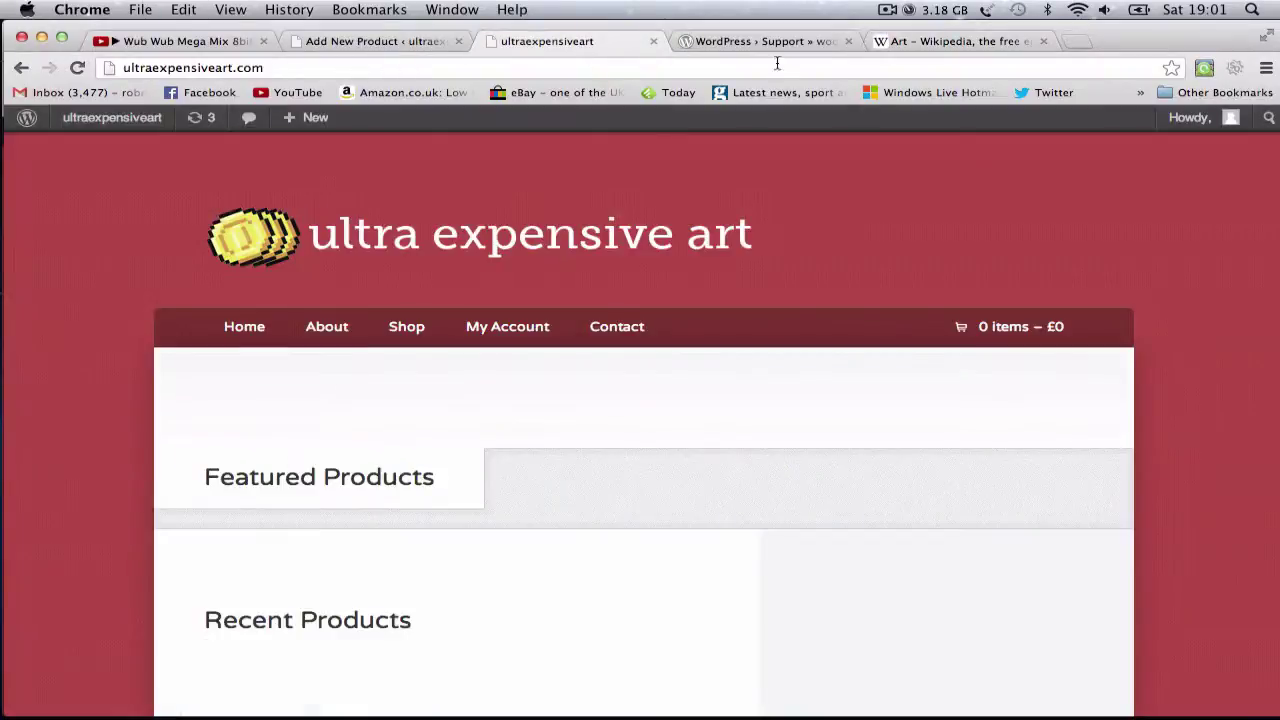
{"action": "left_click", "coordinate": [760, 42]}
{"action": "left_click", "coordinate": [848, 41]}
Paste the copied Wikipedia paragraph as the new product's description and show the editor in Visual mode.
{"action": "left_click", "coordinate": [375, 41]}
{"action": "left_click", "coordinate": [334, 369]}
{"action": "type", "text": "Art is a diverse range of human activities and the products of those activities; this article focuses primarily on the visual arts, which includes the creation of images or objects in fields including painting, sculpture, printmaking, photography, and other visual media. Architecture is often included as one of the visual arts; however, like the decorative arts, it involves the creation of objects where the practical considerations of use are essential—in a way that they are usually not for a painting, for example. Music, theatre, film, dance, and other performing arts, as well as literature, and other media such as interactive media are included in a broader definition of art or the arts.[1] Until the 17th century, art referred to any skill or mastery and was not differentiated from crafts or sciences, but in modern usage the fine arts, where aesthetic considerations are paramount, are distinguished from acquired skills in general, and the decorative or applied arts."}
{"action": "scroll", "coordinate": [560, 350], "scroll_direction": "down", "scroll_amount": 3}
{"action": "left_click", "coordinate": [886, 201]}
Set the product's regular price to 10000 and enable stock management with a stock quantity of 4.
{"action": "scroll", "coordinate": [1073, 274], "scroll_direction": "down", "scroll_amount": 5}
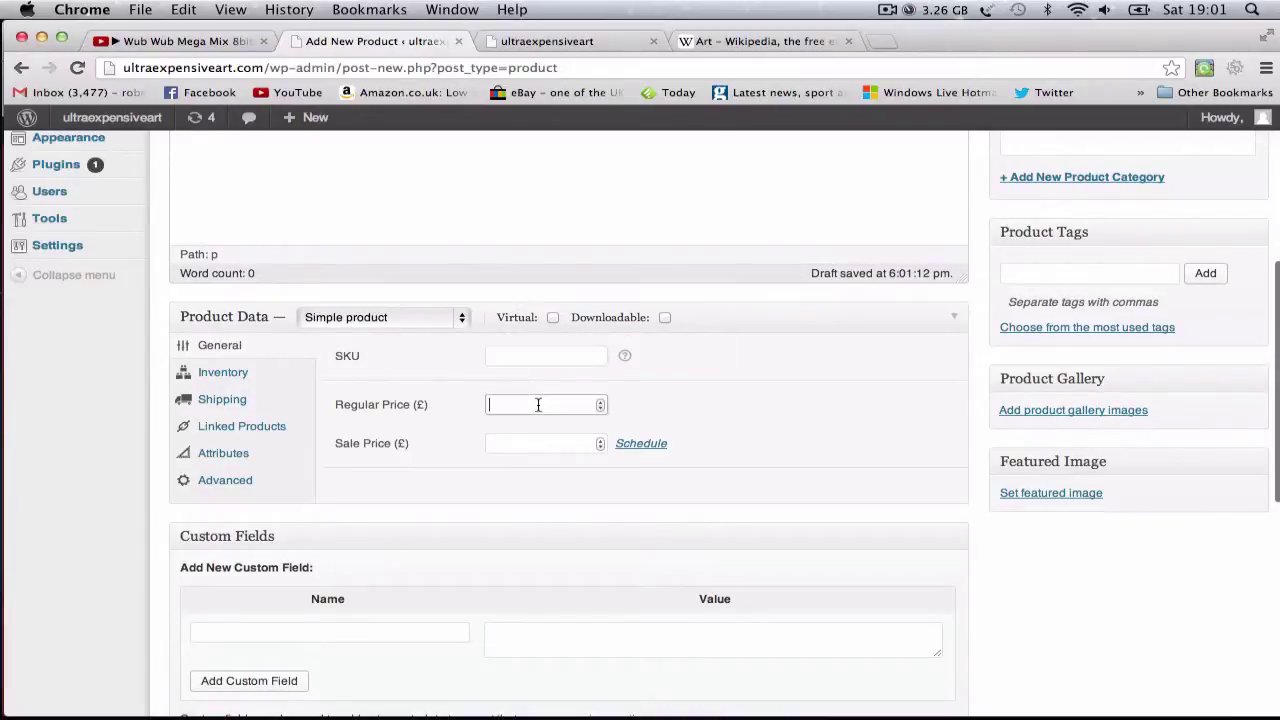
{"action": "type", "text": "10,00"}
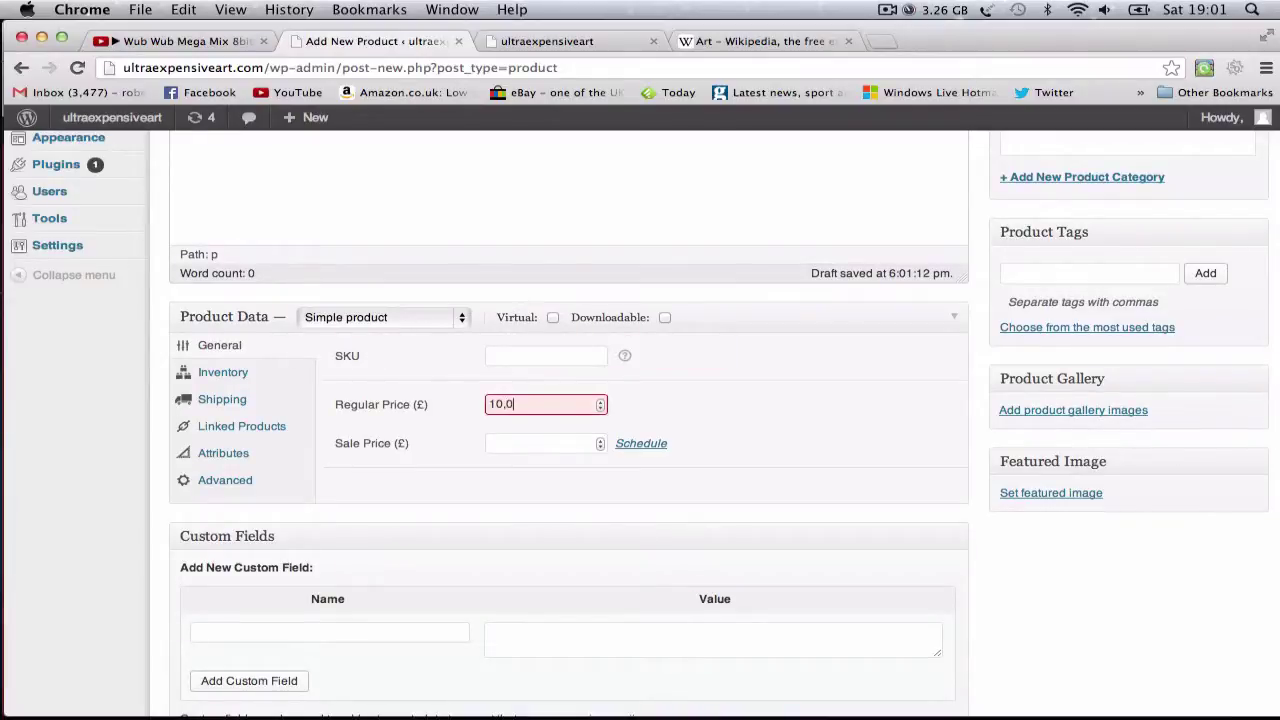
{"action": "left_click", "coordinate": [551, 444]}
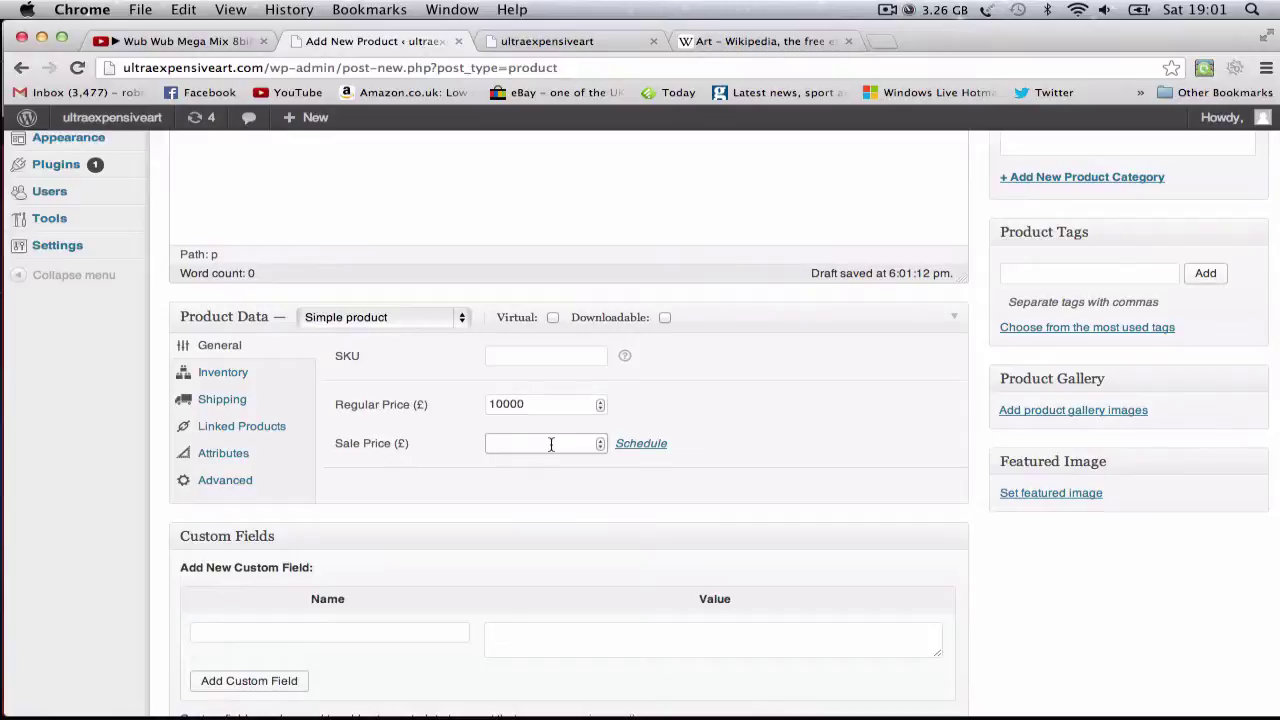
{"action": "left_click", "coordinate": [219, 373]}
{"action": "left_click", "coordinate": [491, 357]}
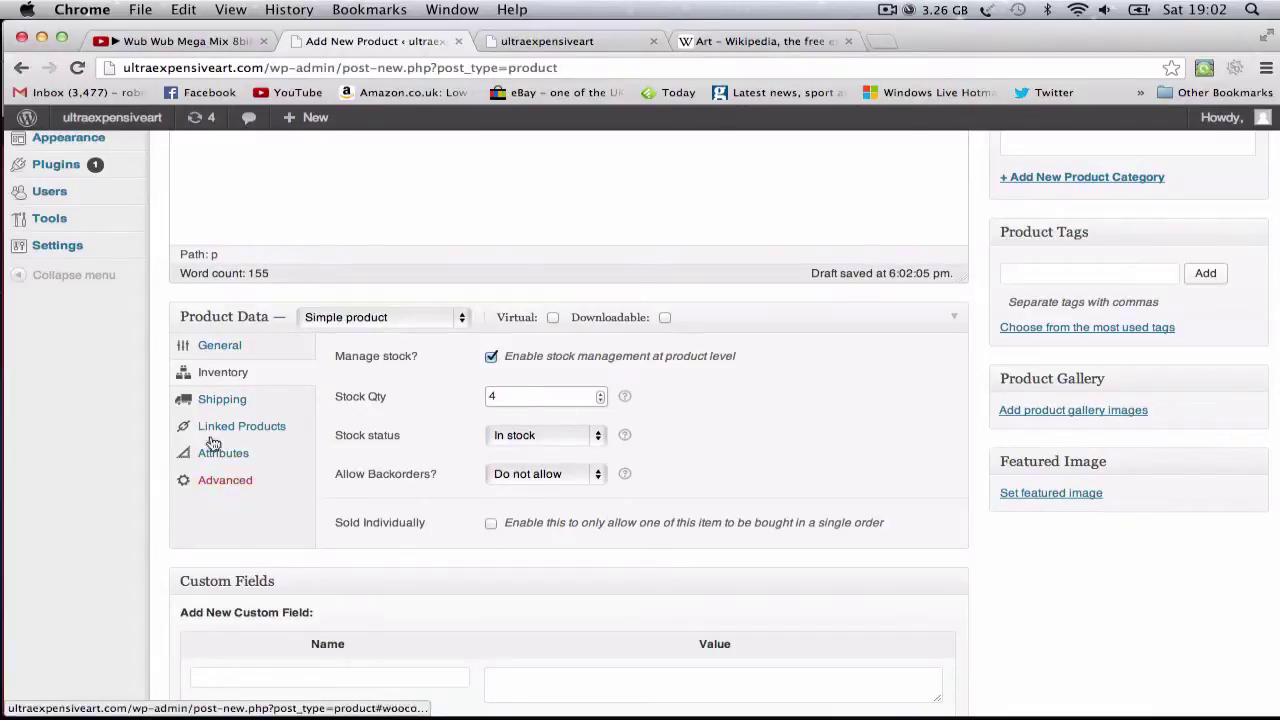
Review the product's Shipping, Linked Products, Attributes and Advanced settings.
{"action": "left_click", "coordinate": [214, 400]}
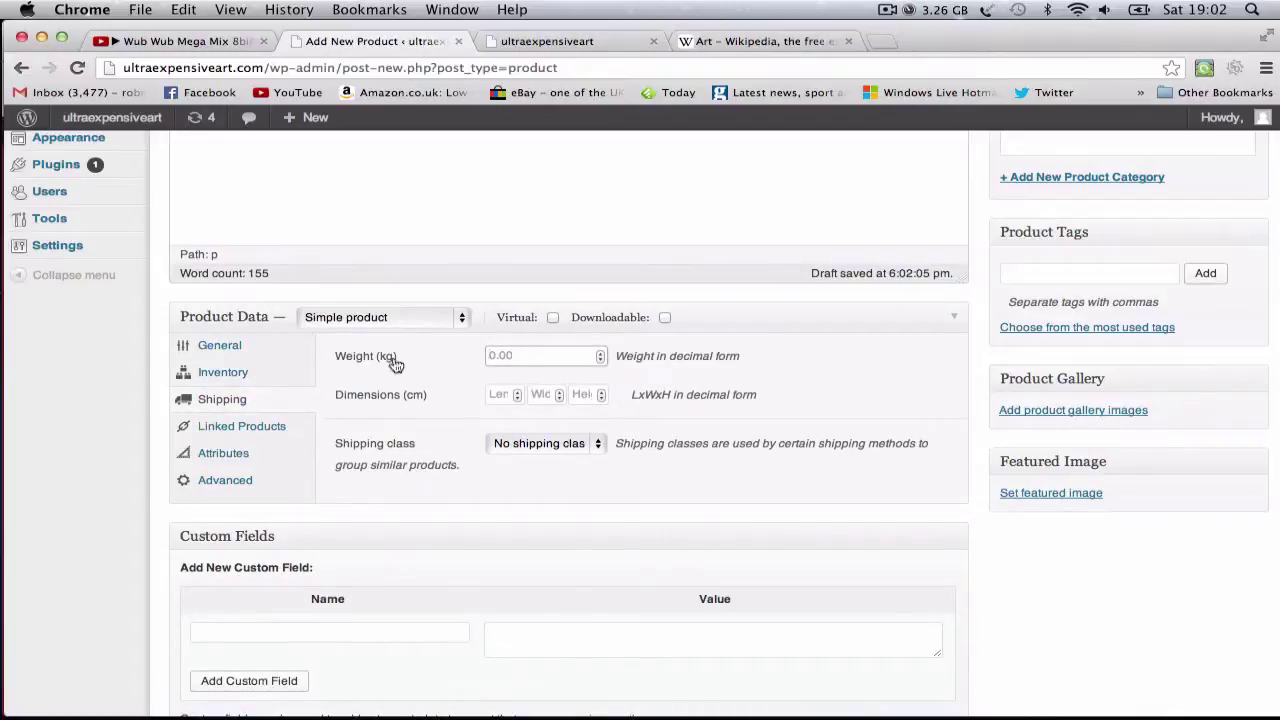
{"action": "left_click", "coordinate": [258, 432]}
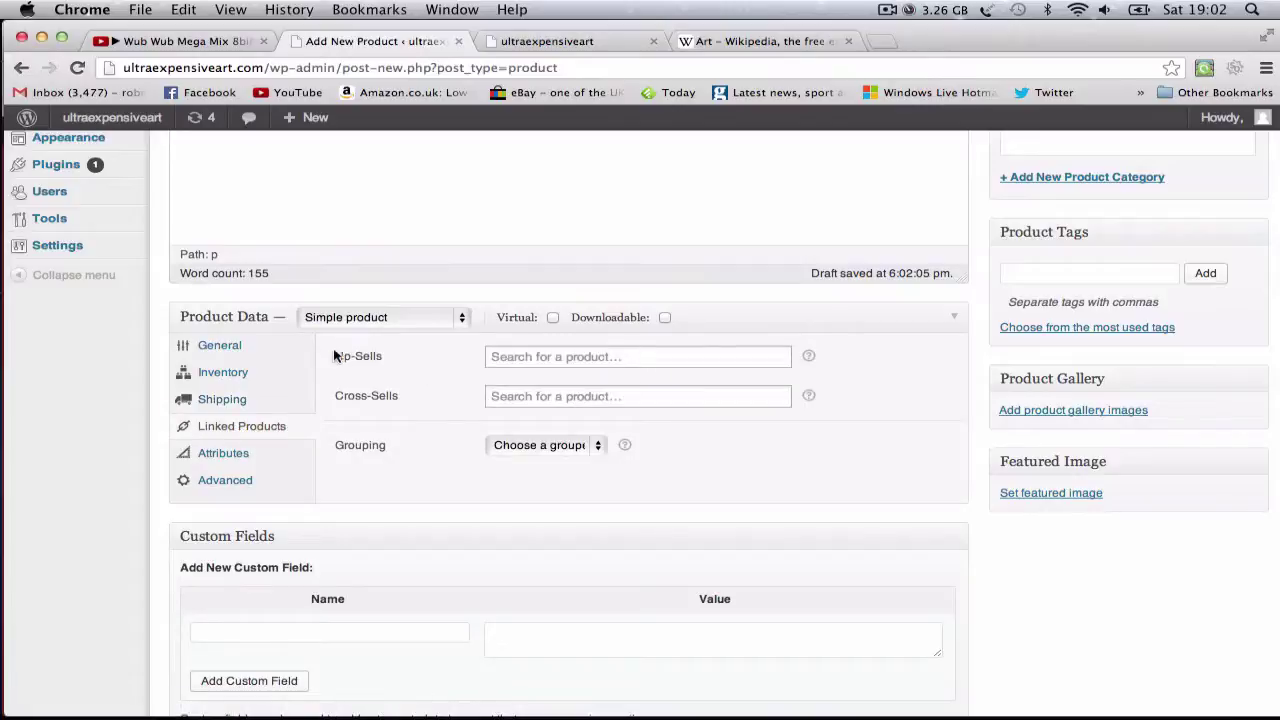
{"action": "left_click", "coordinate": [220, 452]}
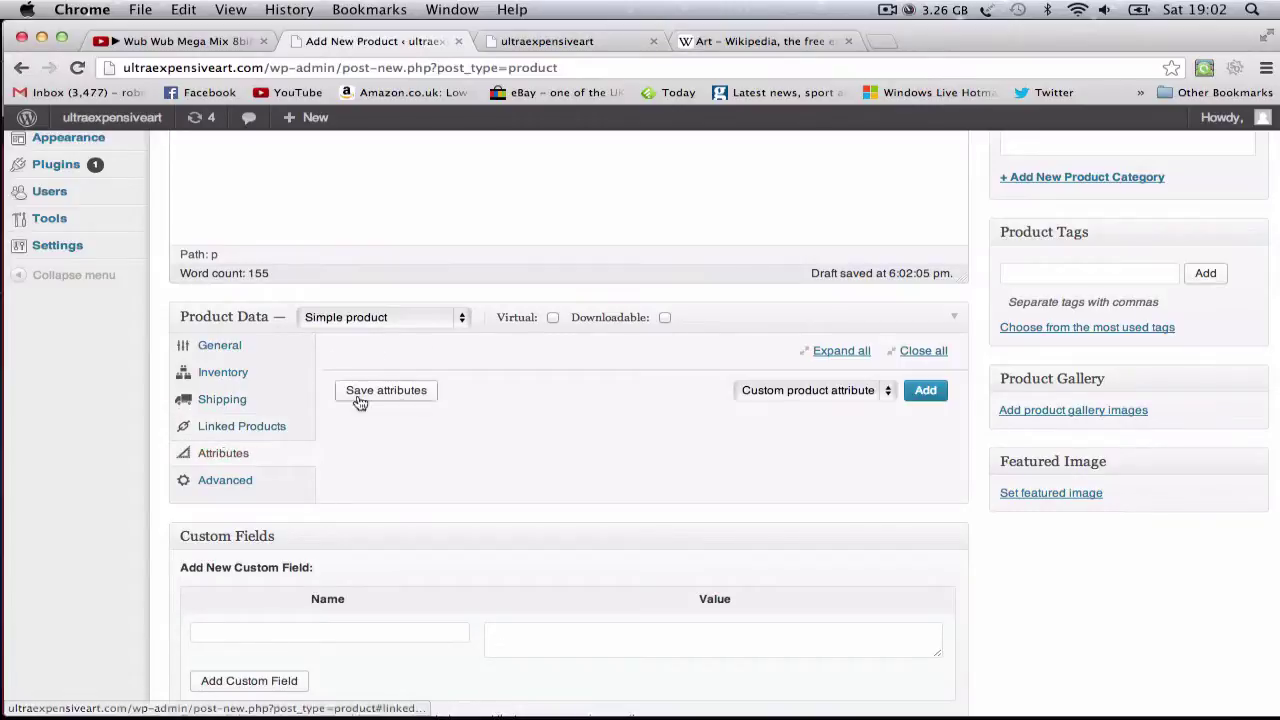
{"action": "left_click", "coordinate": [218, 482]}
{"action": "scroll", "coordinate": [494, 457], "scroll_direction": "down", "scroll_amount": 2}
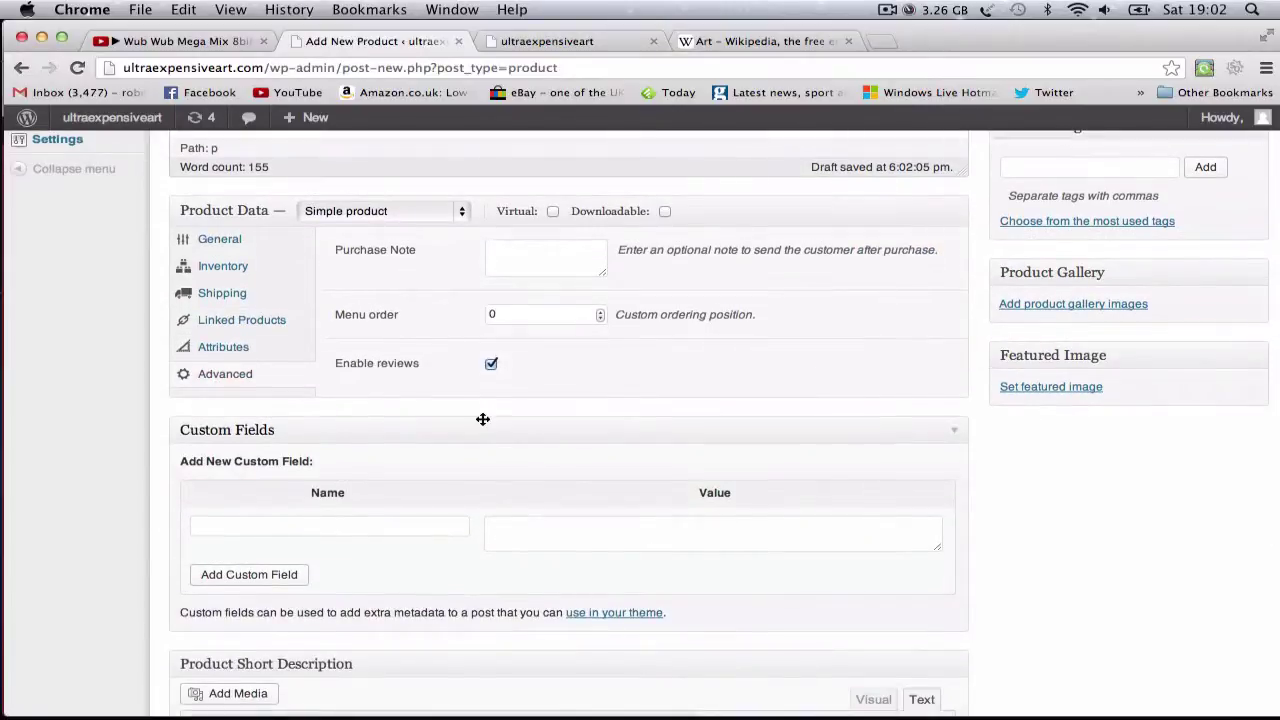
Look over the remaining product form, including the custom fields, short description, categories, tags, gallery and featured image sections.
{"action": "scroll", "coordinate": [467, 401], "scroll_direction": "down", "scroll_amount": 5}
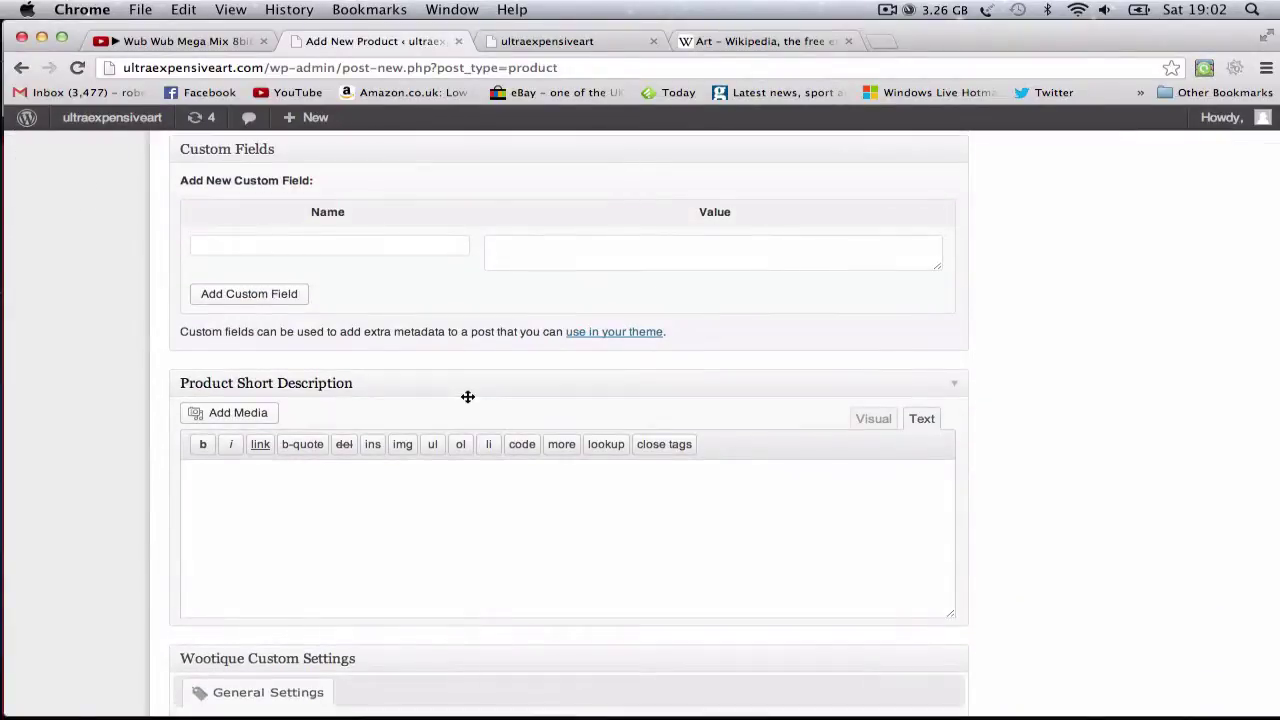
{"action": "scroll", "coordinate": [520, 370], "scroll_direction": "down", "scroll_amount": 2}
{"action": "scroll", "coordinate": [577, 349], "scroll_direction": "up", "scroll_amount": 7}
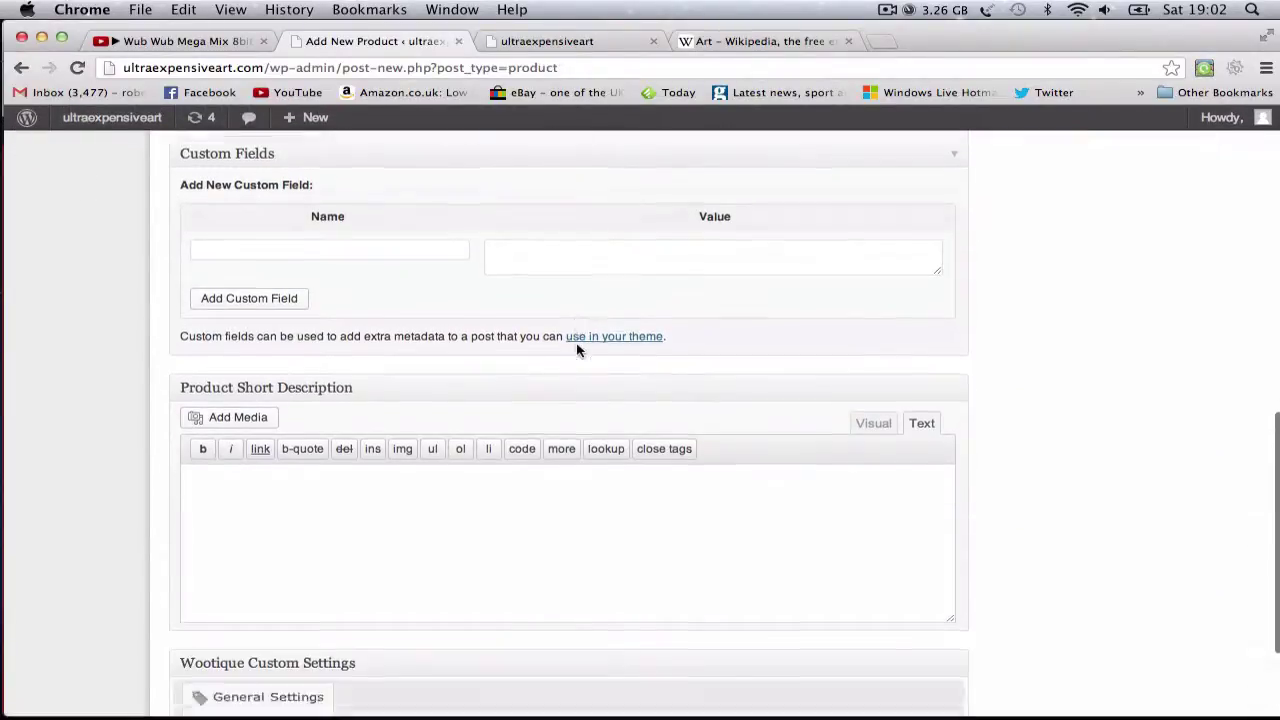
{"action": "scroll", "coordinate": [577, 347], "scroll_direction": "down", "scroll_amount": 7}
{"action": "scroll", "coordinate": [577, 347], "scroll_direction": "up", "scroll_amount": 15}
{"action": "scroll", "coordinate": [1184, 328], "scroll_direction": "down", "scroll_amount": 4}
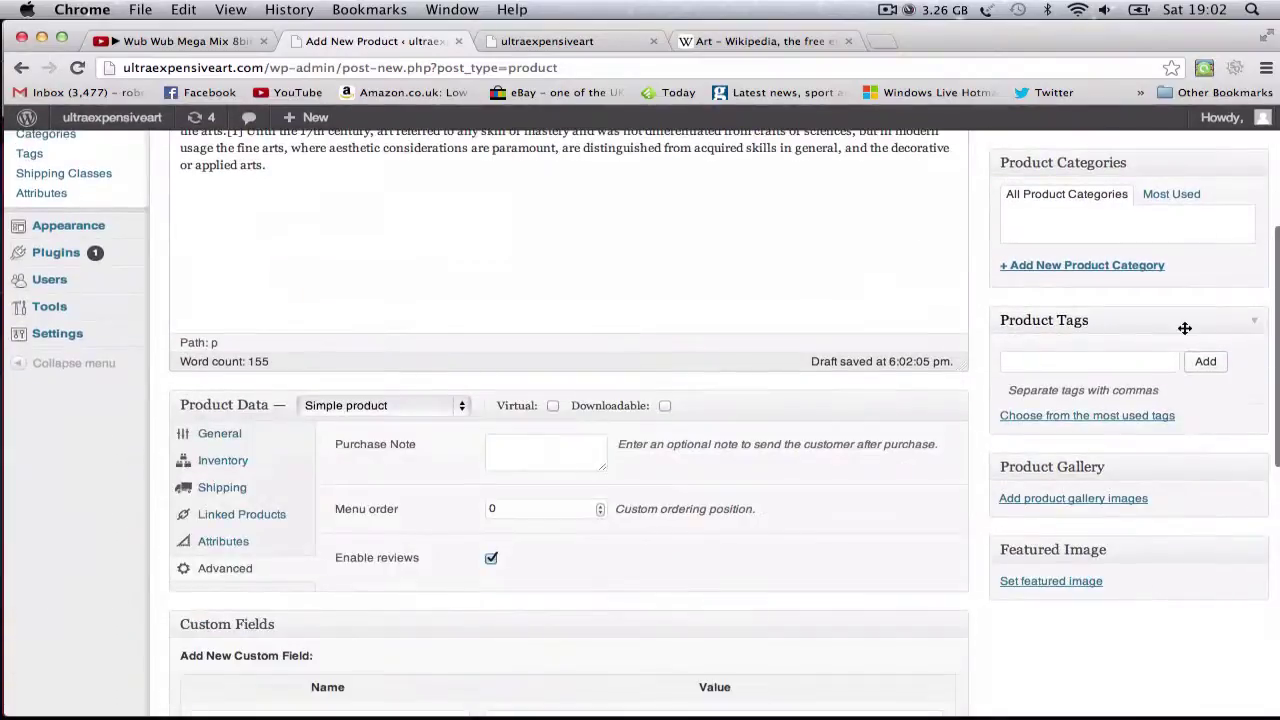
{"action": "scroll", "coordinate": [1100, 480], "scroll_direction": "up", "scroll_amount": 2}
{"action": "scroll", "coordinate": [1120, 410], "scroll_direction": "down", "scroll_amount": 2}
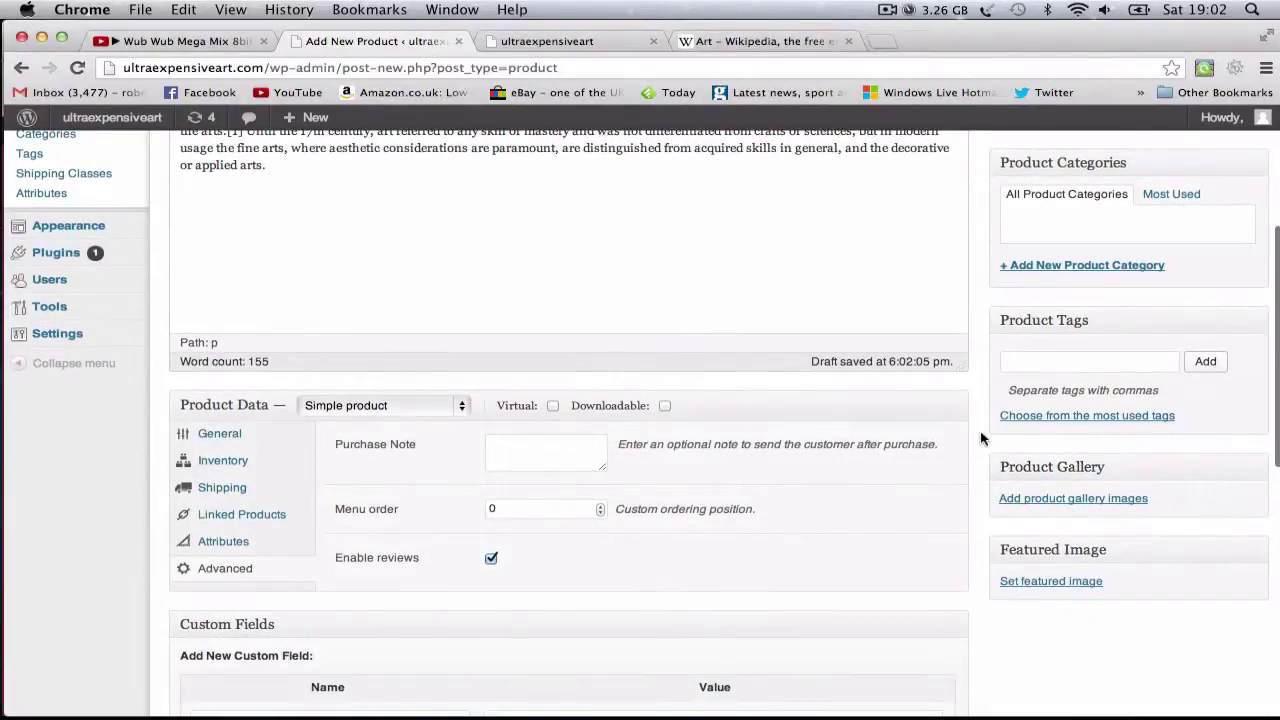
{"action": "scroll", "coordinate": [980, 438], "scroll_direction": "up", "scroll_amount": 8}
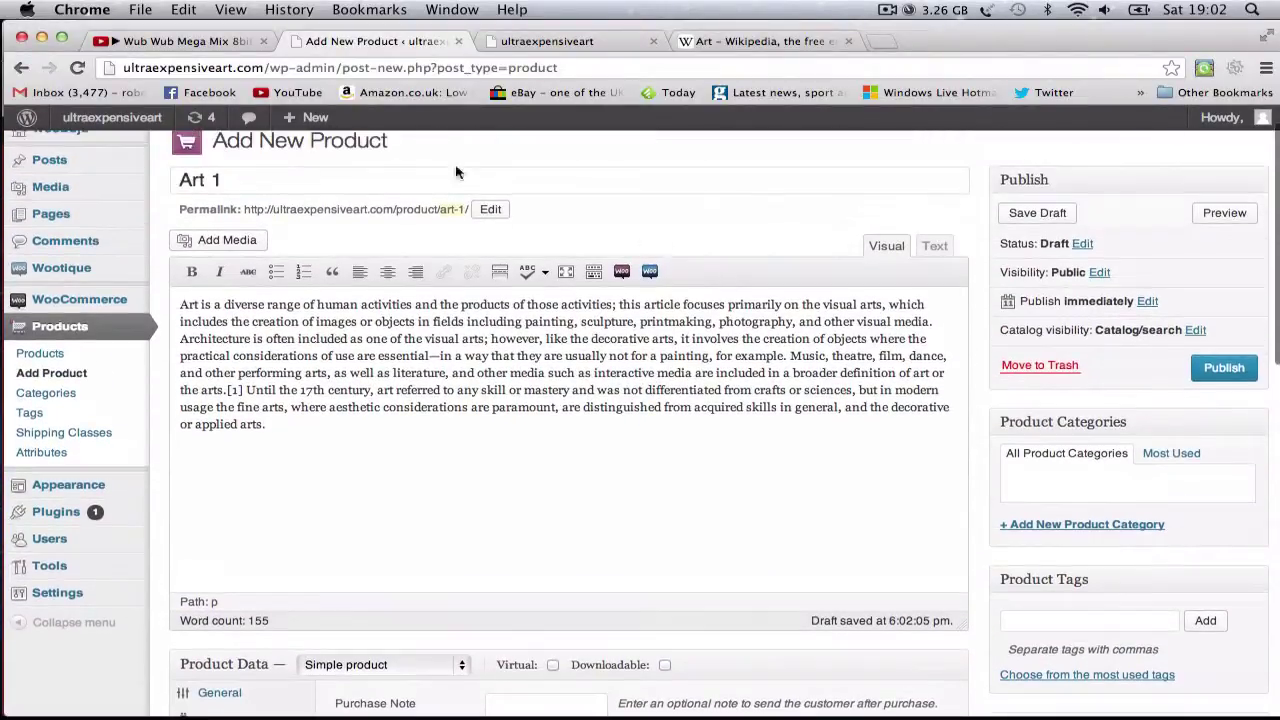
Create the product categories paintings, sculpture, photography and drawings, and unassign paintings from the product.
{"action": "scroll", "coordinate": [966, 343], "scroll_direction": "down", "scroll_amount": 5}
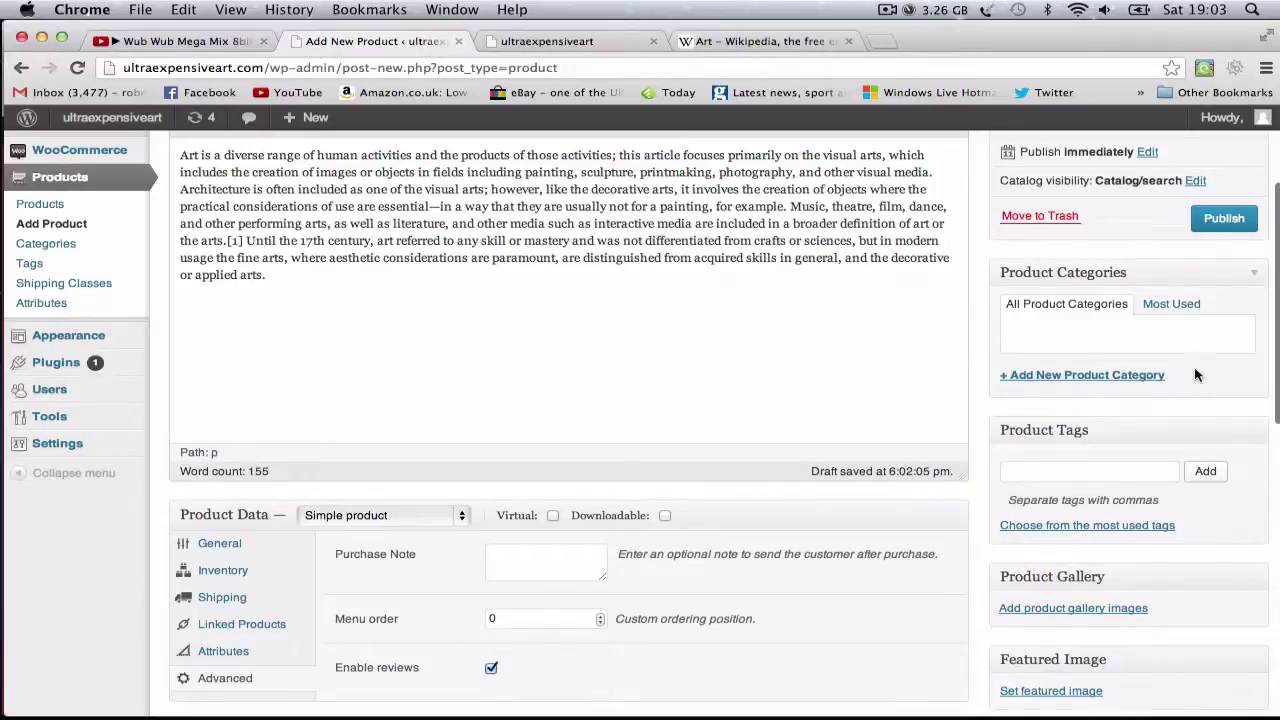
{"action": "left_click", "coordinate": [1076, 375]}
{"action": "type", "text": "paintings"}
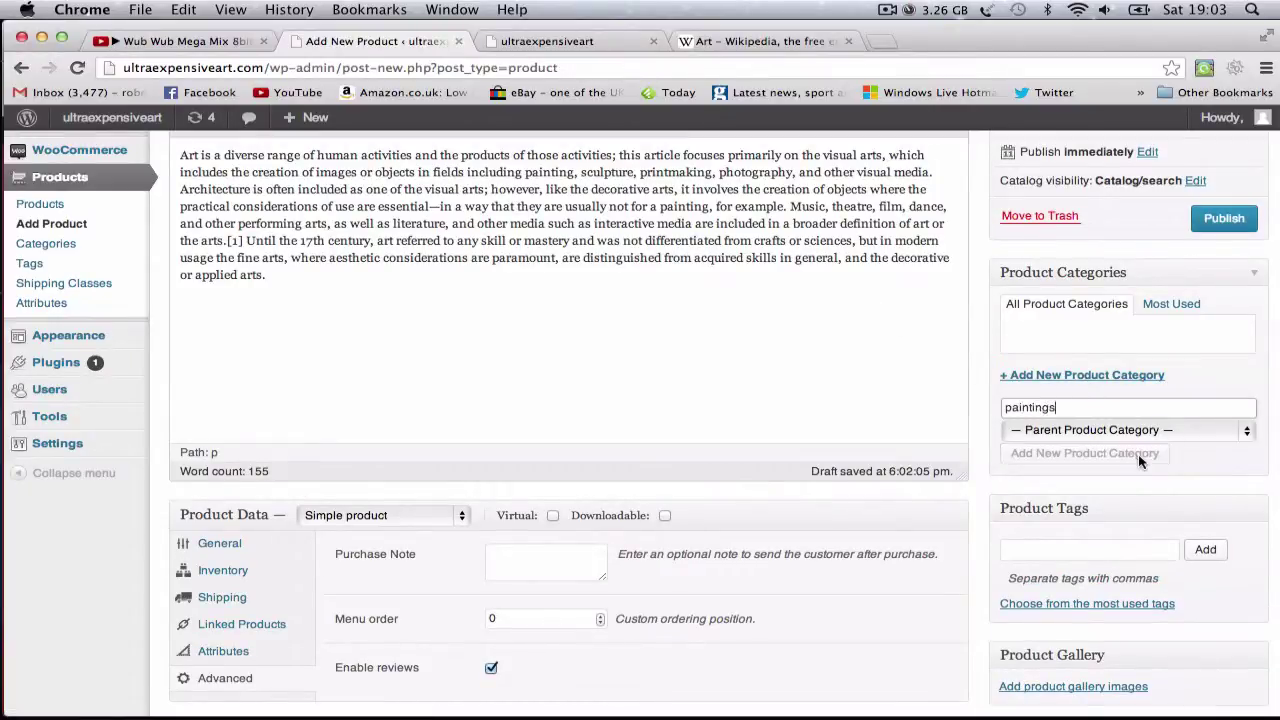
{"action": "left_click", "coordinate": [1138, 454]}
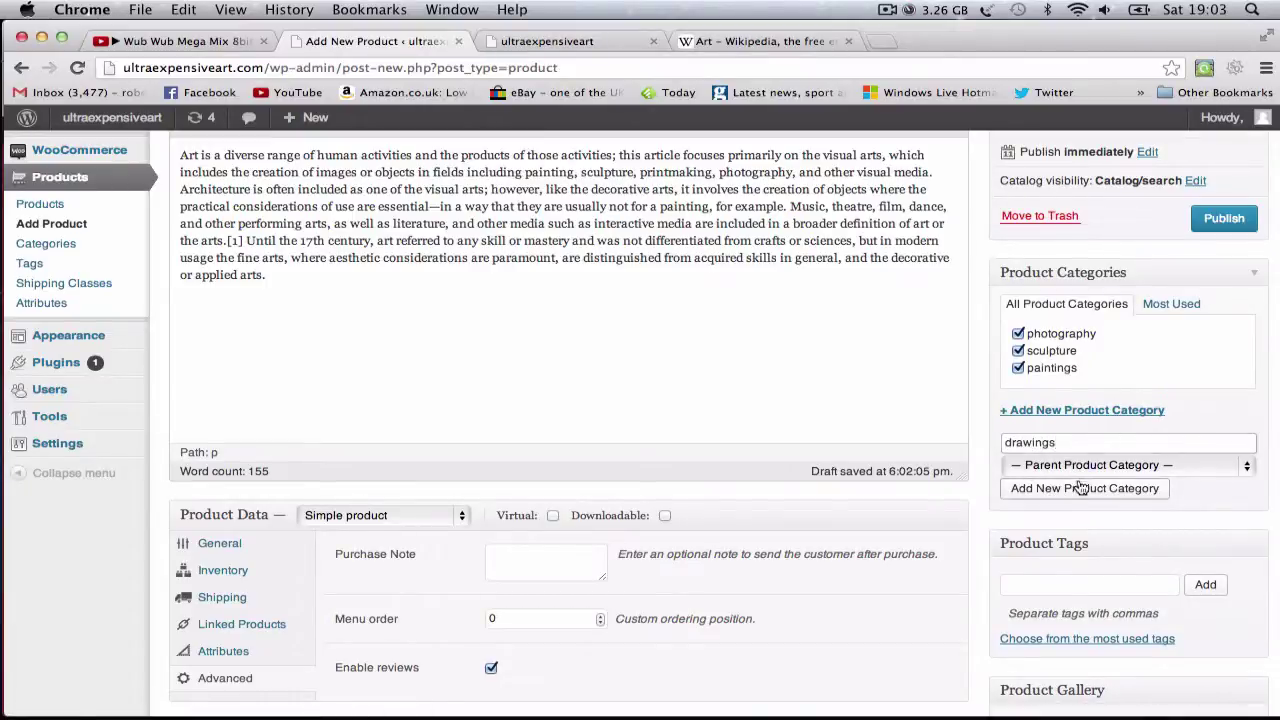
{"action": "left_click", "coordinate": [1080, 487]}
{"action": "left_click", "coordinate": [1018, 385]}
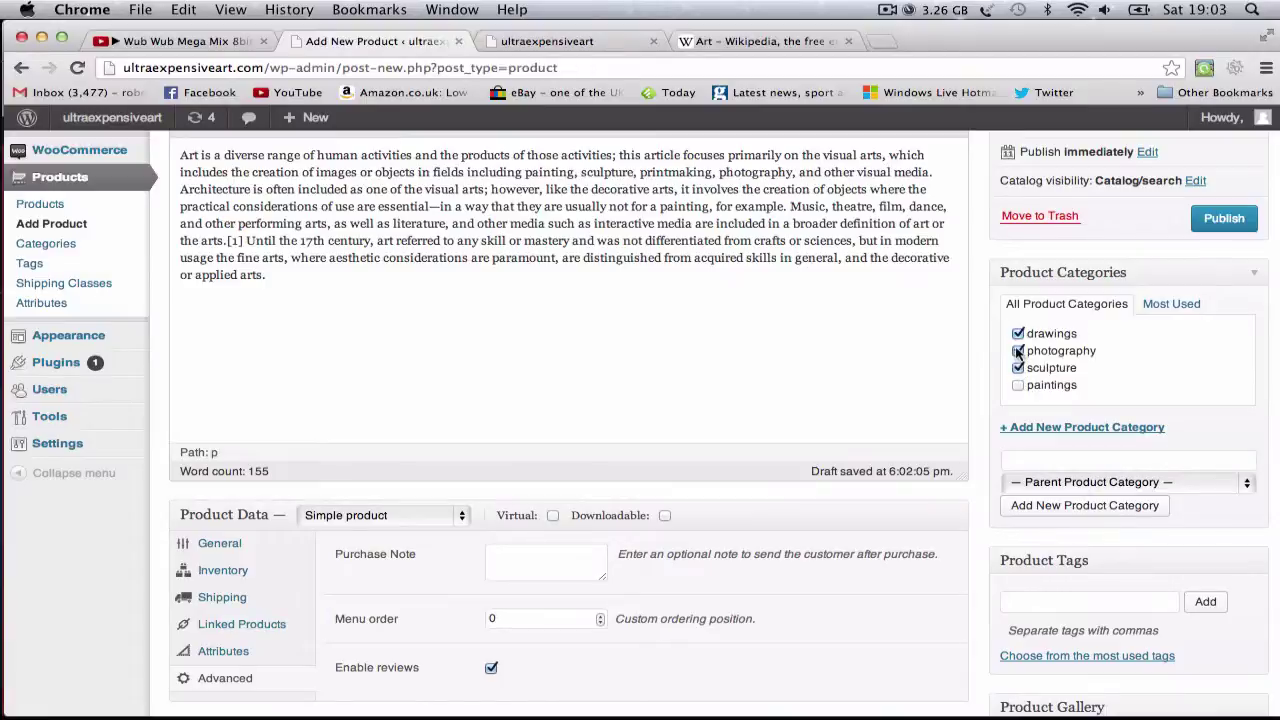
Check the product tags, gallery and featured image sections and publish the product.
{"action": "scroll", "coordinate": [1068, 399], "scroll_direction": "down", "scroll_amount": 3}
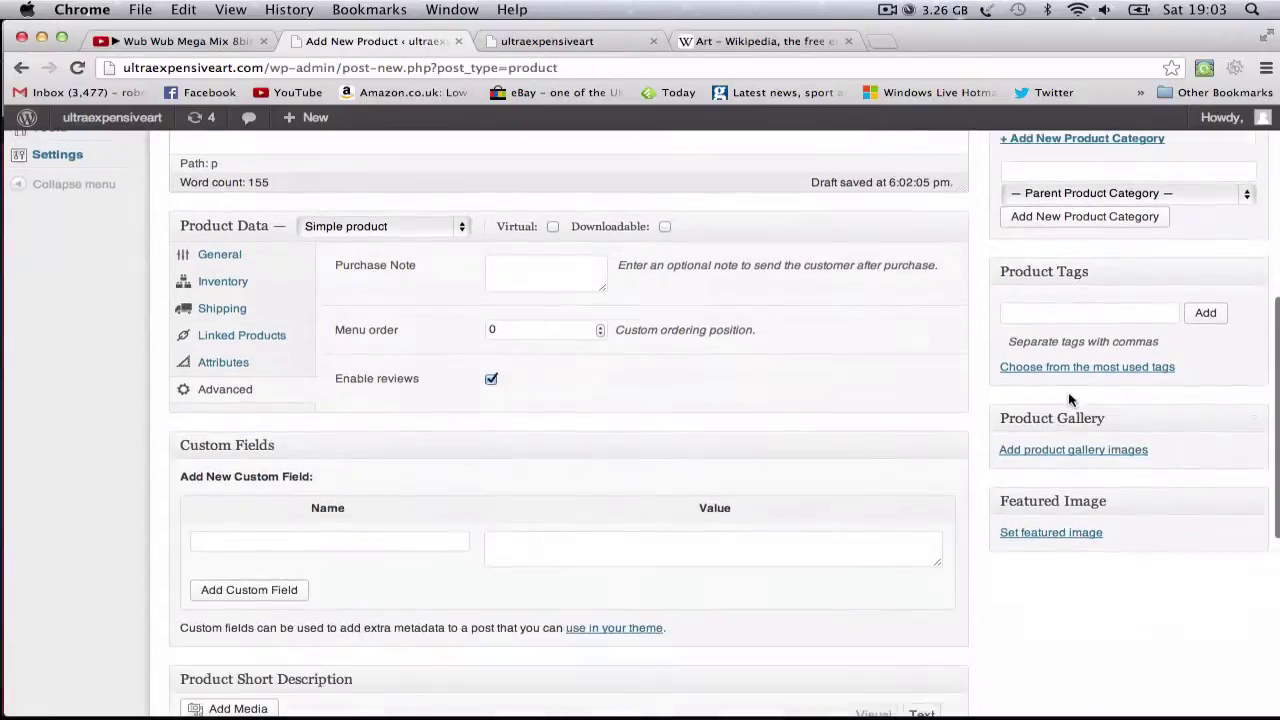
{"action": "scroll", "coordinate": [1068, 399], "scroll_direction": "up", "scroll_amount": 5}
{"action": "left_click", "coordinate": [1224, 300]}
Search Google Images for "mona lisa" in a new tab and open Mona_Lisa.jpg at full size.
{"action": "left_click", "coordinate": [790, 43]}
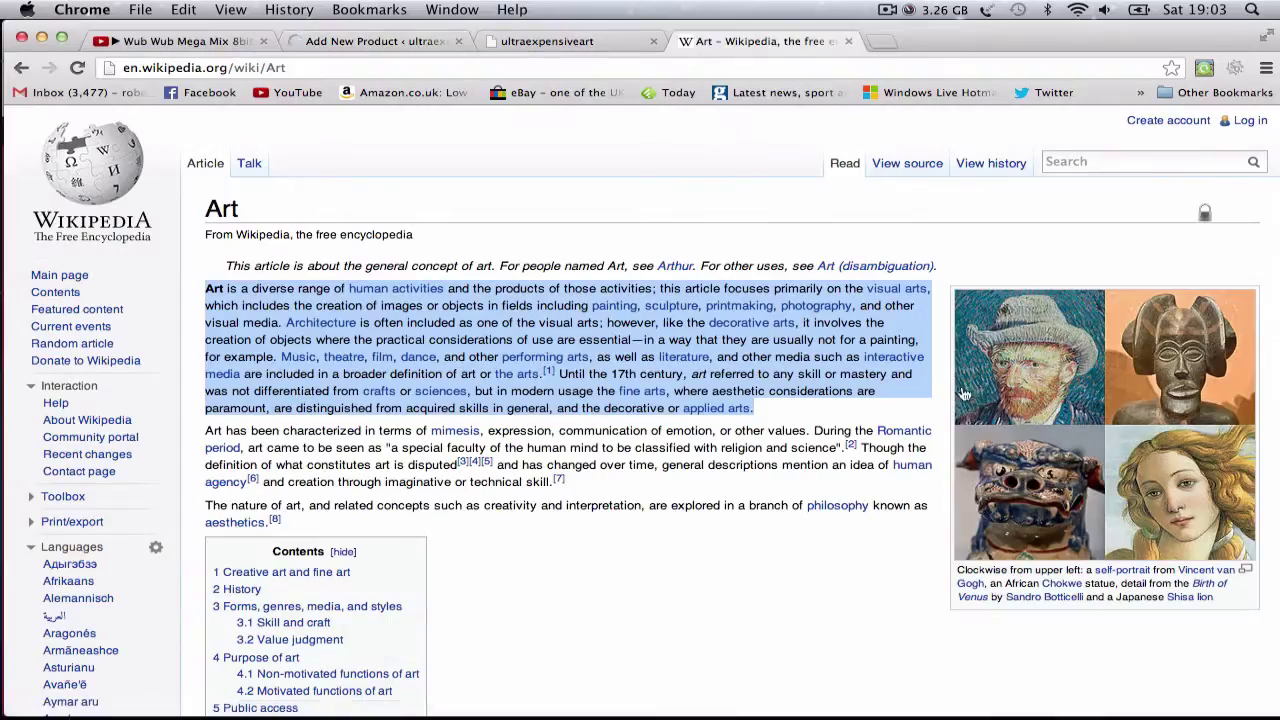
{"action": "left_click", "coordinate": [880, 41]}
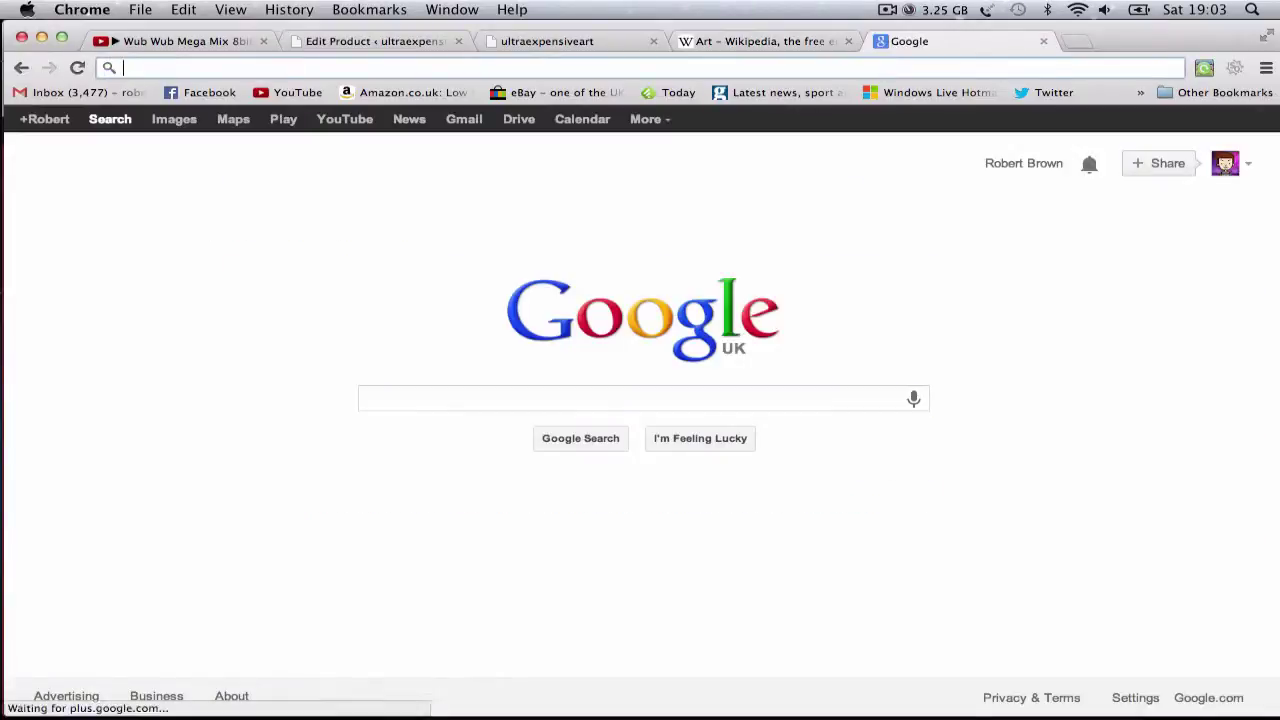
{"action": "type", "text": "mona lisa"}
{"action": "key", "text": "Return"}
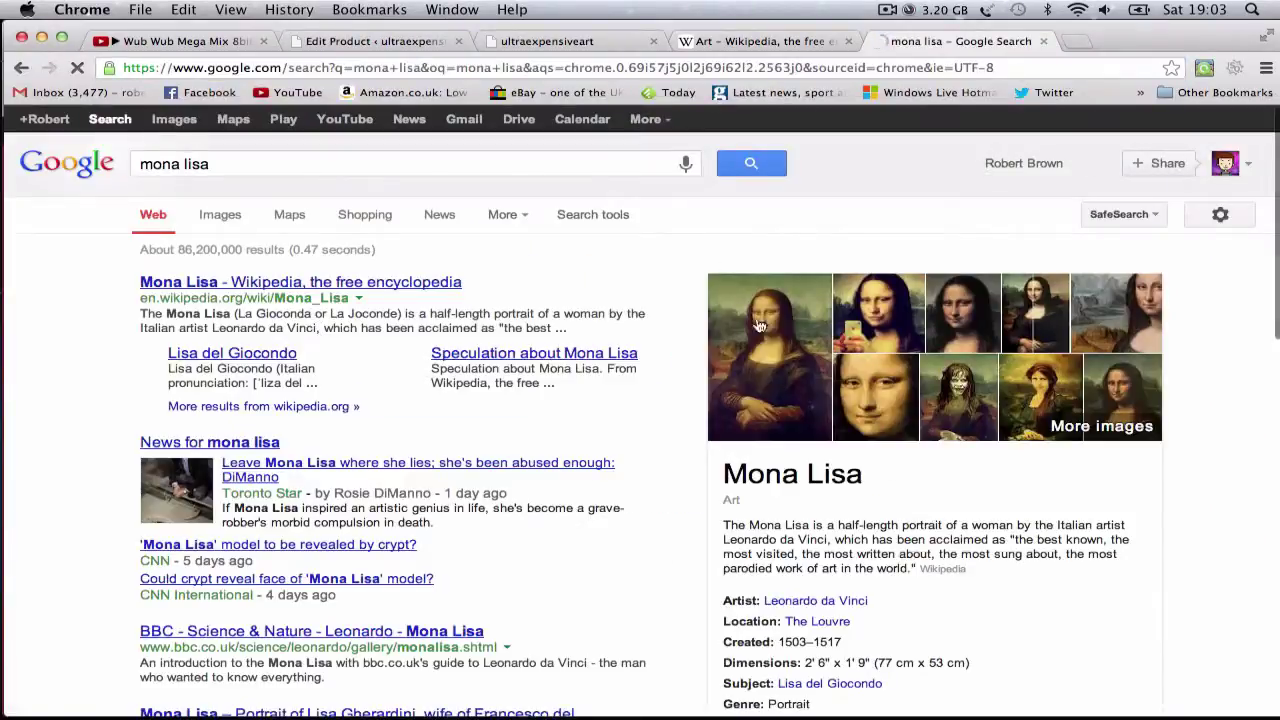
{"action": "left_click", "coordinate": [220, 214]}
{"action": "left_click", "coordinate": [88, 477]}
{"action": "left_click", "coordinate": [940, 388]}
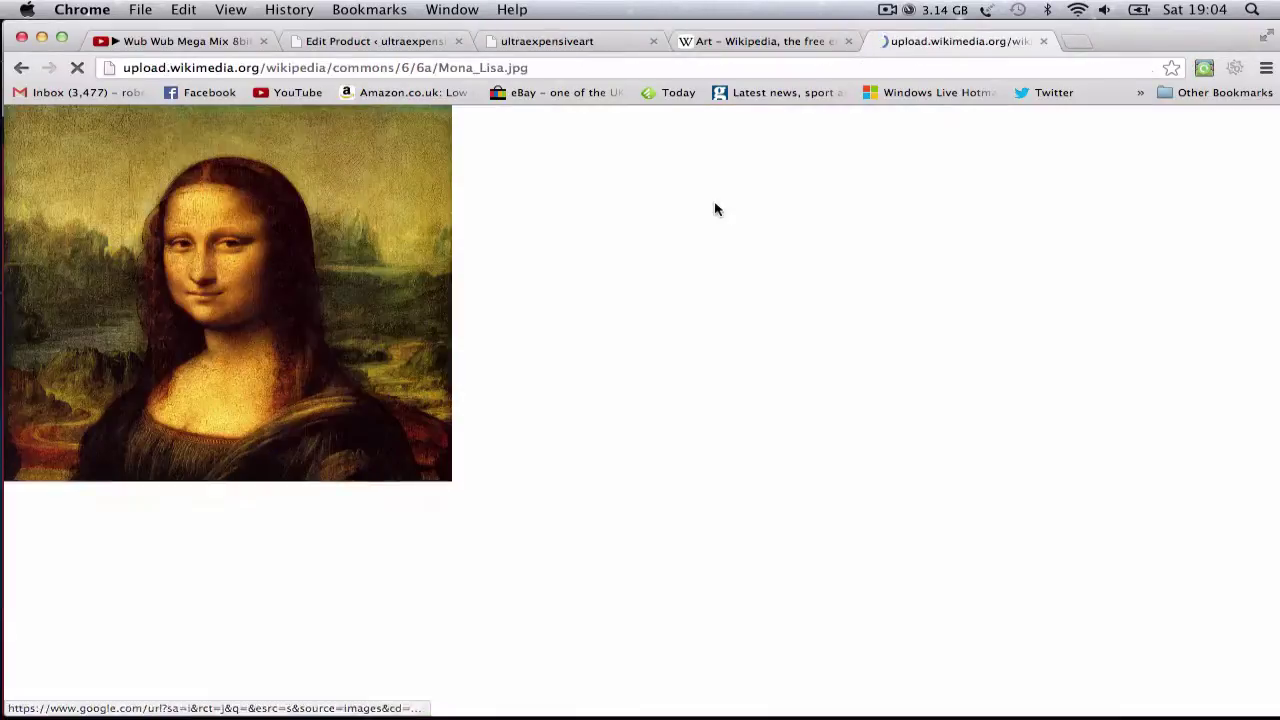
Save the Mona_Lisa.jpg image to the desktop and return to the product's edit page.
{"action": "left_click_drag", "start_coordinate": [726, 24], "coordinate": [924, 12]}
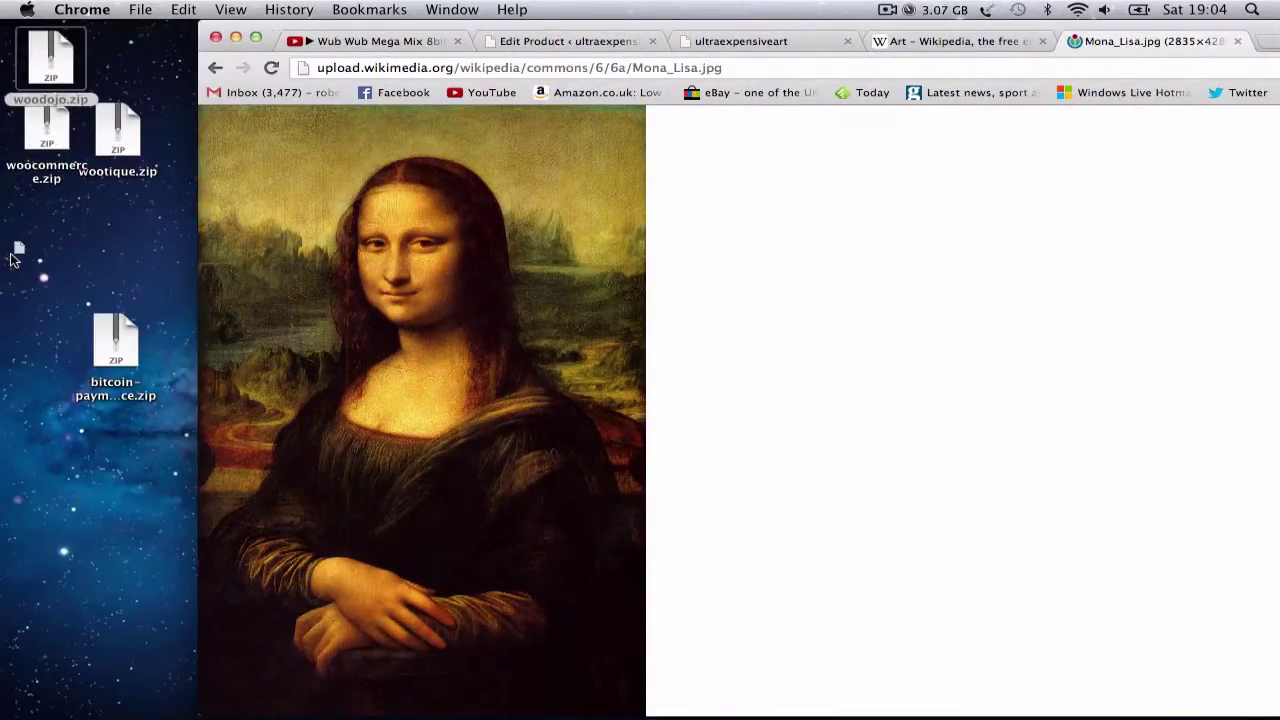
{"action": "left_click_drag", "start_coordinate": [12, 258], "coordinate": [12, 258]}
{"action": "left_click", "coordinate": [902, 36]}
{"action": "left_click", "coordinate": [803, 43]}
{"action": "left_click_drag", "start_coordinate": [606, 43], "coordinate": [428, 9]}
Upload Mona_Lisa.jpg from the desktop through the product's featured image settings.
{"action": "scroll", "coordinate": [1006, 363], "scroll_direction": "down", "scroll_amount": 10}
{"action": "left_click", "coordinate": [1063, 491]}
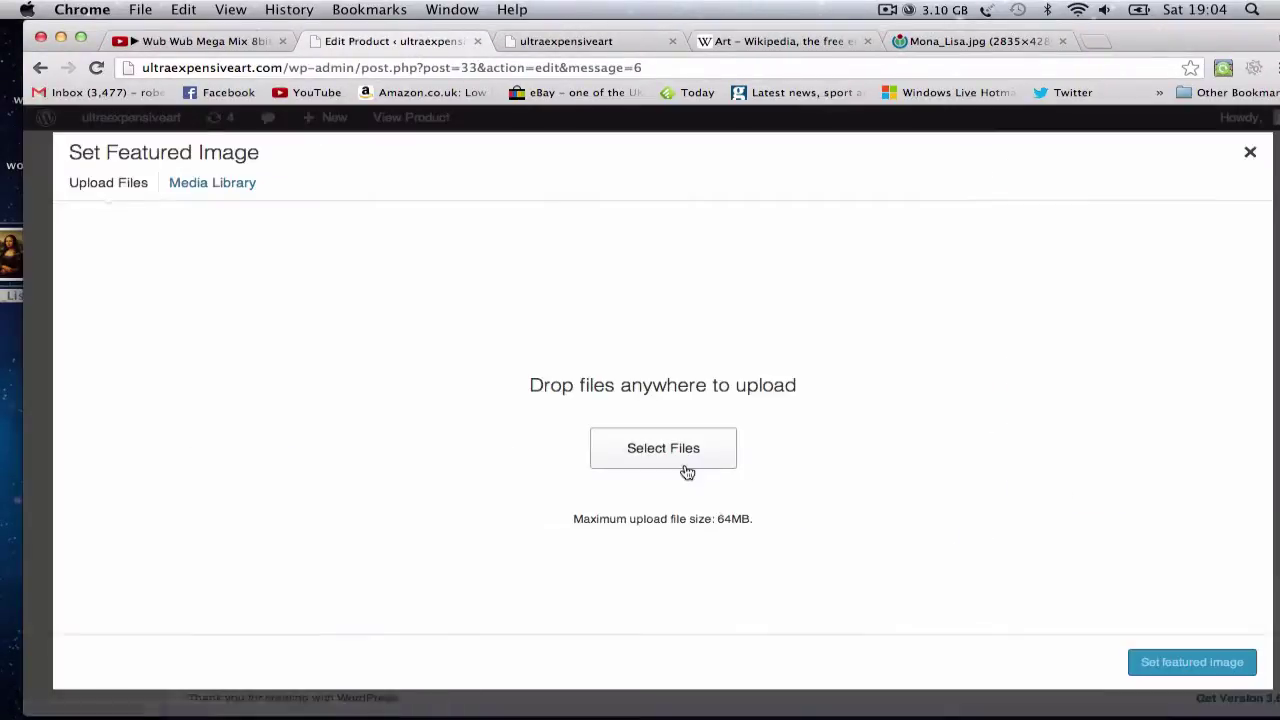
{"action": "left_click", "coordinate": [652, 454]}
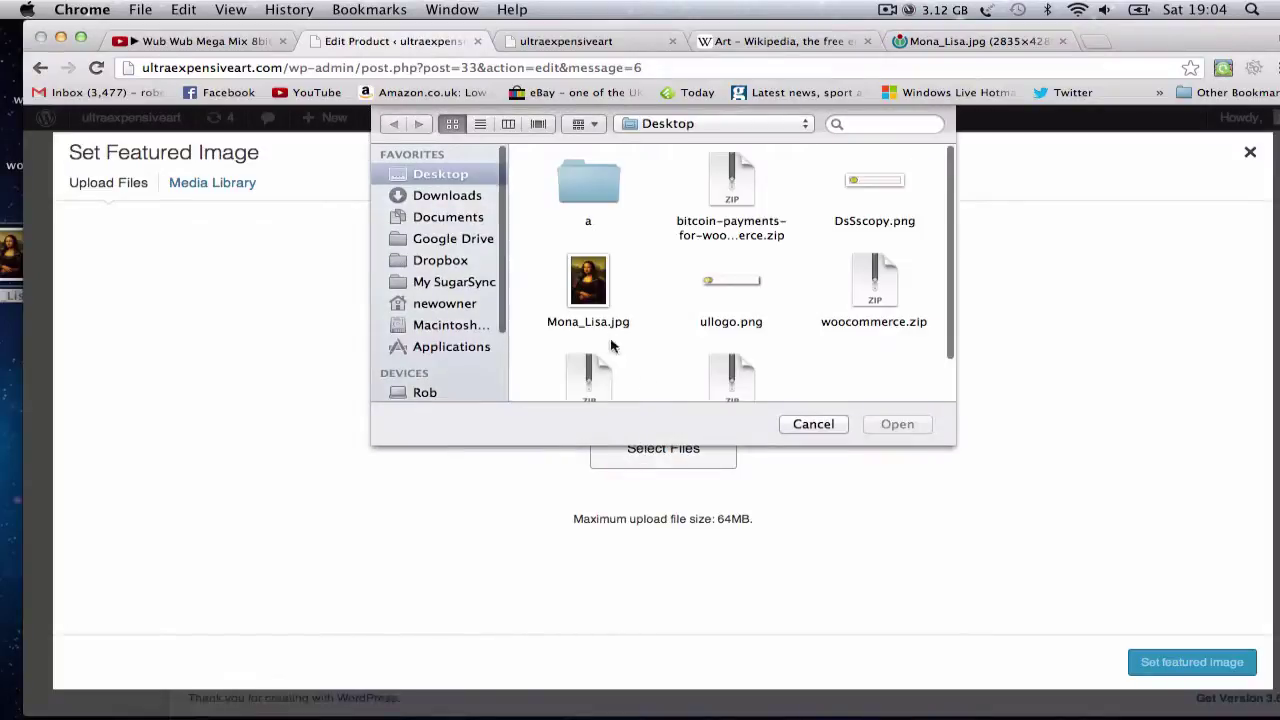
{"action": "left_click", "coordinate": [592, 296]}
{"action": "left_click", "coordinate": [900, 426]}
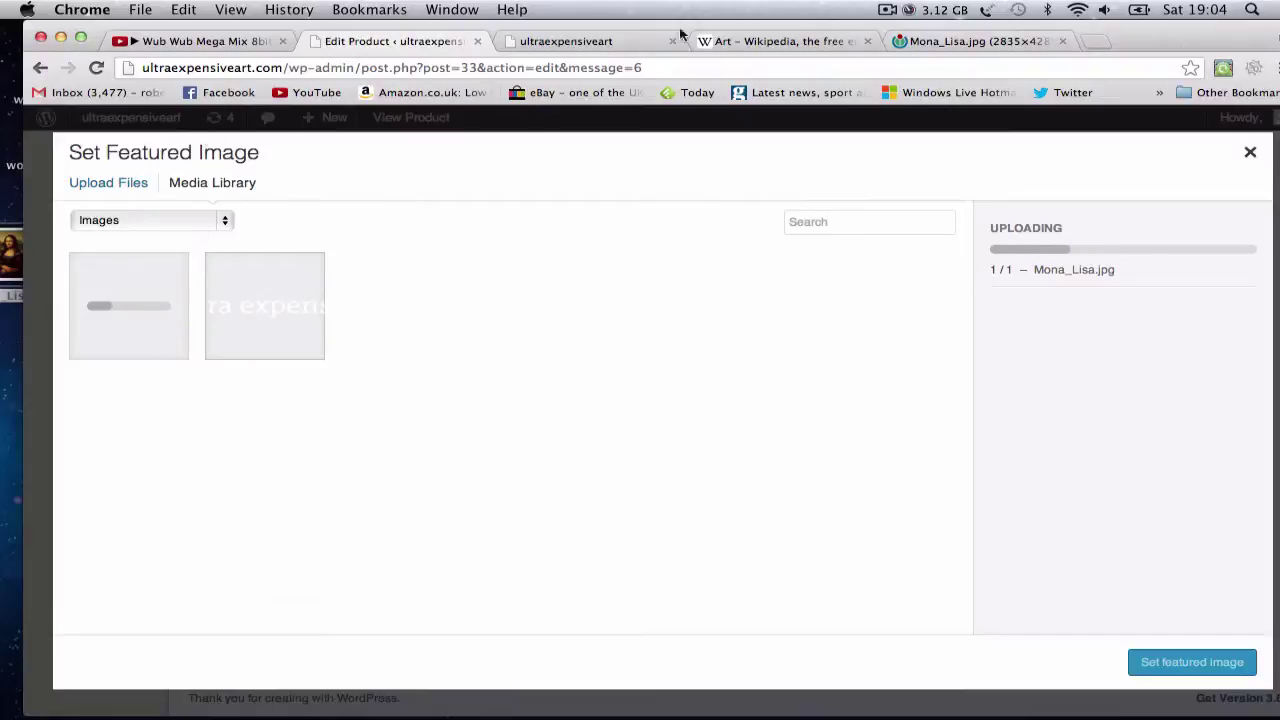
{"action": "left_click", "coordinate": [640, 42]}
{"action": "left_click", "coordinate": [435, 45]}
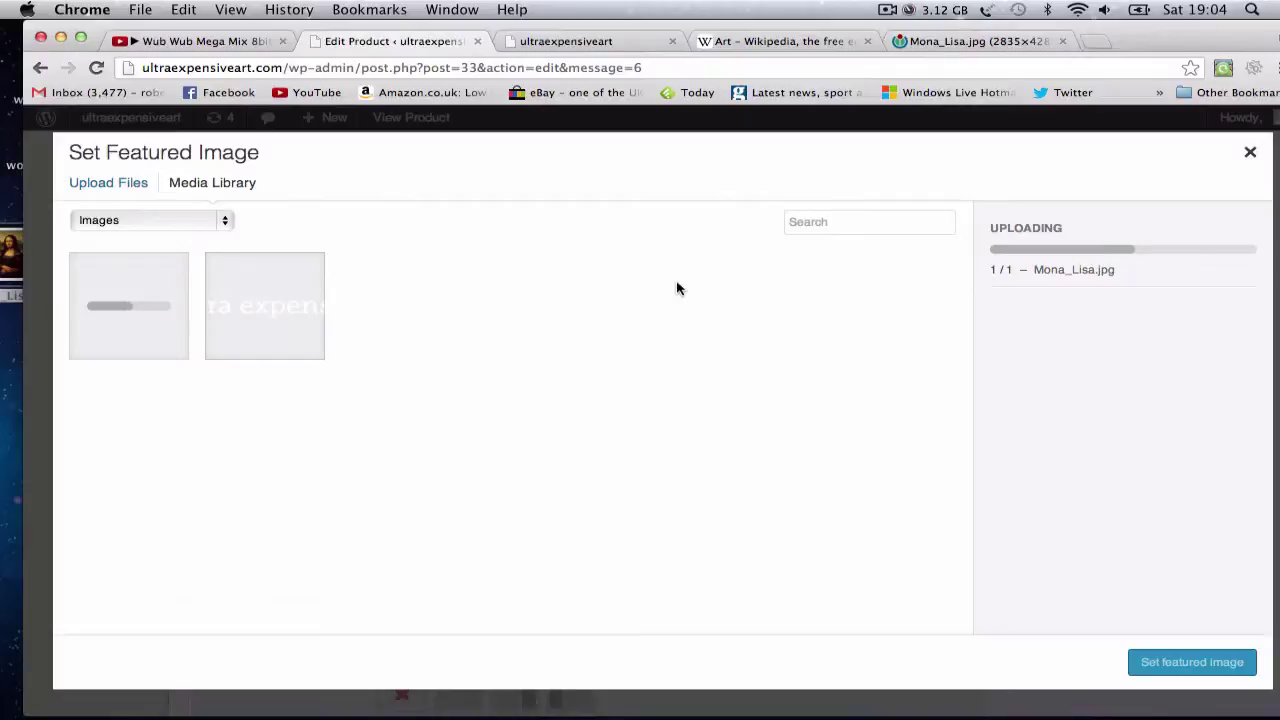
{"action": "left_click_drag", "start_coordinate": [815, 25], "coordinate": [797, 25]}
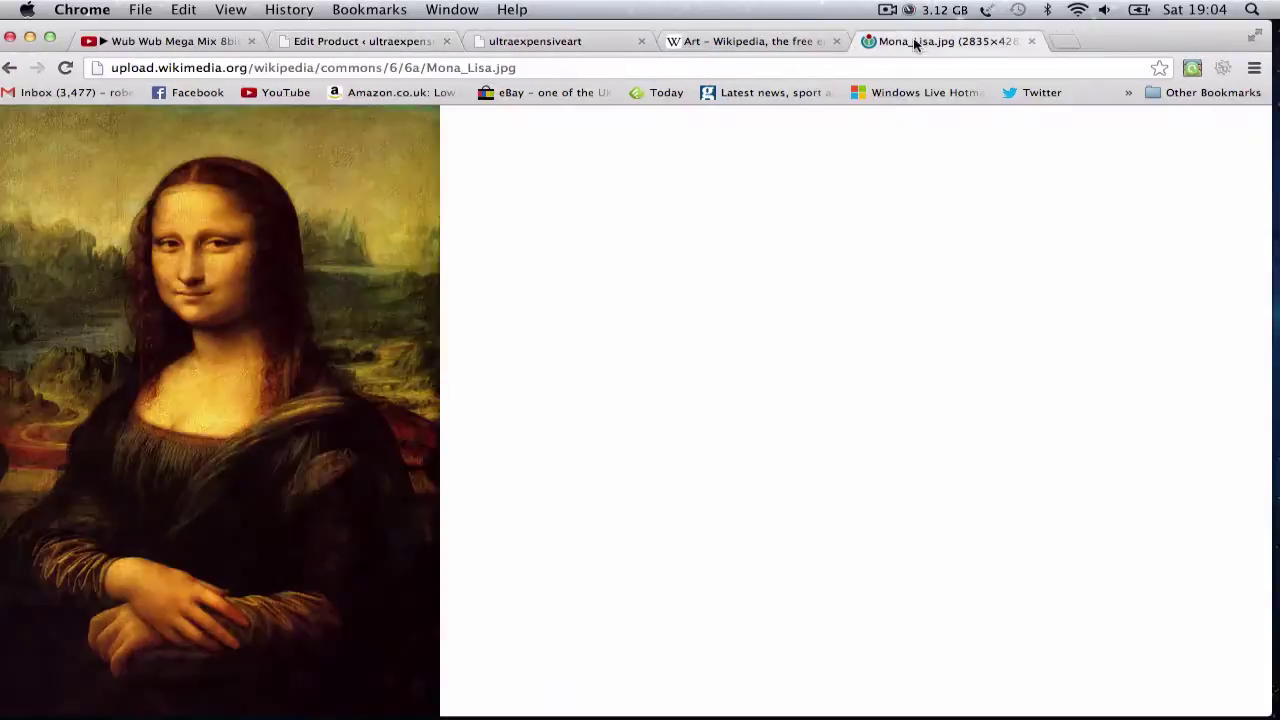
{"action": "left_click", "coordinate": [12, 68]}
{"action": "left_click", "coordinate": [533, 41]}
{"action": "left_click", "coordinate": [380, 41]}
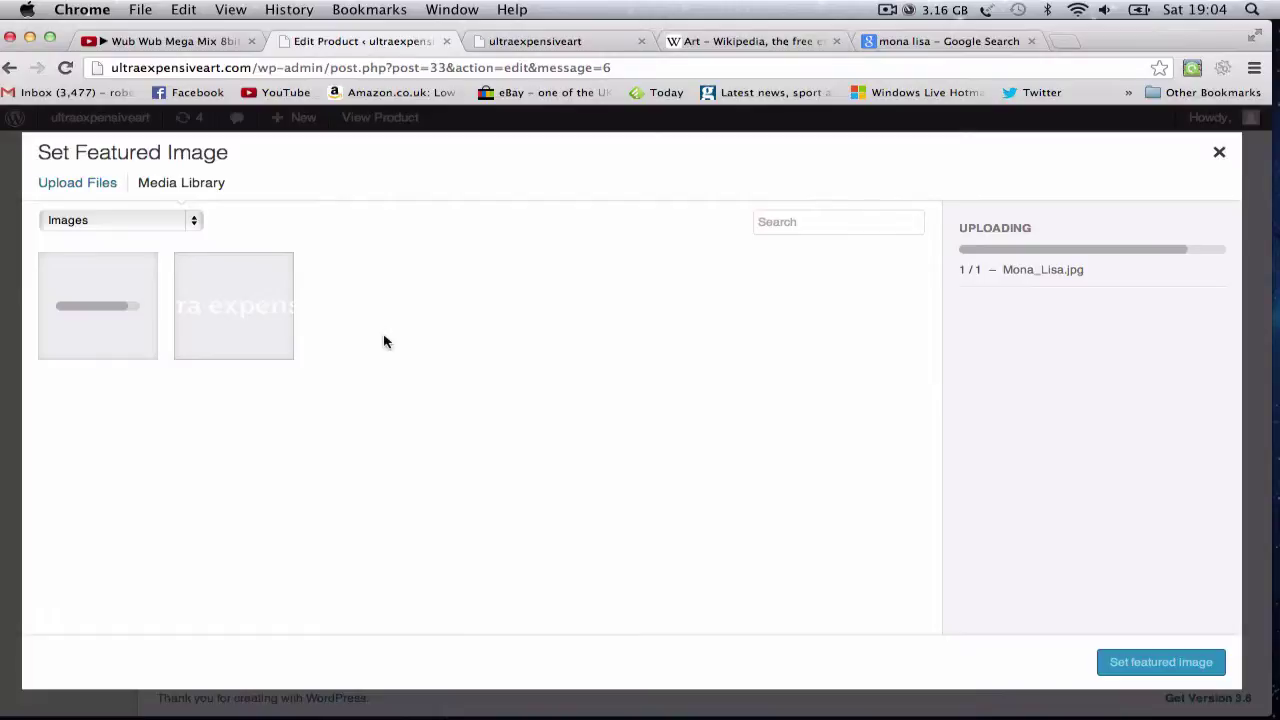
{"action": "left_click", "coordinate": [533, 41]}
{"action": "left_click", "coordinate": [380, 45]}
Set the uploaded Mona Lisa picture as the product's featured image and update the product.
{"action": "left_click", "coordinate": [1160, 663]}
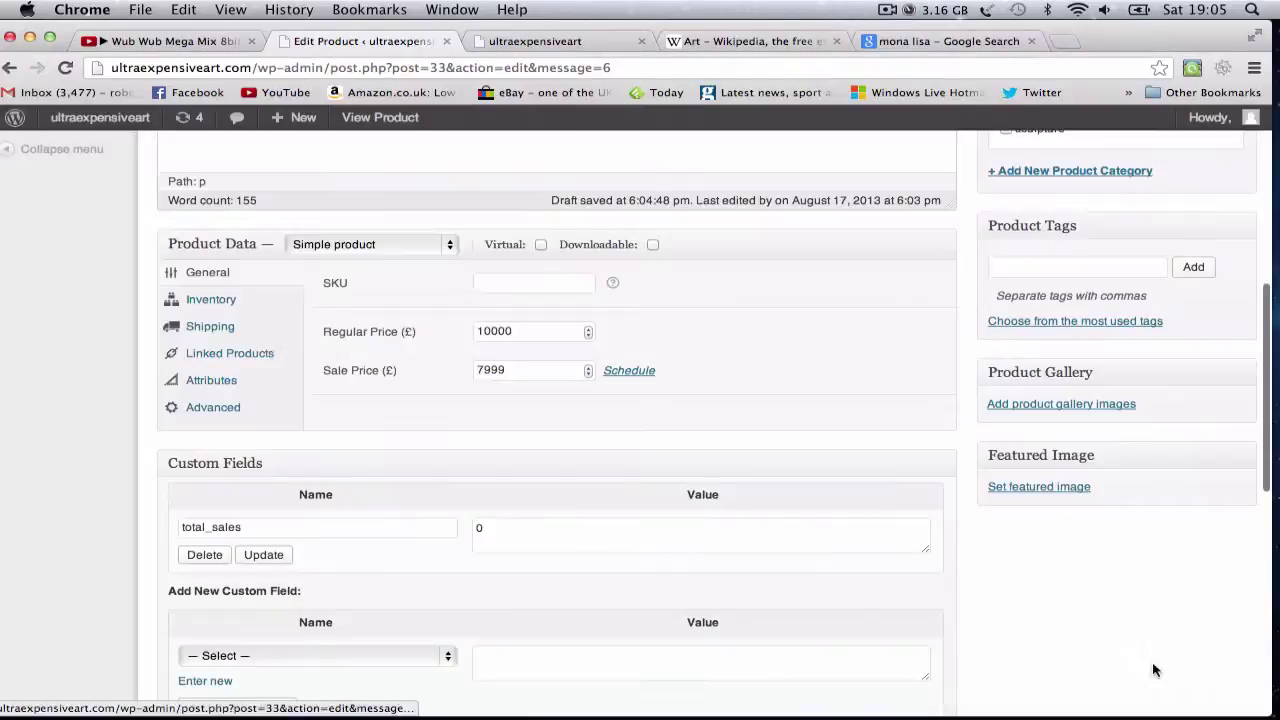
{"action": "scroll", "coordinate": [813, 518], "scroll_direction": "up", "scroll_amount": 3}
{"action": "left_click", "coordinate": [1206, 367]}
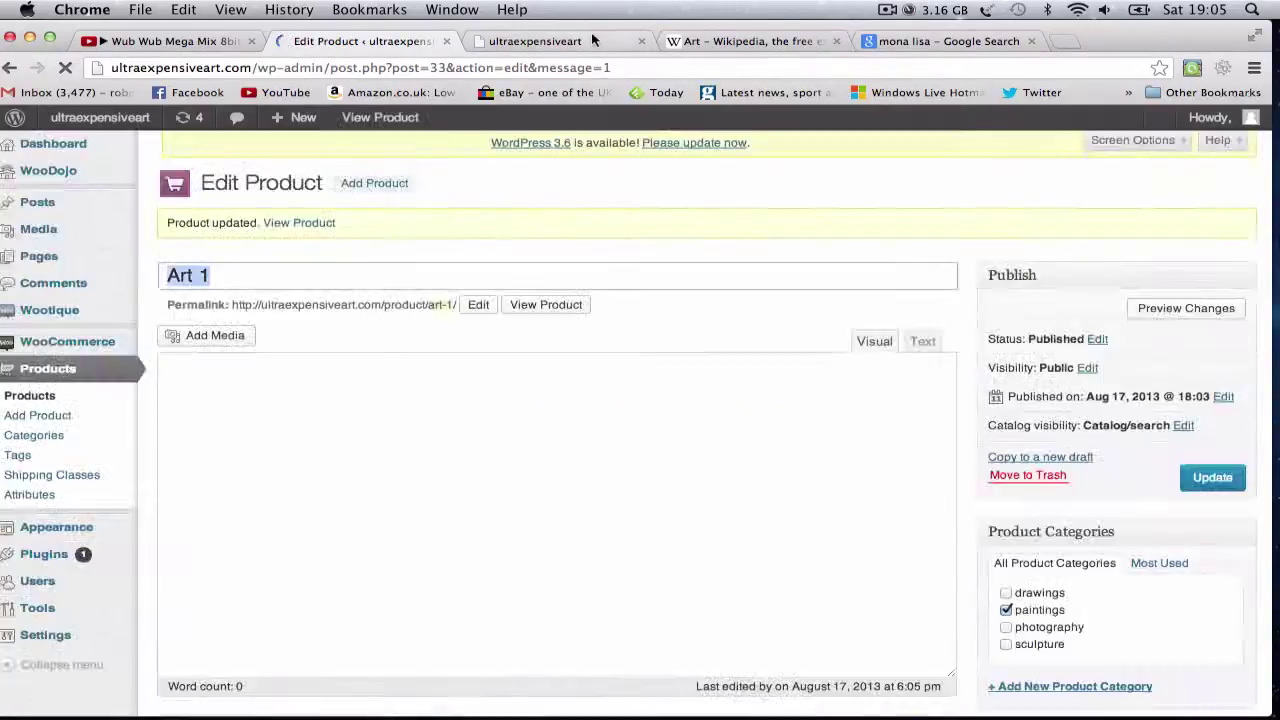
Reload the store's home page and check how Art 1 appears under Recent Products.
{"action": "left_click", "coordinate": [593, 40]}
{"action": "key", "text": "Return"}
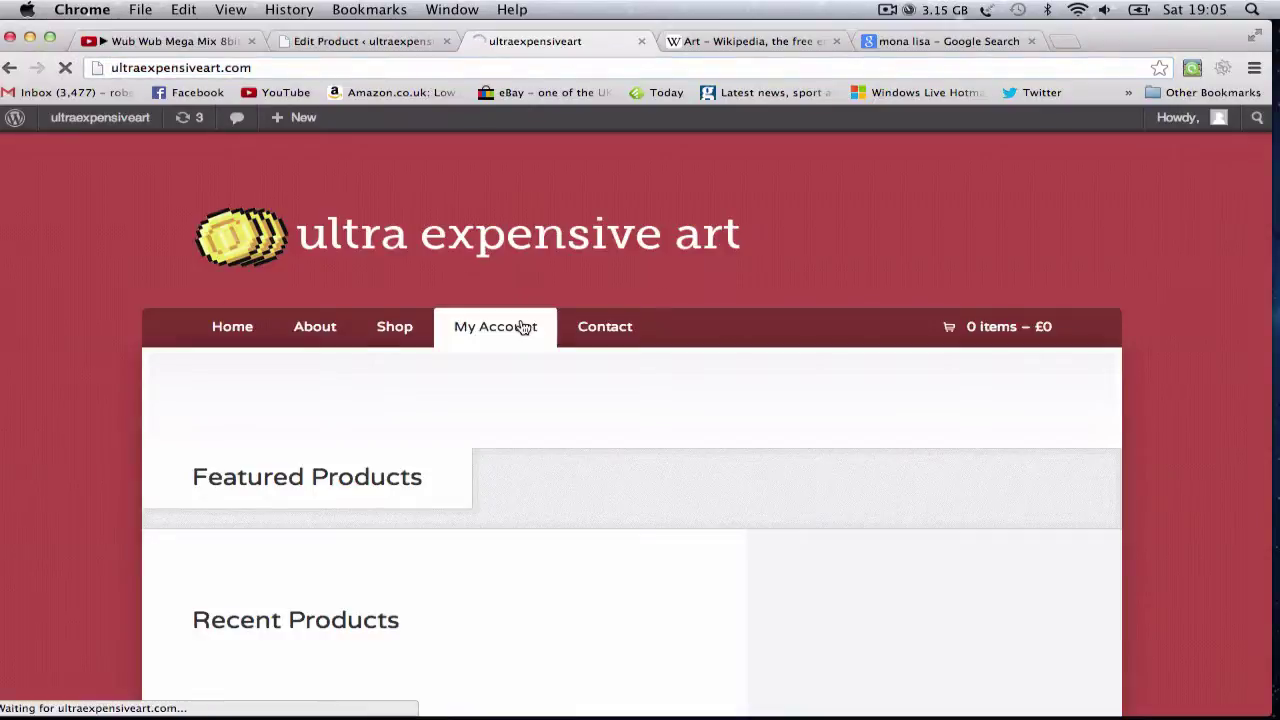
{"action": "scroll", "coordinate": [297, 305], "scroll_direction": "down", "scroll_amount": 5}
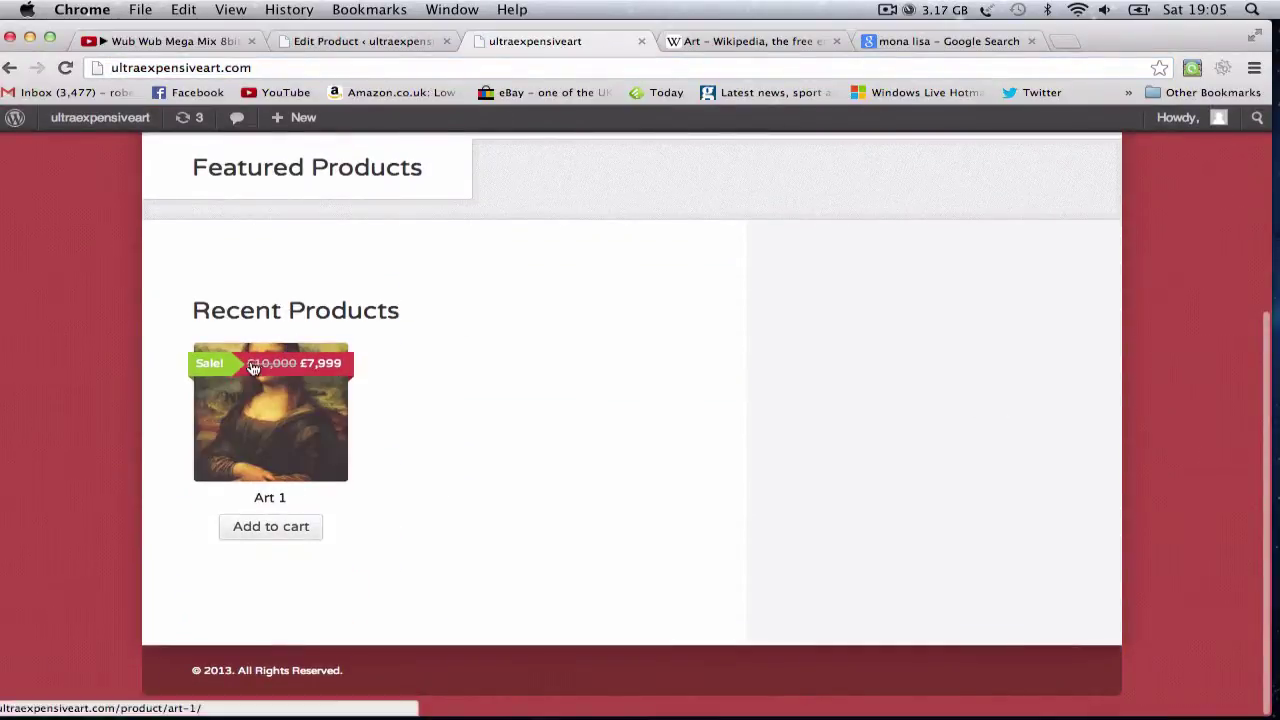
{"action": "scroll", "coordinate": [403, 371], "scroll_direction": "up", "scroll_amount": 5}
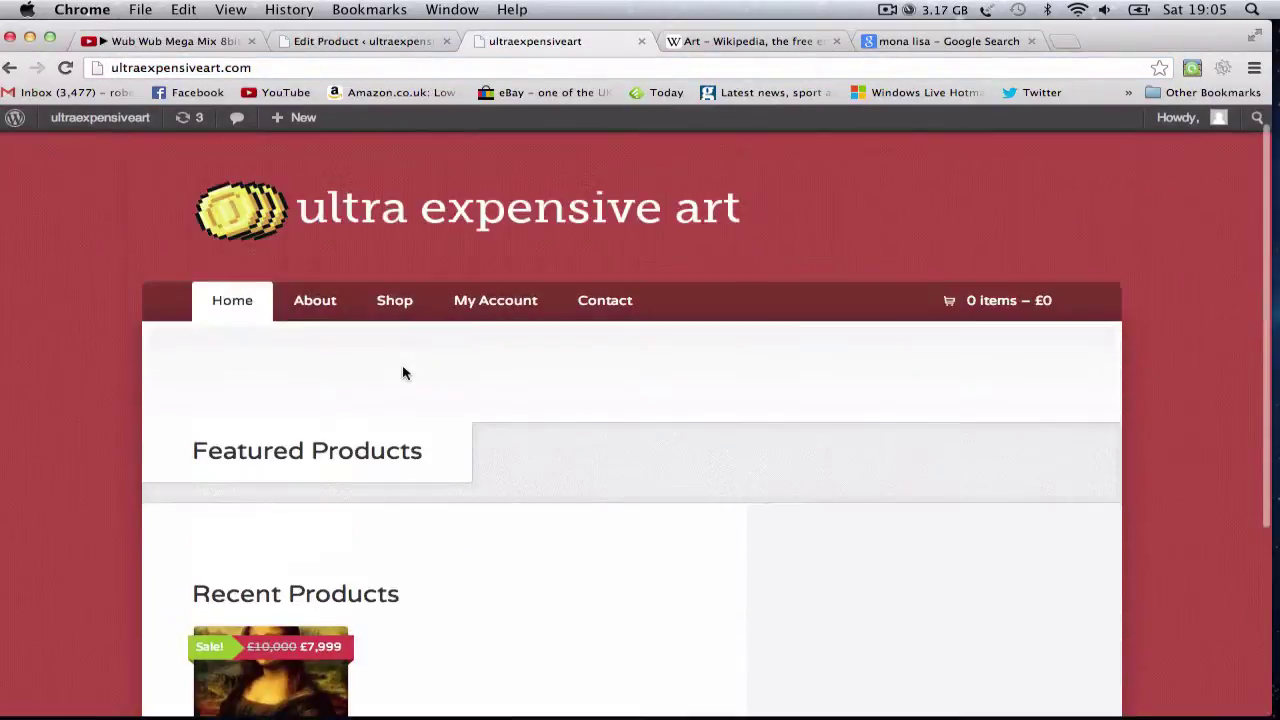
Mark Art 1 as a featured product in its catalog visibility settings and update the product.
{"action": "left_click", "coordinate": [410, 43]}
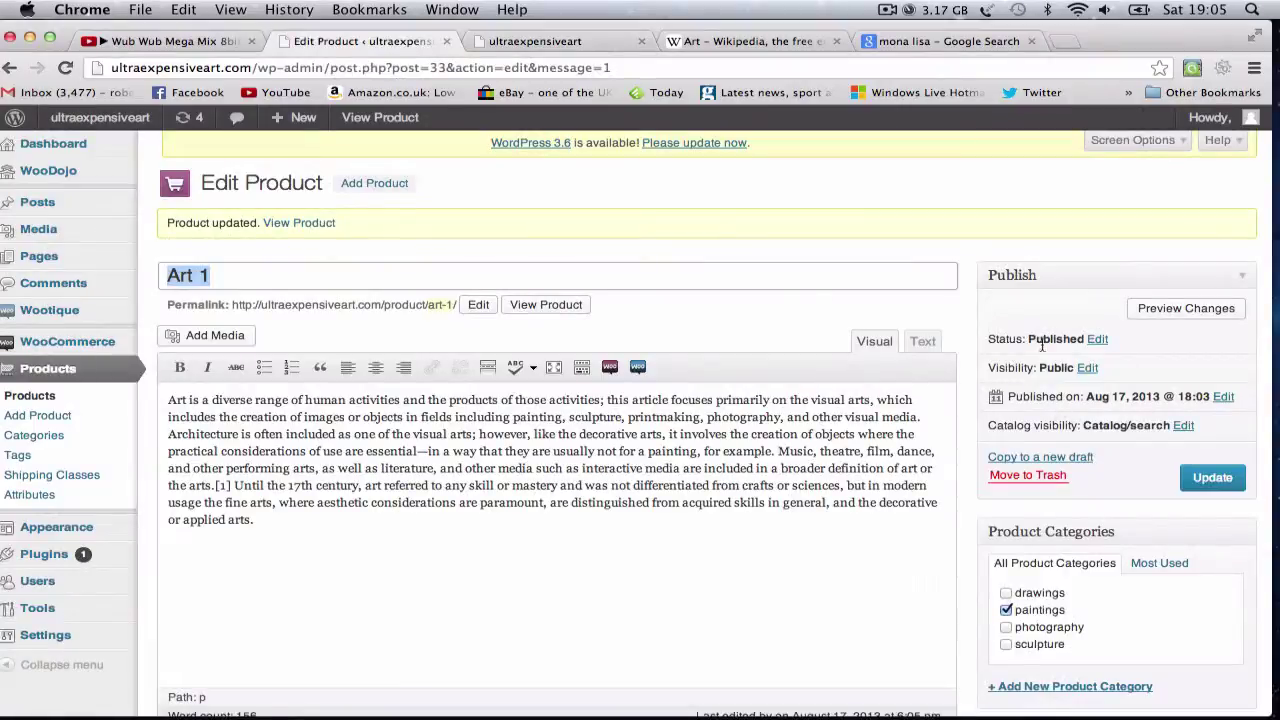
{"action": "left_click", "coordinate": [1087, 368]}
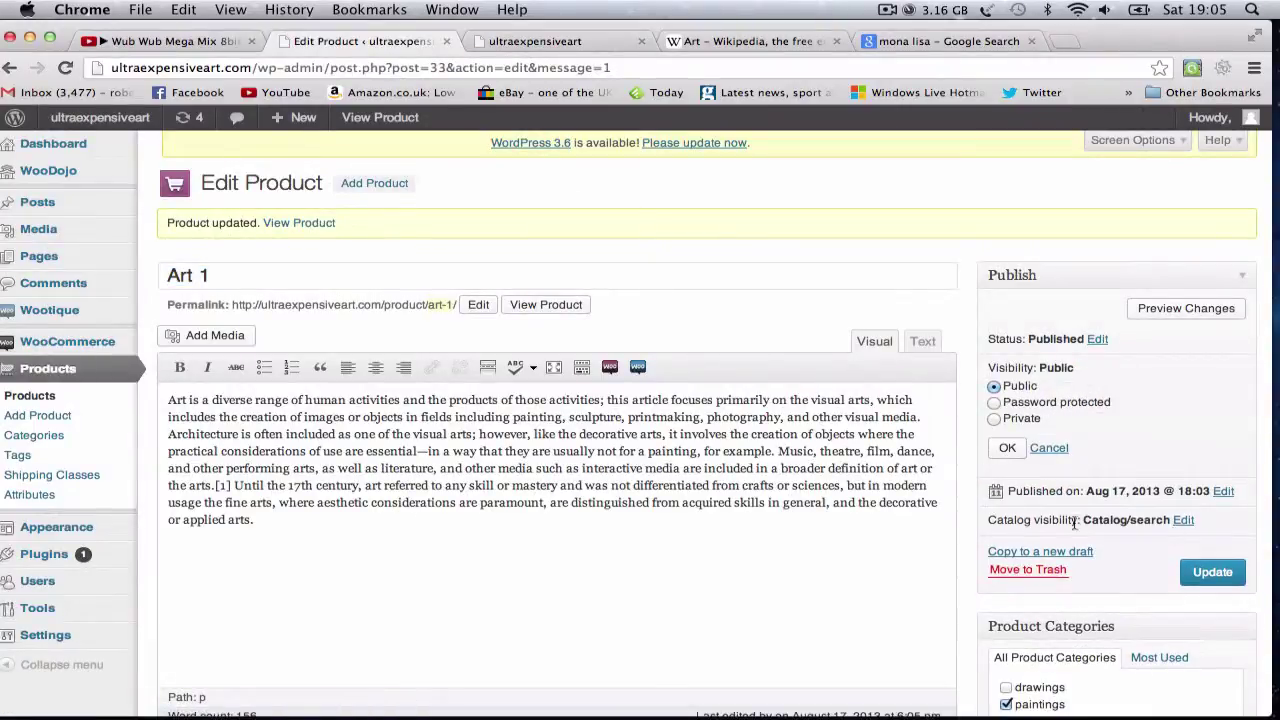
{"action": "left_click", "coordinate": [1182, 520]}
{"action": "scroll", "coordinate": [1170, 520], "scroll_direction": "down", "scroll_amount": 2}
{"action": "left_click", "coordinate": [1001, 557]}
{"action": "left_click", "coordinate": [1007, 591]}
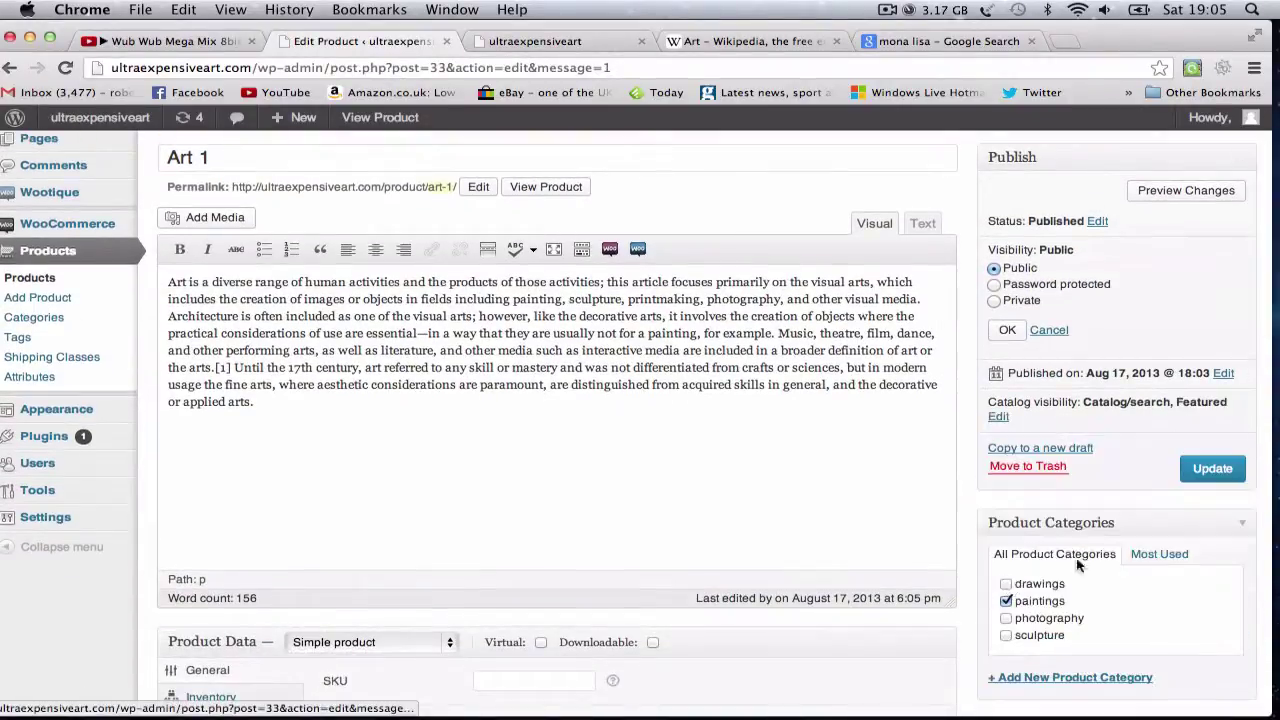
{"action": "left_click", "coordinate": [1212, 468]}
View the store's home page and check the Featured Products and Recent Products sections.
{"action": "left_click", "coordinate": [561, 42]}
{"action": "scroll", "coordinate": [315, 395], "scroll_direction": "down", "scroll_amount": 5}
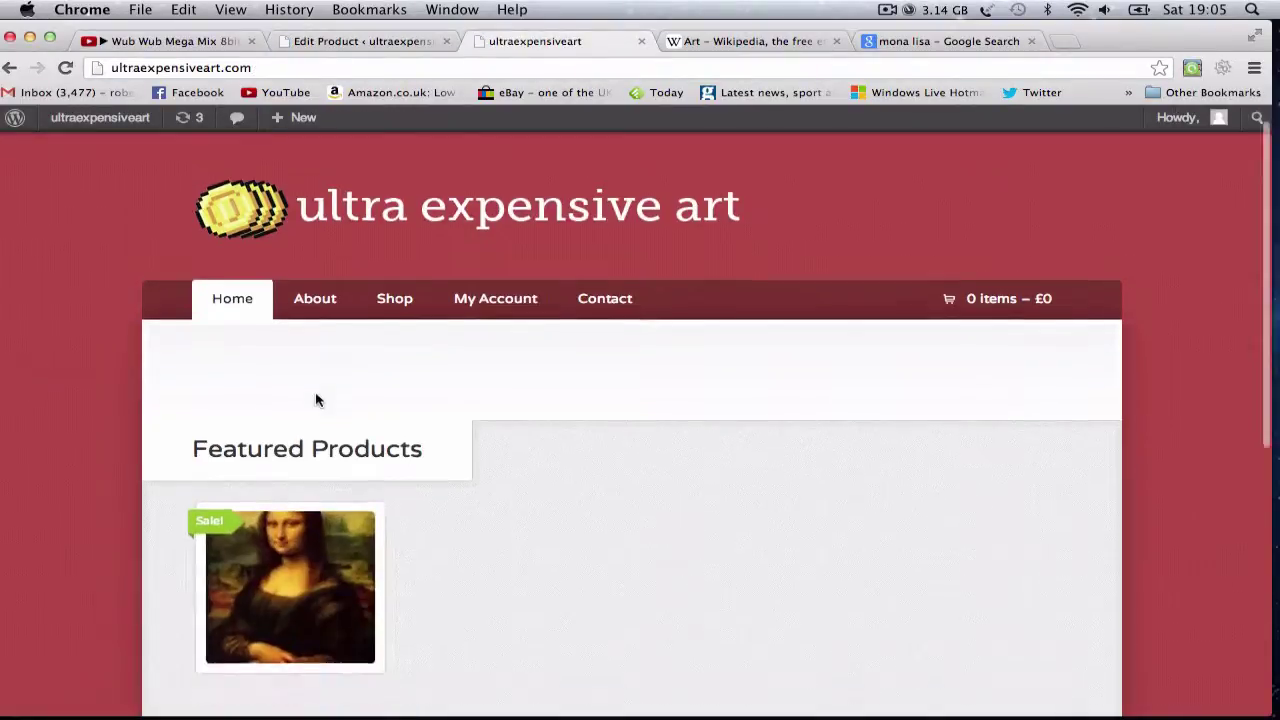
{"action": "scroll", "coordinate": [500, 285], "scroll_direction": "down", "scroll_amount": 1}
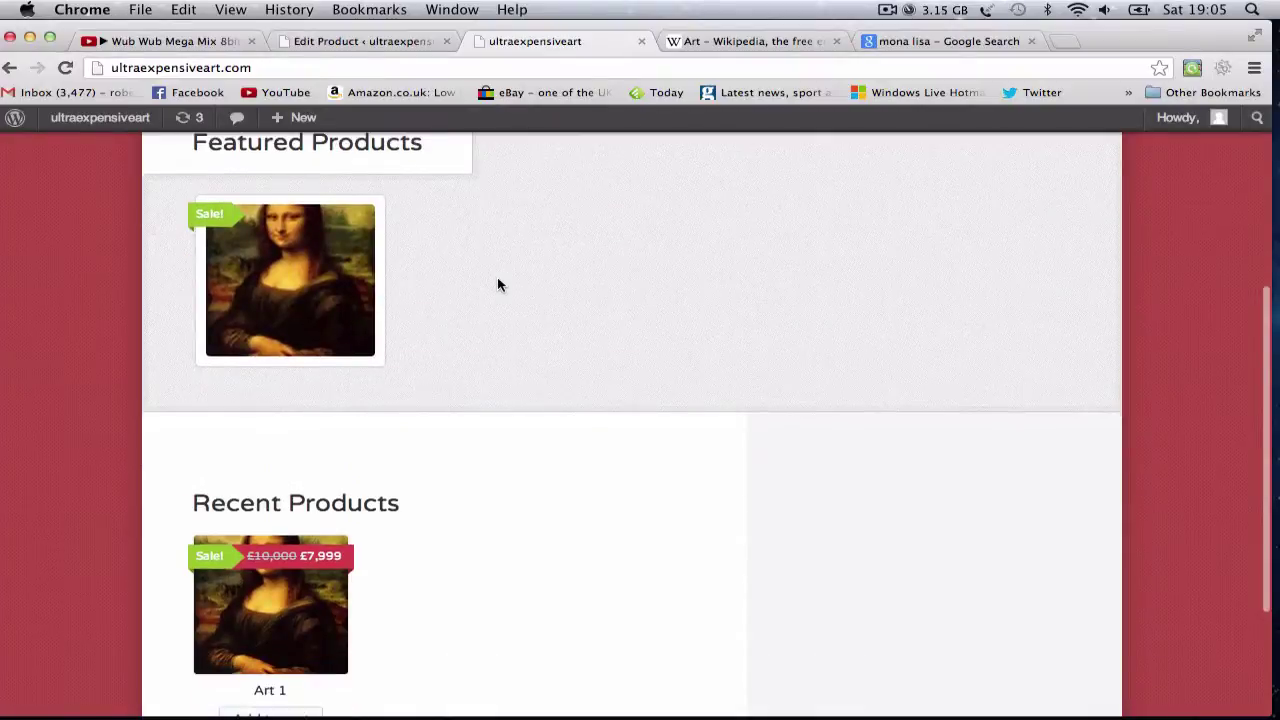
{"action": "scroll", "coordinate": [530, 262], "scroll_direction": "up", "scroll_amount": 1}
{"action": "mouse_move", "coordinate": [328, 304]}
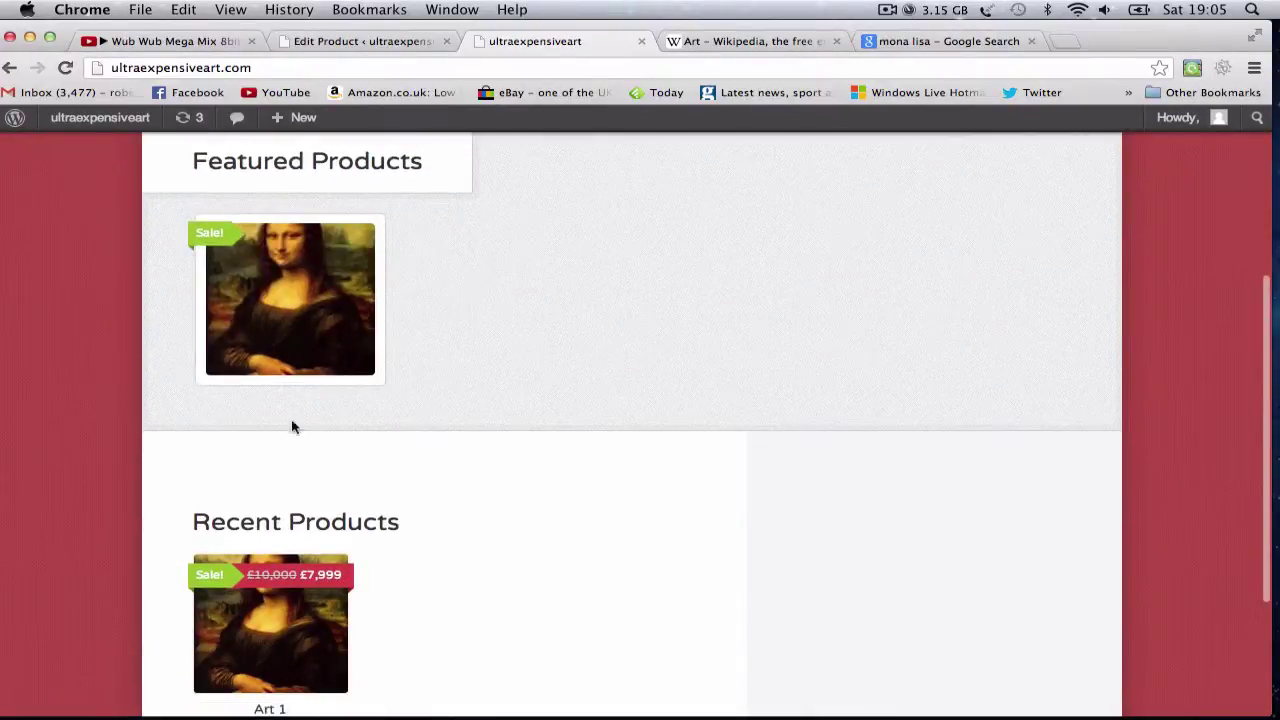
Open the site's installed plugins list and compare it with the plugins on the yosv.net site in Firefox.
{"action": "left_click", "coordinate": [352, 41]}
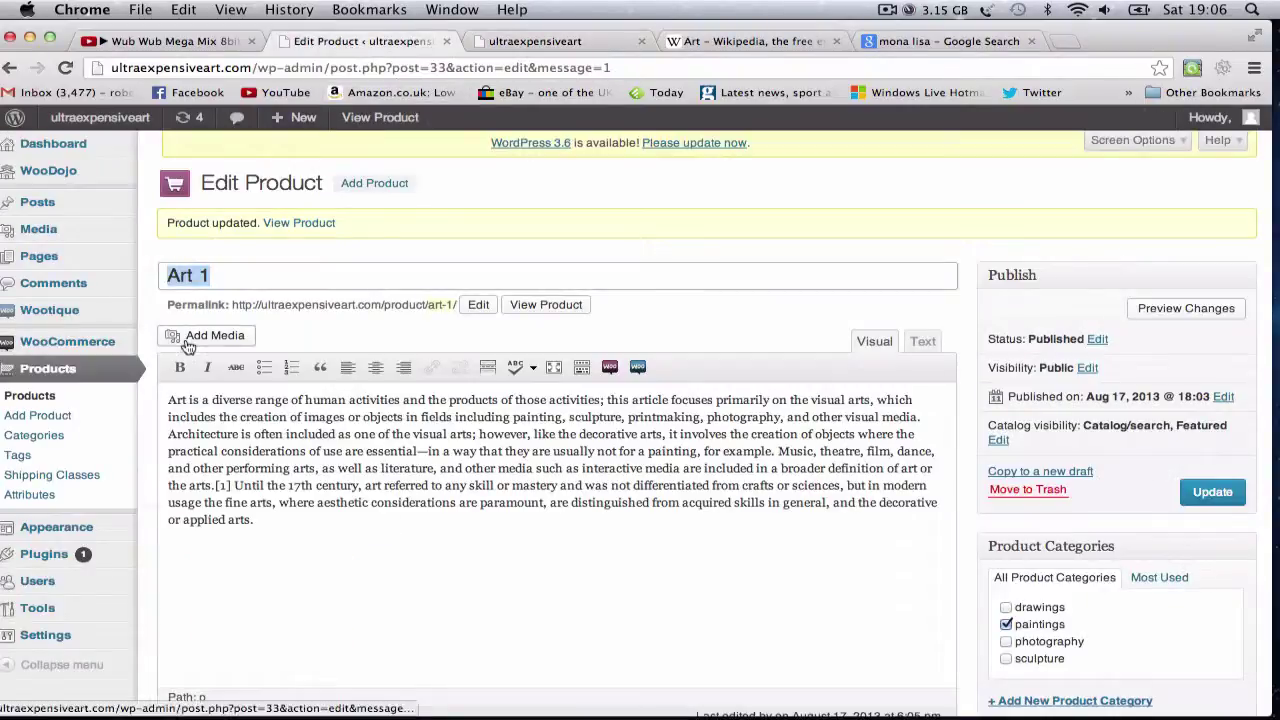
{"action": "left_click", "coordinate": [44, 556]}
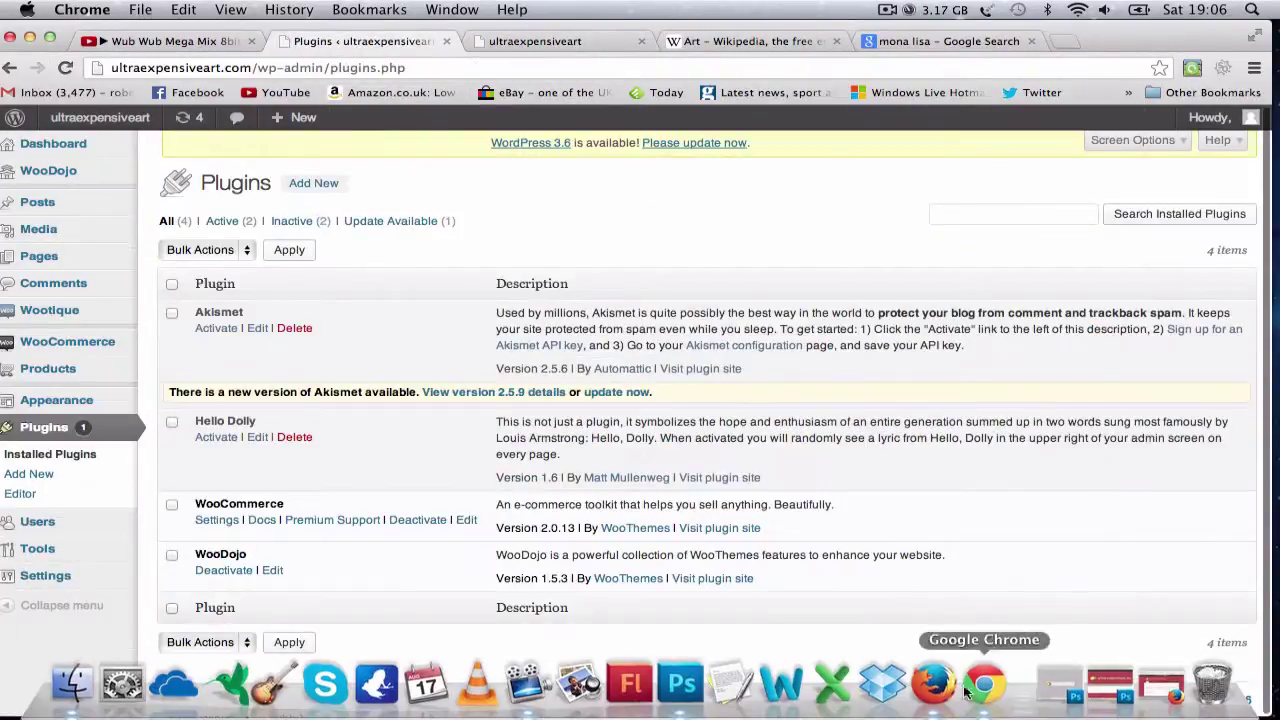
{"action": "left_click", "coordinate": [1010, 695]}
{"action": "left_click", "coordinate": [181, 52]}
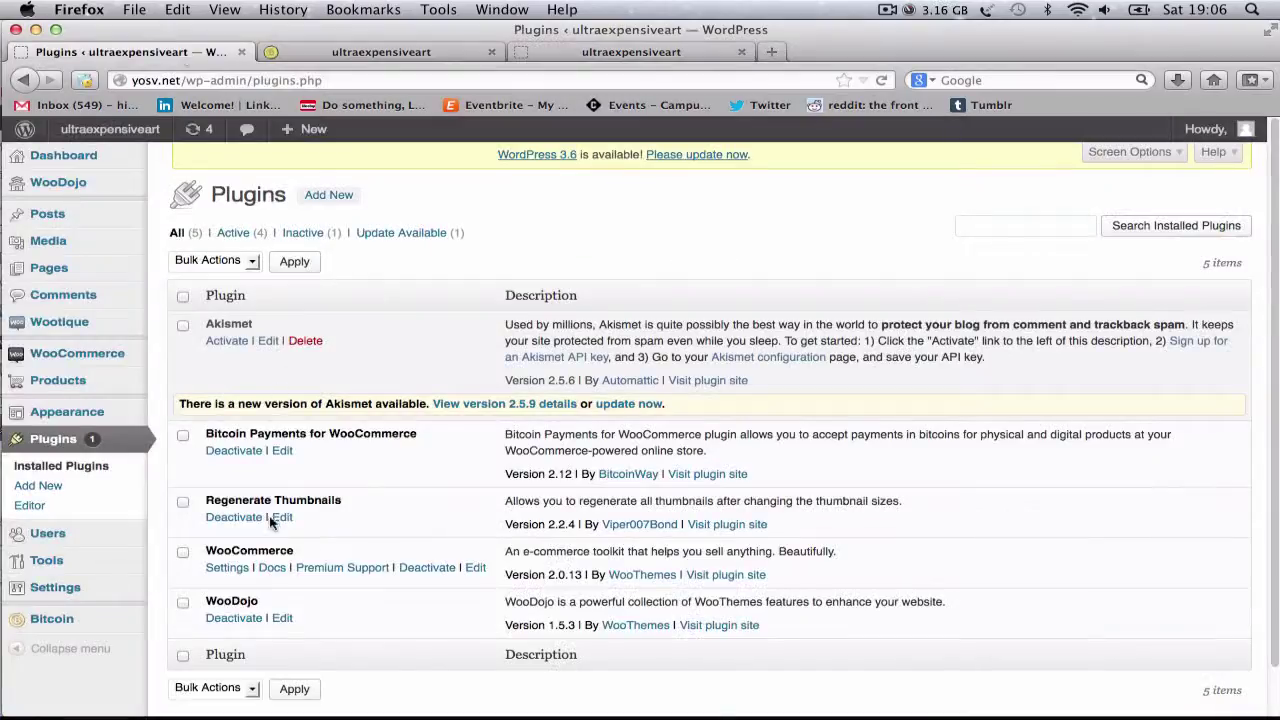
{"action": "left_click", "coordinate": [35, 29]}
Search for the Regenerate Thumbnails plugin among the plugins available to install.
{"action": "left_click", "coordinate": [313, 183]}
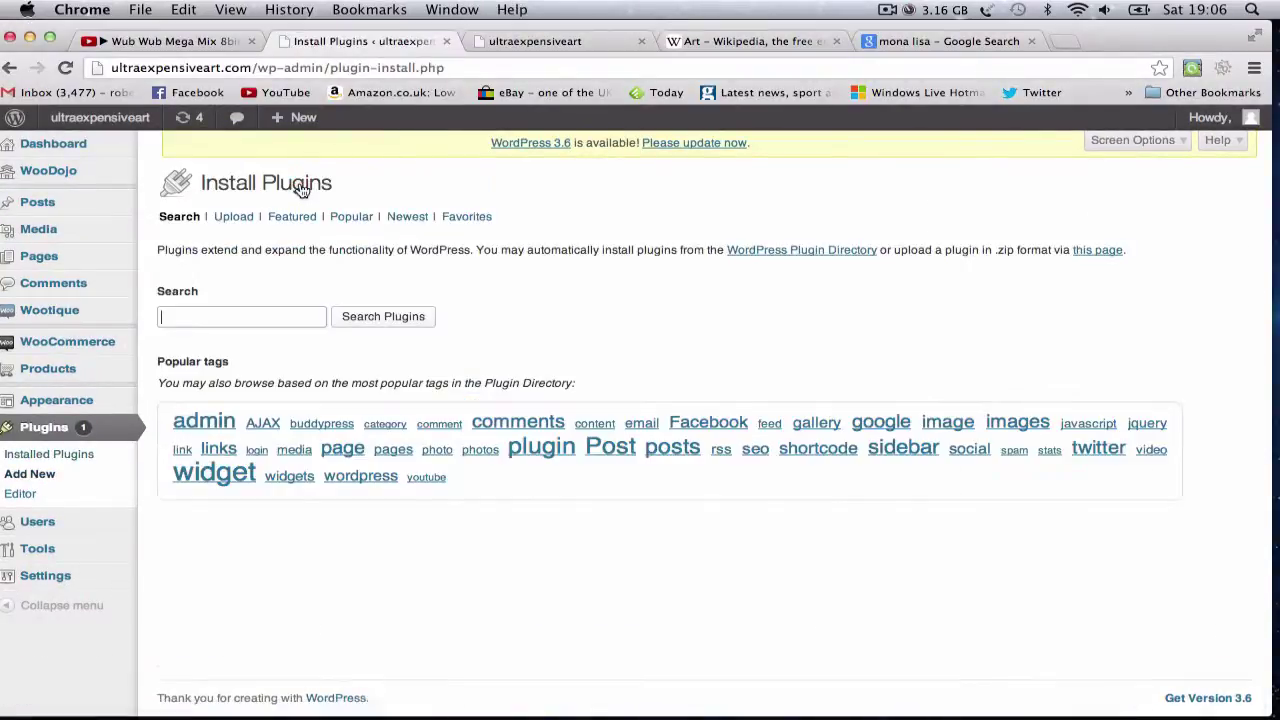
{"action": "left_click", "coordinate": [165, 317]}
{"action": "type", "text": "r"}
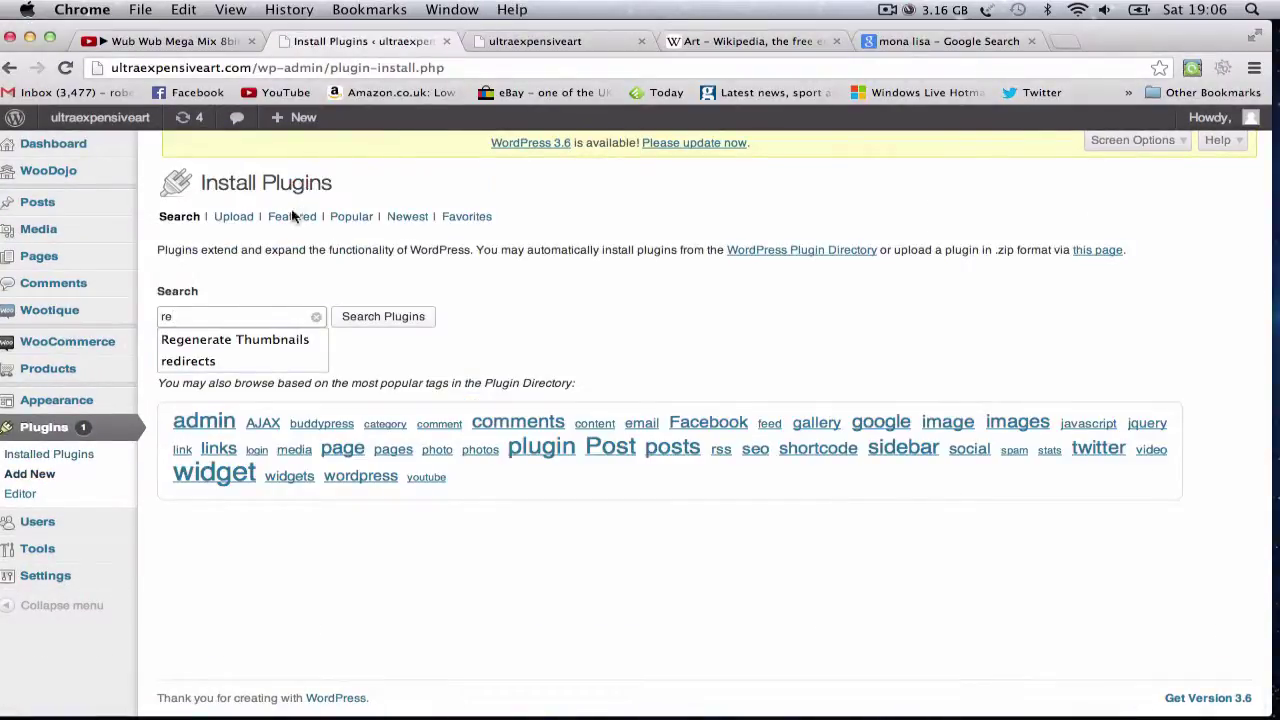
{"action": "type", "text": "e"}
{"action": "left_click", "coordinate": [235, 339]}
Switch to Firefox and inspect the Regenerate Thumbnails plugin's code on the yosv.net site.
{"action": "left_click", "coordinate": [1010, 695]}
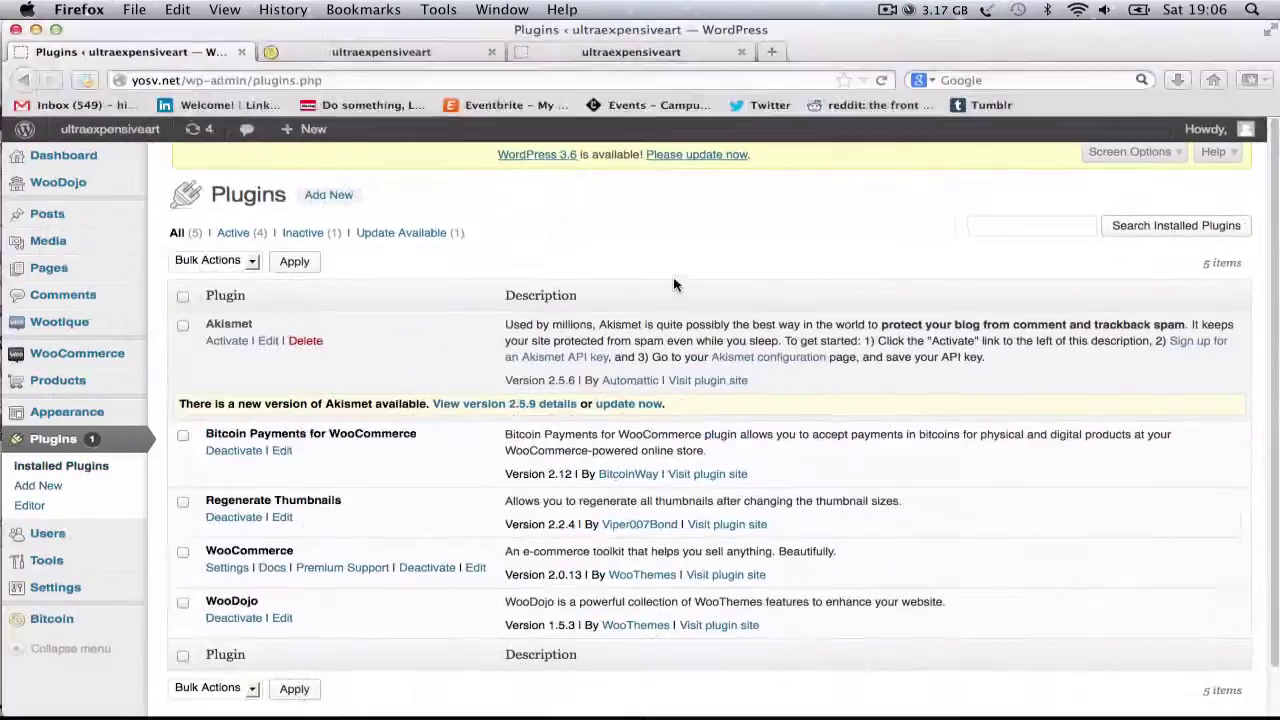
{"action": "mouse_move", "coordinate": [80, 586]}
{"action": "scroll", "coordinate": [85, 560], "scroll_direction": "down", "scroll_amount": 1}
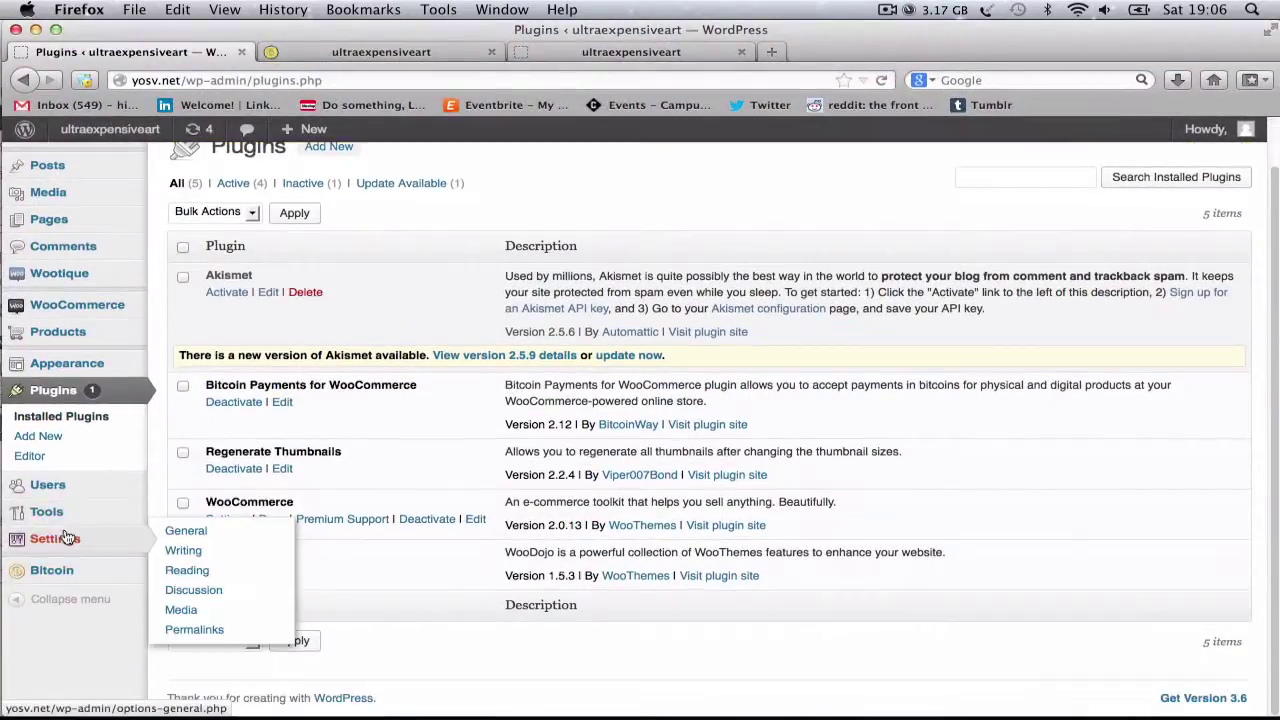
{"action": "left_click", "coordinate": [282, 469]}
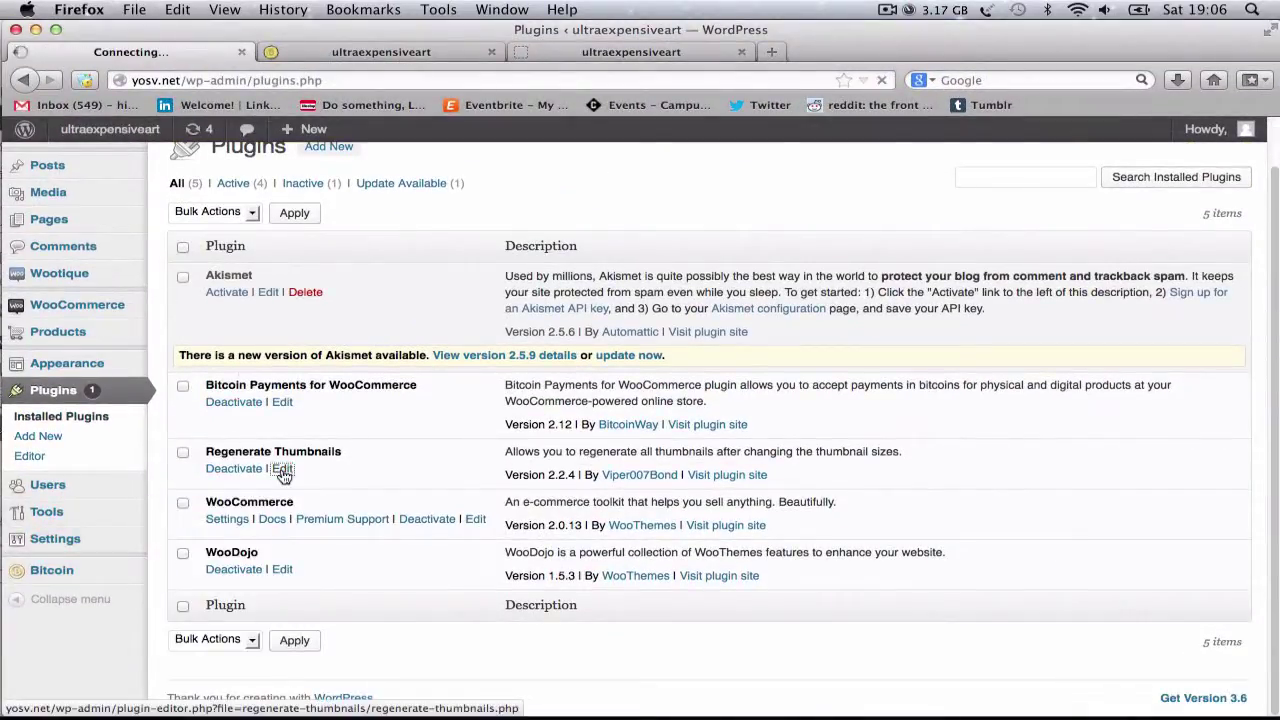
{"action": "scroll", "coordinate": [283, 471], "scroll_direction": "down", "scroll_amount": 5}
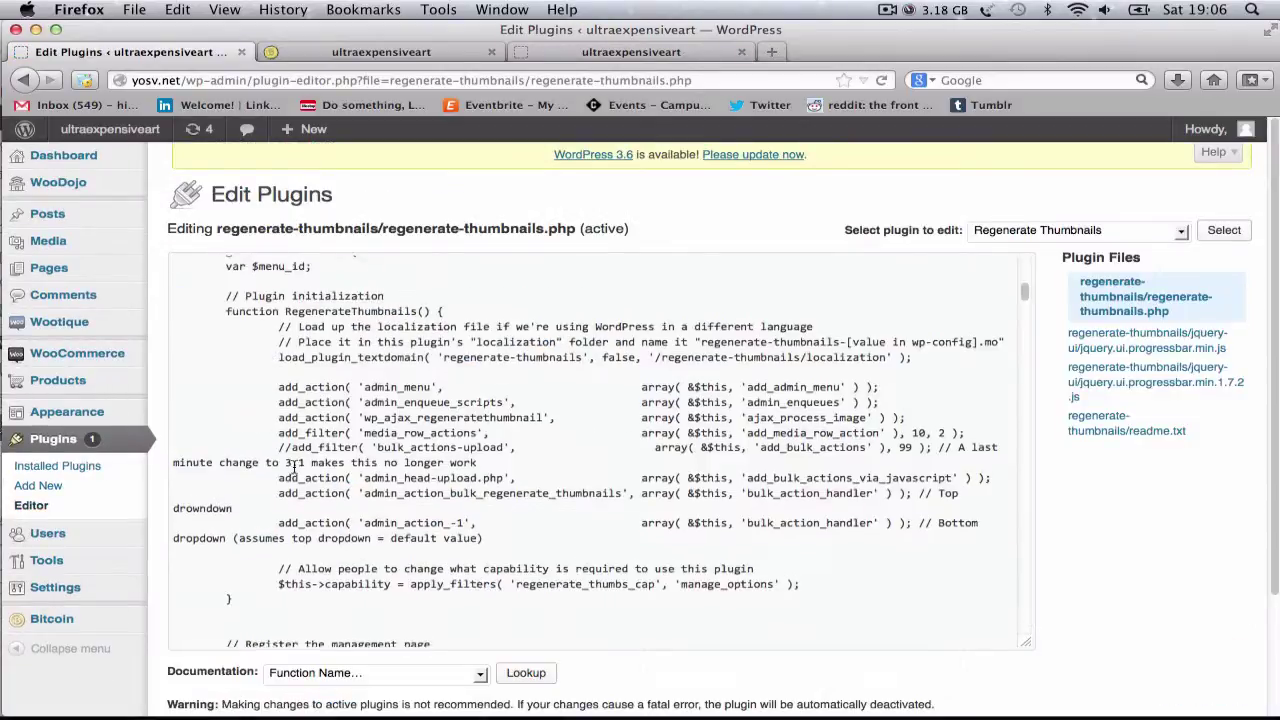
Review the Pages, Inventory and Catalog settings of WooCommerce on the yosv.net site.
{"action": "mouse_move", "coordinate": [71, 357]}
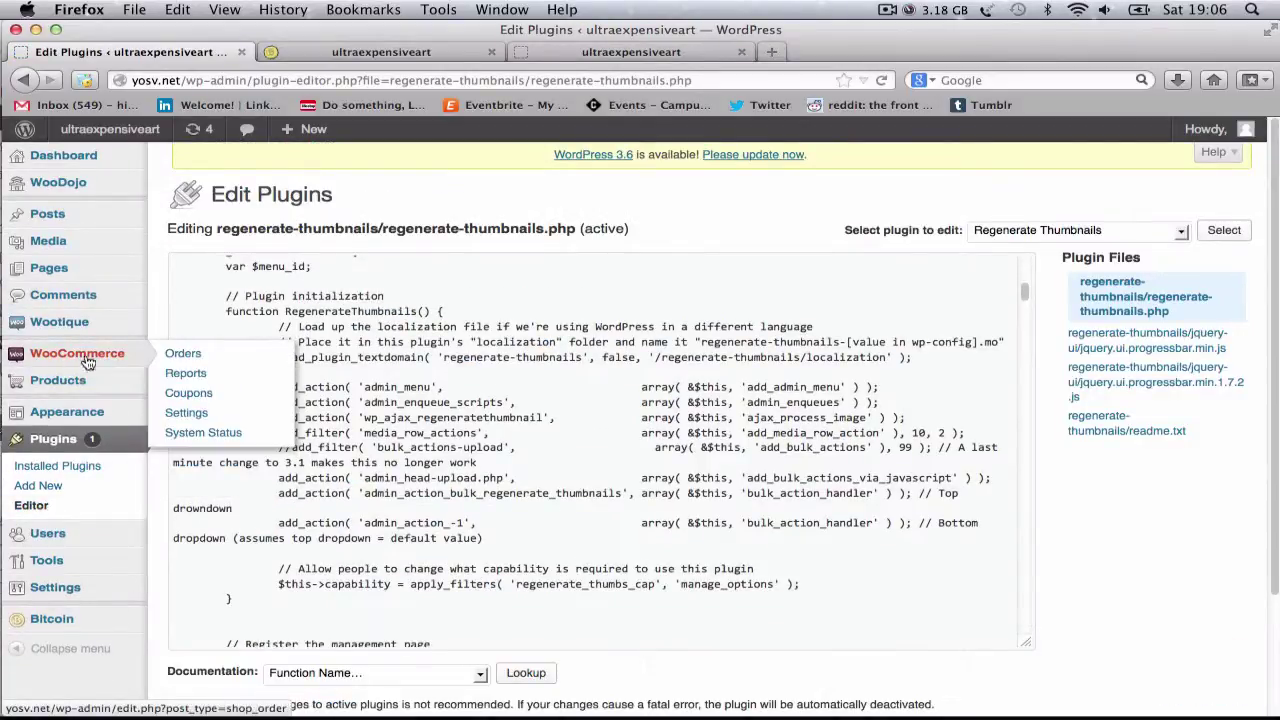
{"action": "left_click", "coordinate": [184, 415]}
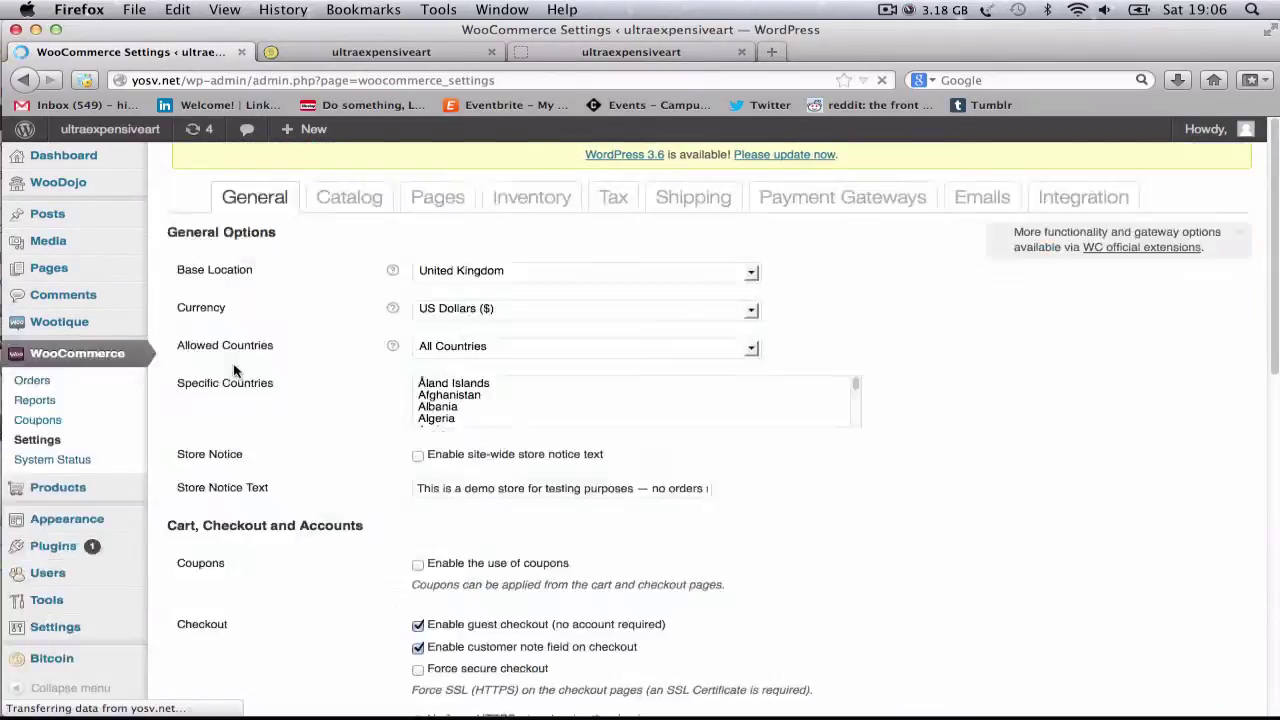
{"action": "left_click", "coordinate": [446, 201]}
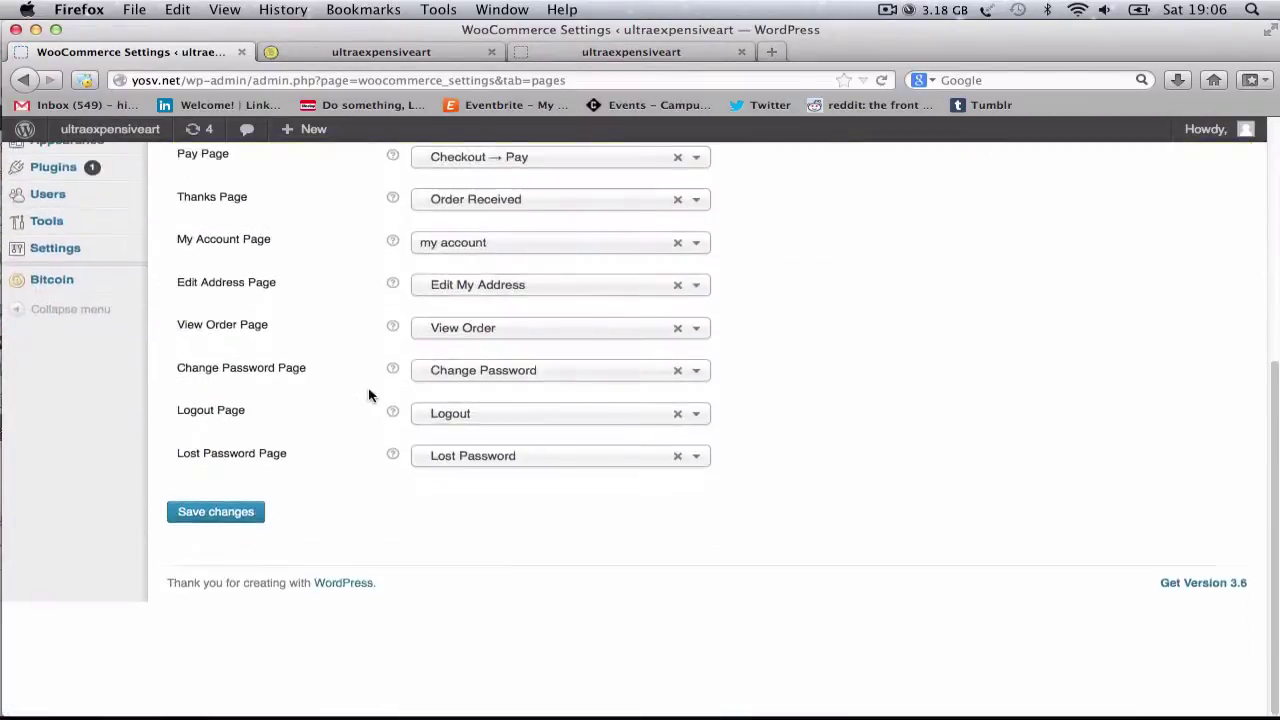
{"action": "left_click", "coordinate": [550, 198]}
{"action": "left_click", "coordinate": [349, 196]}
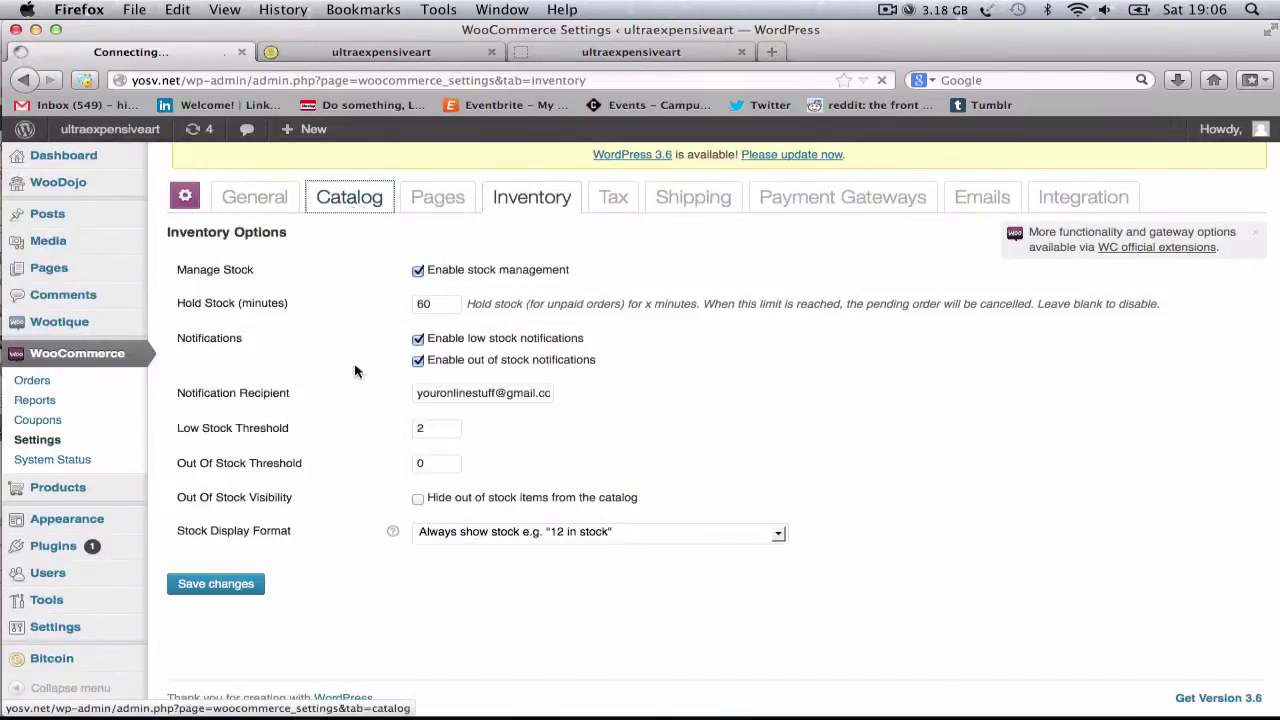
{"action": "scroll", "coordinate": [355, 375], "scroll_direction": "down", "scroll_amount": 5}
{"action": "scroll", "coordinate": [355, 375], "scroll_direction": "down", "scroll_amount": 3}
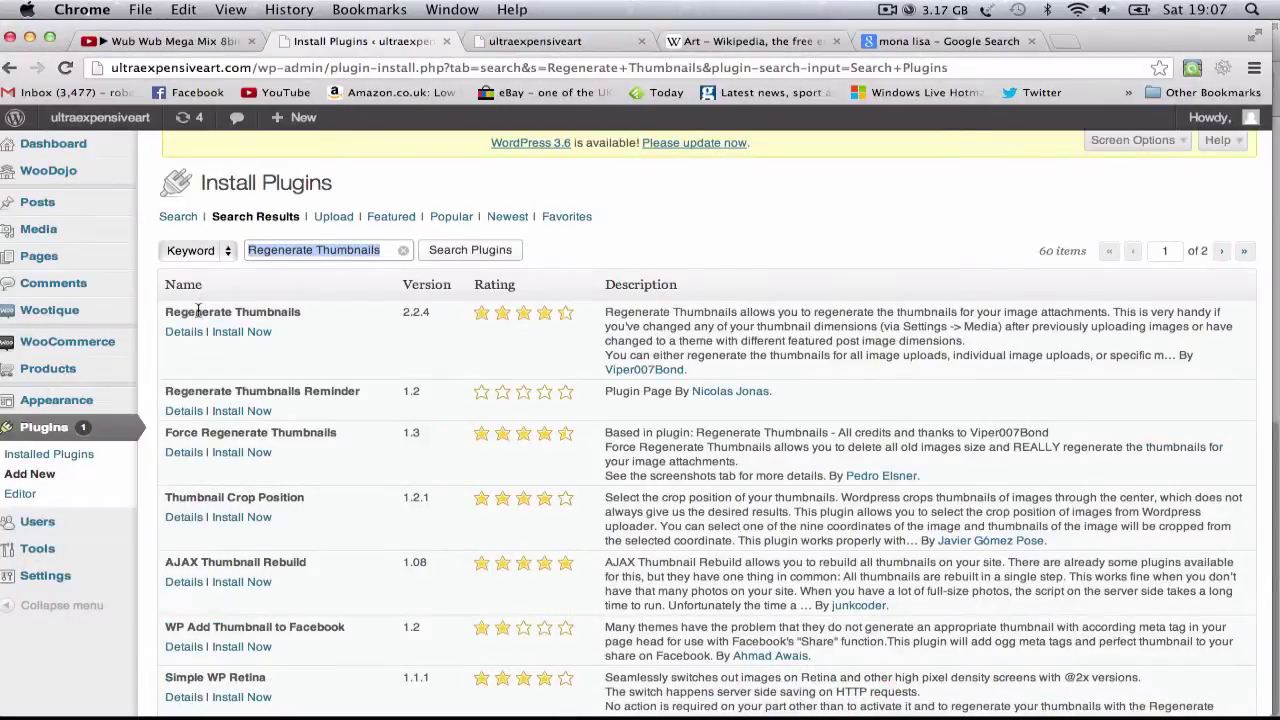
Install and activate the Regenerate Thumbnails plugin on the ultraexpensiveart.com site in Chrome.
{"action": "left_click", "coordinate": [240, 331]}
{"action": "left_click", "coordinate": [800, 272]}
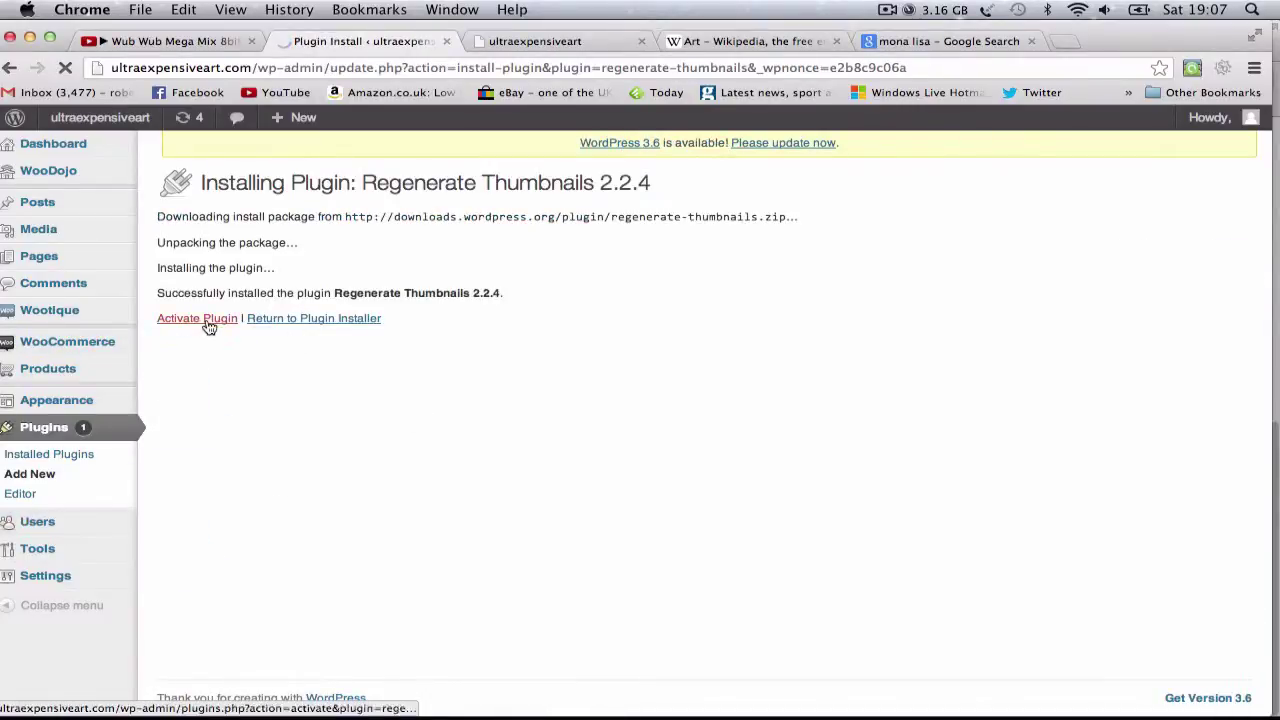
{"action": "left_click", "coordinate": [207, 321]}
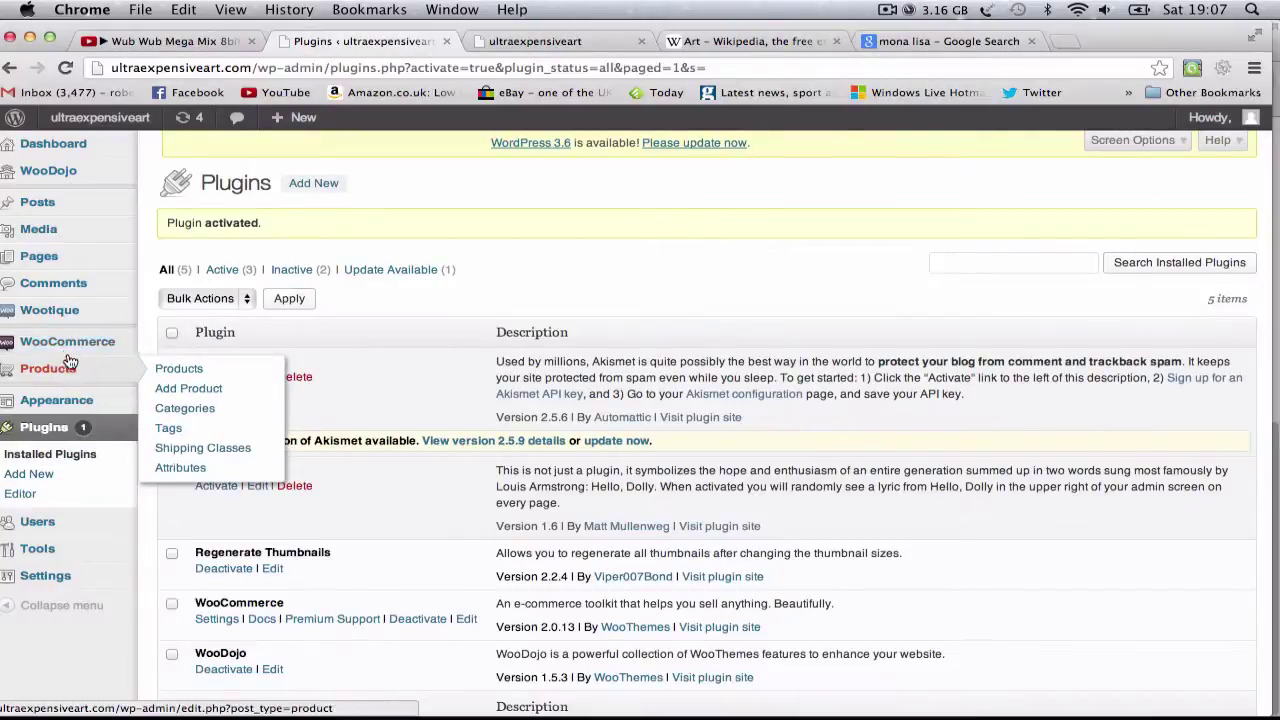
Set the WooCommerce product thumbnail size to 550 by 550 in the catalog image options and save the changes.
{"action": "left_click", "coordinate": [186, 405]}
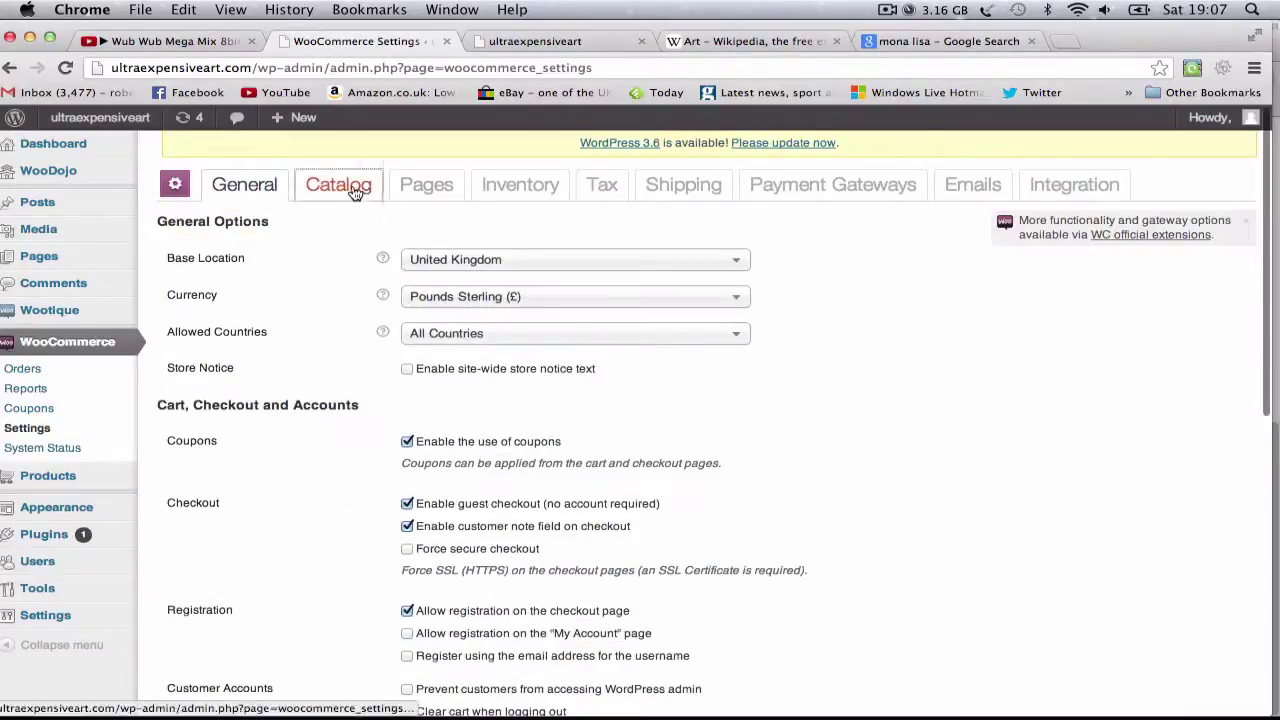
{"action": "left_click", "coordinate": [352, 192]}
{"action": "scroll", "coordinate": [449, 520], "scroll_direction": "down", "scroll_amount": 10}
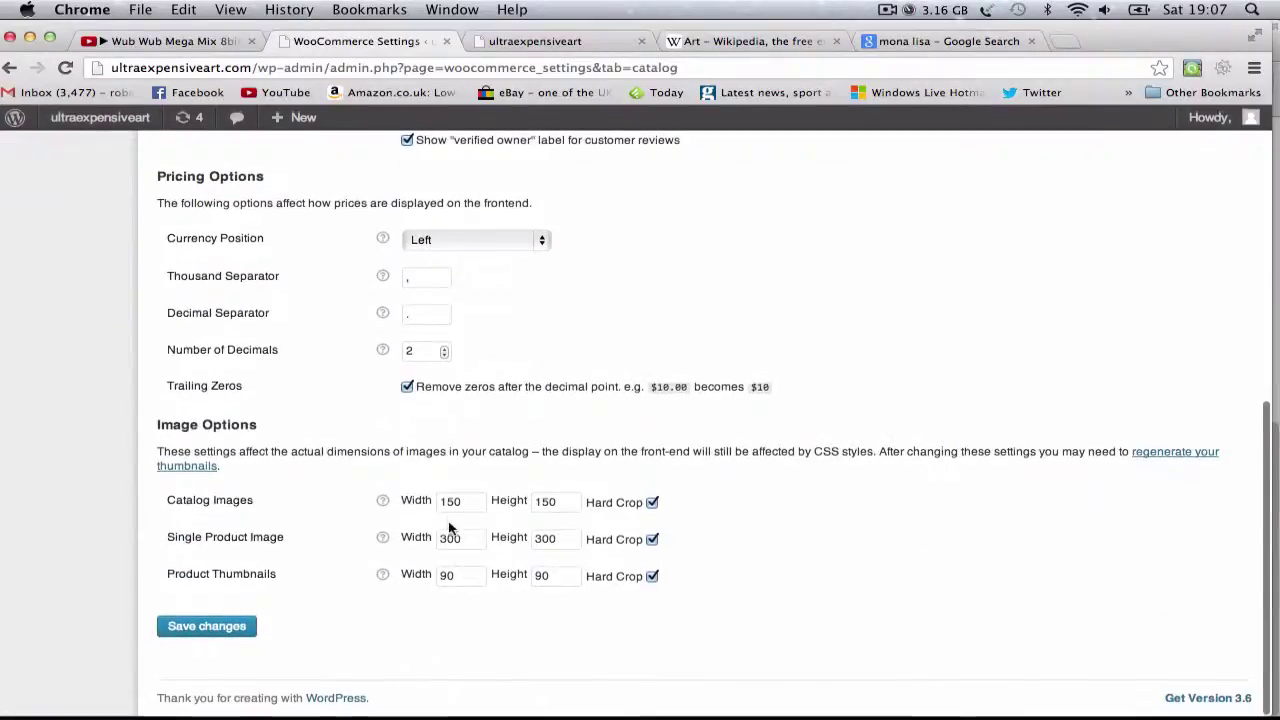
{"action": "type", "text": "55"}
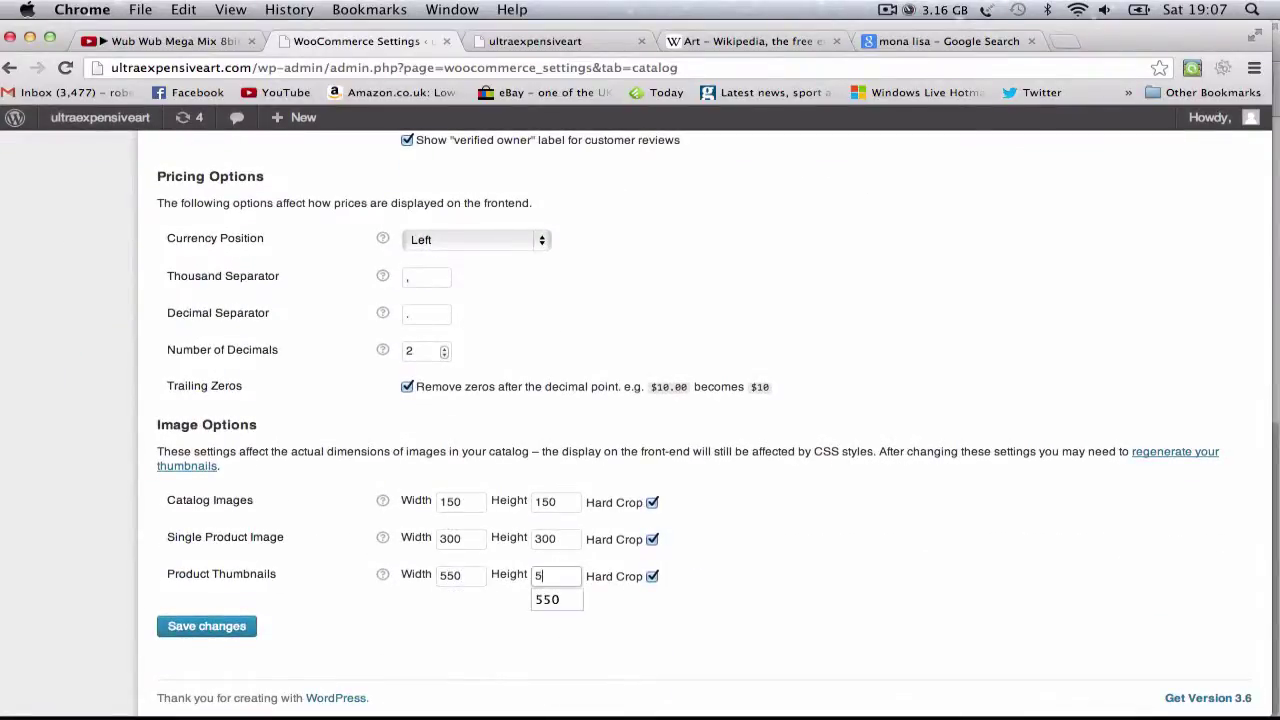
{"action": "left_click", "coordinate": [234, 626]}
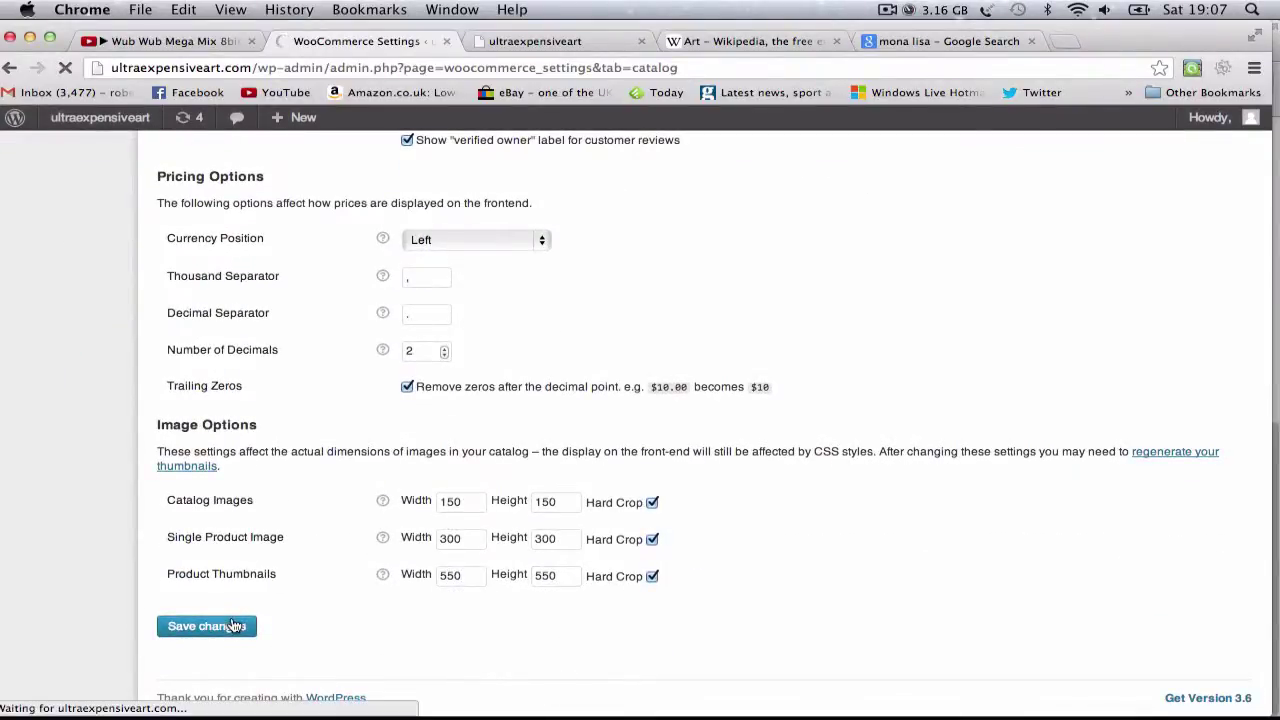
Reload the storefront, return to the site admin and regenerate all thumbnails with Regenerate Thumbnails.
{"action": "key", "text": "ctrl+Tab"}
{"action": "key", "text": "super+r"}
{"action": "key", "text": "ctrl+shift+Tab"}
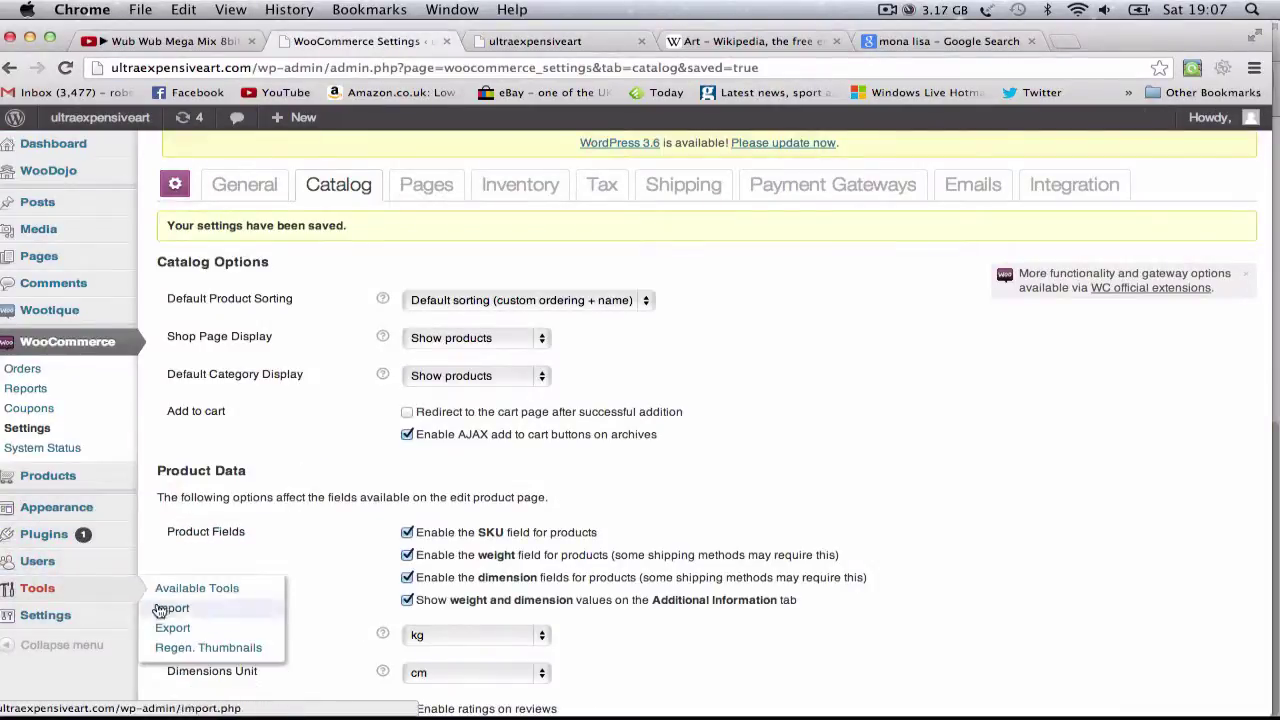
{"action": "left_click", "coordinate": [163, 648]}
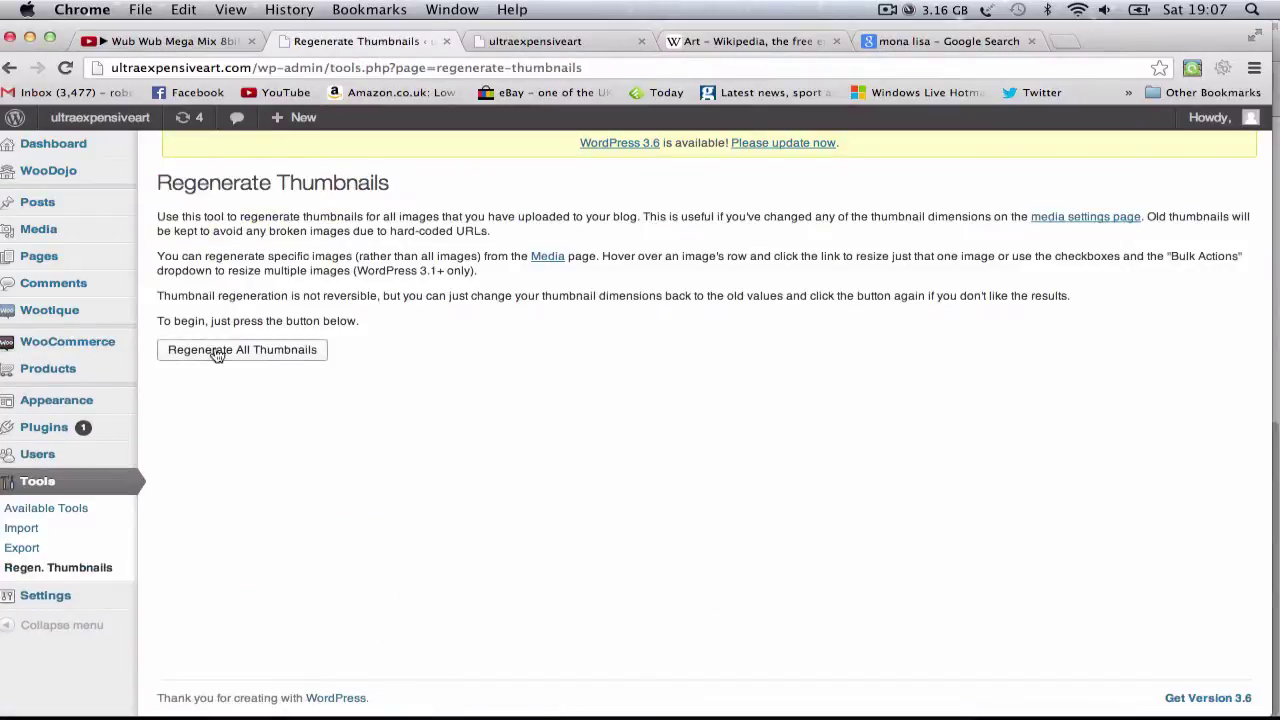
{"action": "left_click", "coordinate": [217, 352]}
{"action": "left_click_drag", "start_coordinate": [403, 47], "coordinate": [415, 29]}
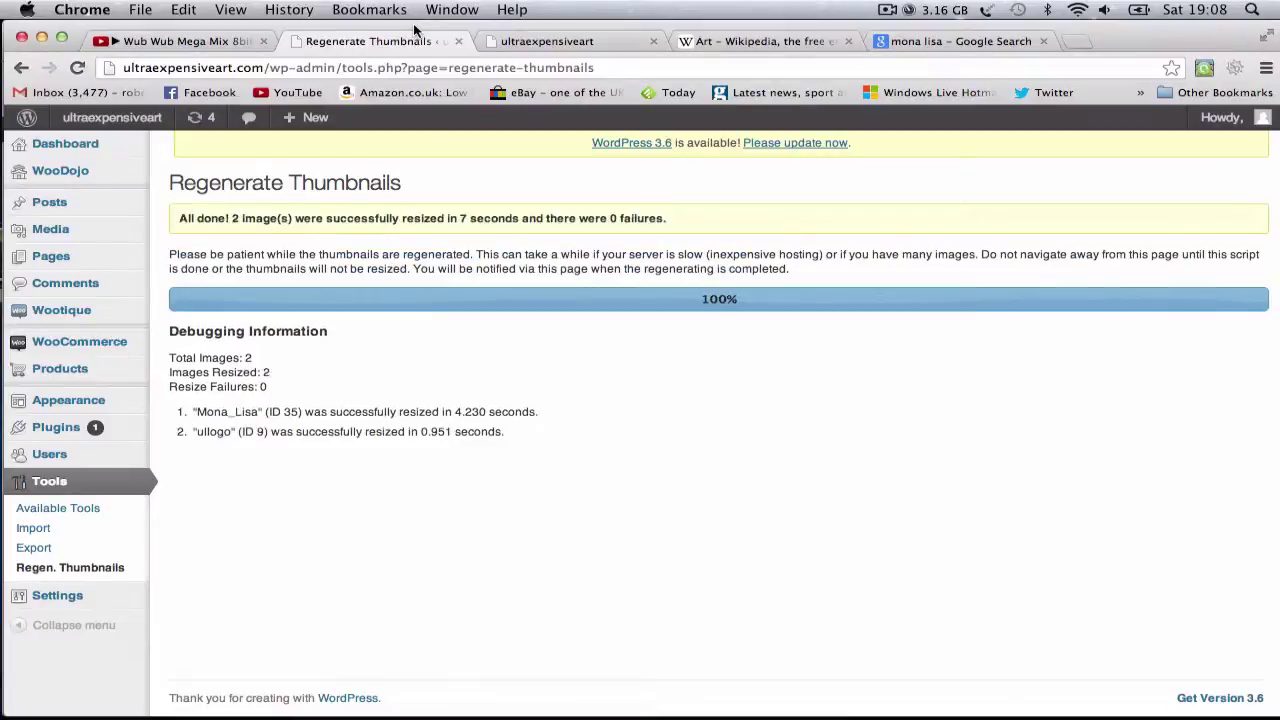
Reload the ultraexpensiveart.com storefront and examine the images under Featured Products and Recent Products.
{"action": "left_click", "coordinate": [545, 41]}
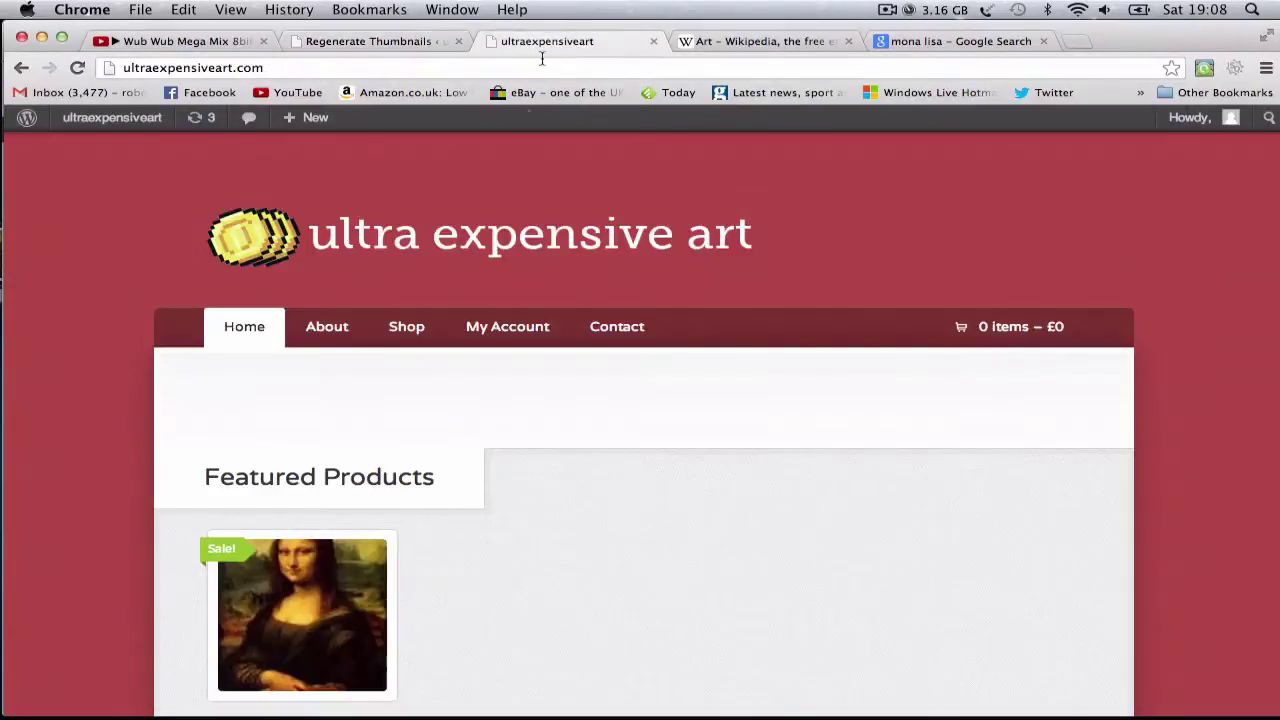
{"action": "scroll", "coordinate": [342, 496], "scroll_direction": "down", "scroll_amount": 2}
{"action": "left_click", "coordinate": [514, 63]}
{"action": "key", "text": "Return"}
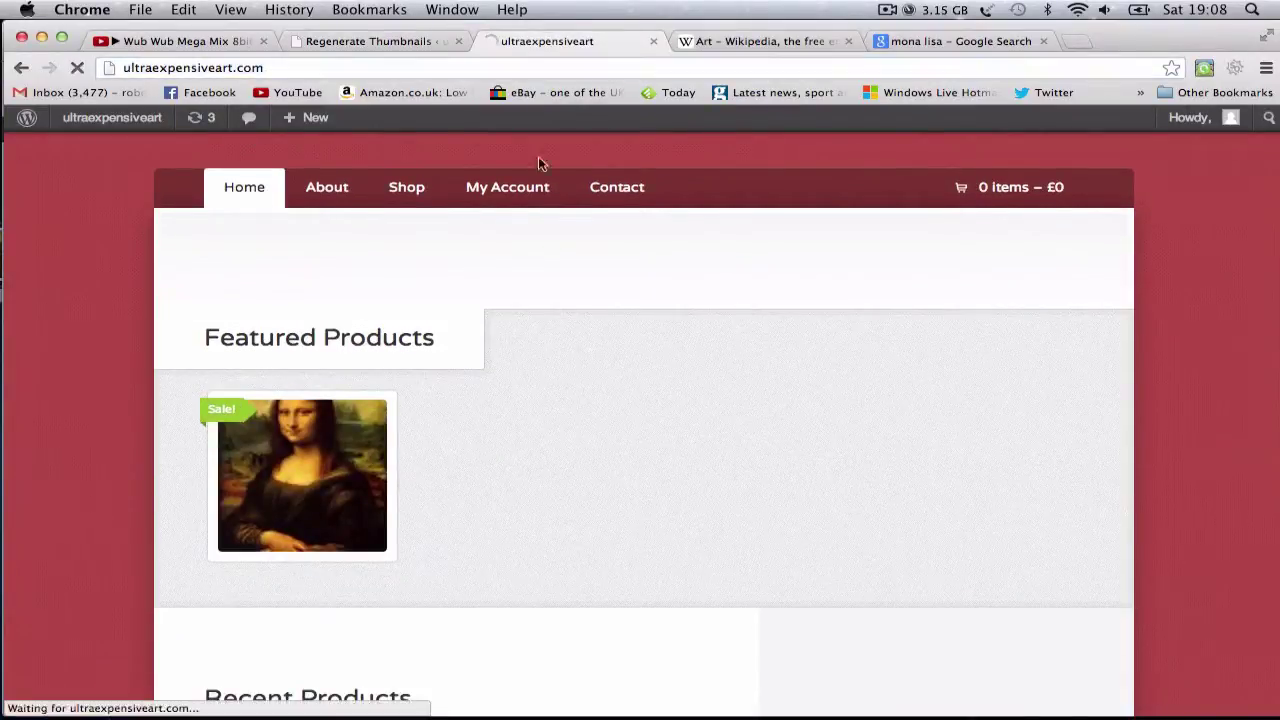
{"action": "scroll", "coordinate": [547, 235], "scroll_direction": "down", "scroll_amount": 2}
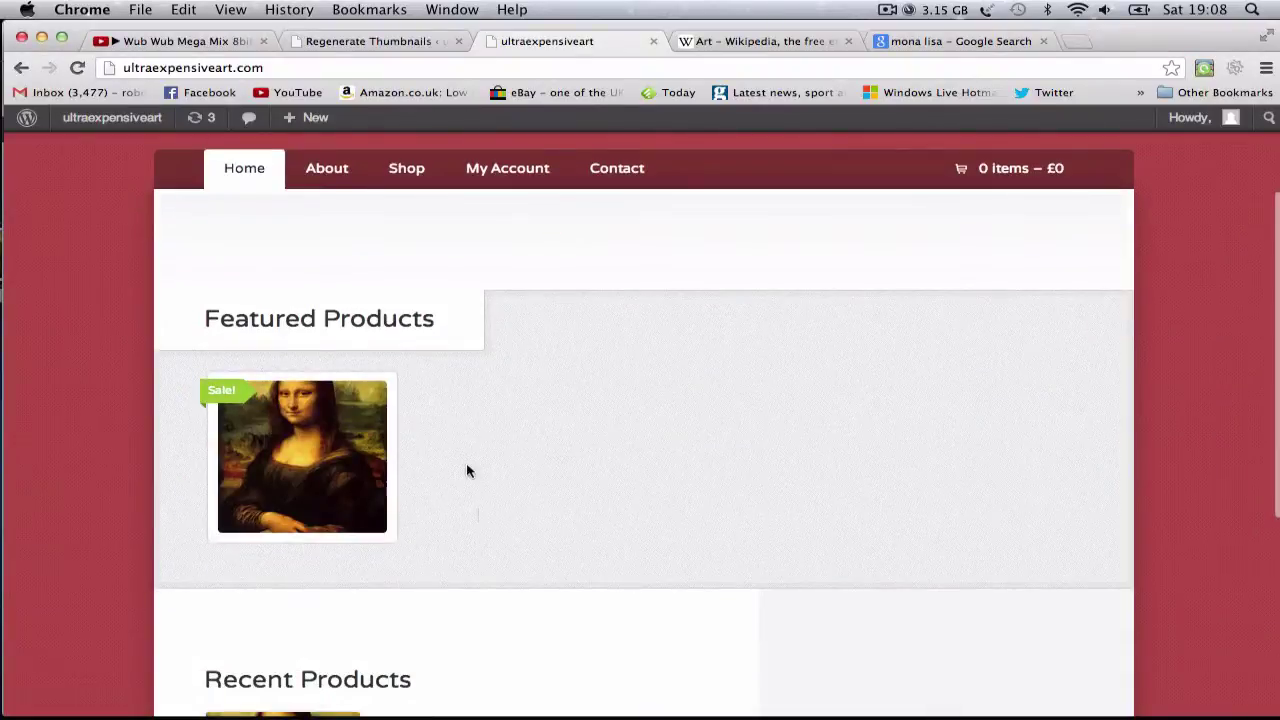
{"action": "scroll", "coordinate": [459, 446], "scroll_direction": "down", "scroll_amount": 3}
{"action": "scroll", "coordinate": [459, 446], "scroll_direction": "down", "scroll_amount": 3}
{"action": "left_click", "coordinate": [971, 688]}
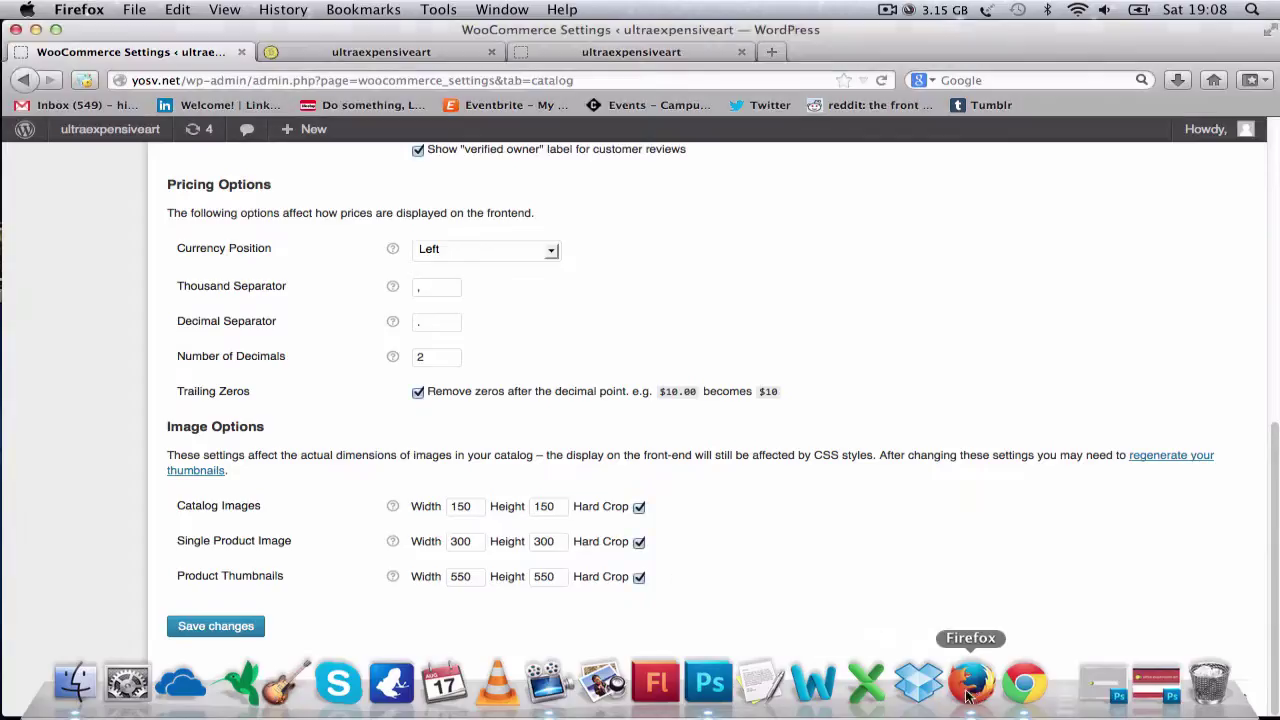
{"action": "left_click", "coordinate": [24, 80]}
{"action": "left_click", "coordinate": [24, 80]}
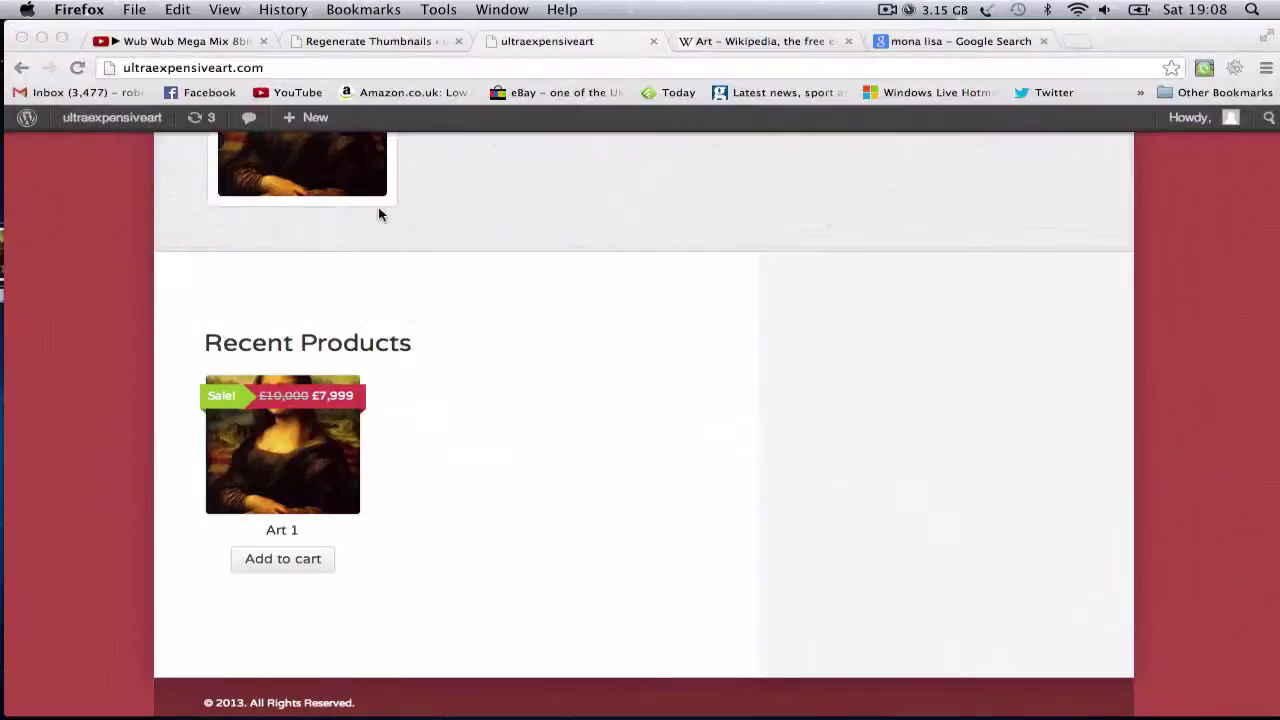
{"action": "scroll", "coordinate": [600, 250], "scroll_direction": "up", "scroll_amount": 5}
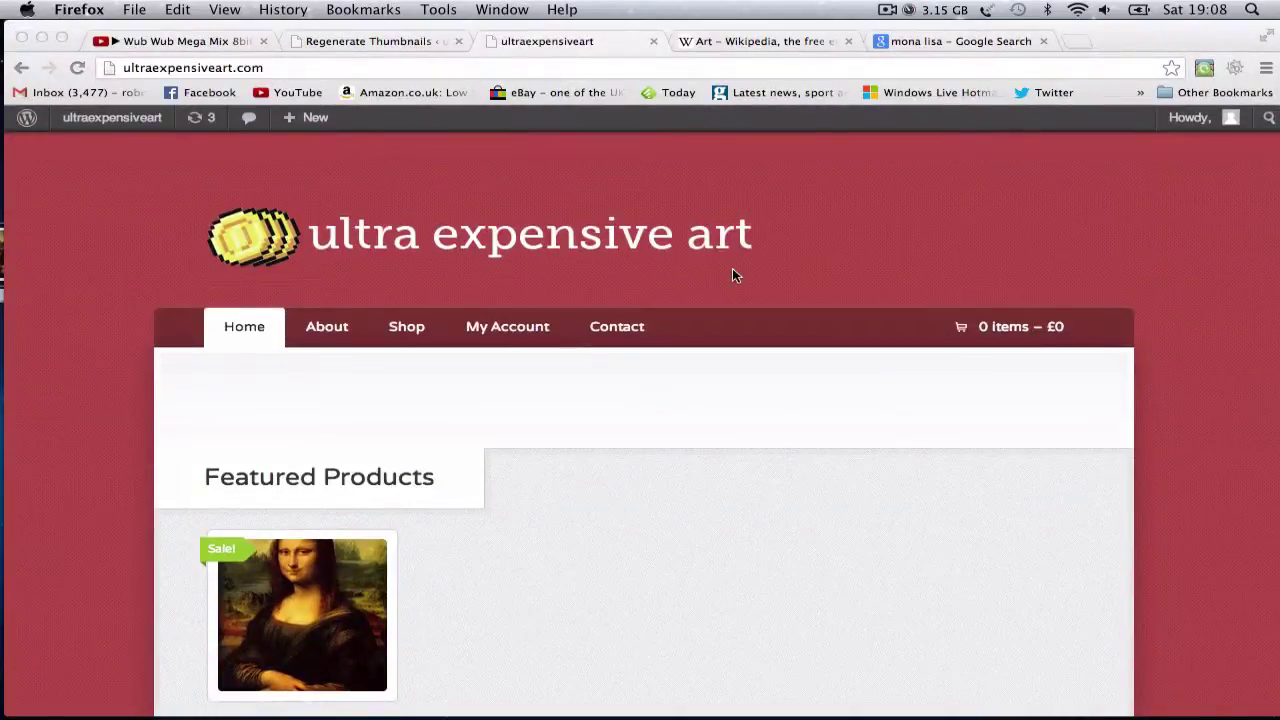
Shift the browser window aside to uncover the desktop files, and open the site admin's page for adding new plugins.
{"action": "left_click", "coordinate": [381, 44]}
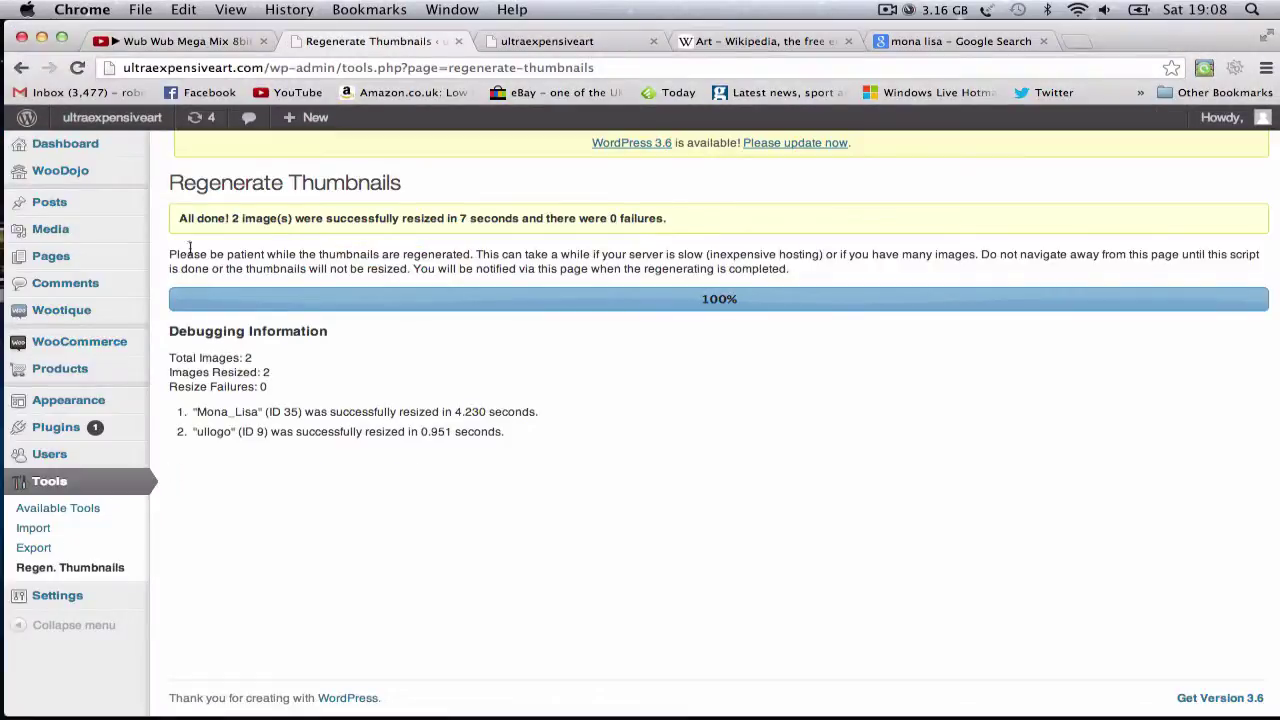
{"action": "left_click_drag", "start_coordinate": [200, 28], "coordinate": [486, 28]}
{"action": "left_click_drag", "start_coordinate": [103, 352], "coordinate": [85, 352]}
{"action": "left_click_drag", "start_coordinate": [450, 30], "coordinate": [253, 30]}
{"action": "mouse_move", "coordinate": [165, 427]}
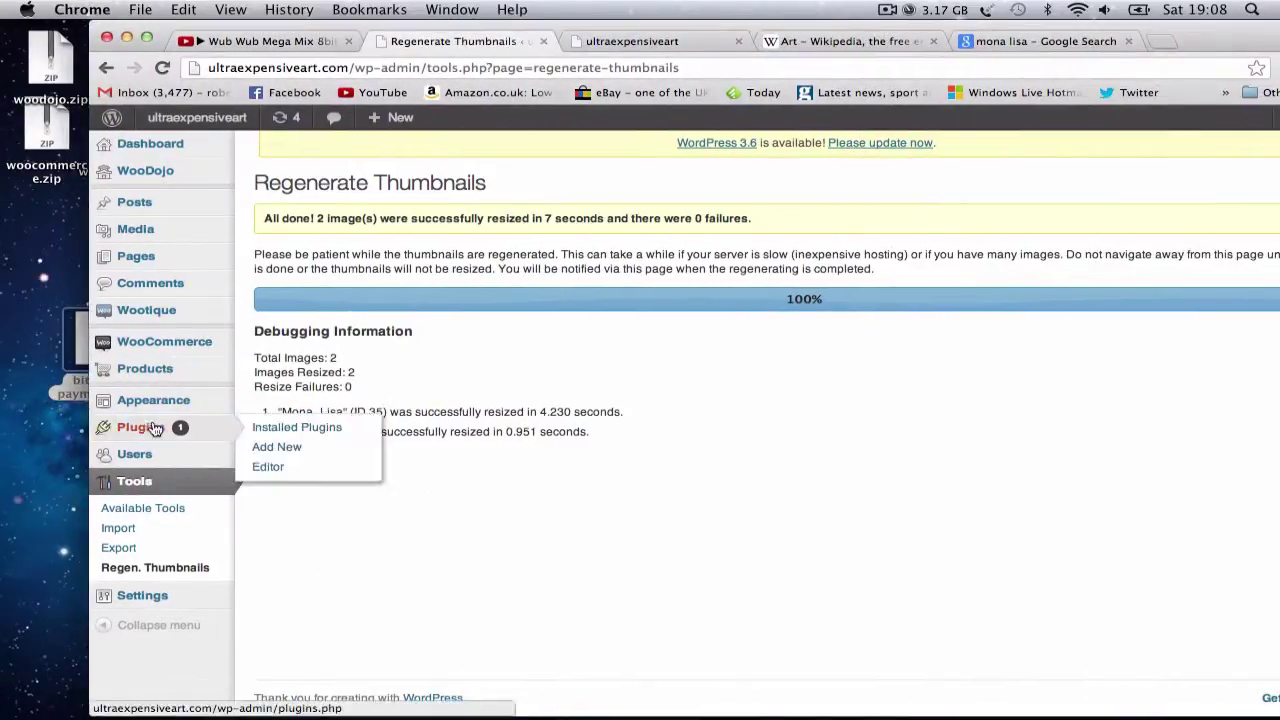
{"action": "left_click", "coordinate": [286, 449]}
Search Google for "woocommerce bitcoin" in place of the Mona Lisa image search.
{"action": "left_click", "coordinate": [1045, 41]}
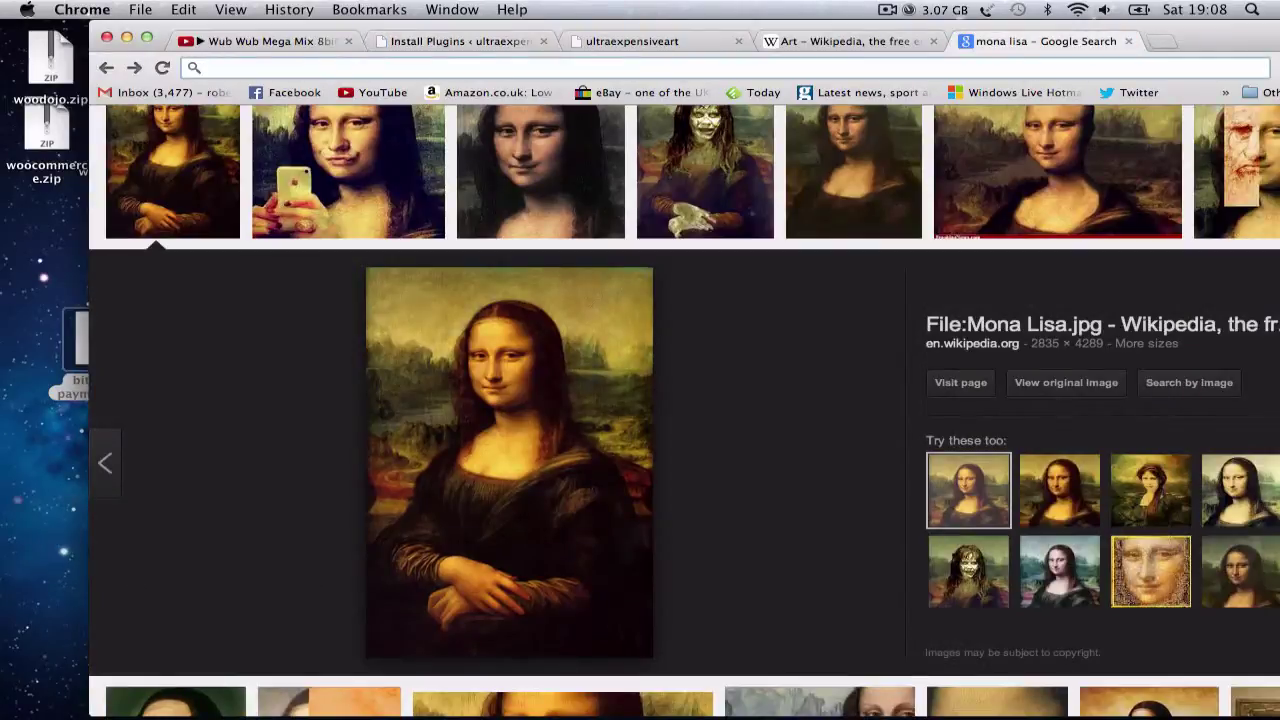
{"action": "type", "text": "woo comm"}
{"action": "key", "text": "Down"}
{"action": "type", "text": "bitcoin"}
{"action": "key", "text": "Return"}
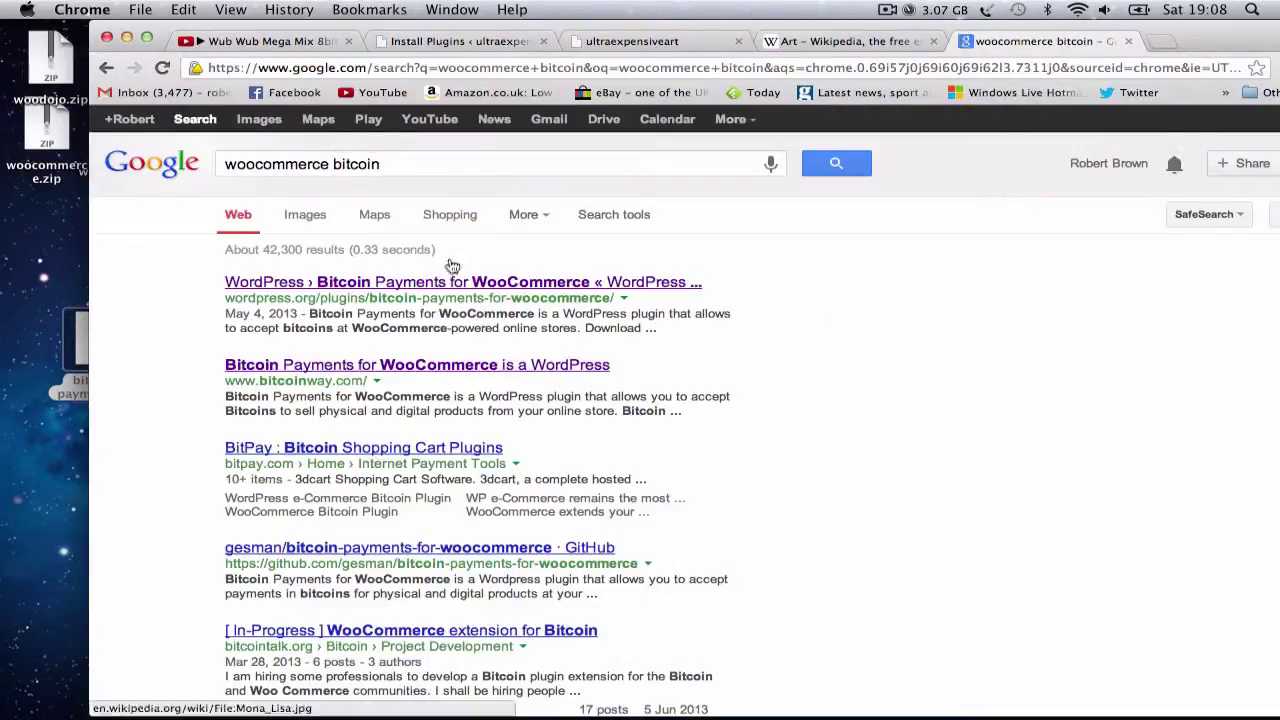
Upload bitcoin-payments-for-woocommerce.zip from the Desktop as a plugin on the ultraexpensiveart.com site, install it and activate it.
{"action": "left_click", "coordinate": [630, 41]}
{"action": "left_click", "coordinate": [418, 41]}
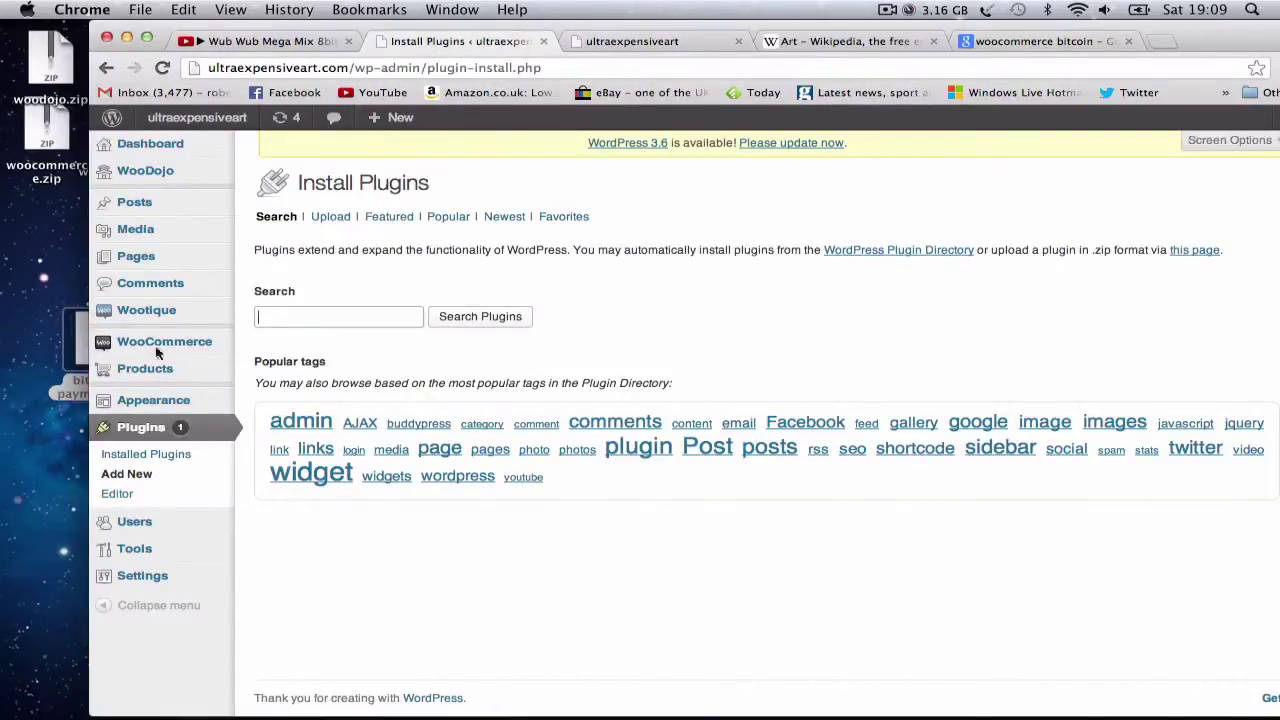
{"action": "left_click", "coordinate": [336, 226]}
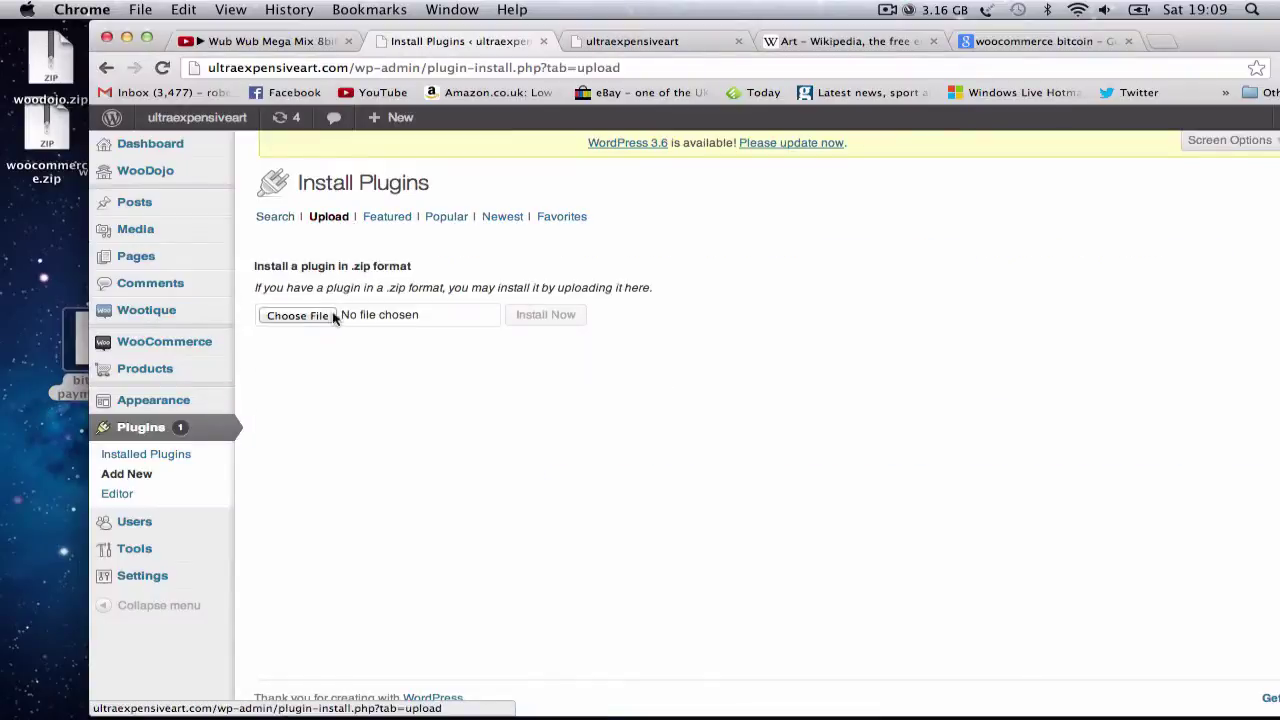
{"action": "left_click", "coordinate": [328, 316]}
{"action": "scroll", "coordinate": [745, 242], "scroll_direction": "down", "scroll_amount": 2}
{"action": "left_click", "coordinate": [797, 170]}
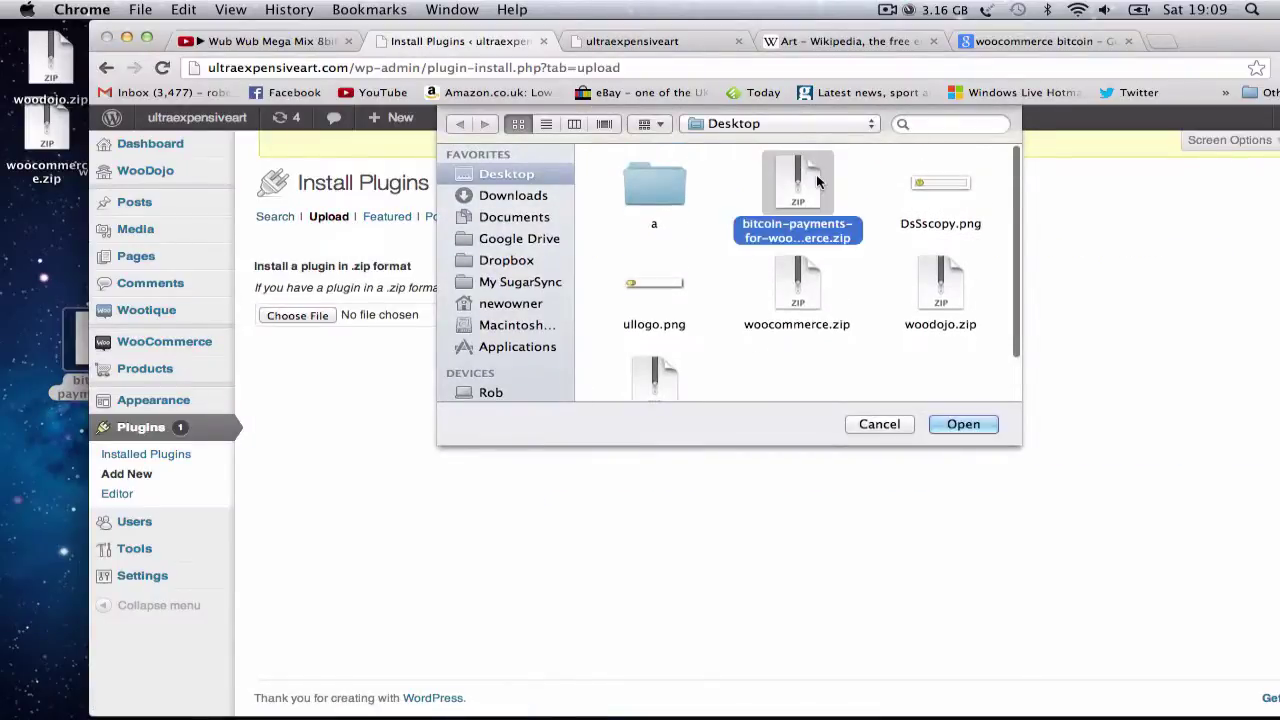
{"action": "left_click", "coordinate": [962, 424]}
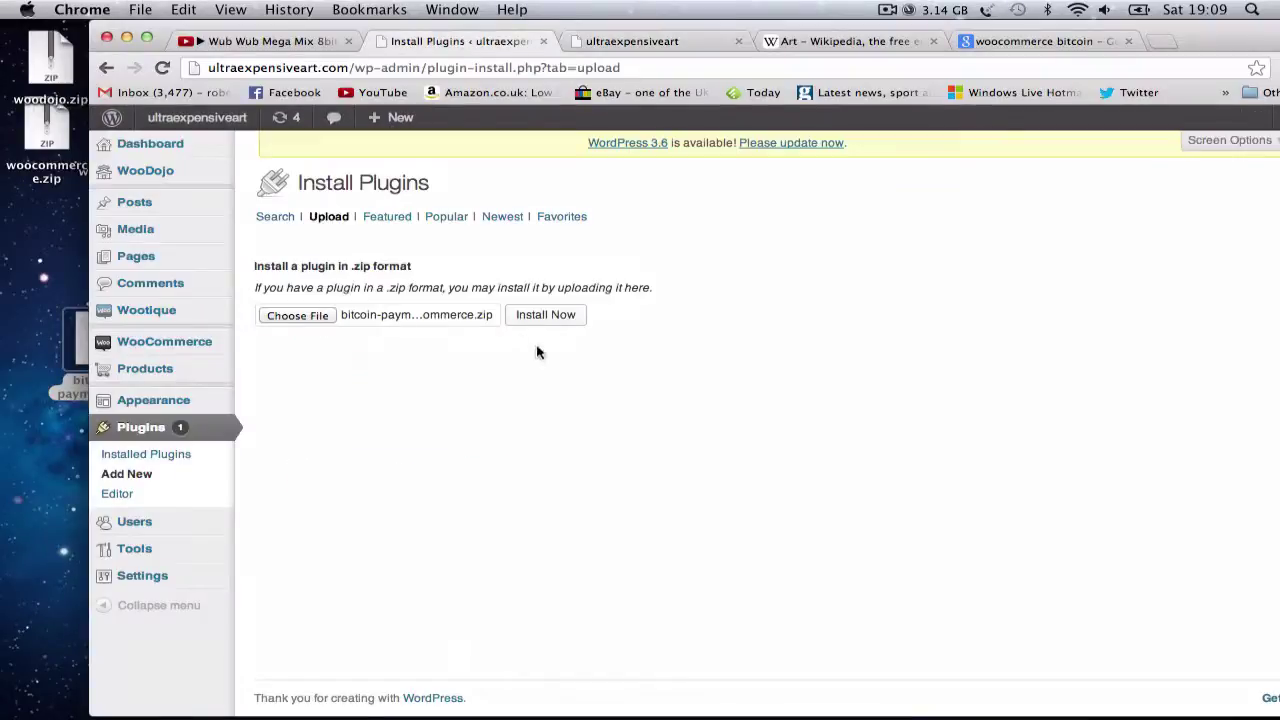
{"action": "left_click", "coordinate": [545, 318]}
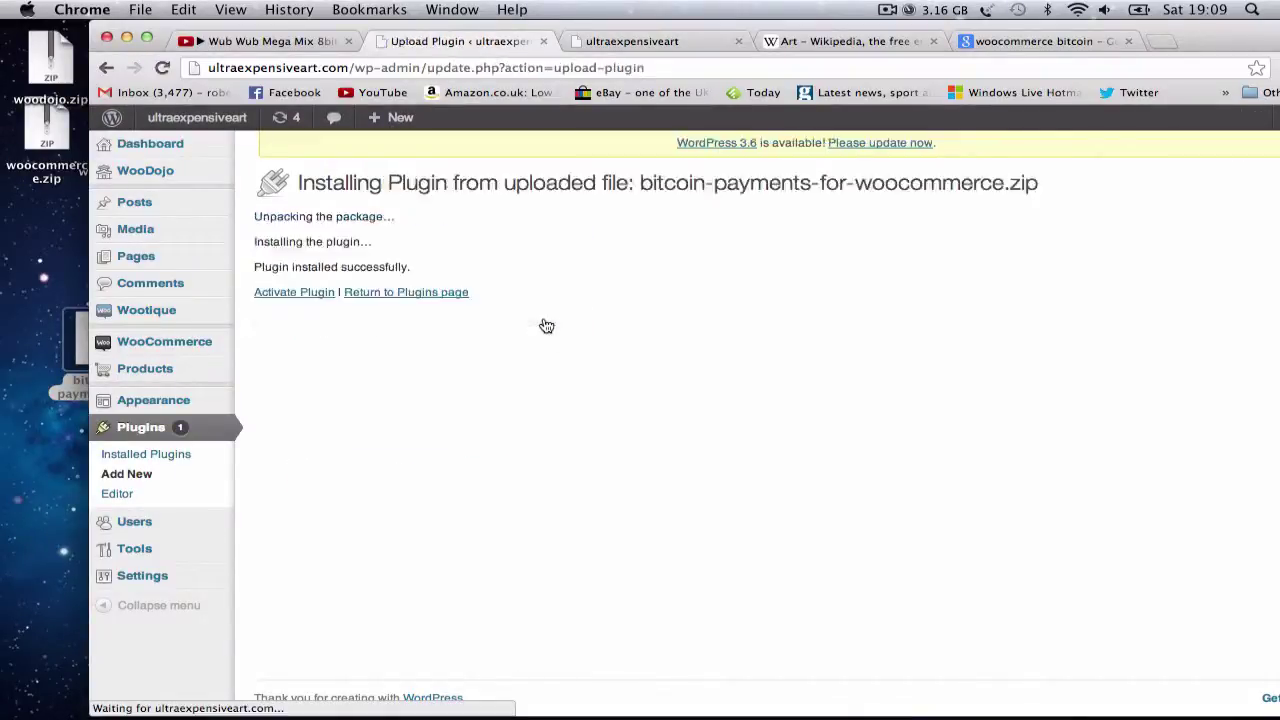
{"action": "left_click", "coordinate": [290, 293]}
Review the general settings of the Bitcoin Payments for WooCommerce plugin.
{"action": "scroll", "coordinate": [168, 500], "scroll_direction": "down", "scroll_amount": 3}
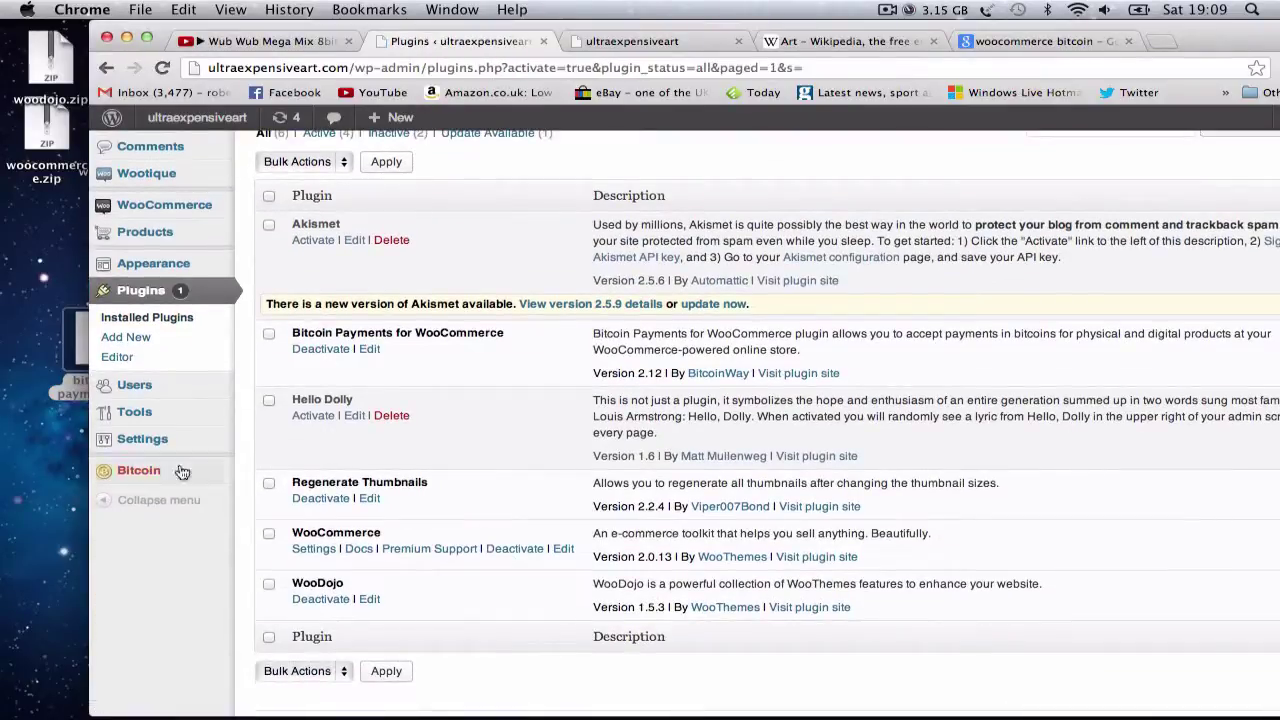
{"action": "left_click", "coordinate": [136, 474]}
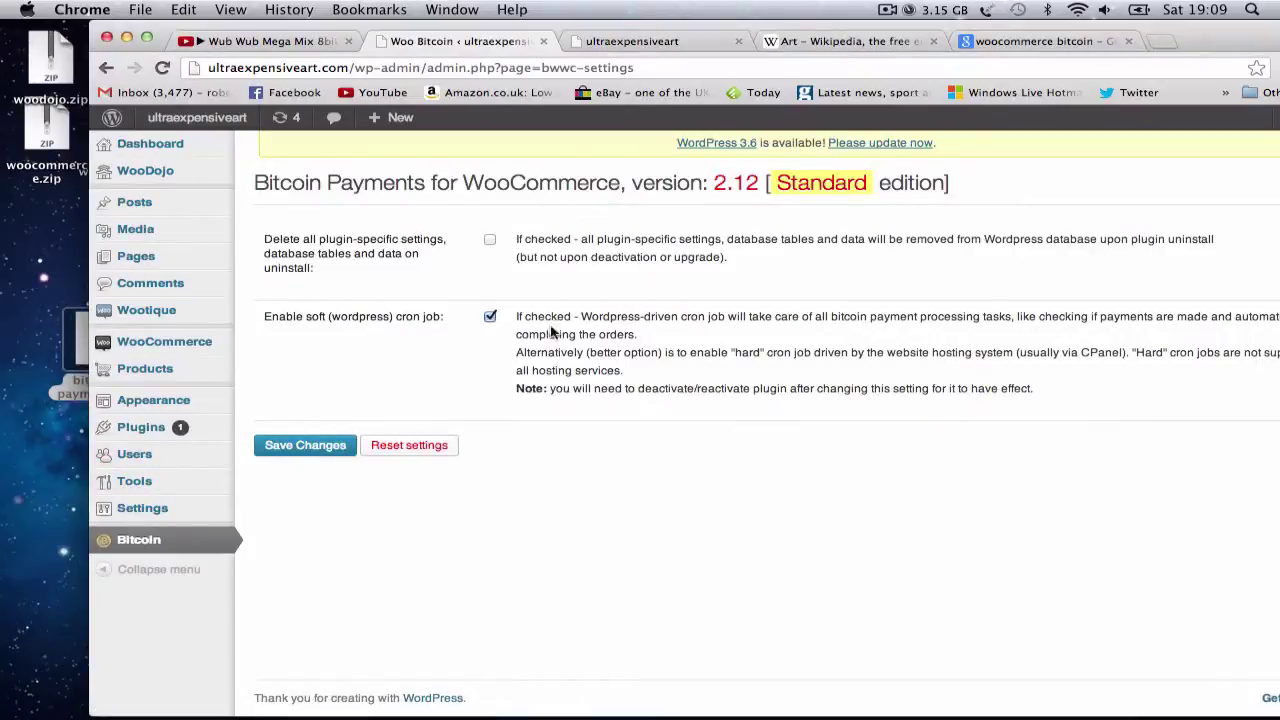
{"action": "left_click_drag", "start_coordinate": [653, 53], "coordinate": [554, 53]}
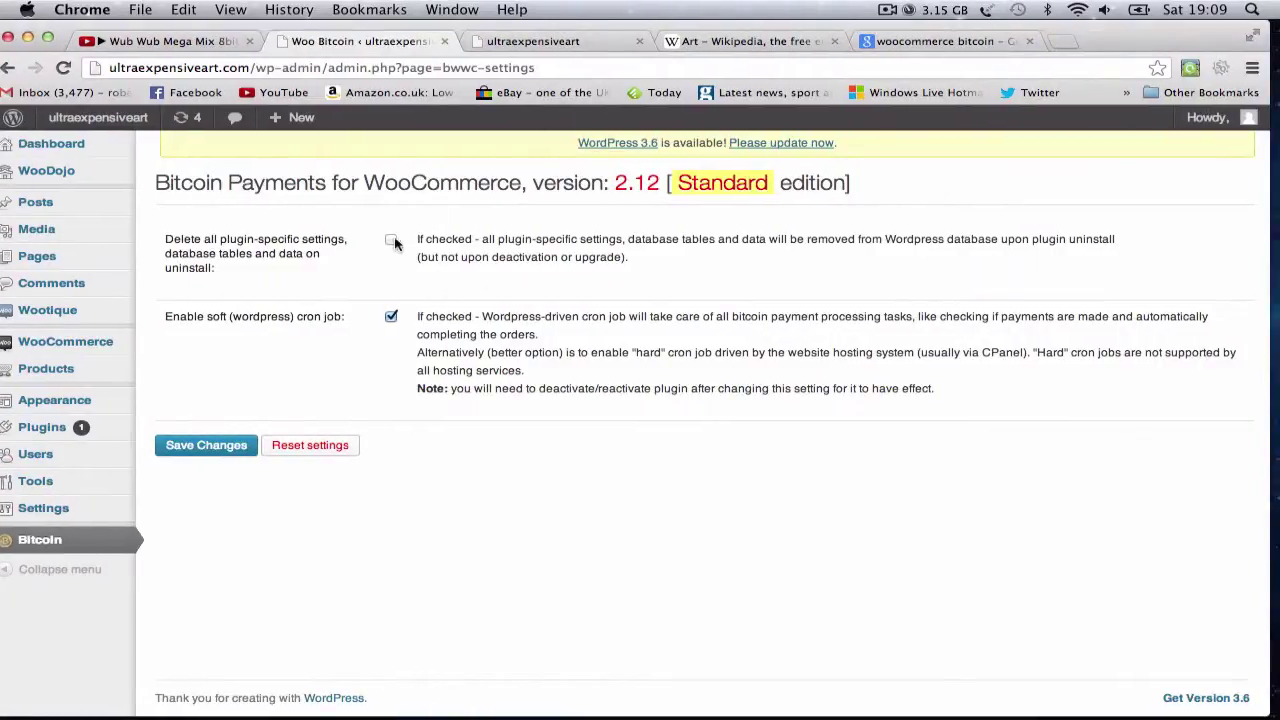
Examine the Bitcoin section of the WooCommerce payment gateway settings, including the service provider, confirmations and exchange rate options.
{"action": "mouse_move", "coordinate": [34, 342]}
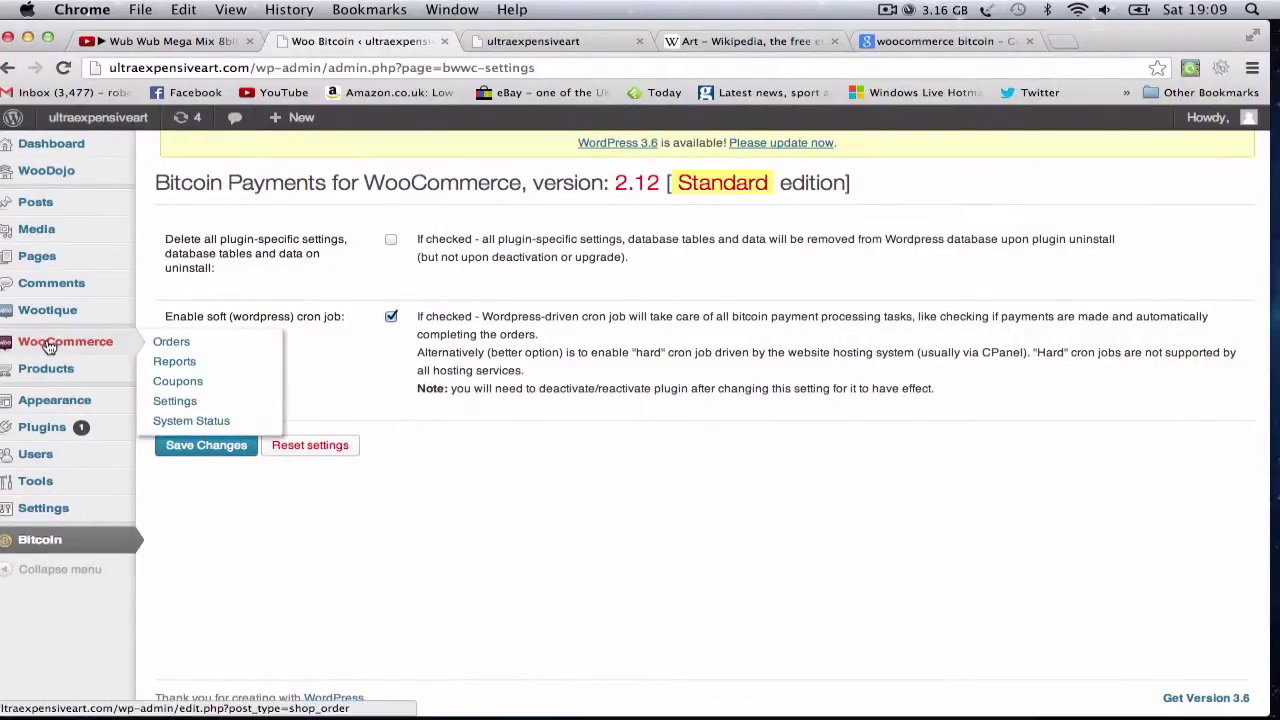
{"action": "left_click", "coordinate": [180, 401]}
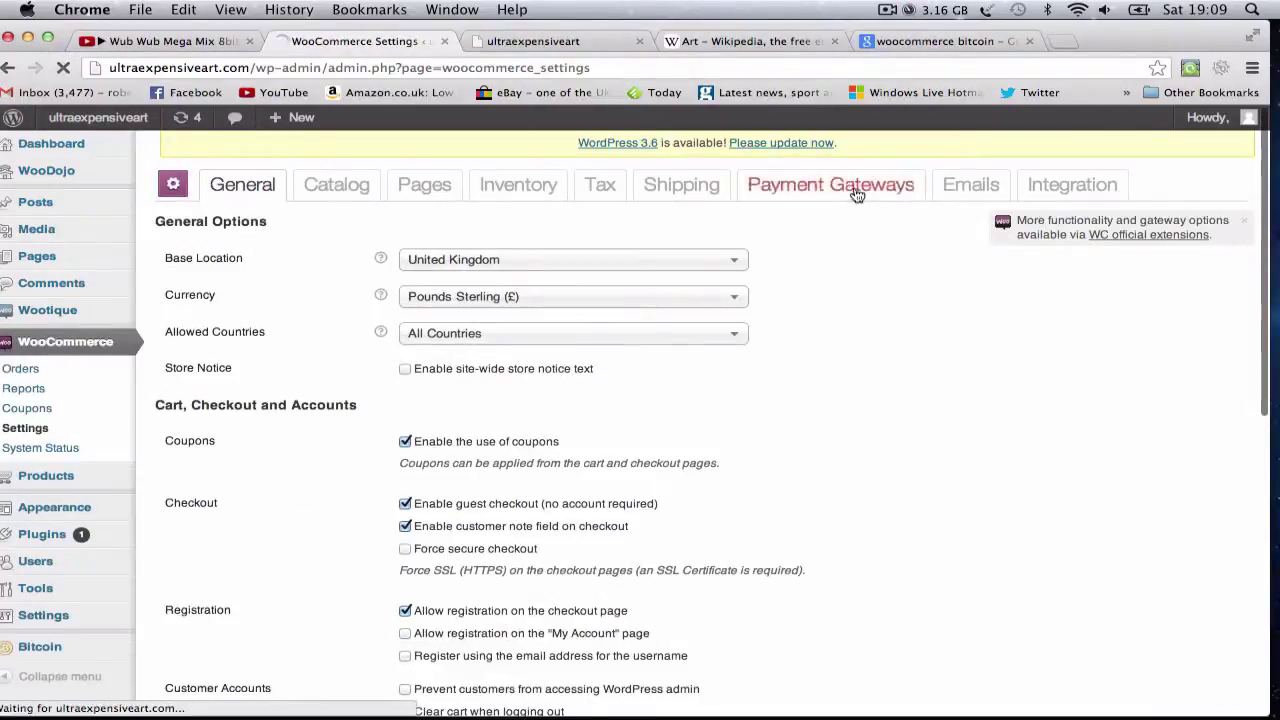
{"action": "left_click", "coordinate": [831, 184]}
{"action": "left_click", "coordinate": [206, 594]}
{"action": "left_click", "coordinate": [648, 219]}
{"action": "scroll", "coordinate": [536, 345], "scroll_direction": "down", "scroll_amount": 10}
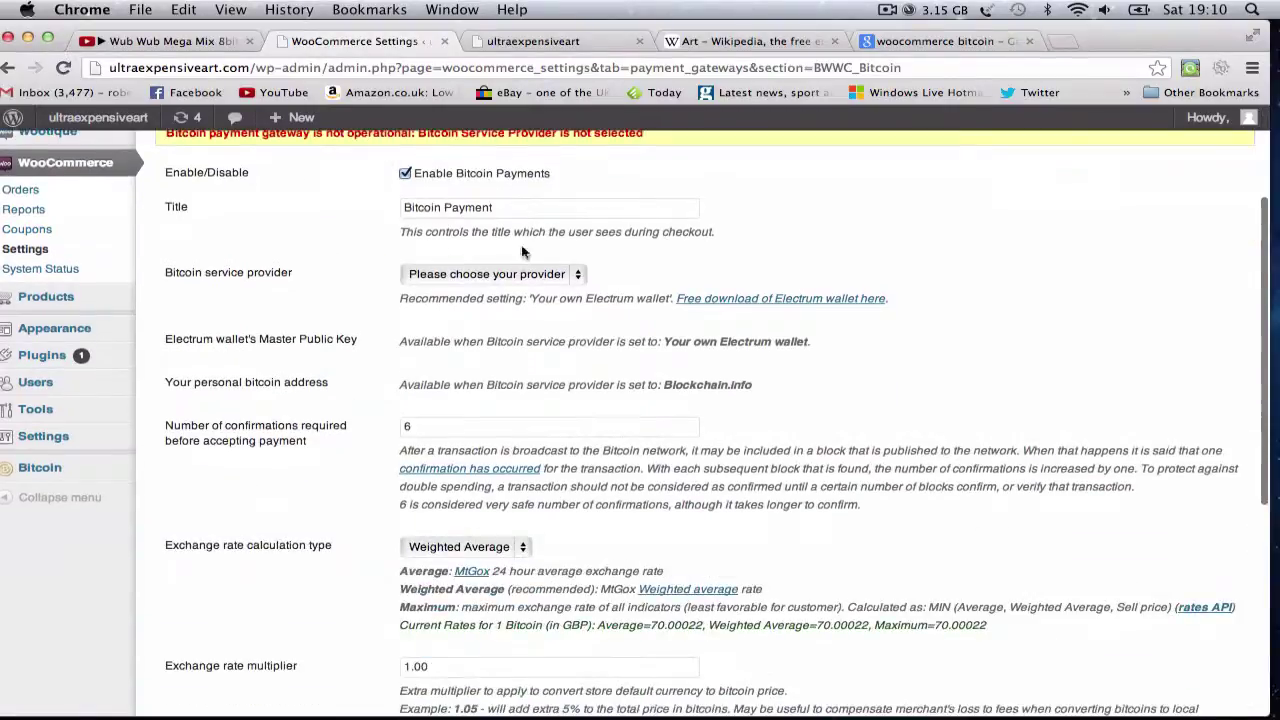
{"action": "scroll", "coordinate": [536, 345], "scroll_direction": "up", "scroll_amount": 10}
Reload the storefront home page, look over its sections and return to the site admin.
{"action": "left_click", "coordinate": [533, 41]}
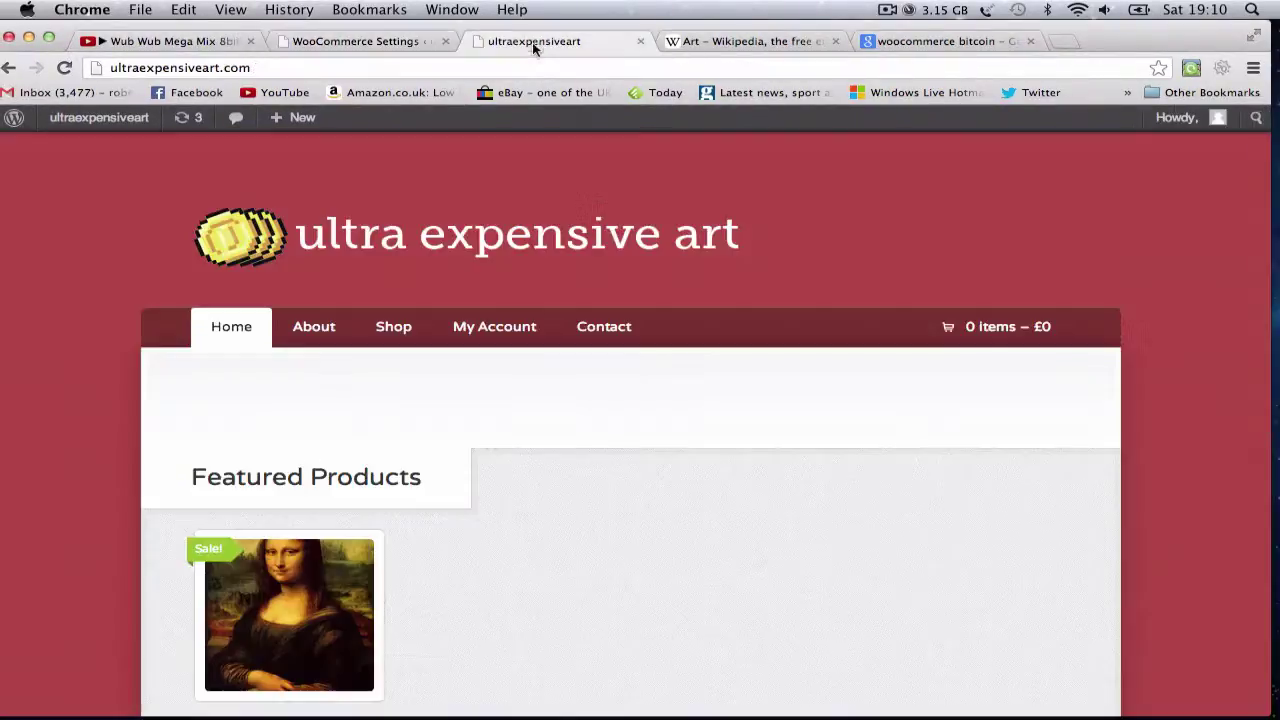
{"action": "key", "text": "super+r"}
{"action": "scroll", "coordinate": [420, 309], "scroll_direction": "down", "scroll_amount": 6}
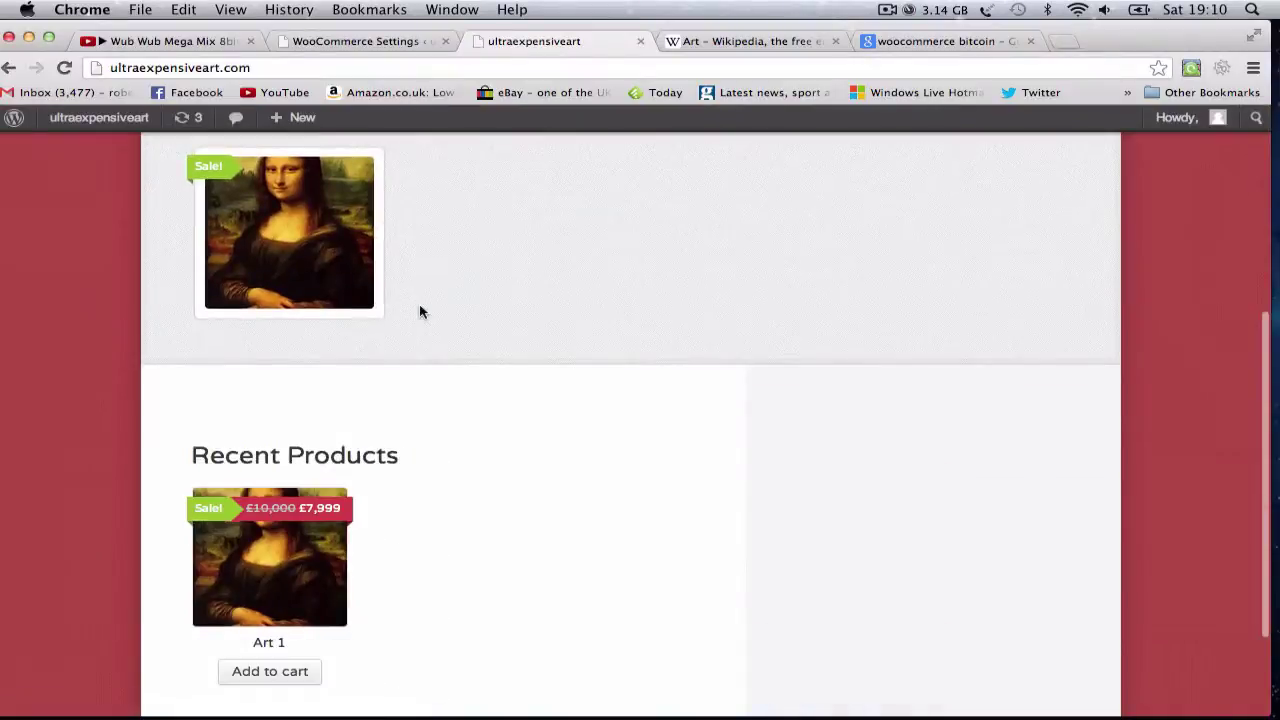
{"action": "scroll", "coordinate": [837, 329], "scroll_direction": "up", "scroll_amount": 6}
{"action": "left_click", "coordinate": [338, 41]}
{"action": "left_click", "coordinate": [533, 41]}
{"action": "left_click", "coordinate": [397, 38]}
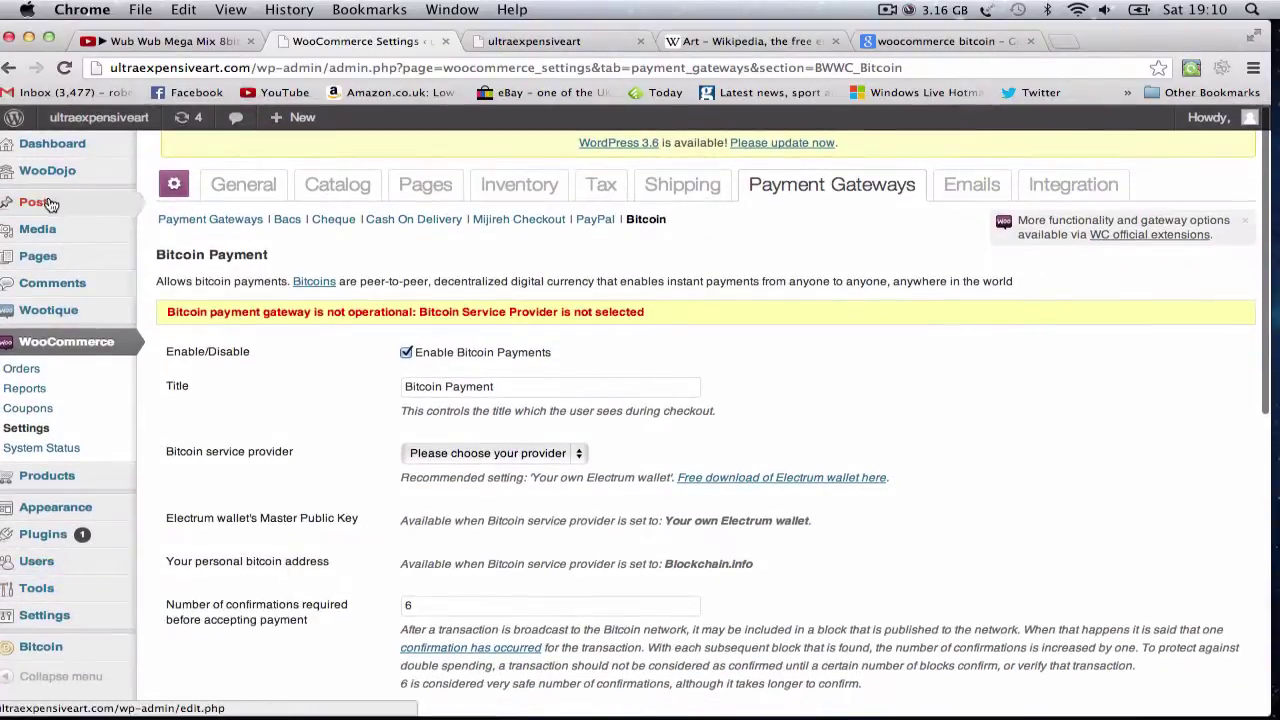
Publish a new post titled "Welcome" with the text "ultra expensive art is where you can by the best new art using digital currency.".
{"action": "left_click", "coordinate": [50, 202]}
{"action": "left_click", "coordinate": [533, 41]}
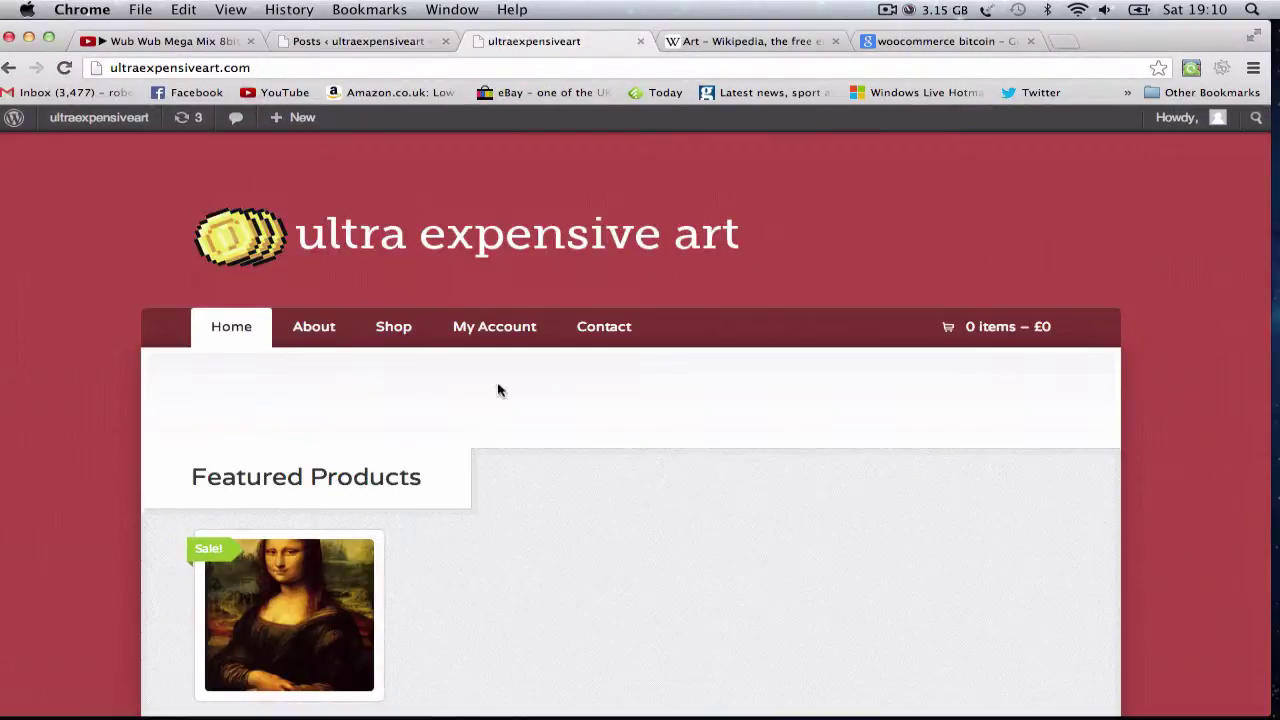
{"action": "left_click", "coordinate": [432, 38]}
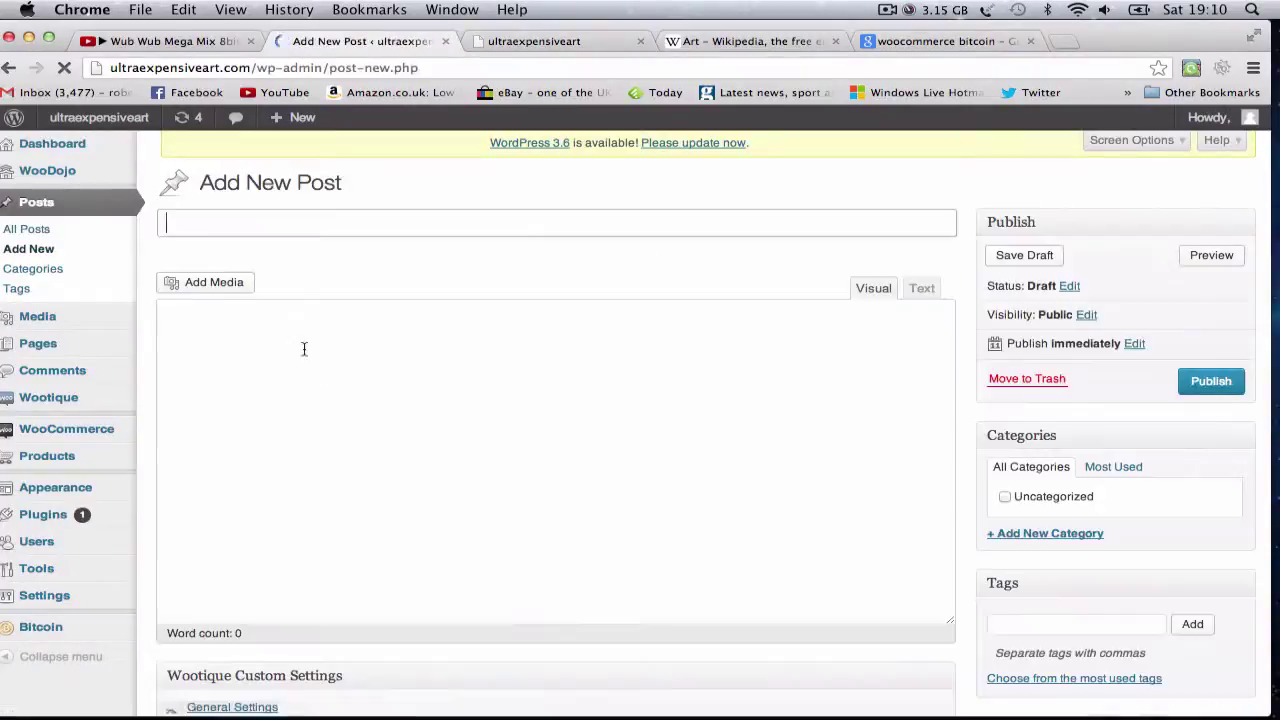
{"action": "type", "text": "Welcome"}
{"action": "left_click", "coordinate": [236, 384]}
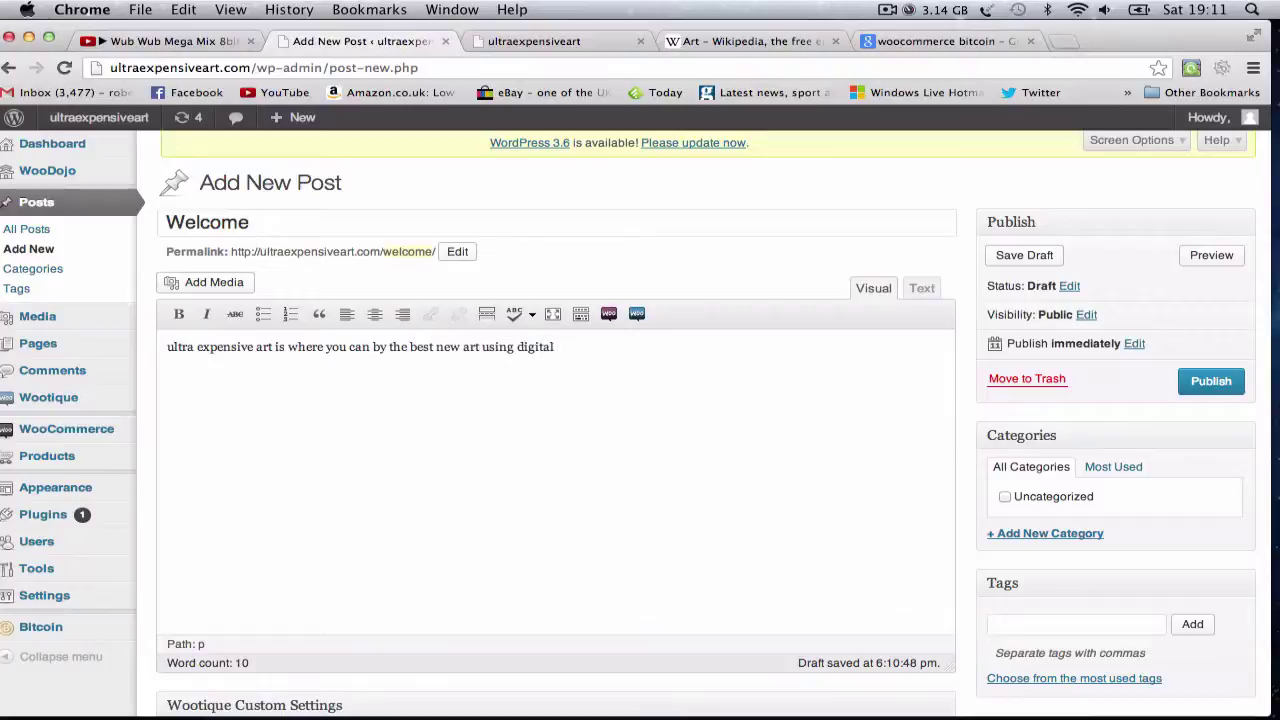
{"action": "left_click", "coordinate": [1205, 388]}
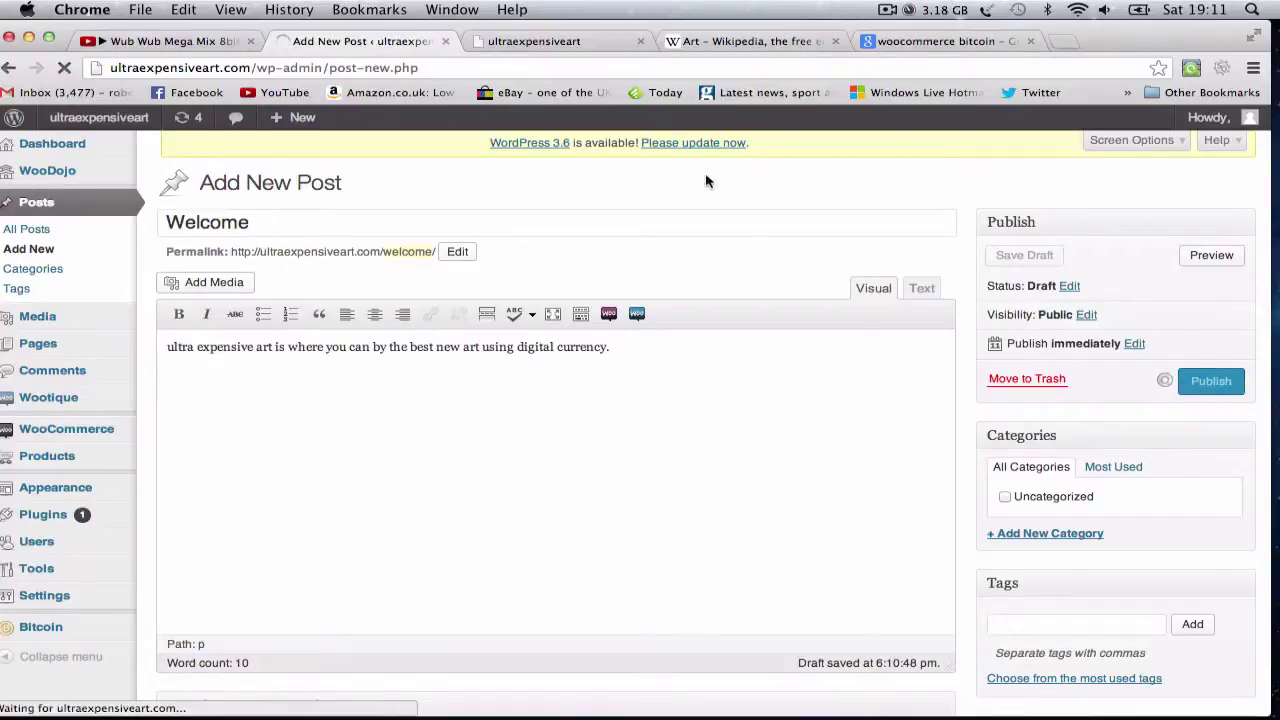
Reload the storefront home page and look over the welcome post, featured products and recent products sections.
{"action": "left_click", "coordinate": [600, 42]}
{"action": "key", "text": "super+r"}
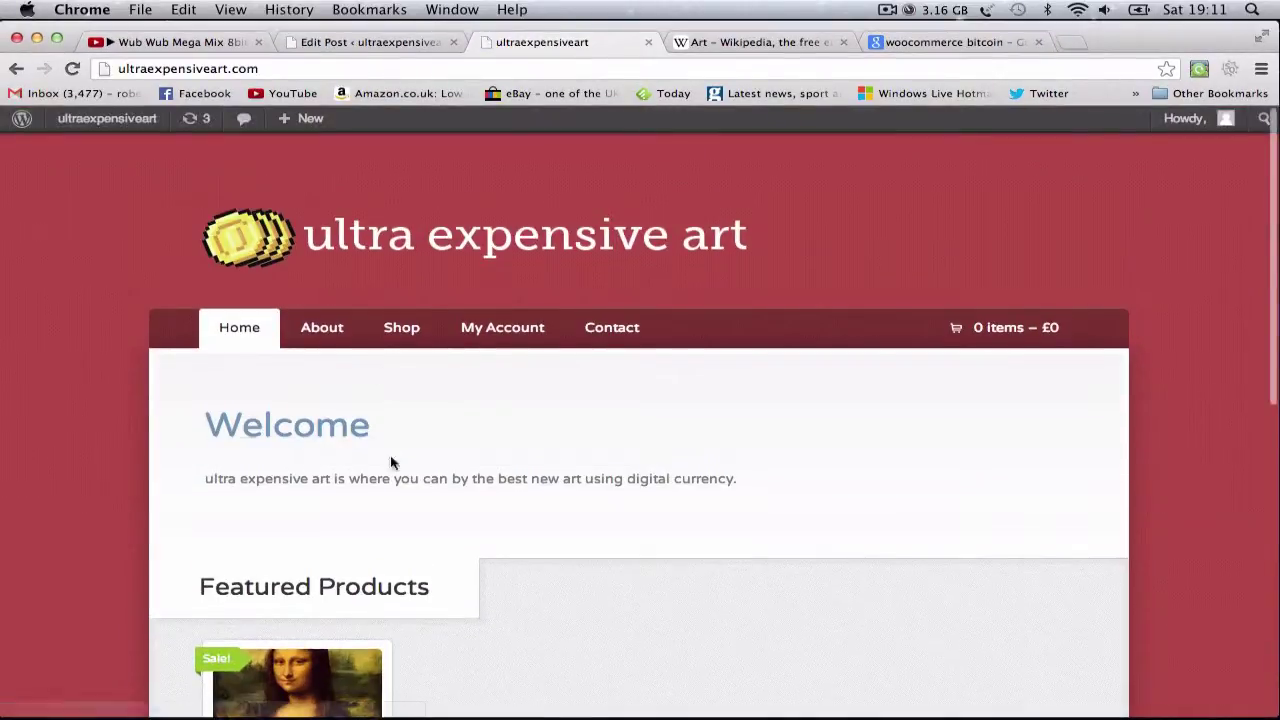
{"action": "scroll", "coordinate": [487, 501], "scroll_direction": "down", "scroll_amount": 3}
{"action": "scroll", "coordinate": [775, 435], "scroll_direction": "down", "scroll_amount": 5}
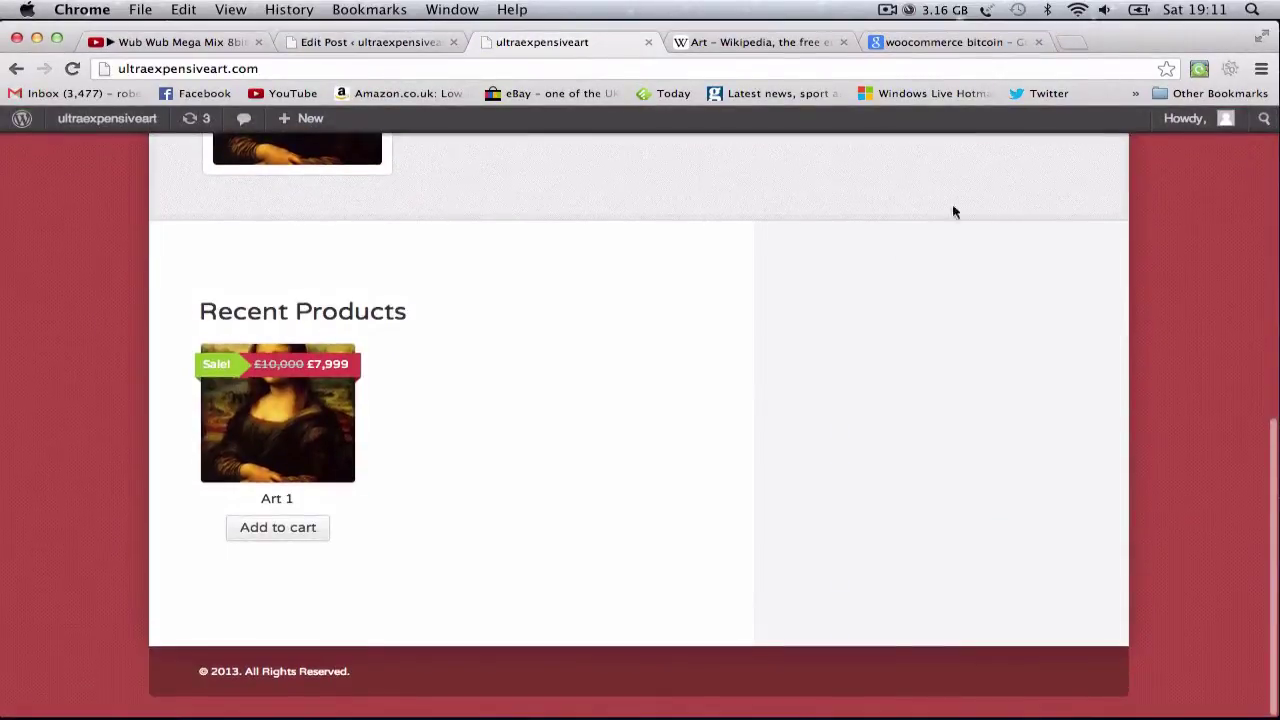
Open the site's widget settings in the admin and add a Text widget to the Primary sidebar.
{"action": "left_click", "coordinate": [390, 45]}
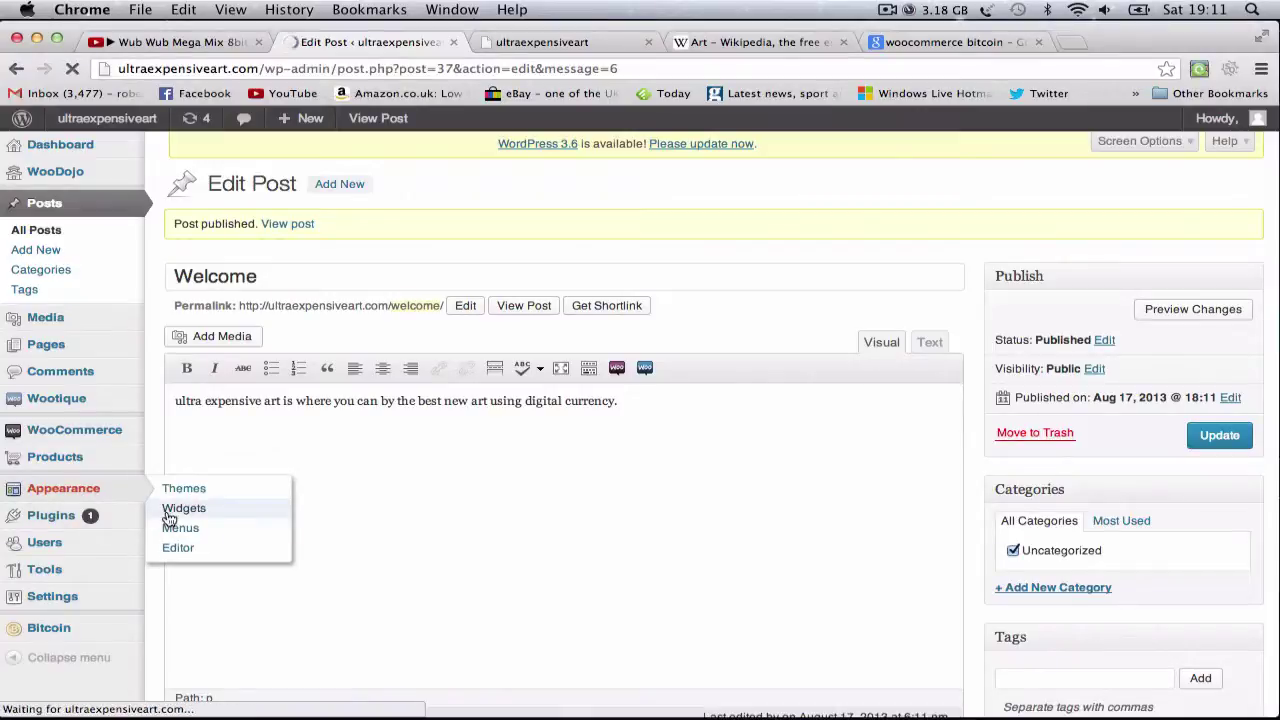
{"action": "scroll", "coordinate": [706, 375], "scroll_direction": "down", "scroll_amount": 10}
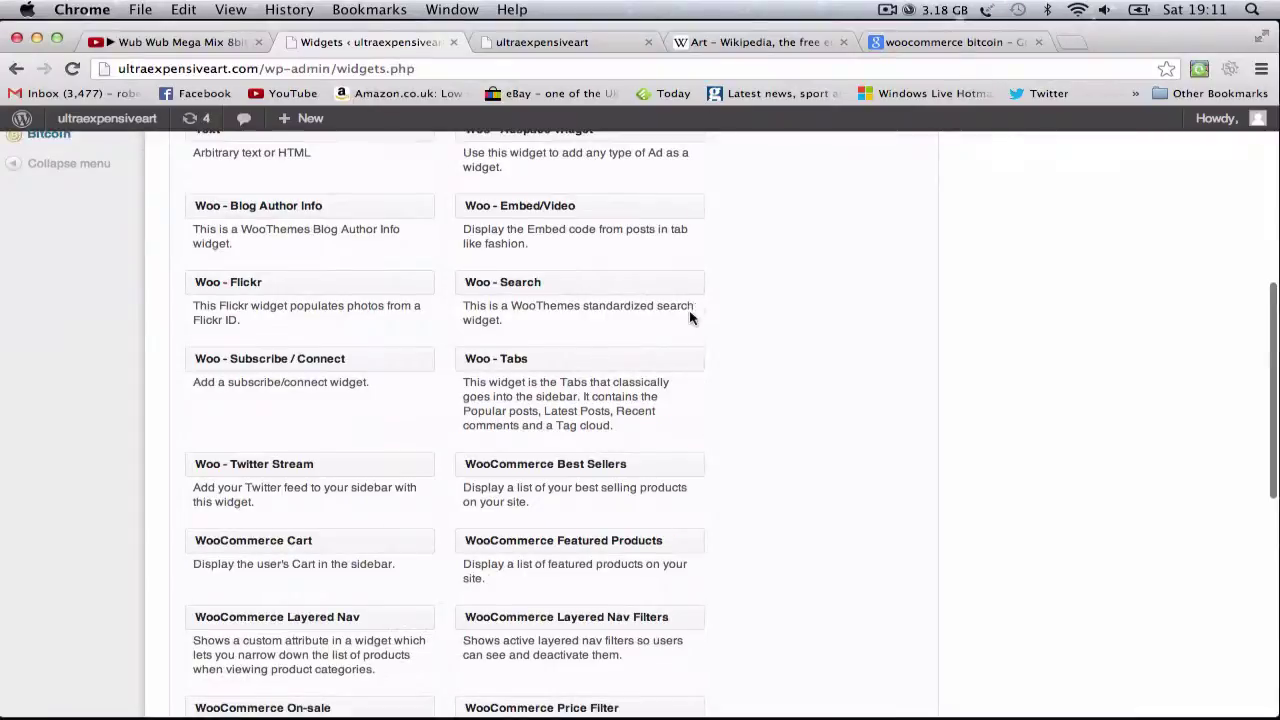
{"action": "scroll", "coordinate": [560, 583], "scroll_direction": "up", "scroll_amount": 5}
{"action": "scroll", "coordinate": [558, 594], "scroll_direction": "down", "scroll_amount": 5}
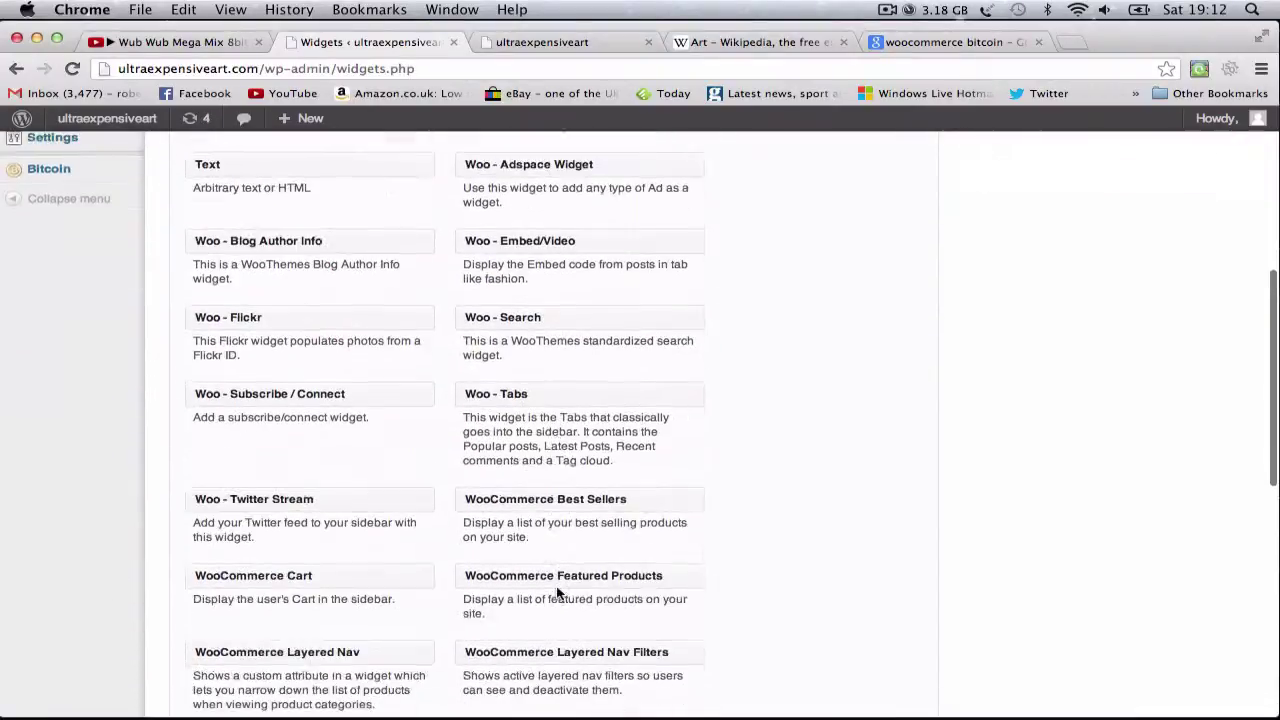
{"action": "scroll", "coordinate": [558, 594], "scroll_direction": "down", "scroll_amount": 10}
{"action": "scroll", "coordinate": [477, 520], "scroll_direction": "up", "scroll_amount": 6}
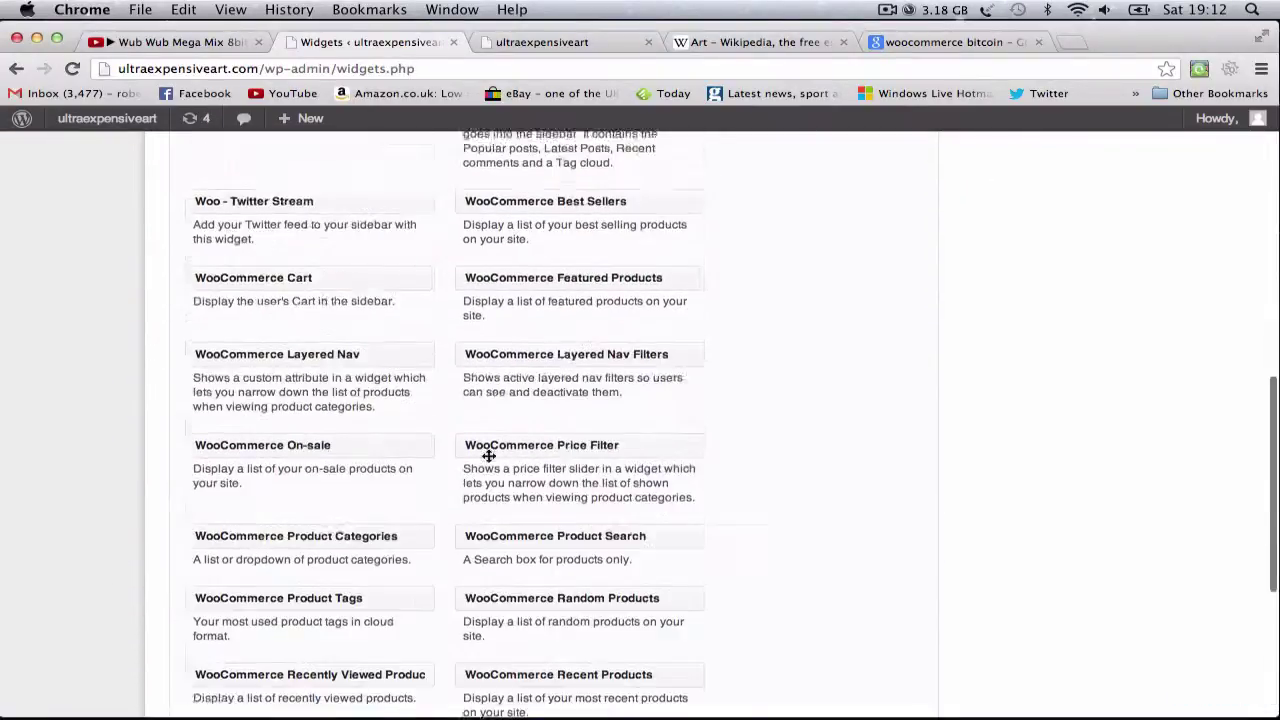
{"action": "scroll", "coordinate": [488, 455], "scroll_direction": "up", "scroll_amount": 15}
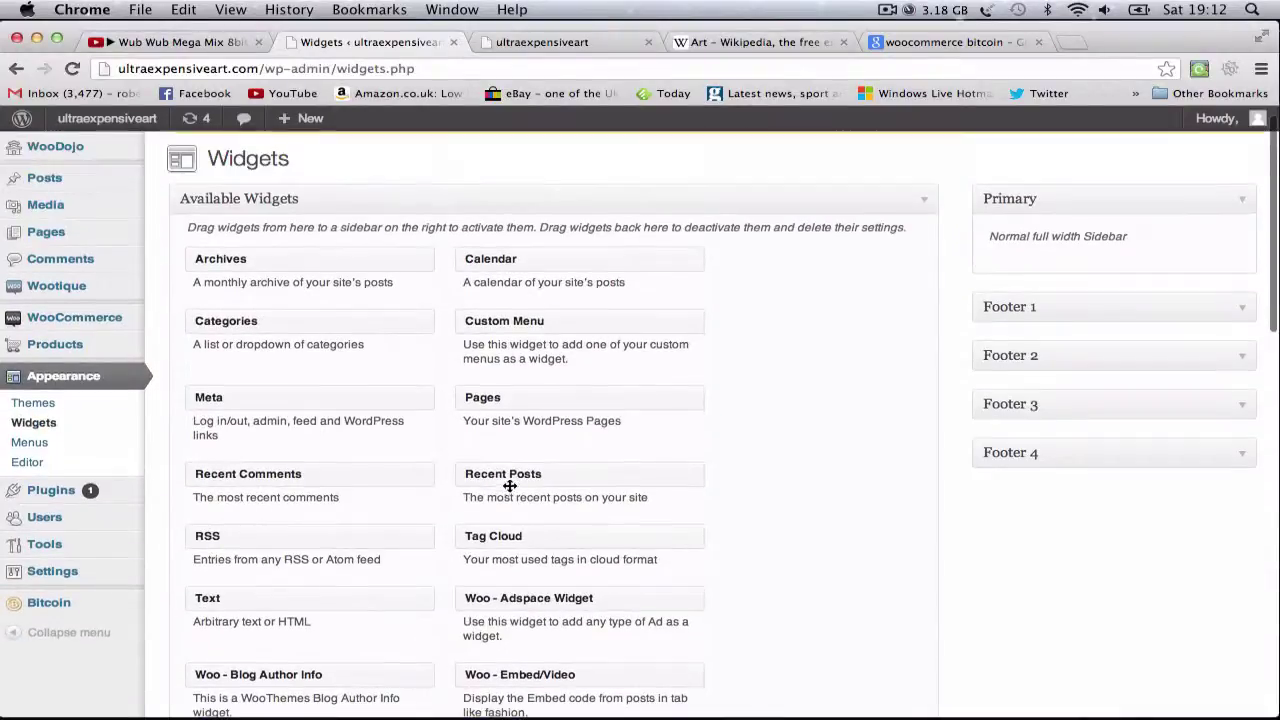
{"action": "scroll", "coordinate": [455, 340], "scroll_direction": "down", "scroll_amount": 3}
{"action": "left_click_drag", "start_coordinate": [284, 506], "coordinate": [1080, 256]}
Switch to Firefox, open the widget settings of the yosv.net site and copy all the HTML from its Text widget.
{"action": "mouse_move", "coordinate": [990, 700]}
{"action": "left_click", "coordinate": [1160, 686]}
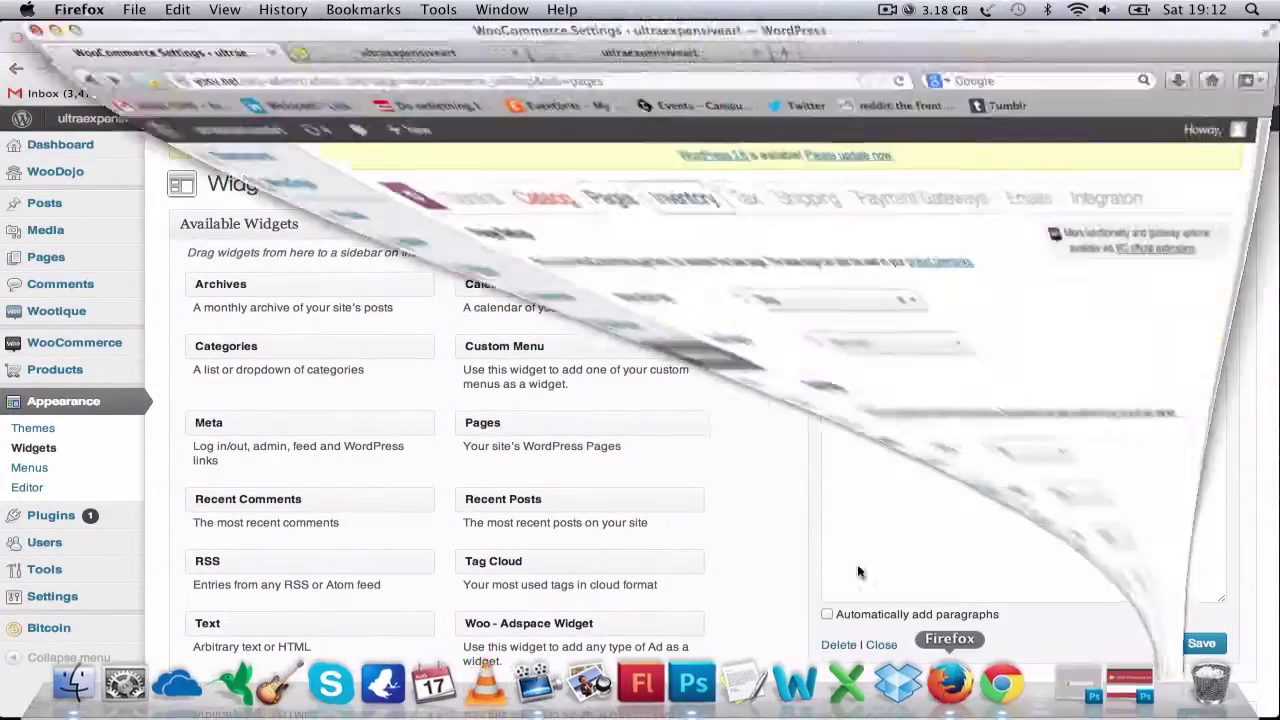
{"action": "mouse_move", "coordinate": [55, 516]}
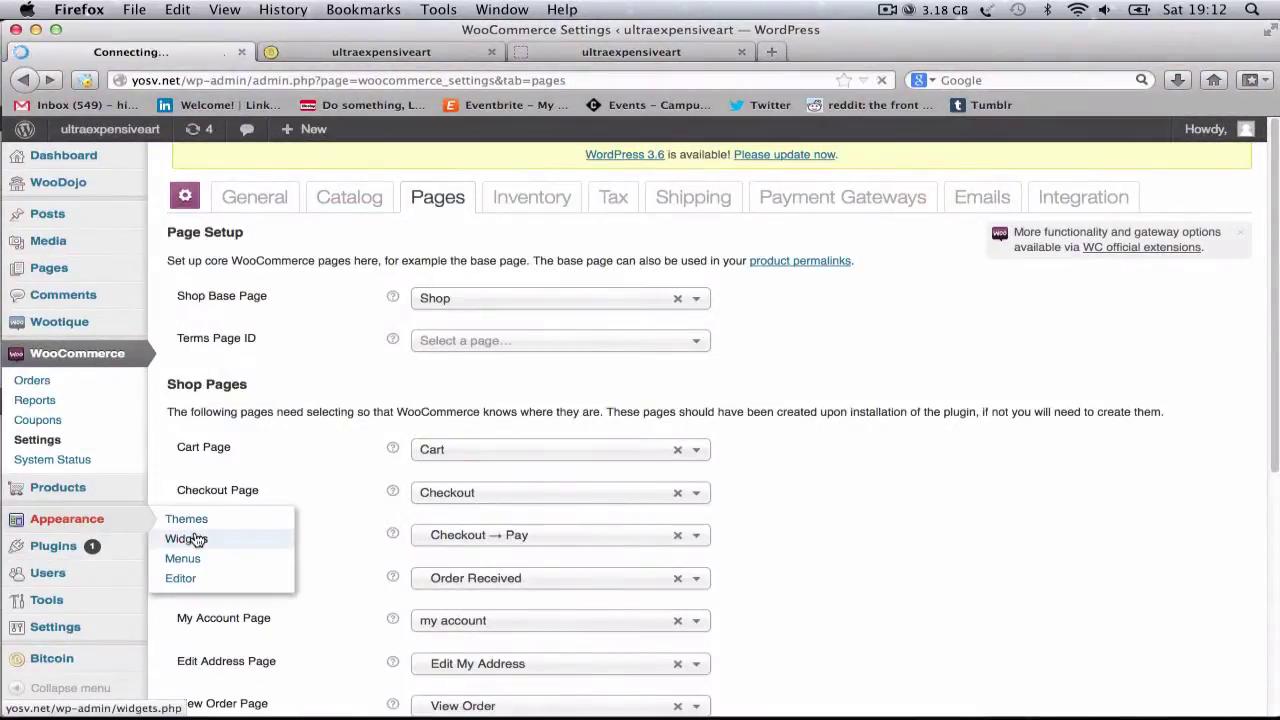
{"action": "left_click", "coordinate": [1117, 312]}
{"action": "key", "text": "super+a"}
{"action": "key", "text": "super+c"}
Back in Chrome, paste the bitlogo.jpg and litelogo.jpg image code into the new Text widget's content and save the widget.
{"action": "left_click", "coordinate": [1118, 695]}
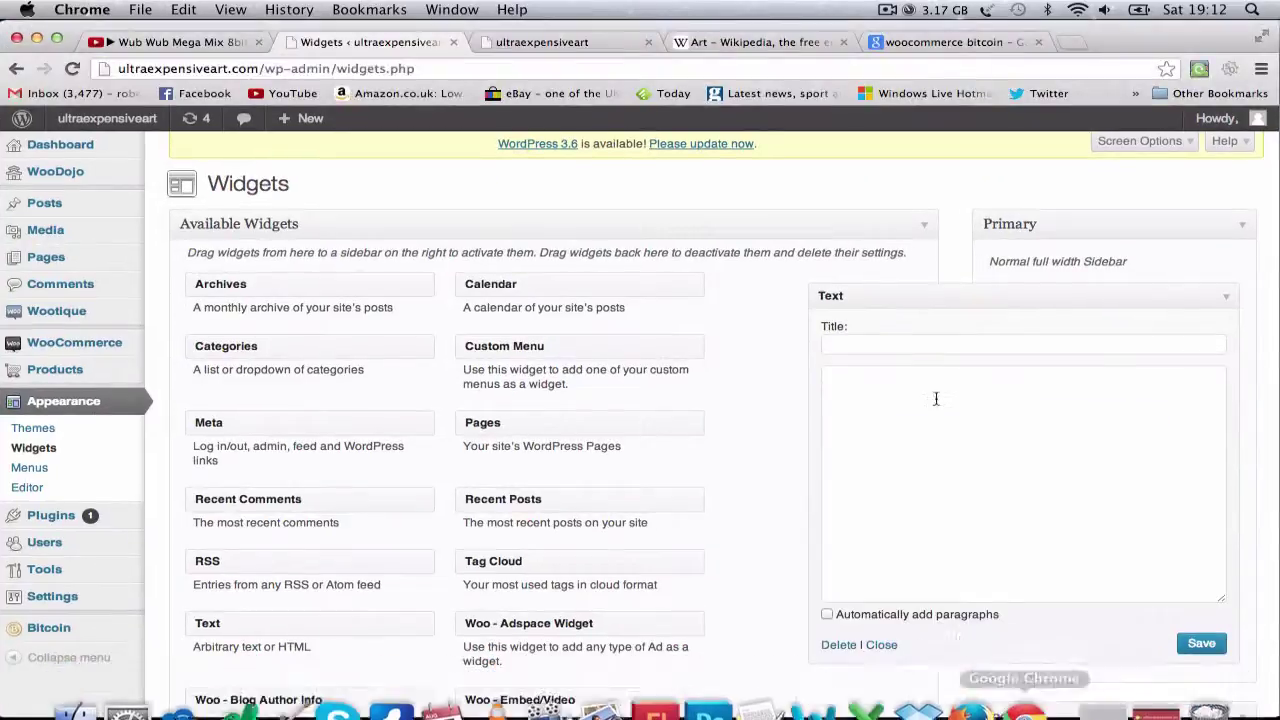
{"action": "key", "text": "super+v"}
{"action": "left_click", "coordinate": [1182, 650]}
Reload the storefront home page and check the sidebar beside Recent Products for the Bitcoin and Litecoin logos.
{"action": "left_click", "coordinate": [541, 42]}
{"action": "key", "text": "super+r"}
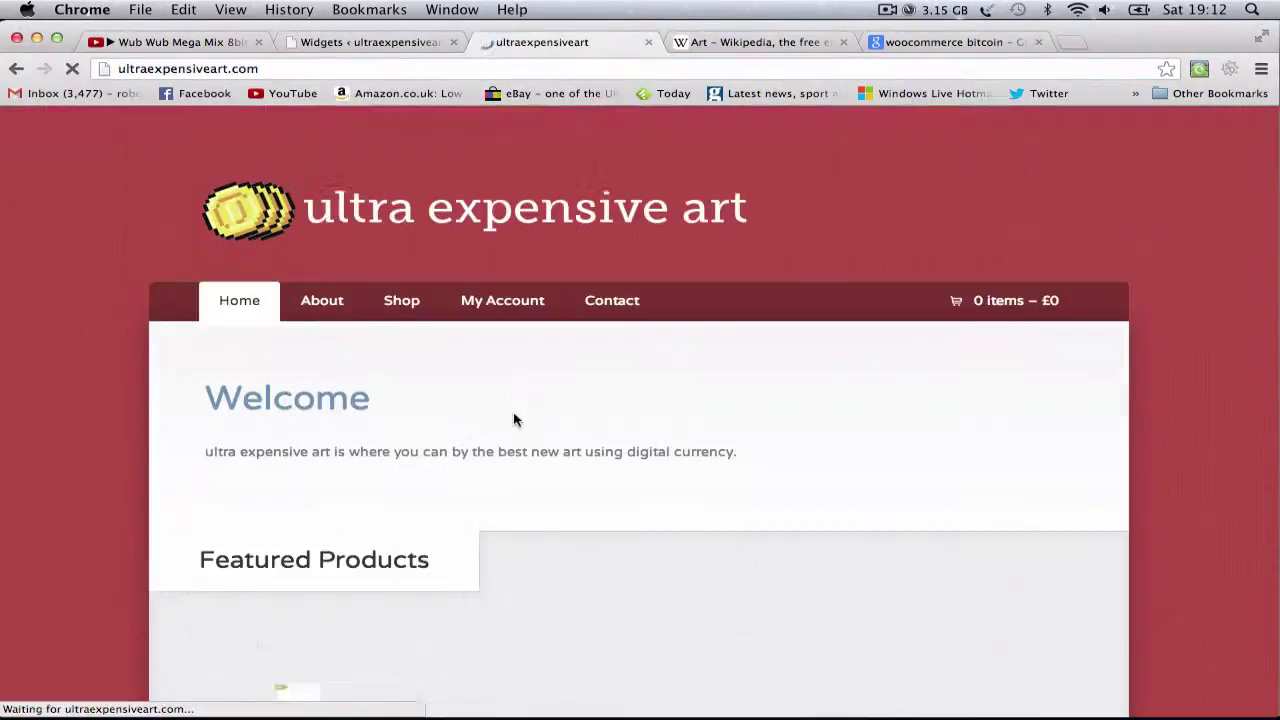
{"action": "scroll", "coordinate": [514, 420], "scroll_direction": "down", "scroll_amount": 10}
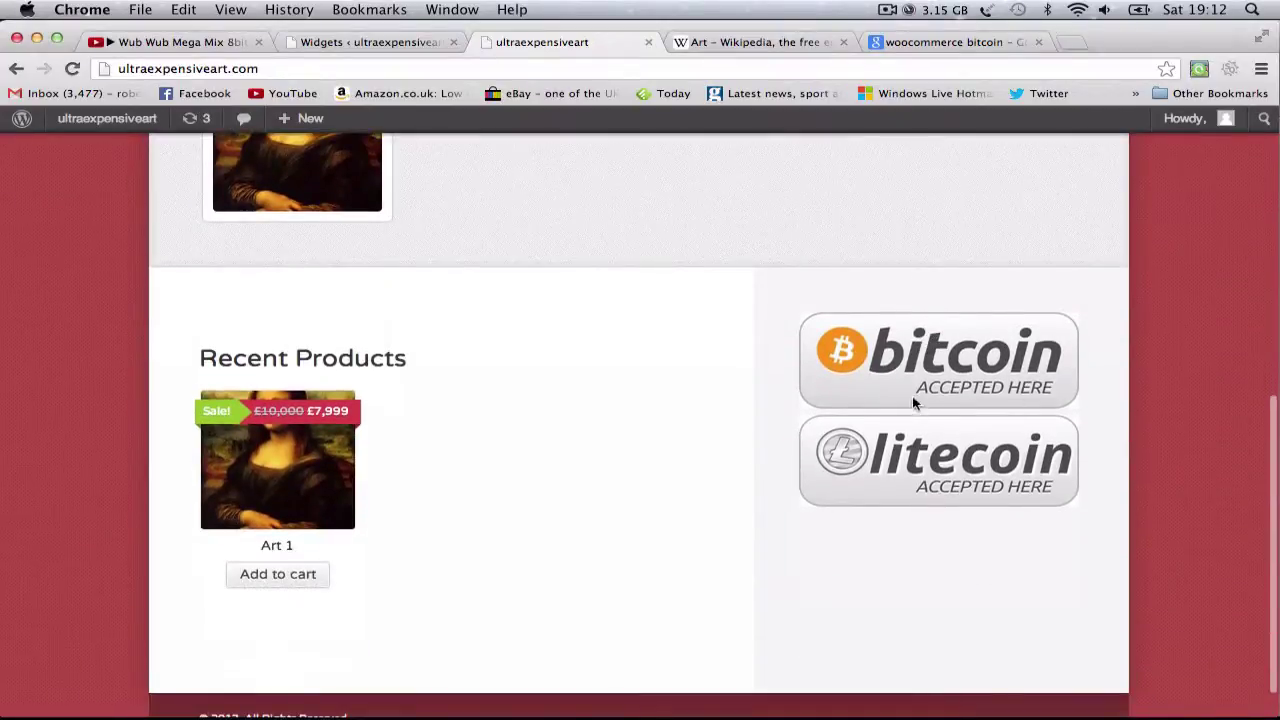
{"action": "key", "text": "super+r"}
{"action": "left_click", "coordinate": [390, 42]}
{"action": "key", "text": "ctrl+Tab"}
{"action": "scroll", "coordinate": [510, 260], "scroll_direction": "up", "scroll_amount": 1}
Collapse the Text widget and add the WooCommerce Recent Products widget to the Primary sidebar.
{"action": "left_click", "coordinate": [357, 43]}
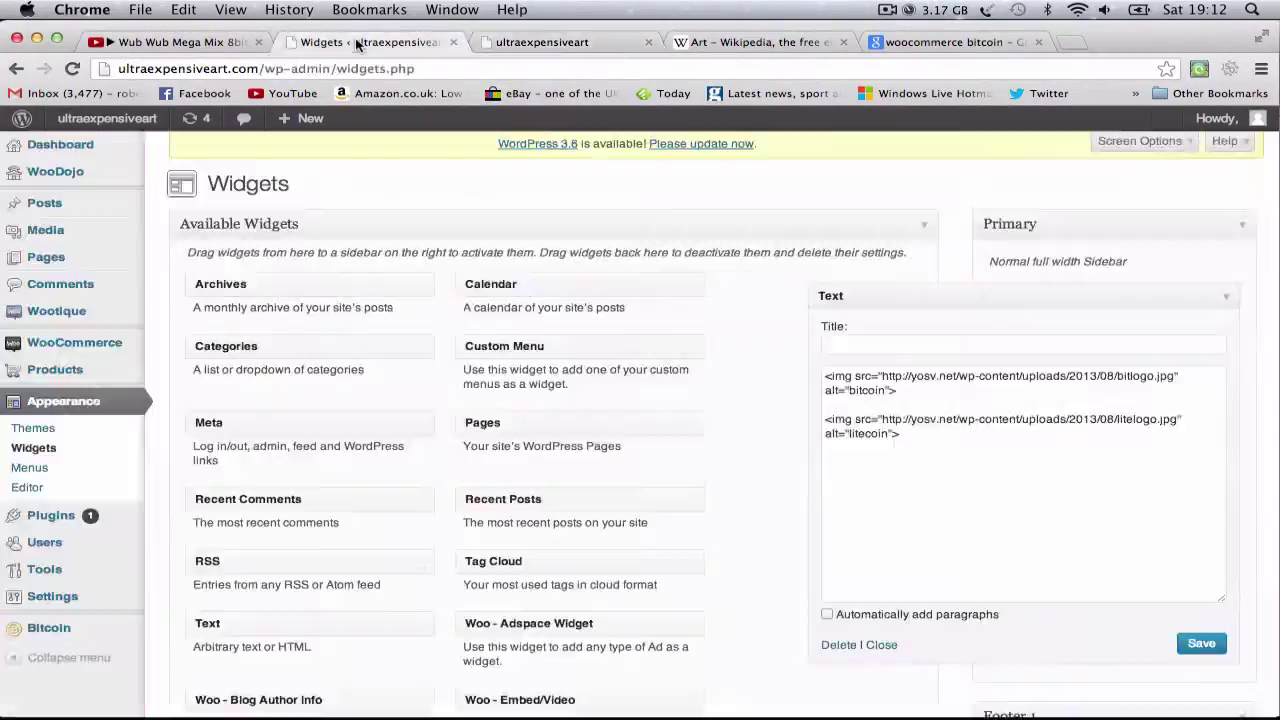
{"action": "left_click", "coordinate": [881, 644]}
{"action": "scroll", "coordinate": [714, 450], "scroll_direction": "down", "scroll_amount": 5}
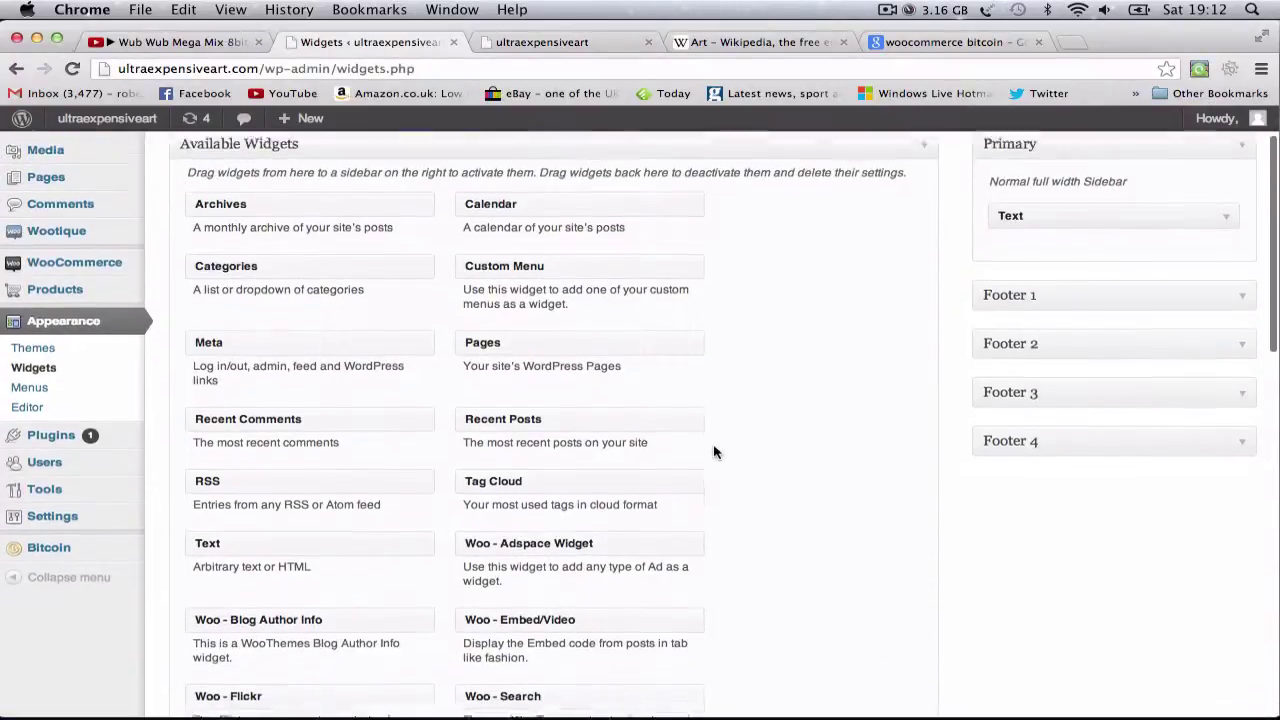
{"action": "scroll", "coordinate": [714, 453], "scroll_direction": "down", "scroll_amount": 8}
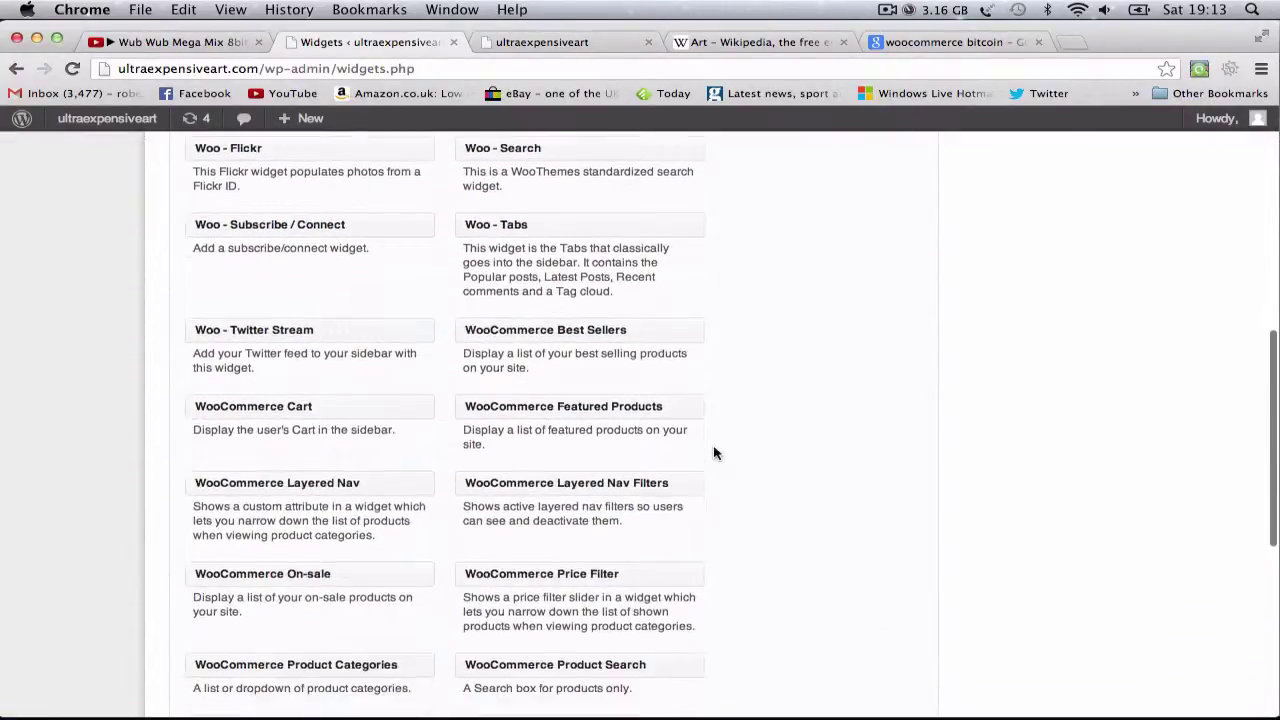
{"action": "scroll", "coordinate": [714, 453], "scroll_direction": "down", "scroll_amount": 3}
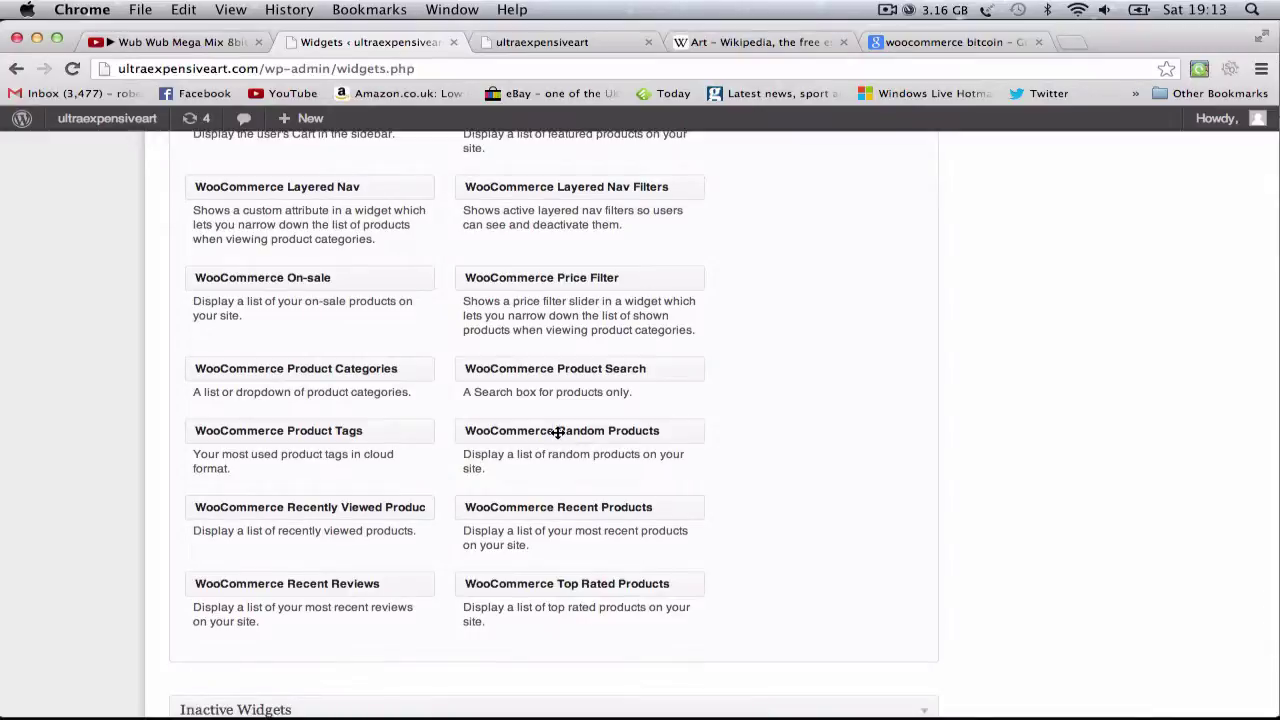
{"action": "scroll", "coordinate": [553, 518], "scroll_direction": "up", "scroll_amount": 3}
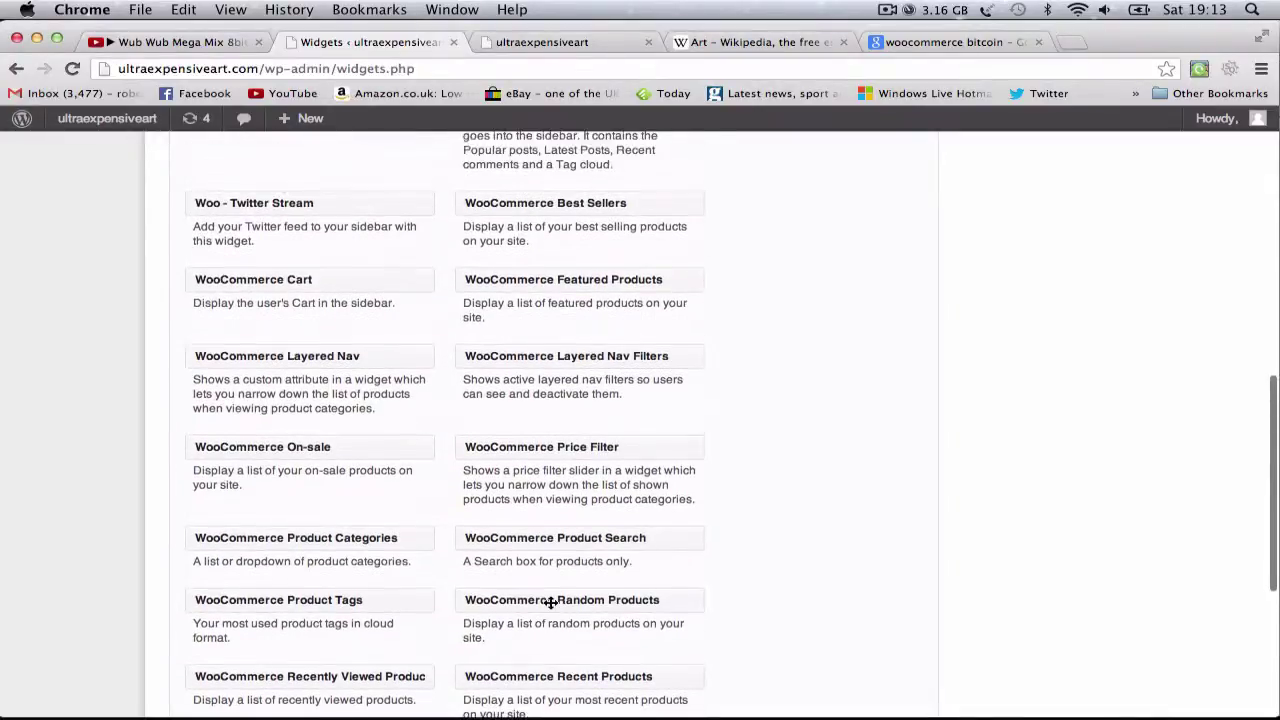
{"action": "left_click_drag", "start_coordinate": [842, 260], "coordinate": [1060, 330]}
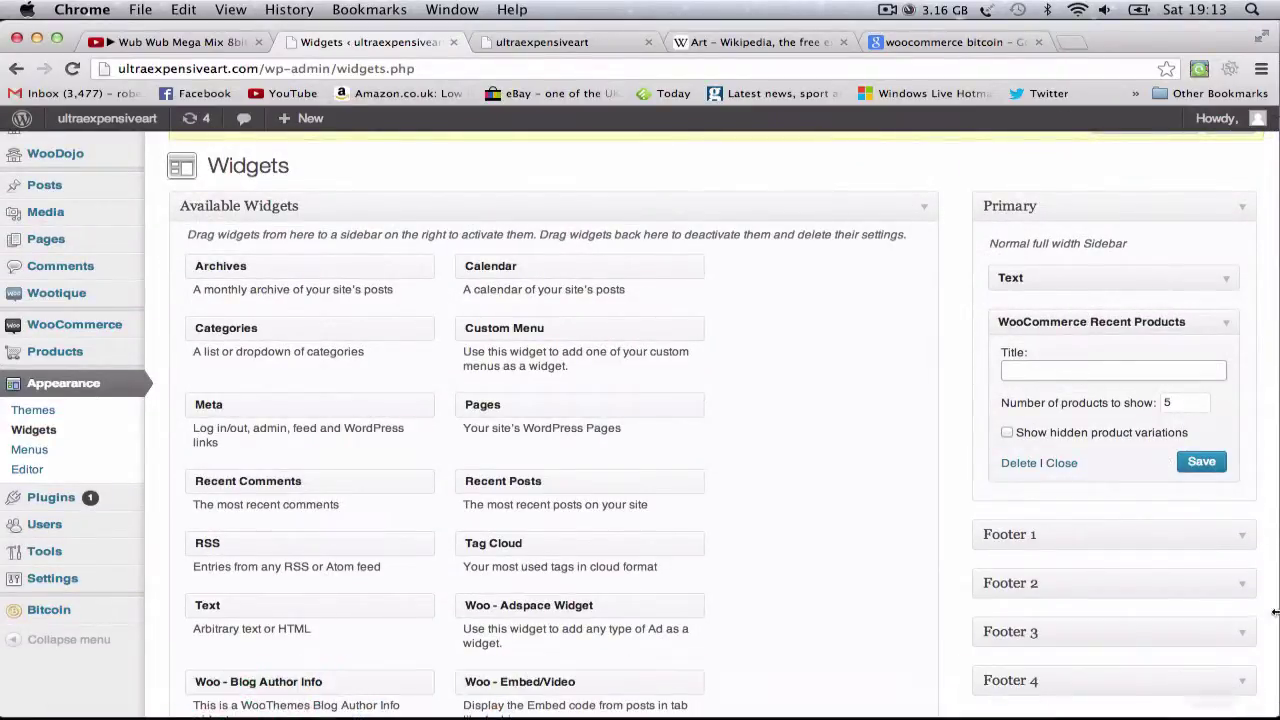
{"action": "left_click", "coordinate": [1057, 463]}
Replace the Recent Products widget in the Primary sidebar with a WooCommerce Random Products widget titled "Random Products" and save it.
{"action": "scroll", "coordinate": [543, 380], "scroll_direction": "down", "scroll_amount": 5}
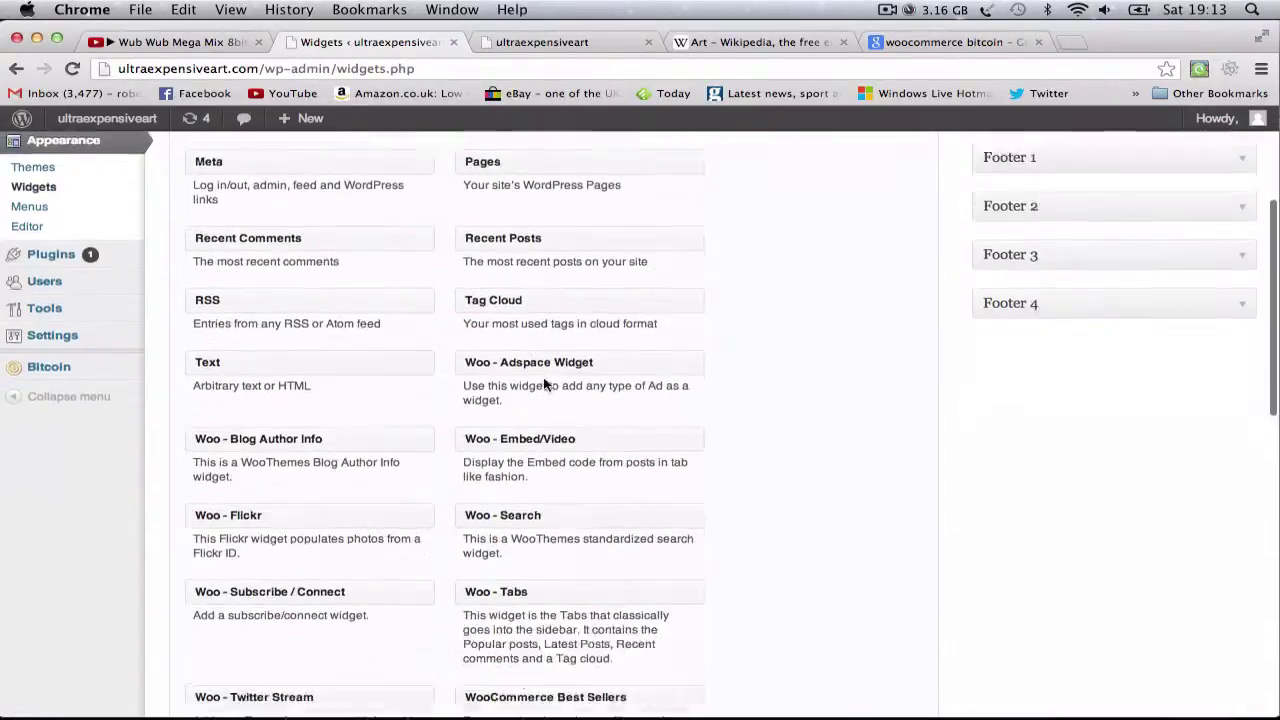
{"action": "scroll", "coordinate": [543, 380], "scroll_direction": "down", "scroll_amount": 4}
{"action": "scroll", "coordinate": [517, 477], "scroll_direction": "up", "scroll_amount": 3}
{"action": "left_click_drag", "start_coordinate": [940, 5], "coordinate": [825, 262]}
{"action": "left_click", "coordinate": [1026, 321]}
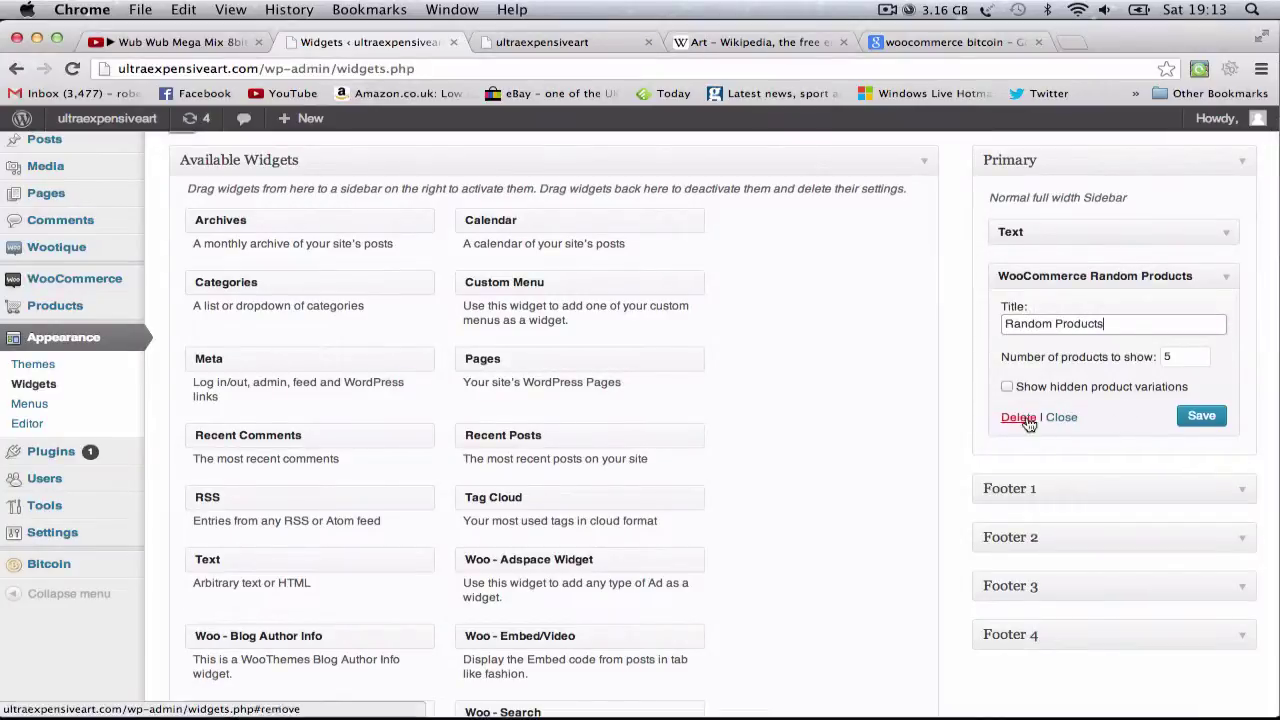
{"action": "key", "text": "Return"}
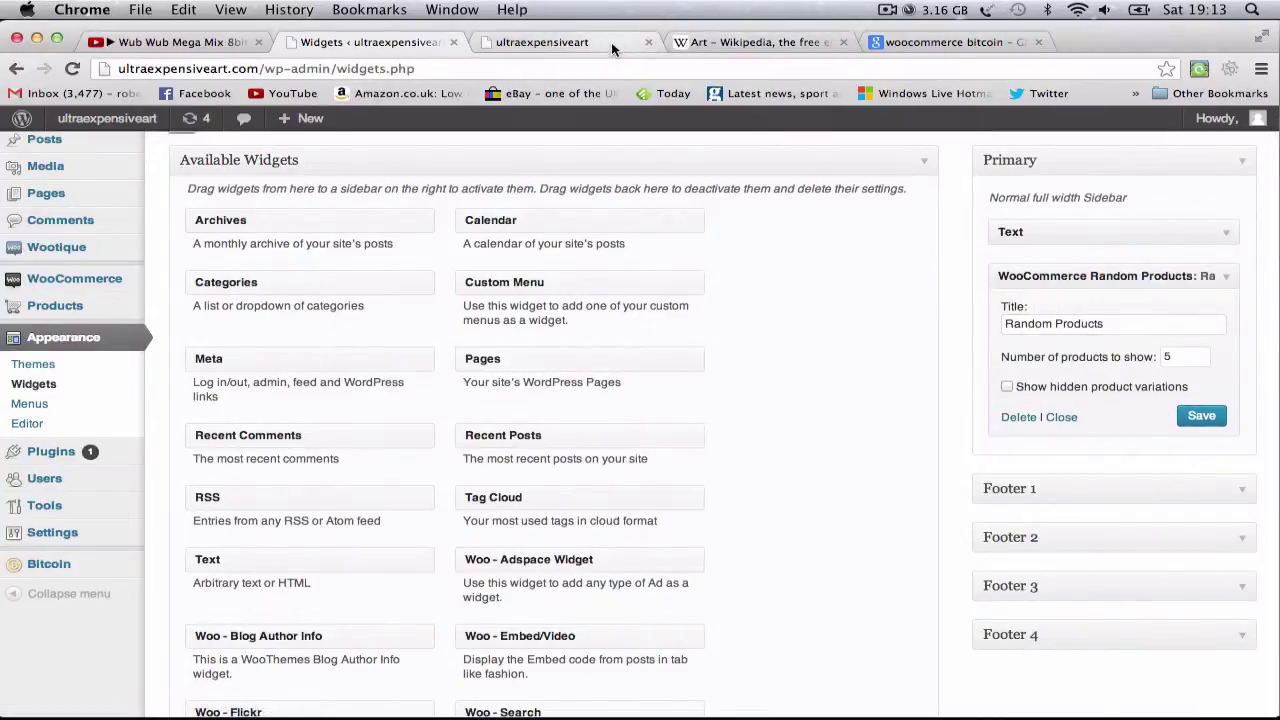
Reload the storefront home page and examine its sections, including the sidebar with the payment logos and Random Products.
{"action": "left_click", "coordinate": [611, 42]}
{"action": "key", "text": "super+r"}
{"action": "scroll", "coordinate": [523, 443], "scroll_direction": "down", "scroll_amount": 10}
{"action": "scroll", "coordinate": [907, 419], "scroll_direction": "up", "scroll_amount": 15}
{"action": "scroll", "coordinate": [907, 419], "scroll_direction": "down", "scroll_amount": 15}
{"action": "scroll", "coordinate": [443, 414], "scroll_direction": "up", "scroll_amount": 2}
{"action": "scroll", "coordinate": [446, 455], "scroll_direction": "up", "scroll_amount": 6}
{"action": "scroll", "coordinate": [634, 452], "scroll_direction": "down", "scroll_amount": 5}
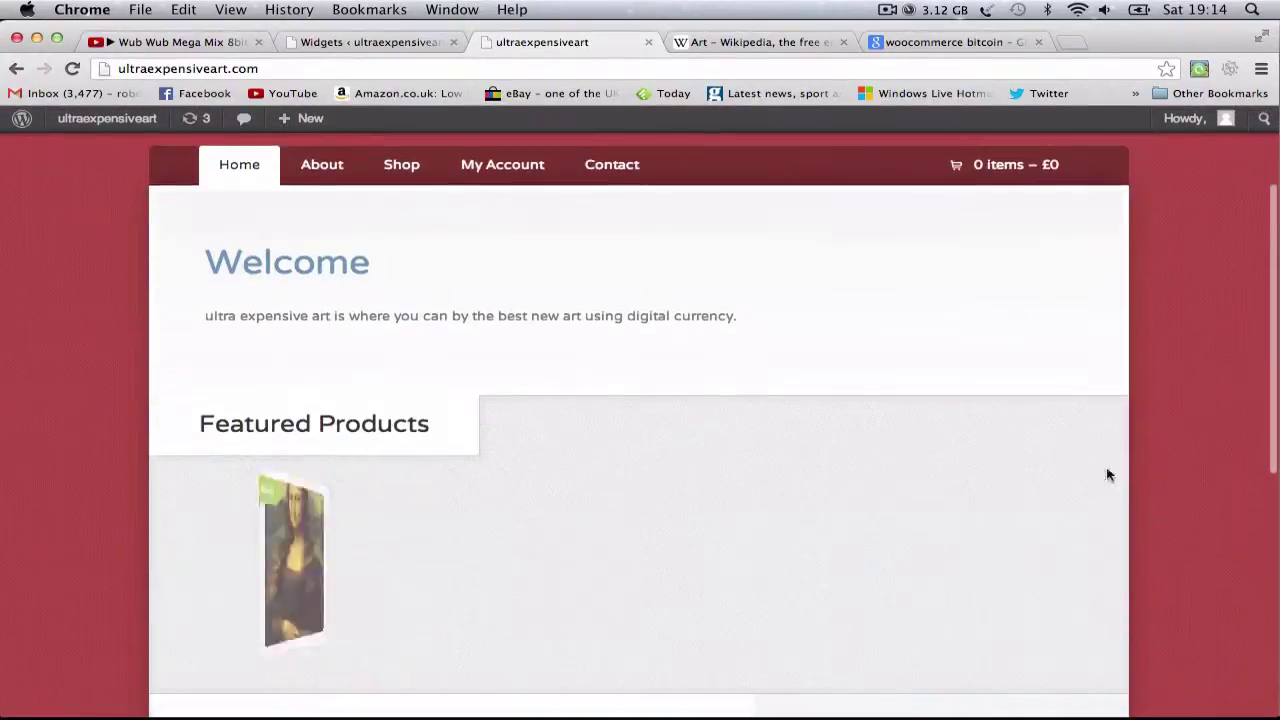
{"action": "scroll", "coordinate": [634, 457], "scroll_direction": "down", "scroll_amount": 5}
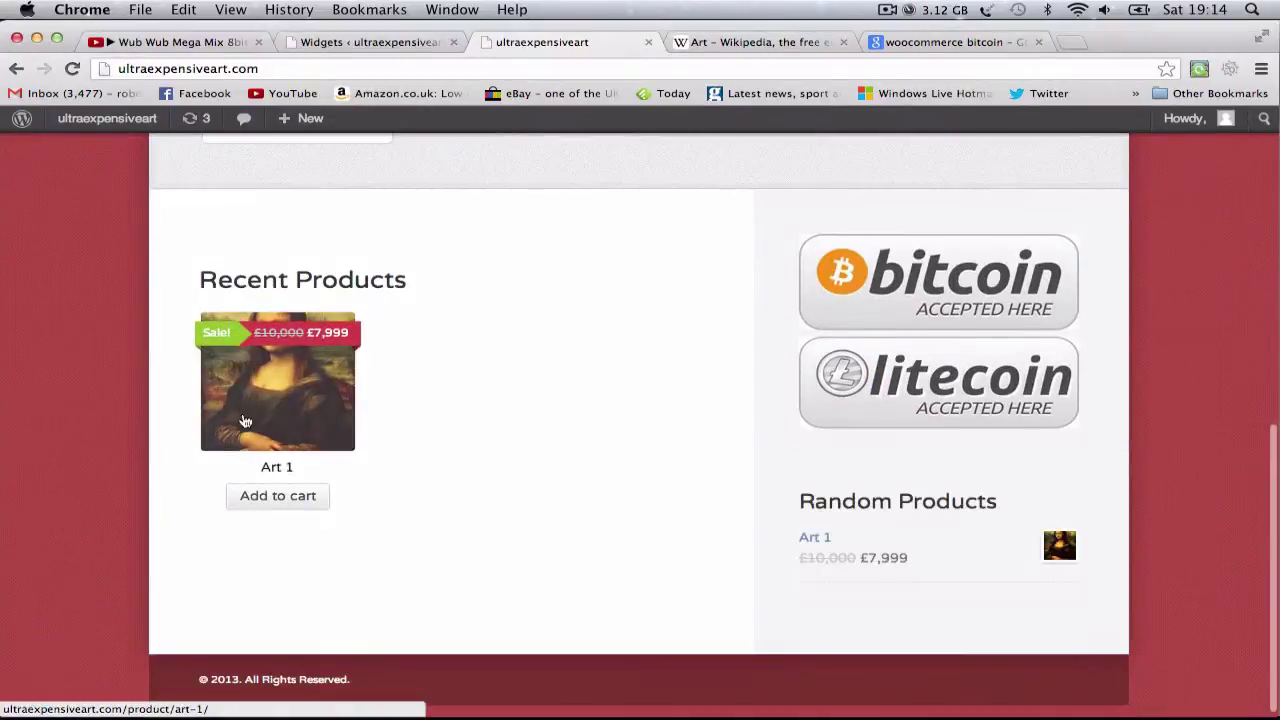
Open the Art 1 product page from Recent Products and add one piece to the cart.
{"action": "left_click", "coordinate": [281, 435]}
{"action": "scroll", "coordinate": [528, 440], "scroll_direction": "down", "scroll_amount": 2}
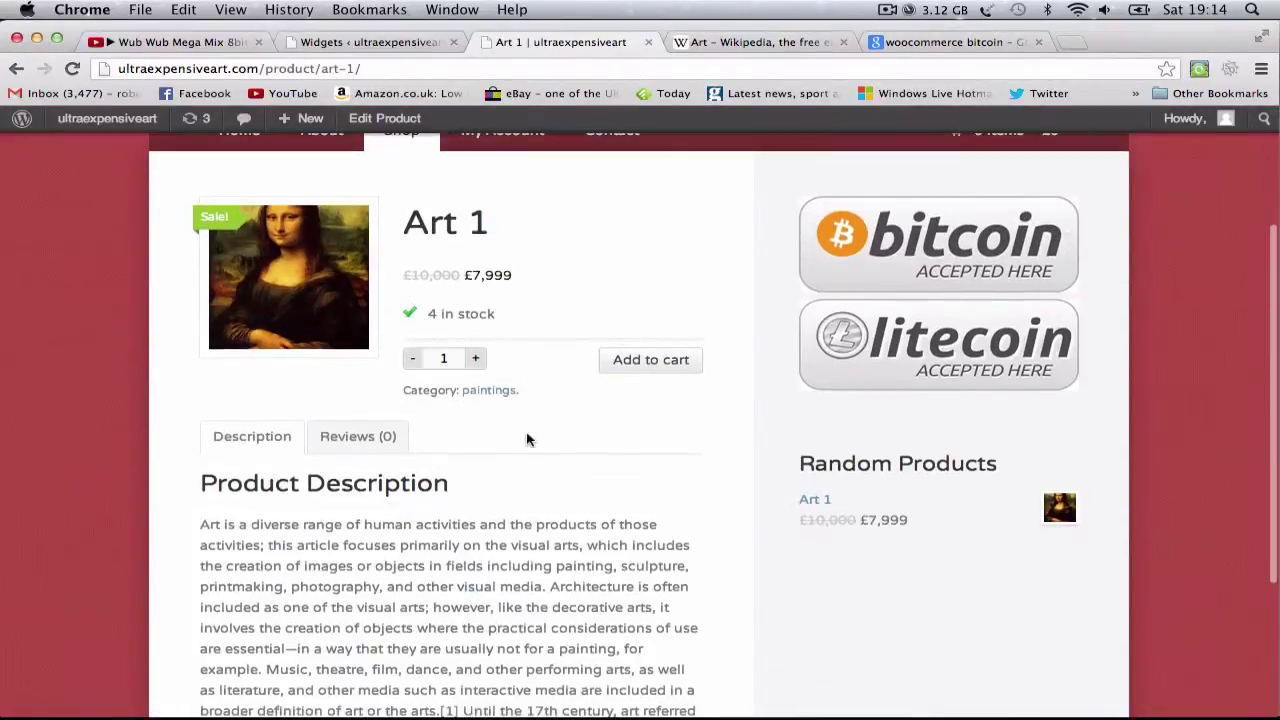
{"action": "scroll", "coordinate": [472, 408], "scroll_direction": "down", "scroll_amount": 1}
{"action": "scroll", "coordinate": [430, 470], "scroll_direction": "up", "scroll_amount": 3}
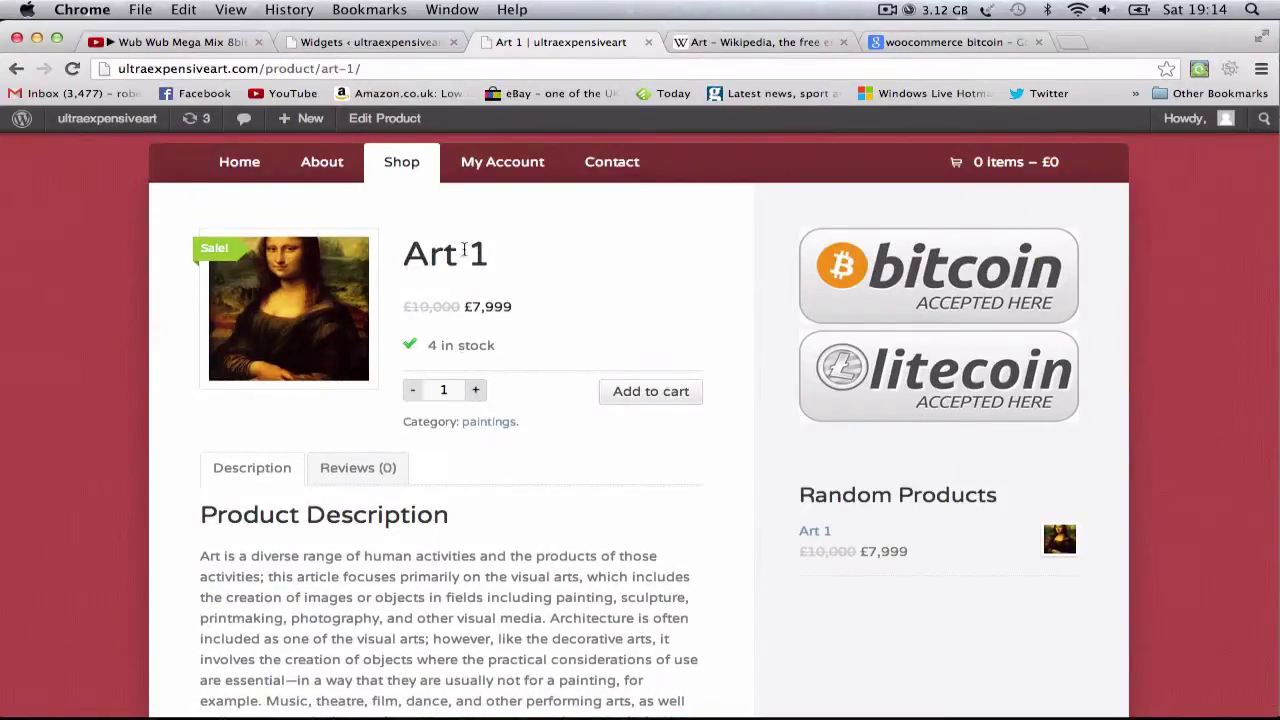
{"action": "left_click", "coordinate": [648, 396]}
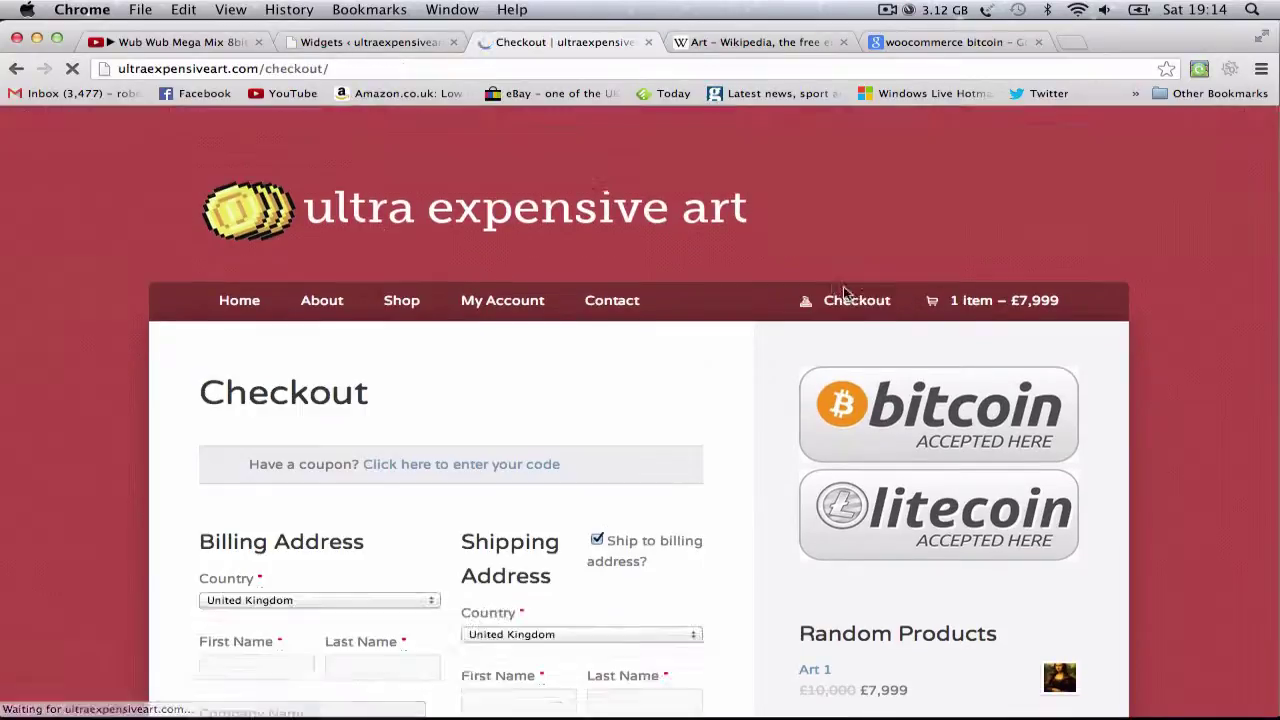
Review the checkout page, including the address fields, order summary and available payment methods.
{"action": "scroll", "coordinate": [448, 380], "scroll_direction": "down", "scroll_amount": 4}
{"action": "scroll", "coordinate": [307, 397], "scroll_direction": "down", "scroll_amount": 15}
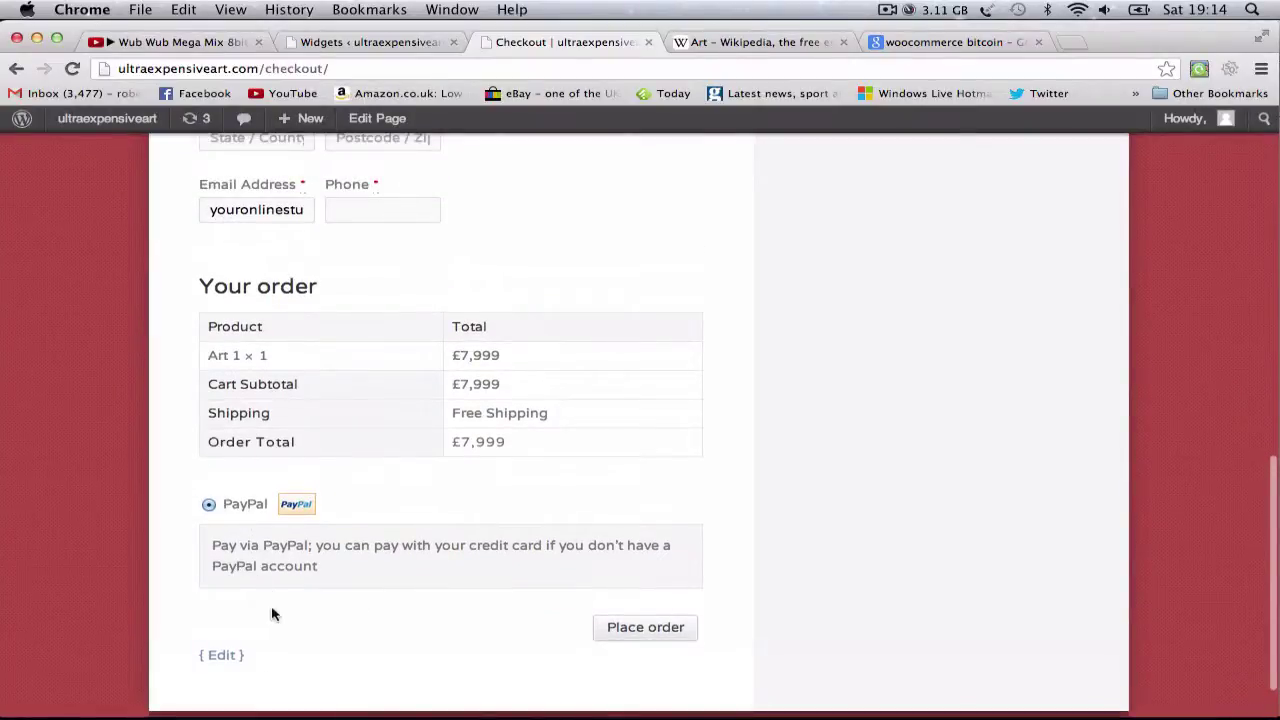
{"action": "scroll", "coordinate": [683, 636], "scroll_direction": "up", "scroll_amount": 5}
{"action": "scroll", "coordinate": [569, 634], "scroll_direction": "down", "scroll_amount": 6}
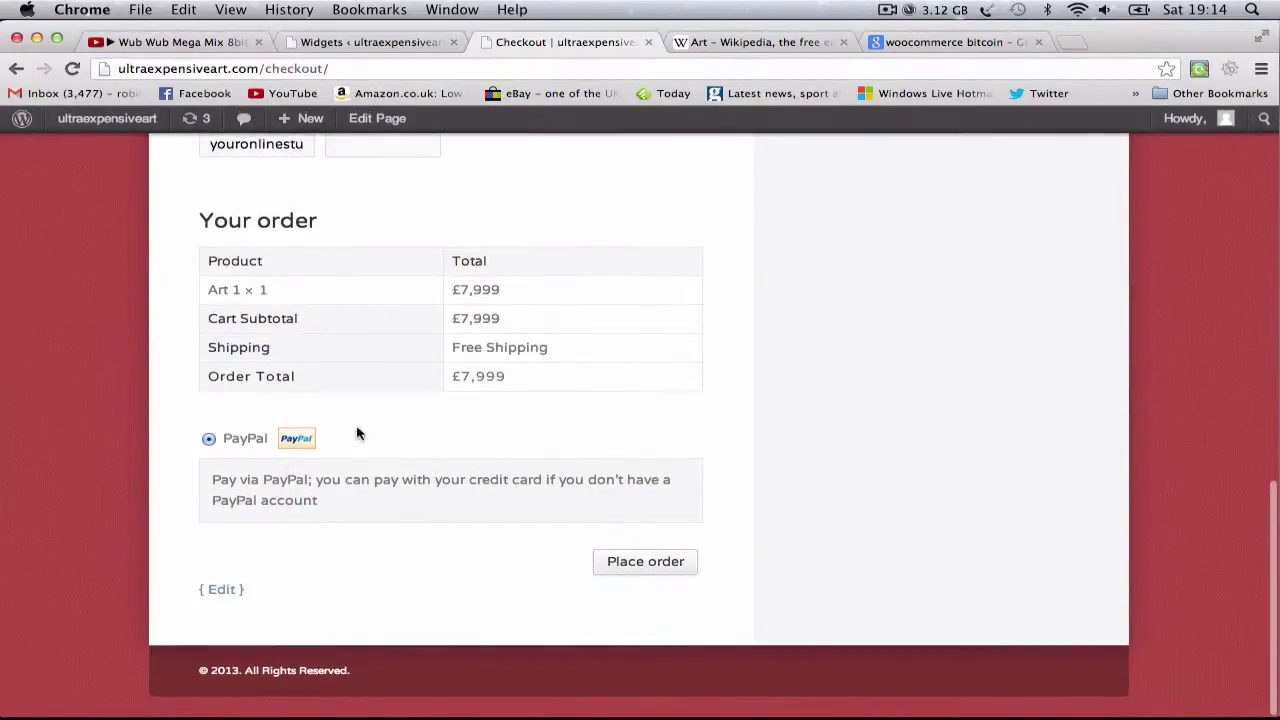
{"action": "scroll", "coordinate": [289, 461], "scroll_direction": "up", "scroll_amount": 12}
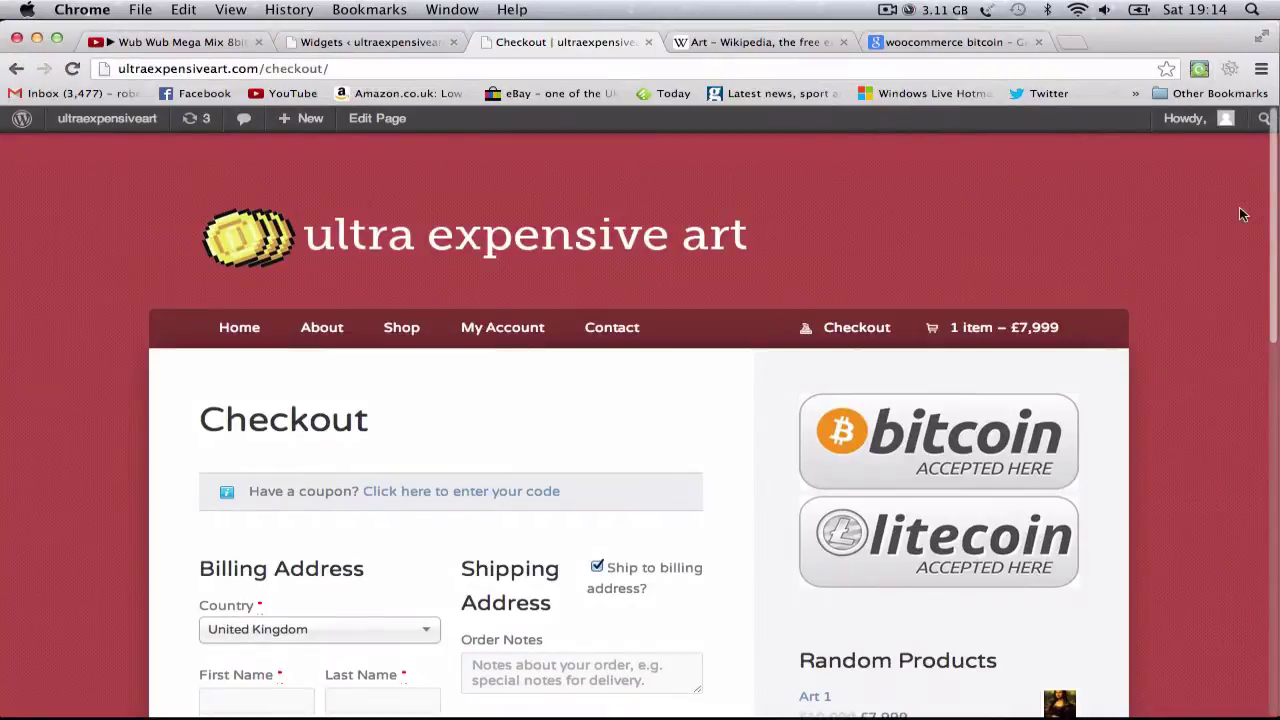
{"action": "scroll", "coordinate": [457, 300], "scroll_direction": "down", "scroll_amount": 5}
{"action": "scroll", "coordinate": [1000, 309], "scroll_direction": "up", "scroll_amount": 5}
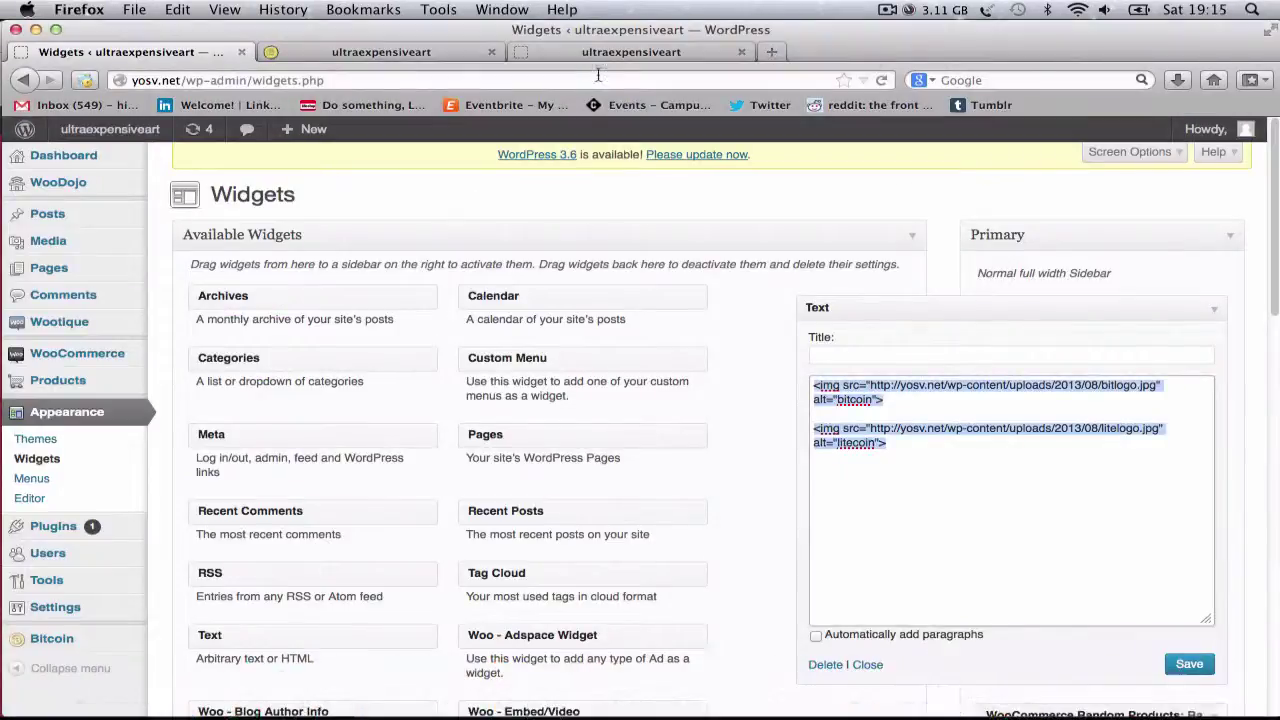
Load ultraexpensiveart.com in Firefox and look over the home page as a visitor sees it.
{"action": "left_click", "coordinate": [575, 52]}
{"action": "key", "text": "Return"}
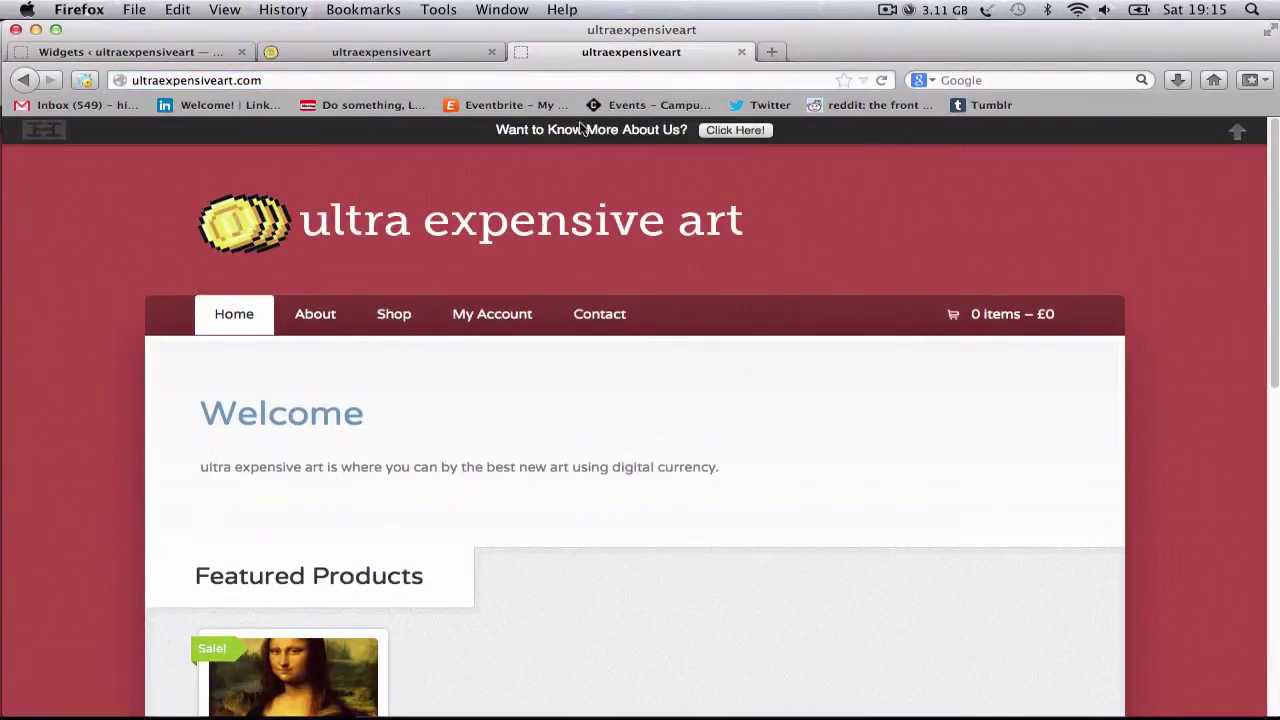
{"action": "left_click", "coordinate": [541, 228]}
{"action": "scroll", "coordinate": [541, 228], "scroll_direction": "down", "scroll_amount": 10}
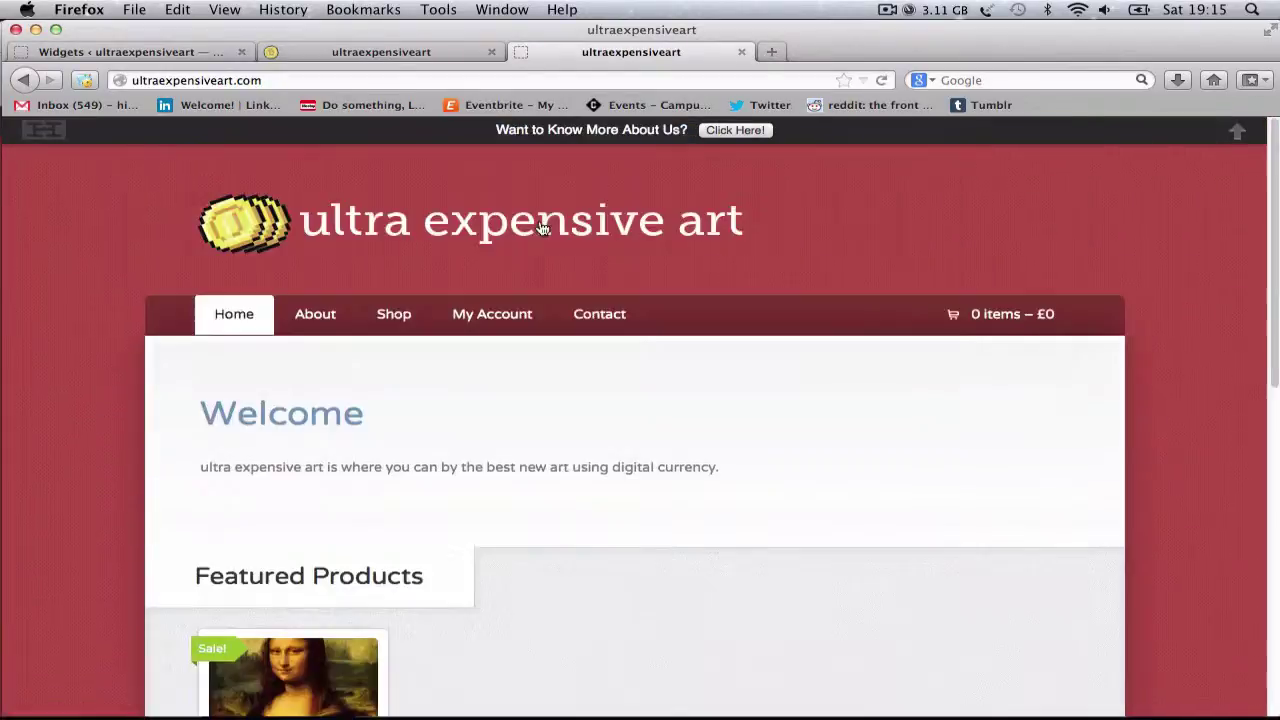
{"action": "scroll", "coordinate": [541, 228], "scroll_direction": "down", "scroll_amount": 5}
{"action": "scroll", "coordinate": [540, 226], "scroll_direction": "up", "scroll_amount": 5}
Return to Chrome and close the "woocommerce bitcoin" search and Wikipedia Art tabs.
{"action": "key", "text": "super+m"}
{"action": "left_click", "coordinate": [950, 42]}
{"action": "left_click", "coordinate": [1038, 42]}
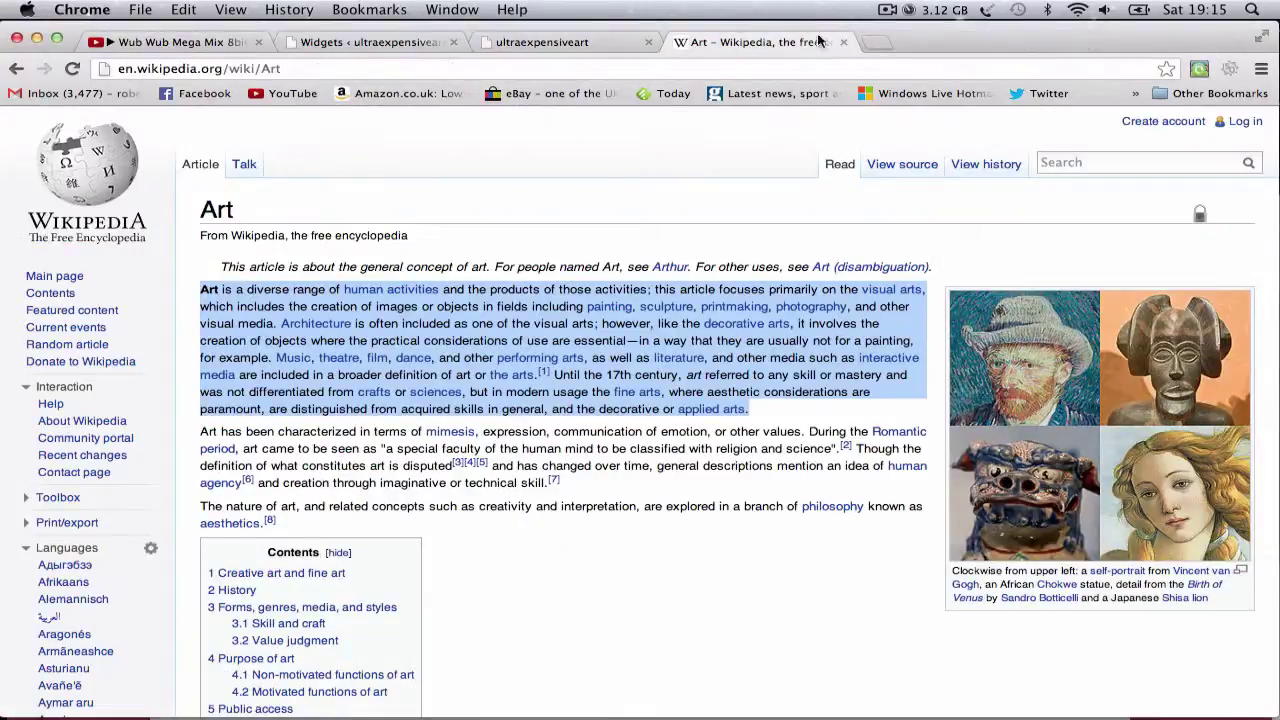
{"action": "left_click", "coordinate": [843, 42]}
Look over the lower sections of the storefront home page and switch to the Firefox window showing the same site.
{"action": "scroll", "coordinate": [394, 271], "scroll_direction": "up", "scroll_amount": 3}
{"action": "scroll", "coordinate": [394, 271], "scroll_direction": "down", "scroll_amount": 10}
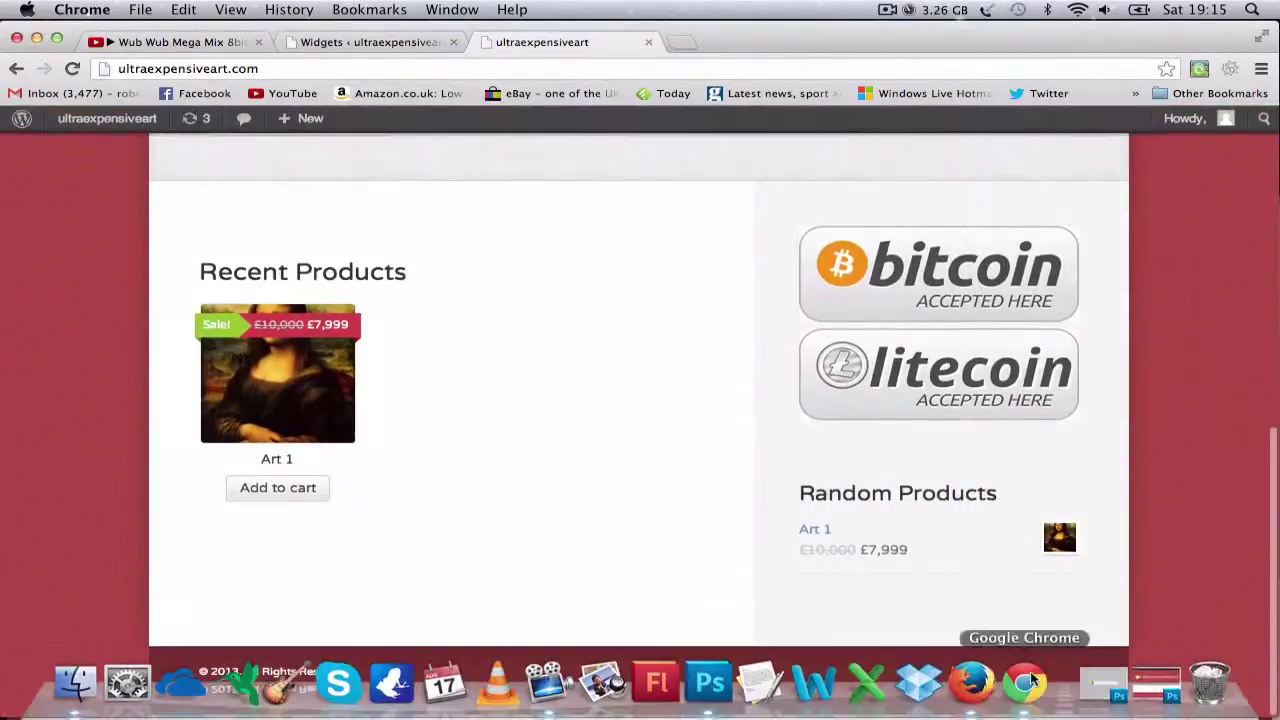
{"action": "left_click", "coordinate": [975, 683]}
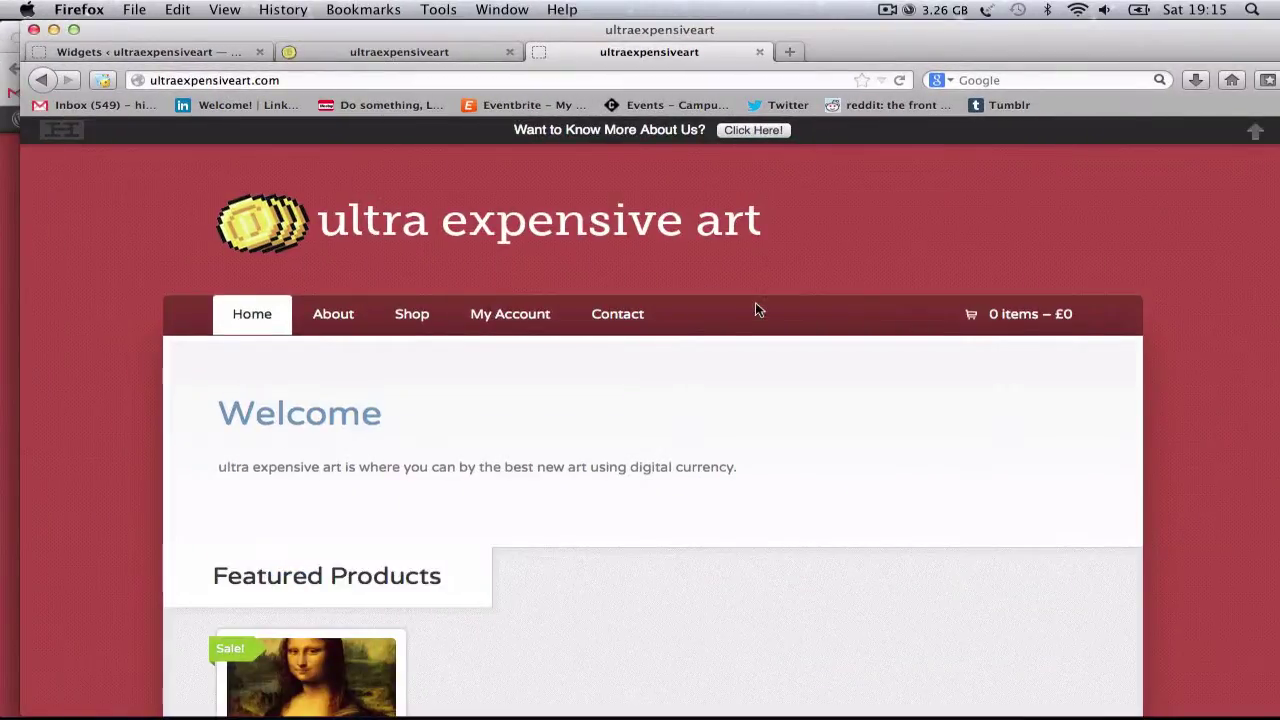
Minimize the Firefox window and look over the storefront home page in Chrome, including its products, payment logos and Random Products widget.
{"action": "key", "text": "super+m"}
{"action": "scroll", "coordinate": [703, 370], "scroll_direction": "up", "scroll_amount": 10}
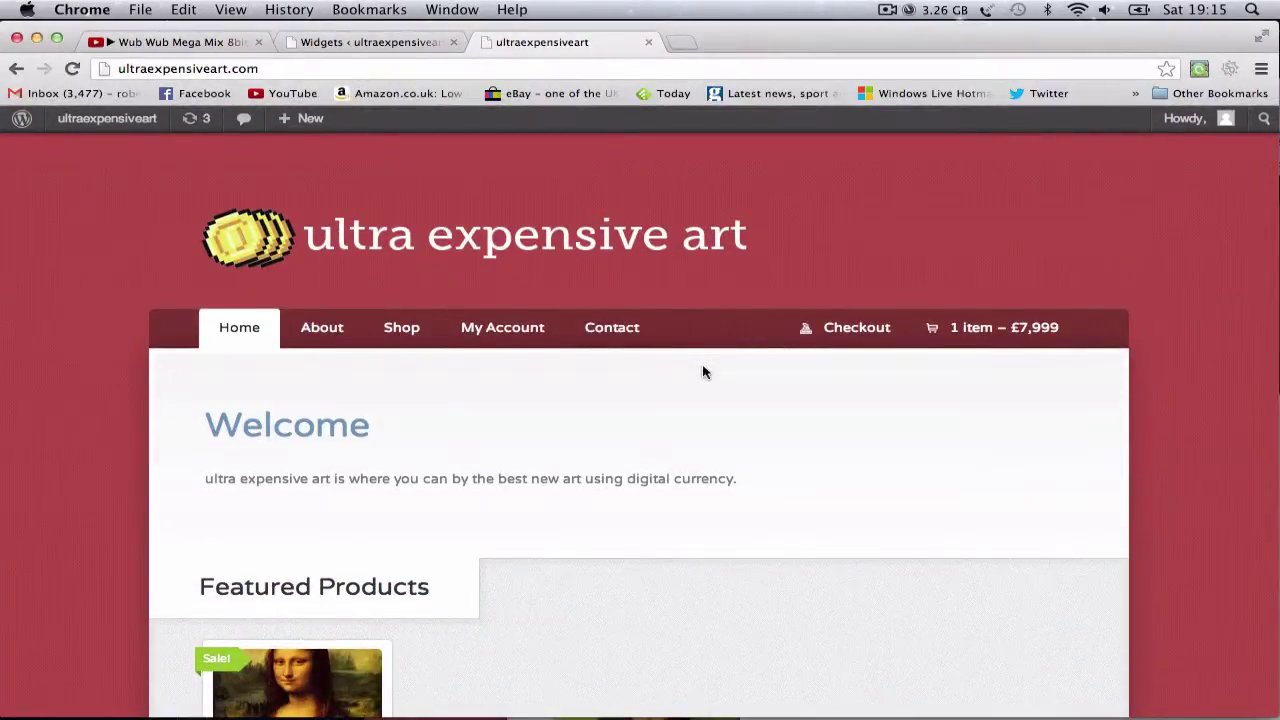
{"action": "scroll", "coordinate": [703, 372], "scroll_direction": "down", "scroll_amount": 10}
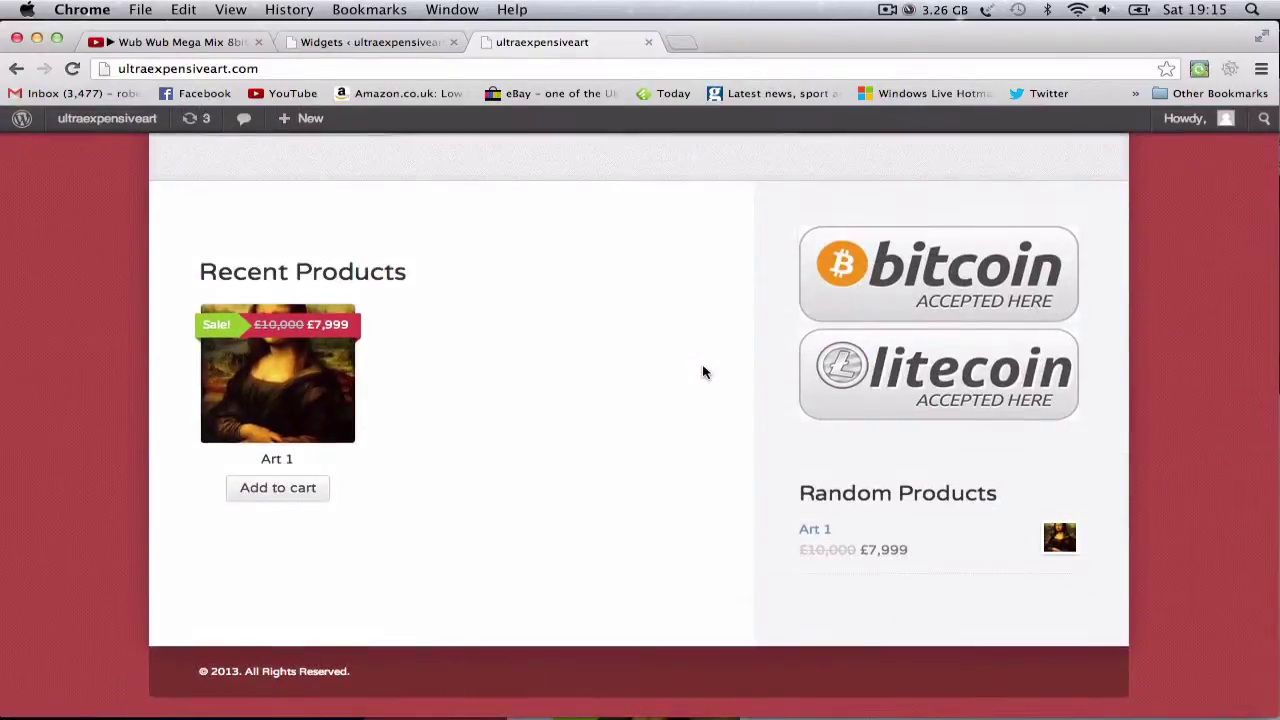
{"action": "scroll", "coordinate": [703, 372], "scroll_direction": "up", "scroll_amount": 10}
{"action": "scroll", "coordinate": [645, 360], "scroll_direction": "down", "scroll_amount": 5}
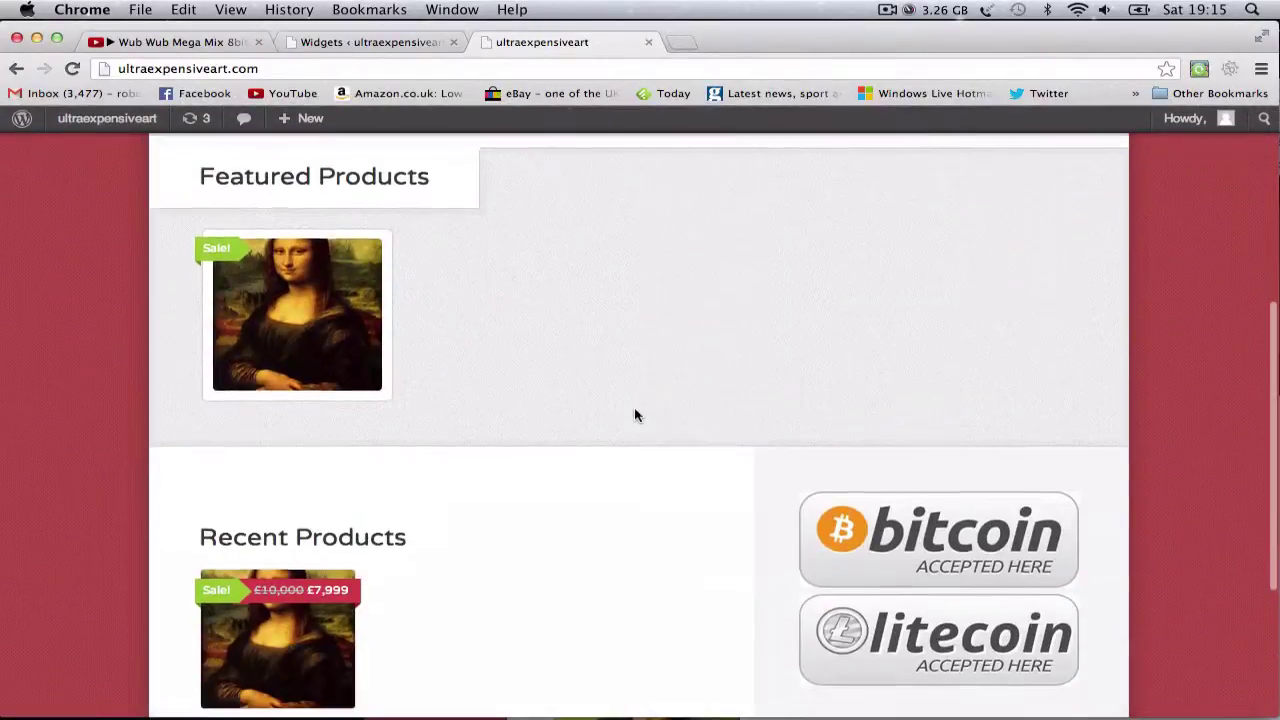
{"action": "scroll", "coordinate": [635, 415], "scroll_direction": "down", "scroll_amount": 5}
{"action": "scroll", "coordinate": [634, 414], "scroll_direction": "up", "scroll_amount": 10}
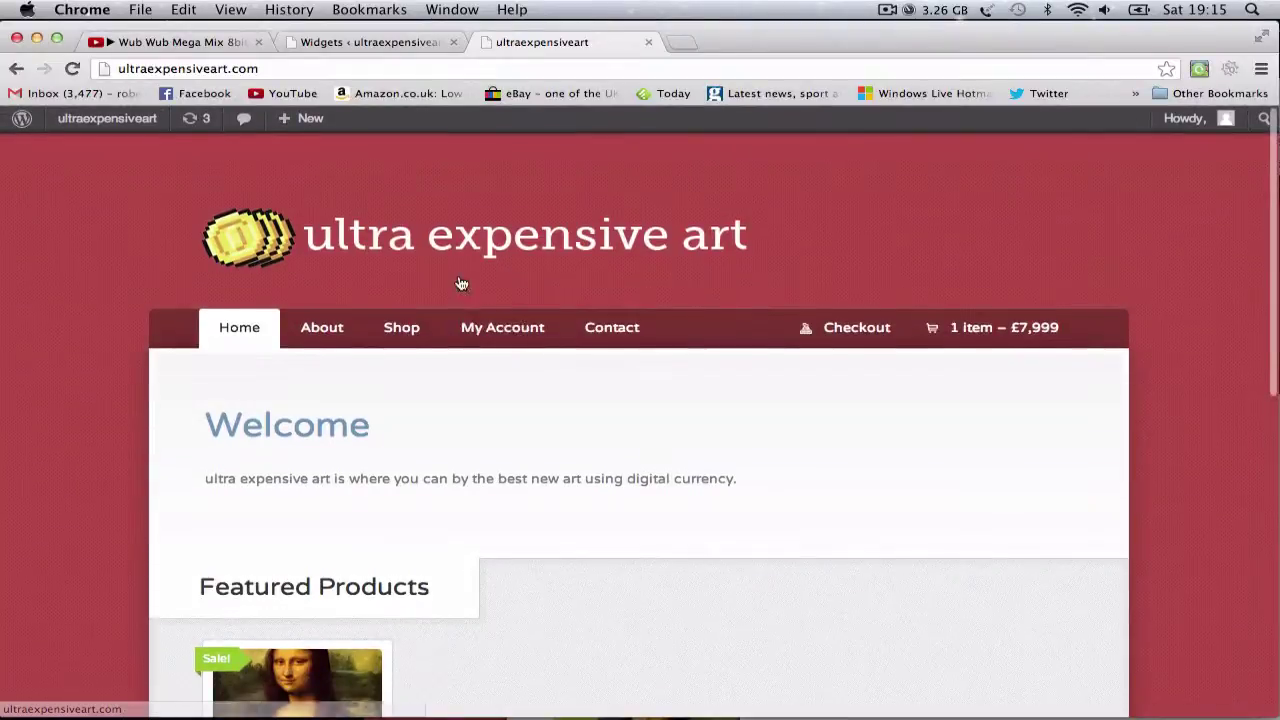
{"action": "left_click", "coordinate": [886, 11]}
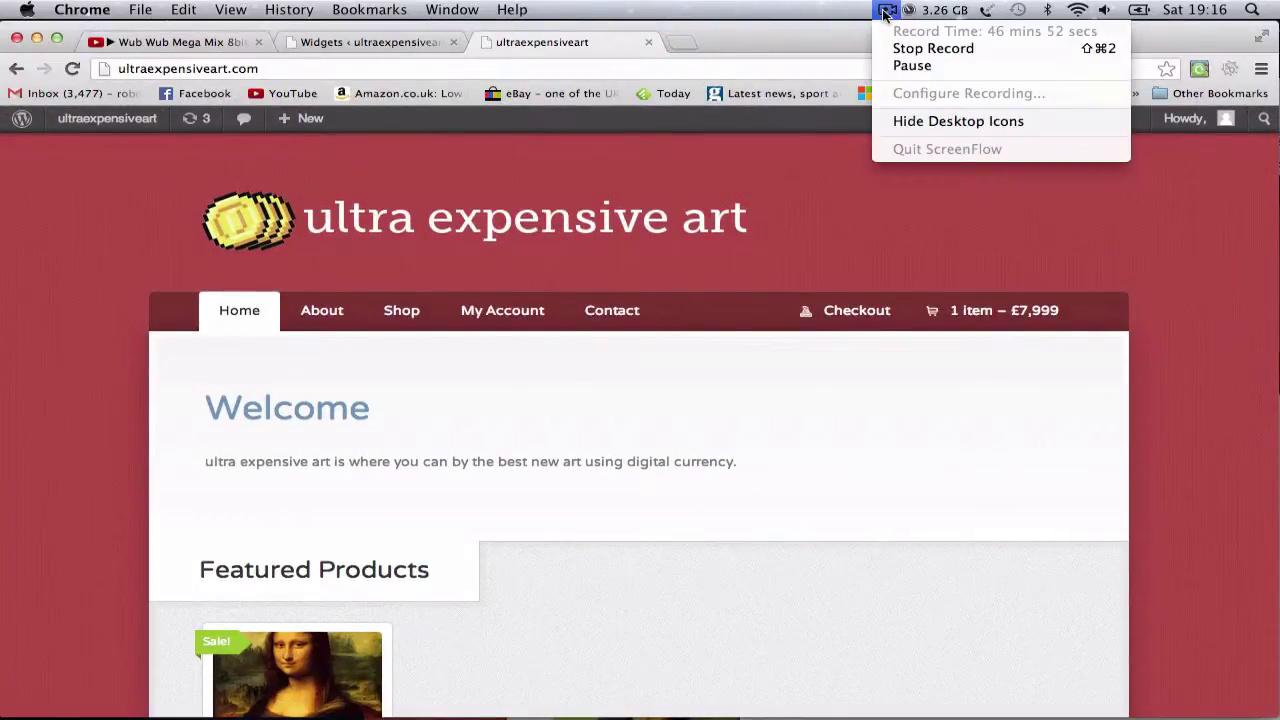
{"action": "left_click", "coordinate": [746, 269]}
{"action": "scroll", "coordinate": [720, 334], "scroll_direction": "down", "scroll_amount": 10}
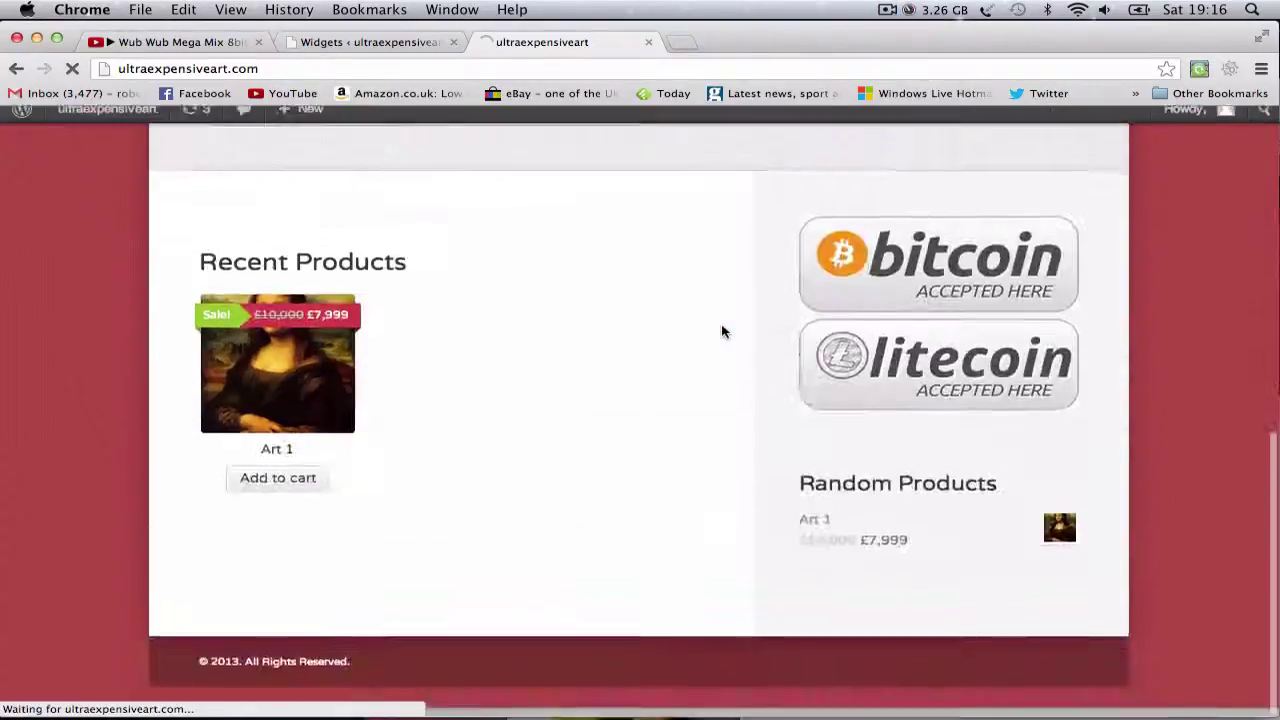
{"action": "scroll", "coordinate": [720, 334], "scroll_direction": "up", "scroll_amount": 10}
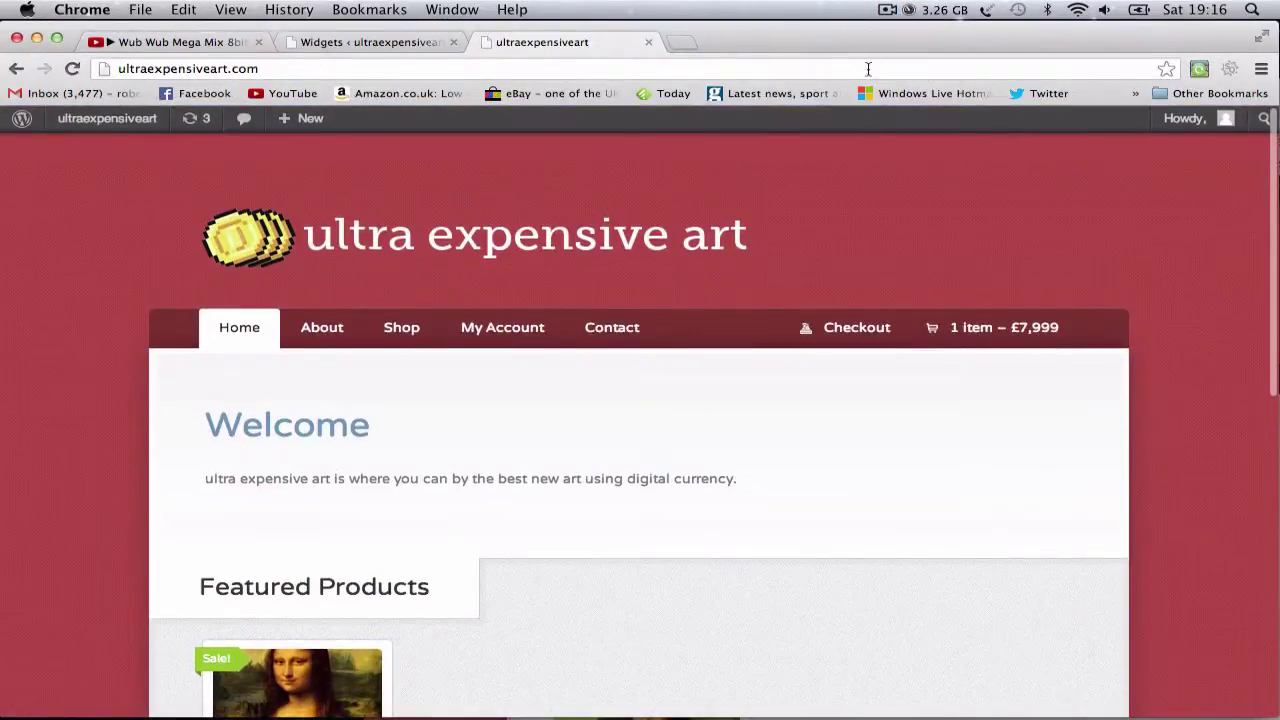
{"action": "left_click", "coordinate": [886, 11]}
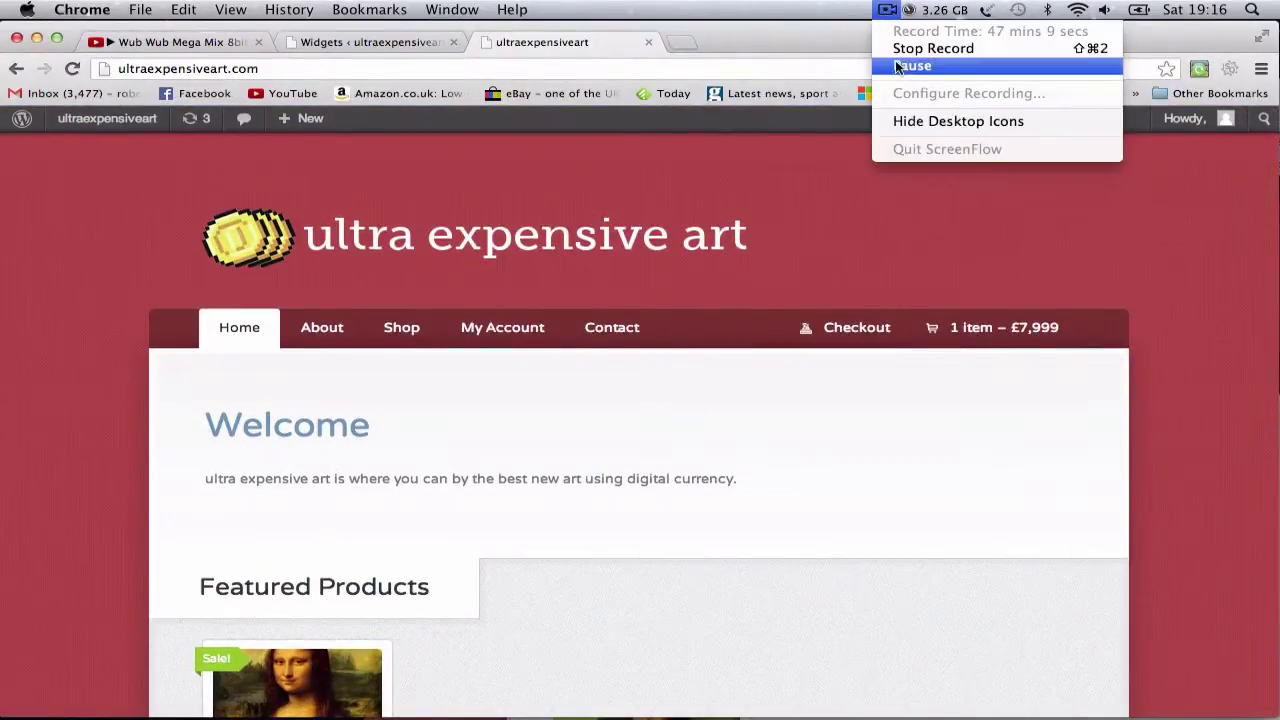